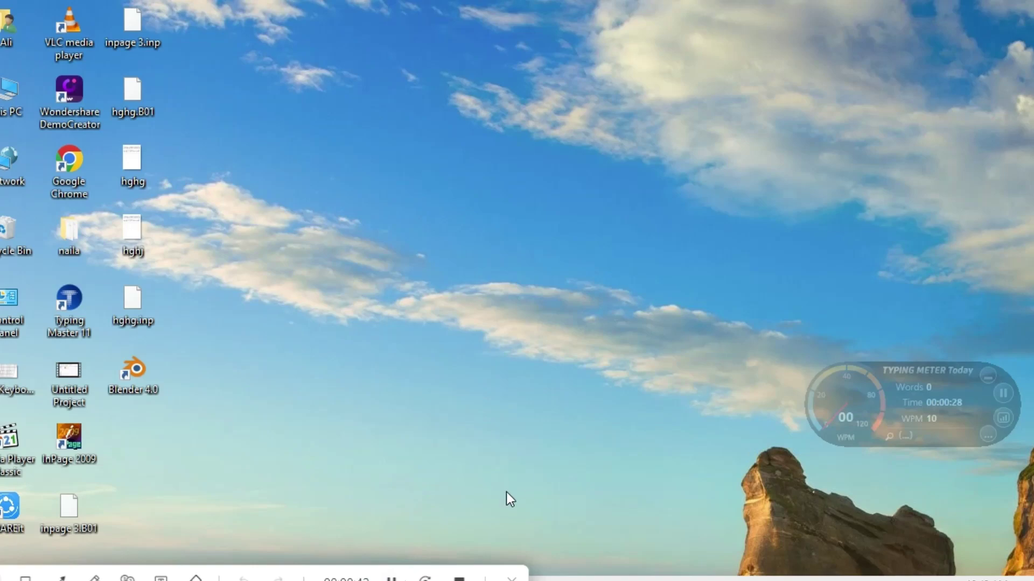
Switch to Chrome showing the 'download xampp' Google results with Apache Friends links.
{"action": "key", "text": "alt+Tab"}
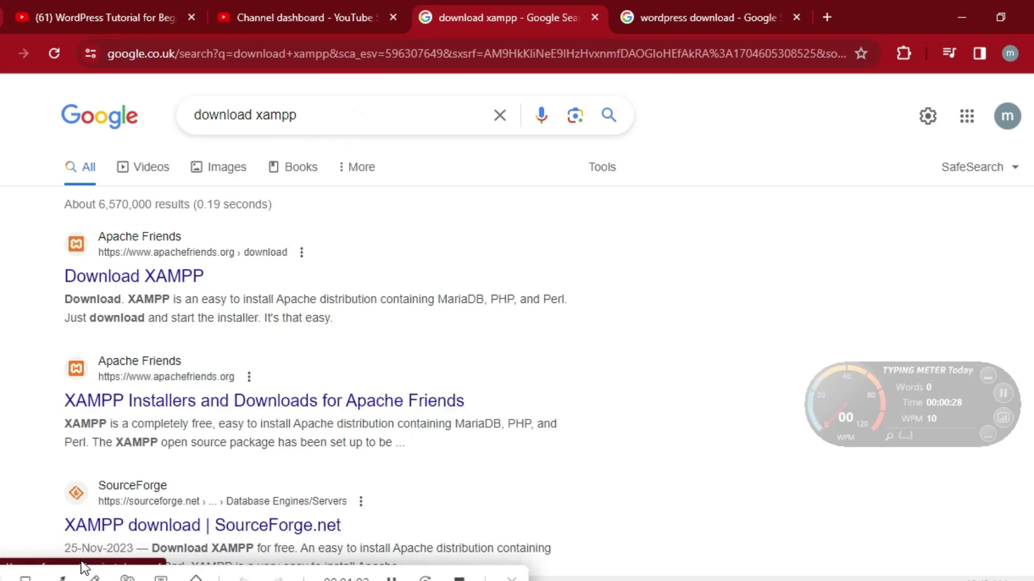
{"action": "left_click", "coordinate": [62, 578]}
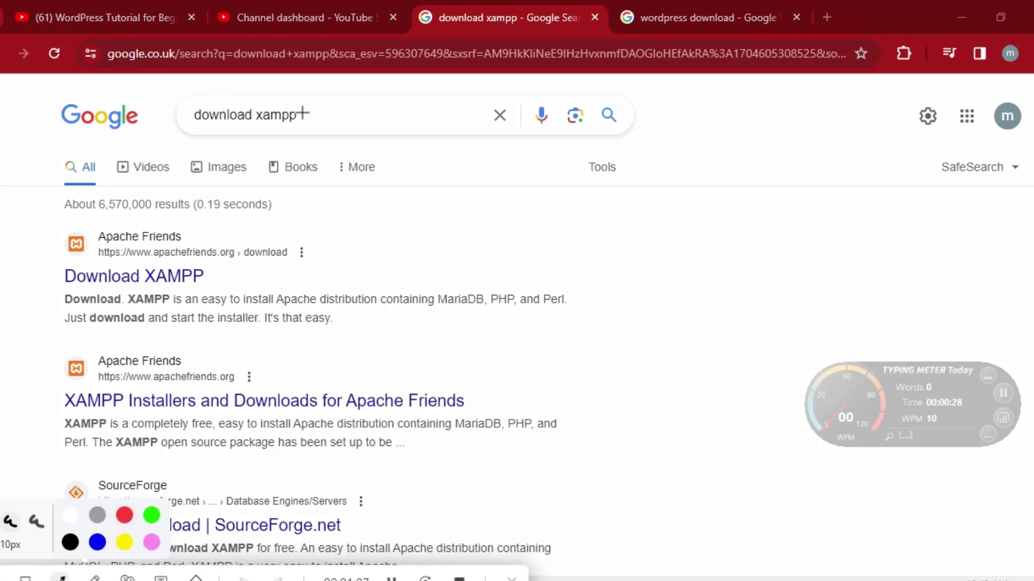
{"action": "mouse_move", "coordinate": [304, 113]}
{"action": "left_mouse_down"}
{"action": "mouse_move", "coordinate": [350, 115]}
{"action": "mouse_move", "coordinate": [253, 121]}
{"action": "left_mouse_up"}
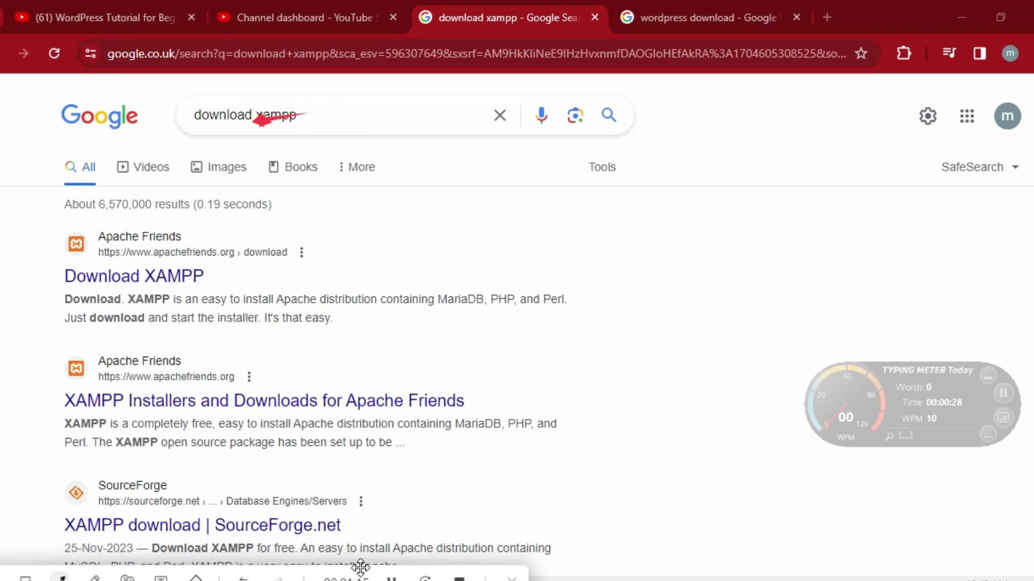
{"action": "key", "text": "Escape"}
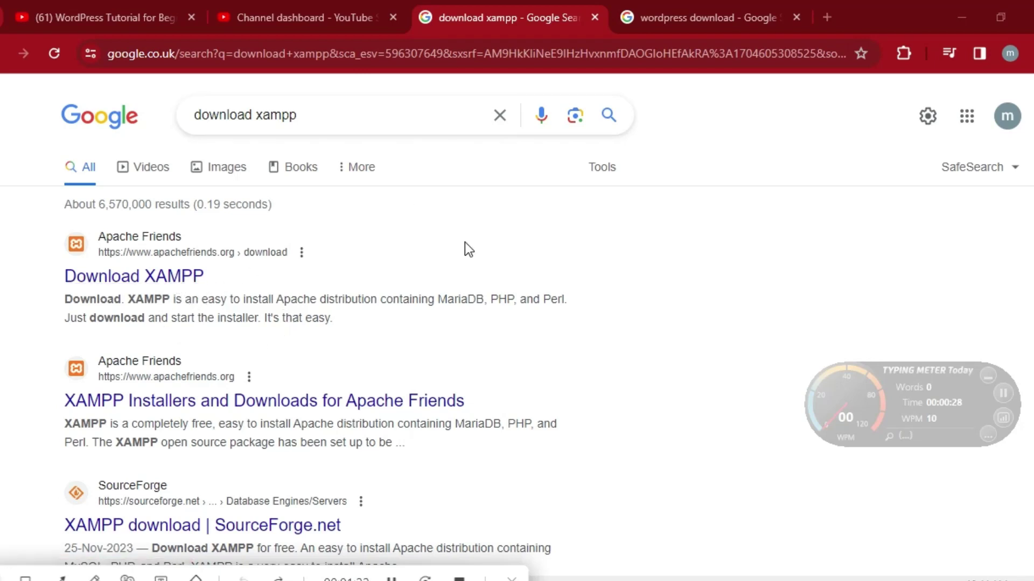
{"action": "left_click", "coordinate": [679, 4]}
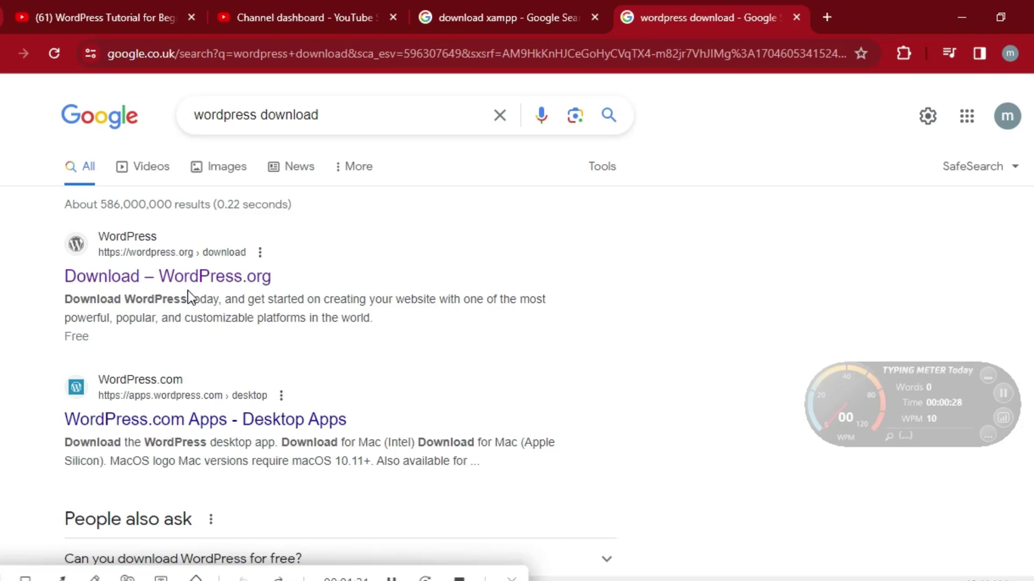
{"action": "left_click", "coordinate": [25, 578]}
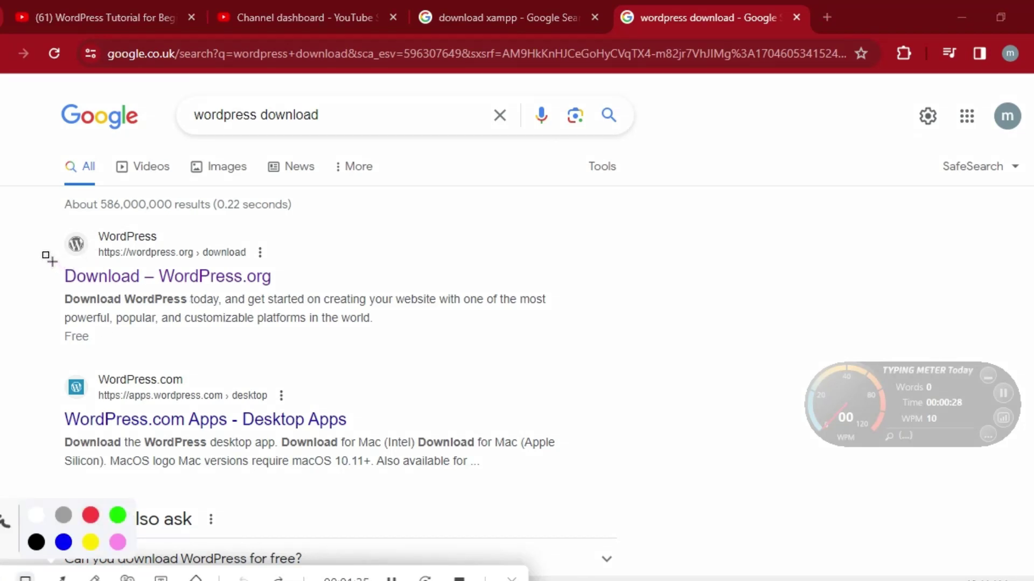
{"action": "mouse_move", "coordinate": [46, 262]}
{"action": "left_mouse_down"}
{"action": "mouse_move", "coordinate": [186, 293]}
{"action": "mouse_move", "coordinate": [310, 300]}
{"action": "left_mouse_up"}
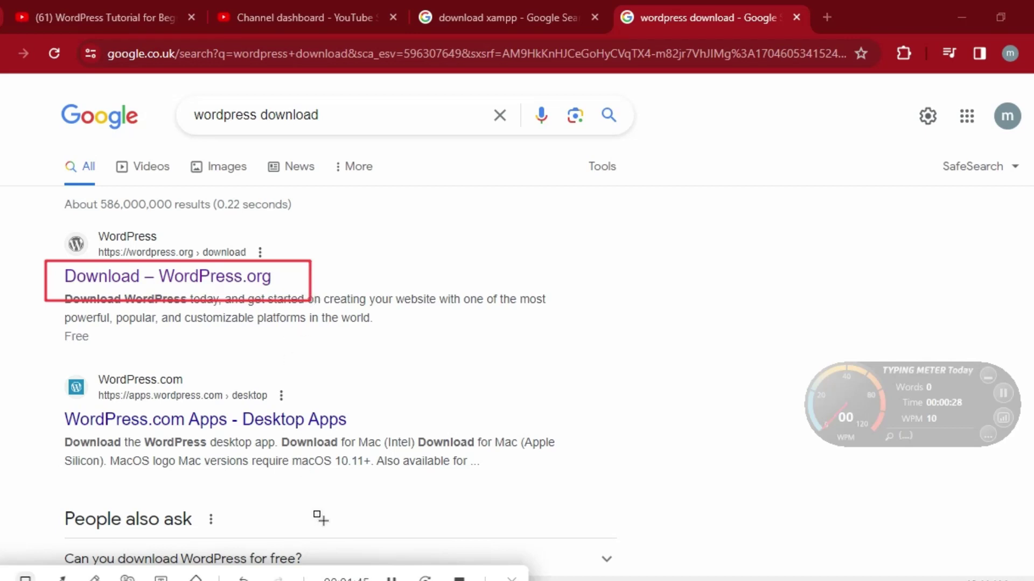
{"action": "key", "text": "ctrl+z"}
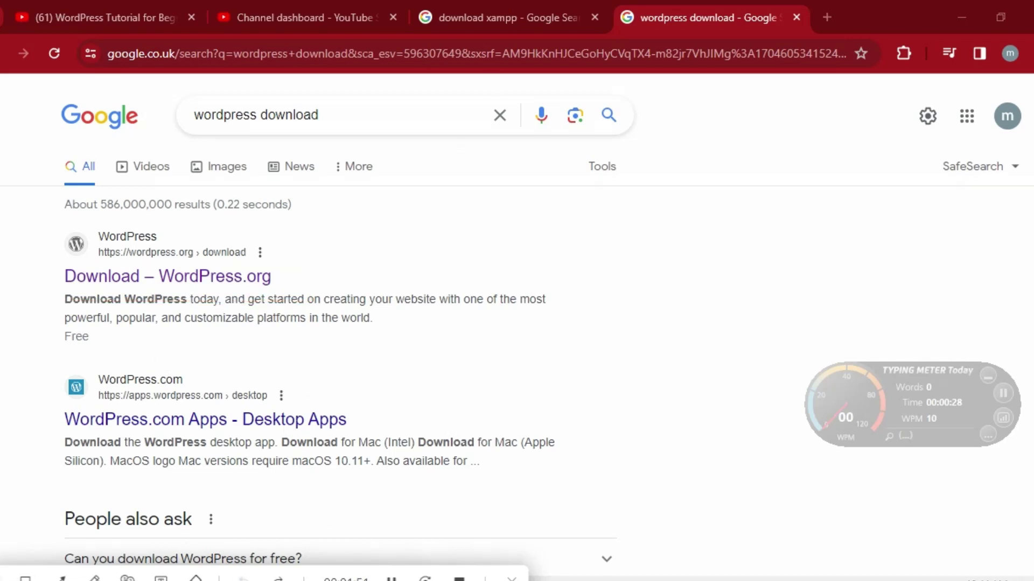
{"action": "left_click", "coordinate": [491, 15]}
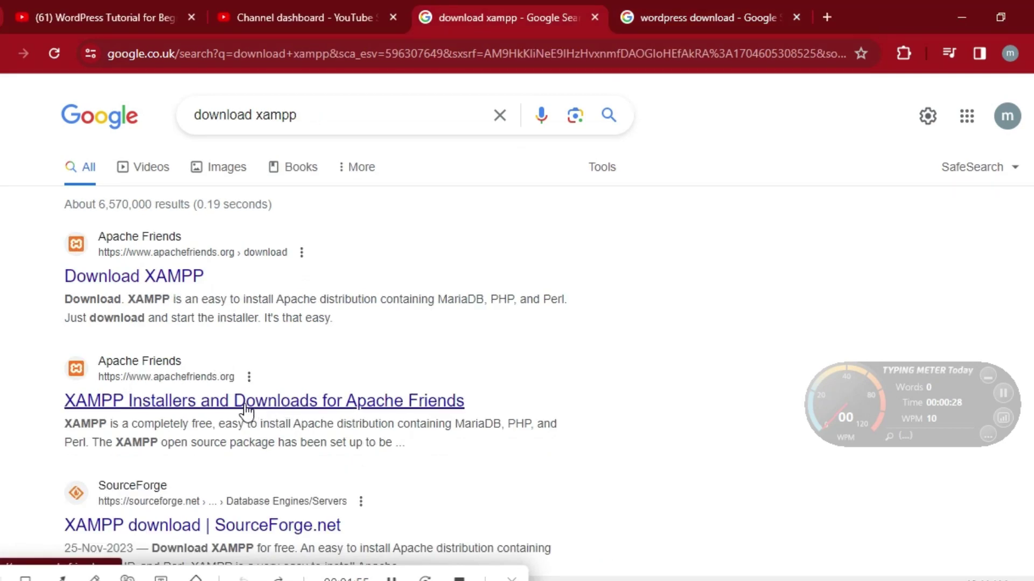
Move to the Chrome tab with the 'wordpress download' Google results.
{"action": "left_click", "coordinate": [25, 577]}
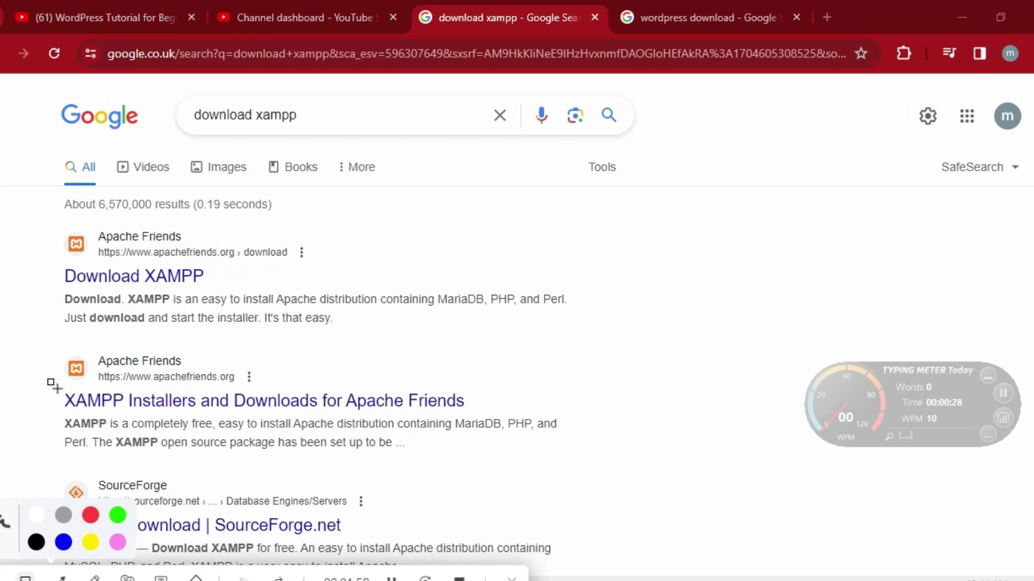
{"action": "mouse_move", "coordinate": [47, 387]}
{"action": "left_mouse_down"}
{"action": "mouse_move", "coordinate": [225, 456]}
{"action": "mouse_move", "coordinate": [511, 517]}
{"action": "mouse_move", "coordinate": [528, 474]}
{"action": "mouse_move", "coordinate": [513, 421]}
{"action": "left_mouse_up"}
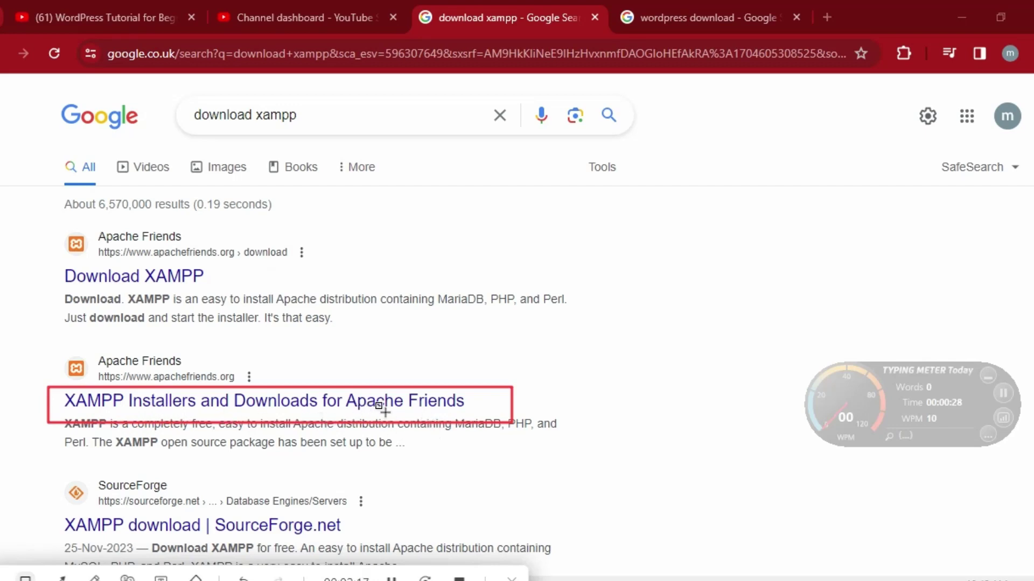
{"action": "left_click", "coordinate": [243, 578]}
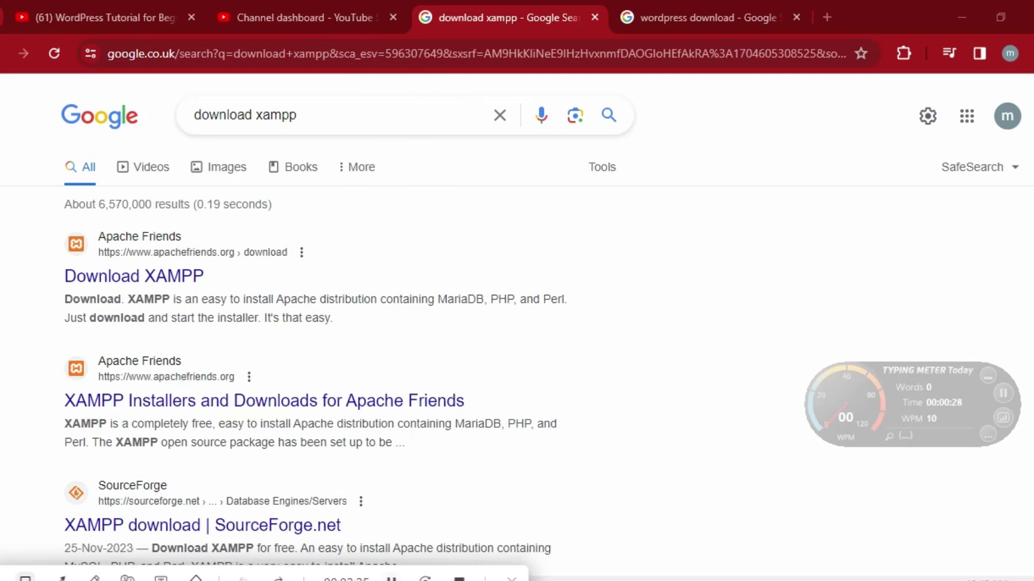
{"action": "key", "text": "ctrl+Tab"}
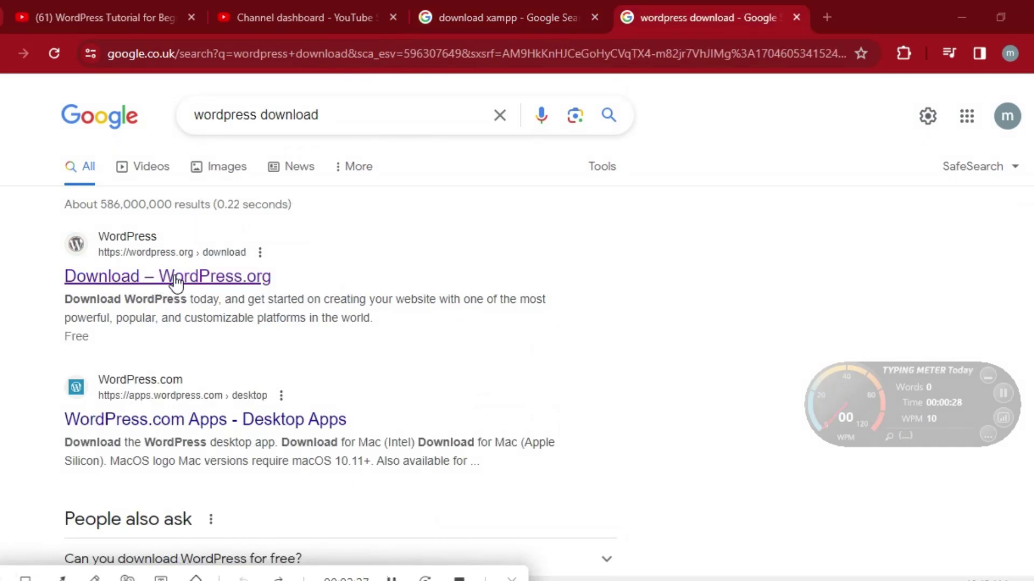
Download WordPress 6.4.2 from the WordPress.org download page.
{"action": "left_click", "coordinate": [176, 279]}
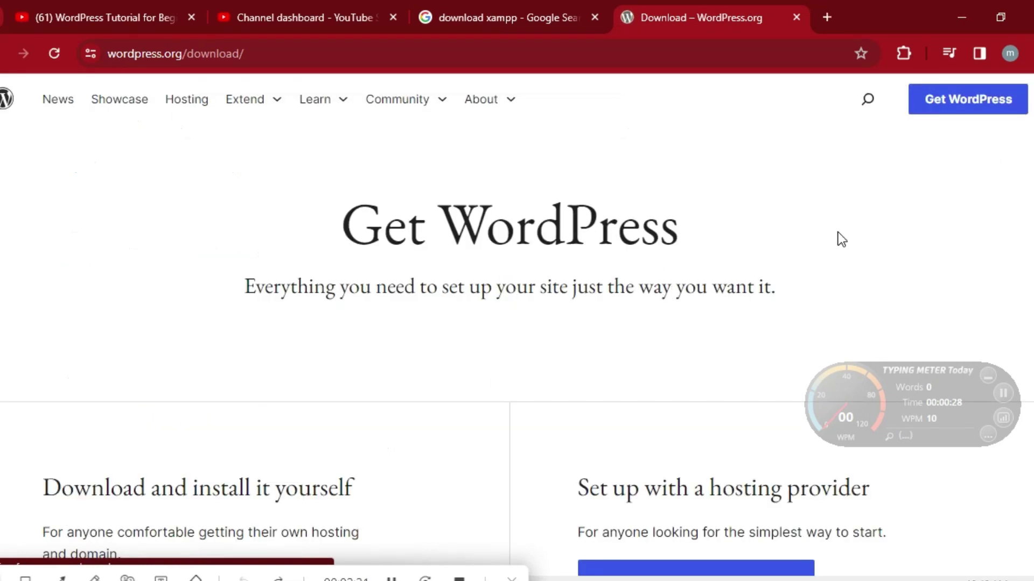
{"action": "scroll", "coordinate": [516, 323], "scroll_direction": "down", "scroll_amount": 5}
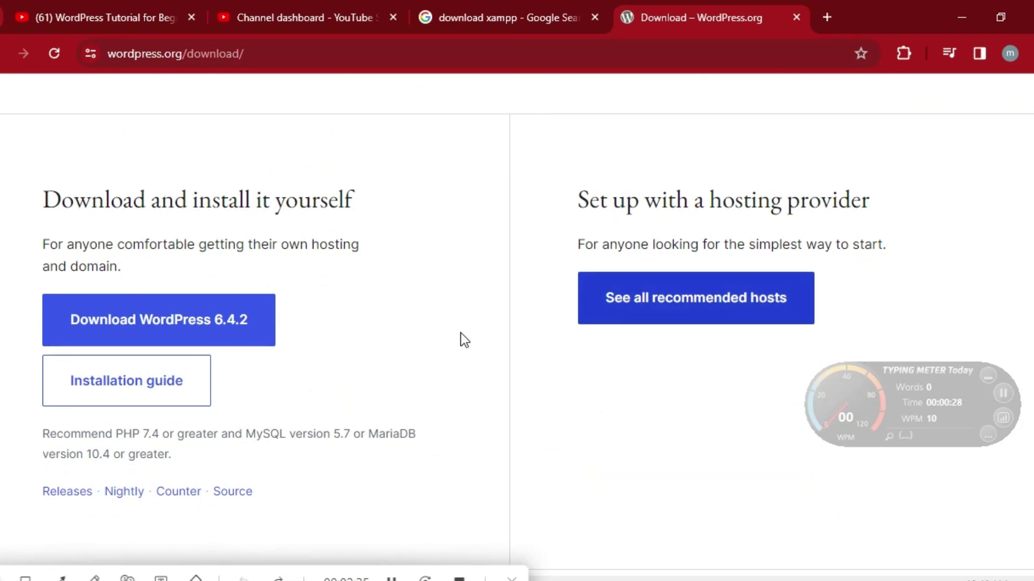
{"action": "left_click", "coordinate": [173, 333]}
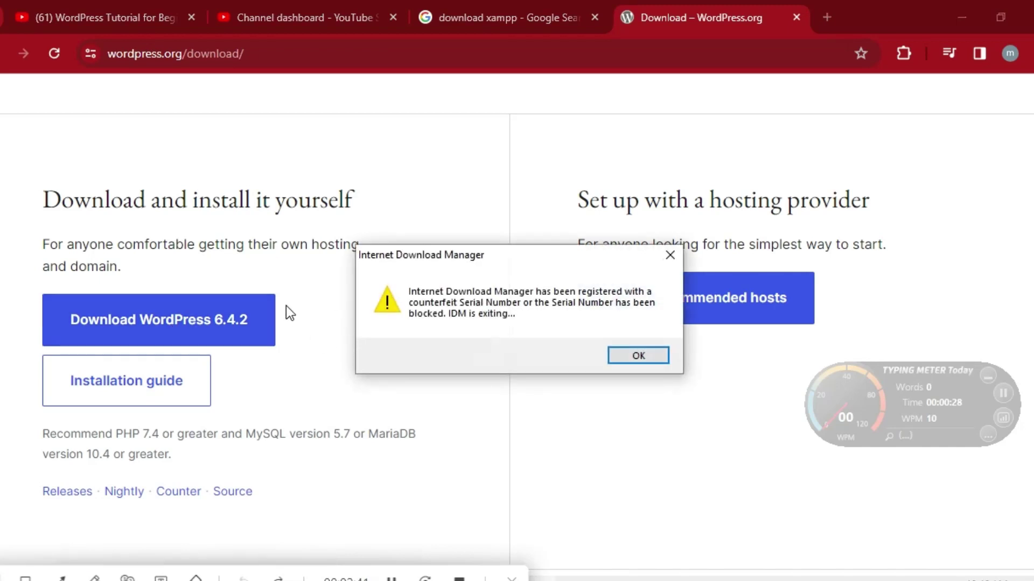
Close both Internet Download Manager popups and return to the 'download xampp' results.
{"action": "left_click", "coordinate": [667, 260]}
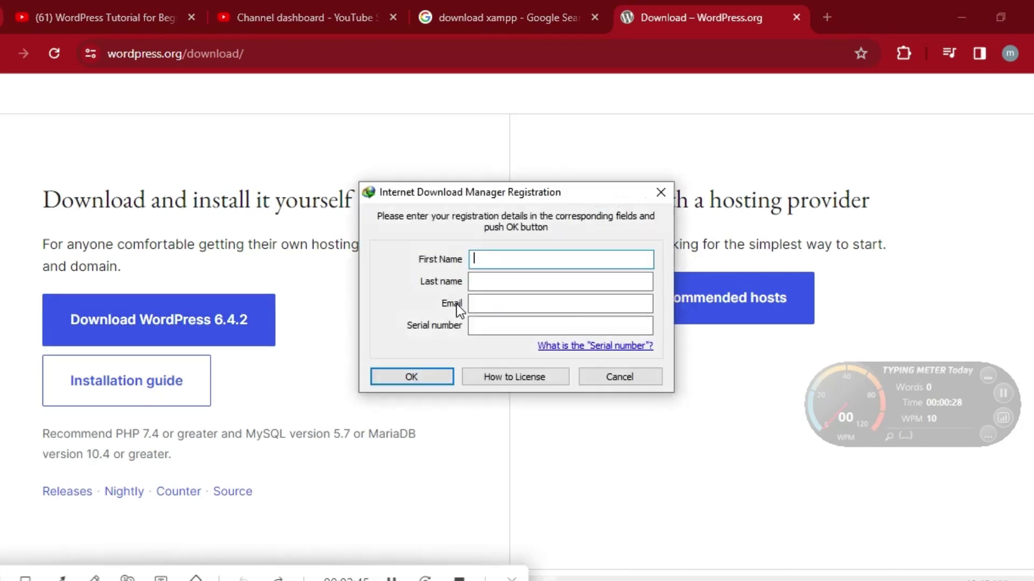
{"action": "left_click", "coordinate": [661, 192]}
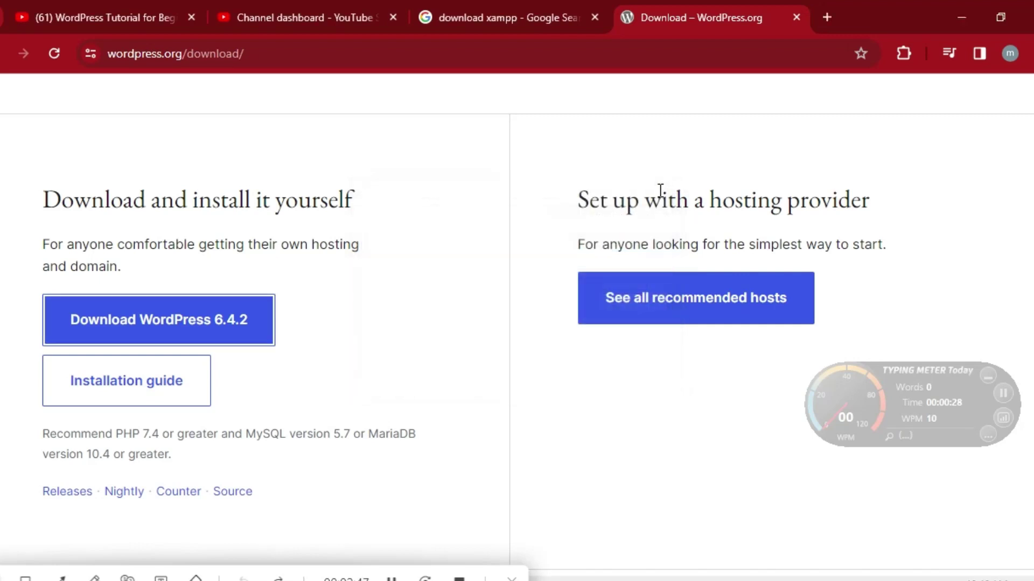
{"action": "key", "text": "ctrl+shift+Tab"}
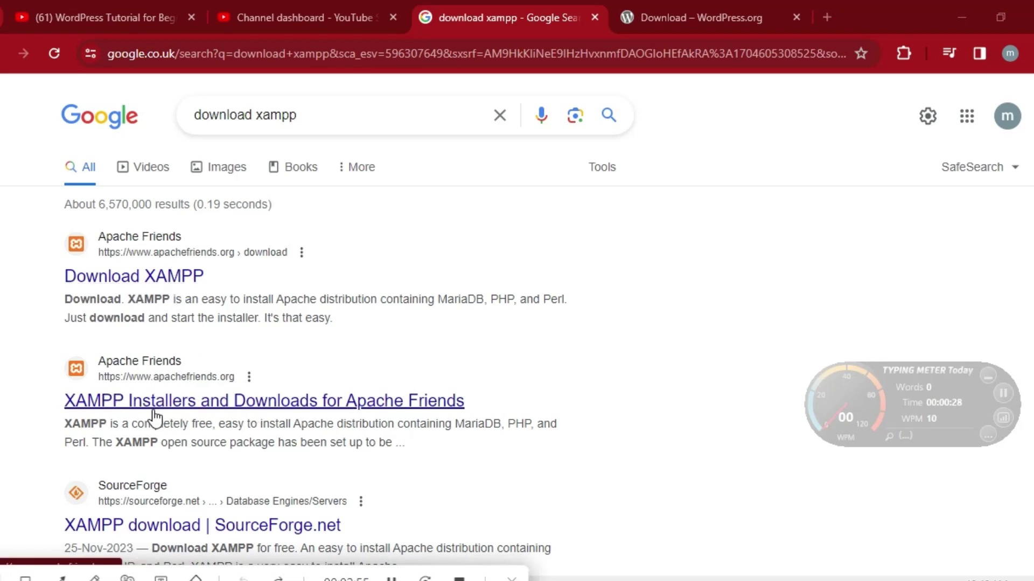
Open Apache Friends' page listing XAMPP for Windows 8.0.30, 8.1.25 and 8.2.12.
{"action": "left_click", "coordinate": [241, 409]}
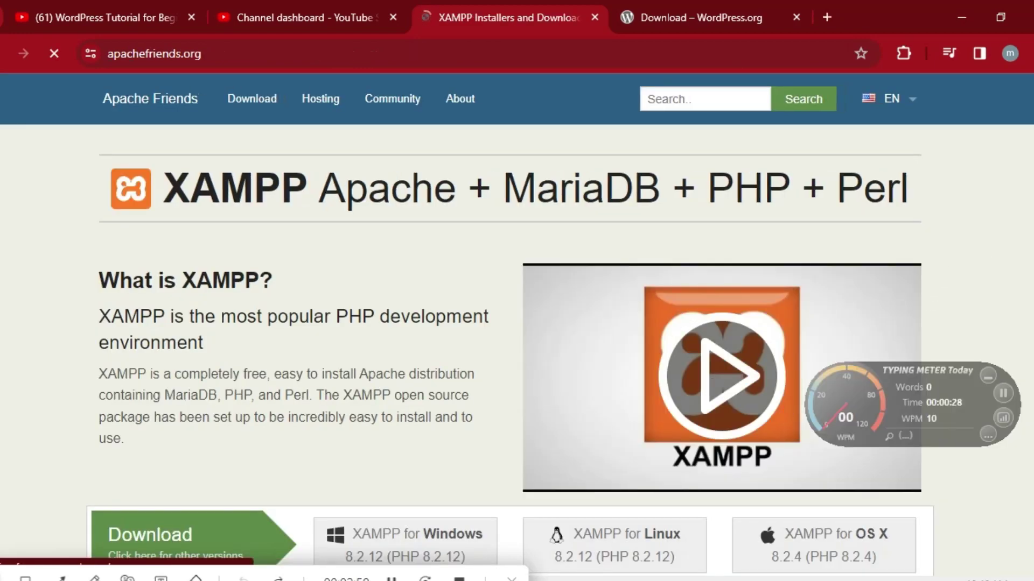
{"action": "scroll", "coordinate": [516, 323], "scroll_direction": "down", "scroll_amount": 3}
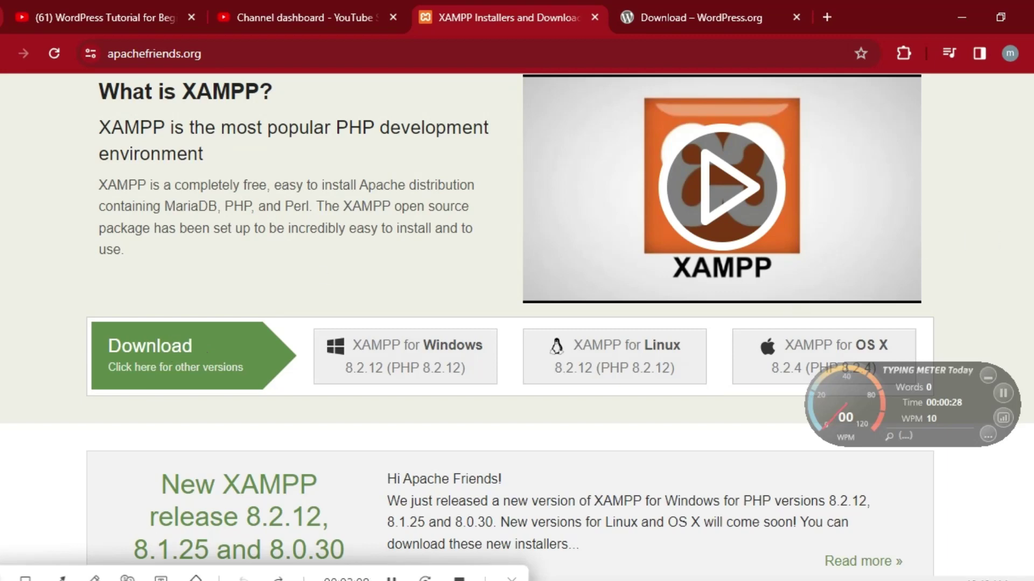
{"action": "scroll", "coordinate": [516, 323], "scroll_direction": "down", "scroll_amount": 9}
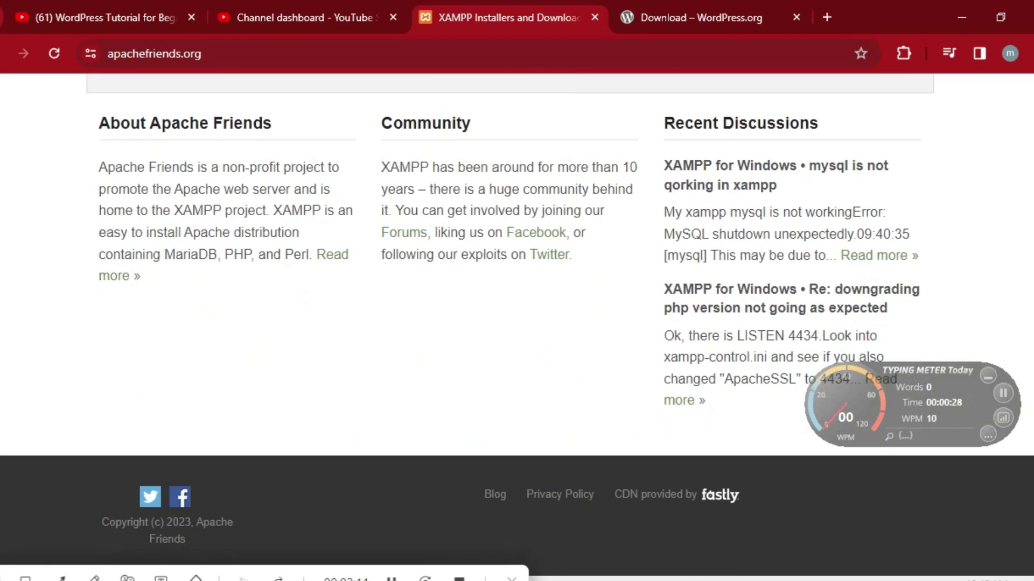
{"action": "scroll", "coordinate": [516, 323], "scroll_direction": "up", "scroll_amount": 12}
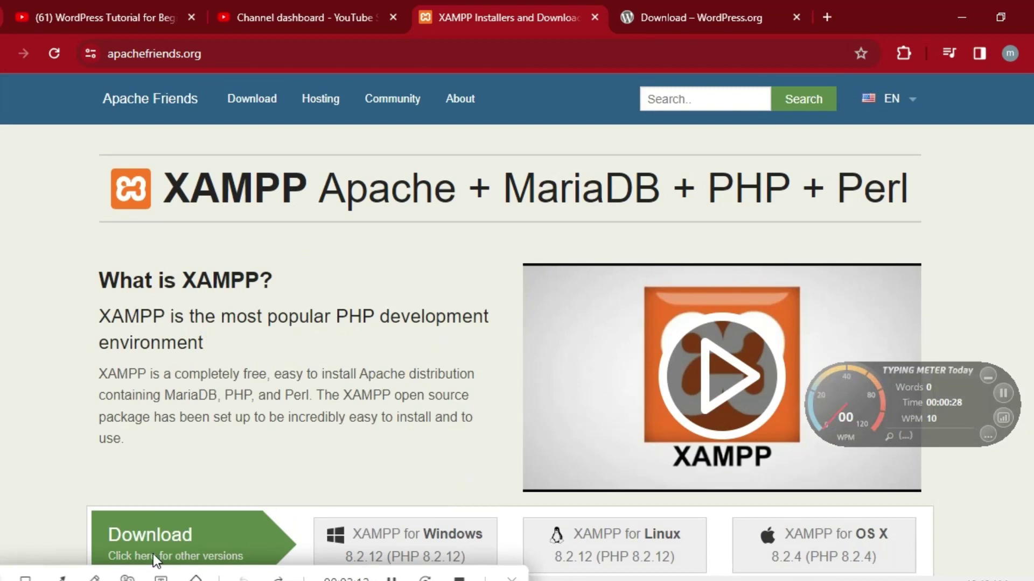
{"action": "double_click", "coordinate": [158, 535]}
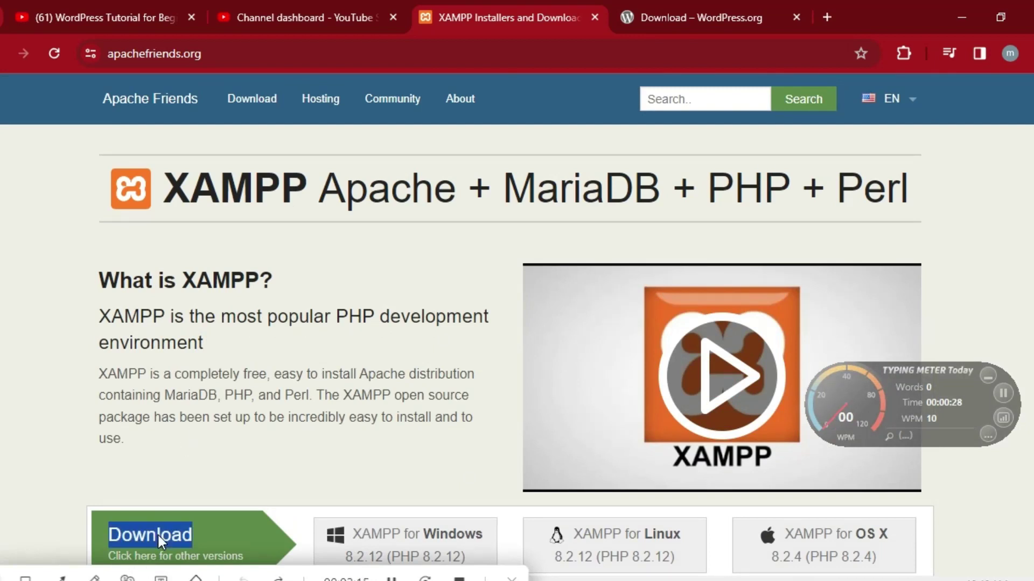
{"action": "left_click", "coordinate": [229, 533]}
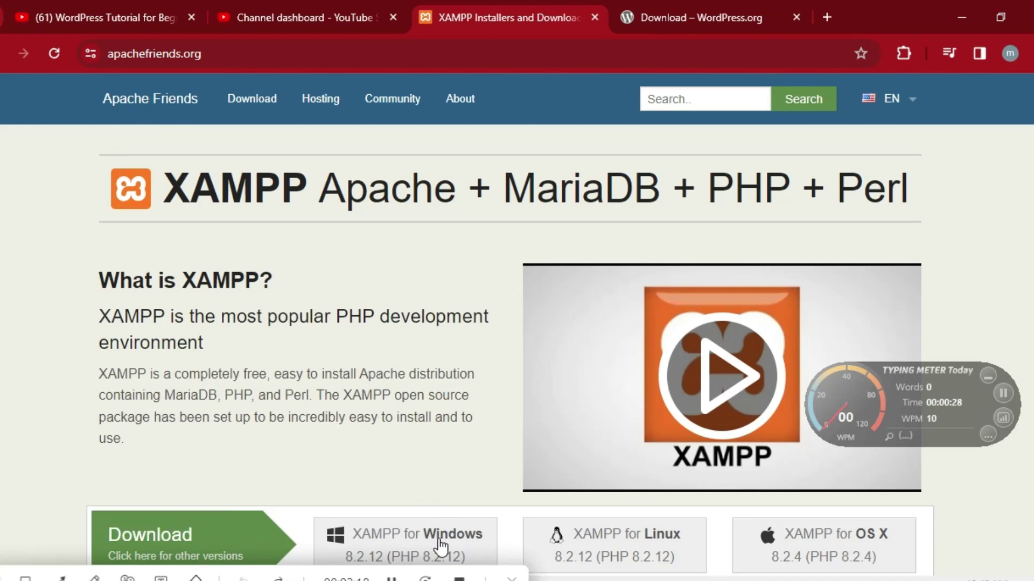
{"action": "left_click", "coordinate": [203, 560]}
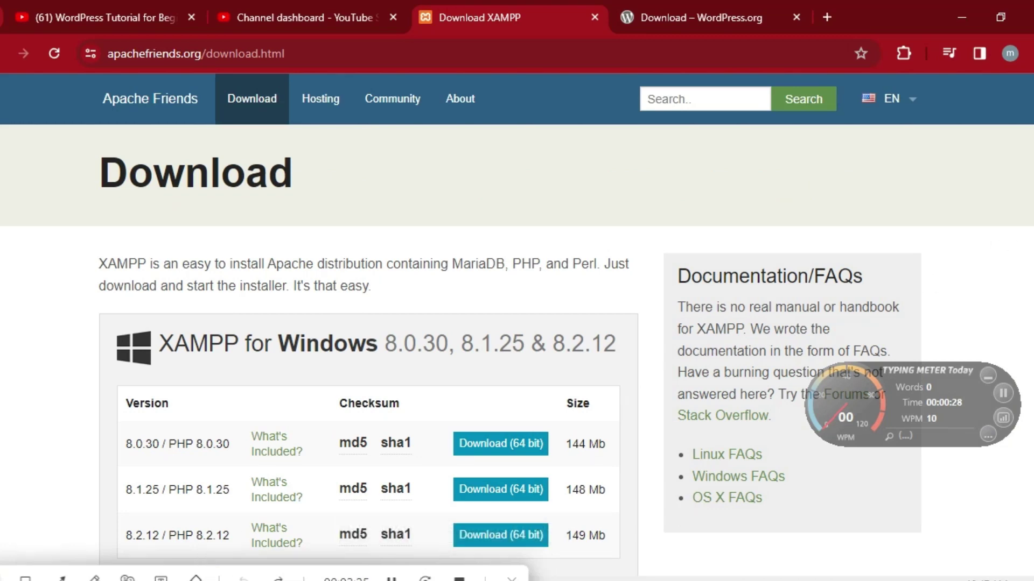
Download the XAMPP 8.2.12 Windows installer and dismiss the Internet Download Manager error.
{"action": "scroll", "coordinate": [1031, 243], "scroll_direction": "down", "scroll_amount": 3}
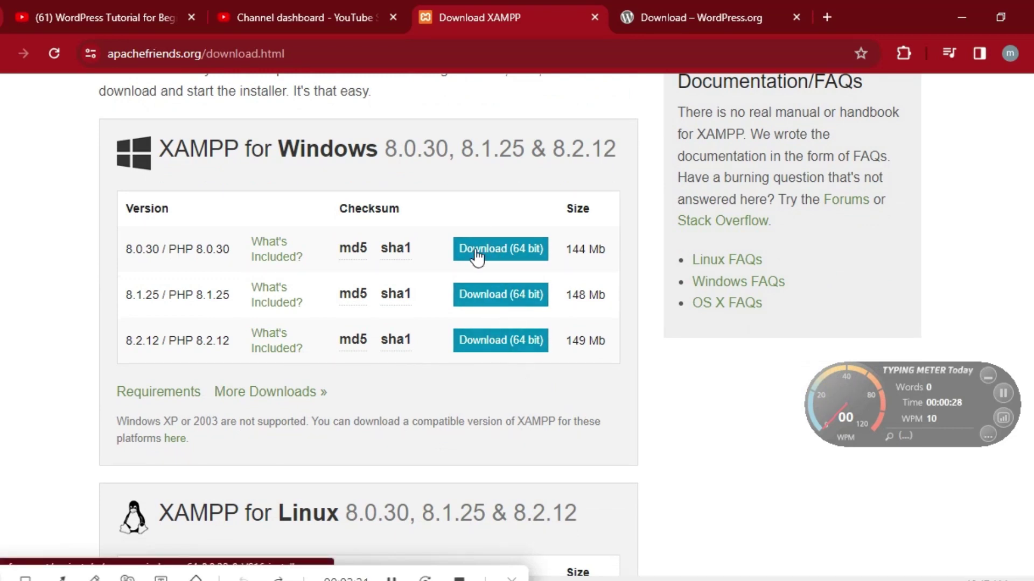
{"action": "left_click", "coordinate": [492, 344]}
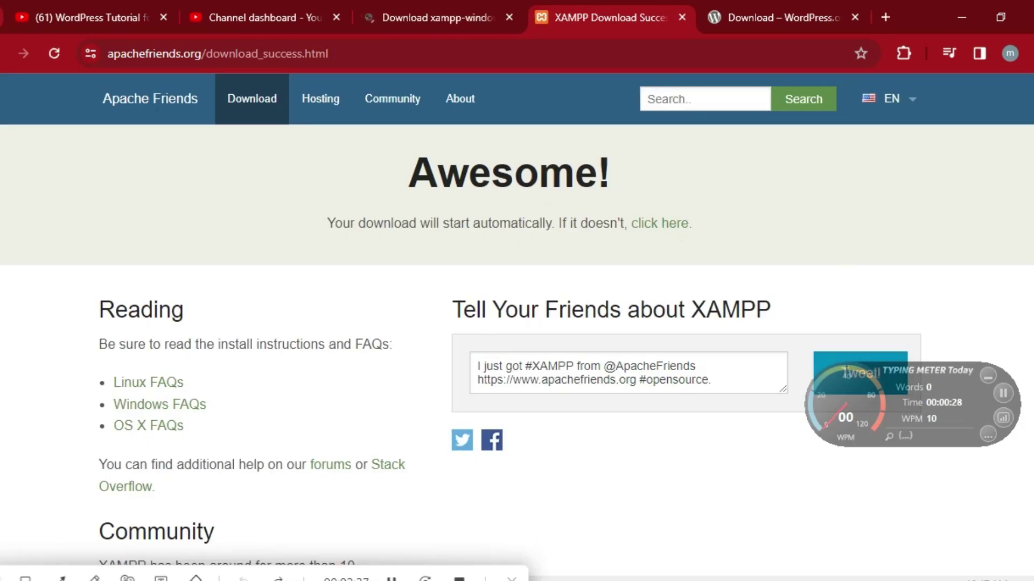
{"action": "scroll", "coordinate": [517, 318], "scroll_direction": "down", "scroll_amount": 5}
{"action": "scroll", "coordinate": [516, 317], "scroll_direction": "up", "scroll_amount": 5}
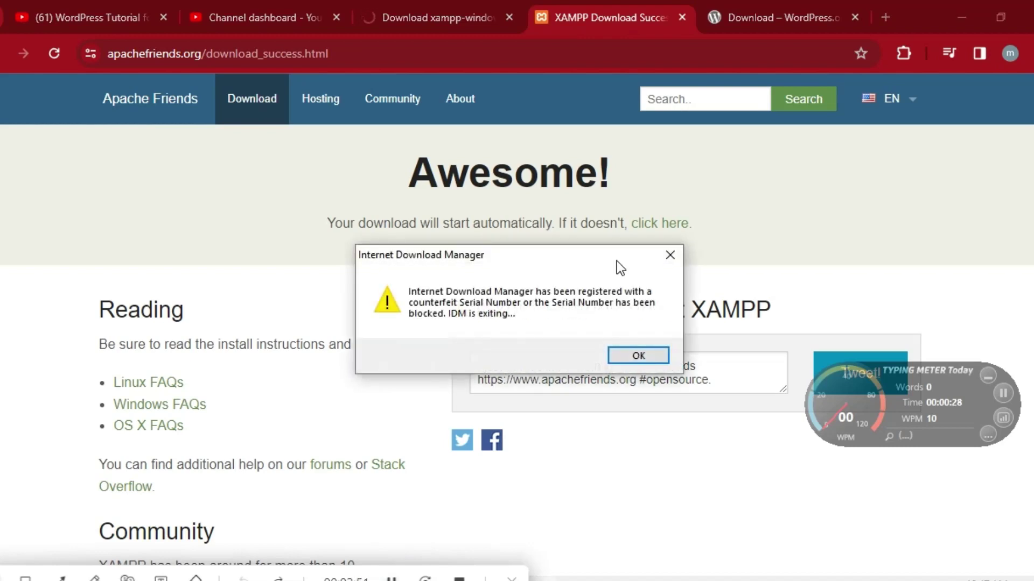
{"action": "left_click", "coordinate": [670, 255]}
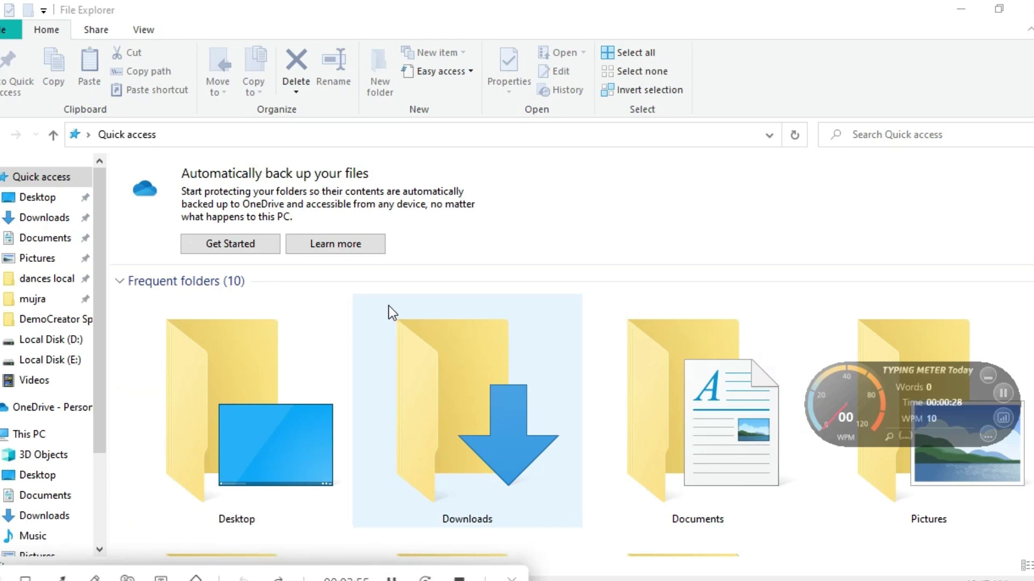
Open Downloads to find the xampp 8.2.12 installer and wordpress-6.4.2 archive.
{"action": "left_click", "coordinate": [36, 198]}
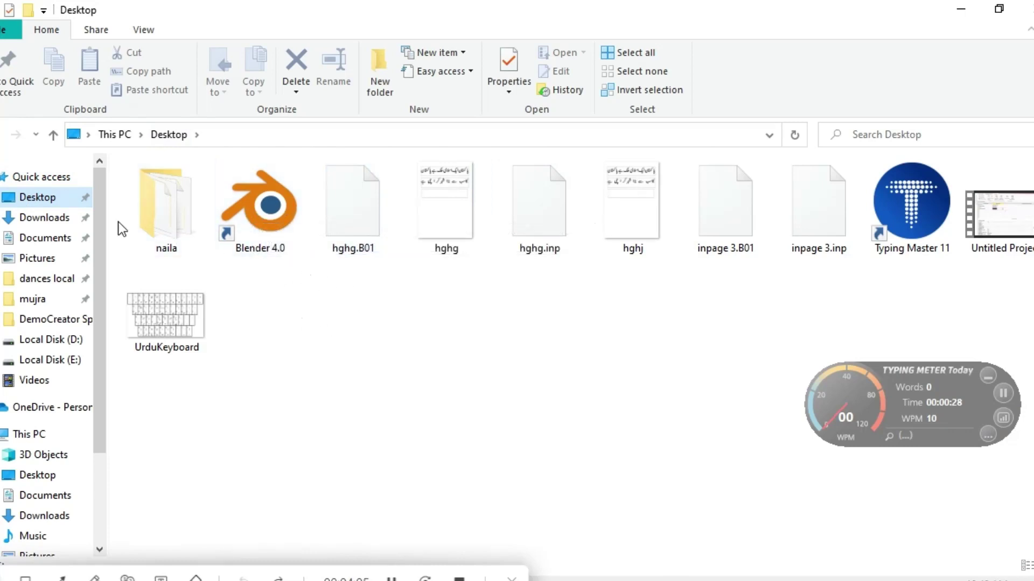
{"action": "left_click", "coordinate": [44, 217]}
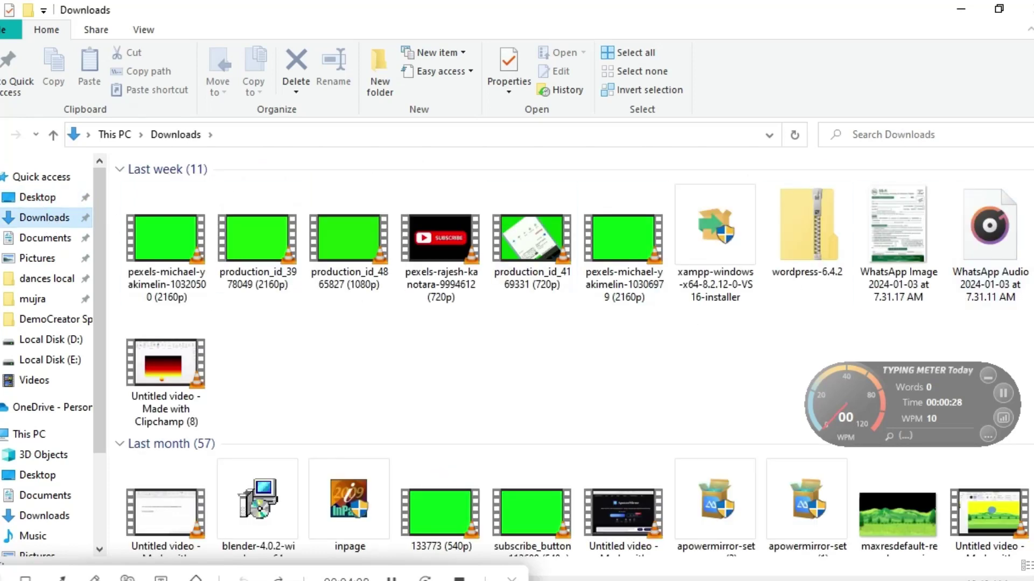
{"action": "scroll", "coordinate": [882, 177], "scroll_direction": "down", "scroll_amount": 4}
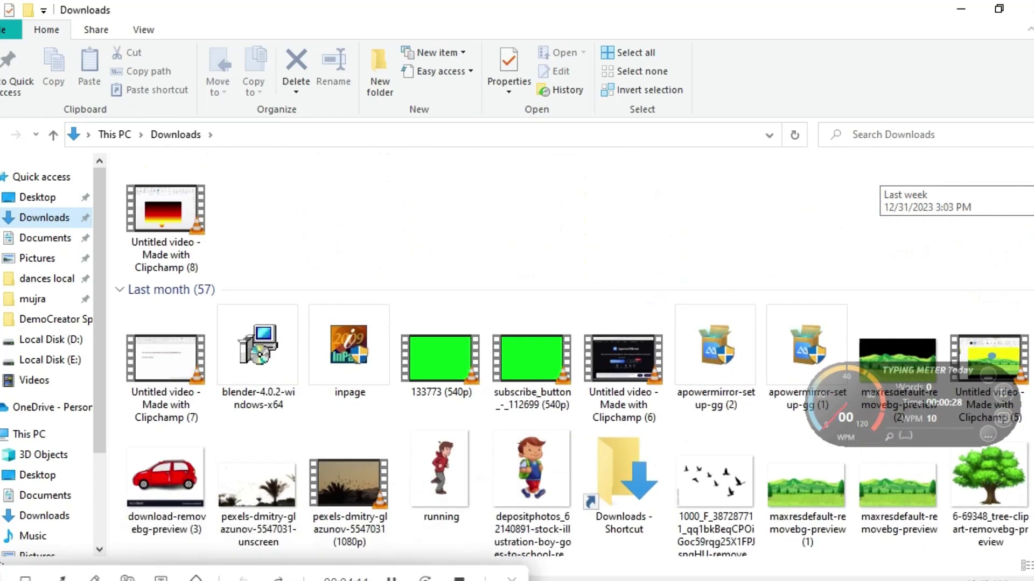
{"action": "scroll", "coordinate": [883, 177], "scroll_direction": "down", "scroll_amount": 1}
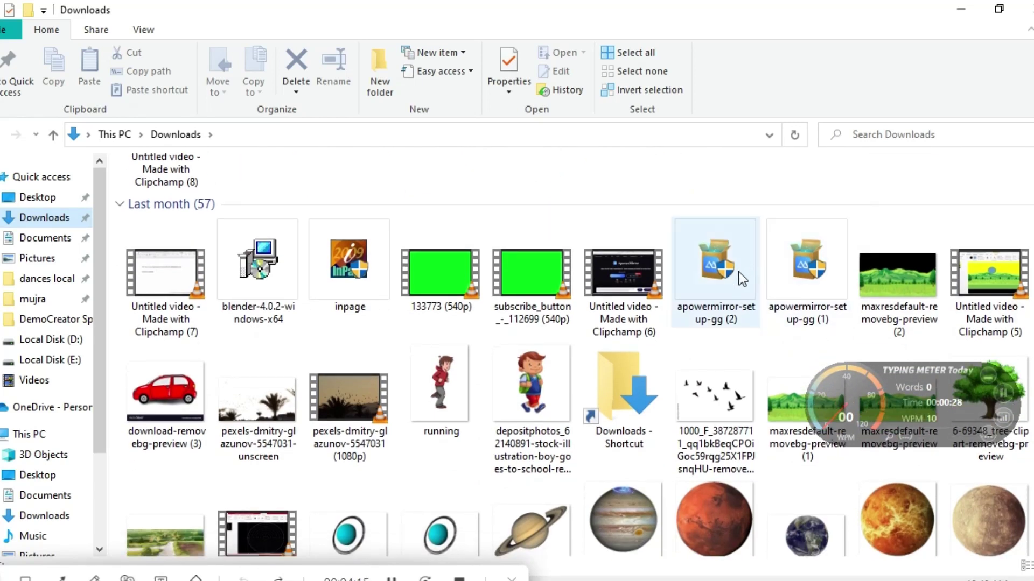
{"action": "scroll", "coordinate": [872, 323], "scroll_direction": "up", "scroll_amount": 4}
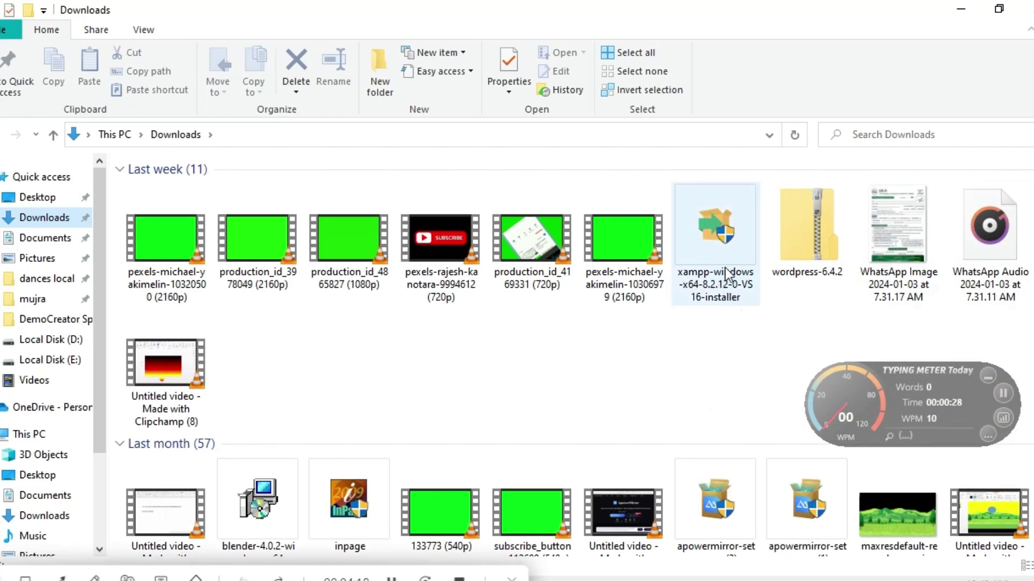
{"action": "mouse_move", "coordinate": [709, 280]}
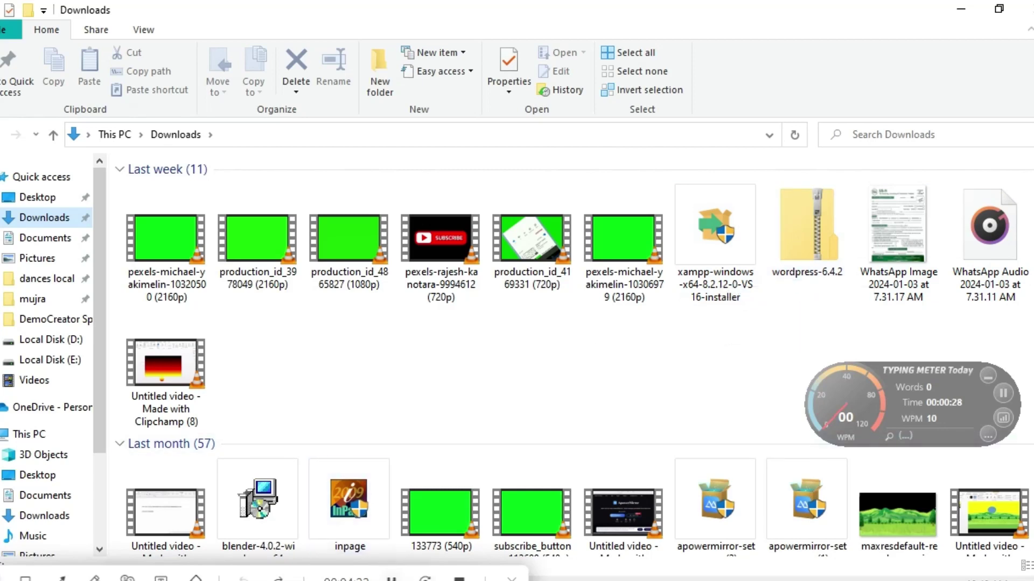
{"action": "key", "text": "alt+Tab"}
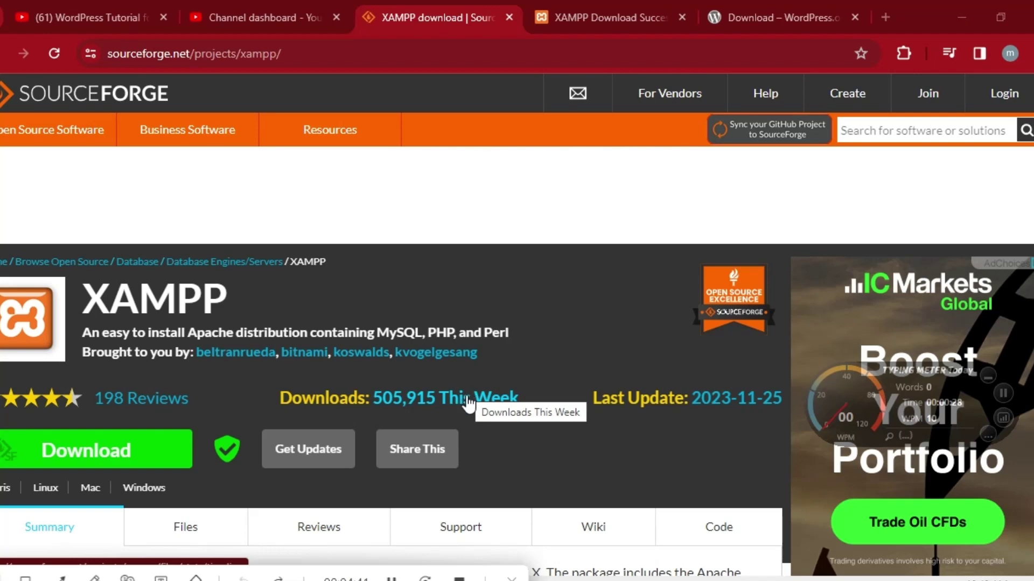
{"action": "left_click", "coordinate": [391, 575]}
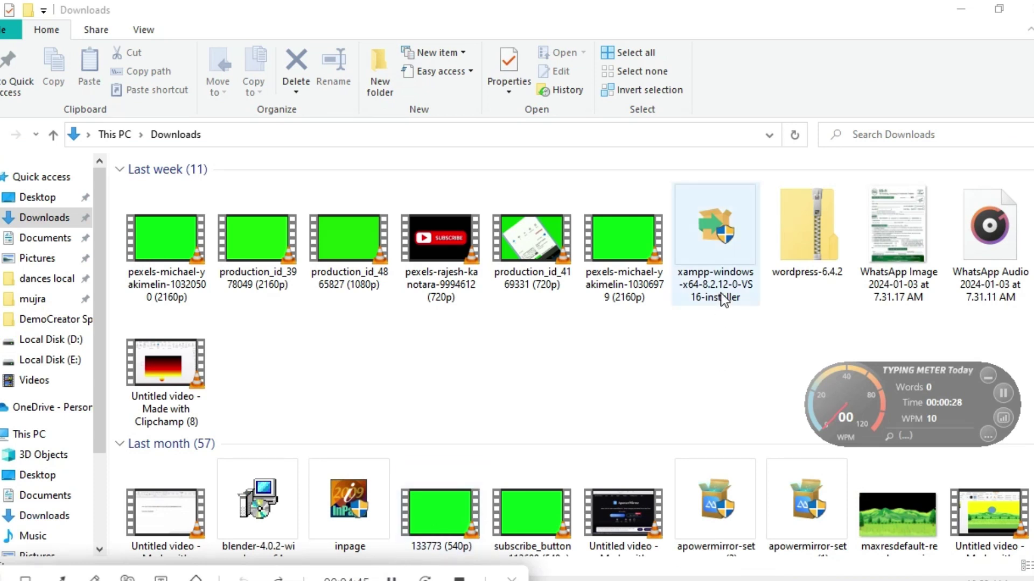
Run the xampp-windows-x64-8.2.12 installer and accept the C:\Program Files UAC warning.
{"action": "left_click", "coordinate": [728, 260]}
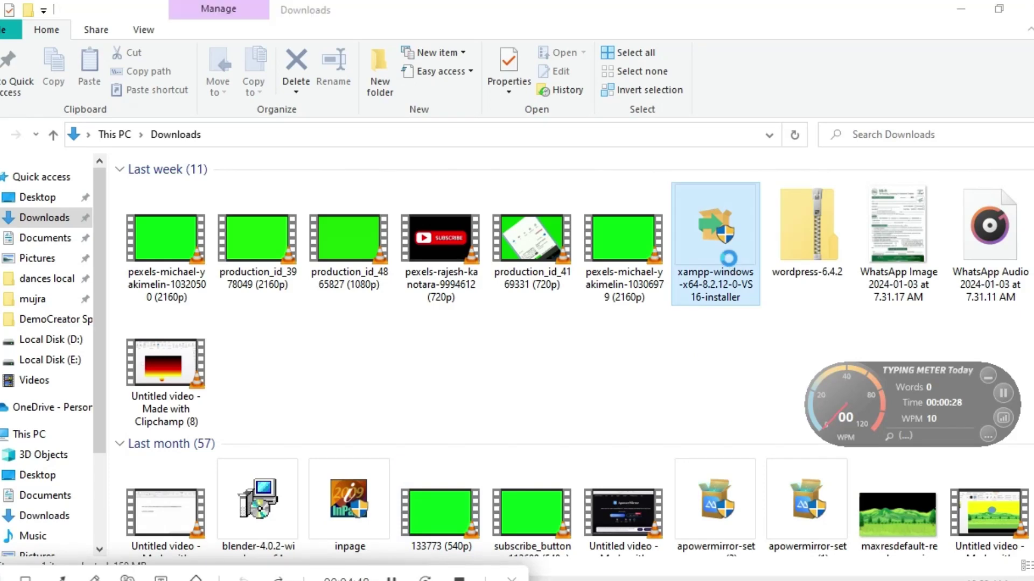
{"action": "right_click", "coordinate": [729, 260]}
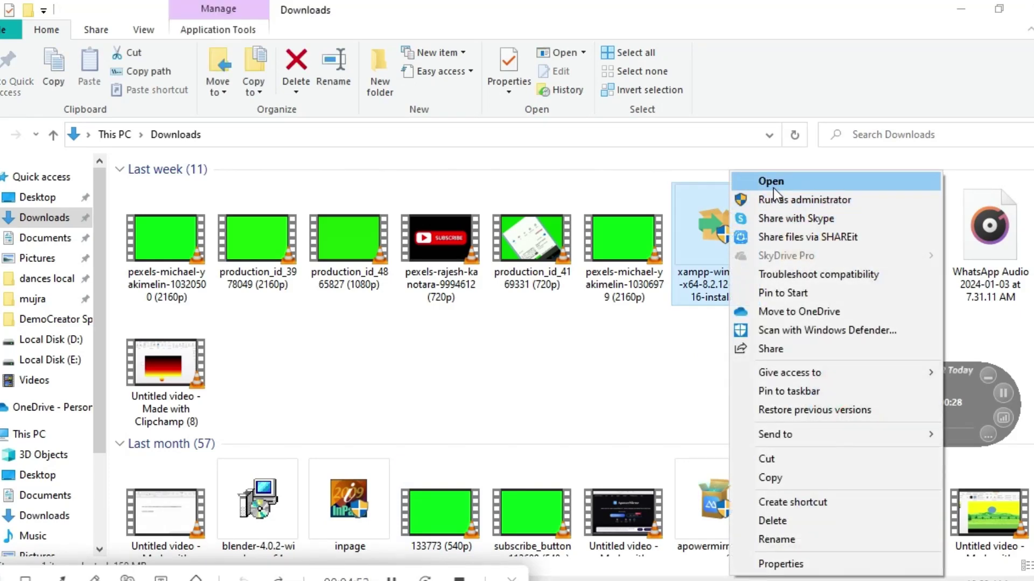
{"action": "left_click", "coordinate": [773, 183]}
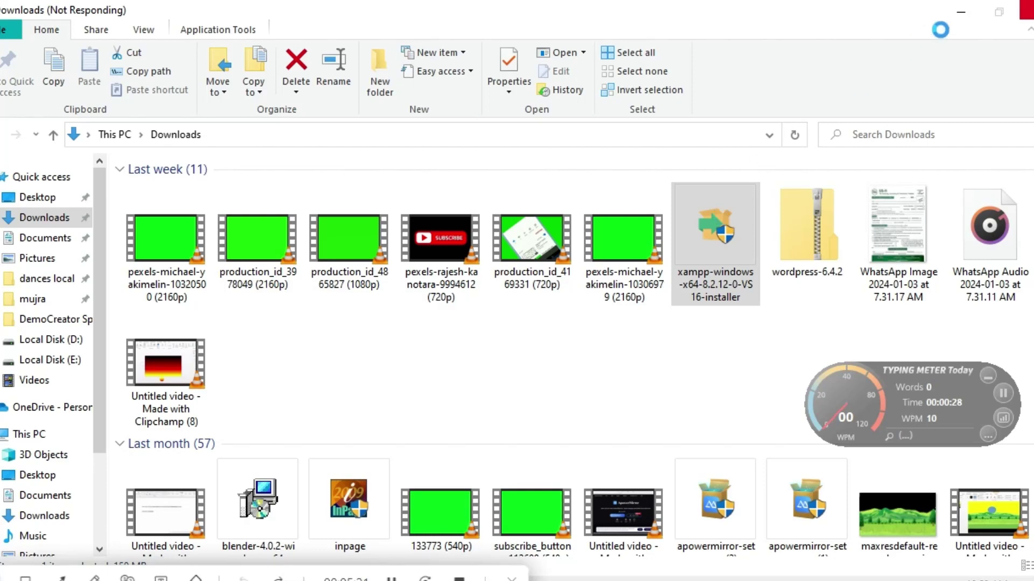
{"action": "left_click", "coordinate": [964, 12]}
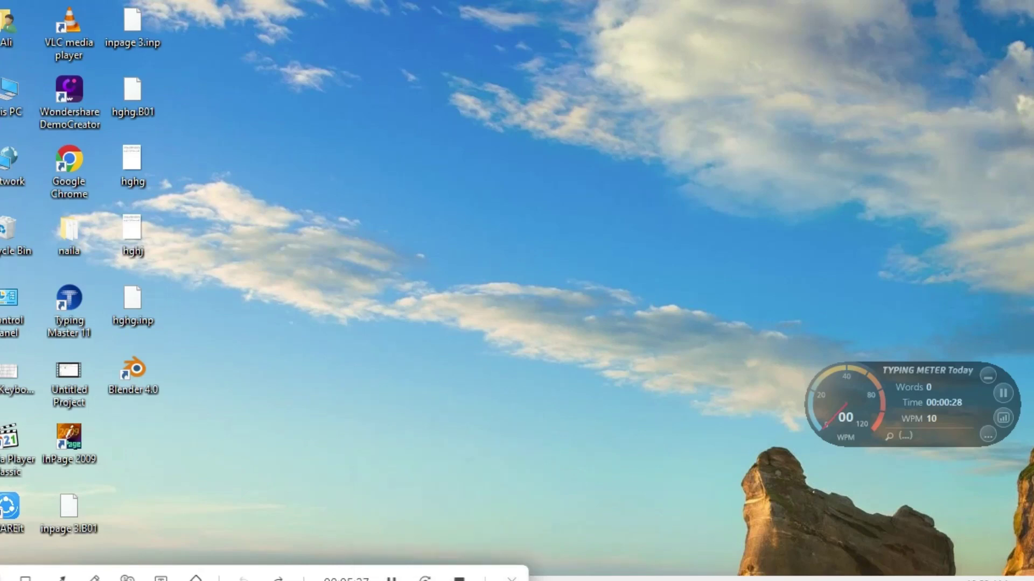
{"action": "left_click", "coordinate": [118, 519]}
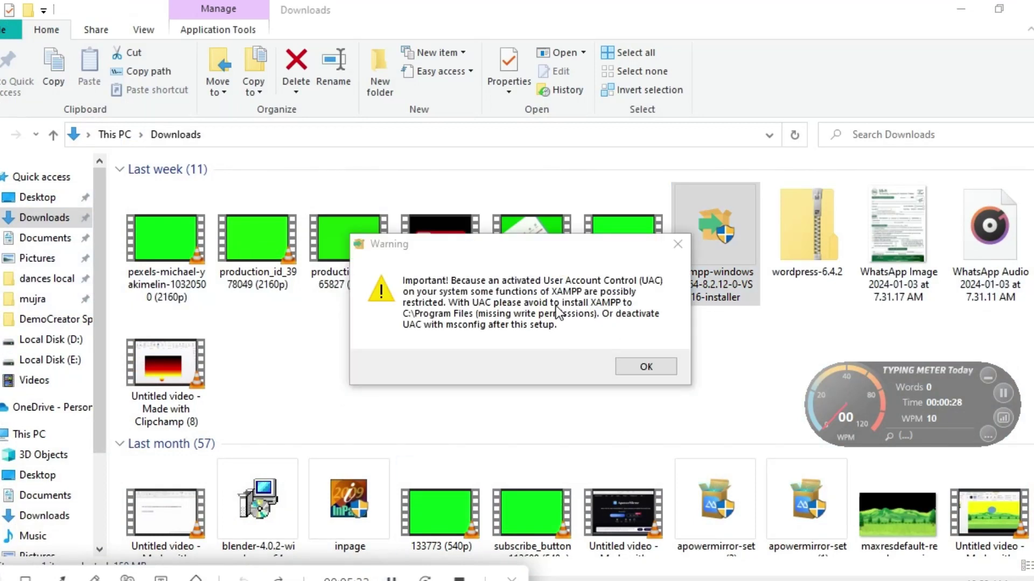
{"action": "left_click", "coordinate": [623, 367]}
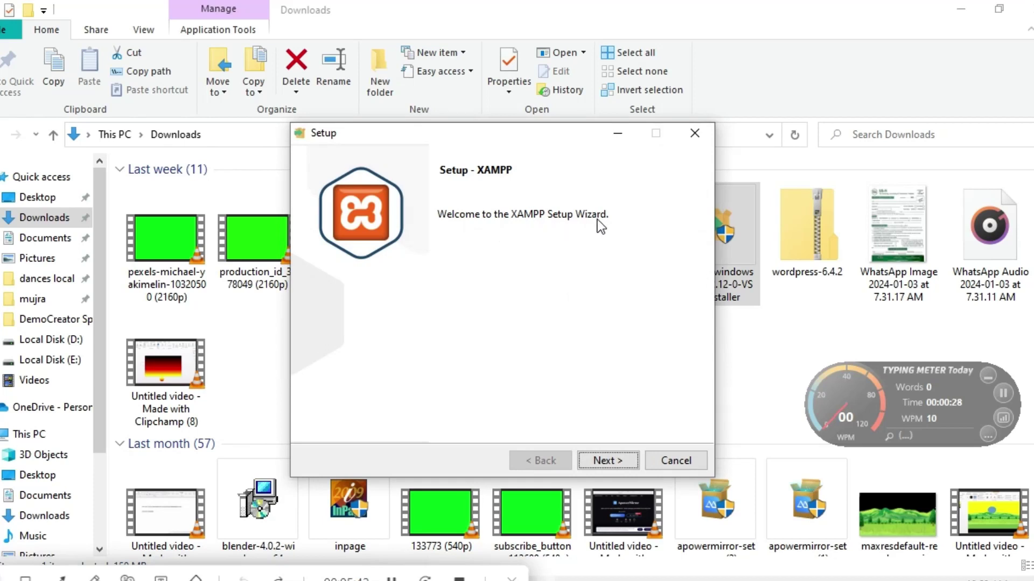
Install XAMPP to C:\xampp with default components and English, then launch Control Panel v3.3.0.
{"action": "left_click", "coordinate": [608, 461]}
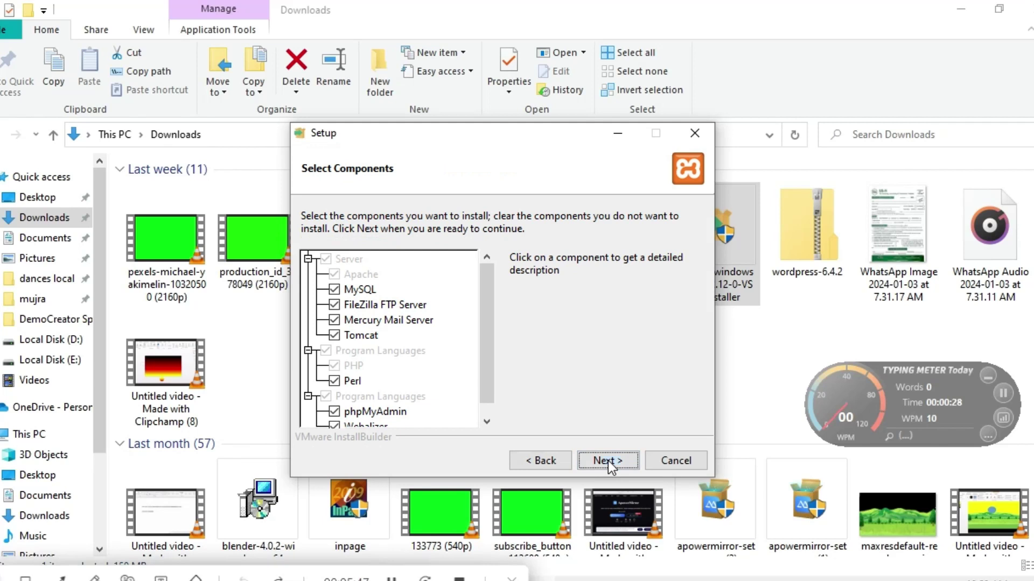
{"action": "left_click", "coordinate": [607, 461]}
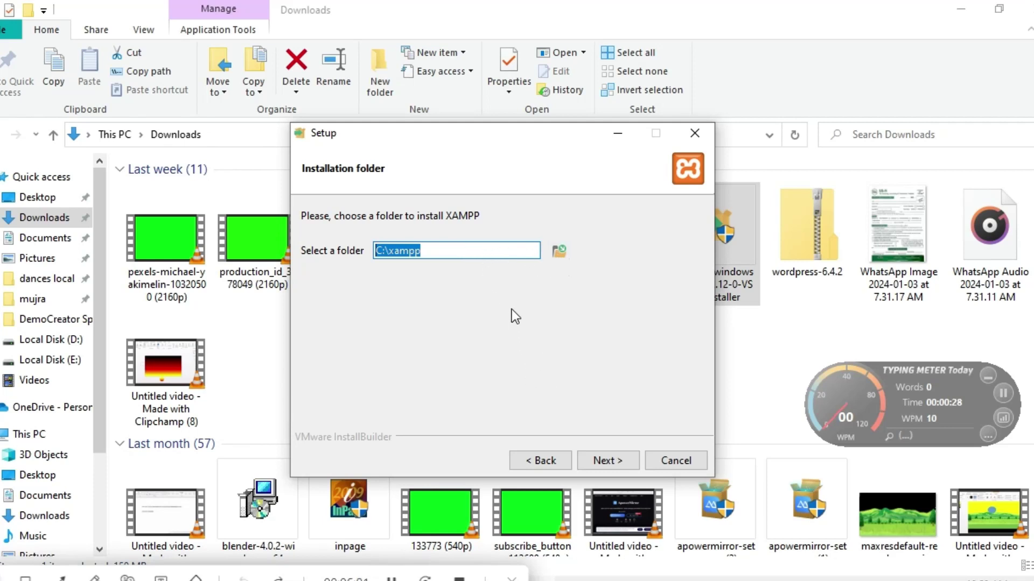
{"action": "left_click", "coordinate": [609, 461]}
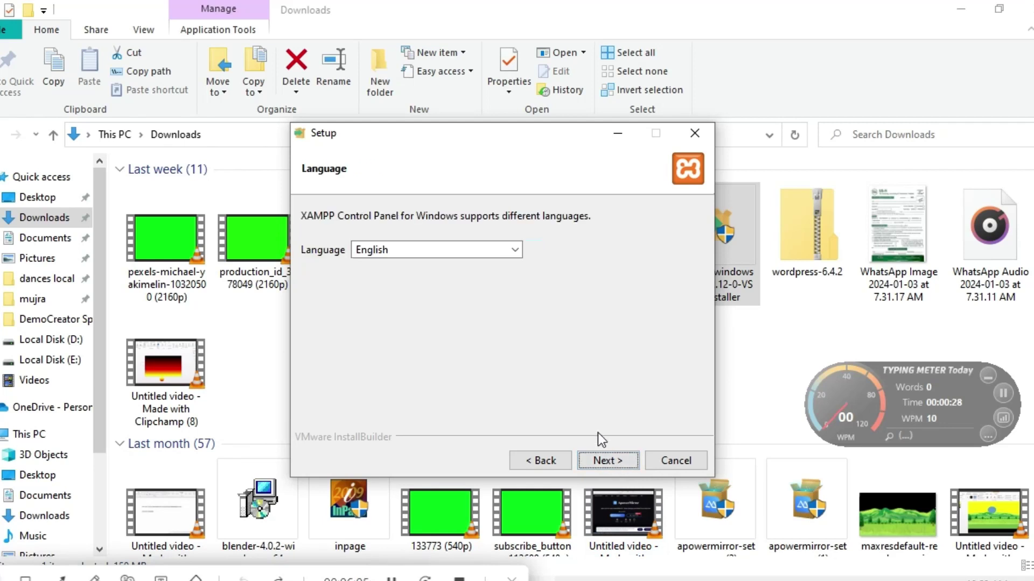
{"action": "left_click", "coordinate": [610, 461]}
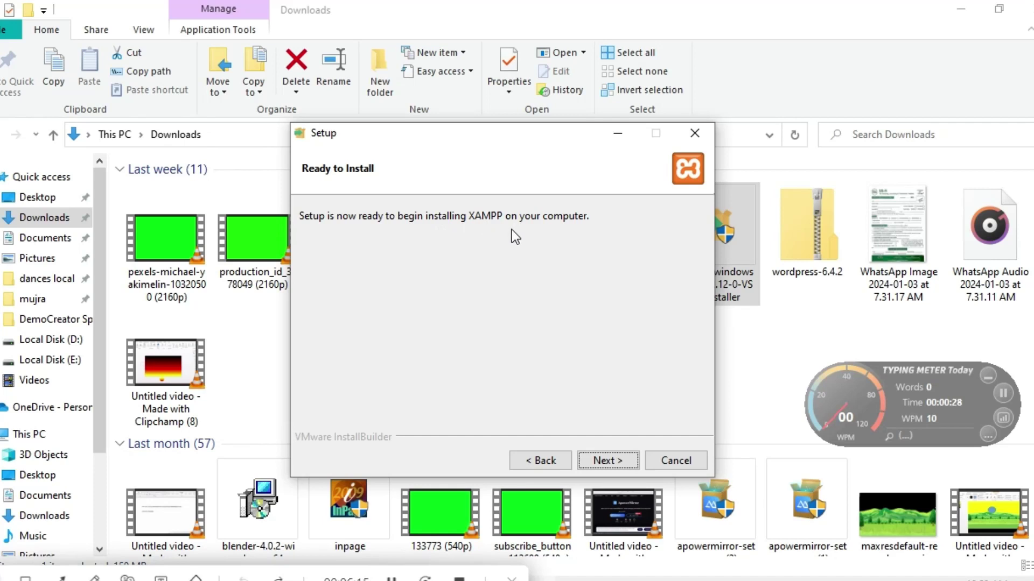
{"action": "left_click", "coordinate": [611, 461]}
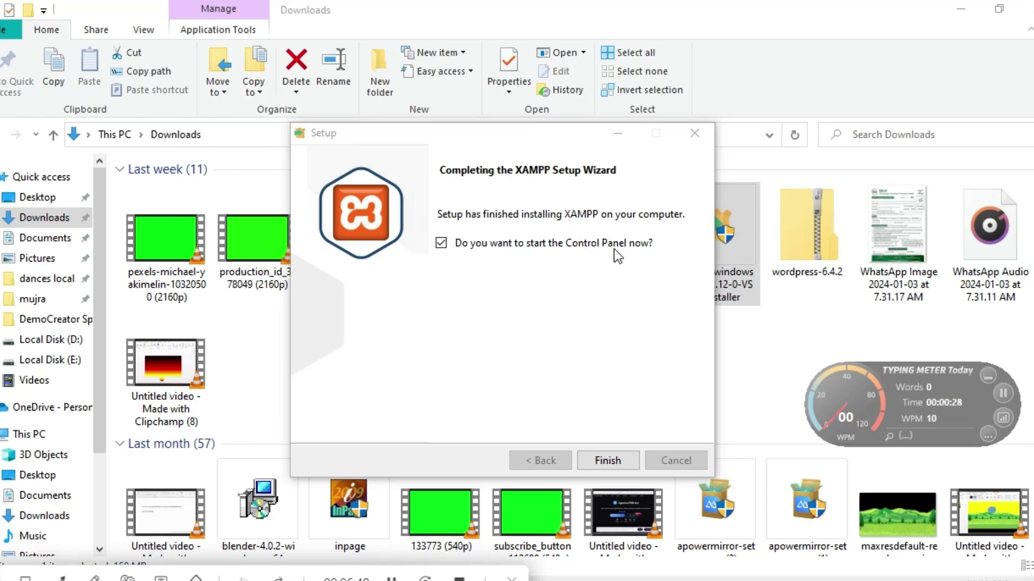
{"action": "left_click", "coordinate": [609, 460]}
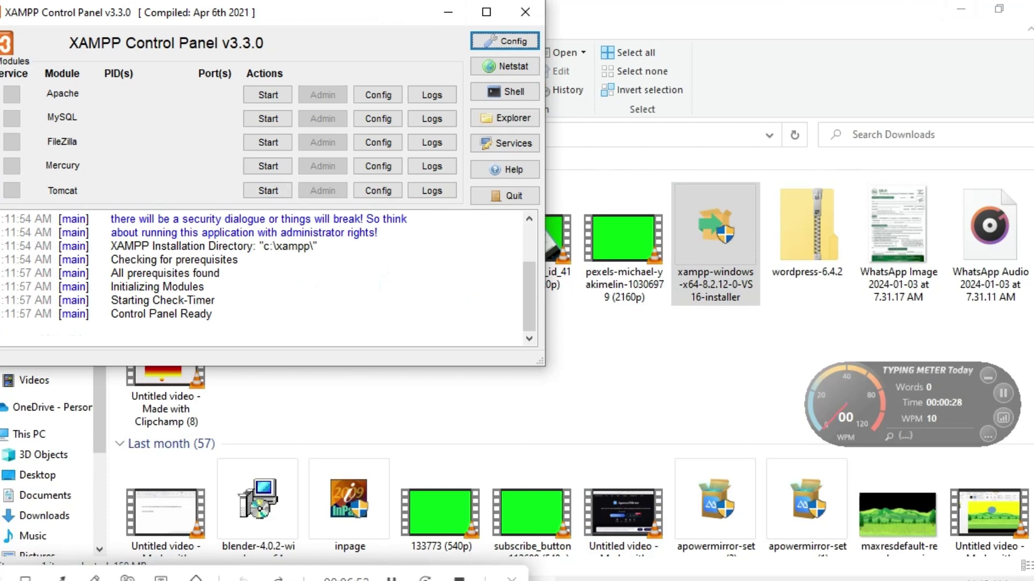
Start Apache and MySQL, allow MySQL through the firewall, and minimize the Control Panel.
{"action": "left_click_drag", "start_coordinate": [351, 13], "coordinate": [546, 96]}
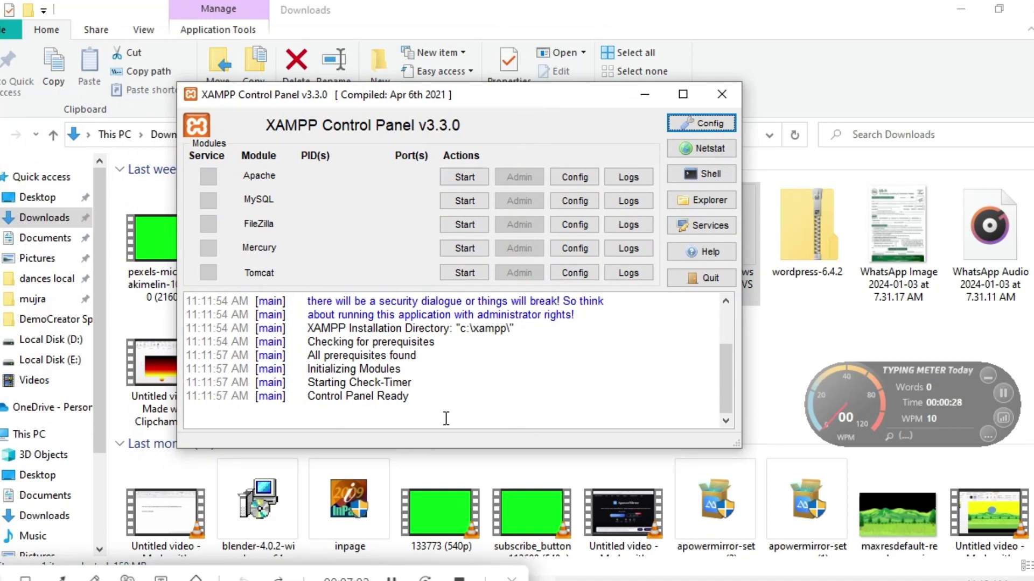
{"action": "left_click", "coordinate": [392, 577]}
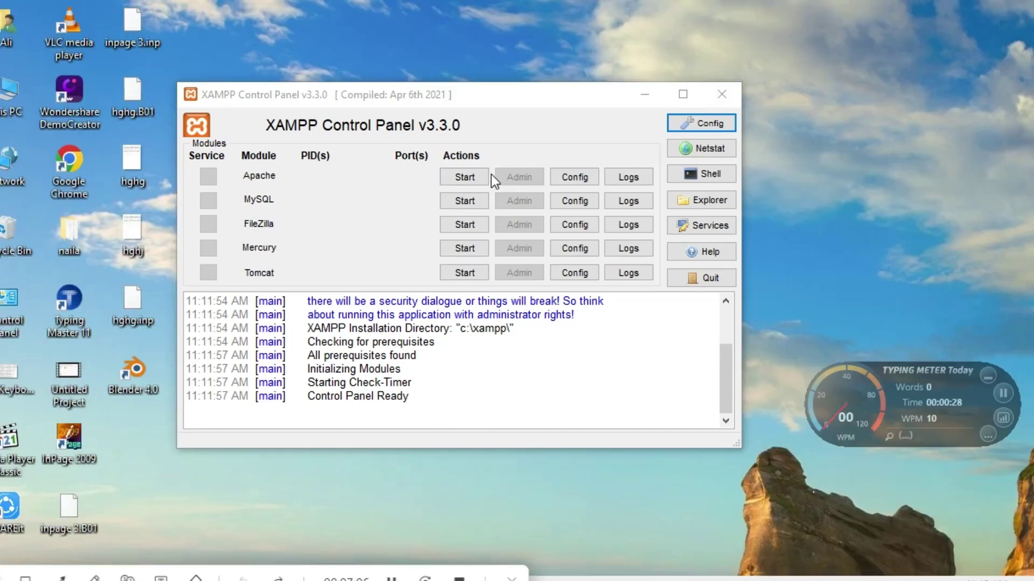
{"action": "left_click", "coordinate": [464, 176]}
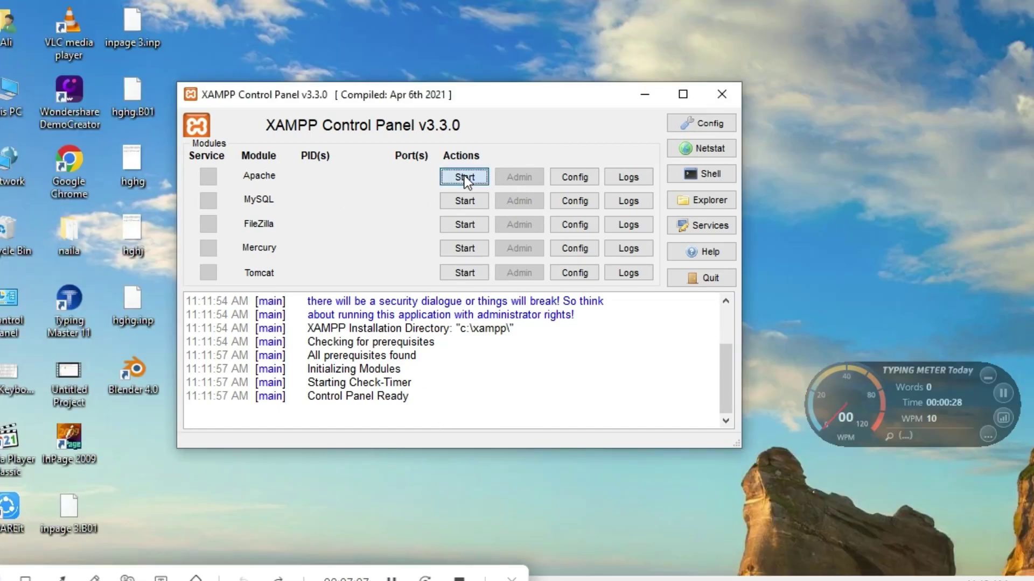
{"action": "left_click", "coordinate": [464, 203]}
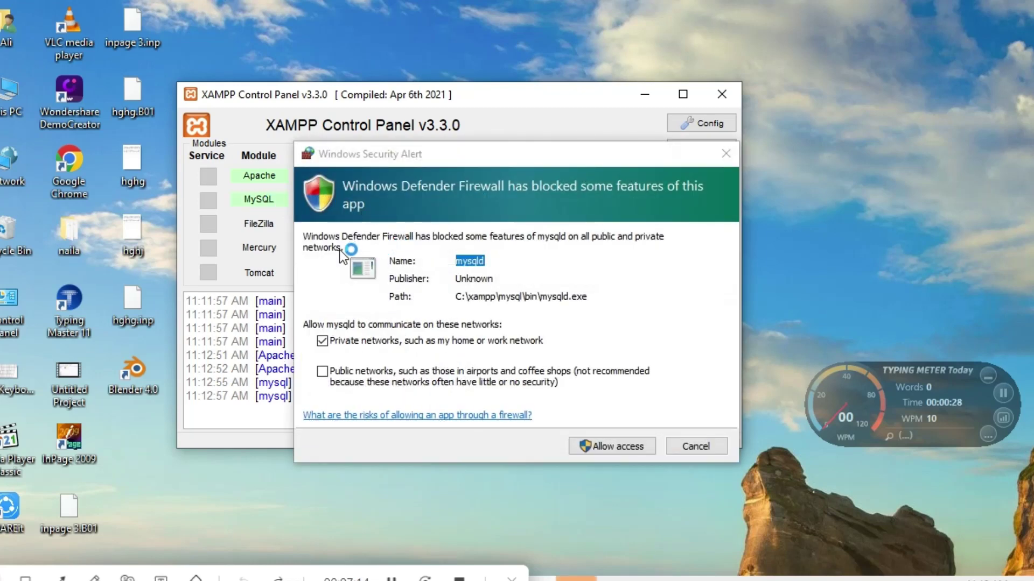
{"action": "left_click", "coordinate": [627, 451]}
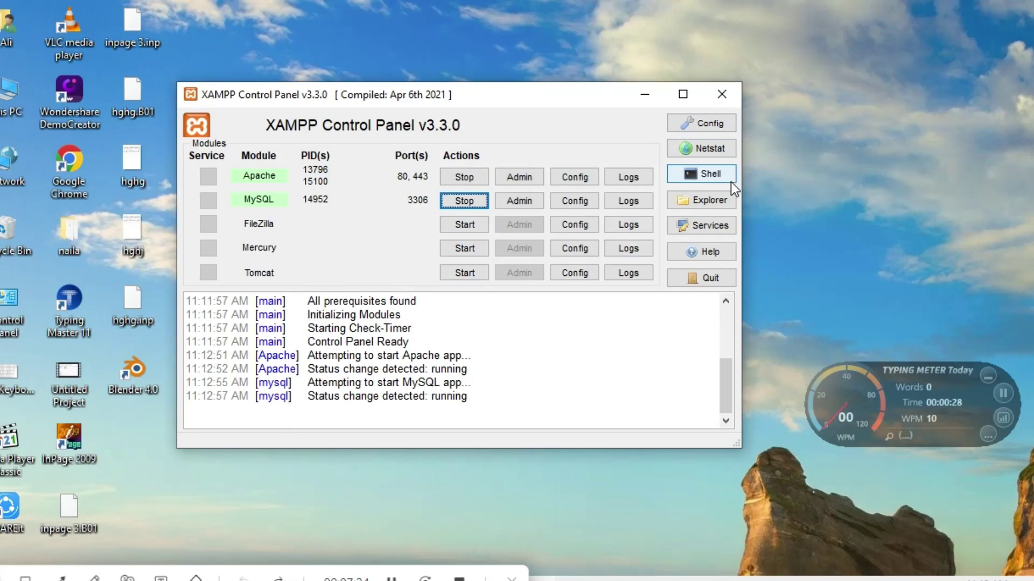
{"action": "left_click", "coordinate": [645, 97]}
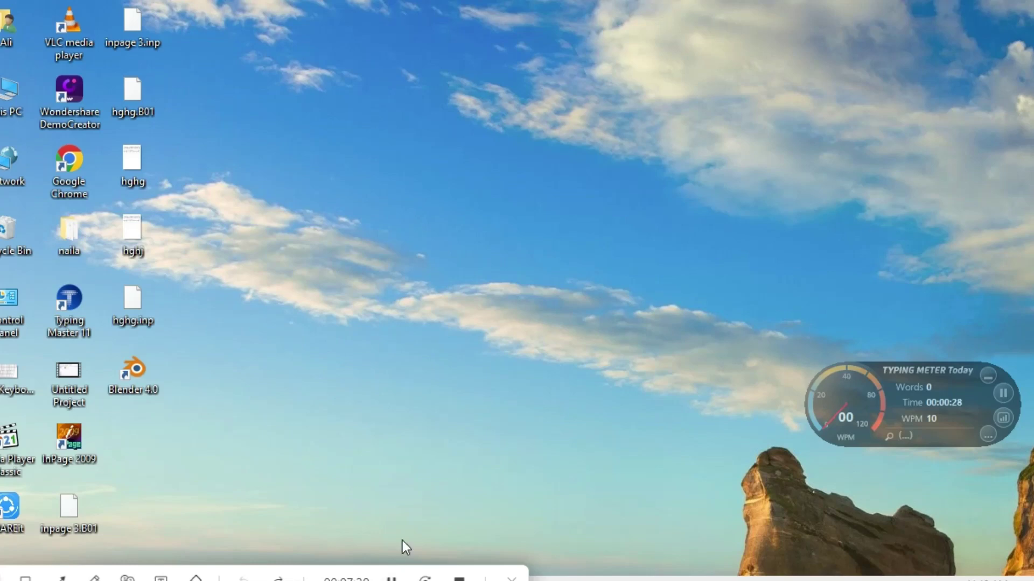
Extract the wordpress-6.4.2 zip into a wordpress-6.4.2 folder.
{"action": "left_click", "coordinate": [391, 578]}
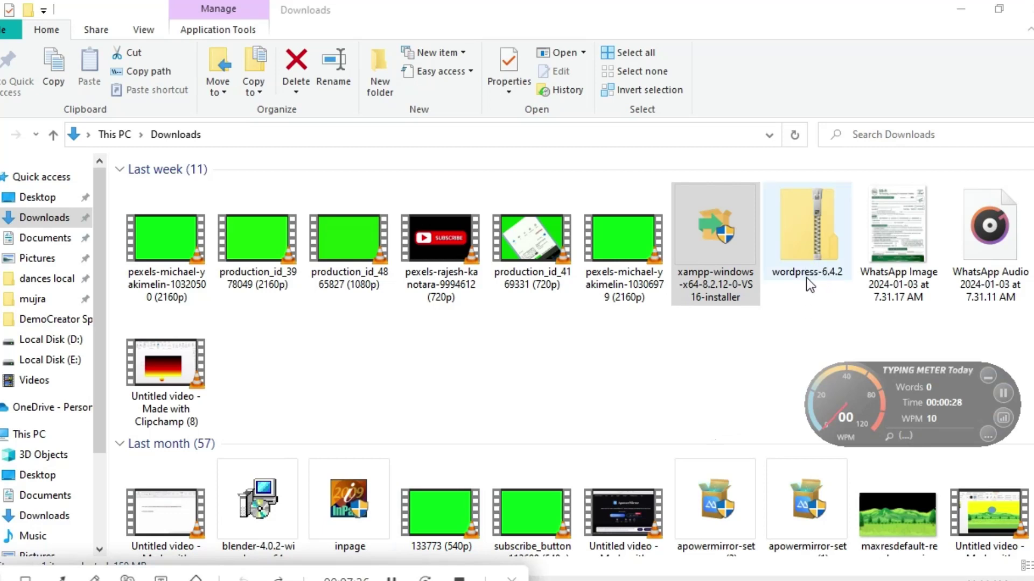
{"action": "double_click", "coordinate": [815, 238]}
{"action": "right_click", "coordinate": [815, 238]}
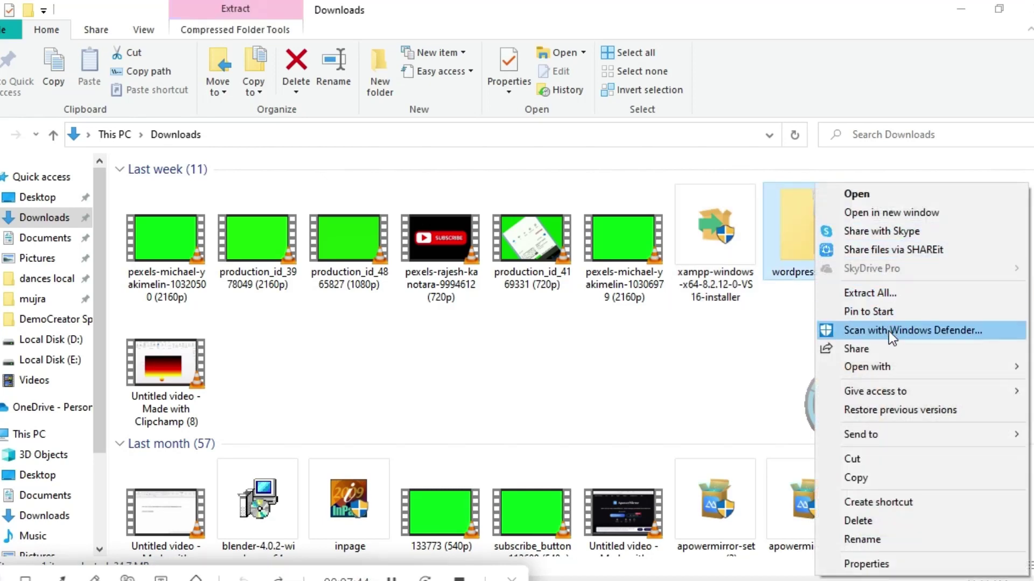
{"action": "left_click", "coordinate": [874, 293]}
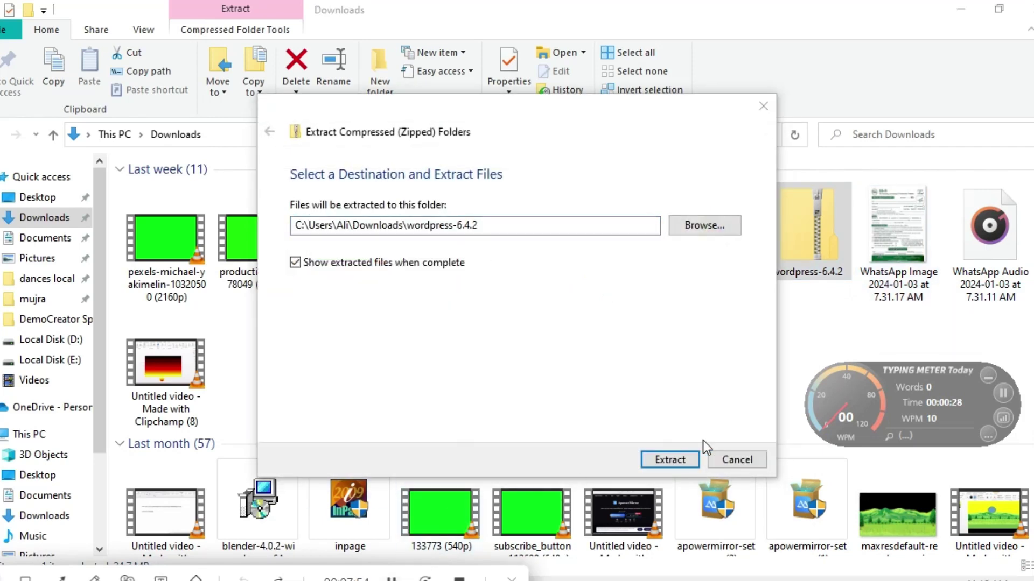
{"action": "left_click", "coordinate": [668, 460]}
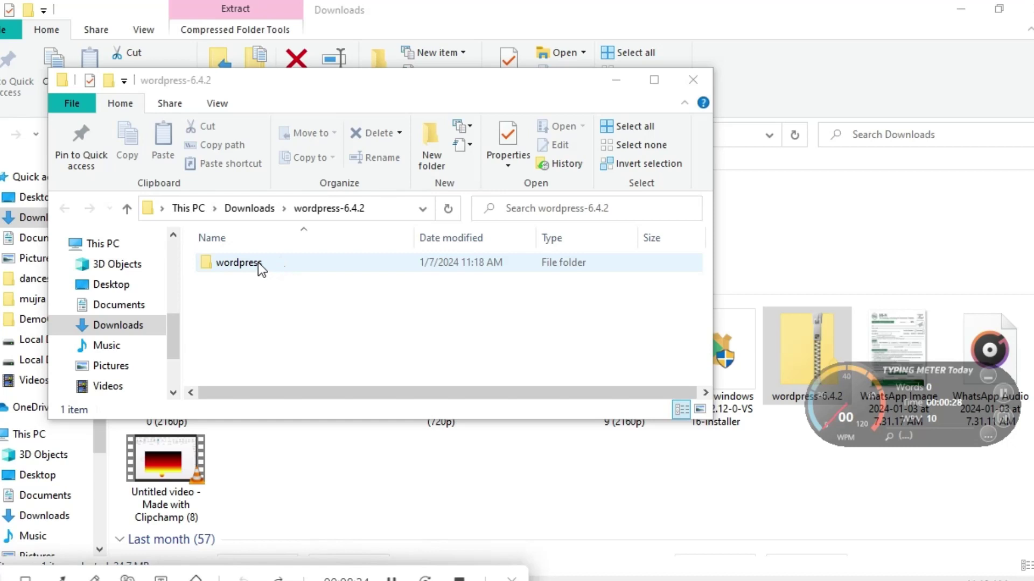
Copy the extracted wordpress folder and maximize the wordpress-6.4.2 window.
{"action": "right_click", "coordinate": [257, 263]}
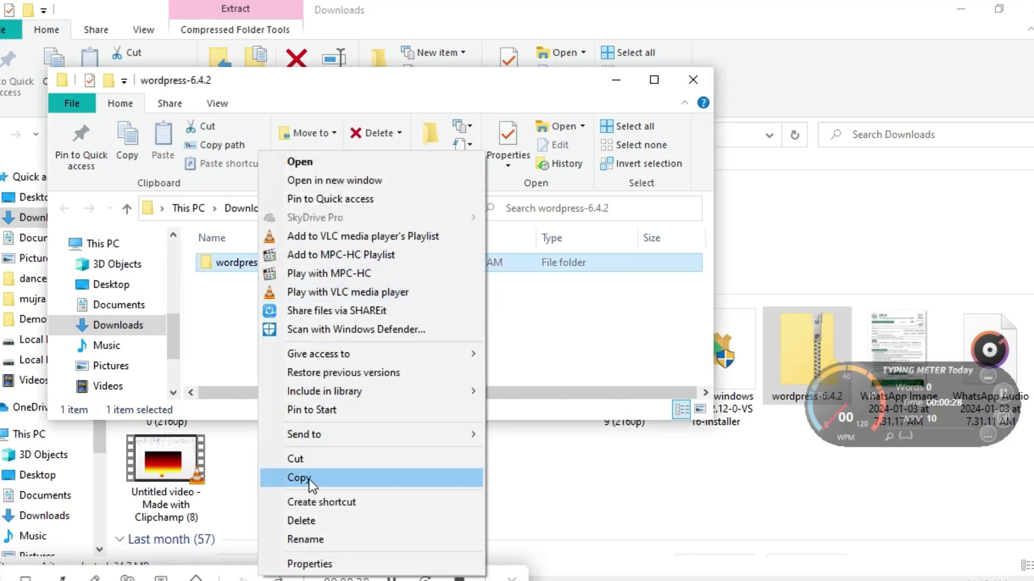
{"action": "left_click", "coordinate": [309, 480]}
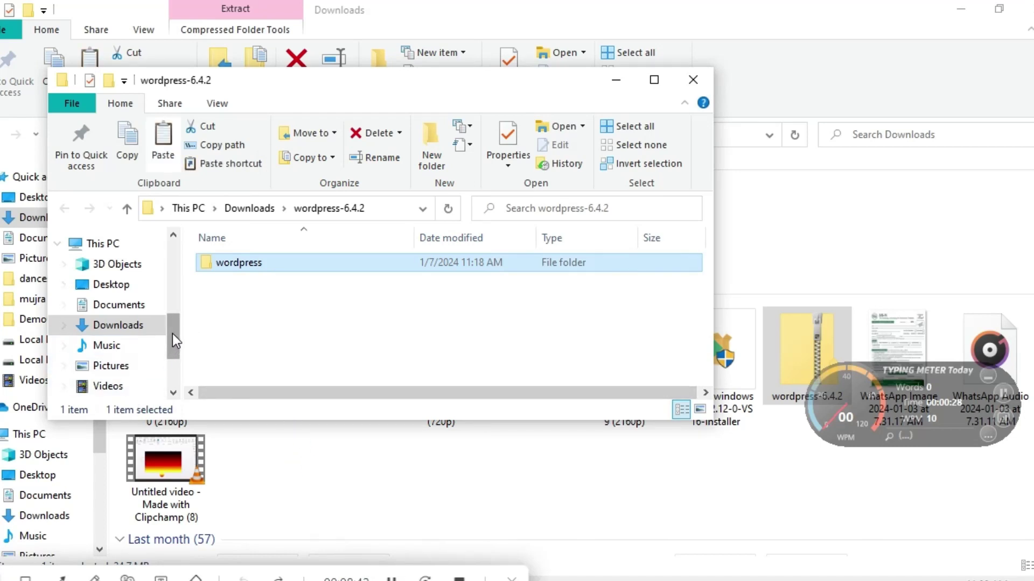
{"action": "left_click_drag", "start_coordinate": [172, 334], "coordinate": [172, 346]}
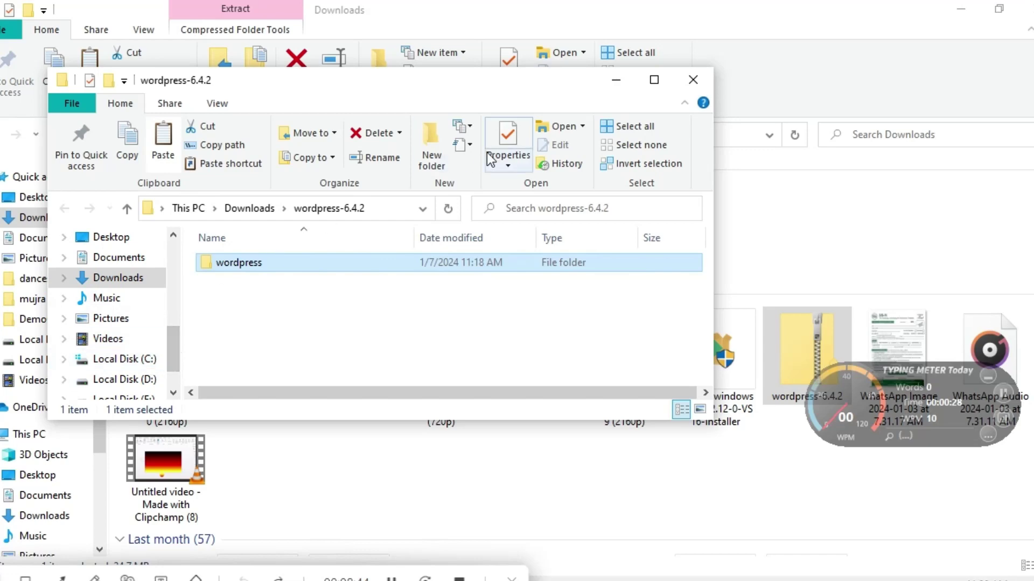
{"action": "left_click", "coordinate": [655, 80]}
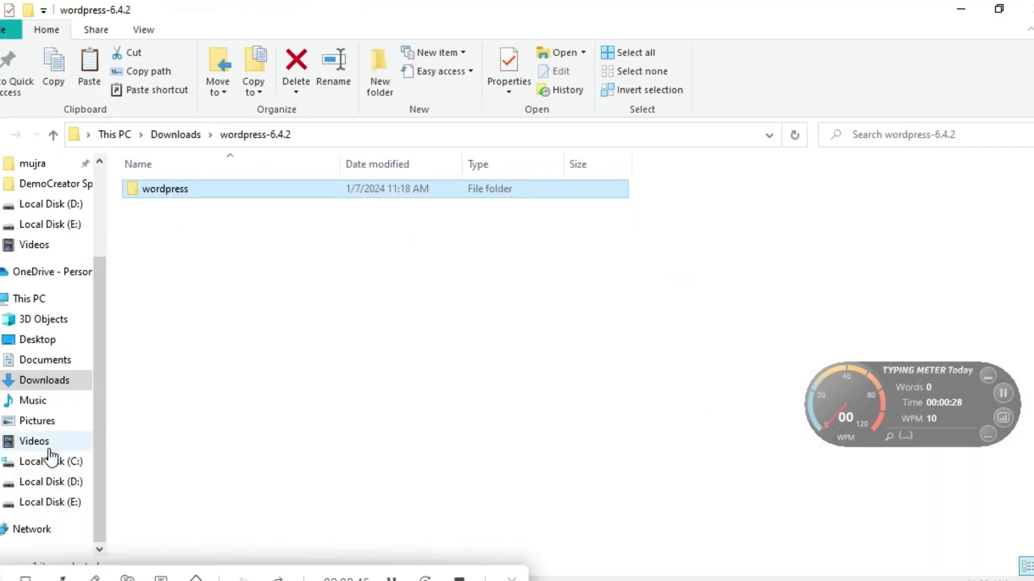
Navigate File Explorer to C:\xampp\htdocs.
{"action": "left_click", "coordinate": [51, 461]}
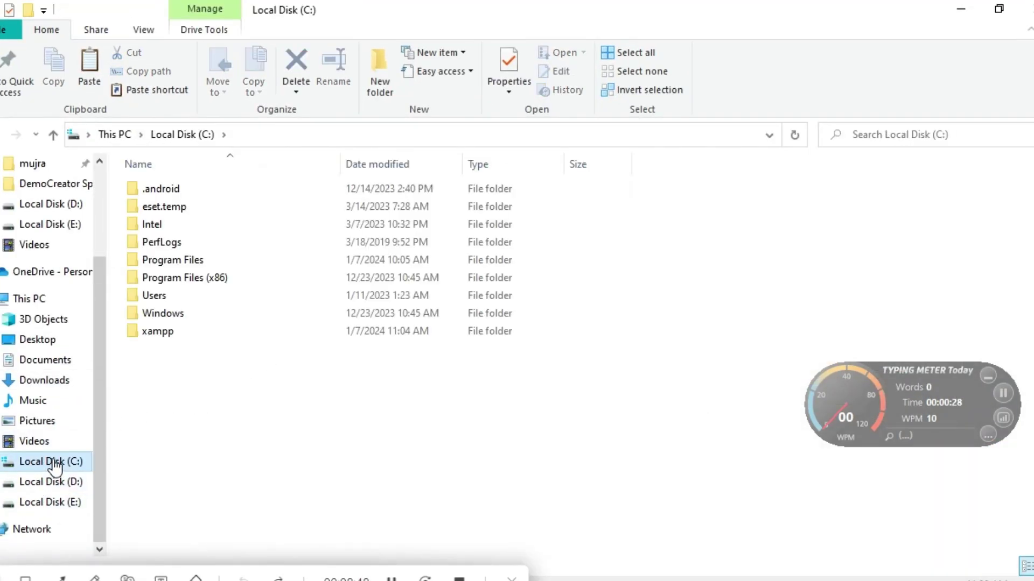
{"action": "right_click", "coordinate": [167, 331]}
{"action": "left_click", "coordinate": [215, 144]}
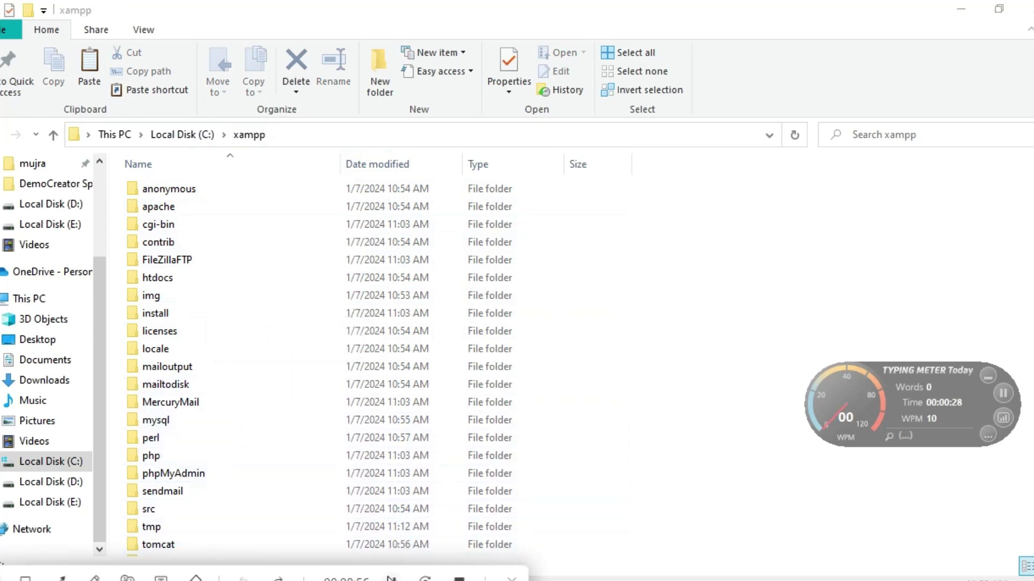
{"action": "key", "text": "h"}
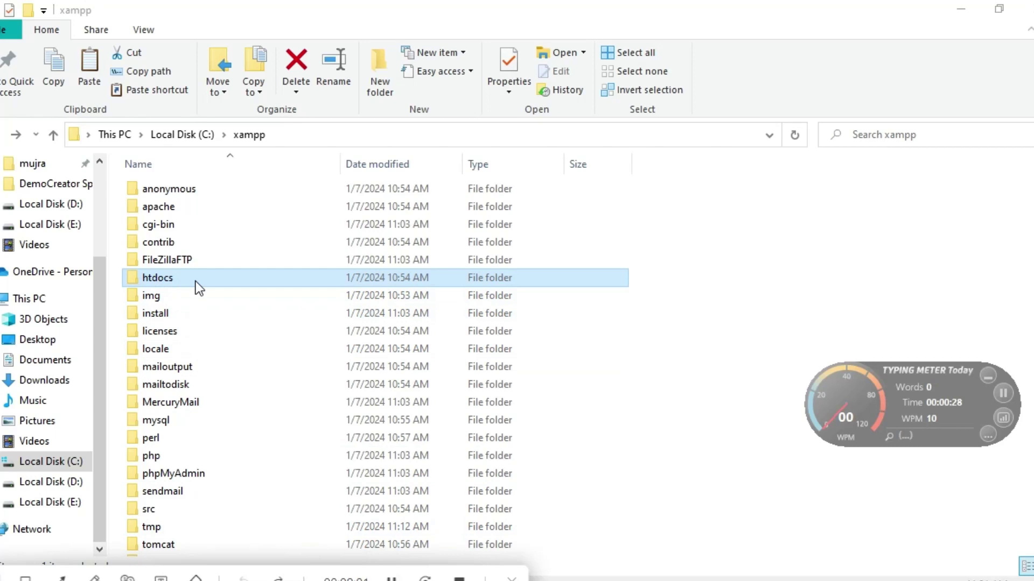
{"action": "key", "text": "XF86MonBrightnessUp"}
{"action": "key", "text": "XF86MonBrightnessUp"}
{"action": "key", "text": "XF86MonBrightnessUp"}
{"action": "double_click", "coordinate": [175, 279]}
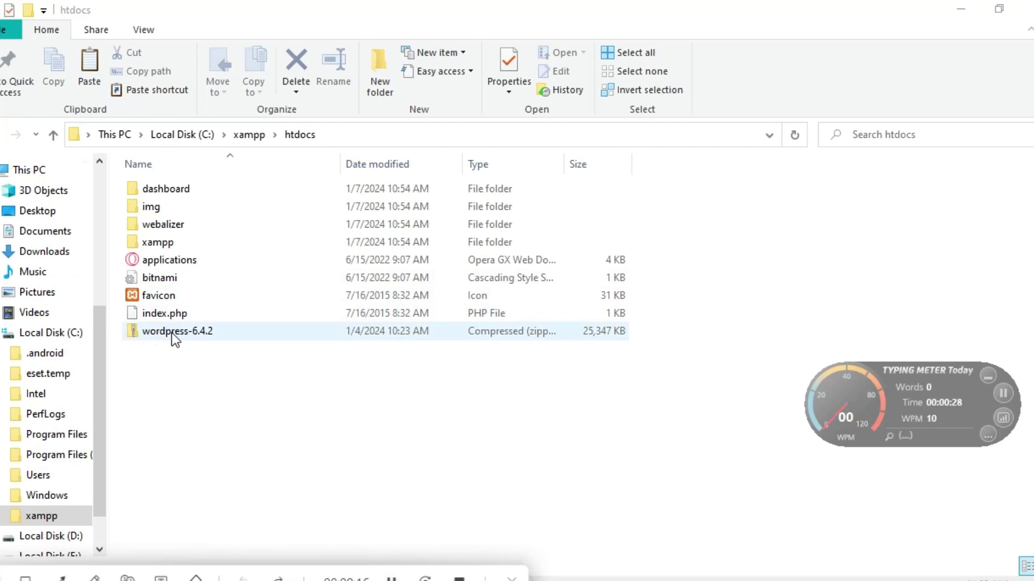
Extract wordpress-6.4.2.zip into htdocs\wordpress-6.4.2.
{"action": "right_click", "coordinate": [171, 332]}
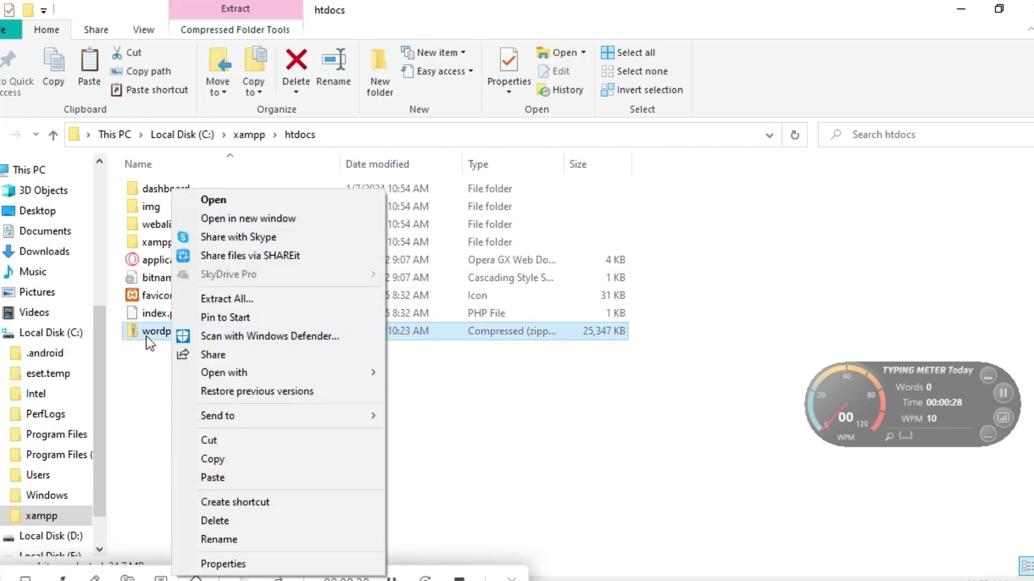
{"action": "left_click", "coordinate": [230, 298]}
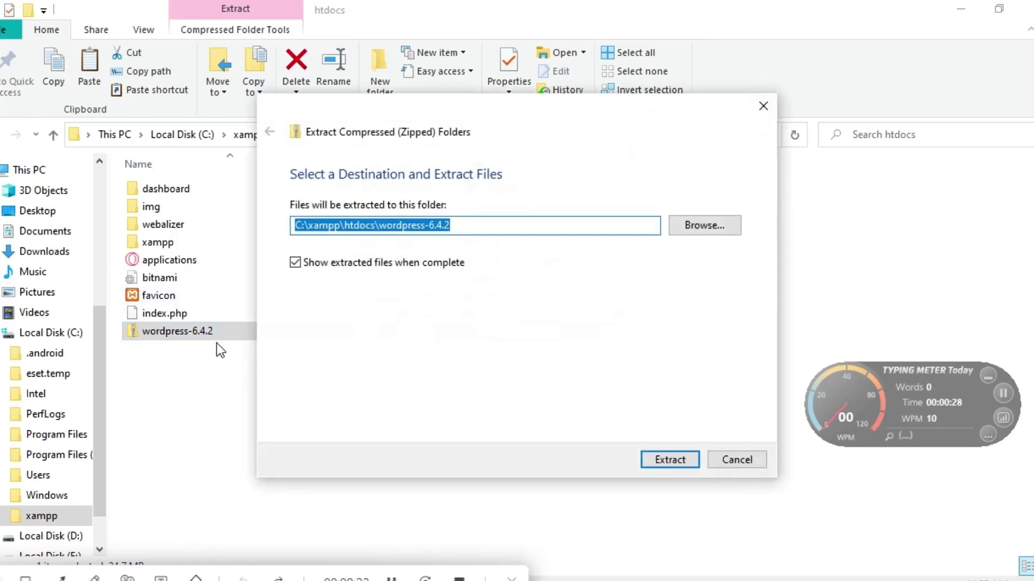
{"action": "left_click", "coordinate": [668, 461]}
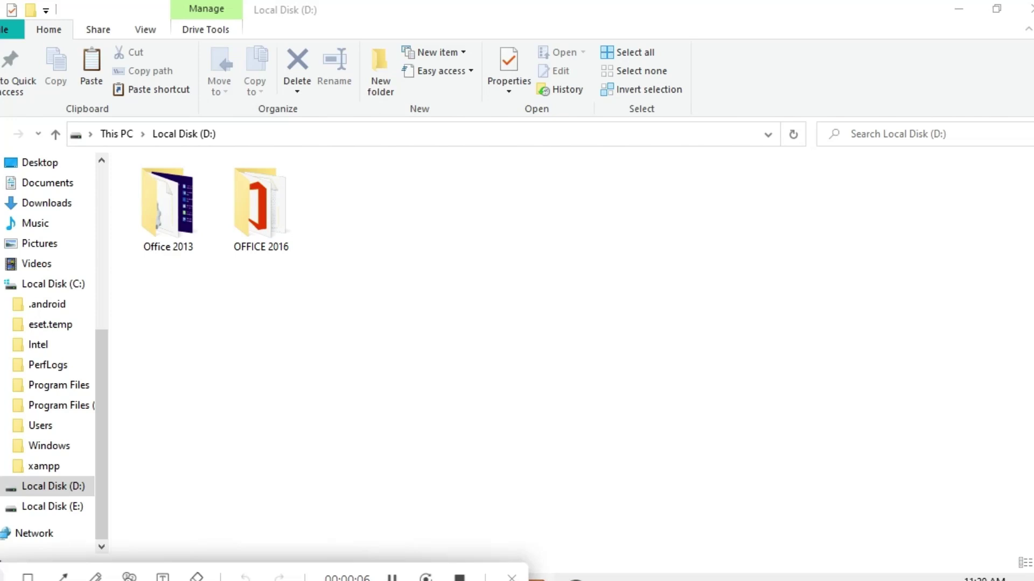
Open phpMyAdmin from the MySQL row's Admin button in XAMPP Control Panel.
{"action": "key", "text": "alt+Tab"}
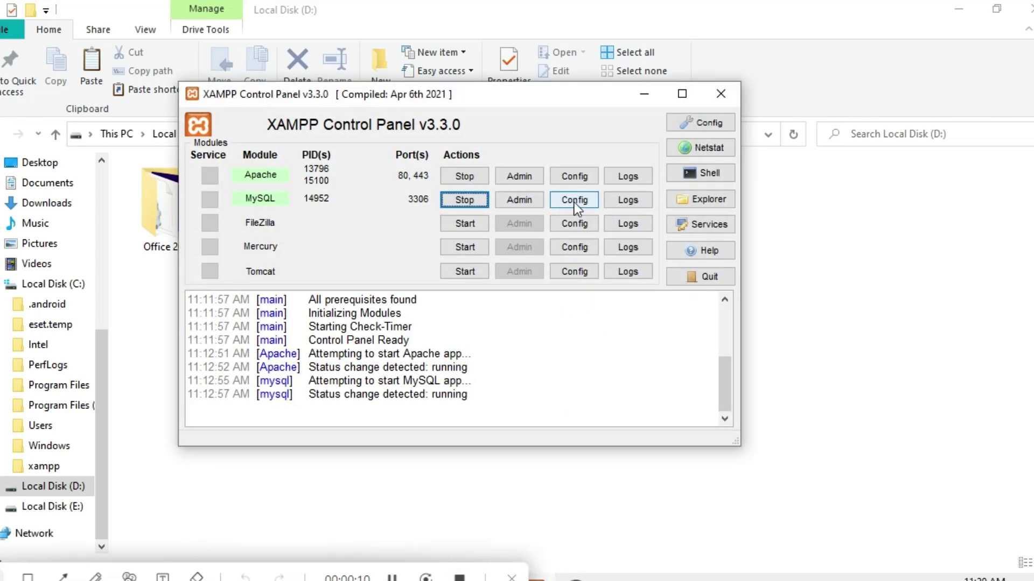
{"action": "left_click", "coordinate": [528, 202]}
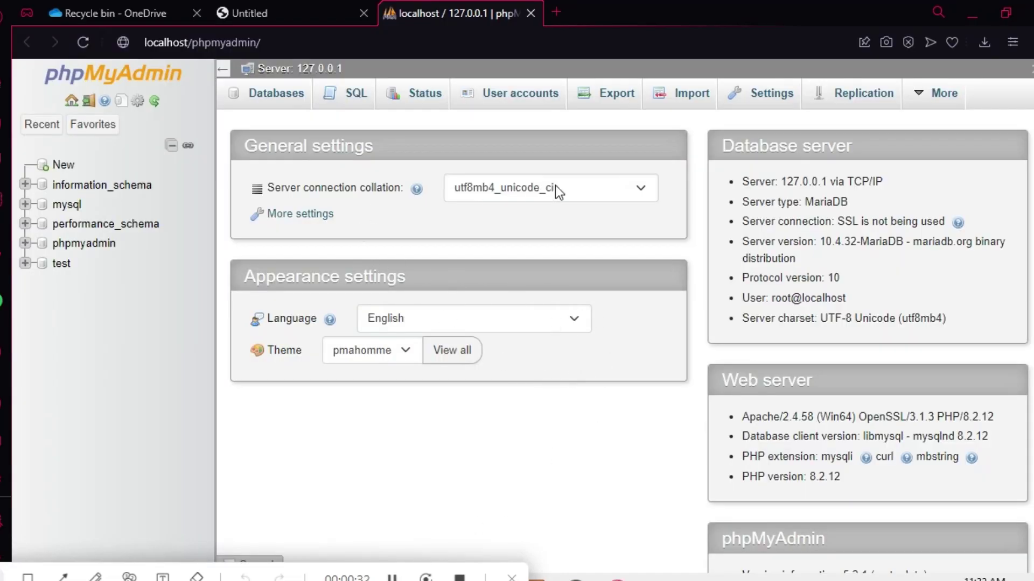
Go to phpMyAdmin's New database page from the navigation tree.
{"action": "left_click", "coordinate": [61, 165]}
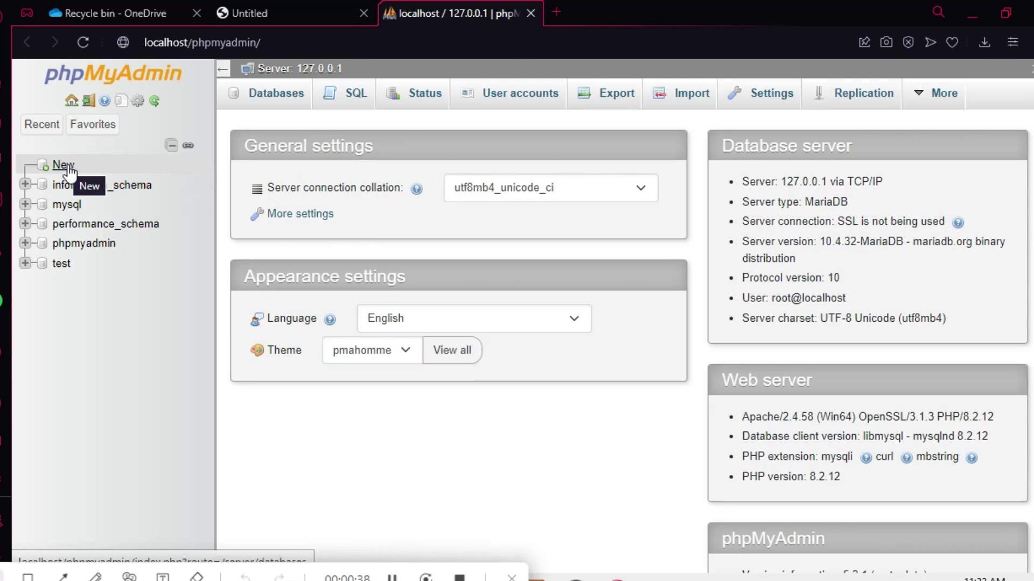
{"action": "left_click", "coordinate": [67, 171]}
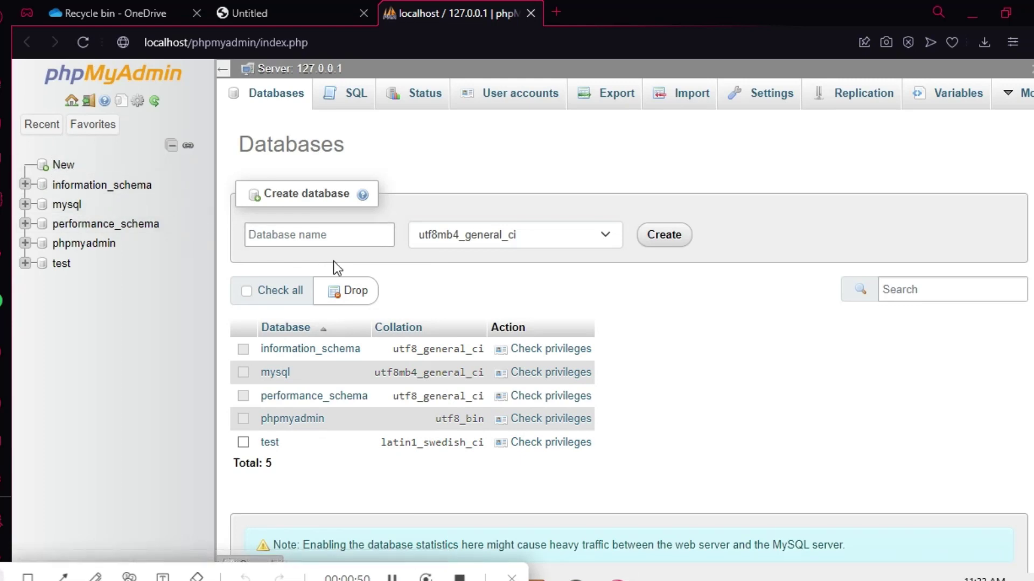
Create a database named 'Wordpress' in phpMyAdmin.
{"action": "left_click", "coordinate": [316, 234]}
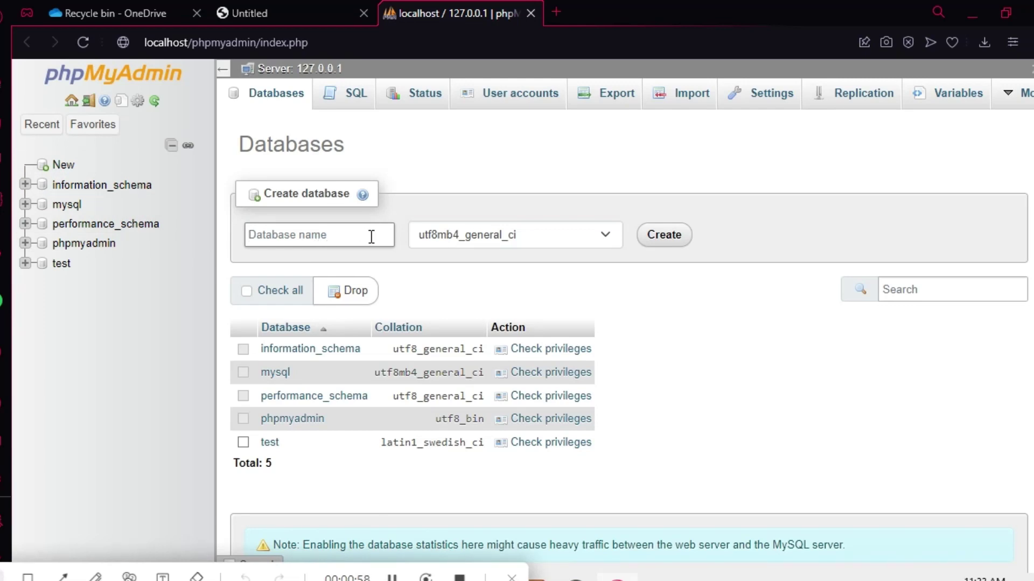
{"action": "type", "text": "W"}
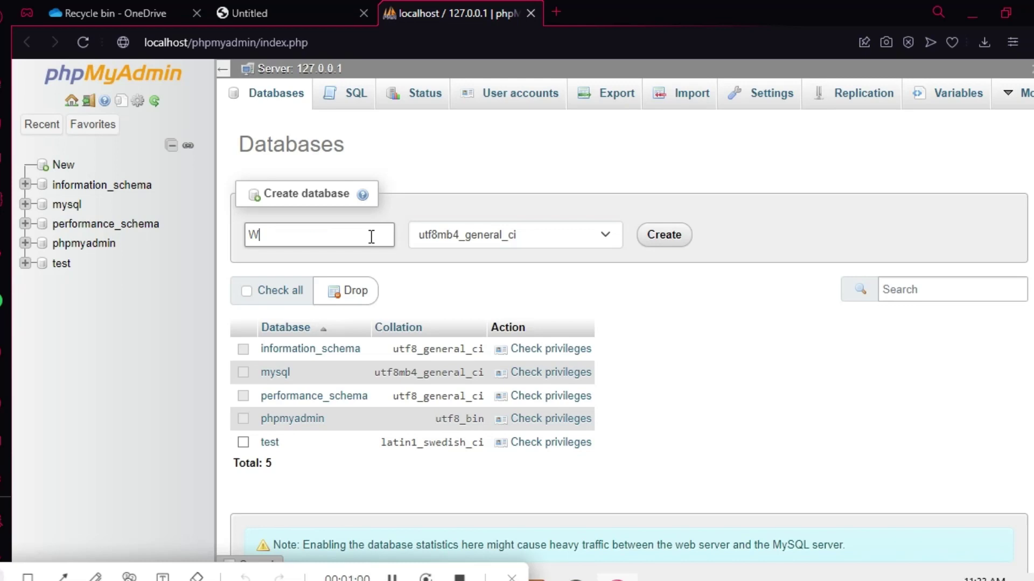
{"action": "type", "text": "ordpress"}
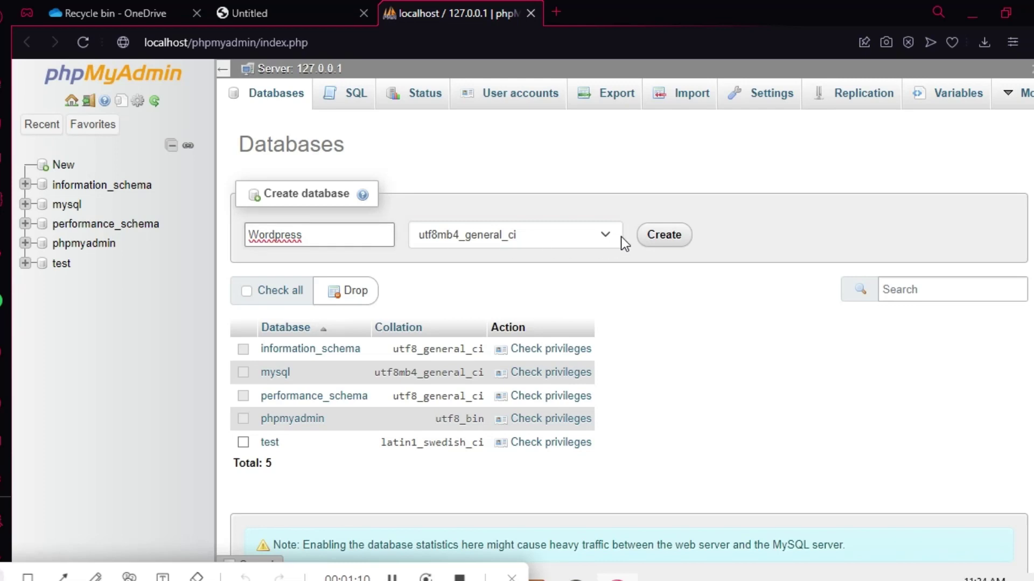
{"action": "left_click", "coordinate": [656, 238]}
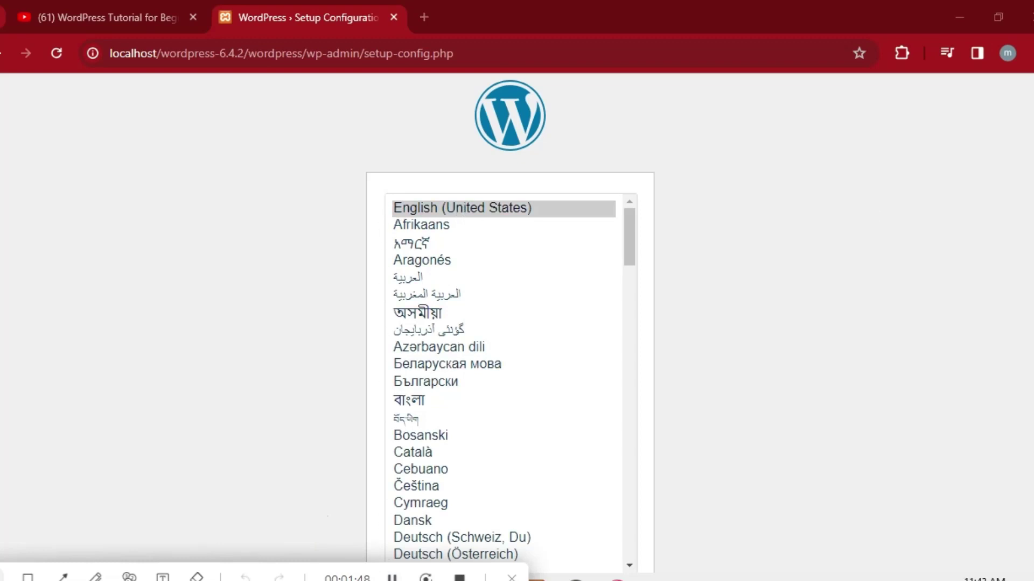
Keep English (United States) as setup language and move past the welcome page.
{"action": "left_click", "coordinate": [463, 210]}
{"action": "scroll", "coordinate": [1004, 364], "scroll_direction": "down", "scroll_amount": 2}
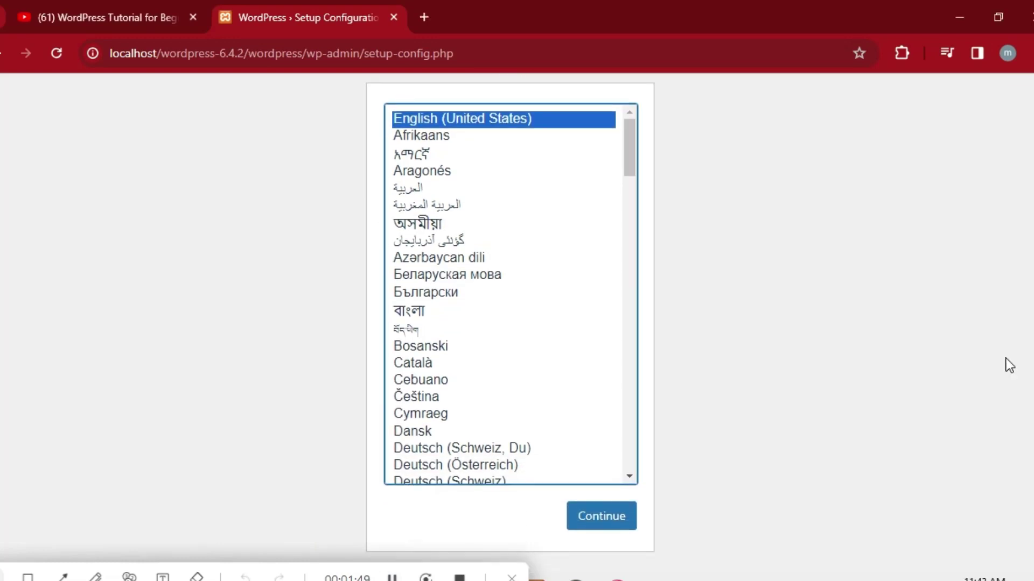
{"action": "left_click", "coordinate": [608, 525]}
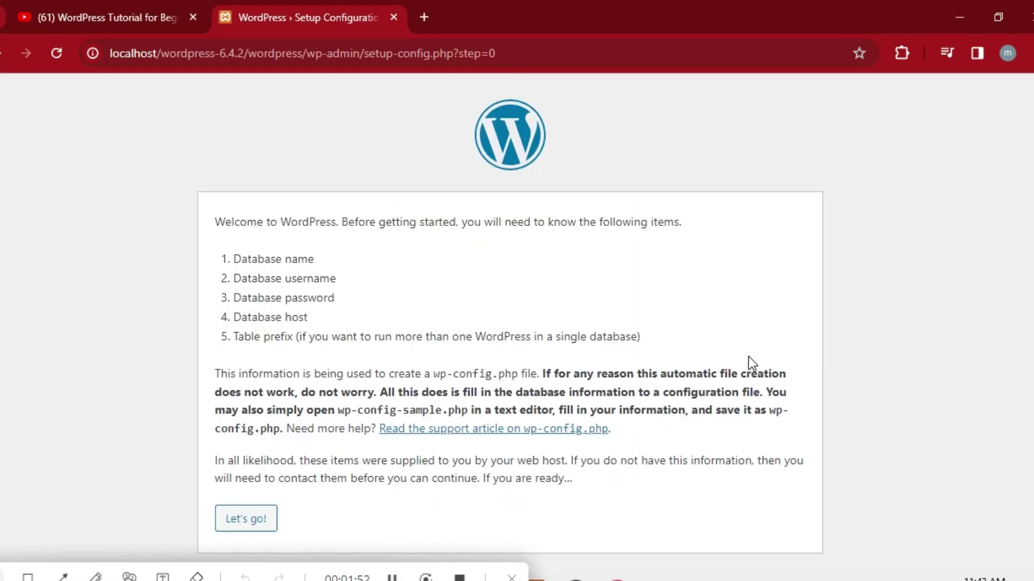
{"action": "left_click", "coordinate": [247, 529]}
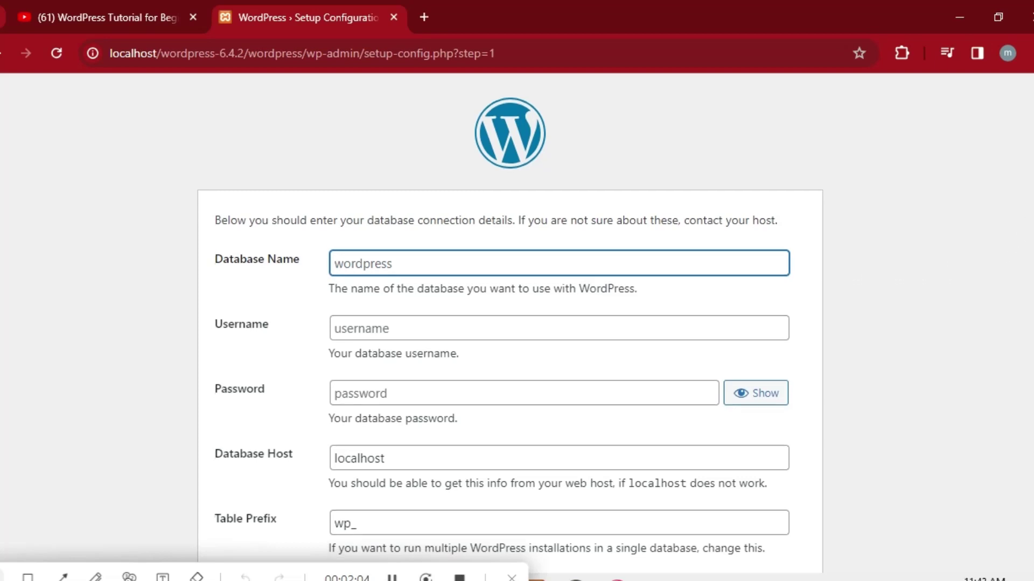
Enter root as the database username and submit the connection details.
{"action": "scroll", "coordinate": [928, 226], "scroll_direction": "down", "scroll_amount": 1}
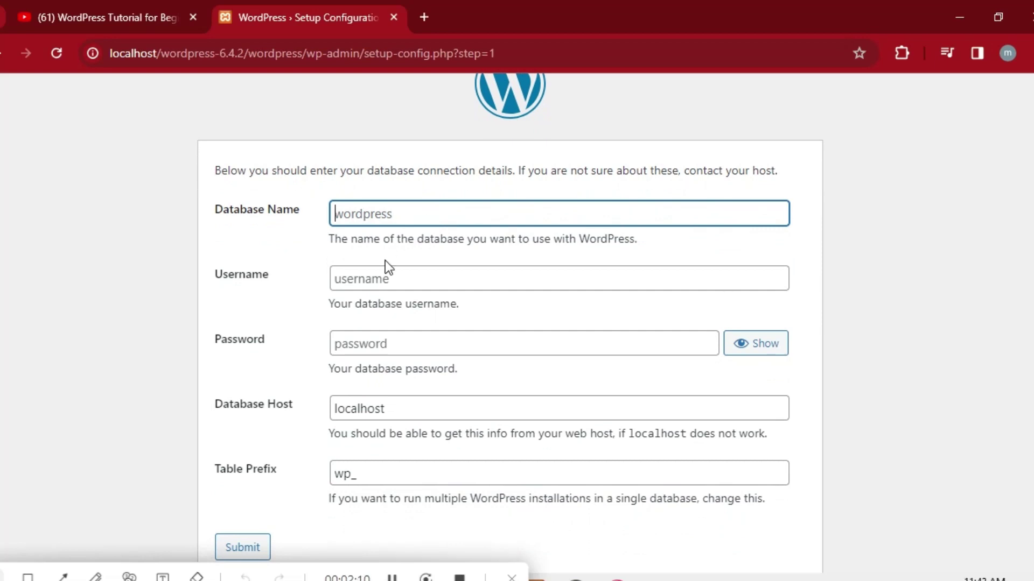
{"action": "left_click", "coordinate": [385, 280]}
{"action": "type", "text": "root"}
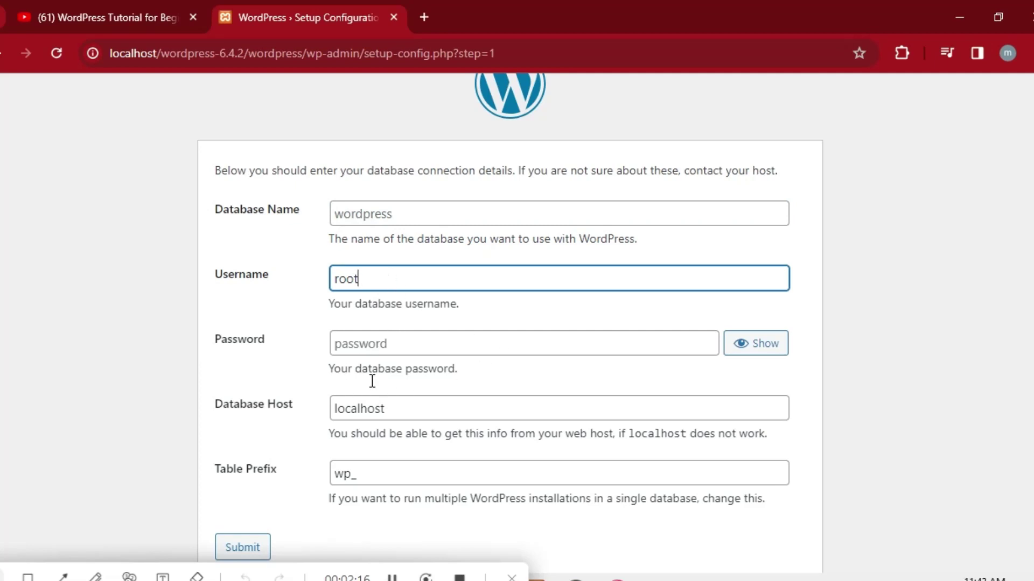
{"action": "scroll", "coordinate": [637, 393], "scroll_direction": "down", "scroll_amount": 1}
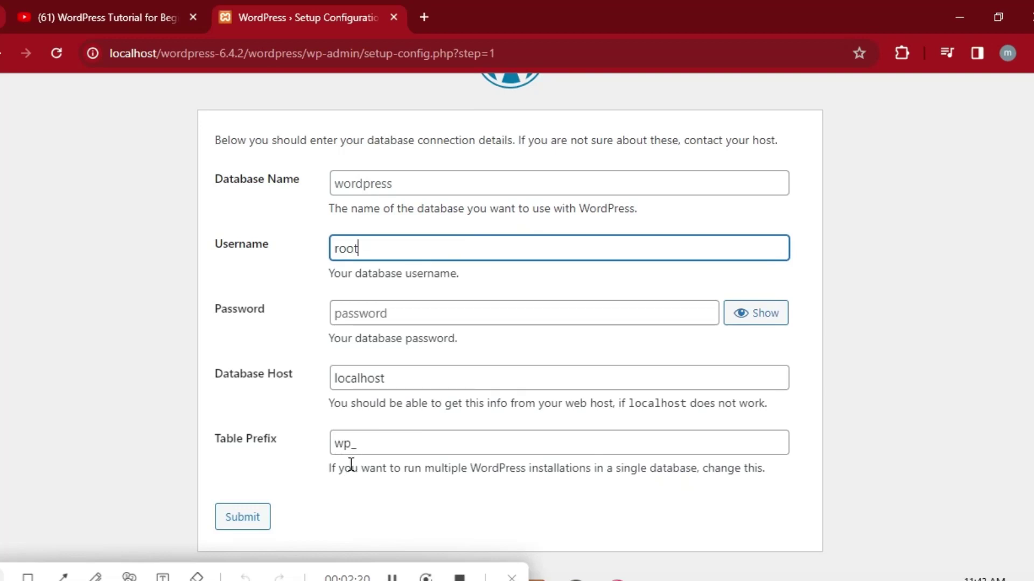
{"action": "left_click", "coordinate": [376, 576]}
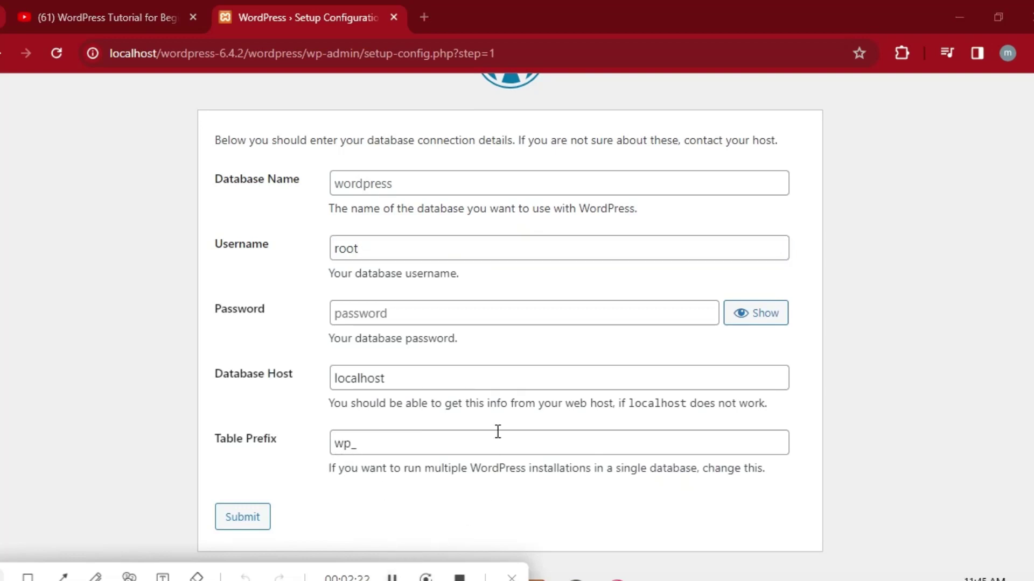
{"action": "left_click", "coordinate": [253, 519]}
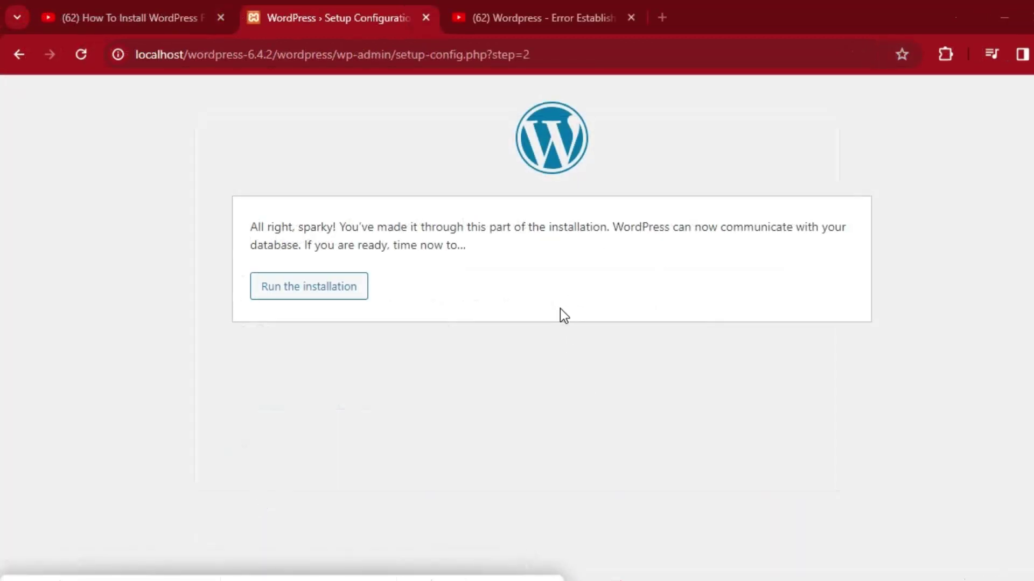
Run the WordPress installation from the setup configuration page.
{"action": "left_click", "coordinate": [311, 291]}
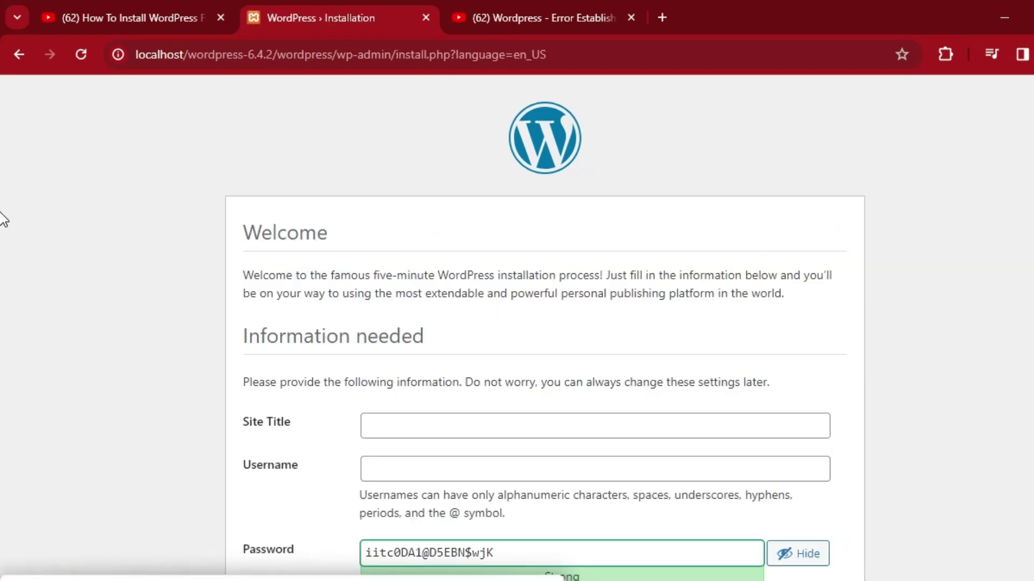
Fill in the site title on the installation form, typing 'Teach'.
{"action": "scroll", "coordinate": [1, 258], "scroll_direction": "down", "scroll_amount": 3}
{"action": "scroll", "coordinate": [3, 323], "scroll_direction": "up", "scroll_amount": 1}
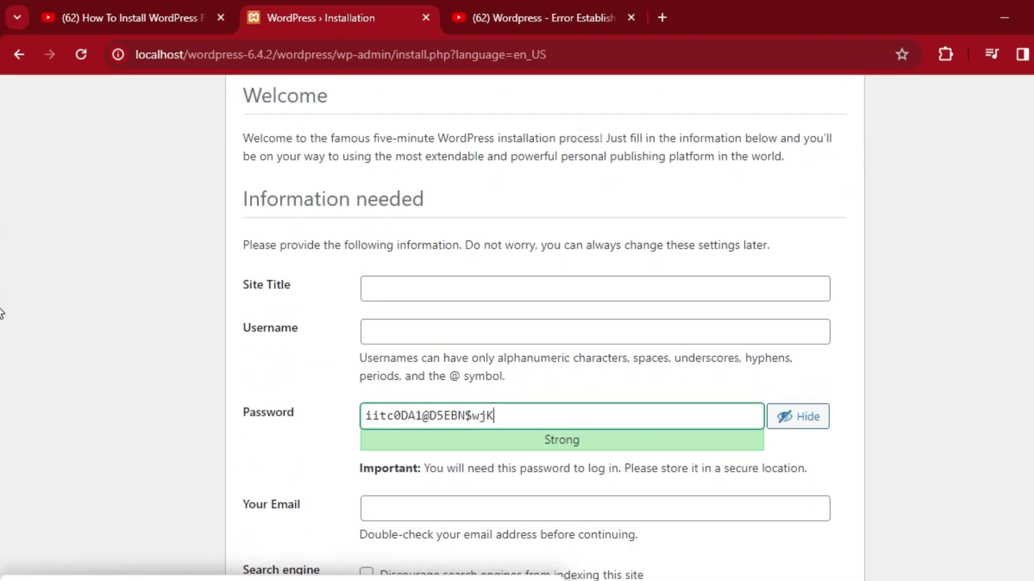
{"action": "left_click", "coordinate": [431, 297]}
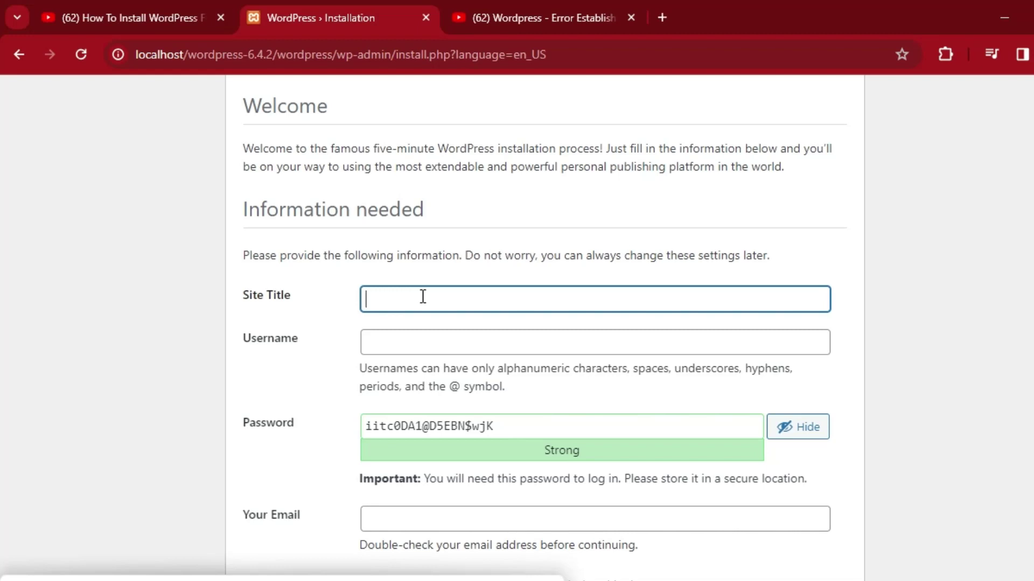
{"action": "type", "text": "Teach"}
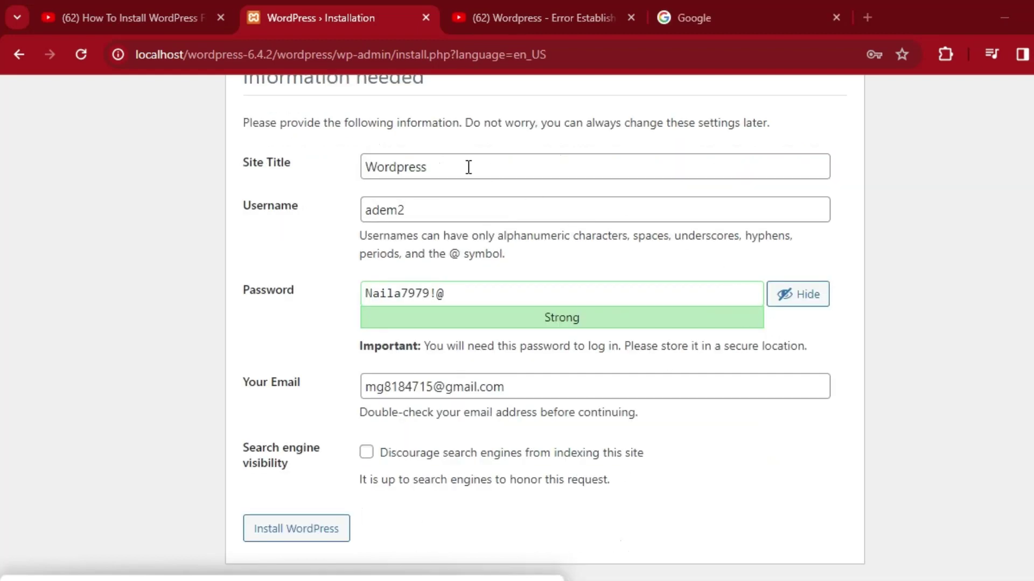
{"action": "left_click", "coordinate": [460, 166]}
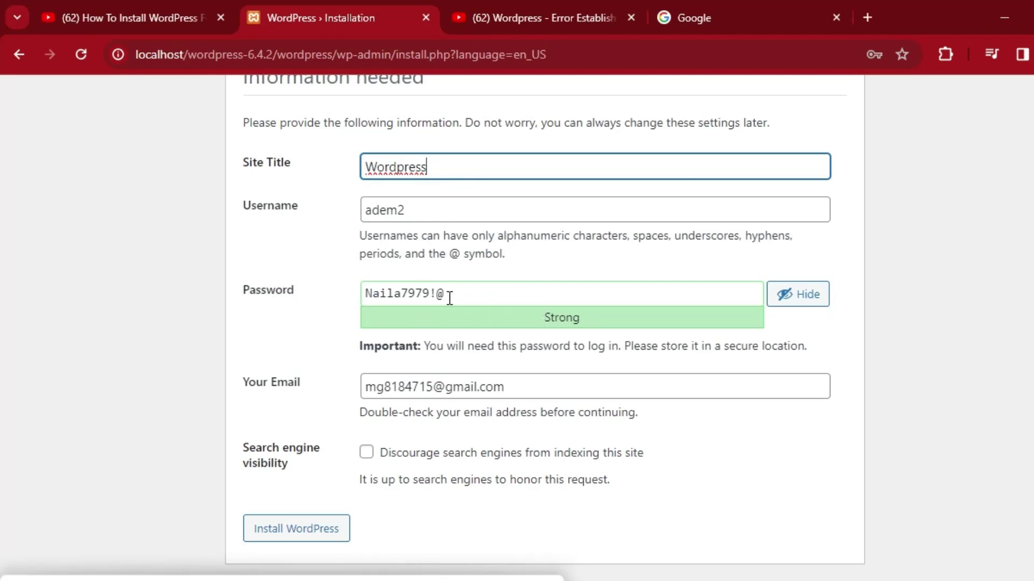
Toggle the password visibility, leave it masked, and install WordPress.
{"action": "left_click", "coordinate": [797, 301]}
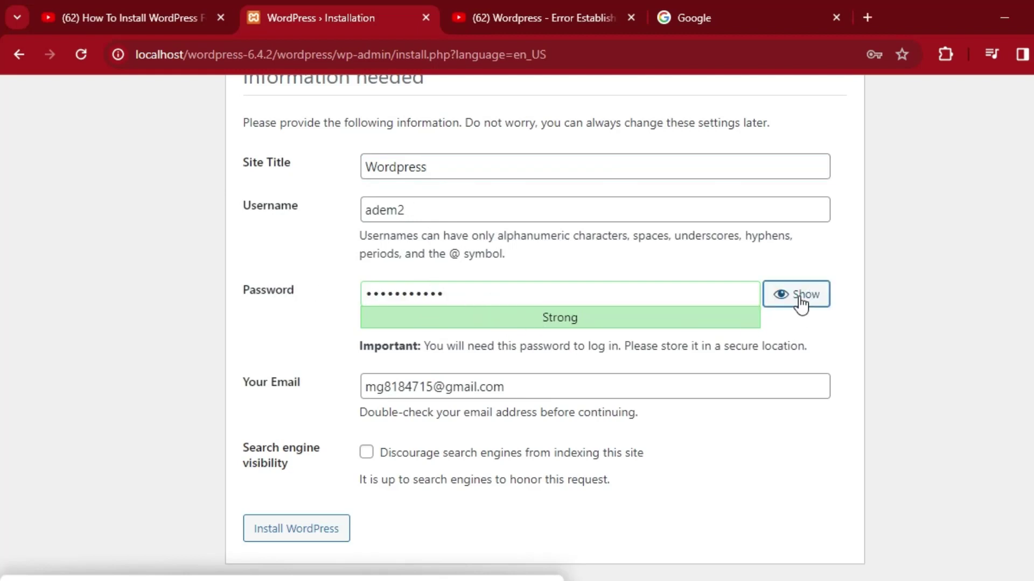
{"action": "left_click", "coordinate": [795, 302]}
{"action": "double_click", "coordinate": [796, 300]}
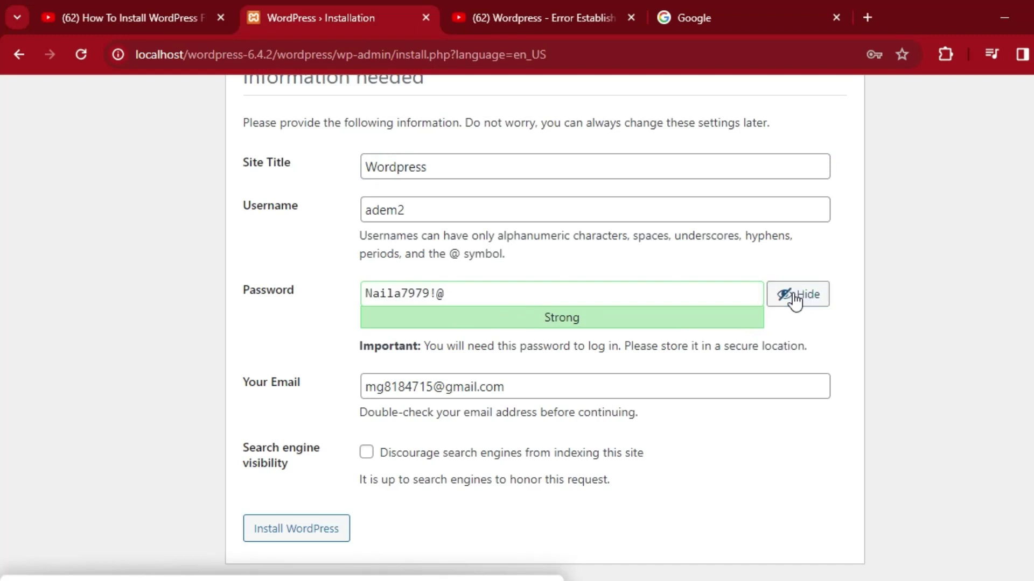
{"action": "left_click", "coordinate": [797, 300]}
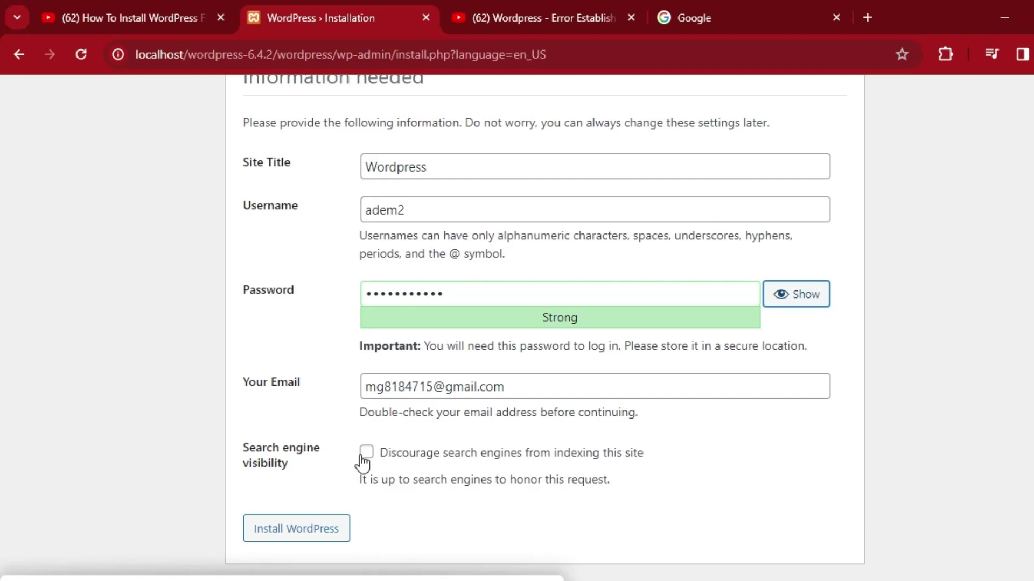
{"action": "left_click", "coordinate": [293, 533]}
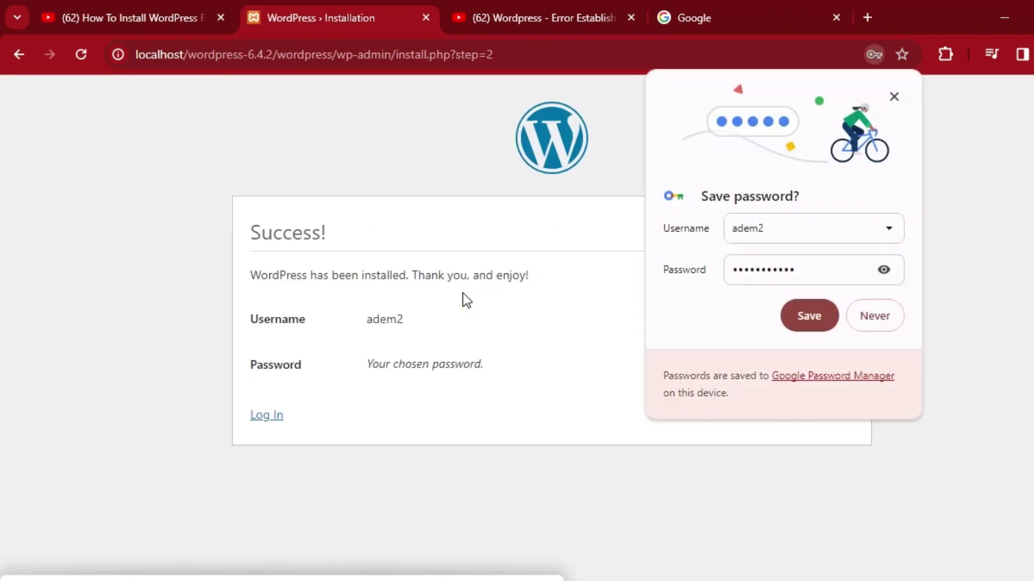
Save the new login in Chrome and dismiss the Google account prompts.
{"action": "left_click", "coordinate": [807, 321]}
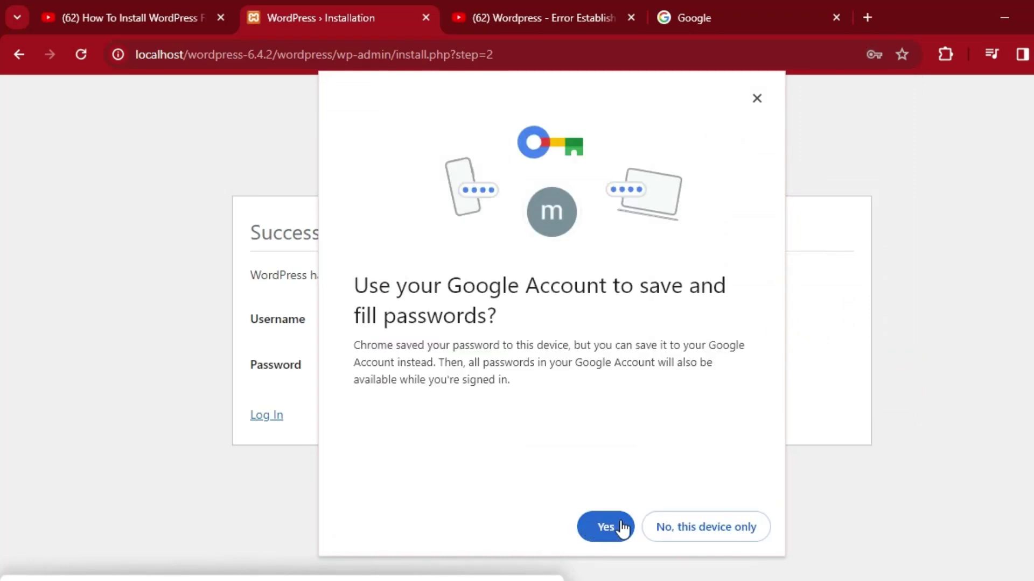
{"action": "left_click", "coordinate": [614, 528]}
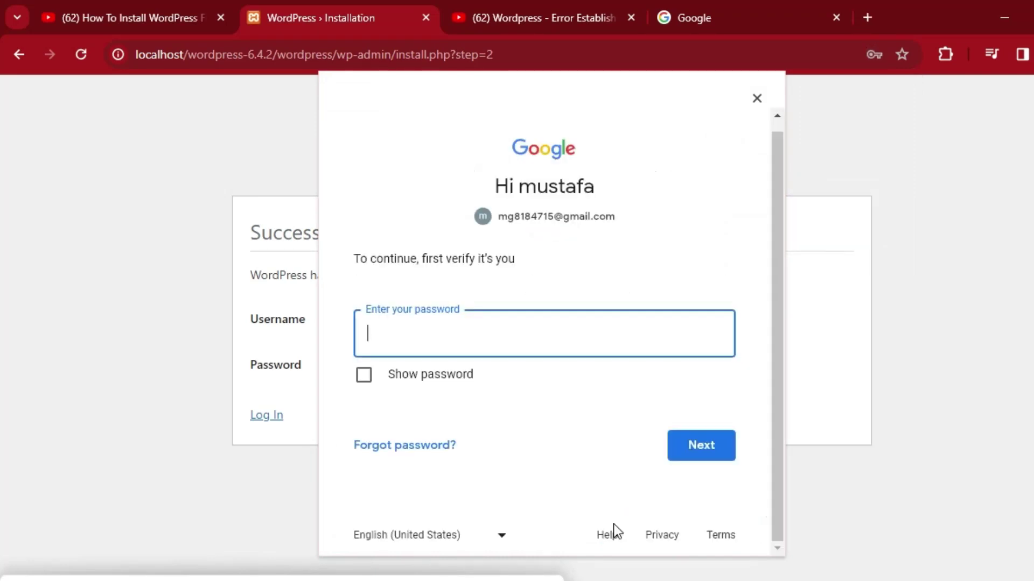
{"action": "left_click", "coordinate": [756, 99]}
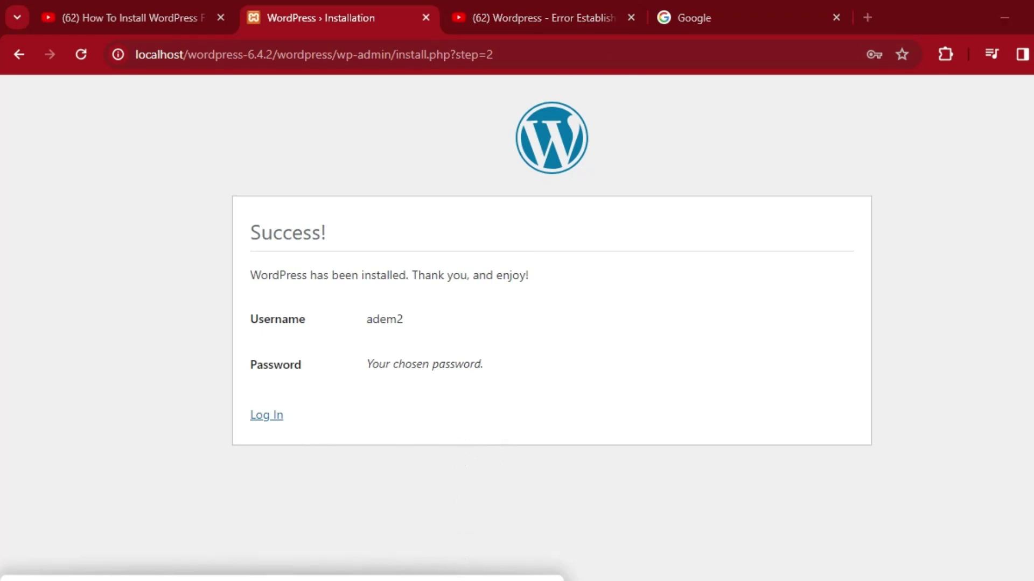
{"action": "key", "text": "ctrl+4"}
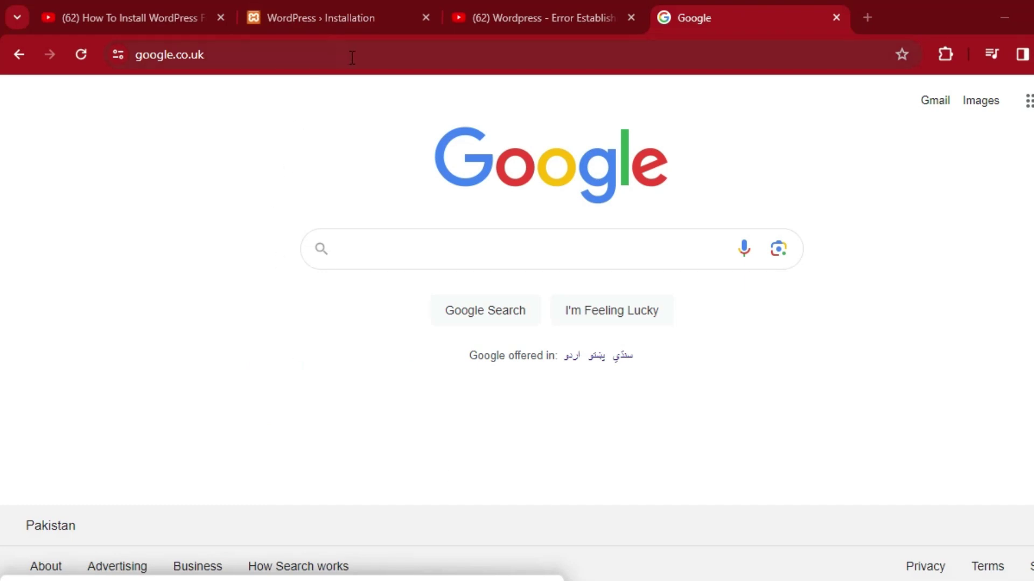
Load the pasted install.php?step=2 address and go to the WordPress login page.
{"action": "left_click", "coordinate": [352, 56]}
{"action": "key", "text": "BackSpace"}
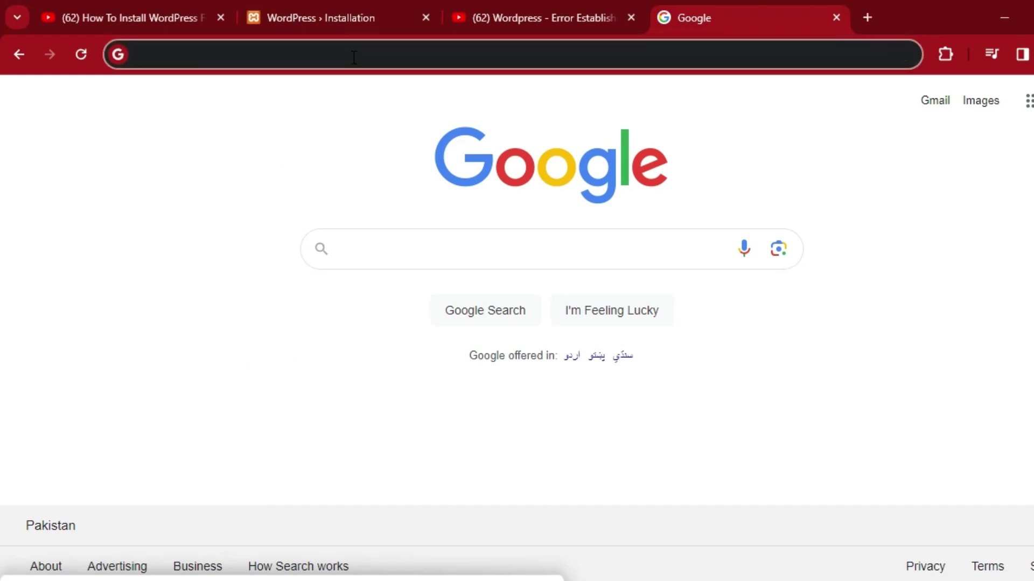
{"action": "right_click", "coordinate": [354, 57]}
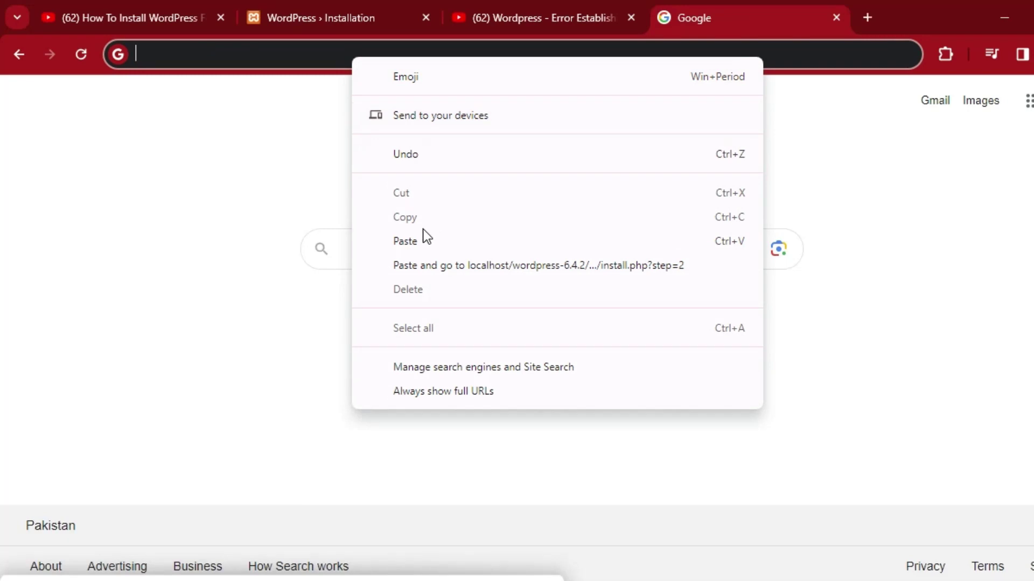
{"action": "left_click", "coordinate": [419, 242]}
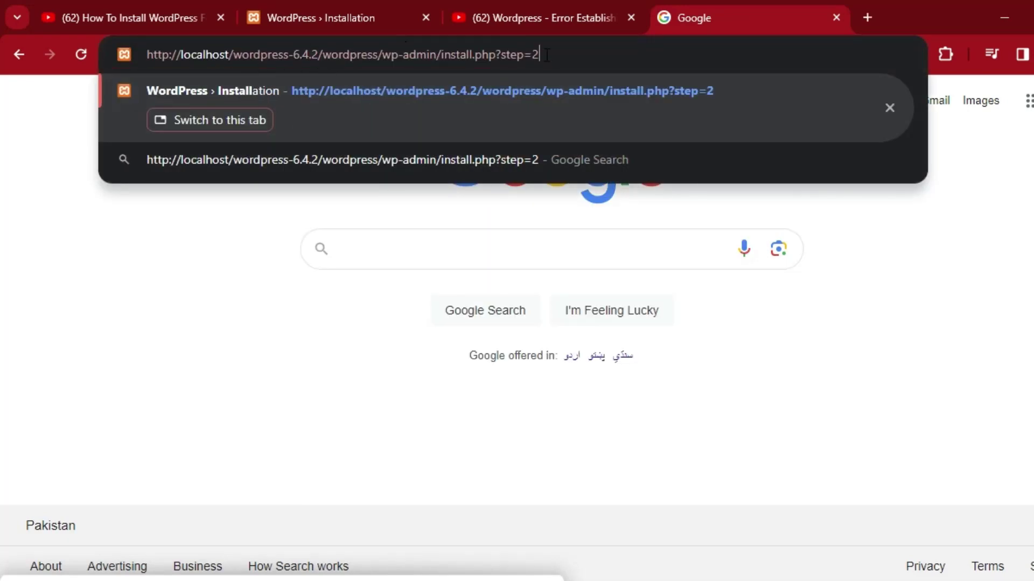
{"action": "key", "text": "Return"}
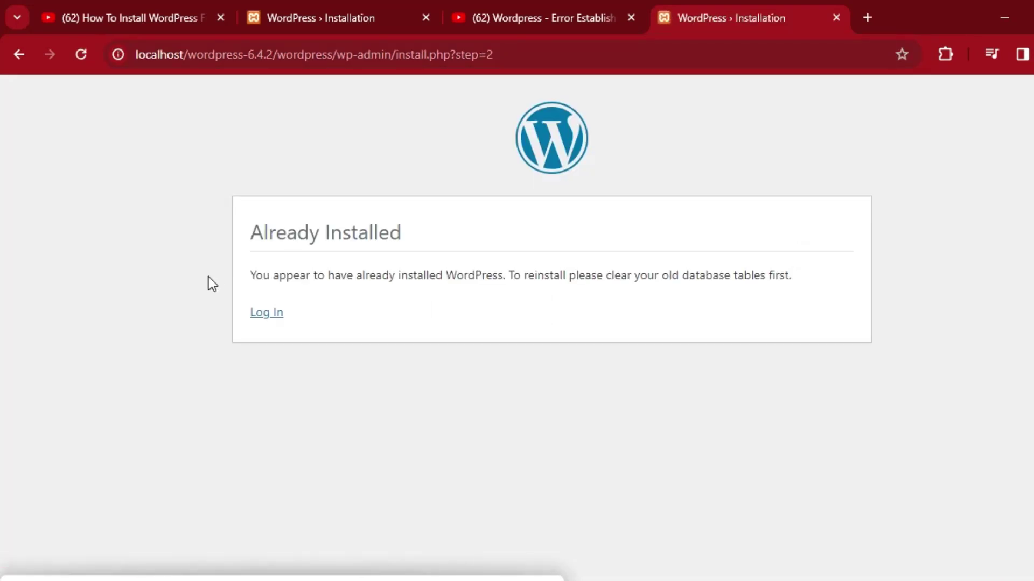
{"action": "left_click", "coordinate": [264, 319]}
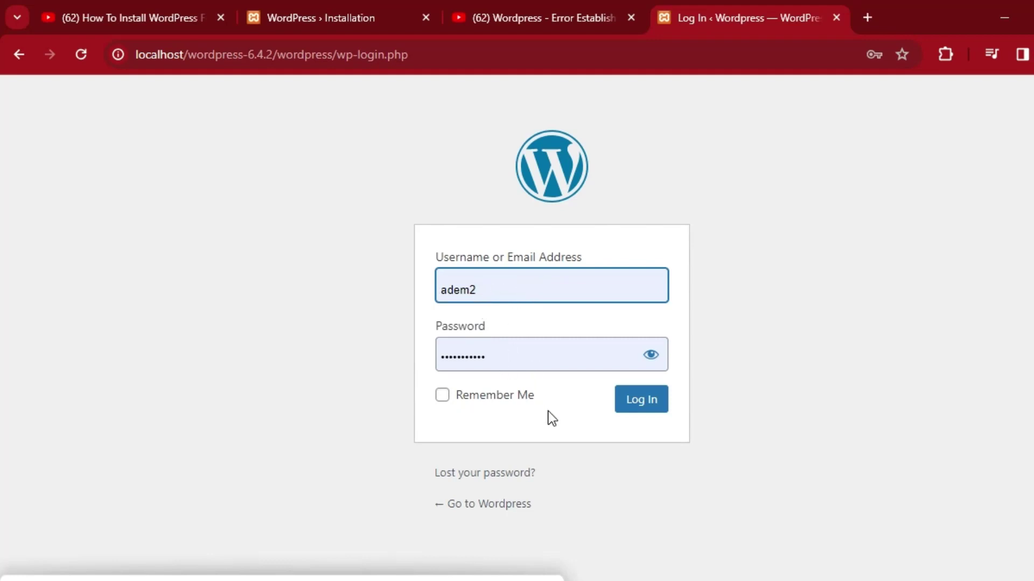
Log in with the saved admin credentials to reach the WordPress 6.4.2 Dashboard.
{"action": "left_click", "coordinate": [646, 413]}
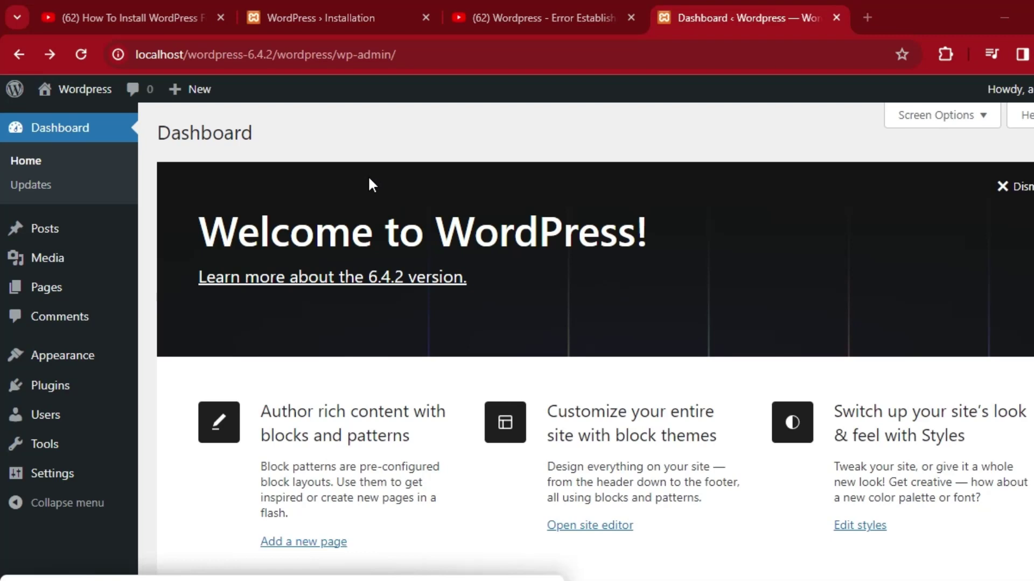
Visit the live site at localhost/wordpress-6.4.2/wordpress from the admin bar's site menu.
{"action": "mouse_move", "coordinate": [104, 105]}
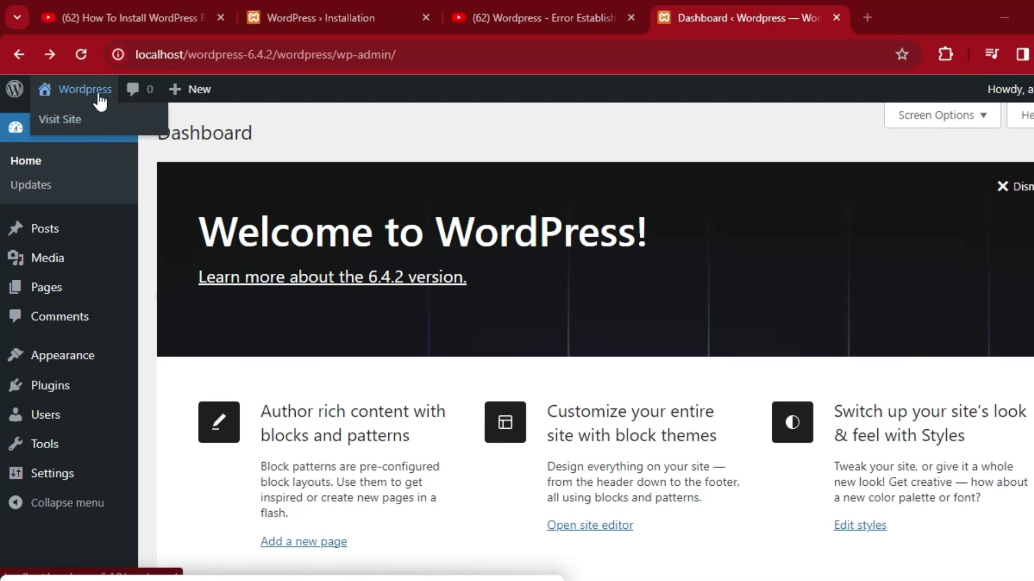
{"action": "left_click", "coordinate": [70, 122]}
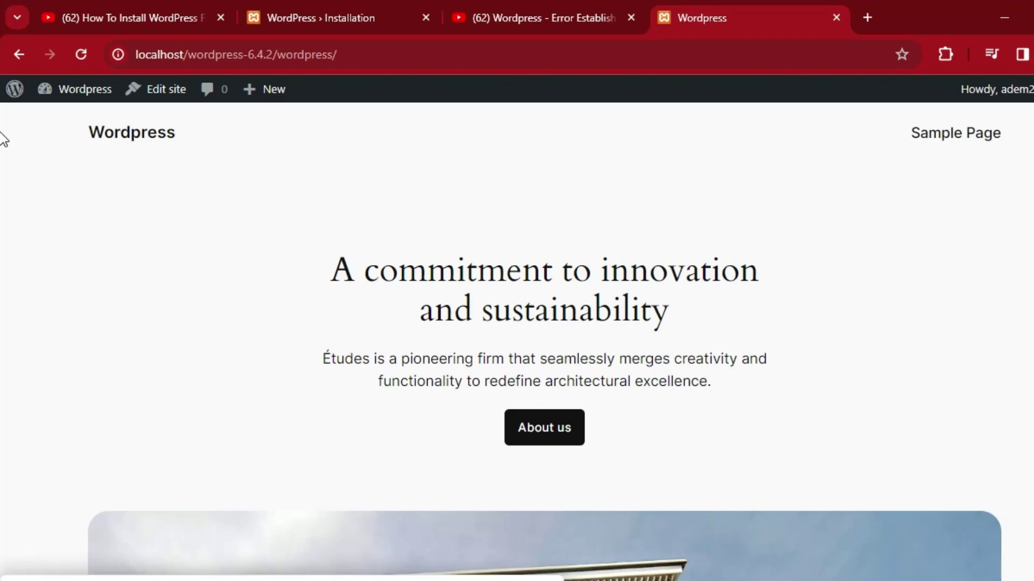
{"action": "scroll", "coordinate": [3, 161], "scroll_direction": "down", "scroll_amount": 5}
{"action": "scroll", "coordinate": [2, 176], "scroll_direction": "down", "scroll_amount": 20}
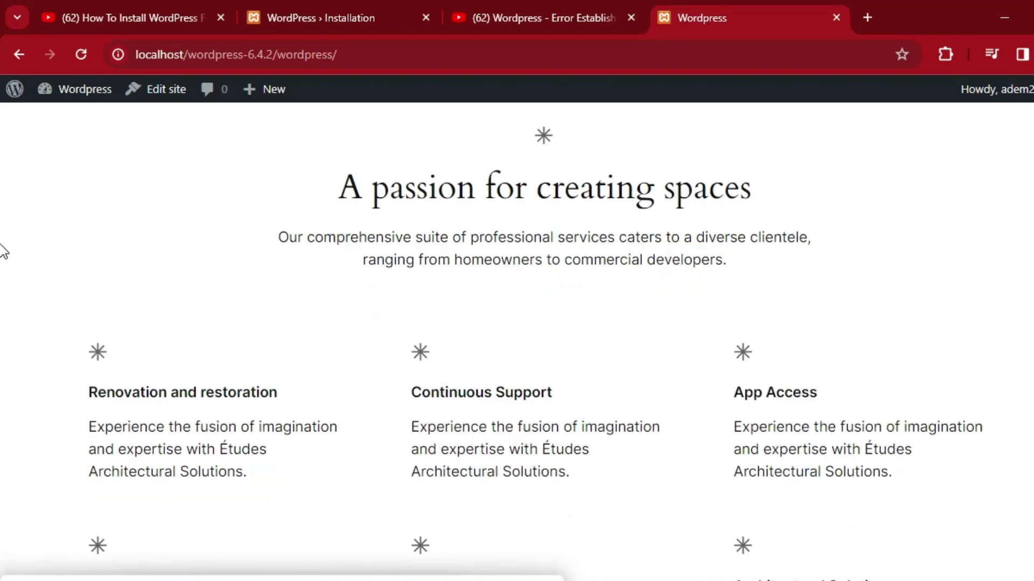
{"action": "scroll", "coordinate": [2, 334], "scroll_direction": "down", "scroll_amount": 13}
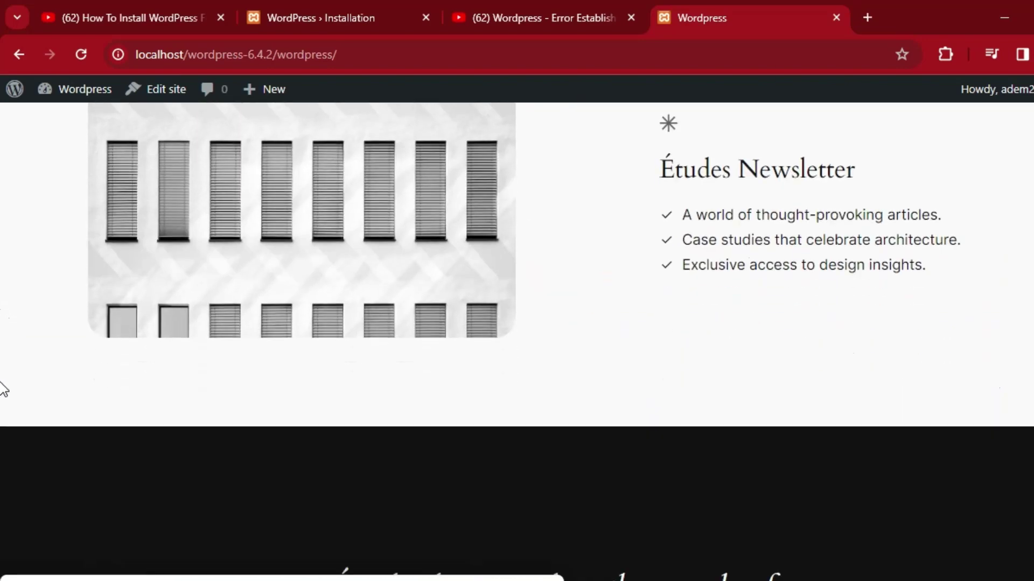
{"action": "scroll", "coordinate": [2, 356], "scroll_direction": "up", "scroll_amount": 7}
{"action": "scroll", "coordinate": [2, 311], "scroll_direction": "up", "scroll_amount": 20}
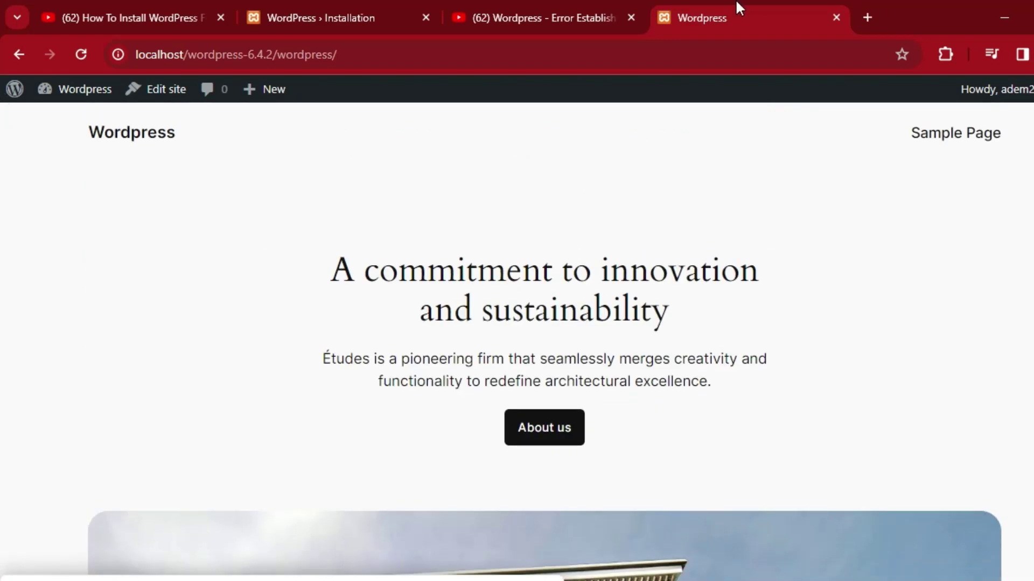
{"action": "left_click", "coordinate": [20, 54]}
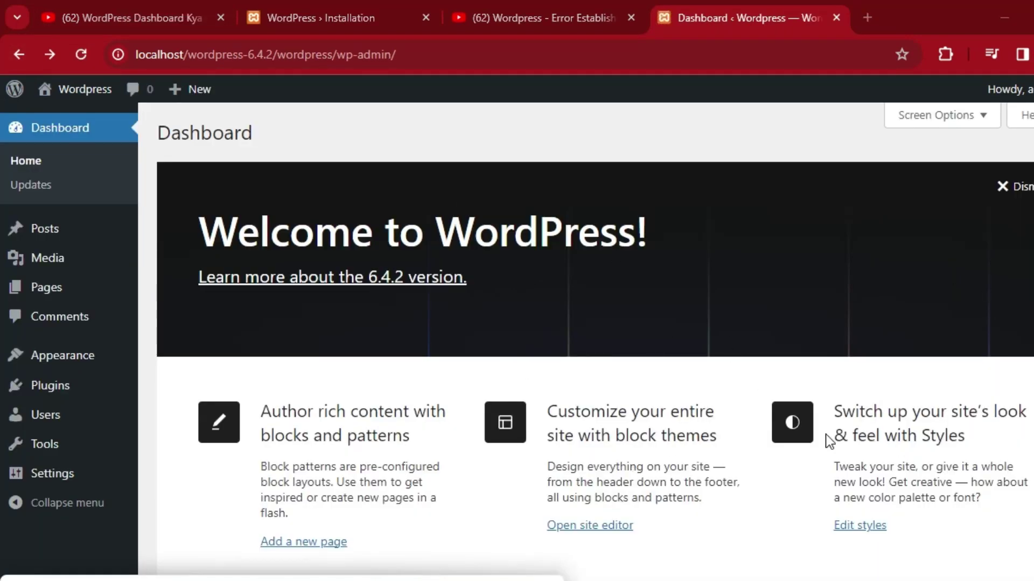
{"action": "scroll", "coordinate": [2, 251], "scroll_direction": "down", "scroll_amount": 3}
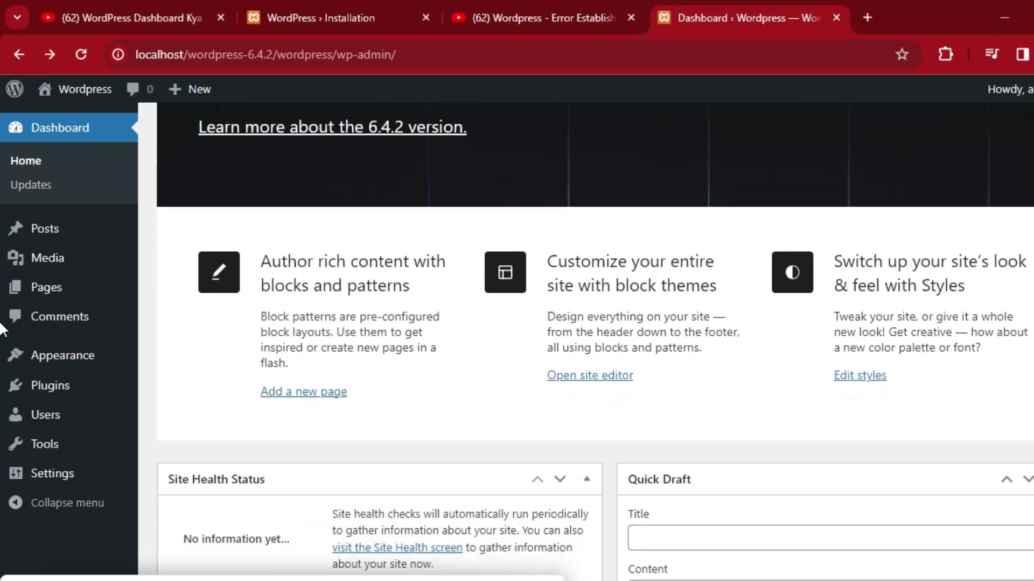
{"action": "scroll", "coordinate": [3, 328], "scroll_direction": "down", "scroll_amount": 5}
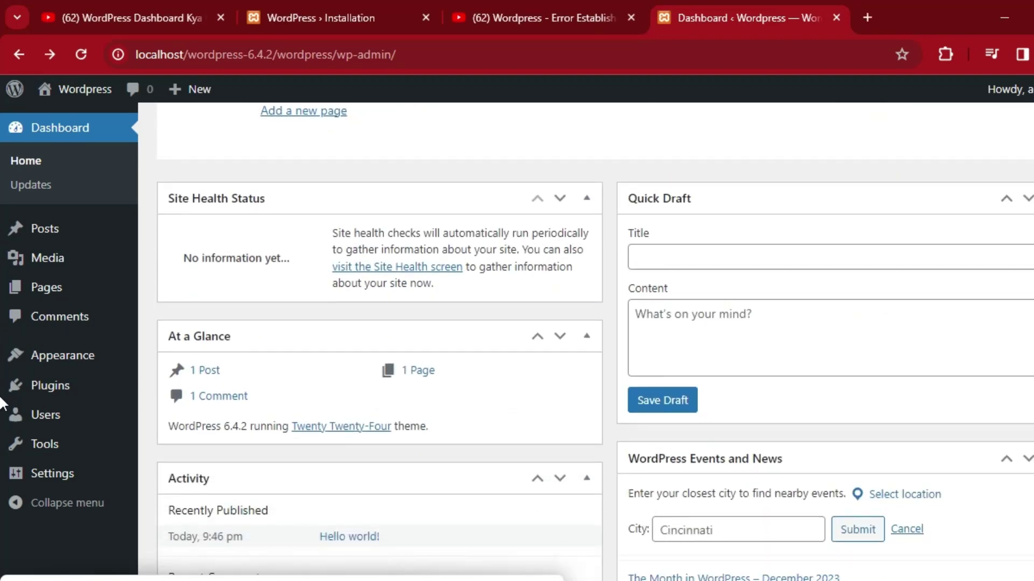
{"action": "scroll", "coordinate": [3, 415], "scroll_direction": "down", "scroll_amount": 2}
{"action": "scroll", "coordinate": [2, 426], "scroll_direction": "up", "scroll_amount": 1}
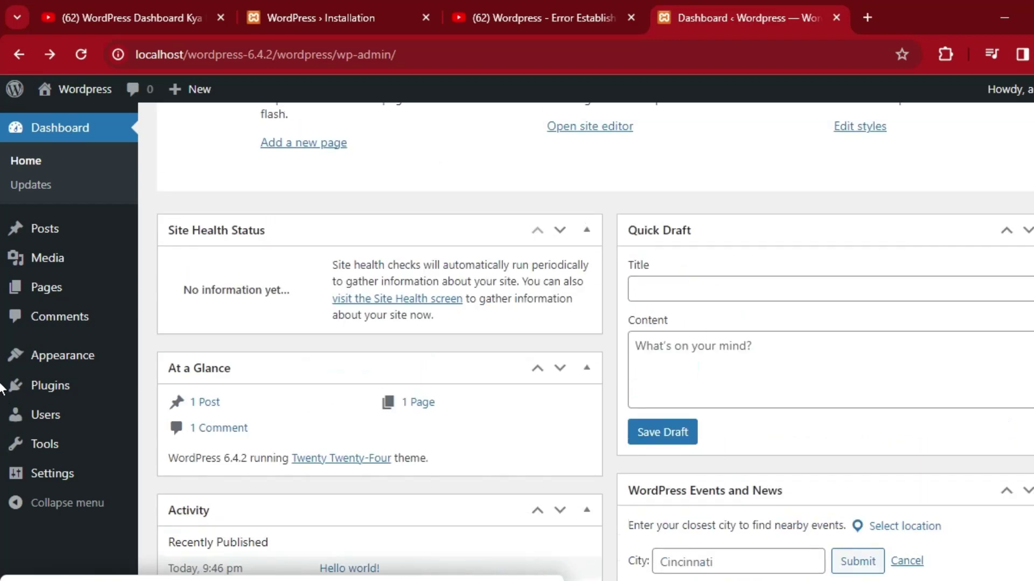
{"action": "scroll", "coordinate": [3, 388], "scroll_direction": "down", "scroll_amount": 3}
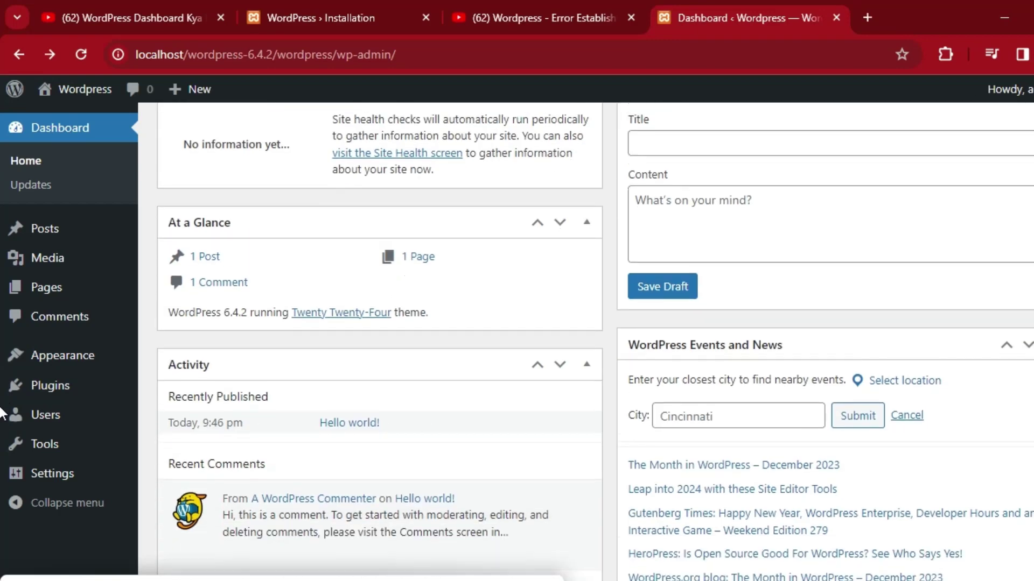
{"action": "scroll", "coordinate": [3, 376], "scroll_direction": "up", "scroll_amount": 1}
{"action": "scroll", "coordinate": [2, 377], "scroll_direction": "up", "scroll_amount": 8}
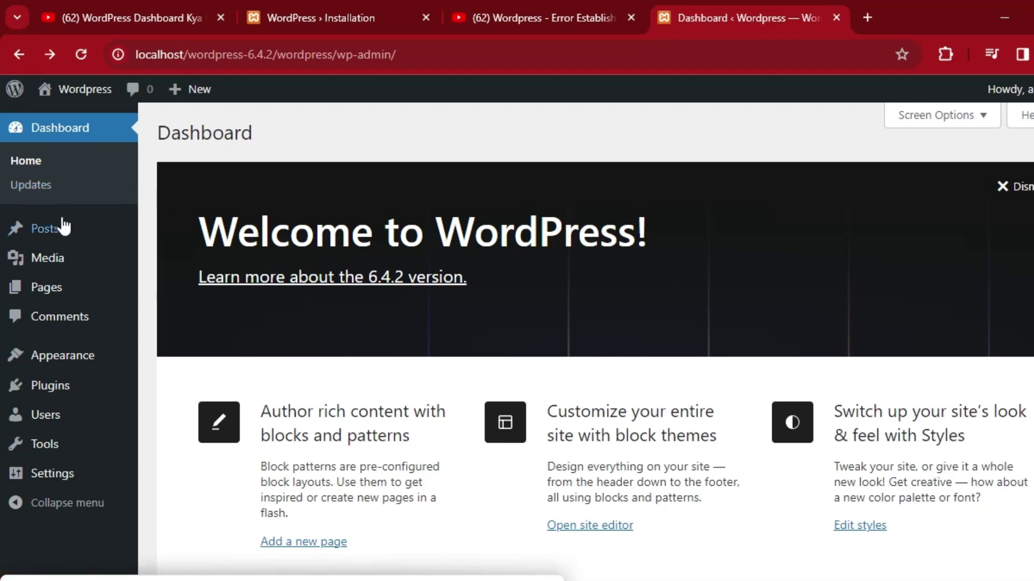
{"action": "mouse_move", "coordinate": [70, 243]}
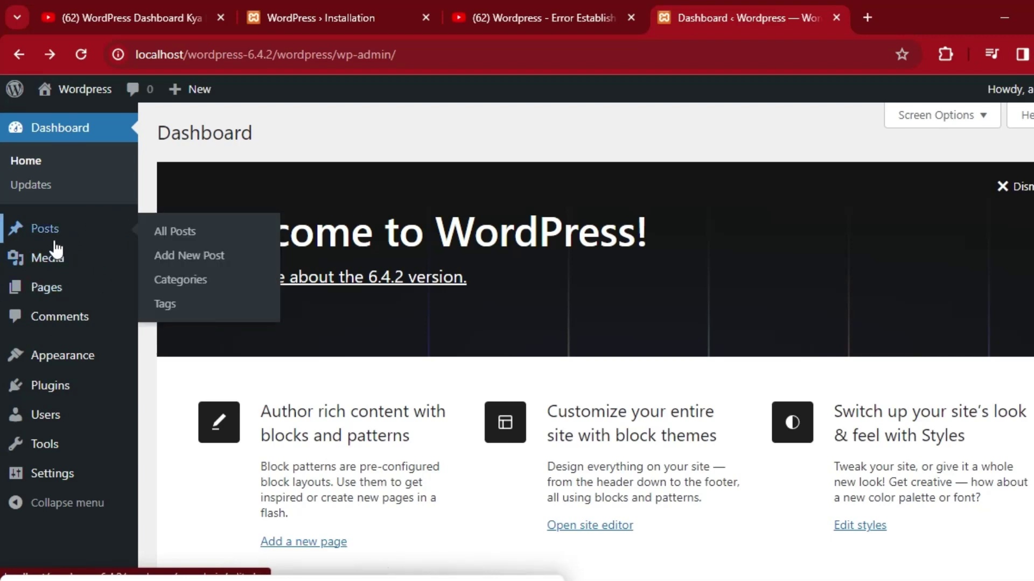
Open All Posts with its Hello world! post, then start a new post in the block editor.
{"action": "left_click", "coordinate": [190, 236]}
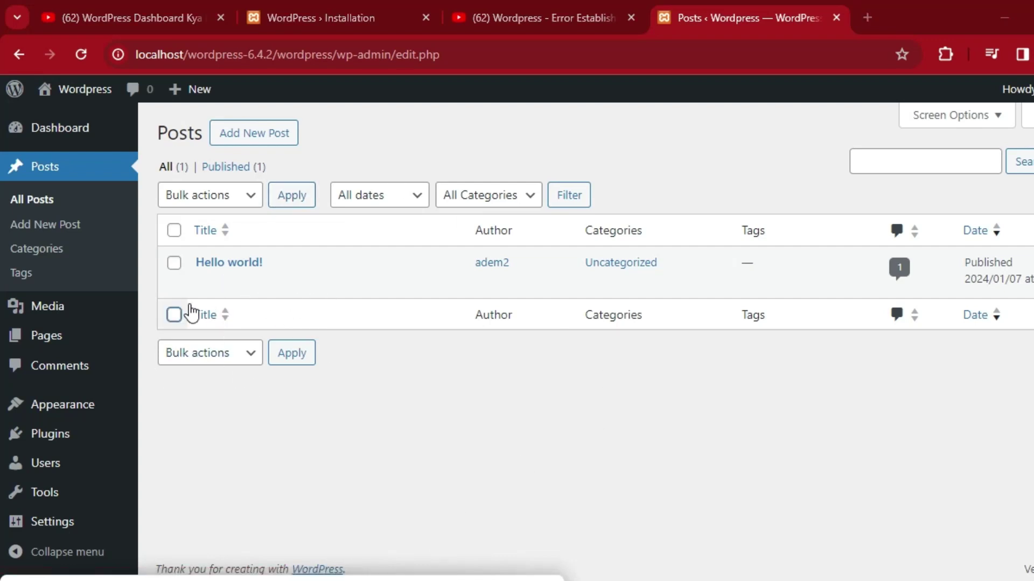
{"action": "left_click", "coordinate": [74, 234]}
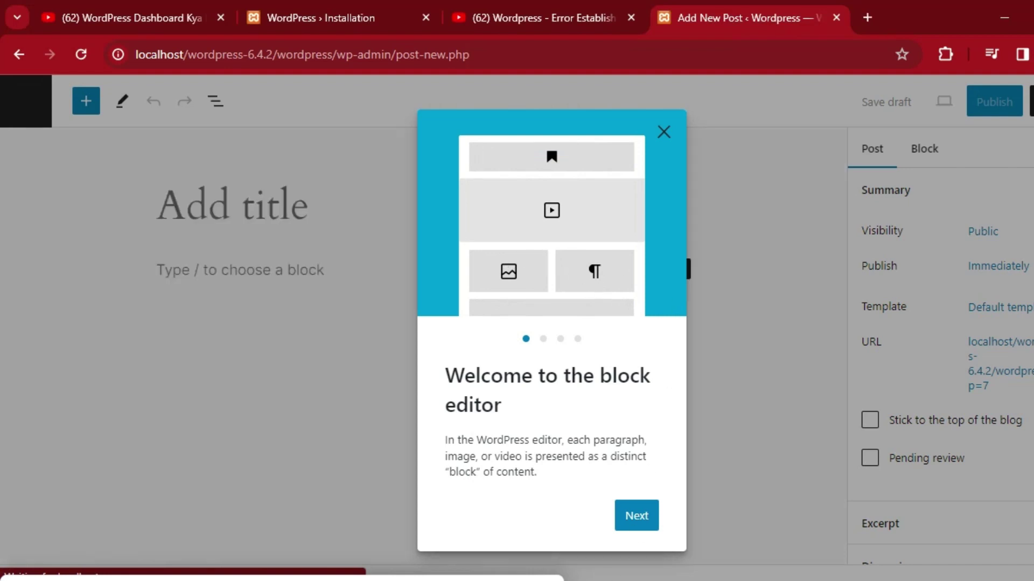
Step through the block editor welcome guide to Get started, then go back and continue to Categories.
{"action": "left_click", "coordinate": [634, 514]}
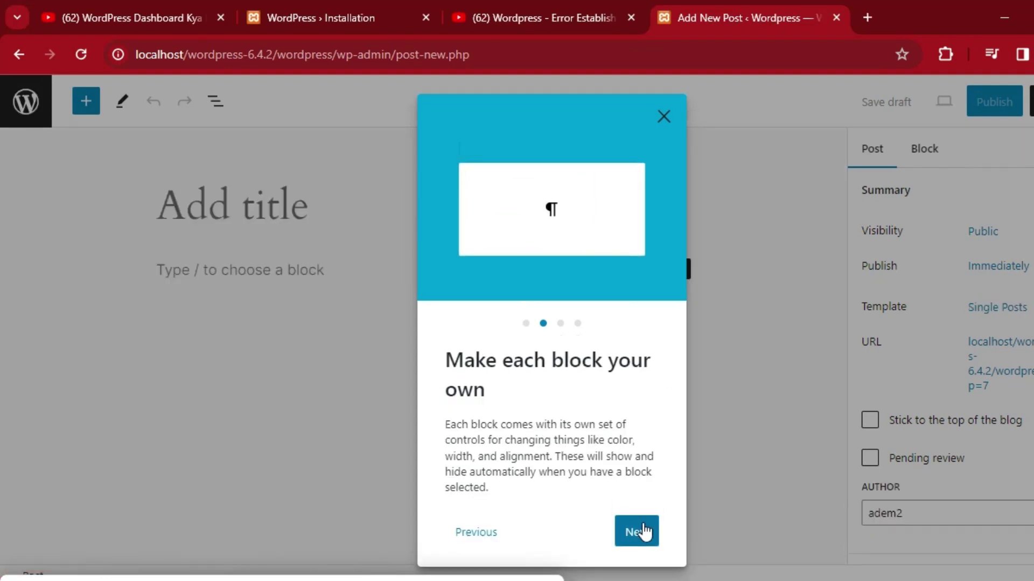
{"action": "left_click", "coordinate": [637, 536]}
{"action": "left_click", "coordinate": [629, 522]}
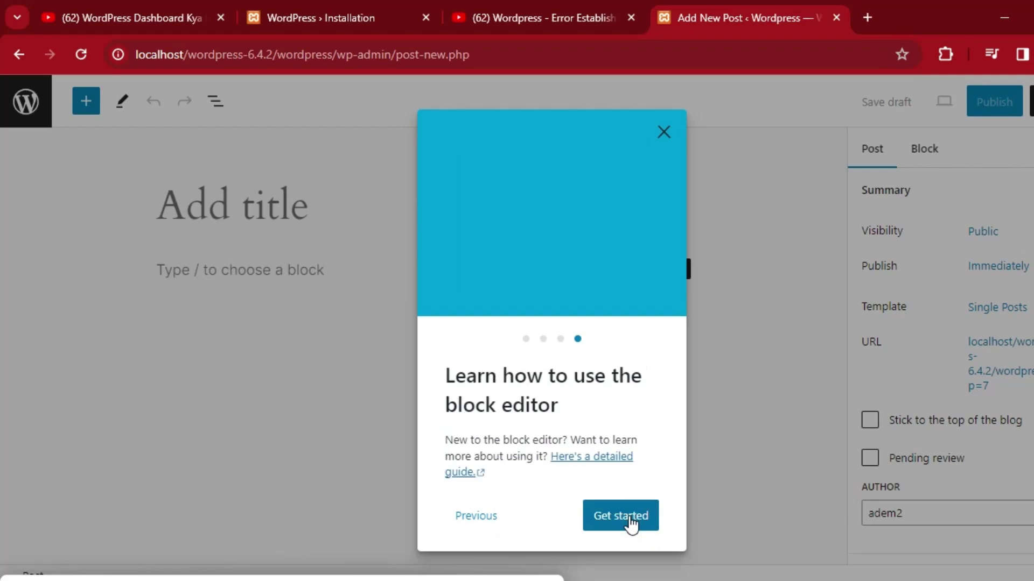
{"action": "left_click", "coordinate": [617, 518]}
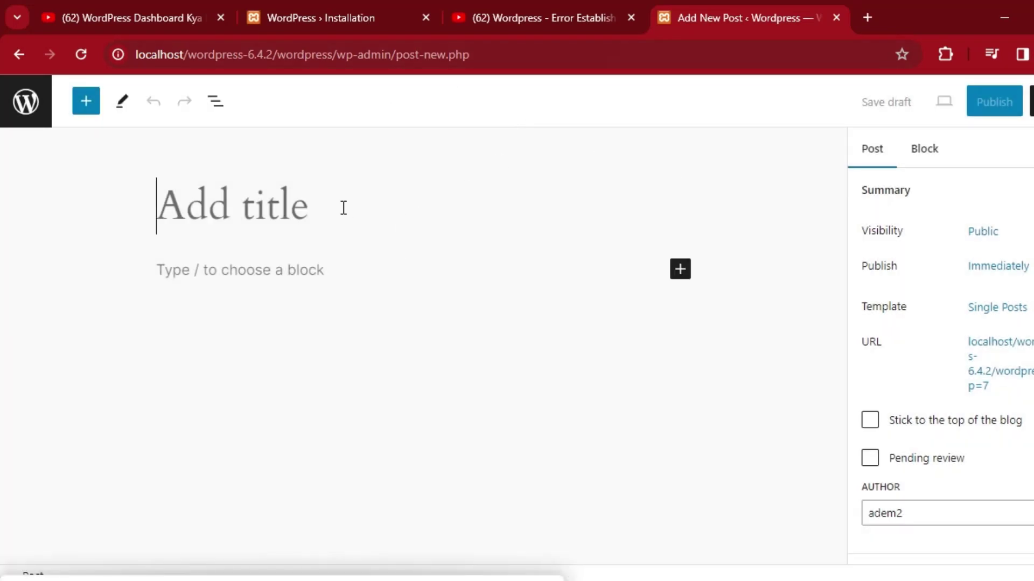
{"action": "left_click", "coordinate": [19, 55]}
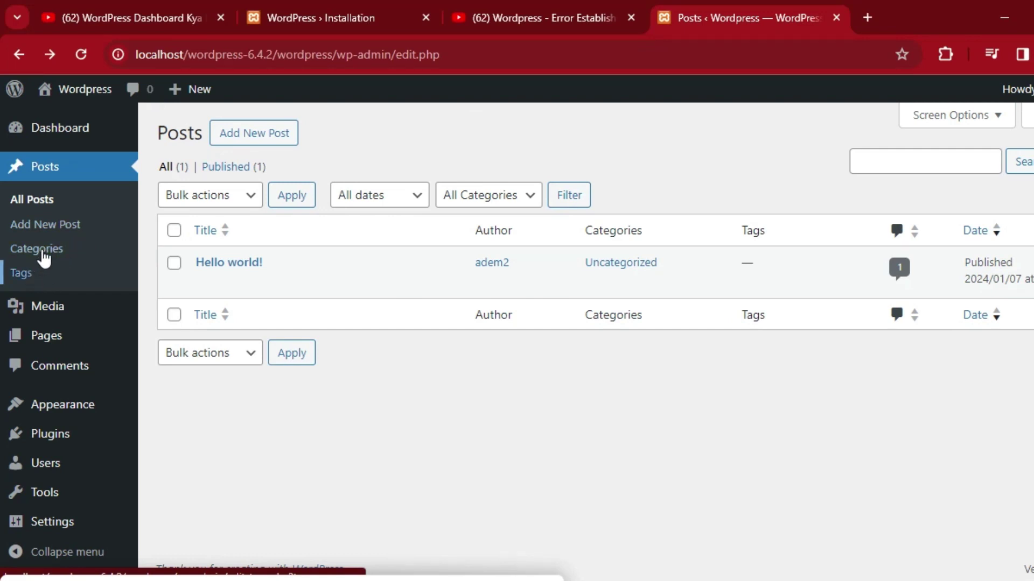
{"action": "left_click", "coordinate": [84, 252]}
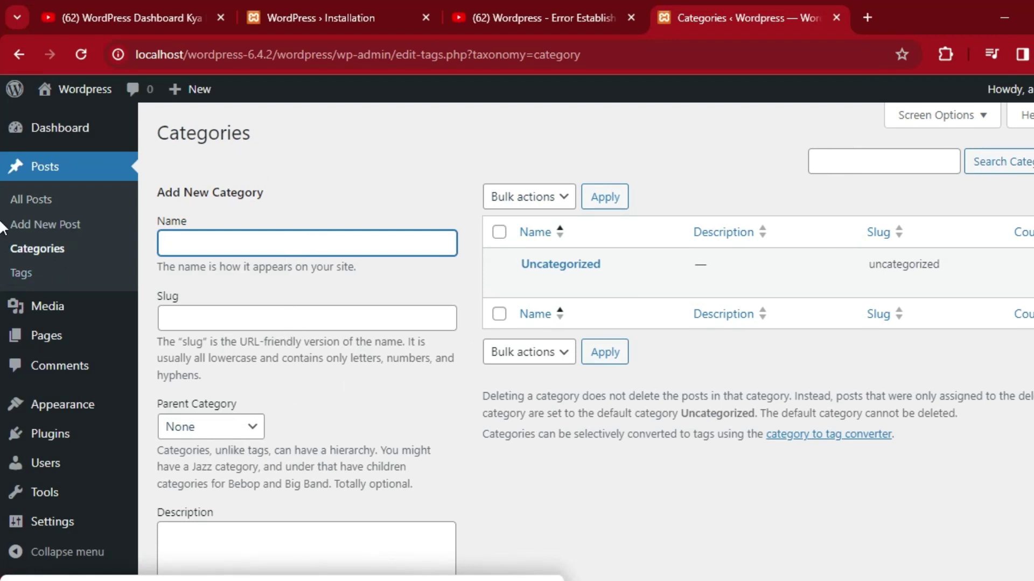
Review the Categories page, which has only Uncategorized, then move on to Tags.
{"action": "scroll", "coordinate": [3, 229], "scroll_direction": "down", "scroll_amount": 3}
{"action": "scroll", "coordinate": [1, 323], "scroll_direction": "up", "scroll_amount": 1}
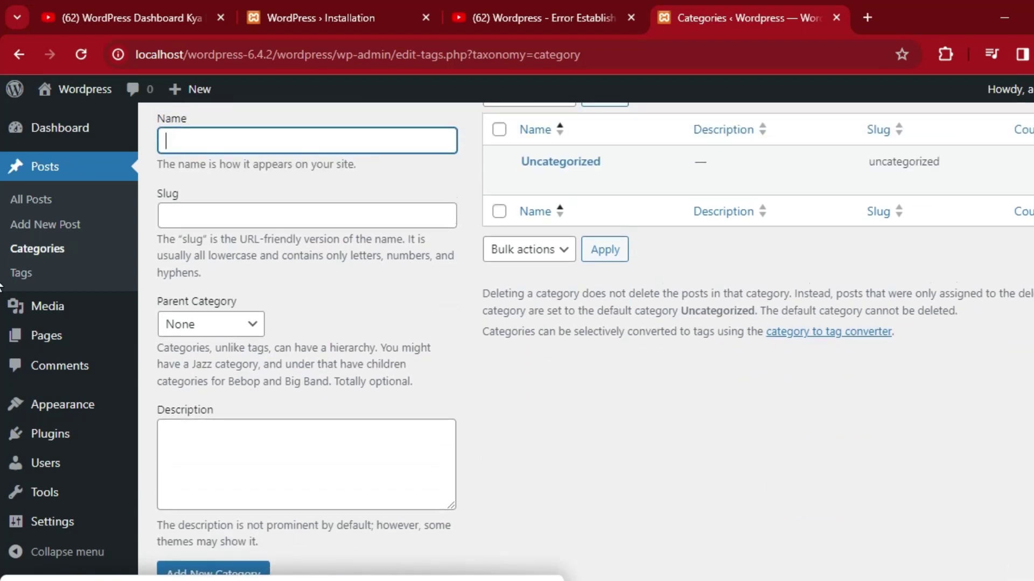
{"action": "scroll", "coordinate": [3, 355], "scroll_direction": "down", "scroll_amount": 1}
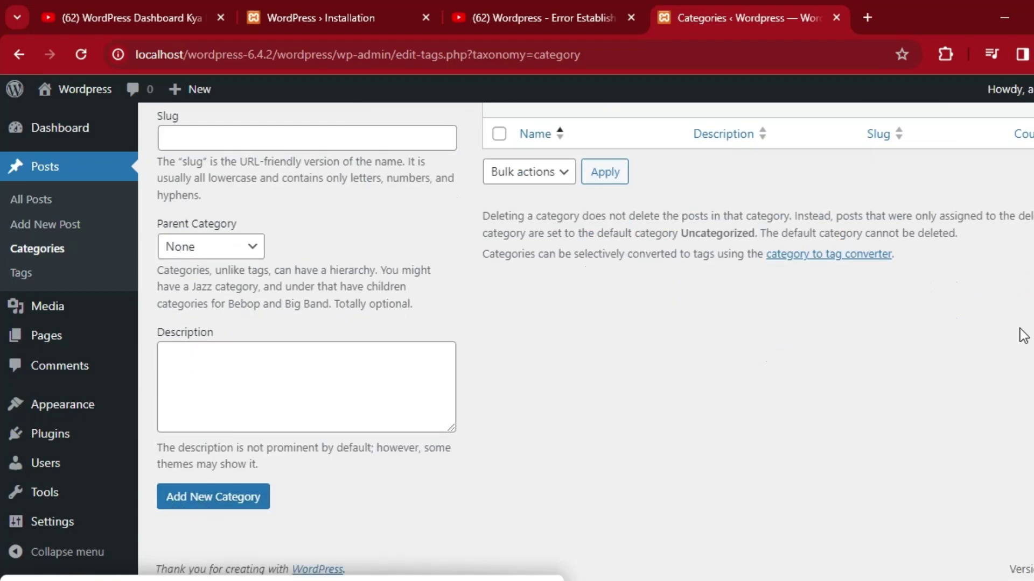
{"action": "scroll", "coordinate": [3, 358], "scroll_direction": "up", "scroll_amount": 3}
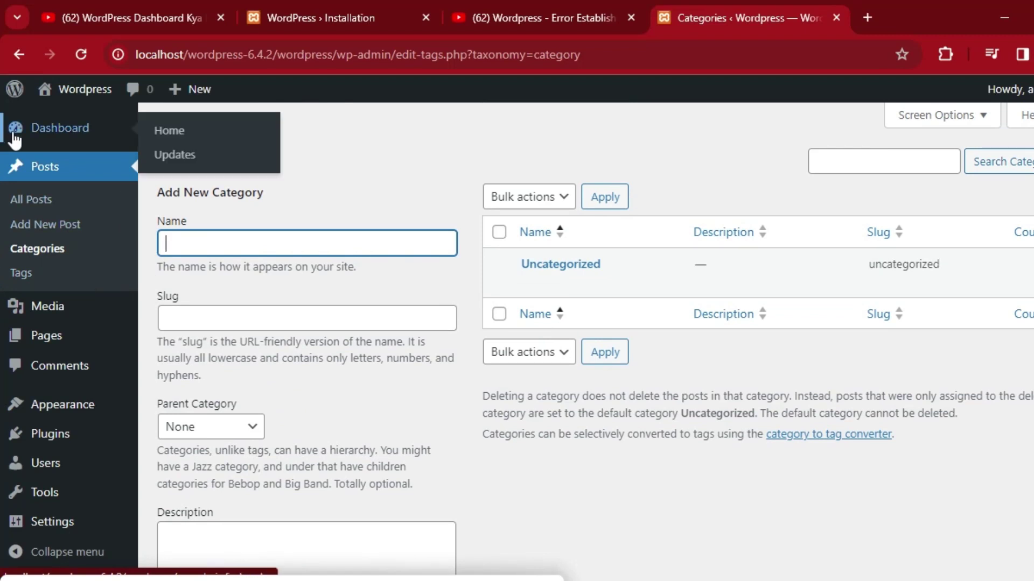
{"action": "left_click", "coordinate": [31, 275]}
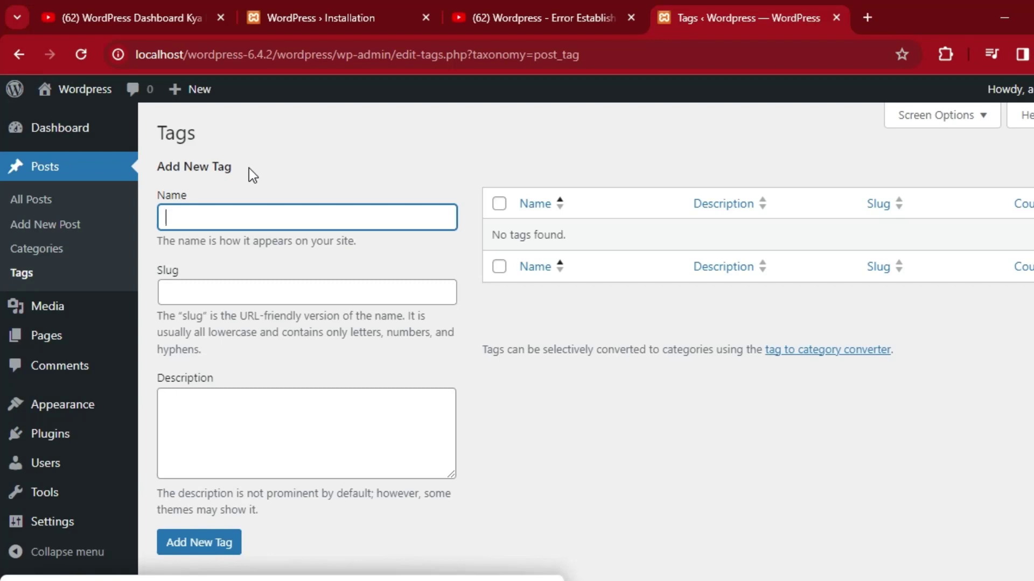
Look over the empty Tags page with its blank Add New Tag form.
{"action": "mouse_move", "coordinate": [75, 96]}
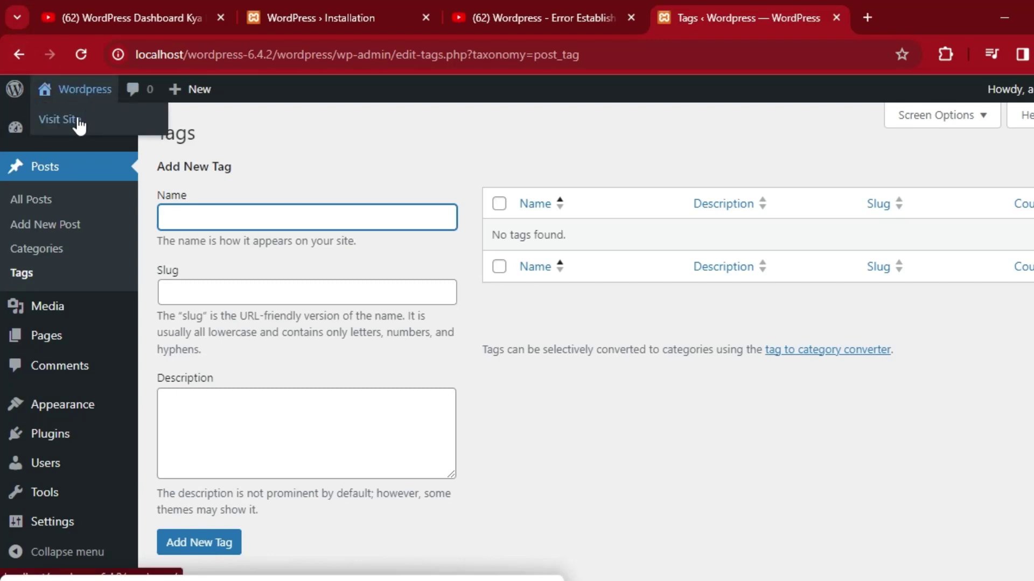
{"action": "left_click", "coordinate": [78, 120]}
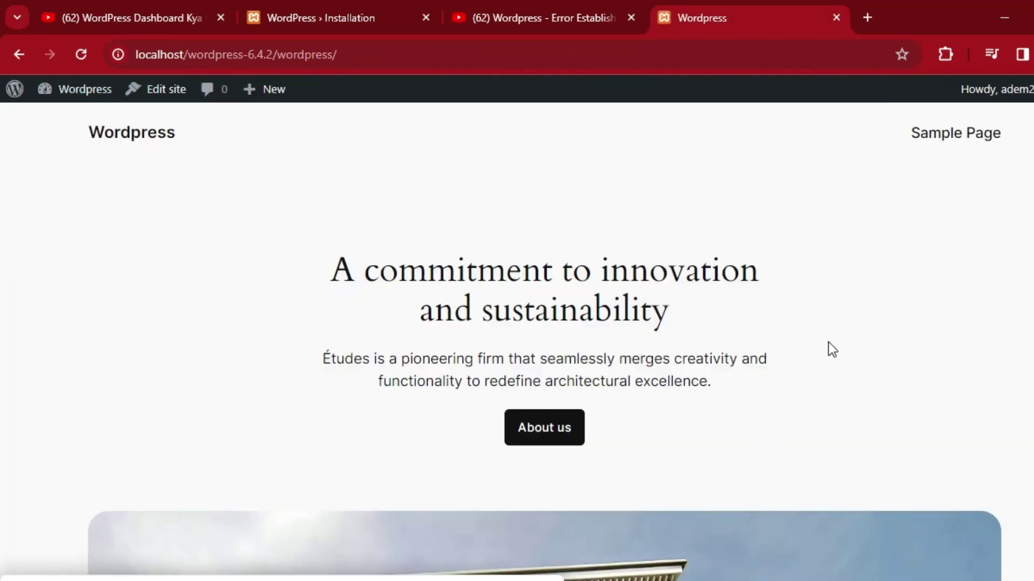
{"action": "scroll", "coordinate": [2, 113], "scroll_direction": "down", "scroll_amount": 20}
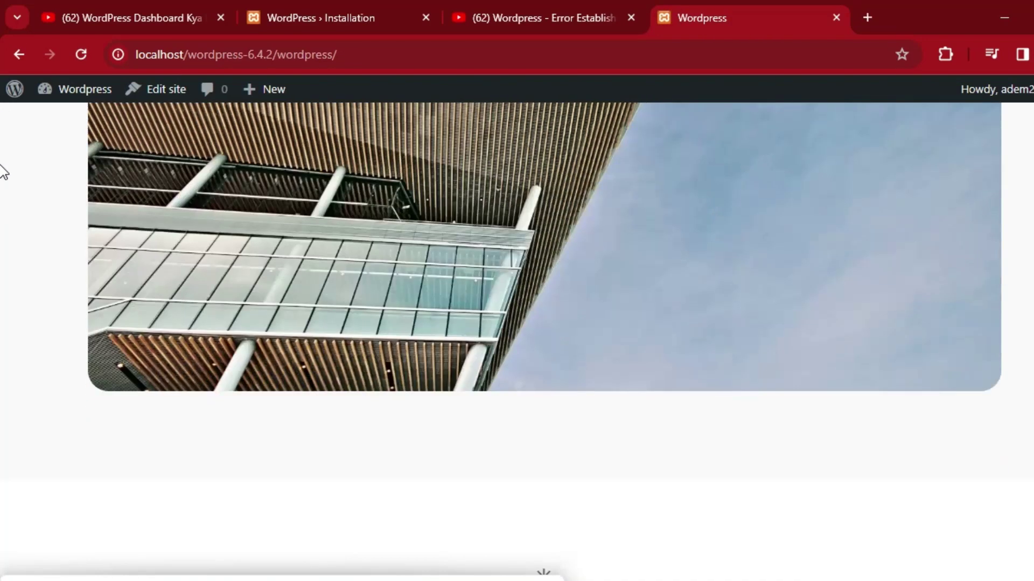
{"action": "scroll", "coordinate": [2, 323], "scroll_direction": "up", "scroll_amount": 20}
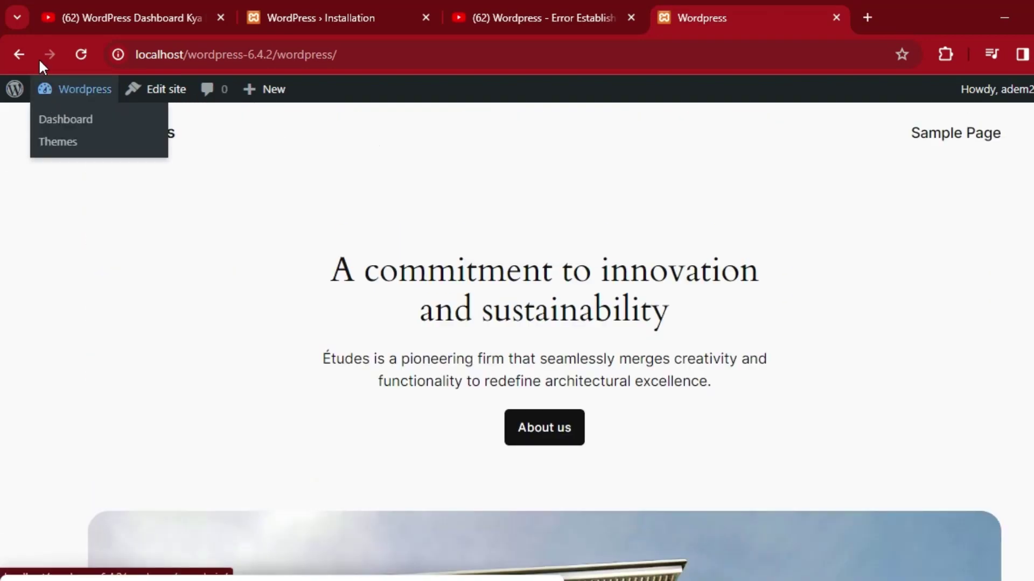
{"action": "left_click", "coordinate": [19, 54]}
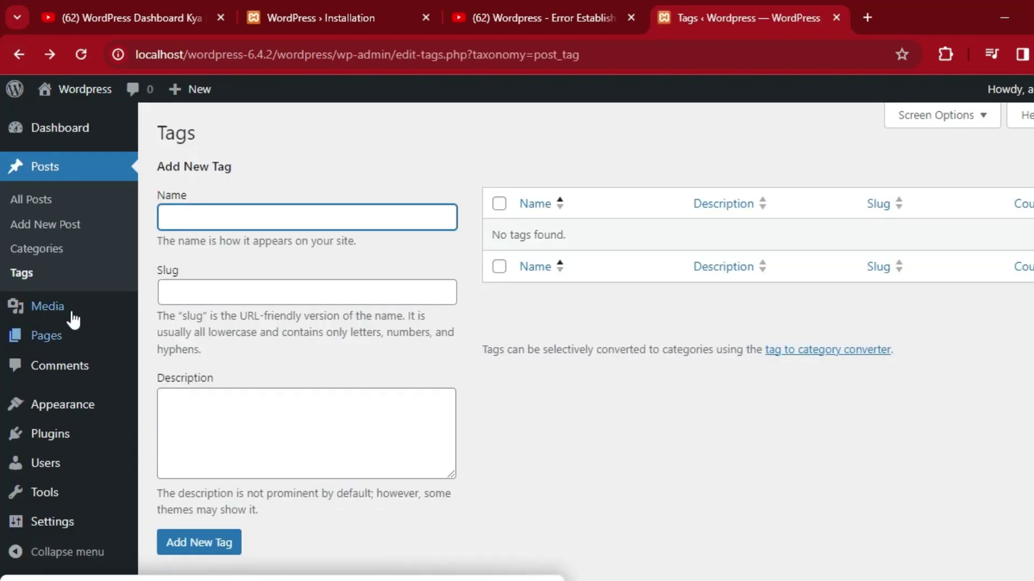
{"action": "mouse_move", "coordinate": [59, 308]}
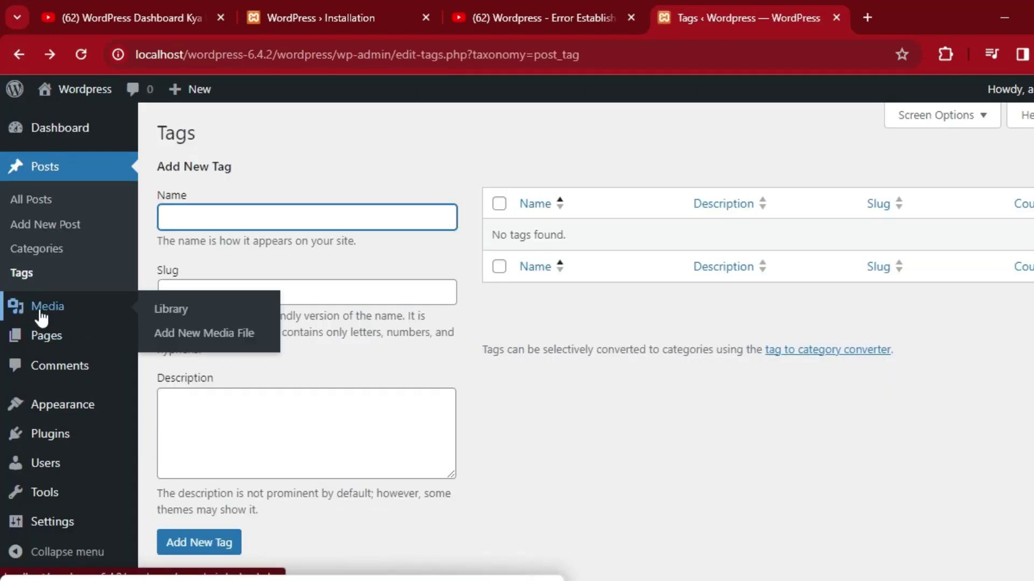
Open the empty Media Library and check the All media items filter without changing it.
{"action": "left_click", "coordinate": [197, 318]}
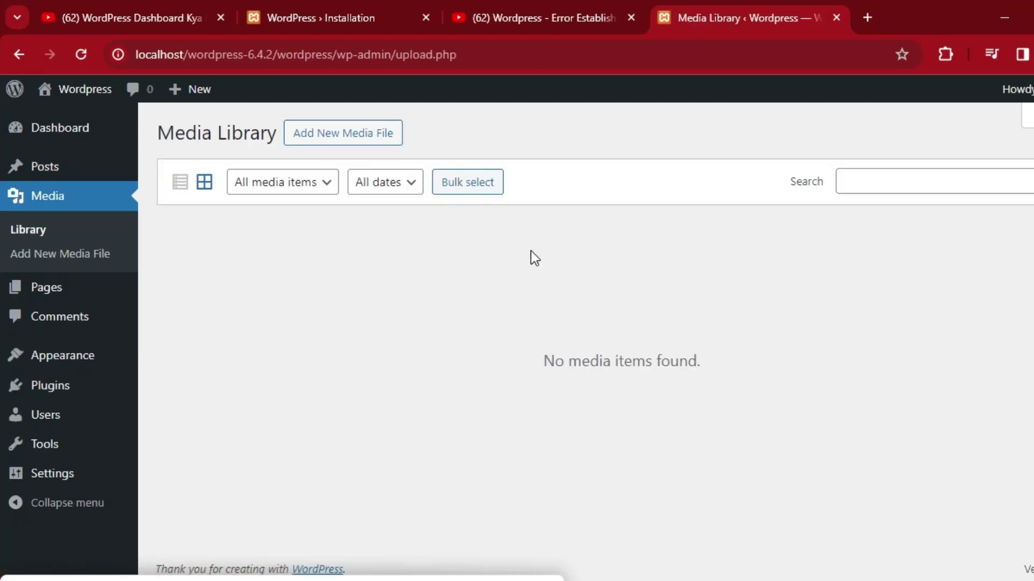
{"action": "left_click", "coordinate": [329, 193]}
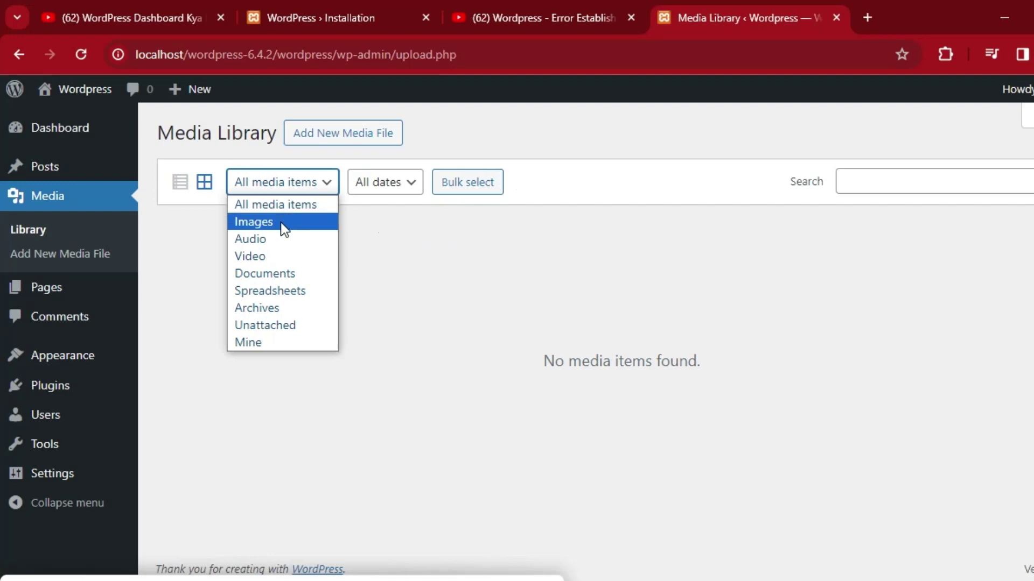
{"action": "left_click", "coordinate": [399, 278]}
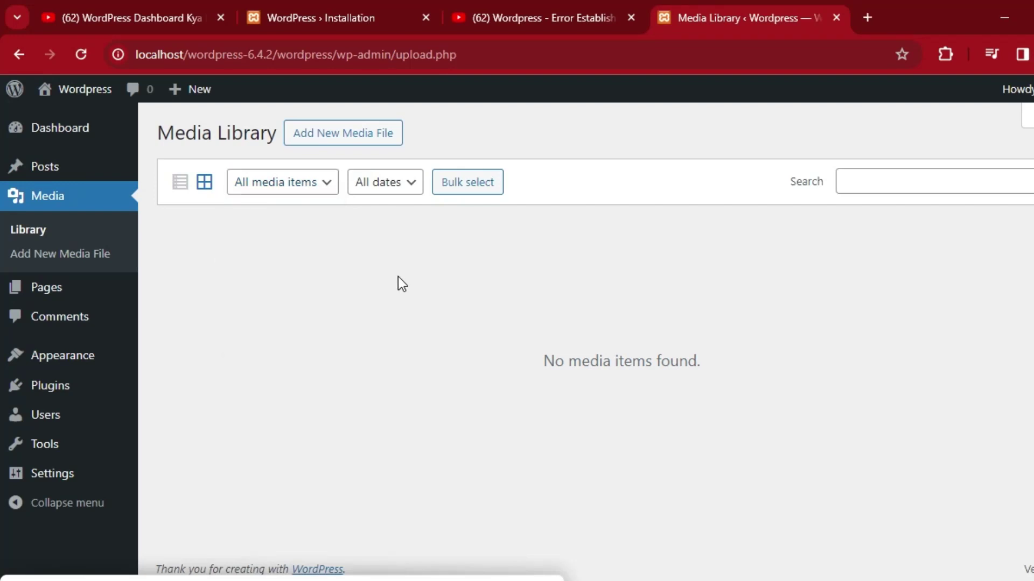
{"action": "left_click", "coordinate": [427, 580]}
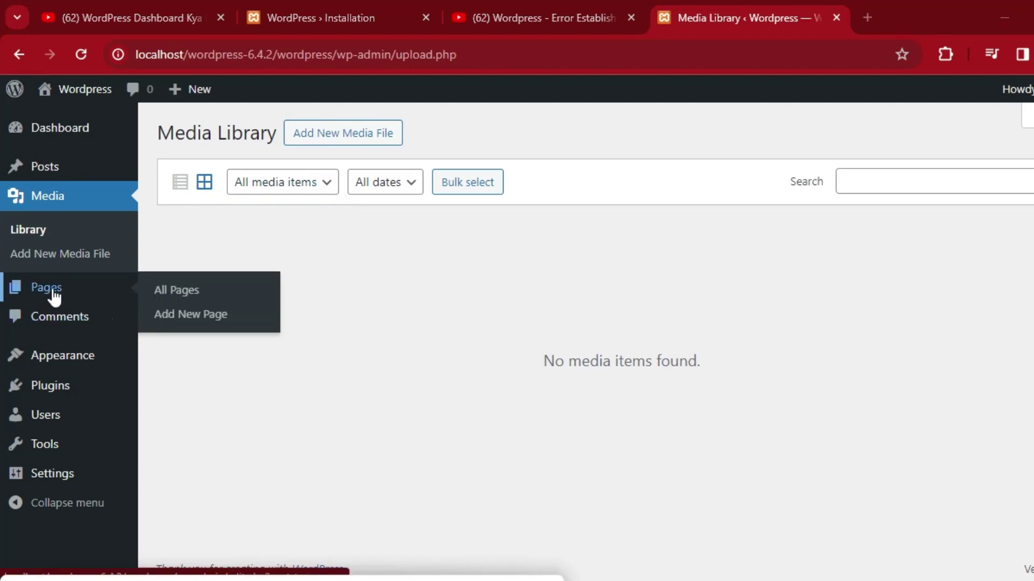
Open Sample Page from All Pages in the editor, review it, and return to the Pages list.
{"action": "left_click", "coordinate": [186, 301]}
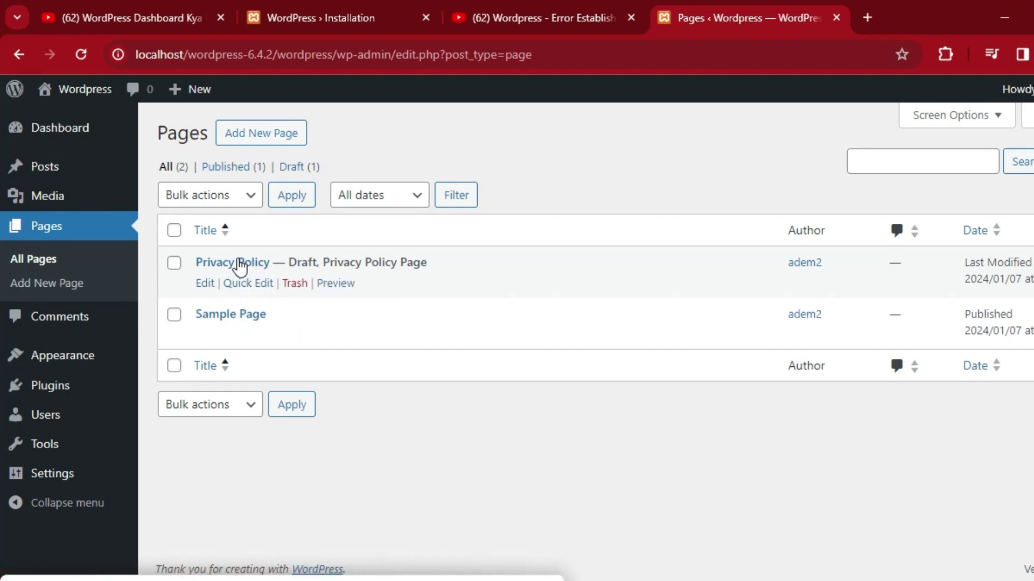
{"action": "left_click", "coordinate": [234, 316]}
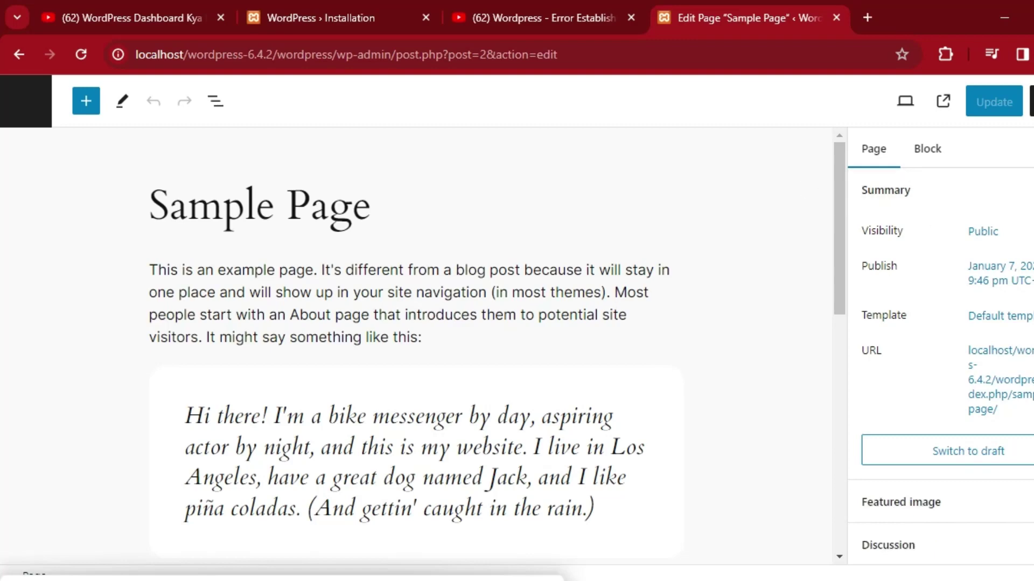
{"action": "left_click", "coordinate": [1029, 101]}
{"action": "scroll", "coordinate": [2, 185], "scroll_direction": "down", "scroll_amount": 10}
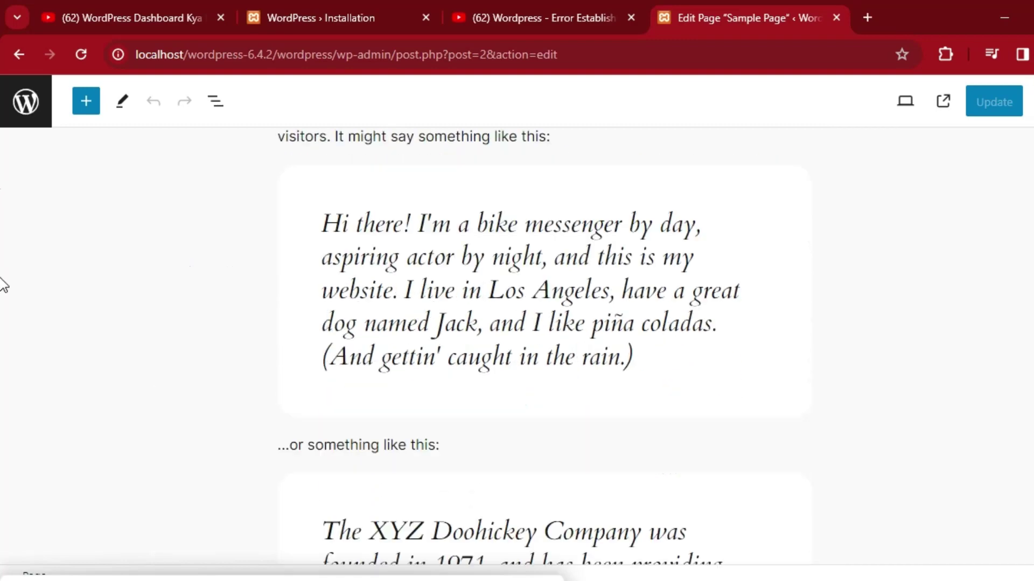
{"action": "scroll", "coordinate": [2, 417], "scroll_direction": "down", "scroll_amount": 2}
{"action": "scroll", "coordinate": [2, 531], "scroll_direction": "up", "scroll_amount": 10}
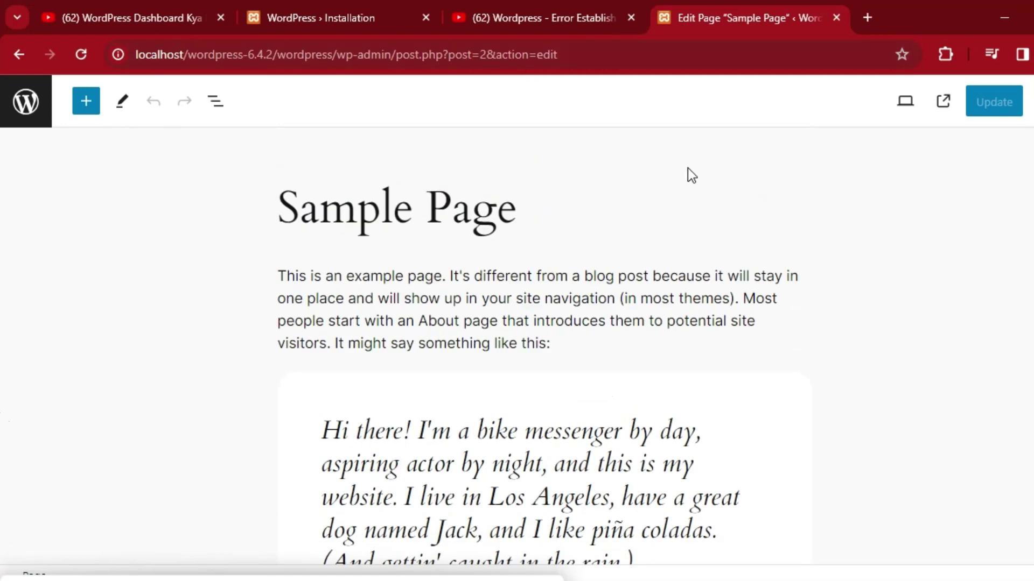
{"action": "left_click", "coordinate": [16, 56]}
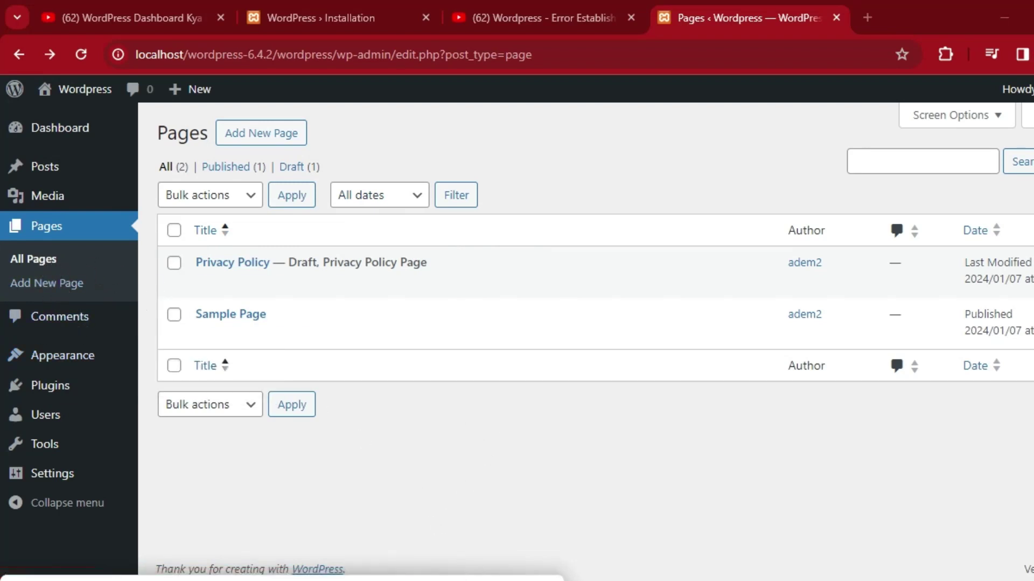
Open Comments, follow the sample commenter's wordpress.org link, then return to Comments.
{"action": "left_click", "coordinate": [63, 328]}
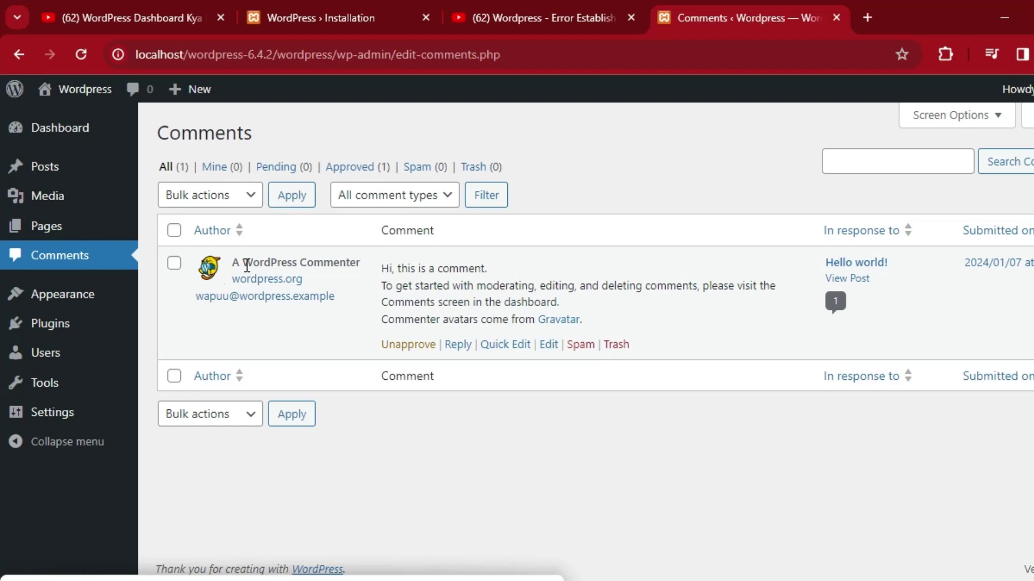
{"action": "left_click", "coordinate": [252, 284]}
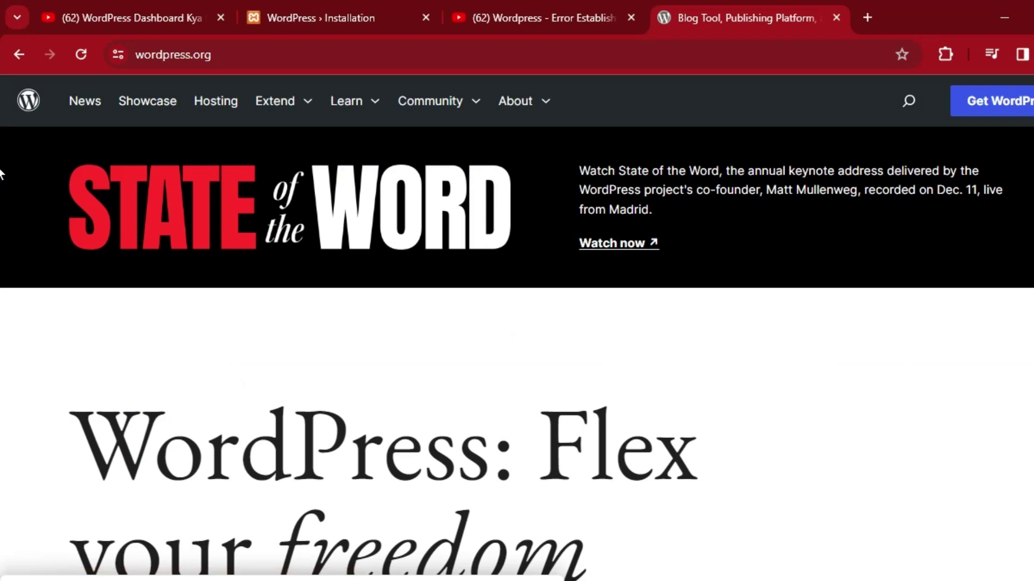
{"action": "scroll", "coordinate": [3, 161], "scroll_direction": "down", "scroll_amount": 12}
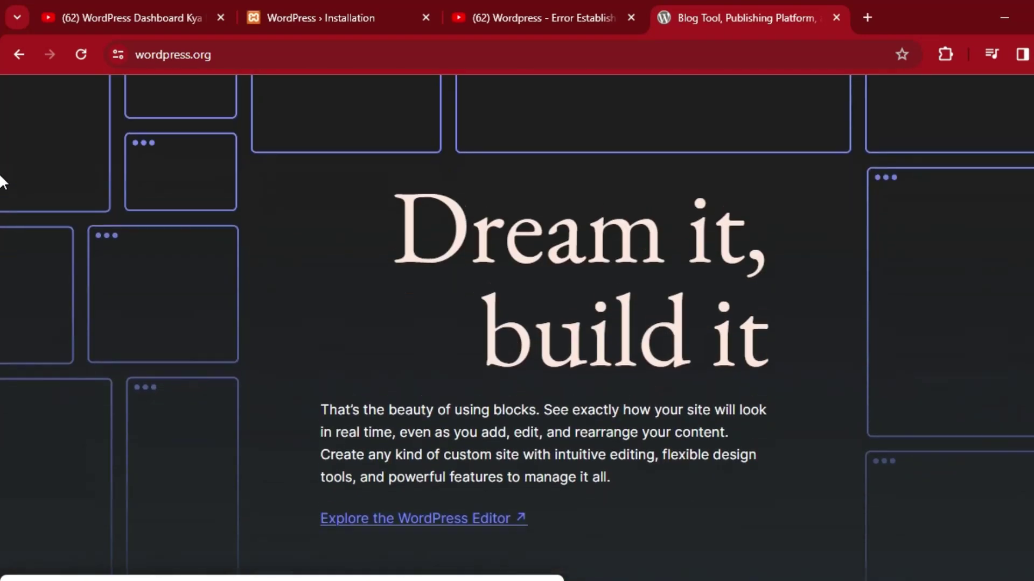
{"action": "scroll", "coordinate": [3, 173], "scroll_direction": "up", "scroll_amount": 12}
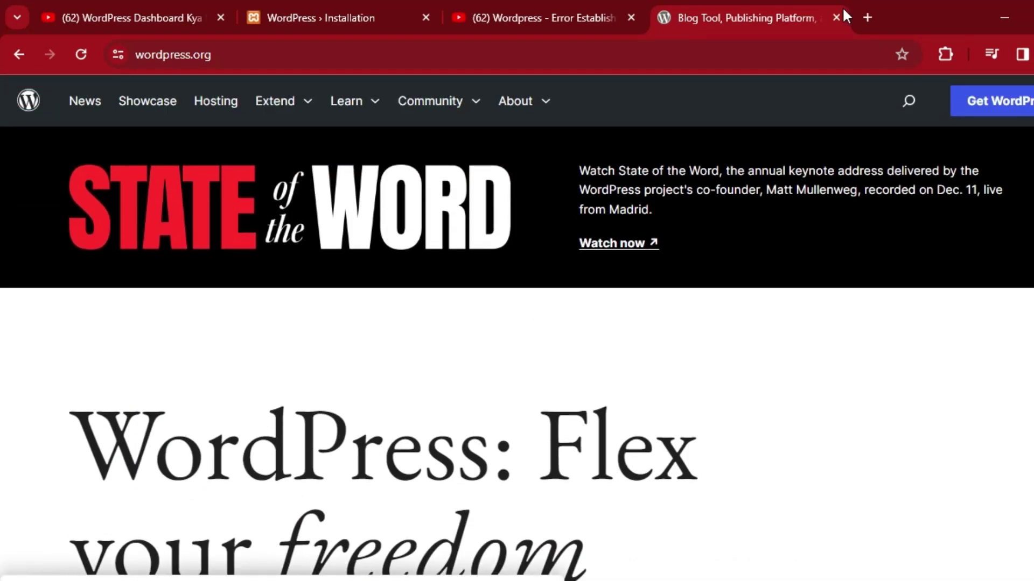
{"action": "left_click", "coordinate": [18, 54]}
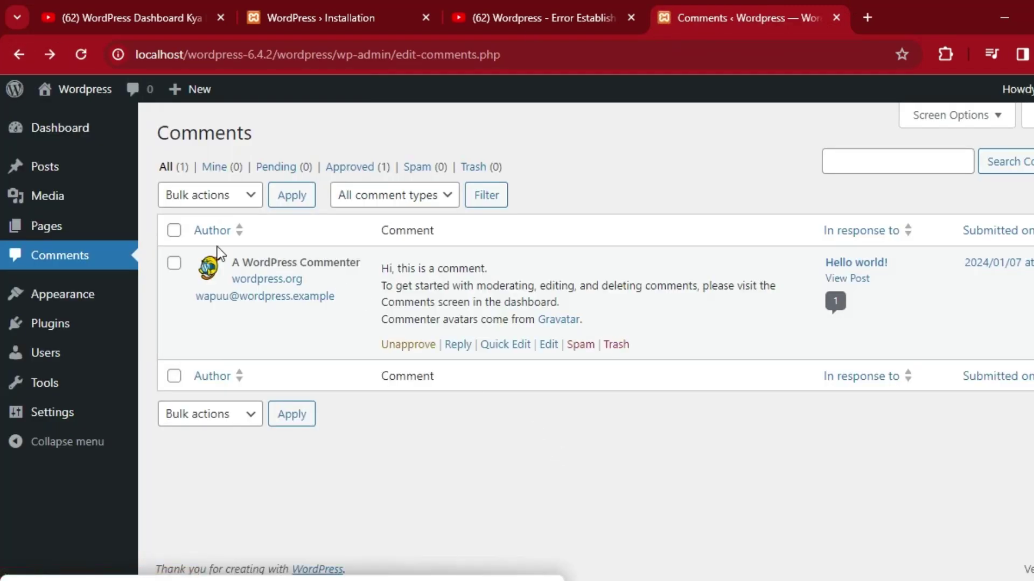
Visit the public front page and scroll it down to the footer, then return to Comments.
{"action": "mouse_move", "coordinate": [93, 96]}
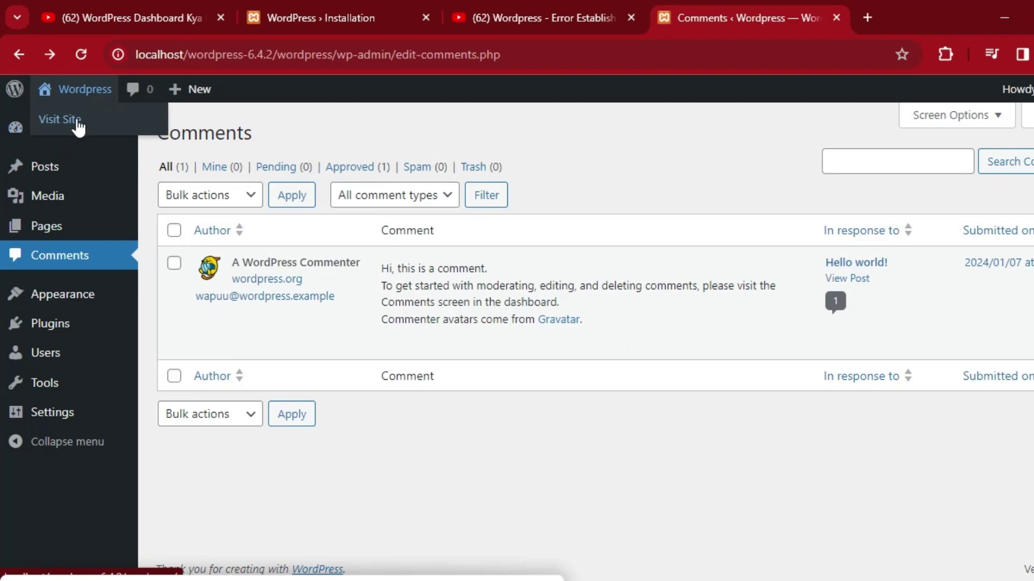
{"action": "left_click", "coordinate": [77, 122]}
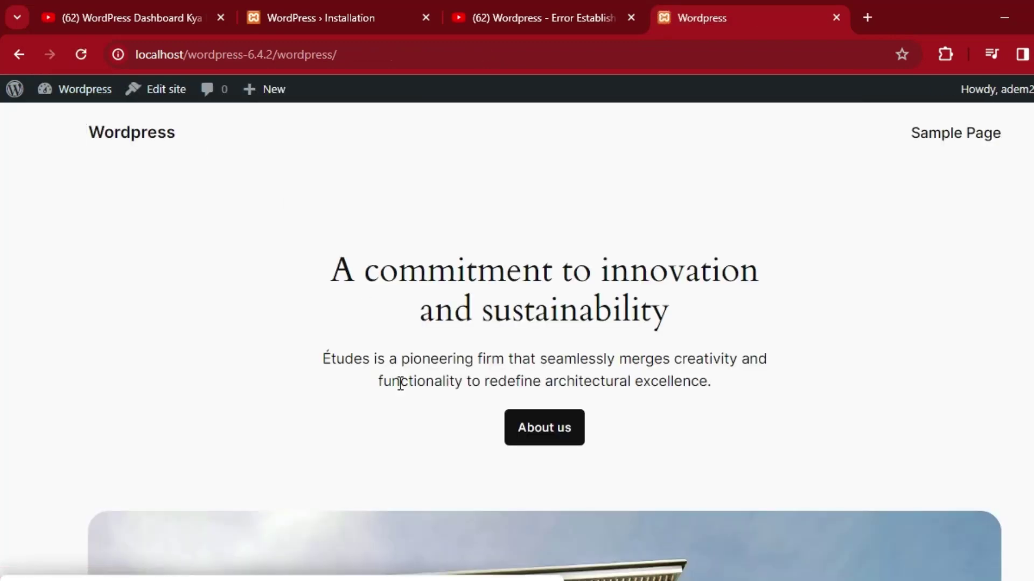
{"action": "scroll", "coordinate": [3, 142], "scroll_direction": "down", "scroll_amount": 20}
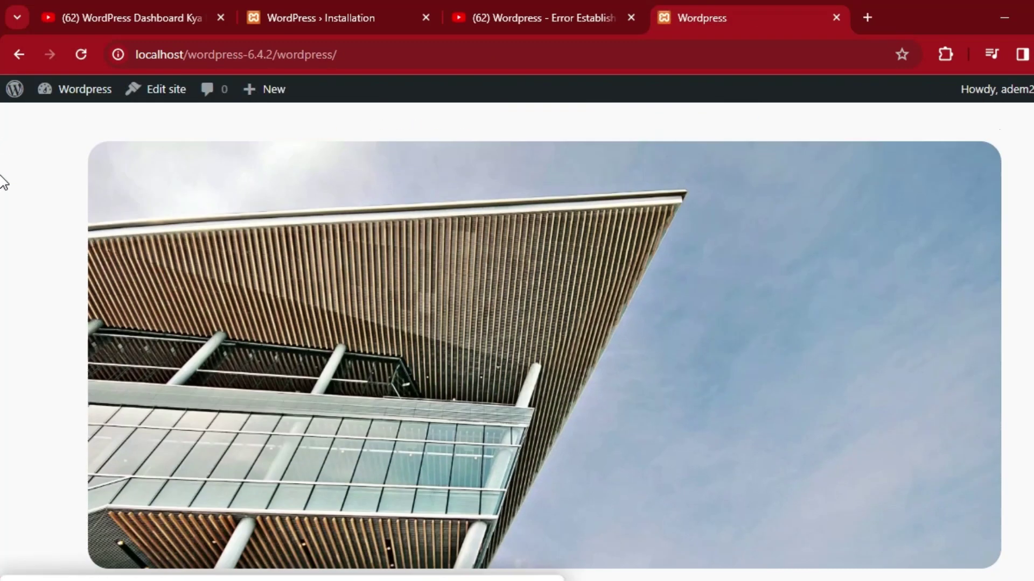
{"action": "scroll", "coordinate": [3, 350], "scroll_direction": "down", "scroll_amount": 6}
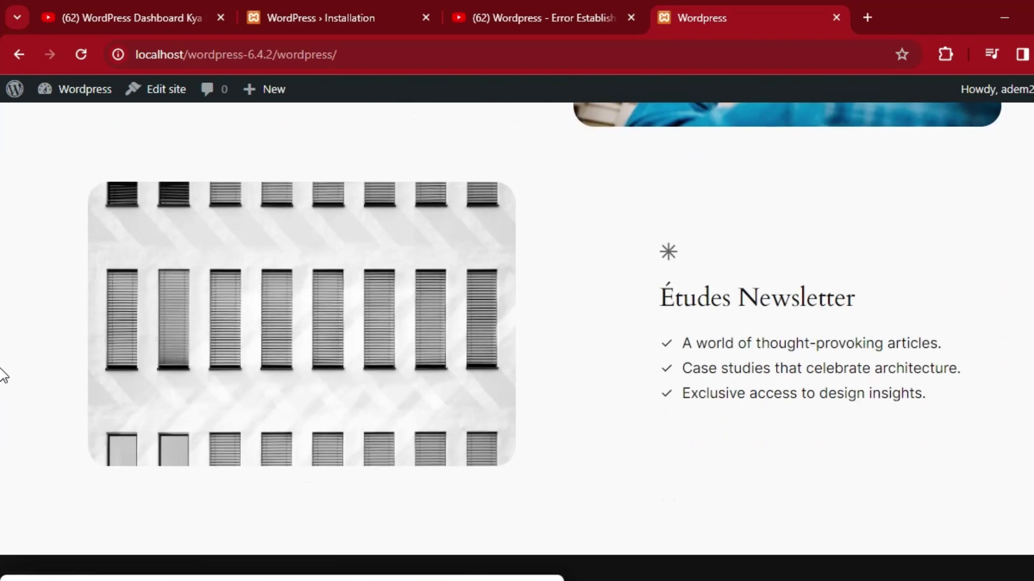
{"action": "scroll", "coordinate": [2, 354], "scroll_direction": "down", "scroll_amount": 15}
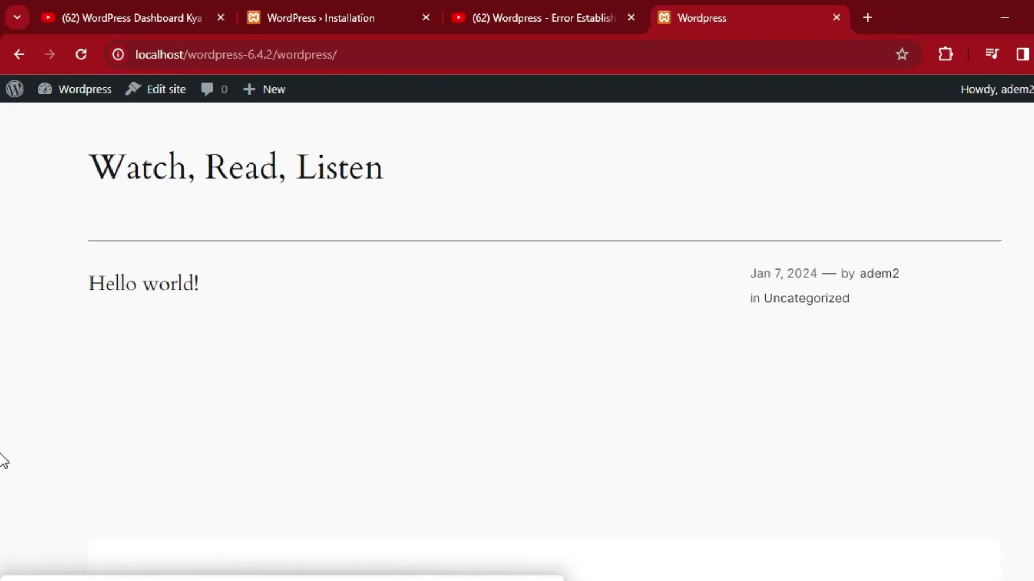
{"action": "scroll", "coordinate": [3, 485], "scroll_direction": "down", "scroll_amount": 10}
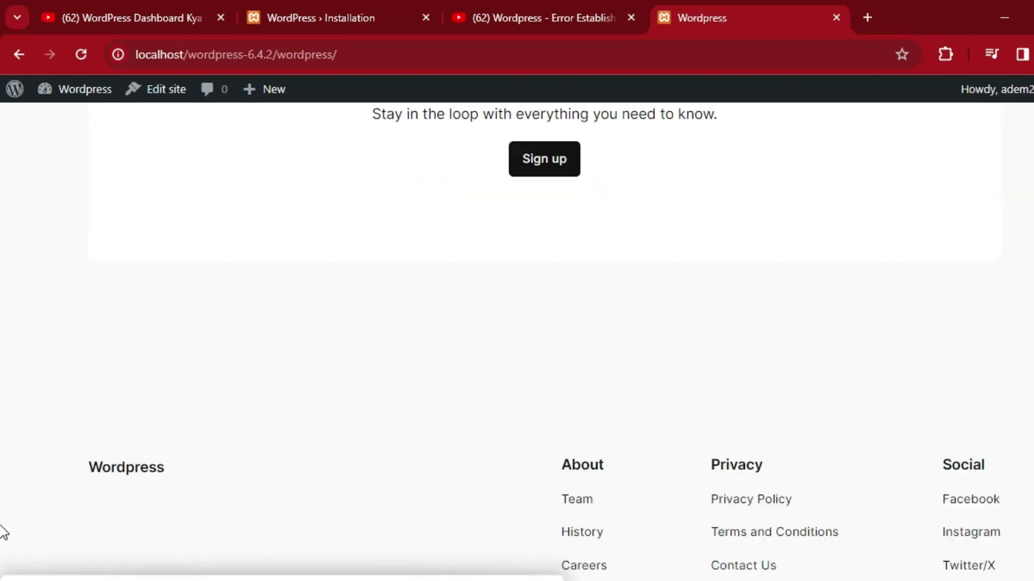
{"action": "scroll", "coordinate": [1, 549], "scroll_direction": "up", "scroll_amount": 15}
{"action": "scroll", "coordinate": [3, 485], "scroll_direction": "down", "scroll_amount": 5}
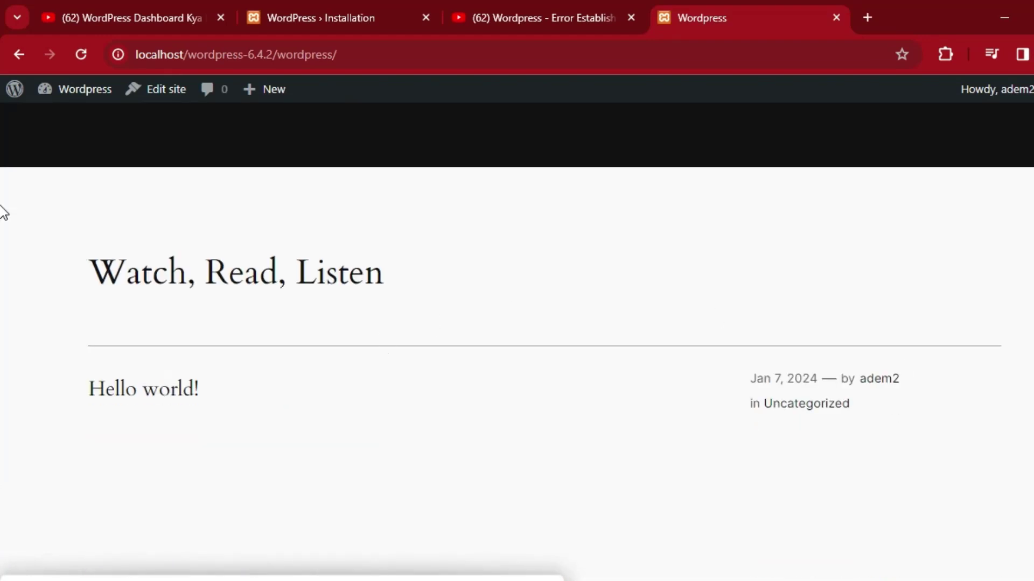
{"action": "scroll", "coordinate": [1, 484], "scroll_direction": "down", "scroll_amount": 8}
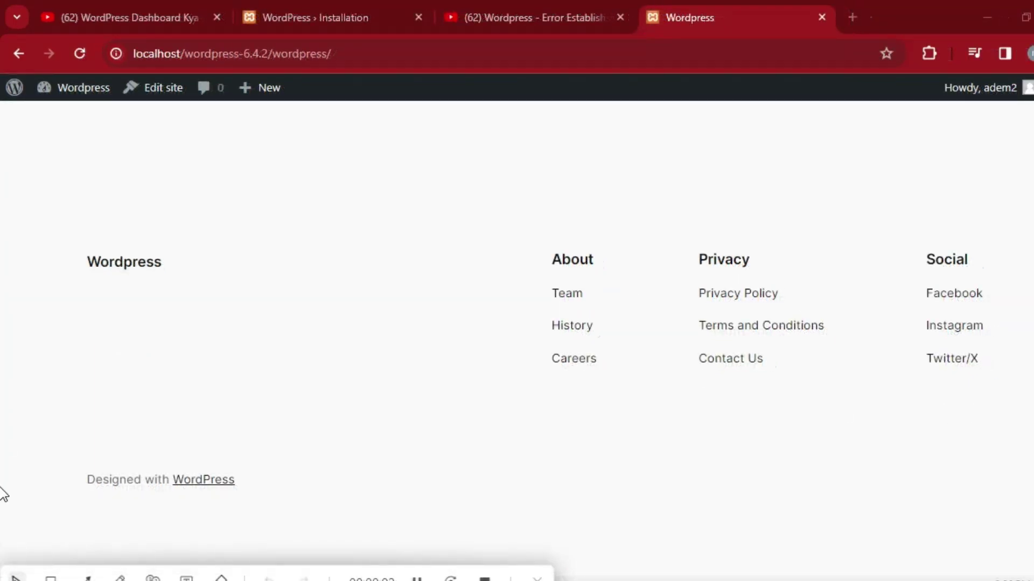
{"action": "scroll", "coordinate": [3, 422], "scroll_direction": "up", "scroll_amount": 15}
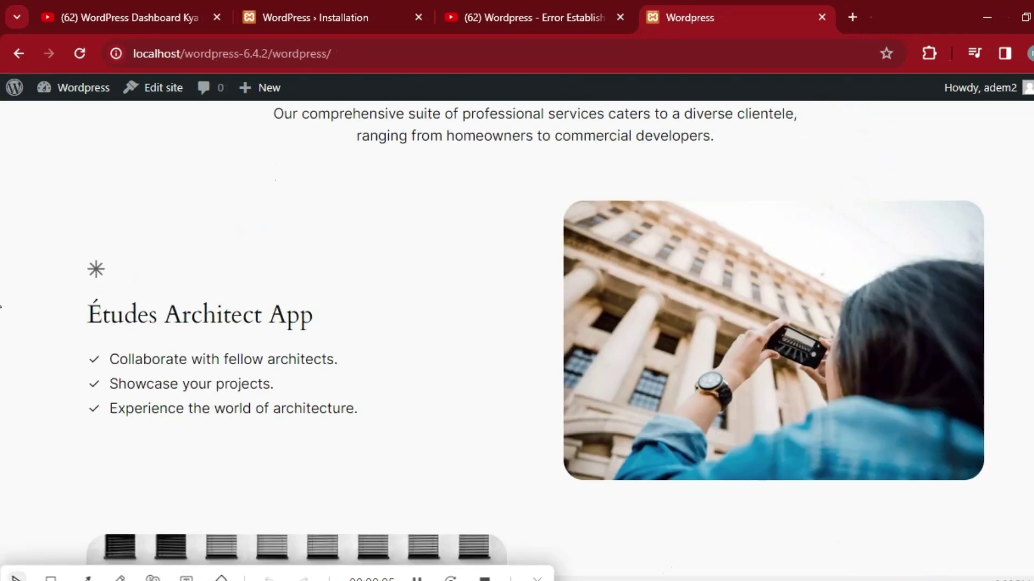
{"action": "scroll", "coordinate": [2, 214], "scroll_direction": "up", "scroll_amount": 10}
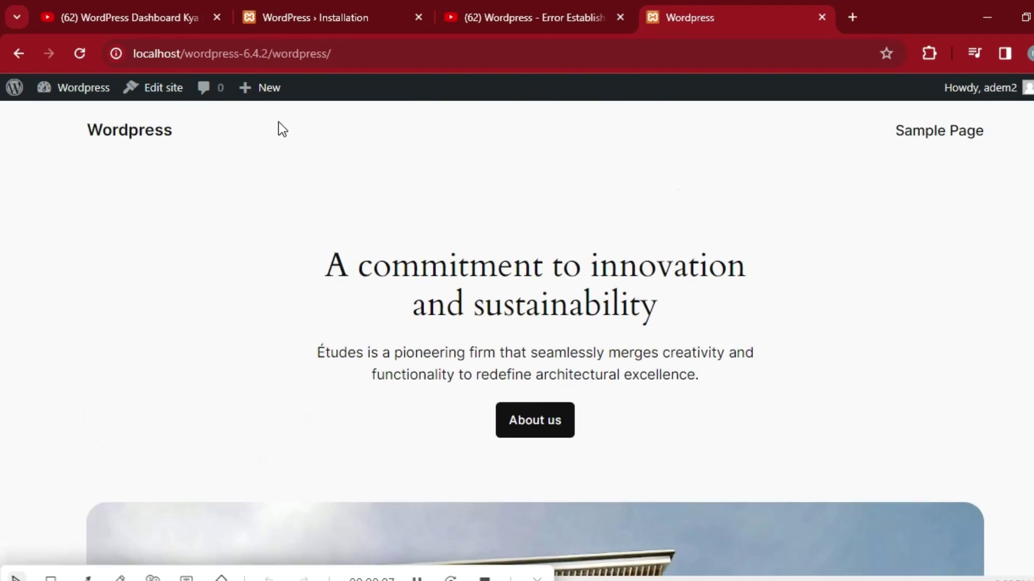
{"action": "left_click", "coordinate": [19, 53]}
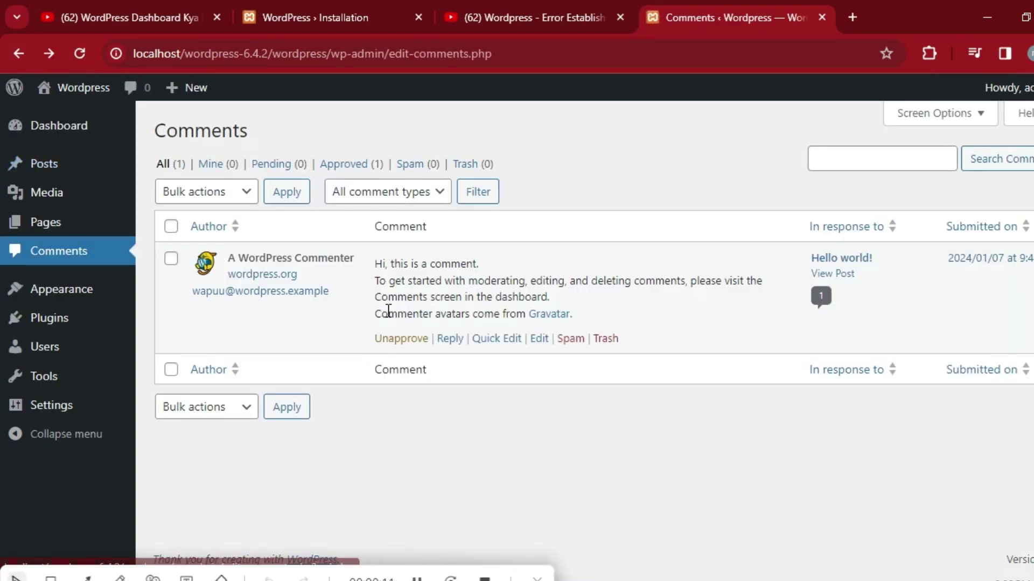
Browse the three installed themes under Appearance > Themes, then open the Site Editor.
{"action": "mouse_move", "coordinate": [67, 305]}
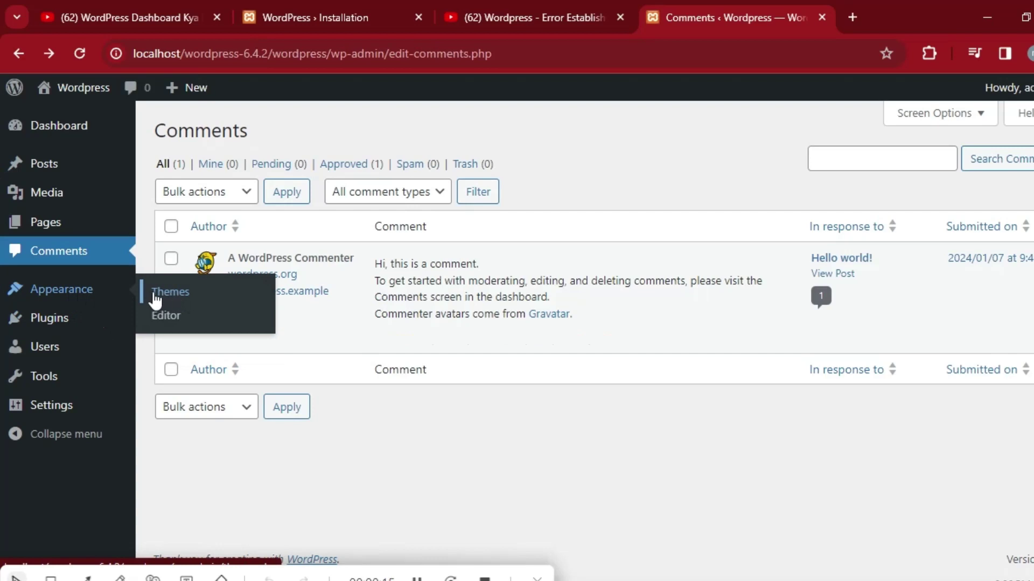
{"action": "left_click", "coordinate": [184, 300]}
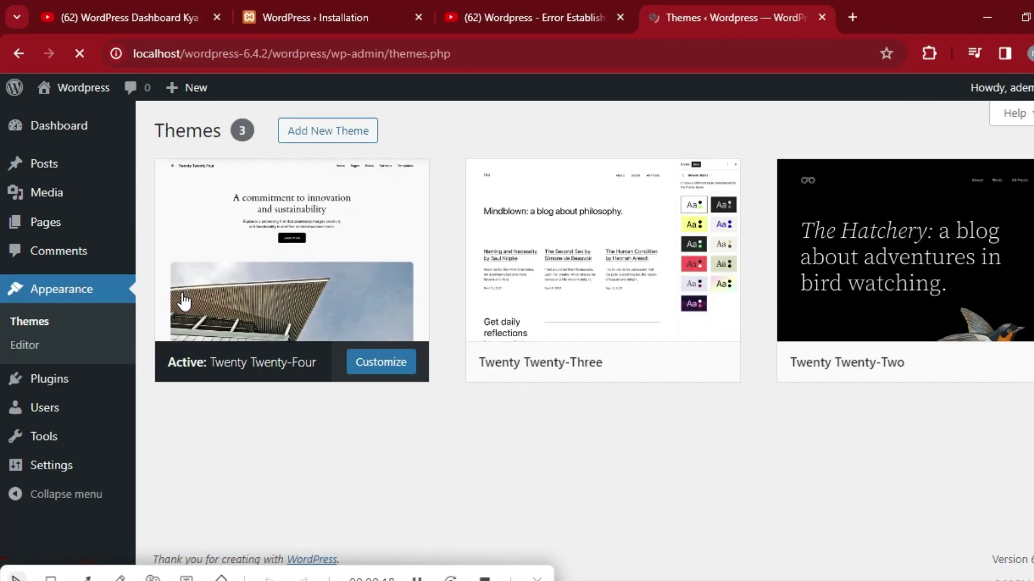
{"action": "mouse_move", "coordinate": [668, 284]}
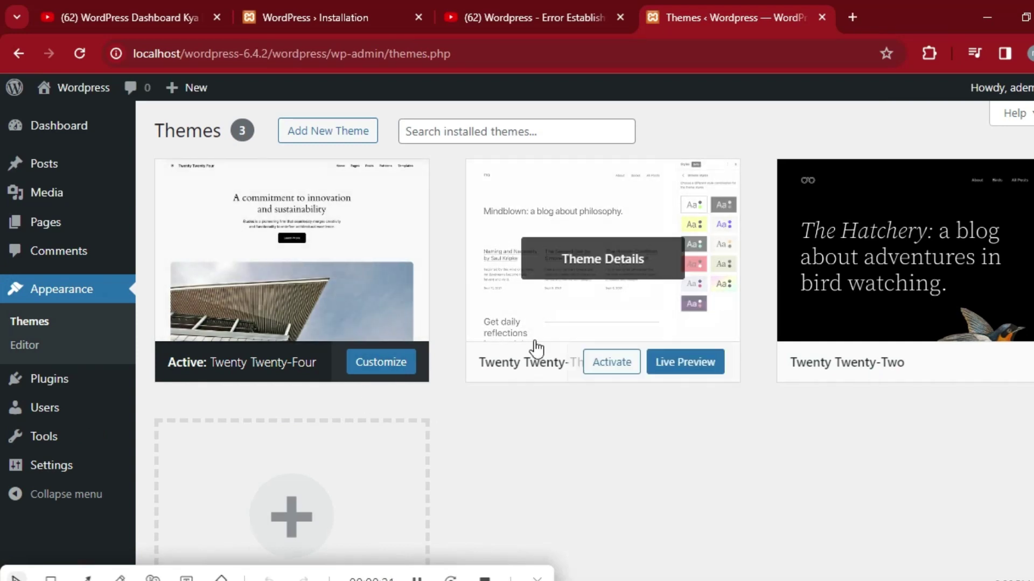
{"action": "mouse_move", "coordinate": [369, 283]}
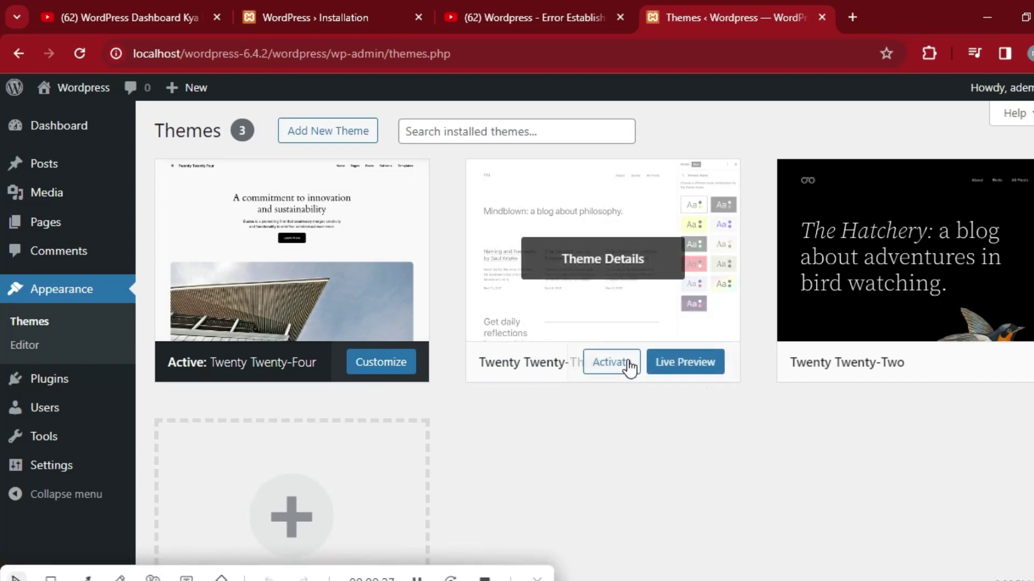
{"action": "scroll", "coordinate": [2, 289], "scroll_direction": "down", "scroll_amount": 3}
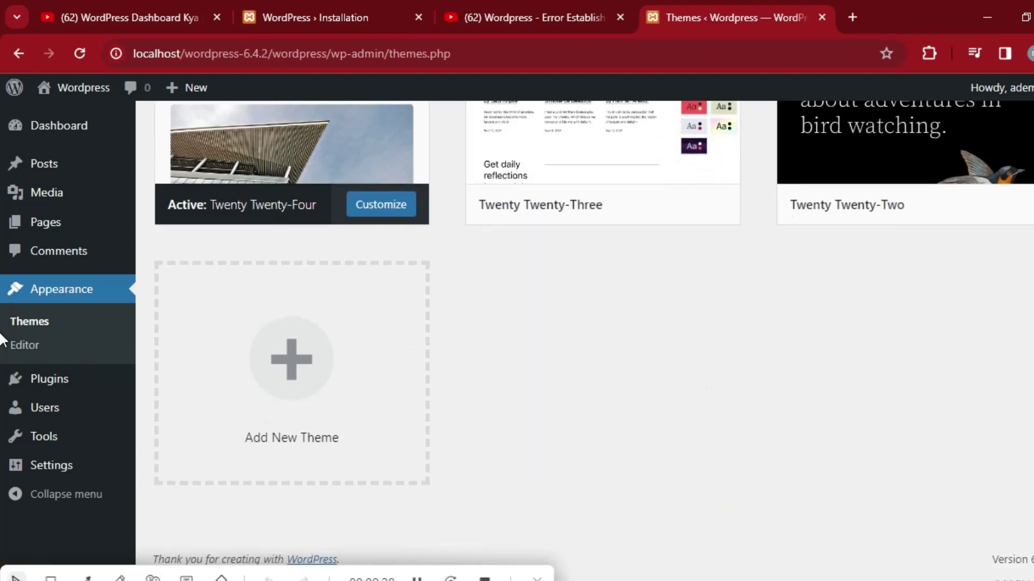
{"action": "scroll", "coordinate": [2, 339], "scroll_direction": "up", "scroll_amount": 3}
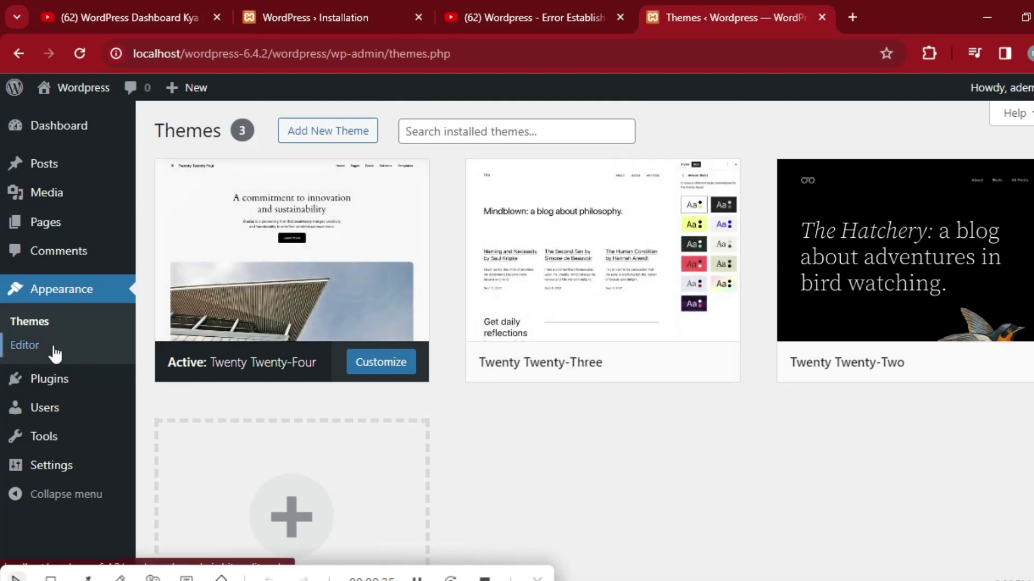
{"action": "left_click", "coordinate": [34, 350]}
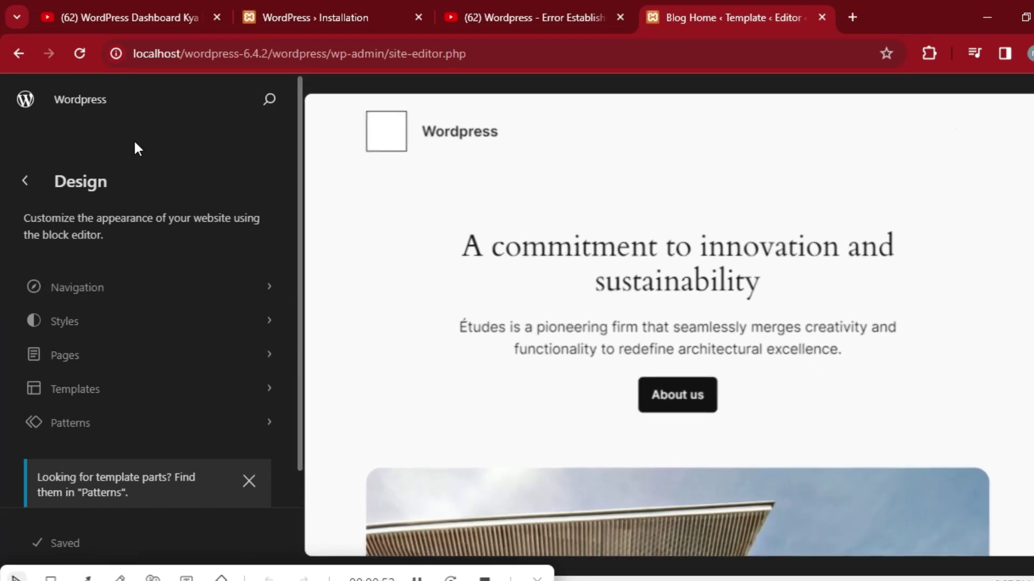
{"action": "left_click", "coordinate": [18, 56]}
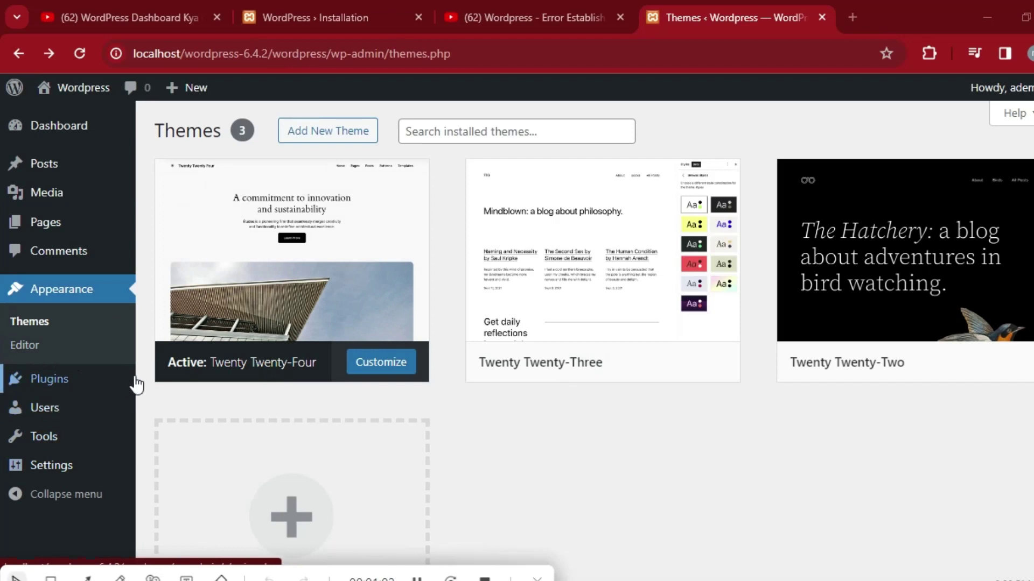
Open the installed plugins list and look over its bulk actions menu.
{"action": "left_click", "coordinate": [59, 389]}
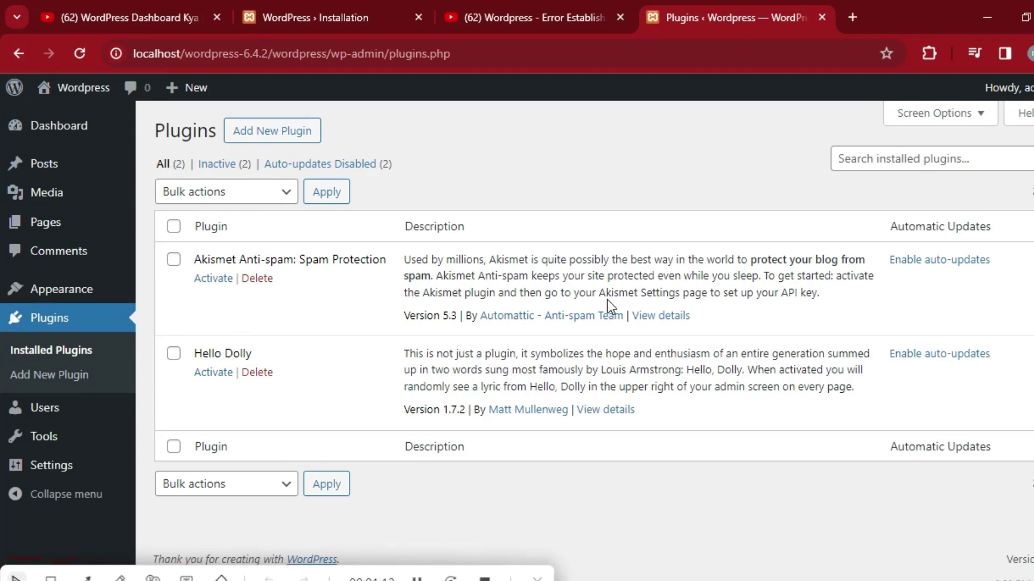
{"action": "left_click", "coordinate": [285, 193]}
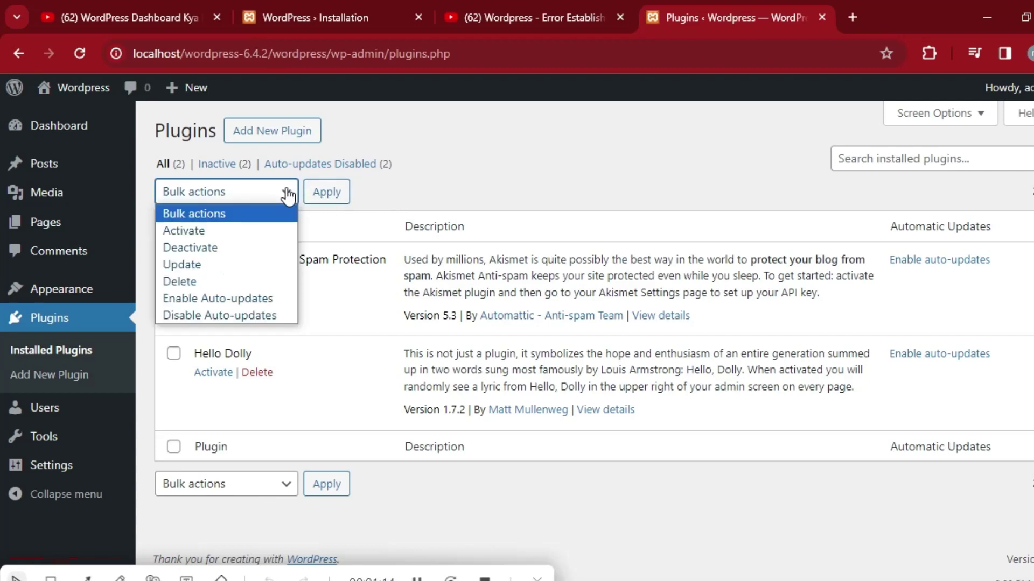
{"action": "left_click", "coordinate": [460, 200]}
Browse the Add Plugins directory, then go to the Tools page.
{"action": "left_click", "coordinate": [277, 135]}
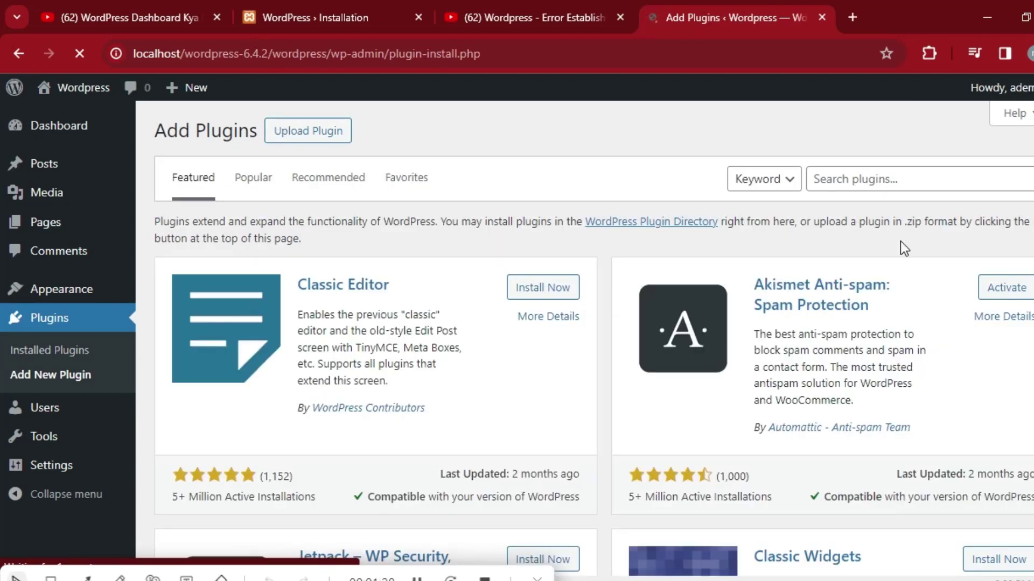
{"action": "scroll", "coordinate": [4, 215], "scroll_direction": "down", "scroll_amount": 4}
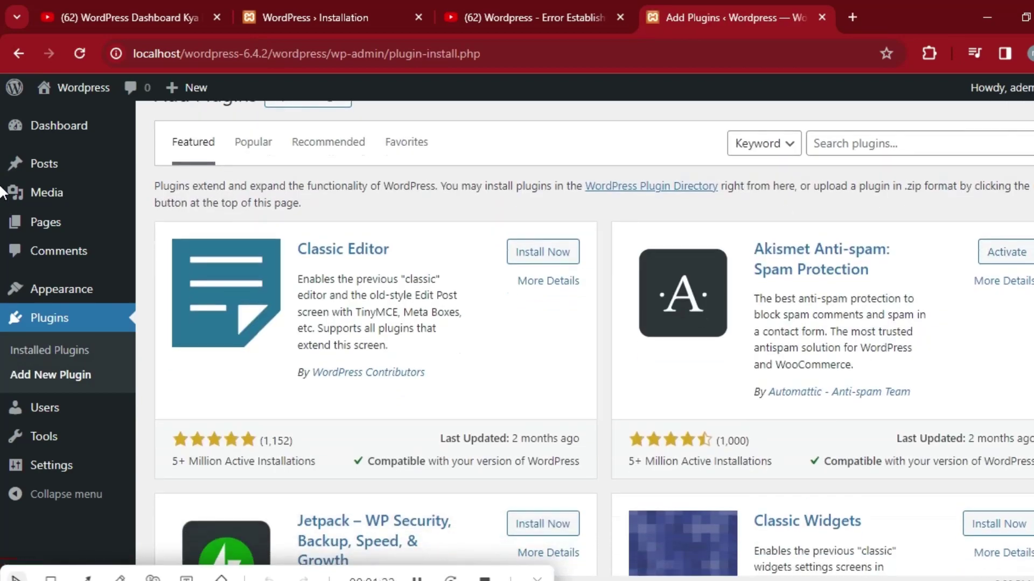
{"action": "scroll", "coordinate": [1, 239], "scroll_direction": "down", "scroll_amount": 20}
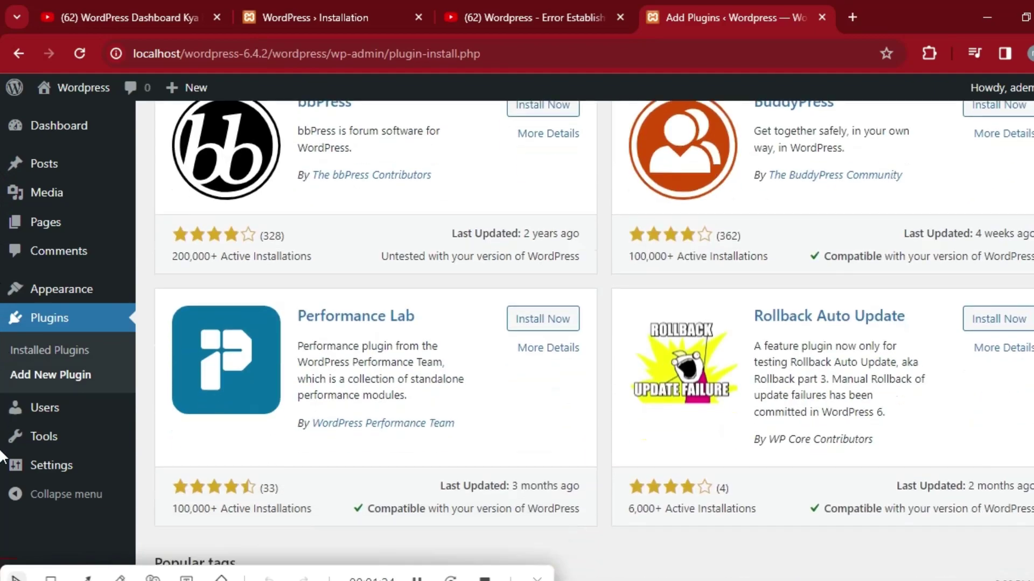
{"action": "scroll", "coordinate": [1, 499], "scroll_direction": "up", "scroll_amount": 13}
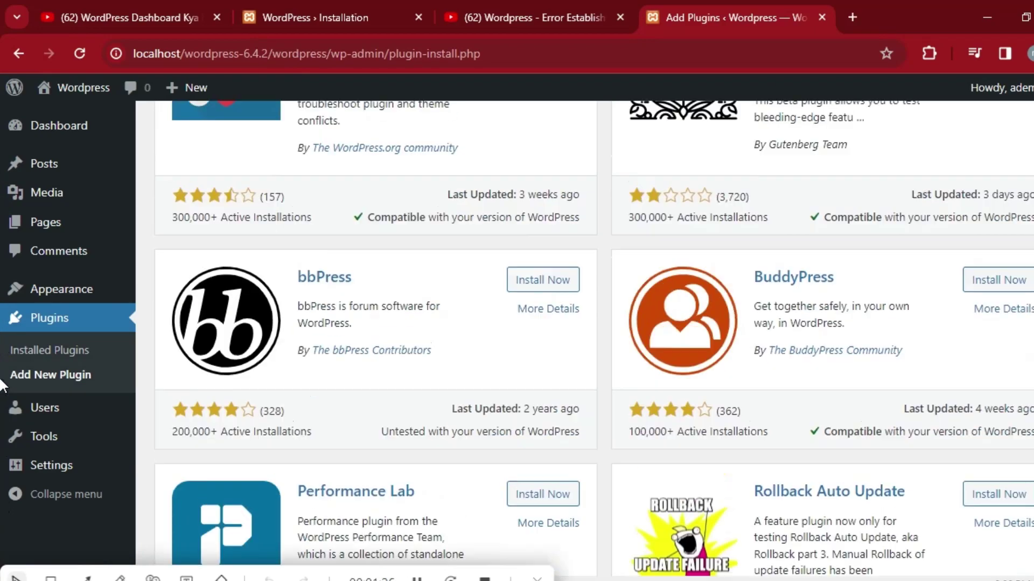
{"action": "scroll", "coordinate": [2, 318], "scroll_direction": "up", "scroll_amount": 10}
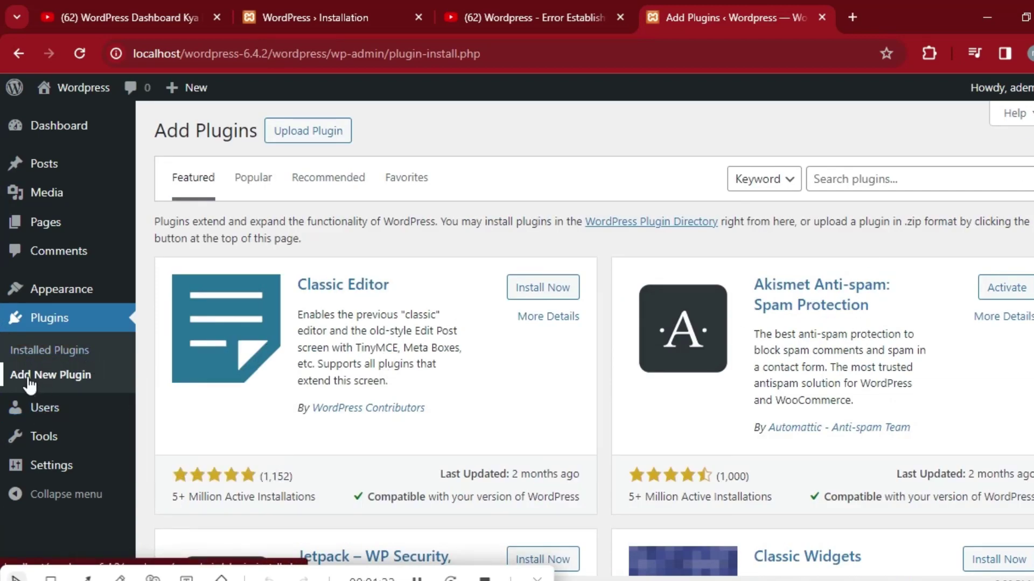
{"action": "left_click", "coordinate": [123, 429]}
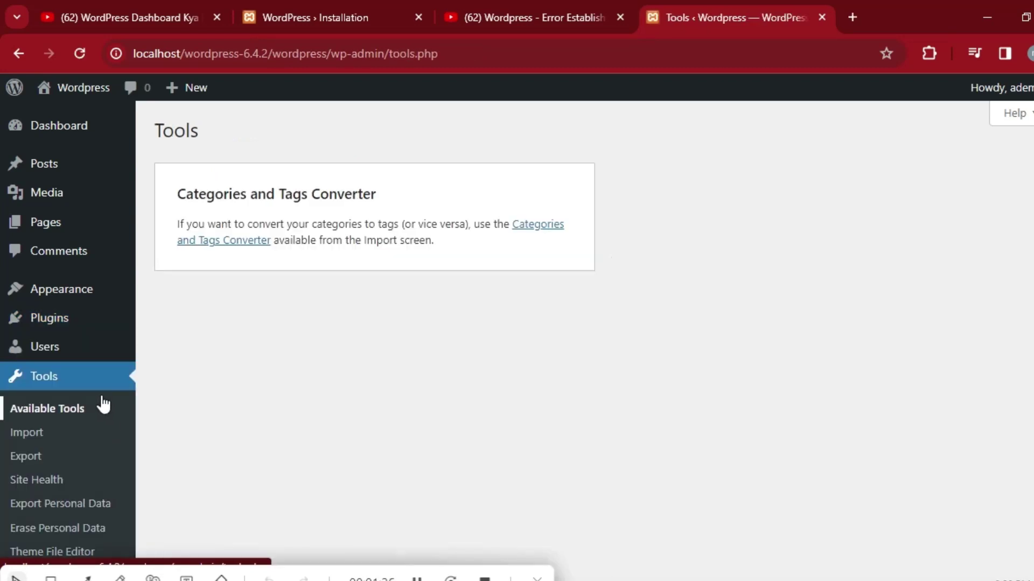
Go back from the plugins page and open Users > All Users.
{"action": "left_click", "coordinate": [17, 54]}
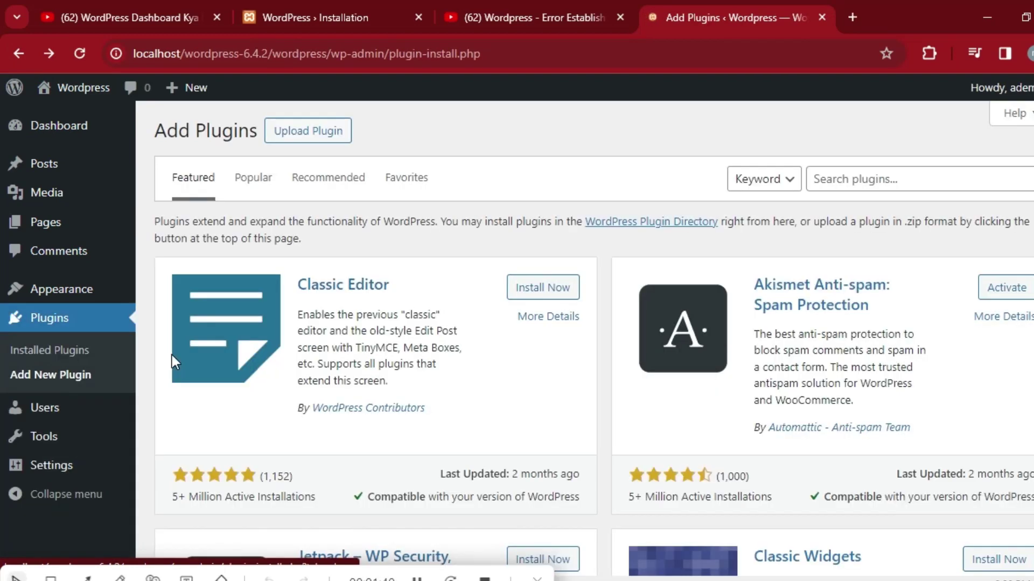
{"action": "mouse_move", "coordinate": [55, 421]}
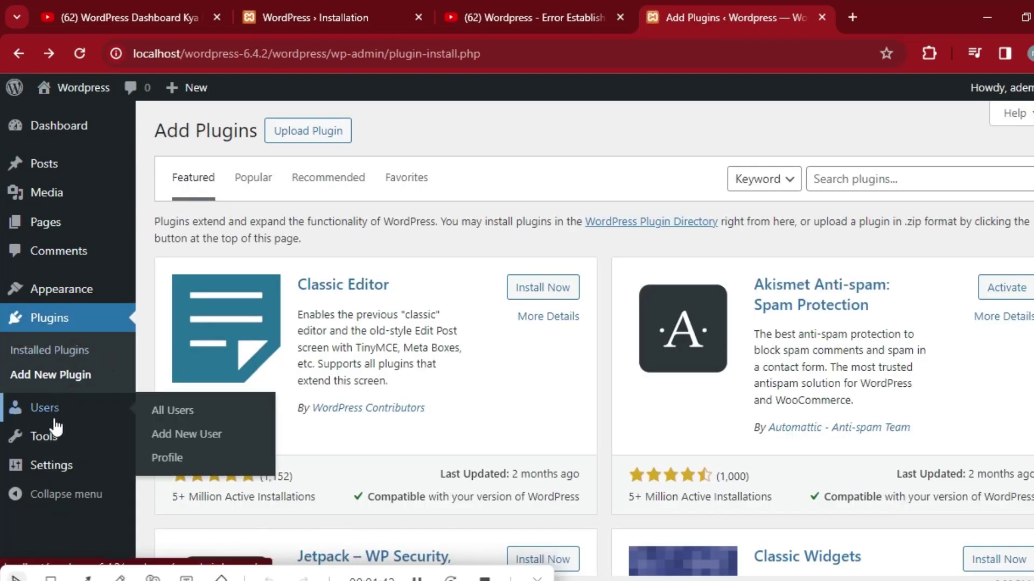
{"action": "left_click", "coordinate": [184, 418]}
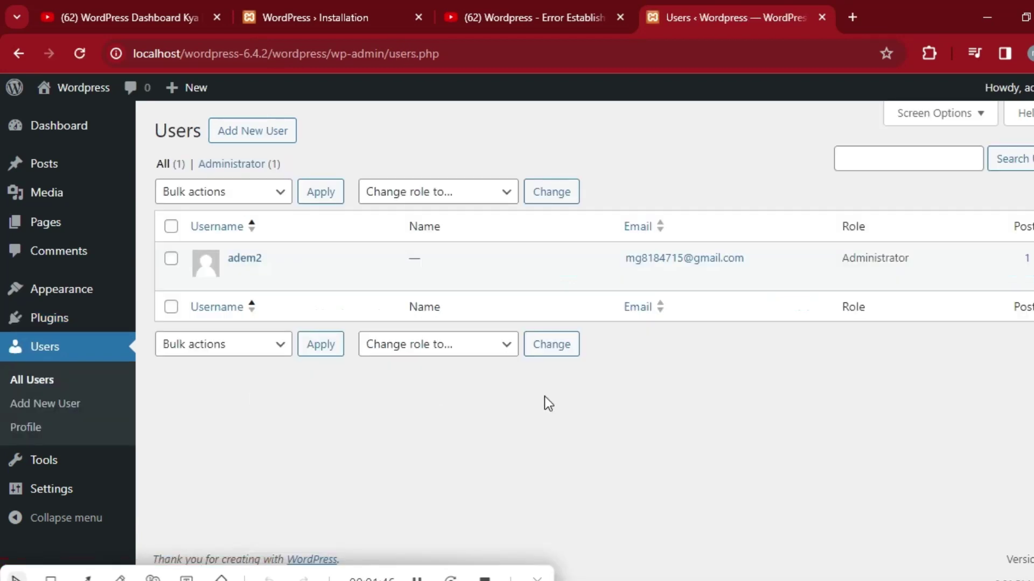
Check the roles in the 'Change role to...' dropdown without changing the Administrator account.
{"action": "mouse_move", "coordinate": [316, 277]}
{"action": "left_click", "coordinate": [506, 347]}
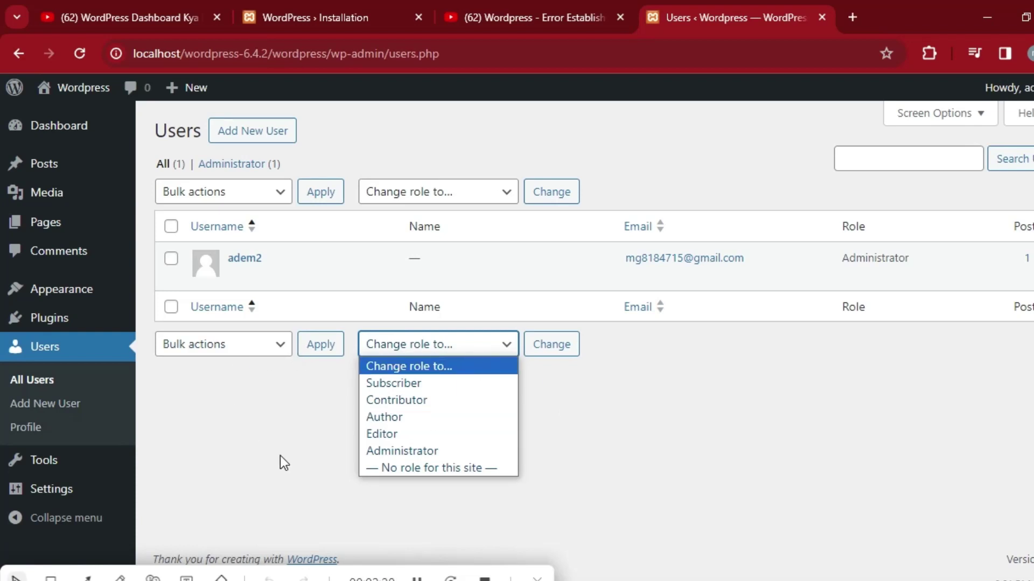
{"action": "left_click", "coordinate": [416, 576]}
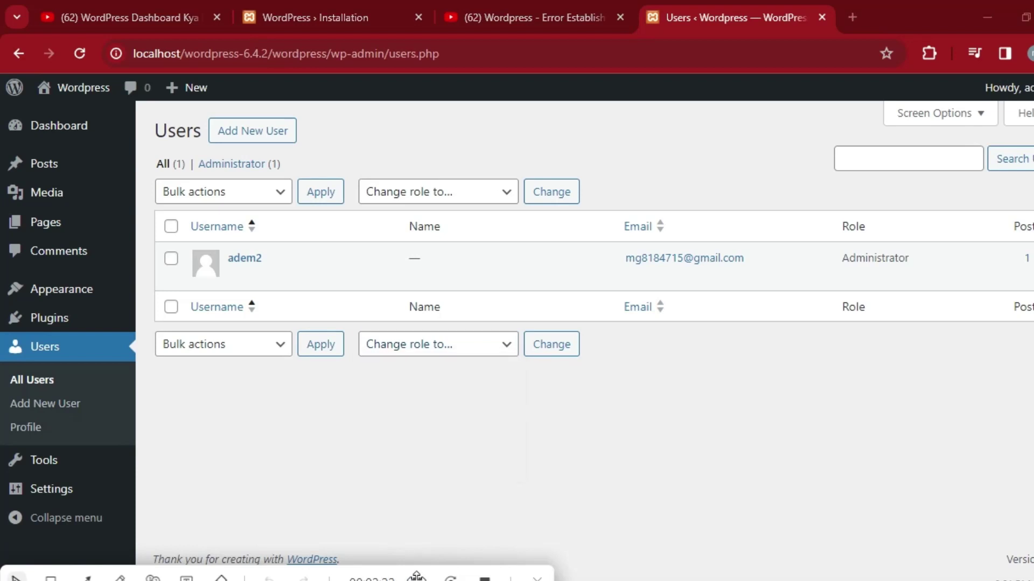
{"action": "mouse_move", "coordinate": [71, 470]}
{"action": "mouse_move", "coordinate": [76, 496]}
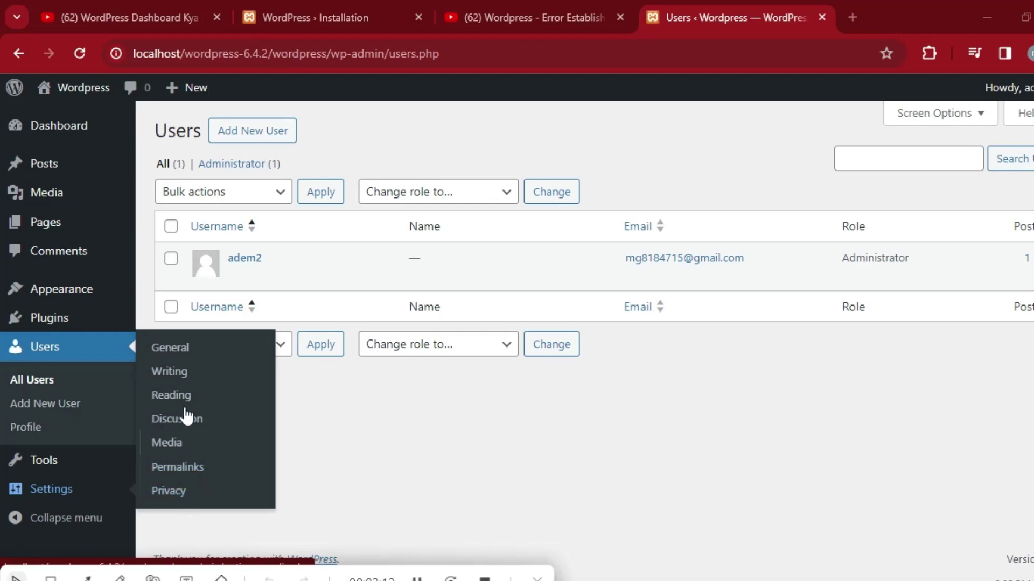
Open Settings > Permalinks, glance at Writing settings, then return to and reload Permalinks.
{"action": "left_click", "coordinate": [190, 469]}
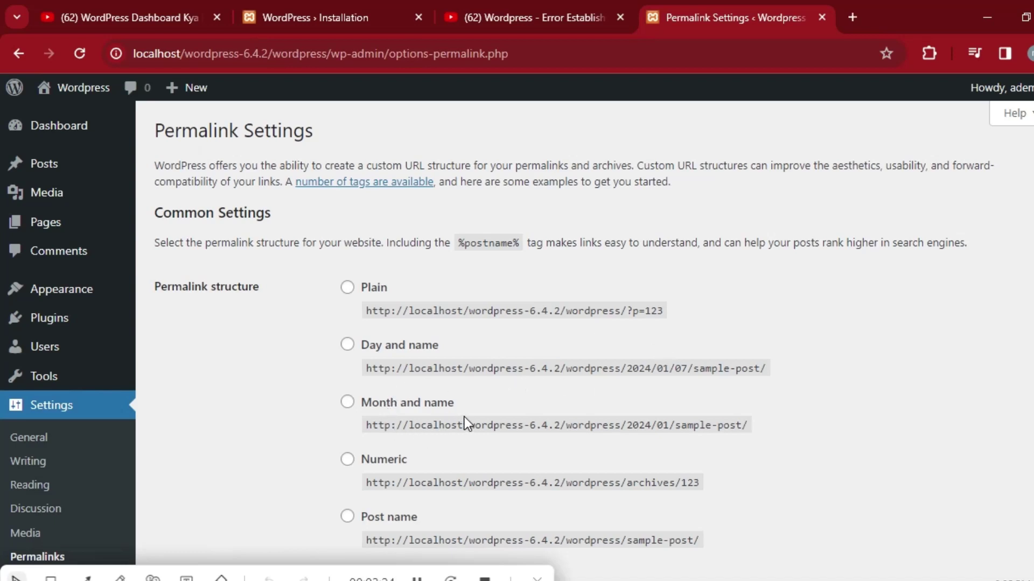
{"action": "left_click", "coordinate": [39, 468]}
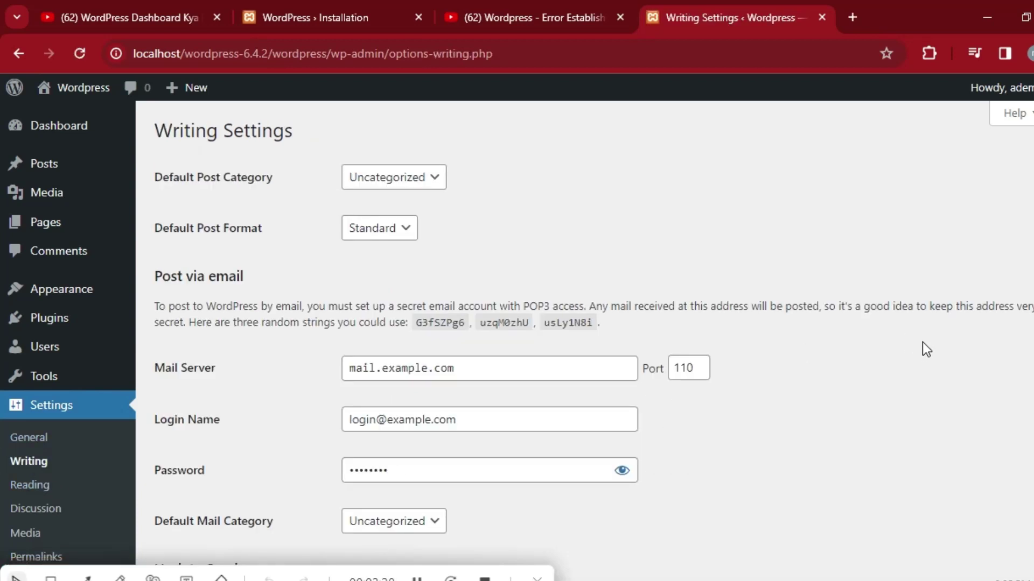
{"action": "scroll", "coordinate": [1, 200], "scroll_direction": "down", "scroll_amount": 5}
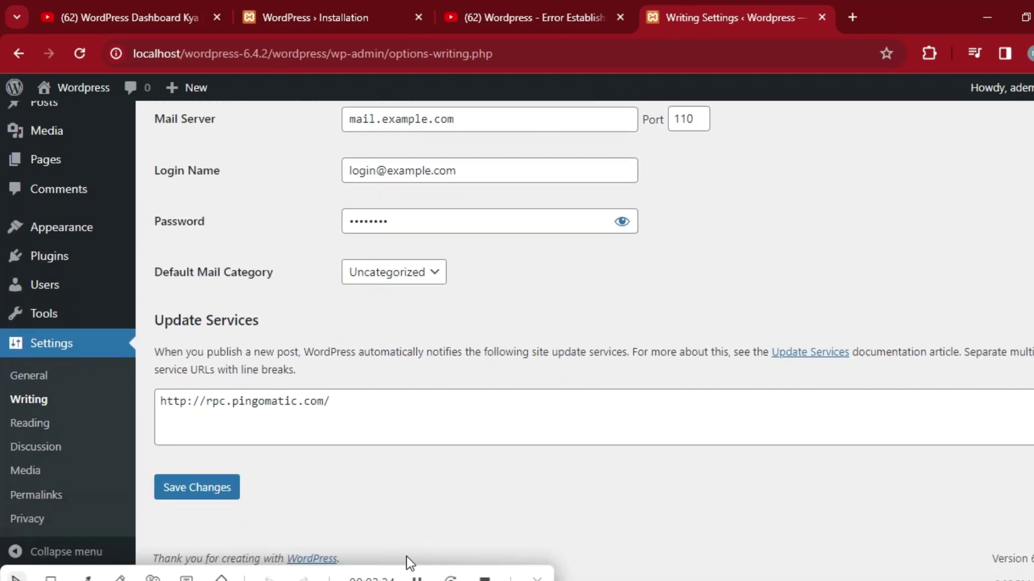
{"action": "left_click", "coordinate": [67, 503]}
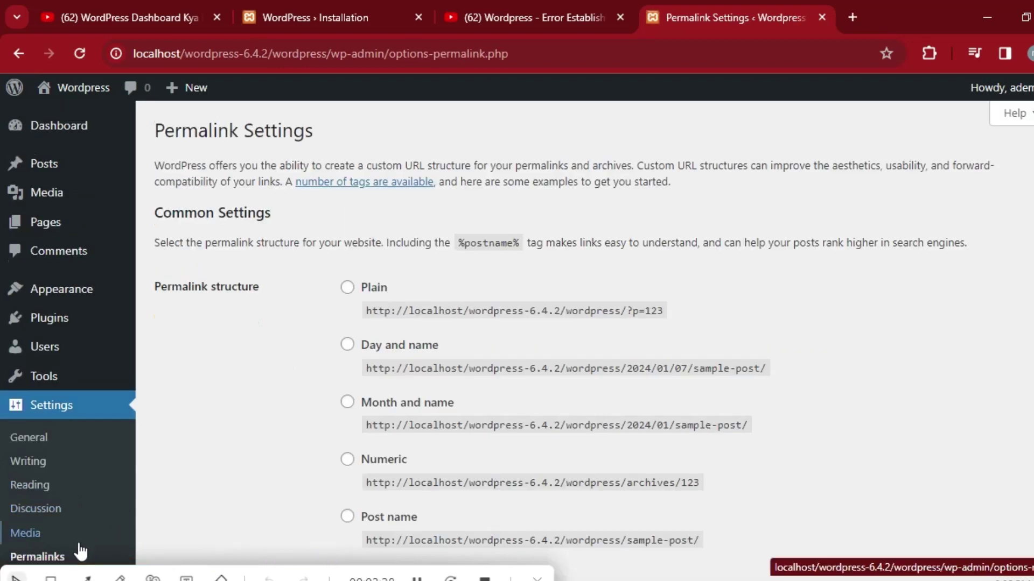
{"action": "left_click", "coordinate": [52, 563]}
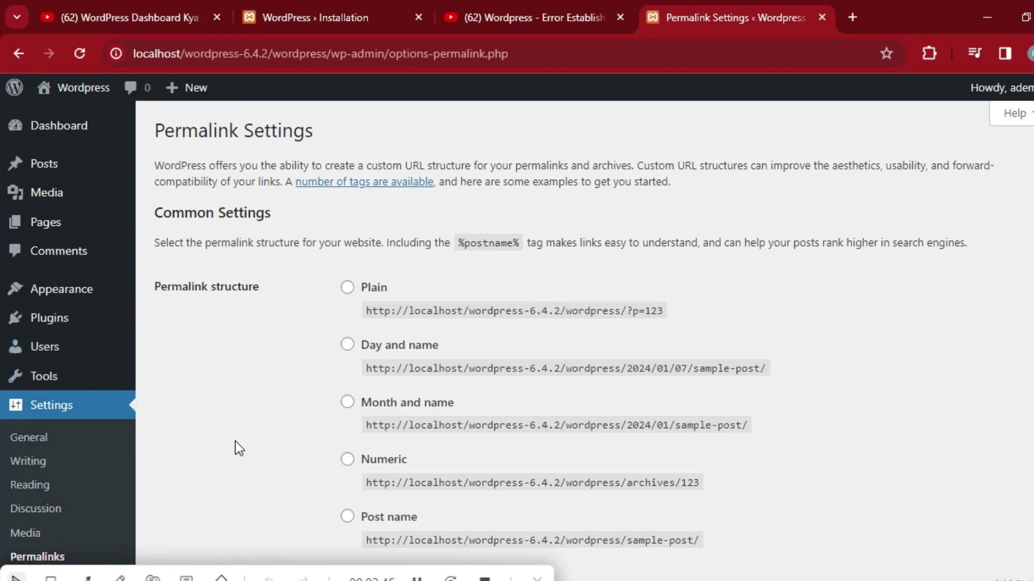
{"action": "scroll", "coordinate": [2, 207], "scroll_direction": "down", "scroll_amount": 8}
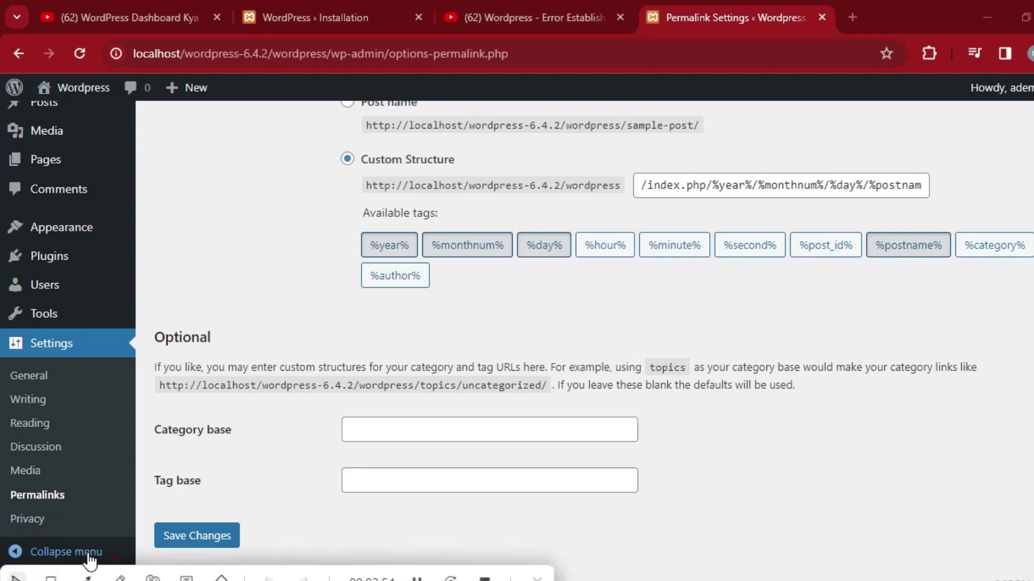
Collapse and re-expand the admin sidebar, then close the extra error-video browser tab.
{"action": "left_click", "coordinate": [14, 551]}
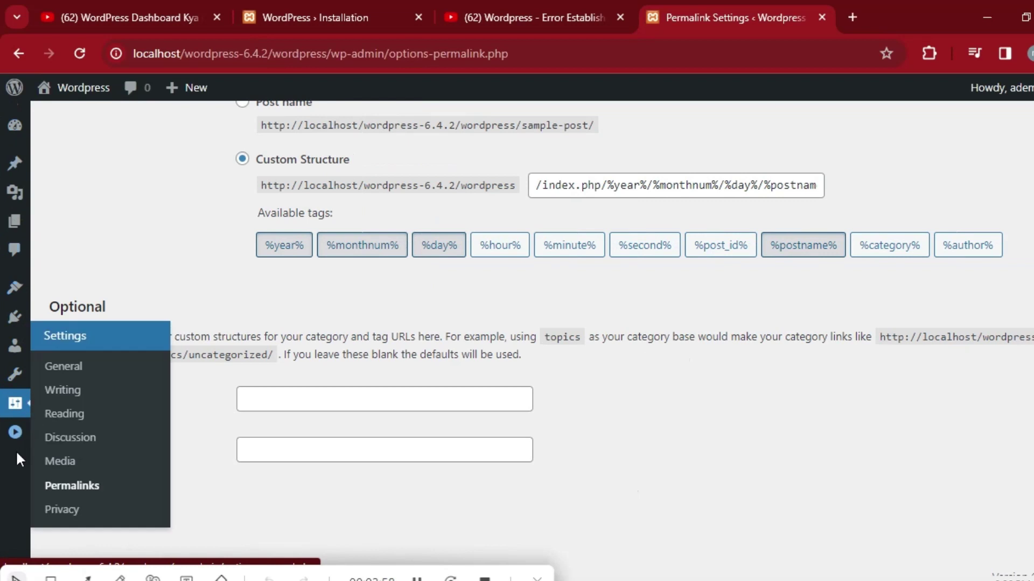
{"action": "left_click", "coordinate": [14, 433]}
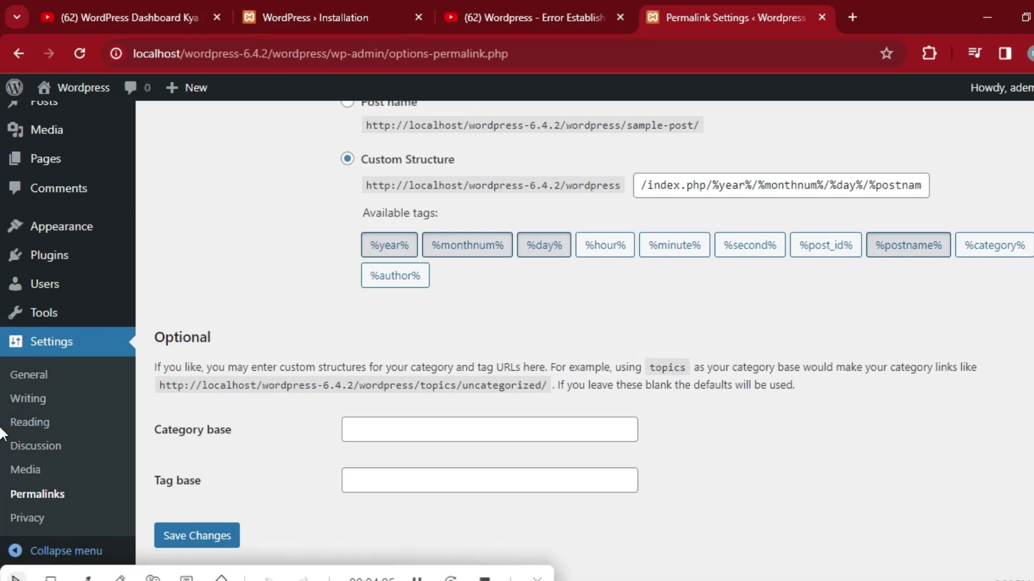
{"action": "scroll", "coordinate": [1, 434], "scroll_direction": "up", "scroll_amount": 8}
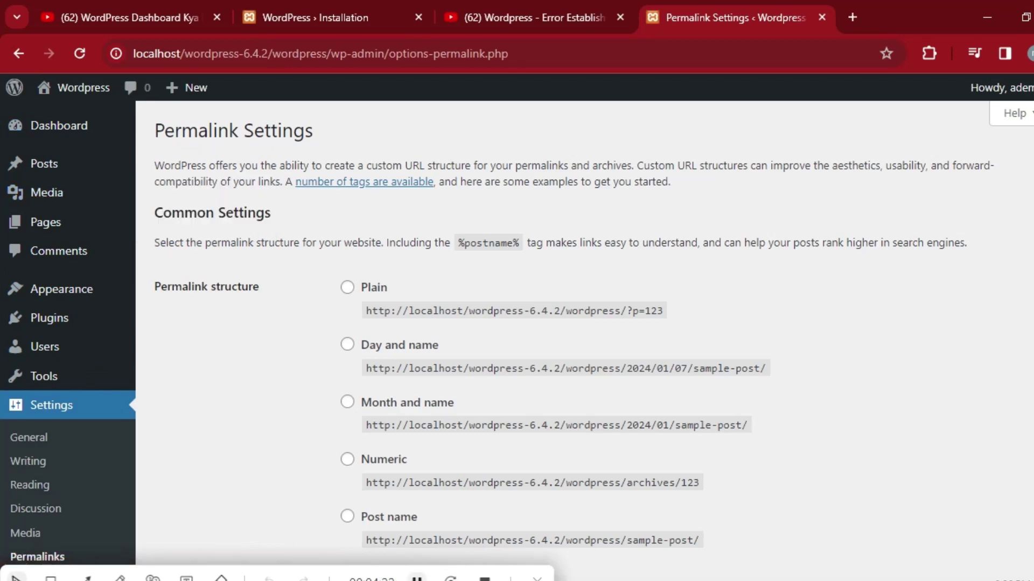
{"action": "left_click", "coordinate": [620, 17]}
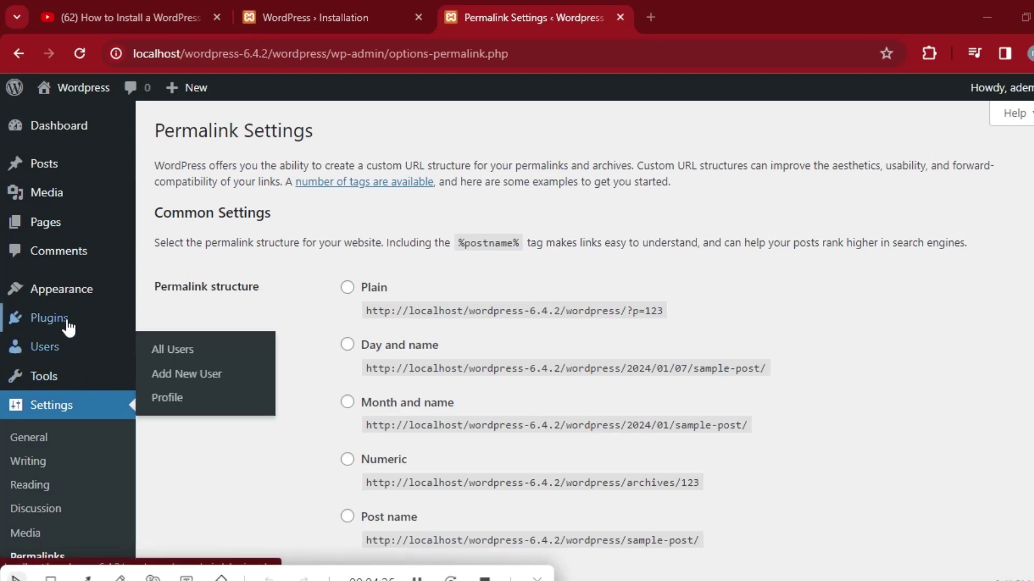
{"action": "mouse_move", "coordinate": [67, 325]}
{"action": "mouse_move", "coordinate": [76, 300]}
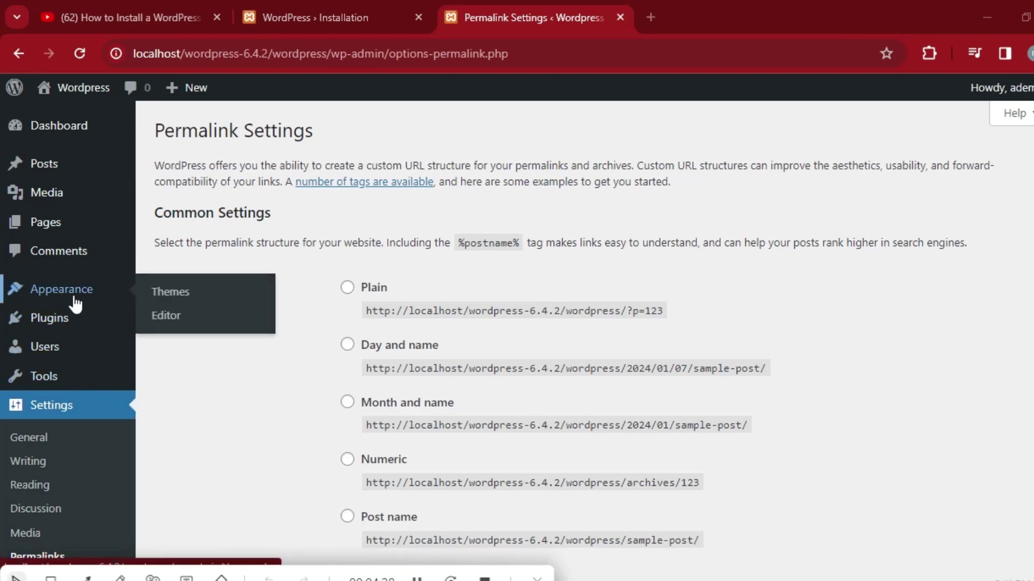
{"action": "left_click", "coordinate": [172, 293]}
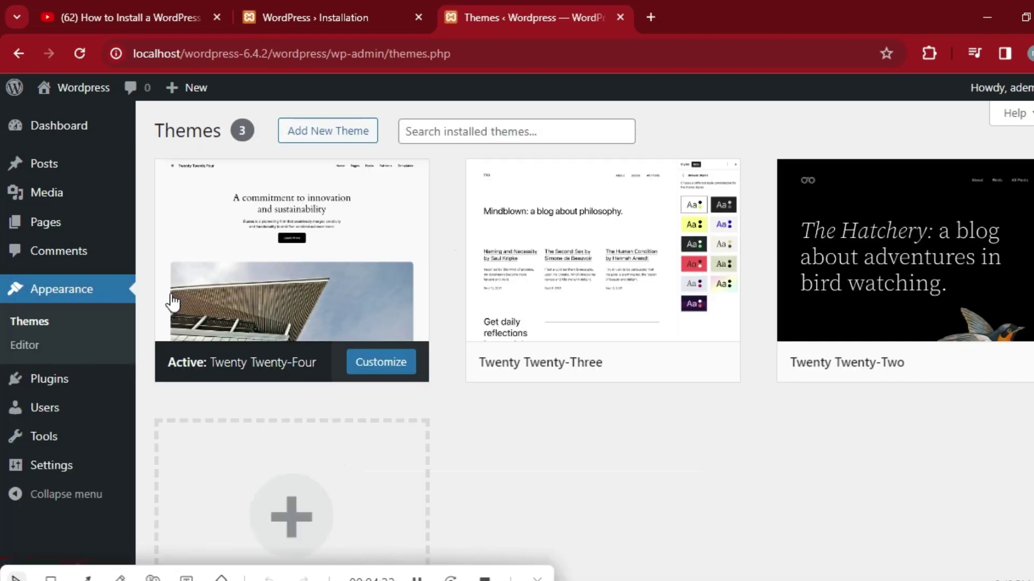
{"action": "left_click", "coordinate": [342, 141]}
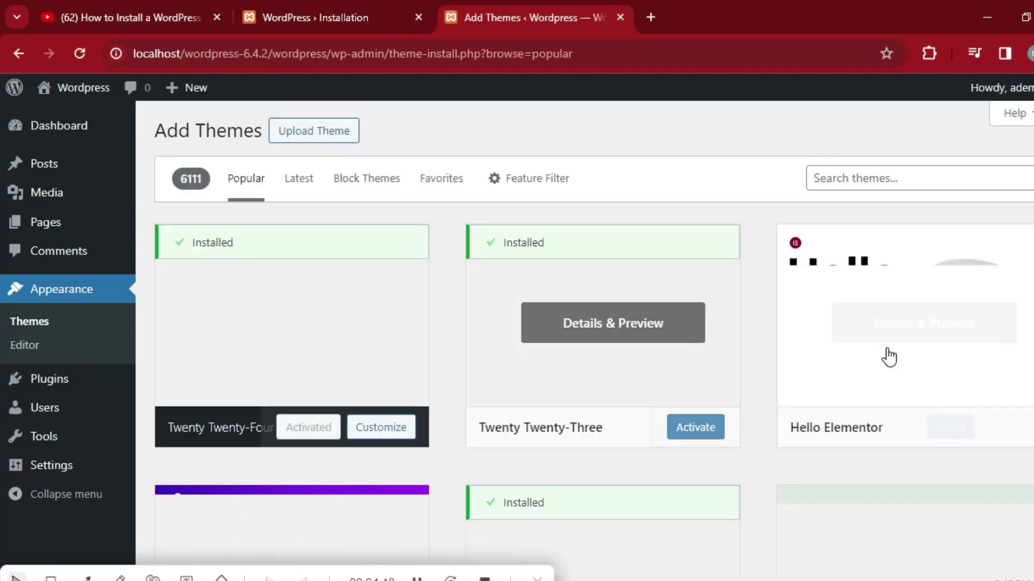
{"action": "scroll", "coordinate": [2, 194], "scroll_direction": "down", "scroll_amount": 4}
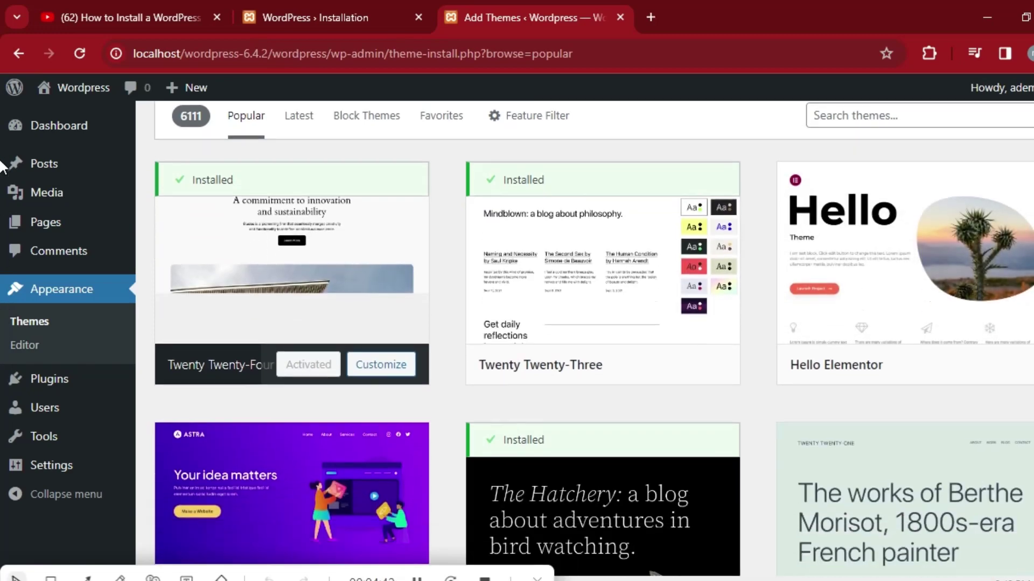
{"action": "scroll", "coordinate": [3, 204], "scroll_direction": "down", "scroll_amount": 20}
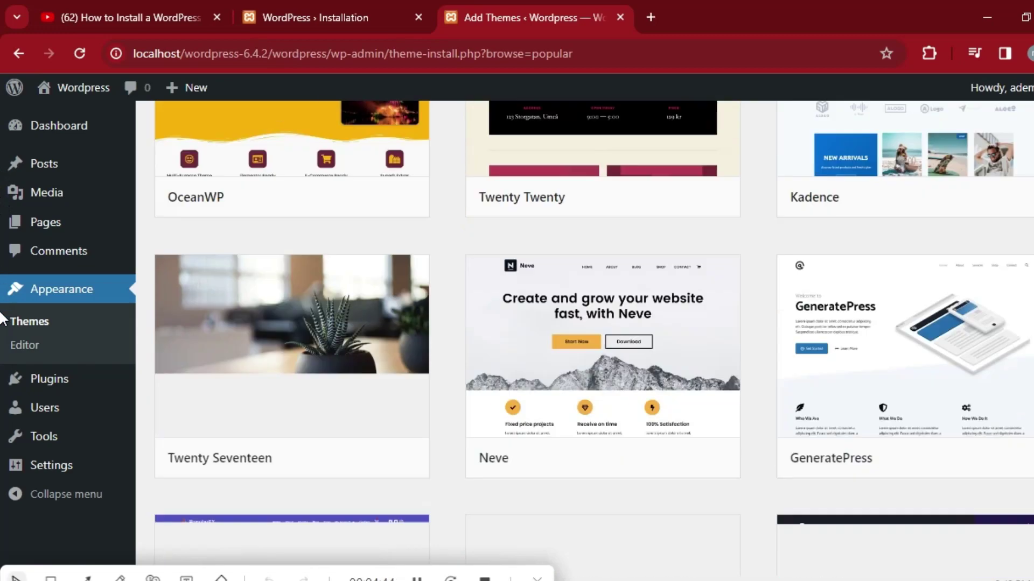
{"action": "scroll", "coordinate": [2, 464], "scroll_direction": "down", "scroll_amount": 15}
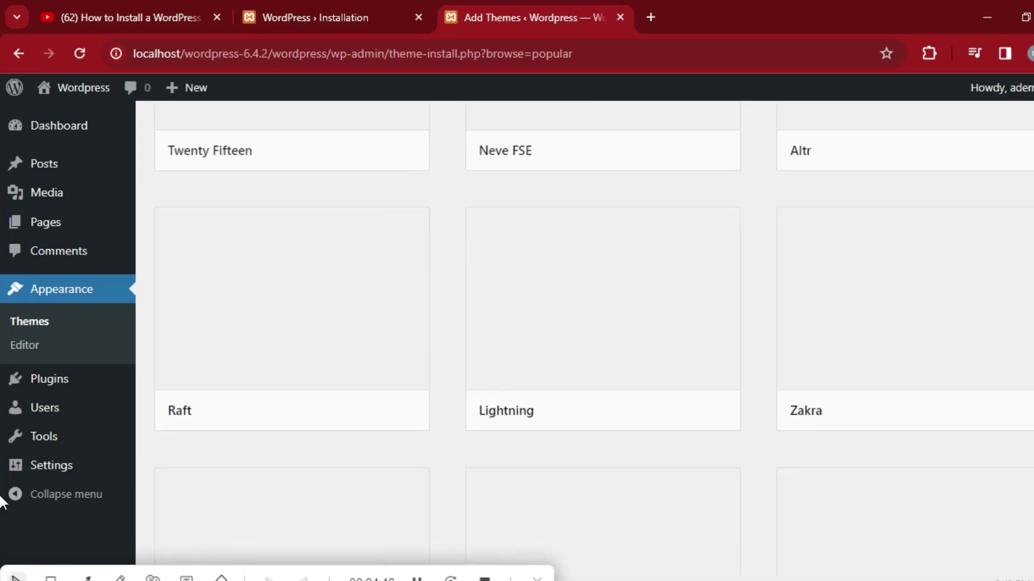
{"action": "scroll", "coordinate": [2, 347], "scroll_direction": "down", "scroll_amount": 8}
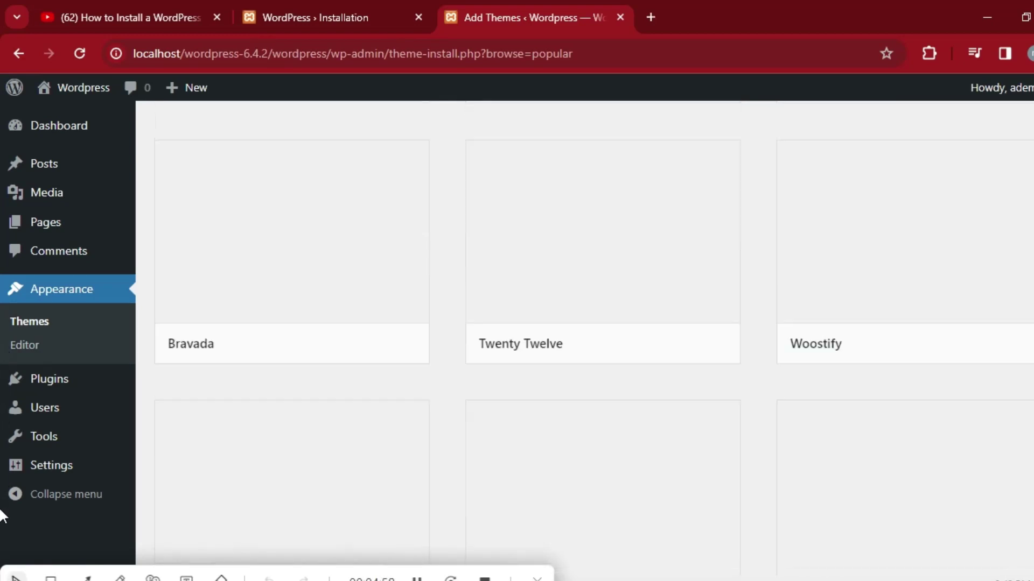
{"action": "scroll", "coordinate": [1, 509], "scroll_direction": "up", "scroll_amount": 2}
{"action": "scroll", "coordinate": [3, 323], "scroll_direction": "up", "scroll_amount": 20}
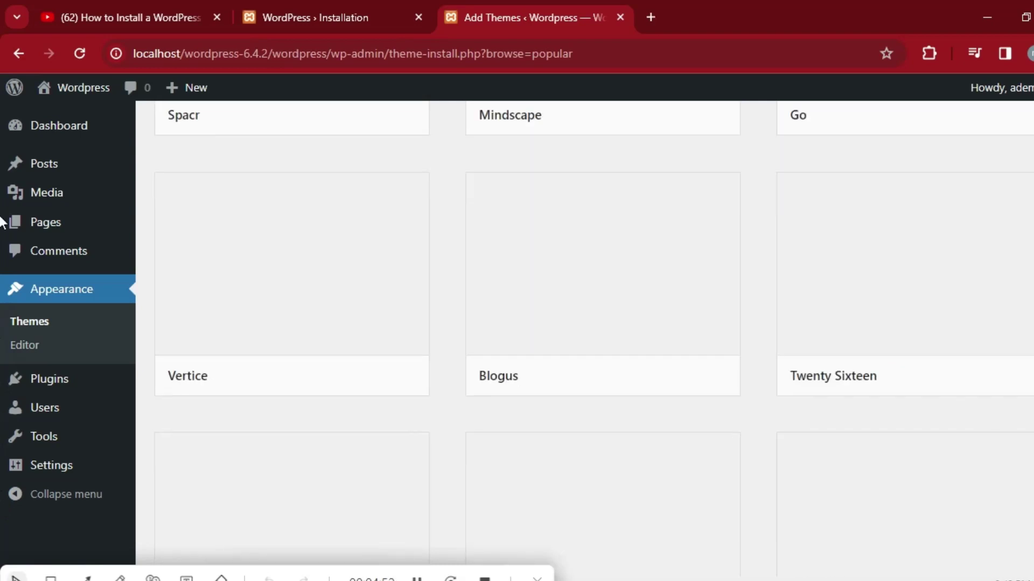
{"action": "scroll", "coordinate": [7, 194], "scroll_direction": "down", "scroll_amount": 8}
{"action": "scroll", "coordinate": [2, 242], "scroll_direction": "down", "scroll_amount": 17}
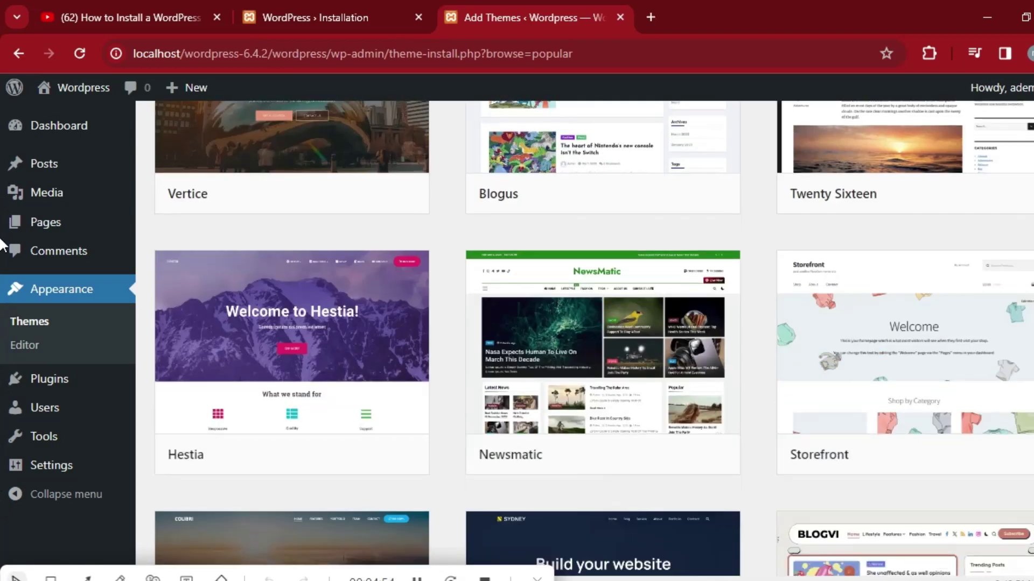
{"action": "scroll", "coordinate": [2, 283], "scroll_direction": "down", "scroll_amount": 5}
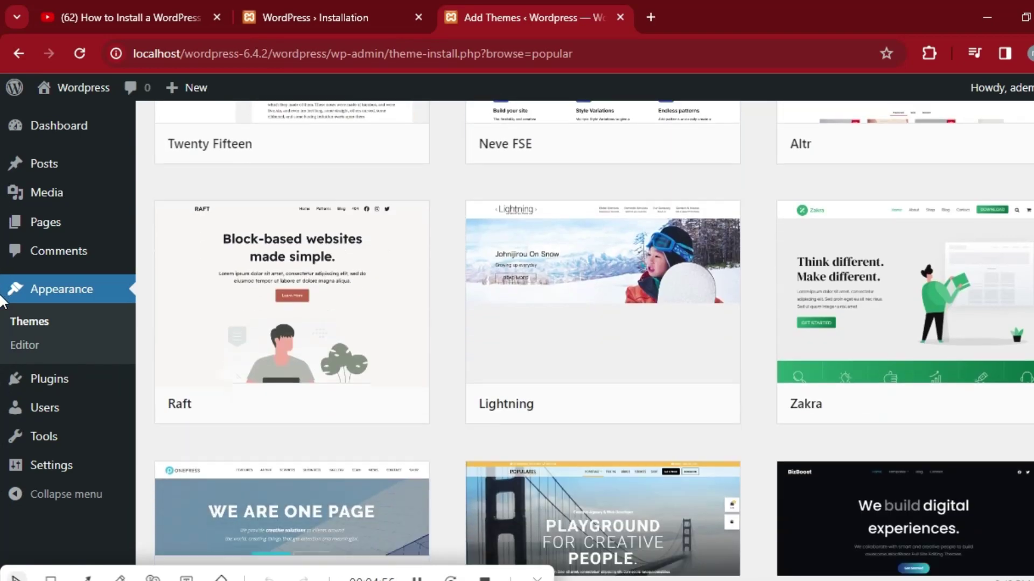
{"action": "scroll", "coordinate": [3, 315], "scroll_direction": "down", "scroll_amount": 3}
{"action": "scroll", "coordinate": [2, 334], "scroll_direction": "down", "scroll_amount": 4}
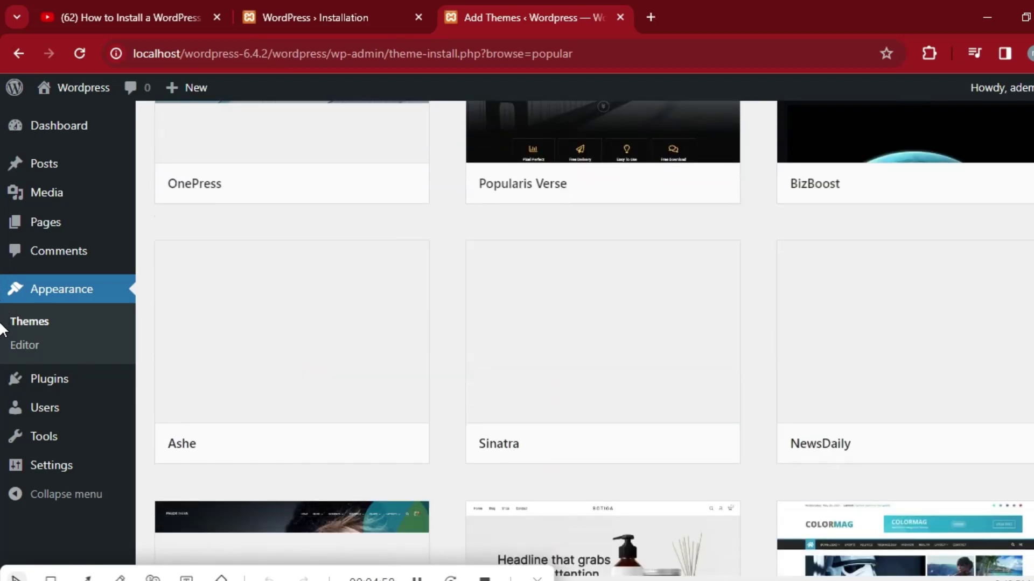
{"action": "scroll", "coordinate": [1, 344], "scroll_direction": "down", "scroll_amount": 6}
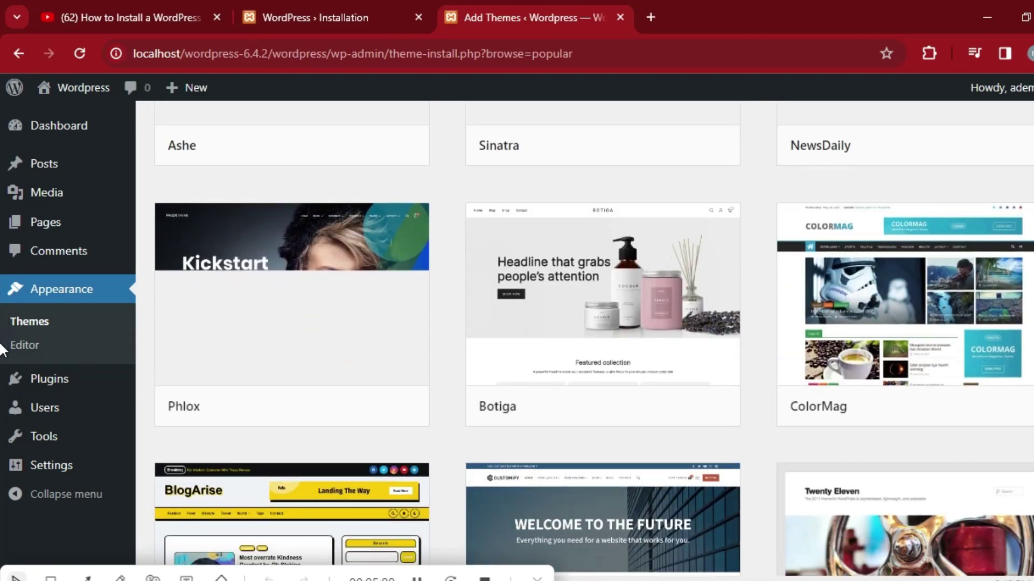
{"action": "scroll", "coordinate": [2, 366], "scroll_direction": "down", "scroll_amount": 11}
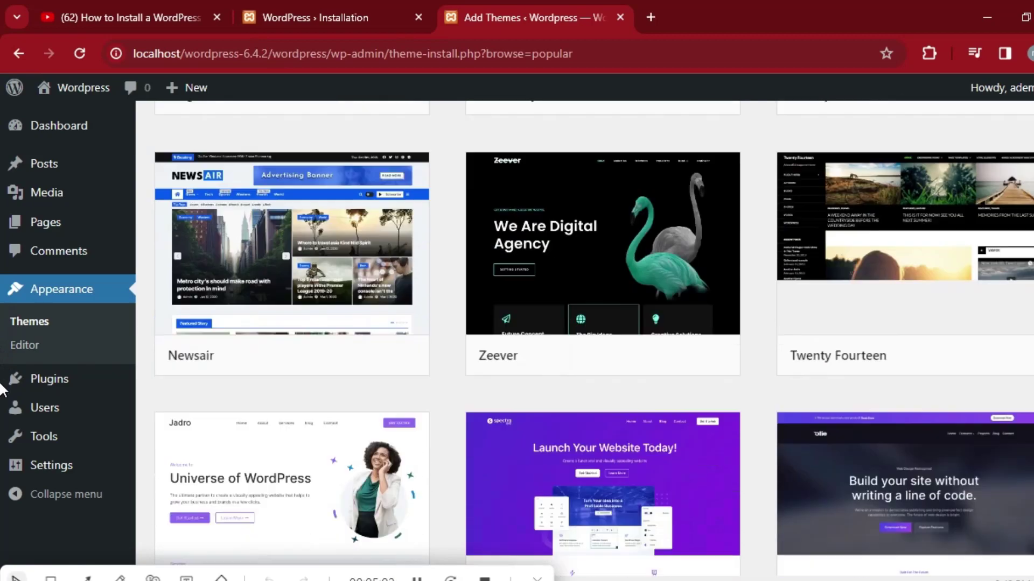
{"action": "scroll", "coordinate": [2, 408], "scroll_direction": "down", "scroll_amount": 7}
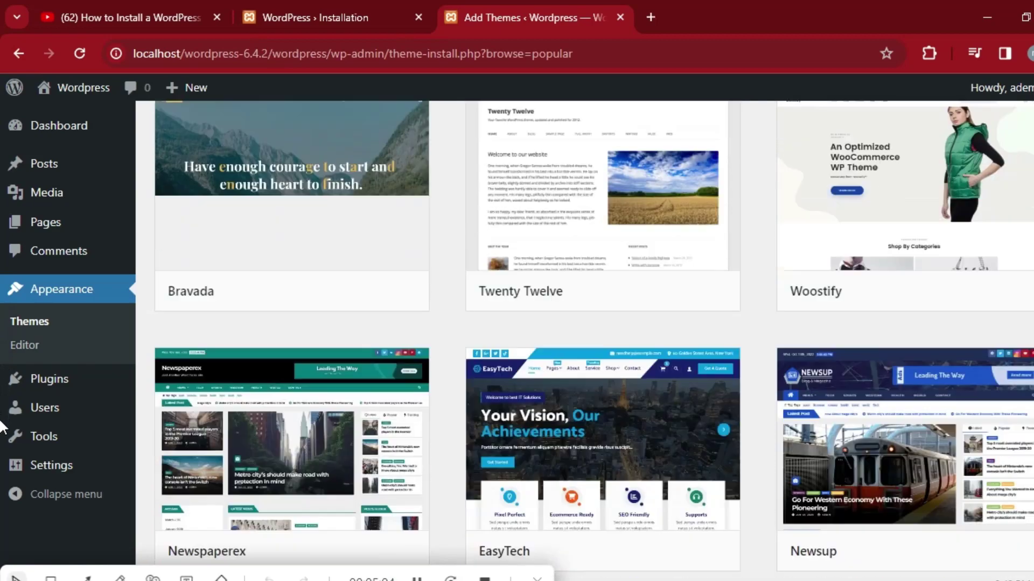
{"action": "scroll", "coordinate": [2, 430], "scroll_direction": "up", "scroll_amount": 20}
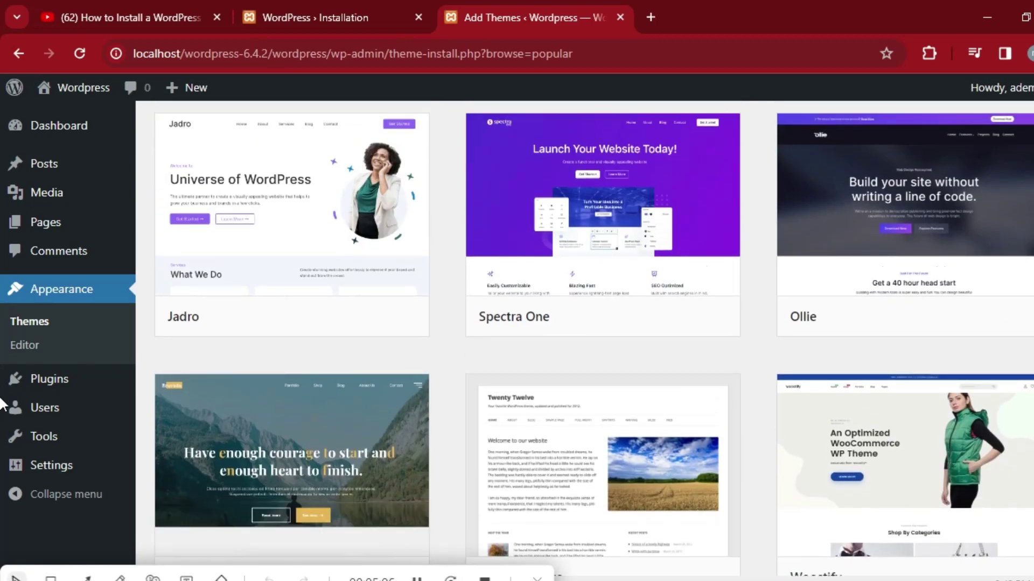
{"action": "scroll", "coordinate": [2, 323], "scroll_direction": "up", "scroll_amount": 10}
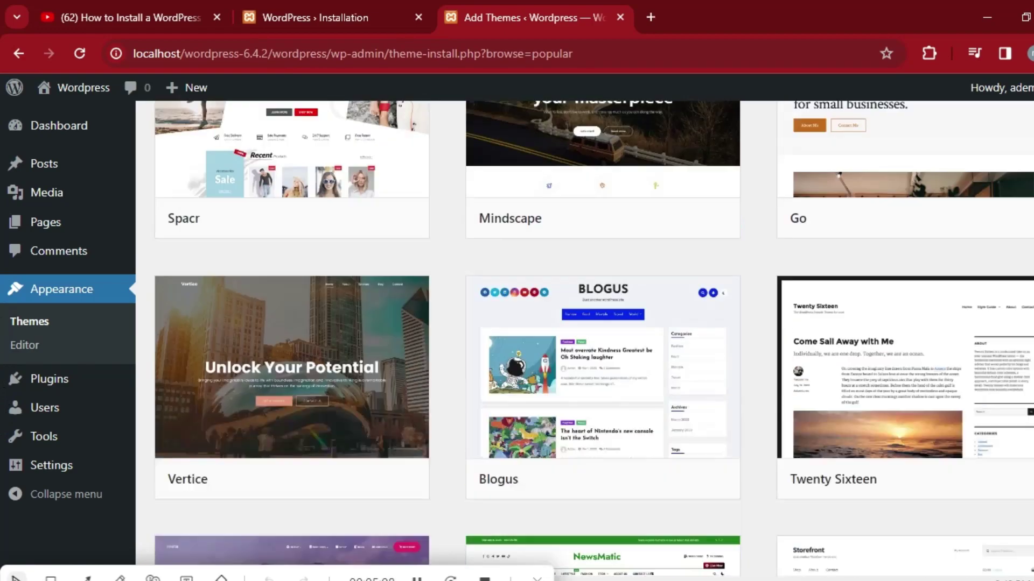
{"action": "scroll", "coordinate": [2, 232], "scroll_direction": "up", "scroll_amount": 10}
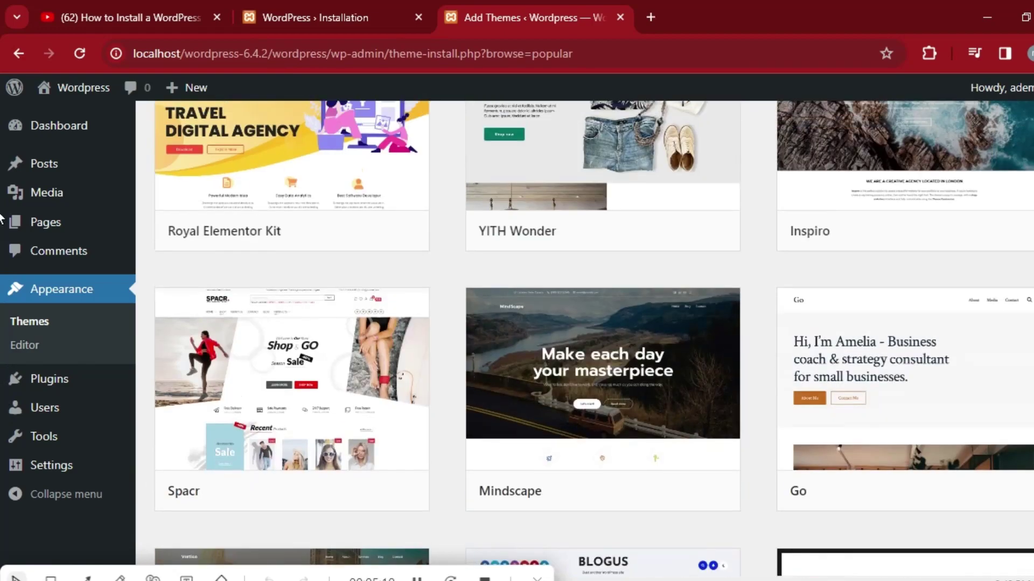
{"action": "scroll", "coordinate": [2, 194], "scroll_direction": "up", "scroll_amount": 3}
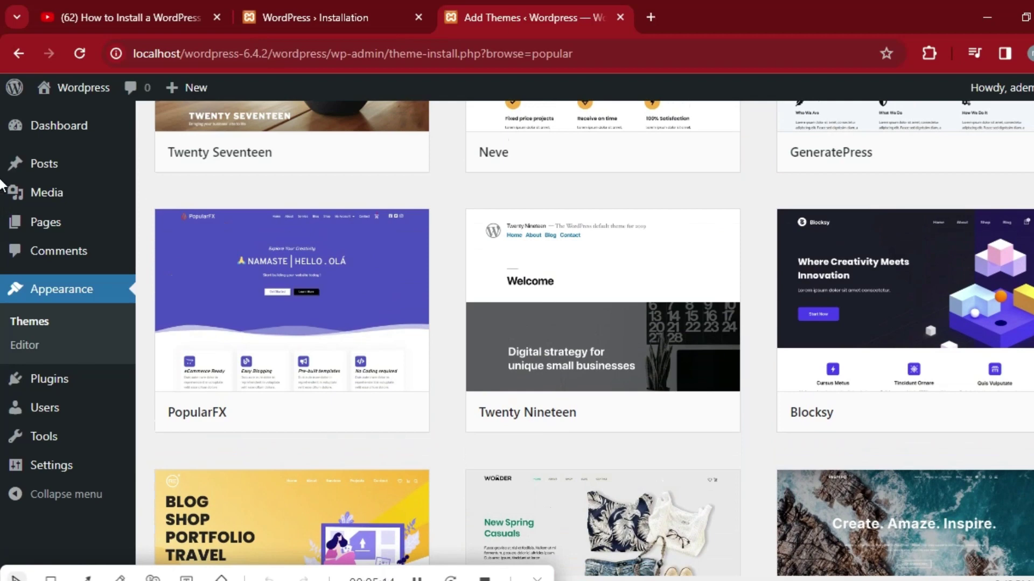
{"action": "scroll", "coordinate": [2, 183], "scroll_direction": "up", "scroll_amount": 15}
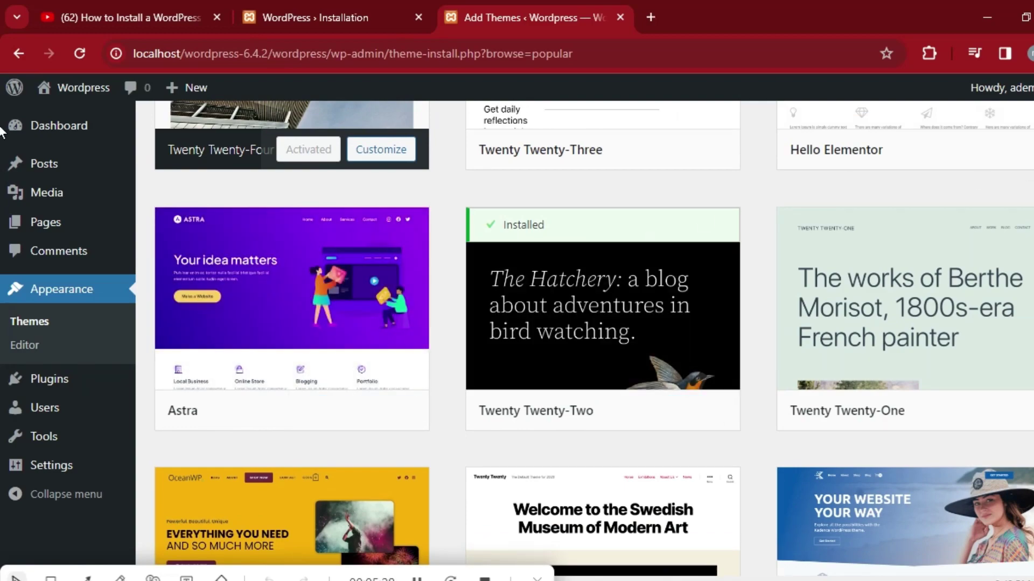
{"action": "scroll", "coordinate": [2, 115], "scroll_direction": "up", "scroll_amount": 5}
{"action": "scroll", "coordinate": [2, 116], "scroll_direction": "down", "scroll_amount": 10}
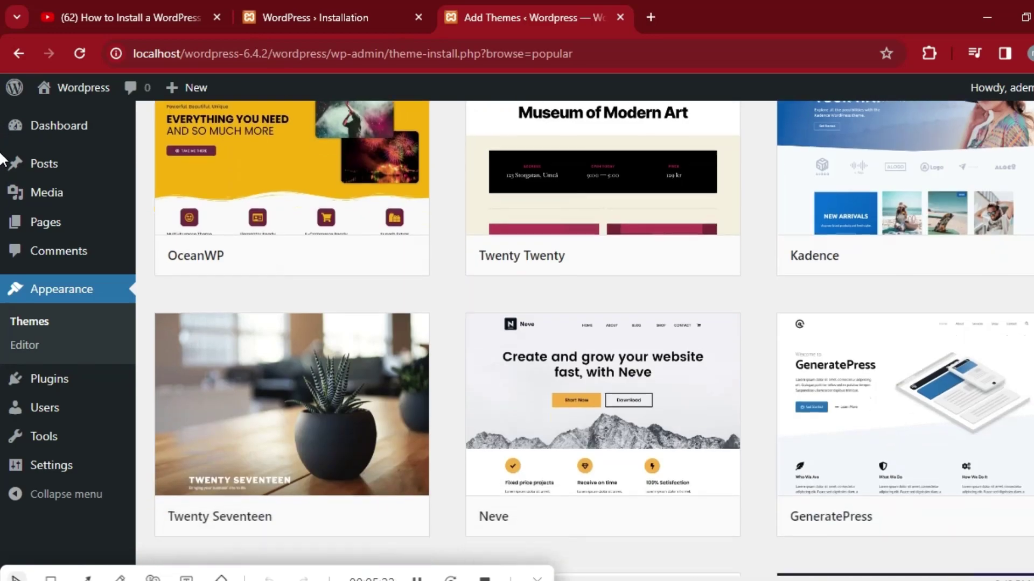
{"action": "scroll", "coordinate": [1, 117], "scroll_direction": "up", "scroll_amount": 8}
{"action": "scroll", "coordinate": [1, 114], "scroll_direction": "up", "scroll_amount": 3}
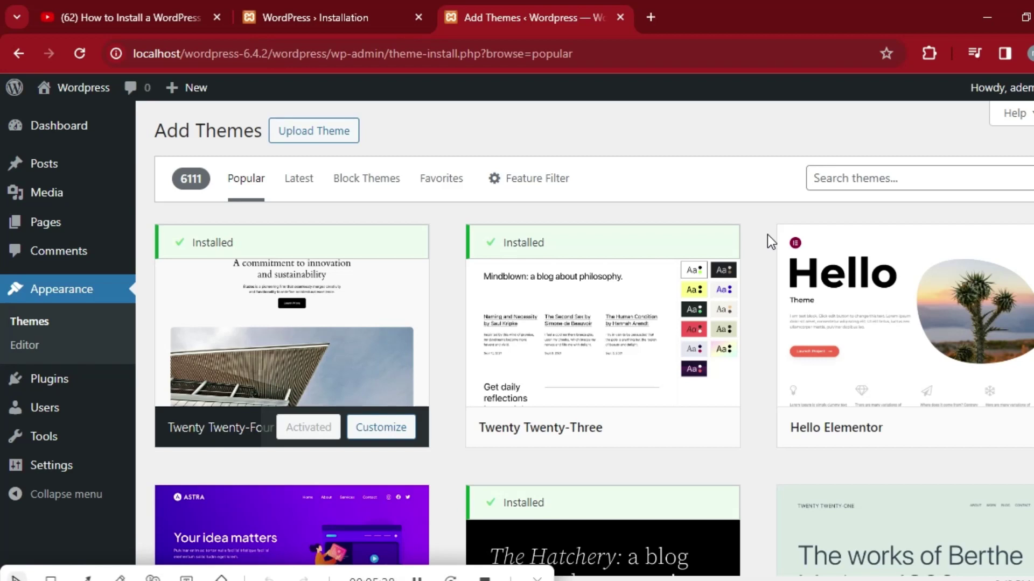
{"action": "mouse_move", "coordinate": [717, 270]}
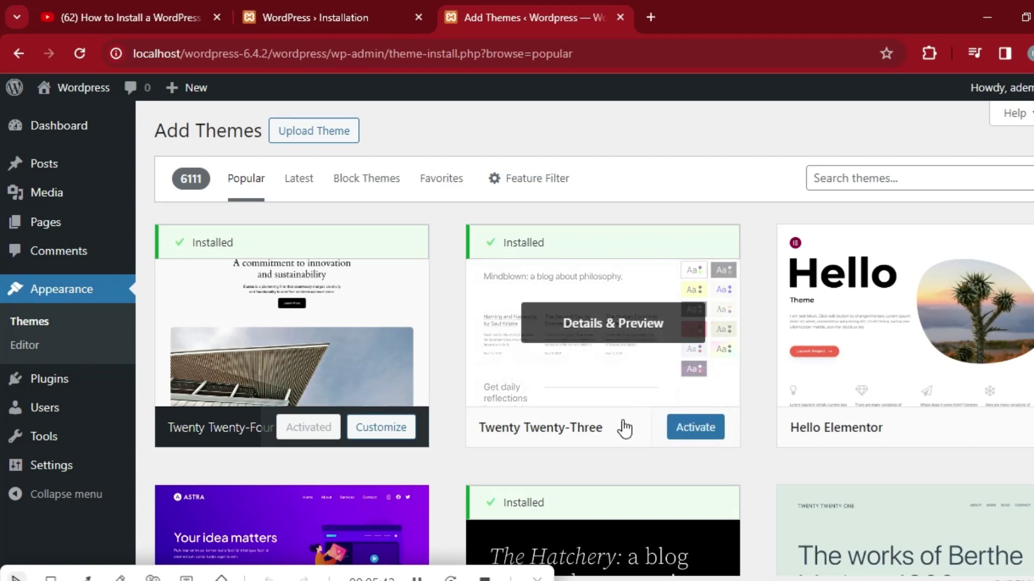
Review Moral Magazine's Details & Preview panel, then close it to return to the theme results.
{"action": "mouse_move", "coordinate": [526, 371]}
{"action": "left_click", "coordinate": [429, 575]}
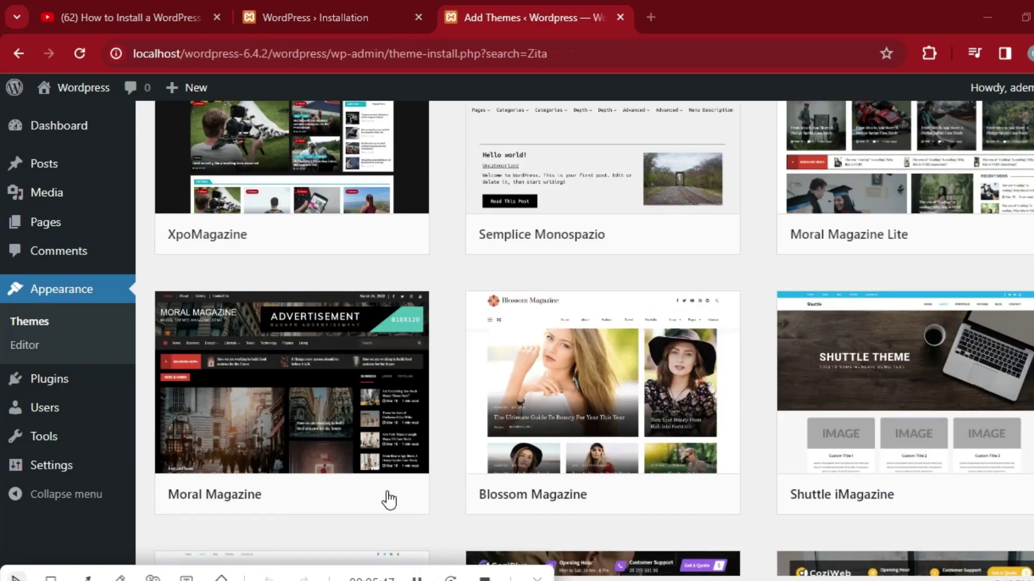
{"action": "mouse_move", "coordinate": [346, 431]}
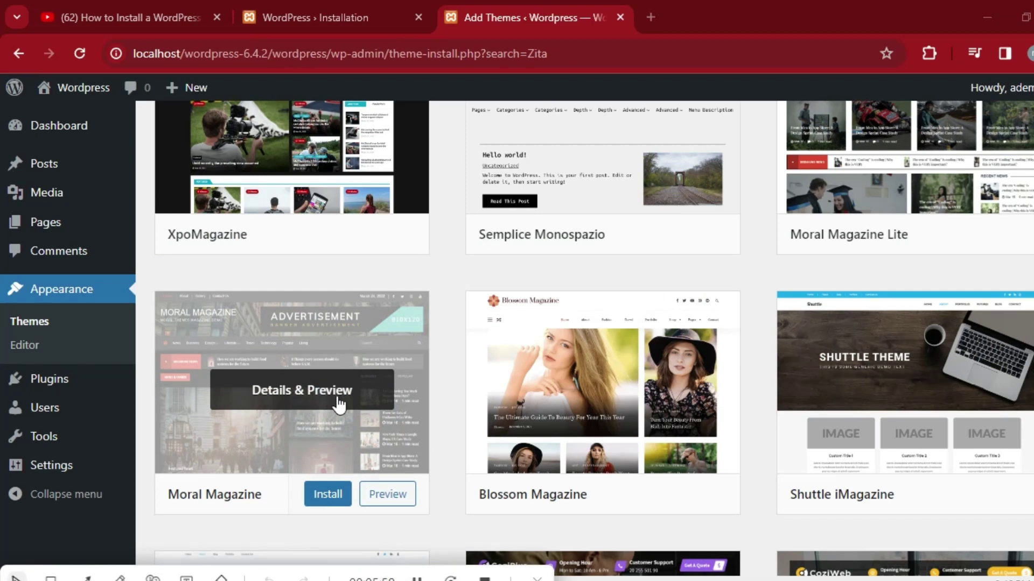
{"action": "left_click", "coordinate": [313, 388]}
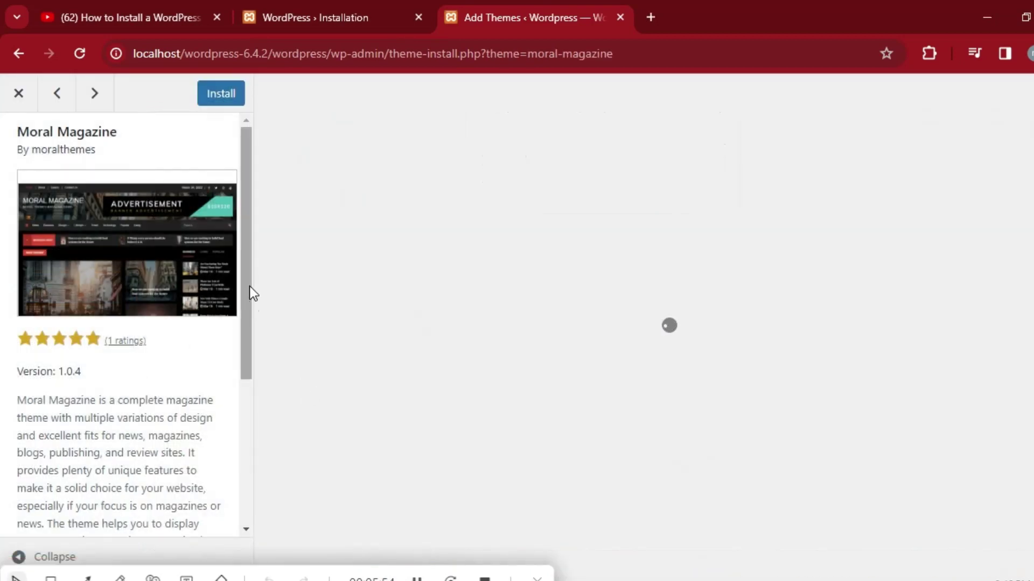
{"action": "mouse_move", "coordinate": [246, 283]}
{"action": "left_mouse_down"}
{"action": "mouse_move", "coordinate": [246, 420]}
{"action": "mouse_move", "coordinate": [263, 277]}
{"action": "left_mouse_up"}
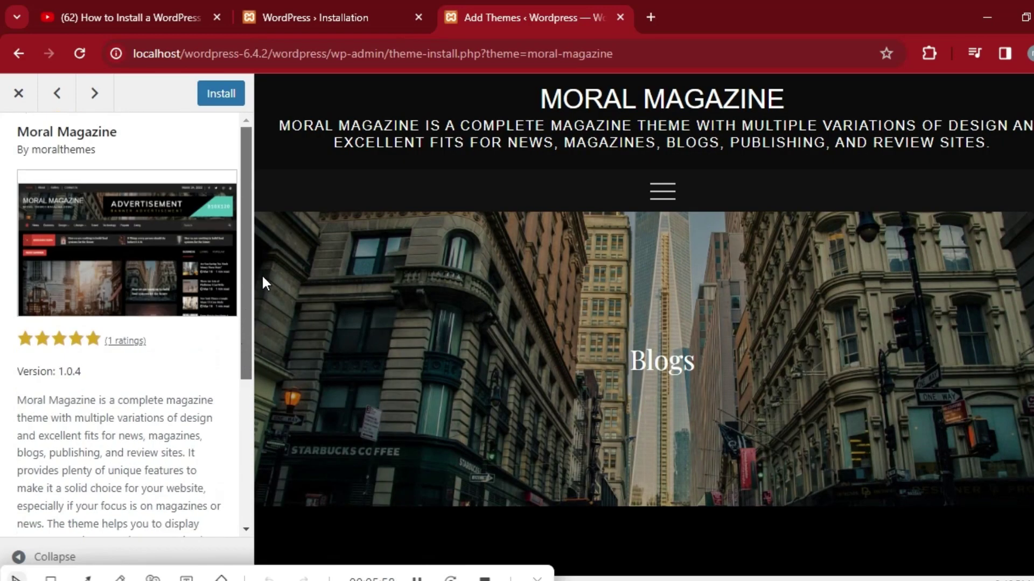
{"action": "left_click", "coordinate": [22, 94]}
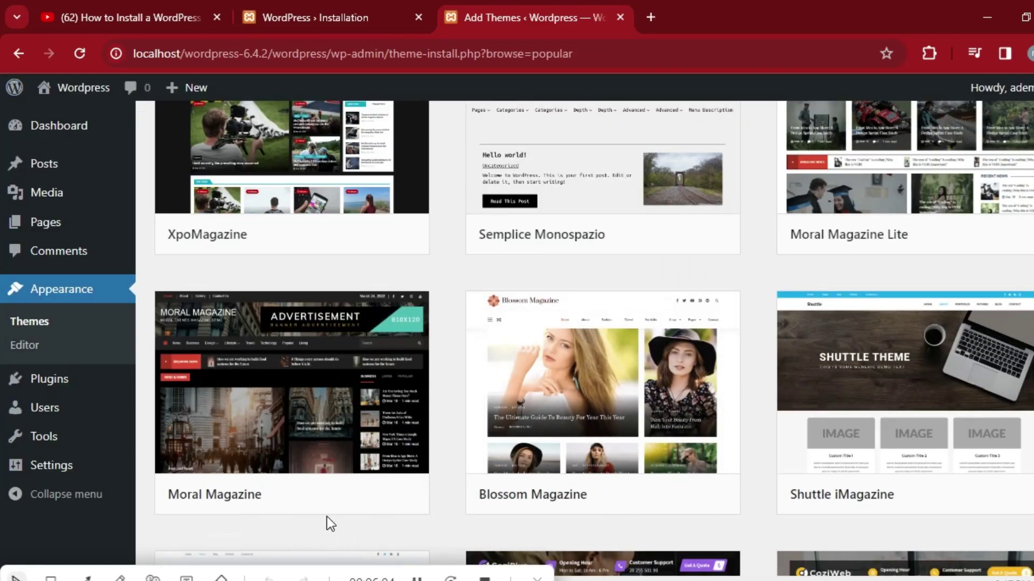
Install Moral Magazine from its theme card and activate it once installation completes.
{"action": "mouse_move", "coordinate": [336, 496]}
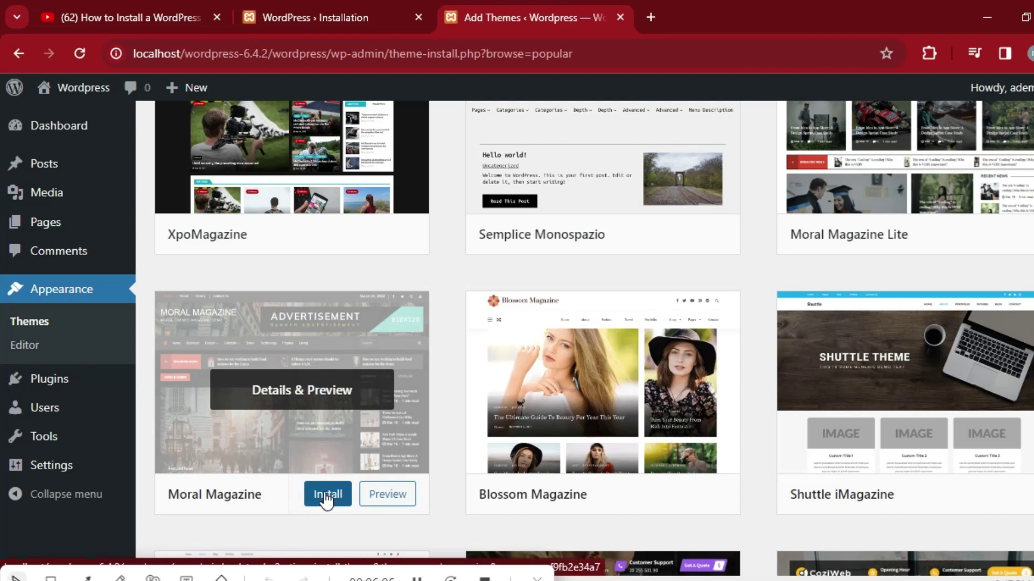
{"action": "left_click", "coordinate": [327, 496]}
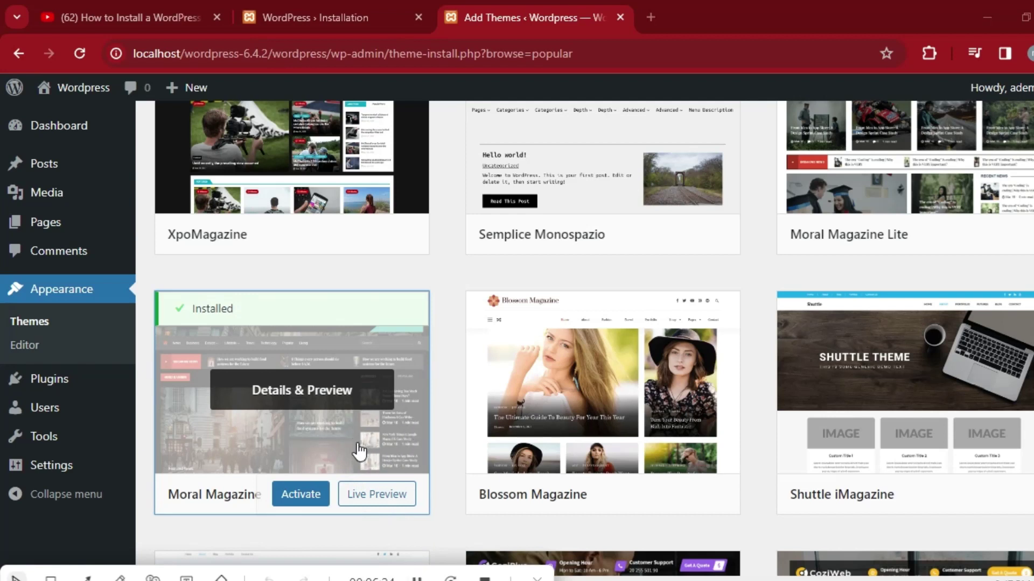
{"action": "left_click", "coordinate": [308, 496]}
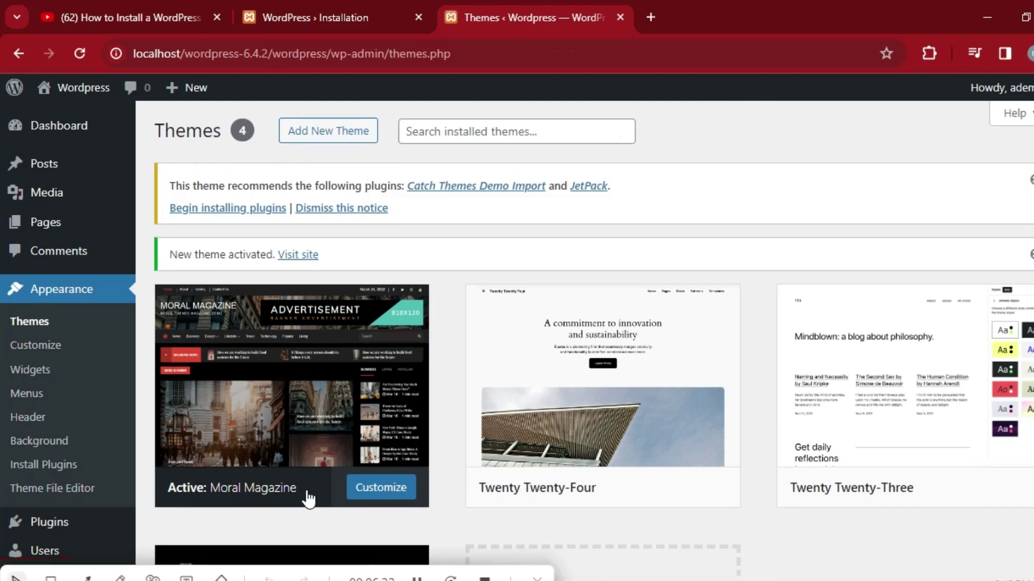
{"action": "mouse_move", "coordinate": [535, 372]}
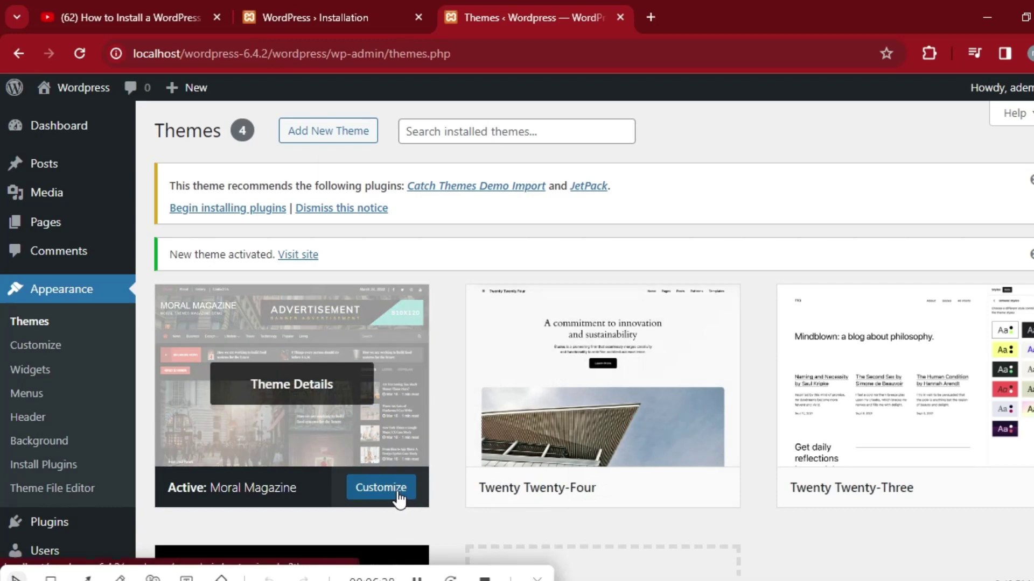
{"action": "mouse_move", "coordinate": [799, 474]}
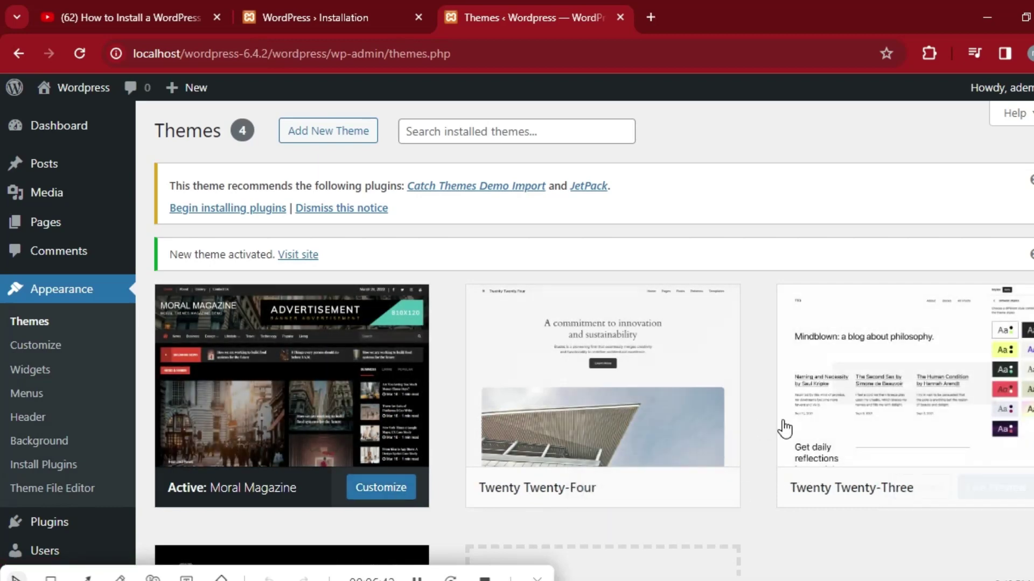
{"action": "scroll", "coordinate": [5, 162], "scroll_direction": "down", "scroll_amount": 3}
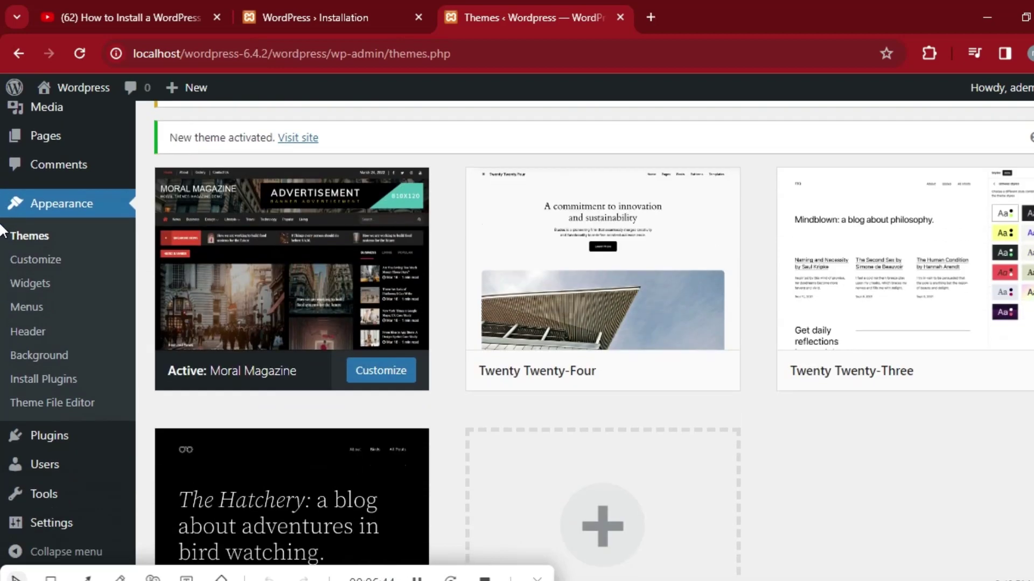
{"action": "scroll", "coordinate": [5, 204], "scroll_direction": "up", "scroll_amount": 1}
{"action": "scroll", "coordinate": [3, 205], "scroll_direction": "up", "scroll_amount": 1}
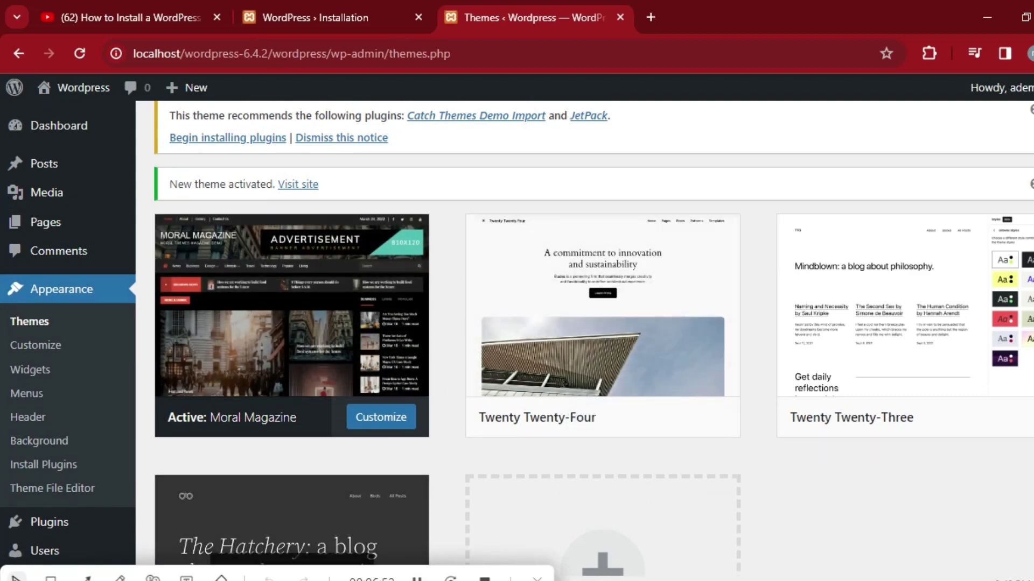
{"action": "mouse_move", "coordinate": [502, 396]}
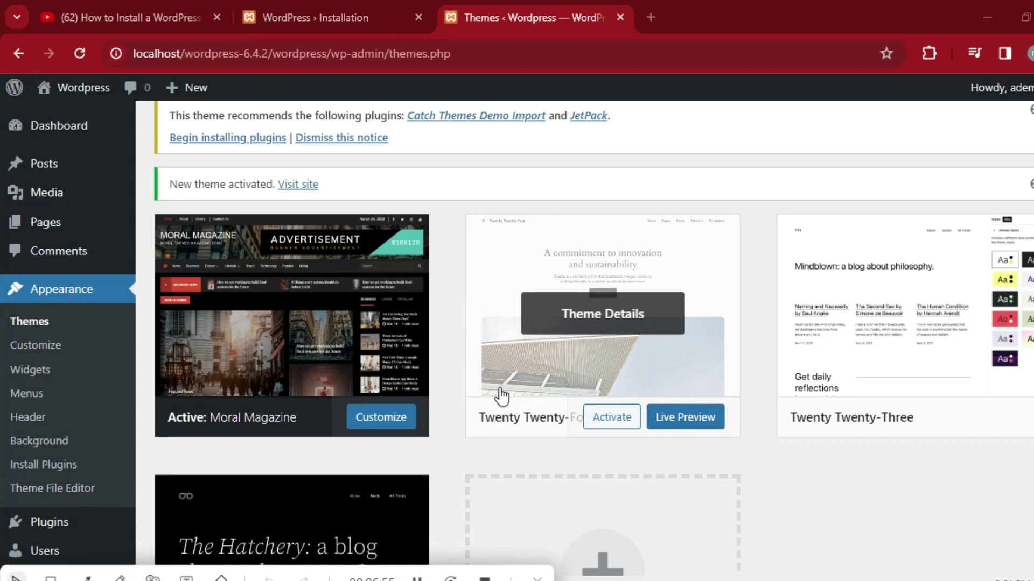
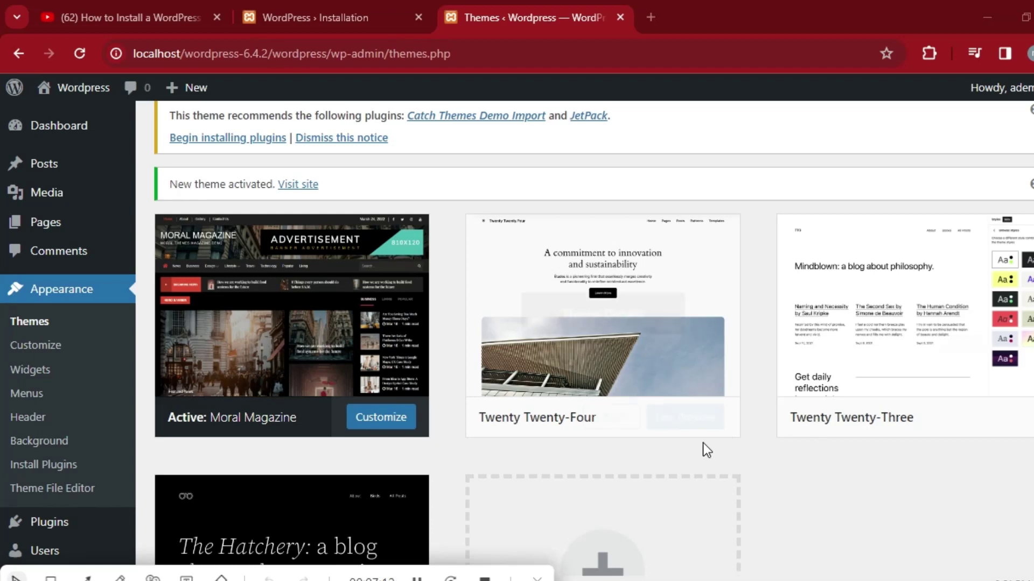
Open a new browser tab and go to google.co.uk.
{"action": "mouse_move", "coordinate": [724, 266]}
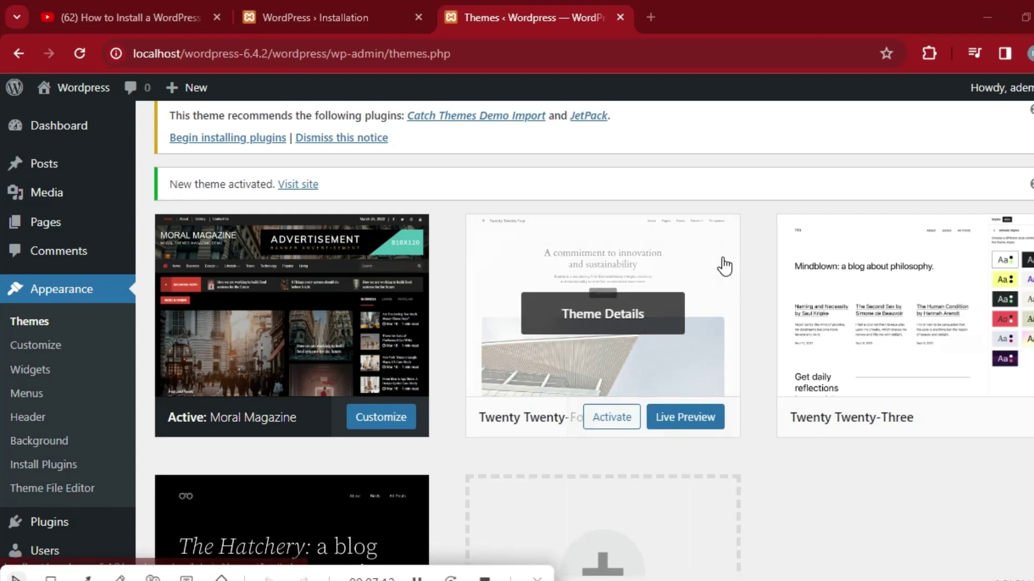
{"action": "left_click", "coordinate": [651, 17]}
{"action": "left_click", "coordinate": [626, 48]}
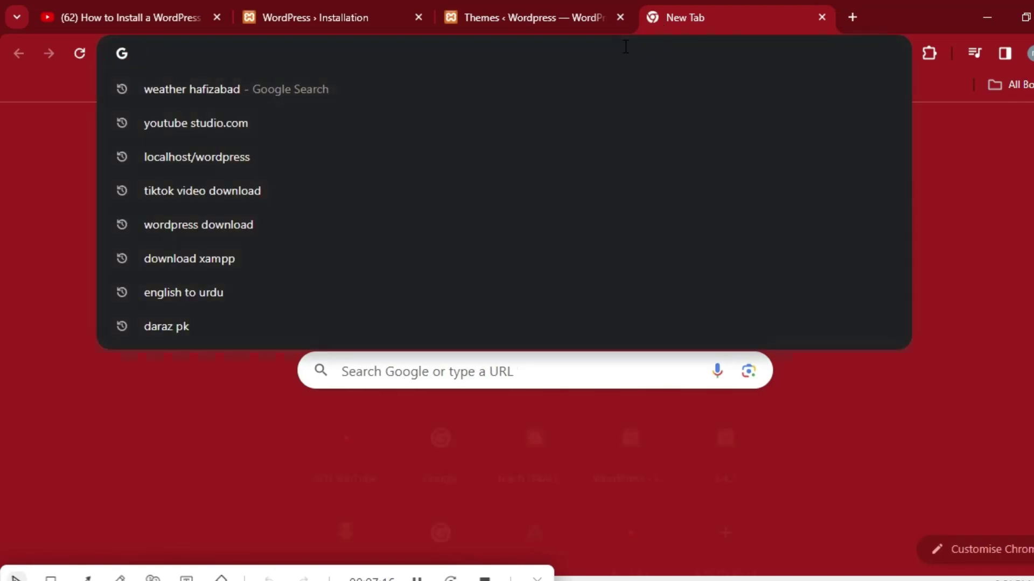
{"action": "type", "text": "google.co.uk"}
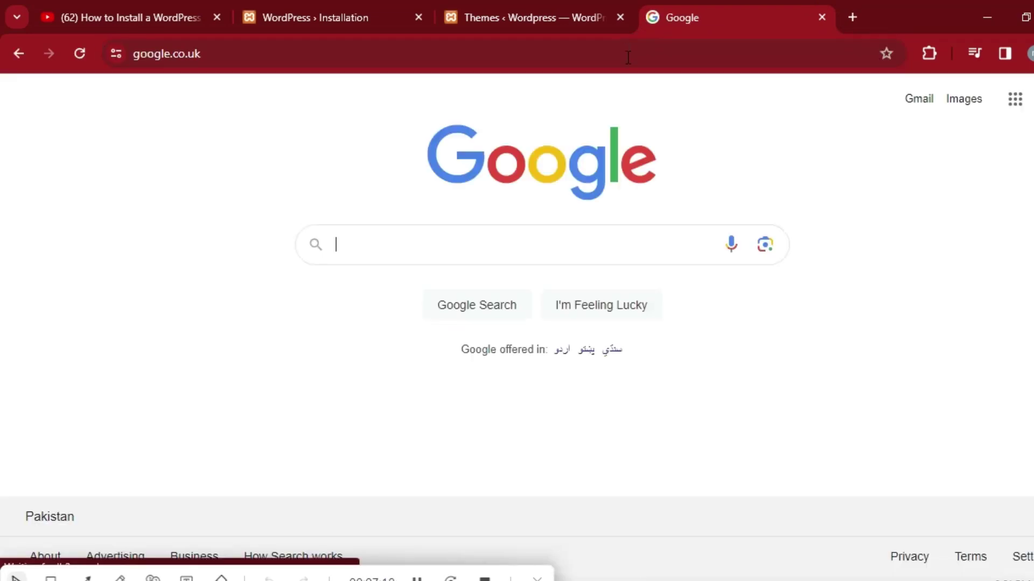
Search Google for 'free website themes' using the suggestion.
{"action": "left_click", "coordinate": [514, 240]}
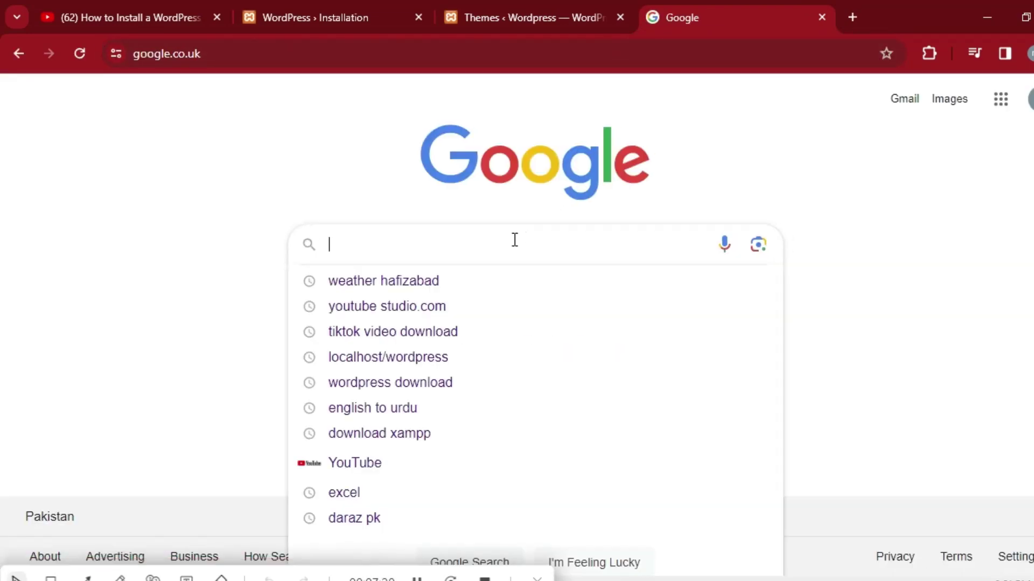
{"action": "type", "text": "free "}
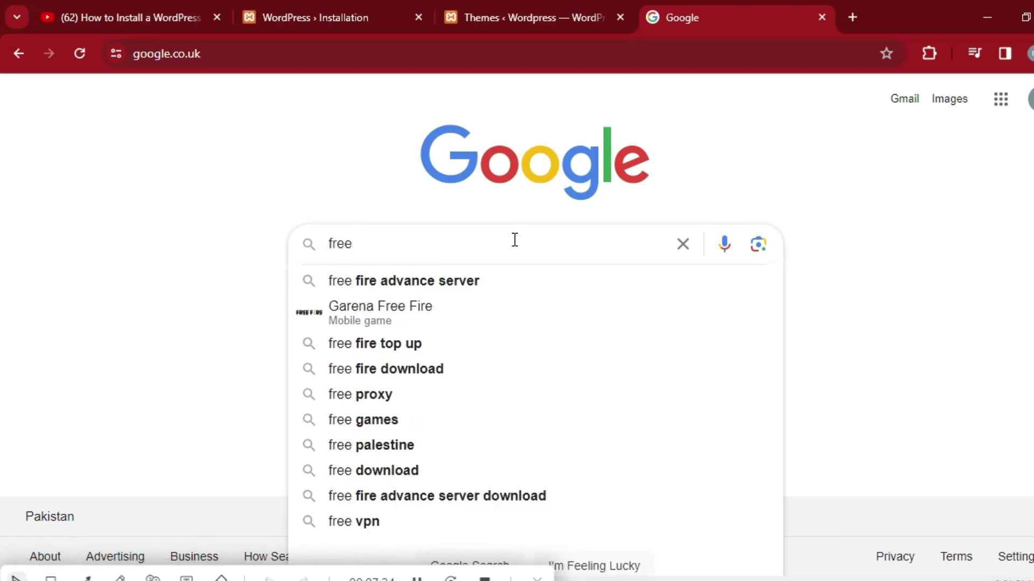
{"action": "type", "text": "we"}
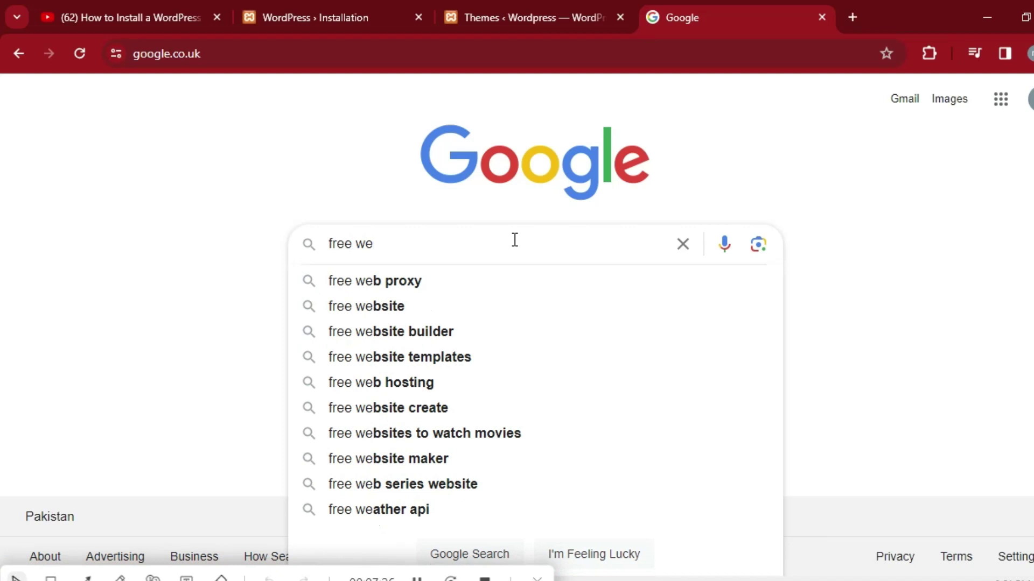
{"action": "type", "text": "bc"}
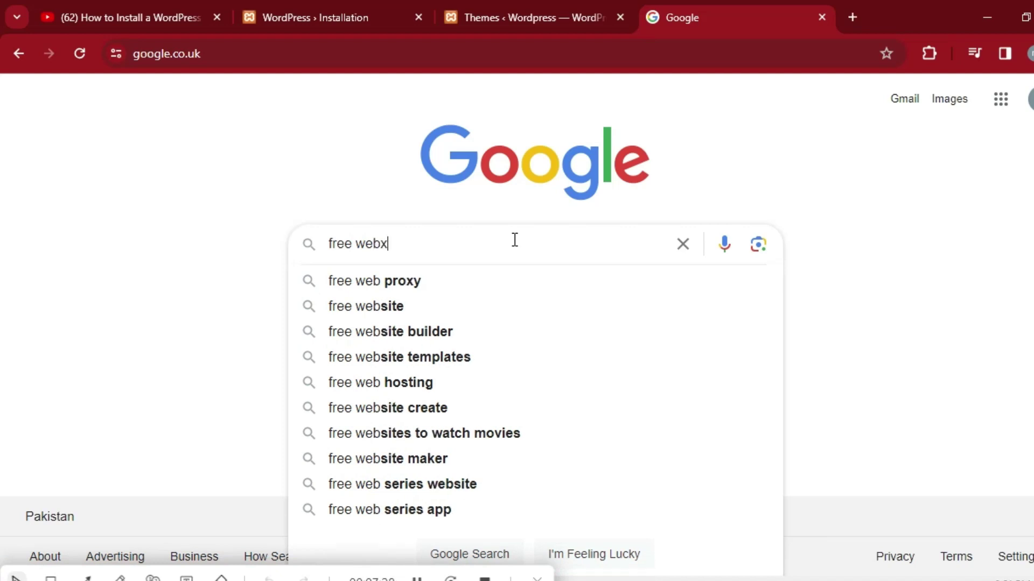
{"action": "key", "text": "BackSpace"}
{"action": "type", "text": "si"}
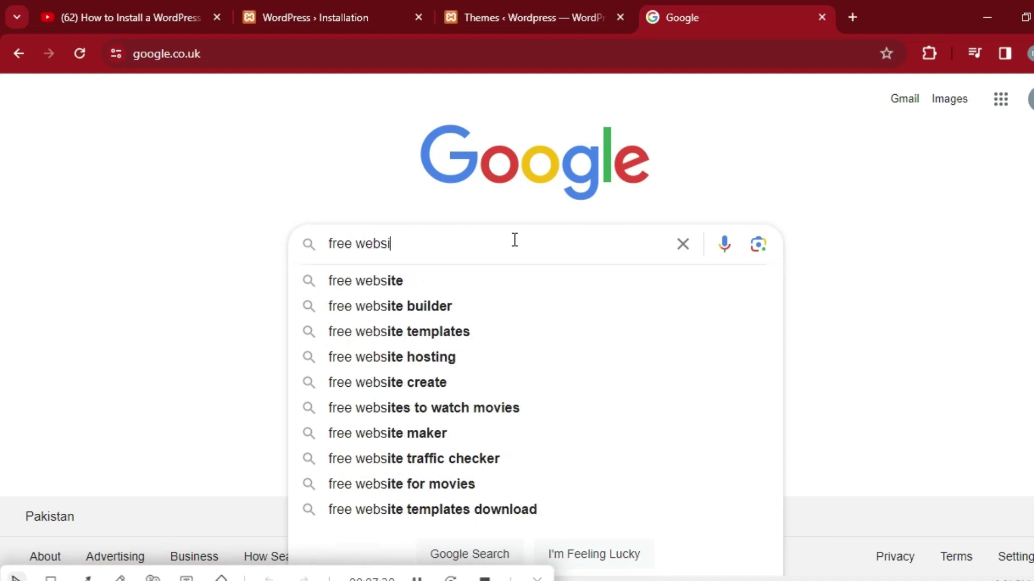
{"action": "type", "text": "te"}
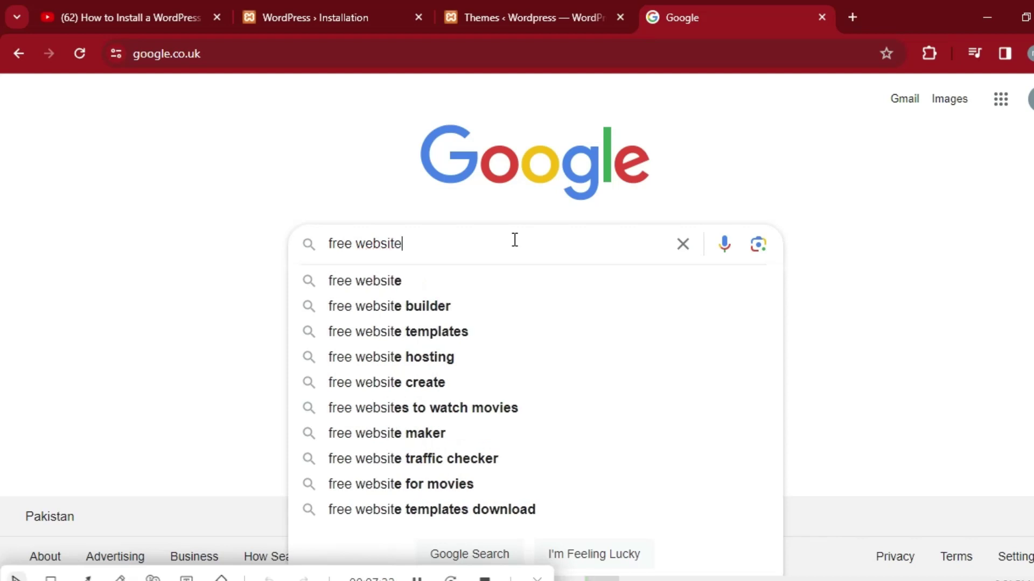
{"action": "type", "text": " th"}
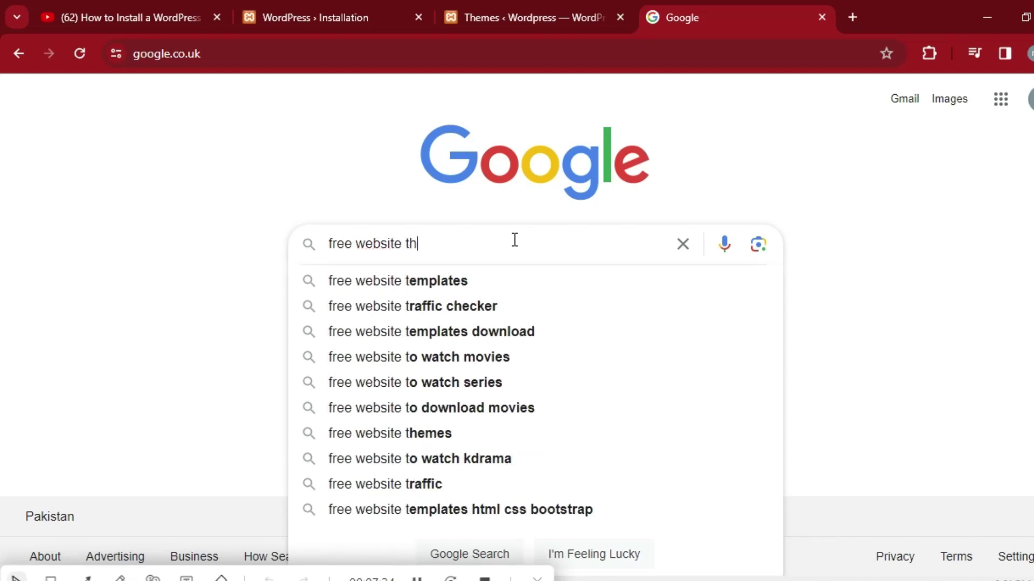
{"action": "left_click", "coordinate": [447, 281]}
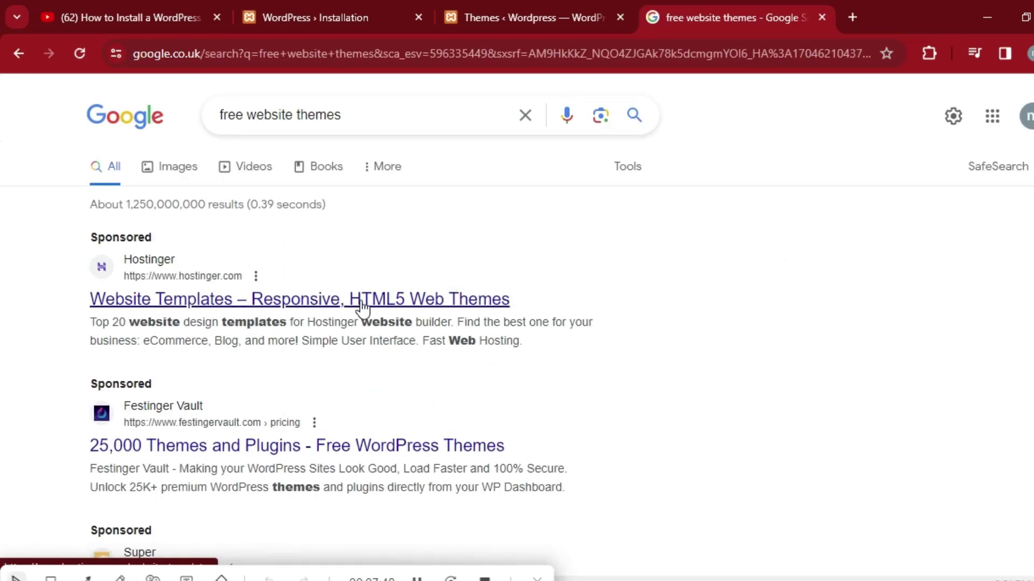
{"action": "left_click", "coordinate": [286, 310]}
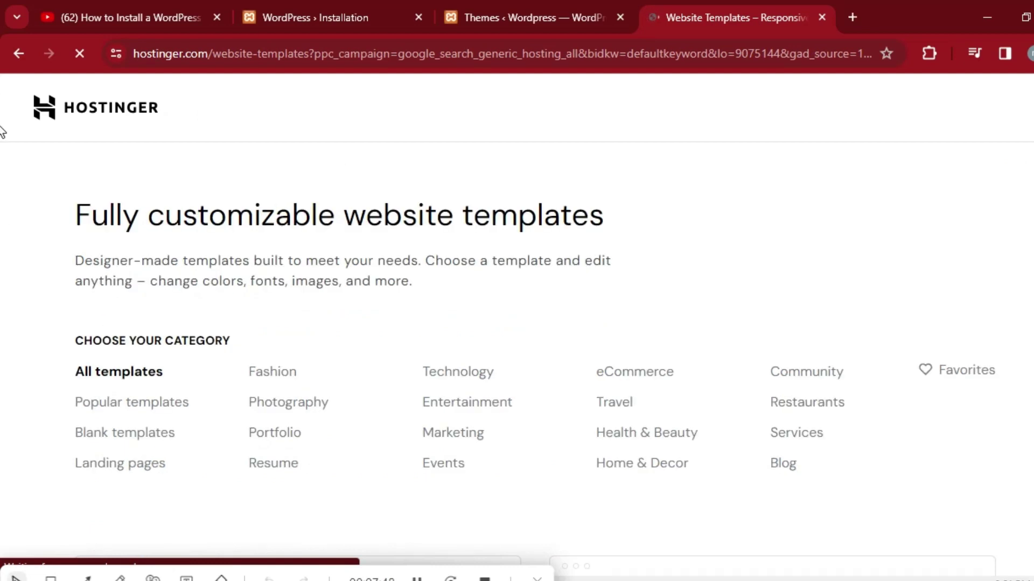
{"action": "scroll", "coordinate": [4, 144], "scroll_direction": "down", "scroll_amount": 1}
{"action": "scroll", "coordinate": [1, 175], "scroll_direction": "down", "scroll_amount": 5}
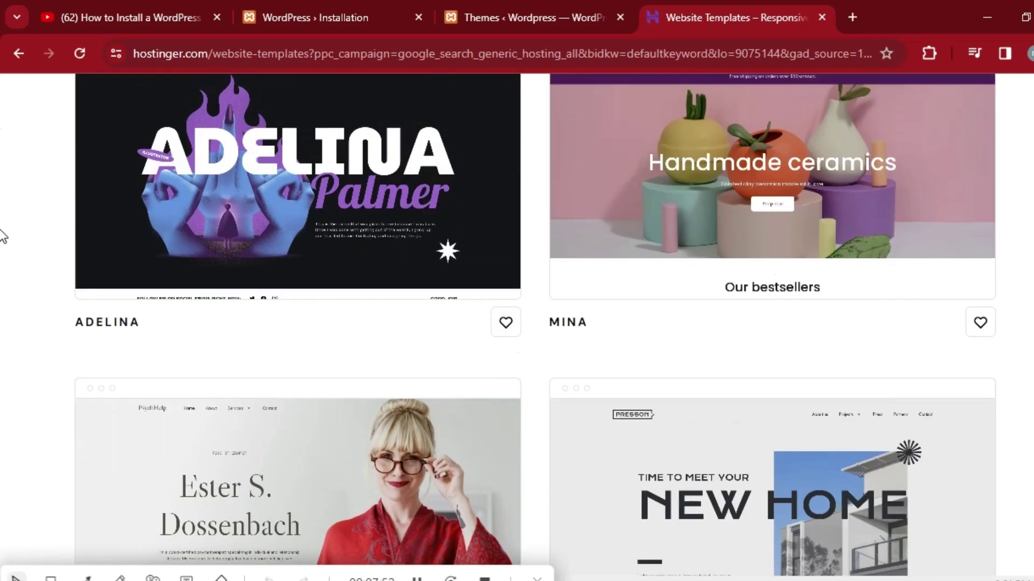
{"action": "mouse_move", "coordinate": [807, 237]}
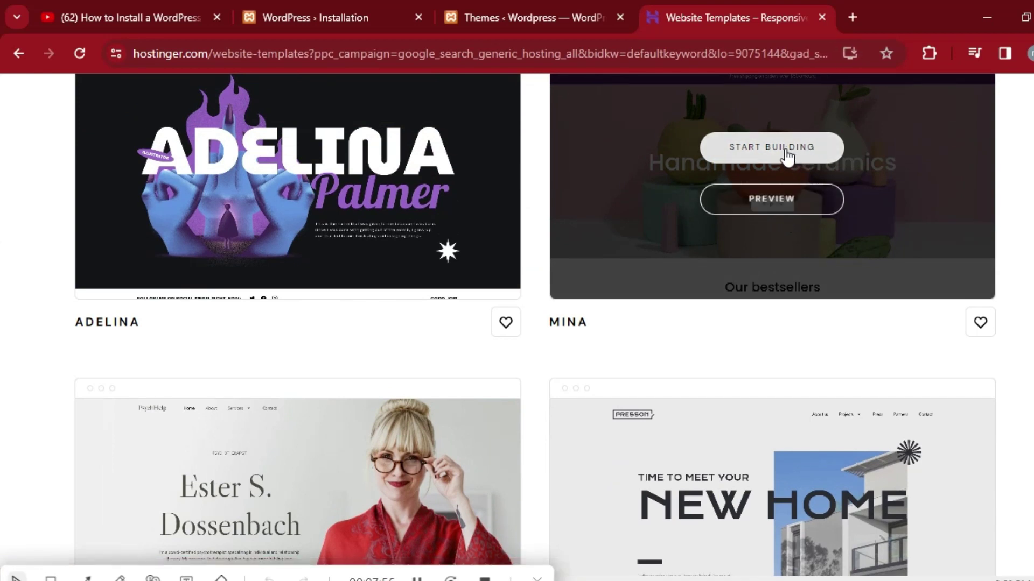
{"action": "scroll", "coordinate": [2, 192], "scroll_direction": "up", "scroll_amount": 6}
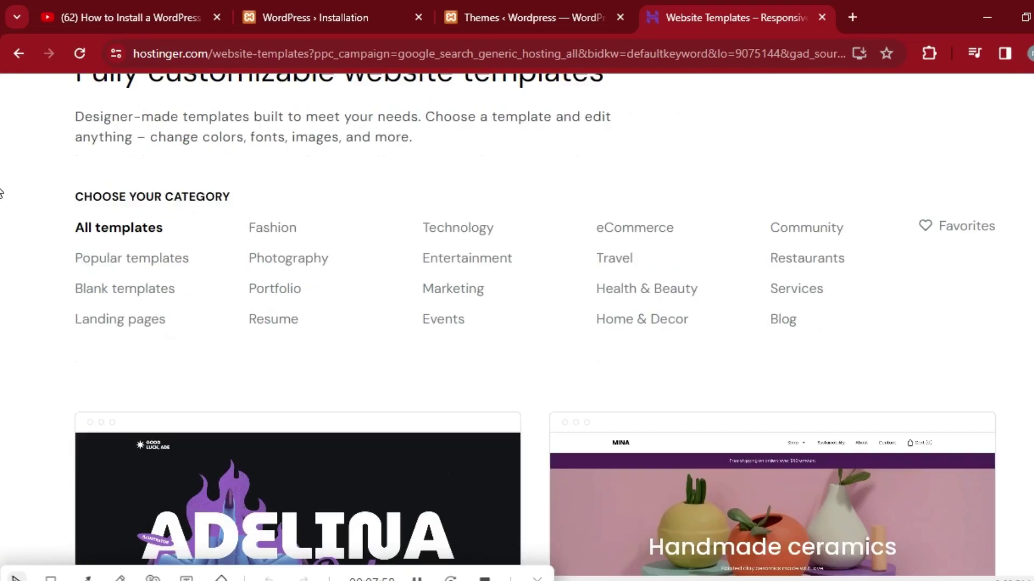
{"action": "left_click", "coordinate": [18, 53]}
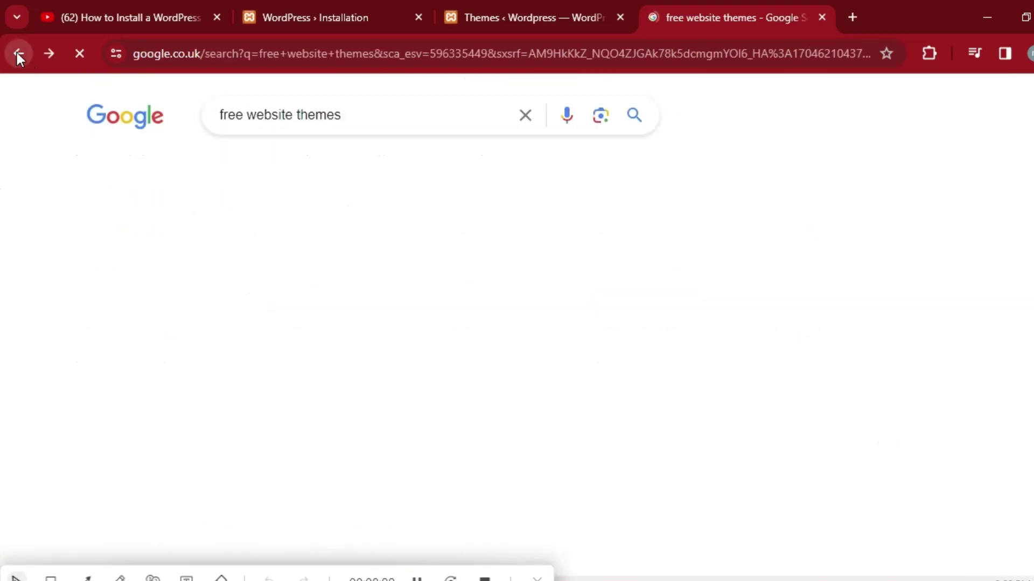
Refine the Google query to 'free website themes wordpress'.
{"action": "left_click", "coordinate": [355, 115]}
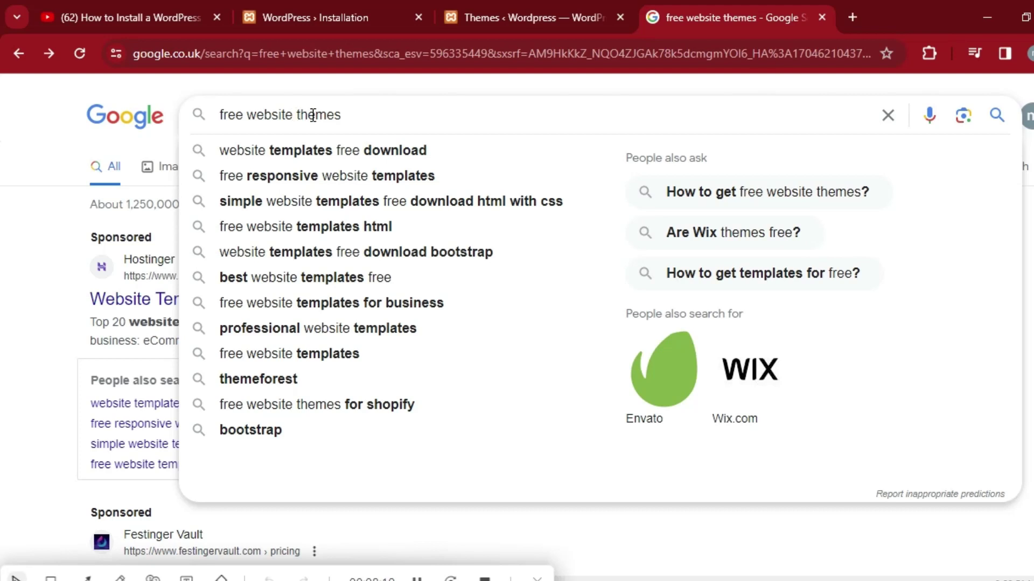
{"action": "type", "text": "w"}
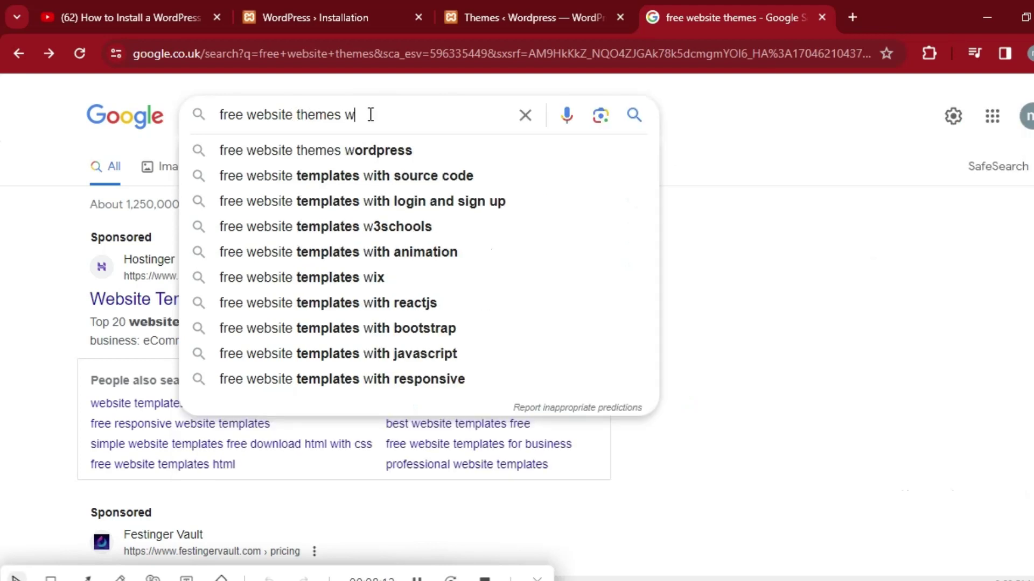
{"action": "left_click", "coordinate": [356, 142]}
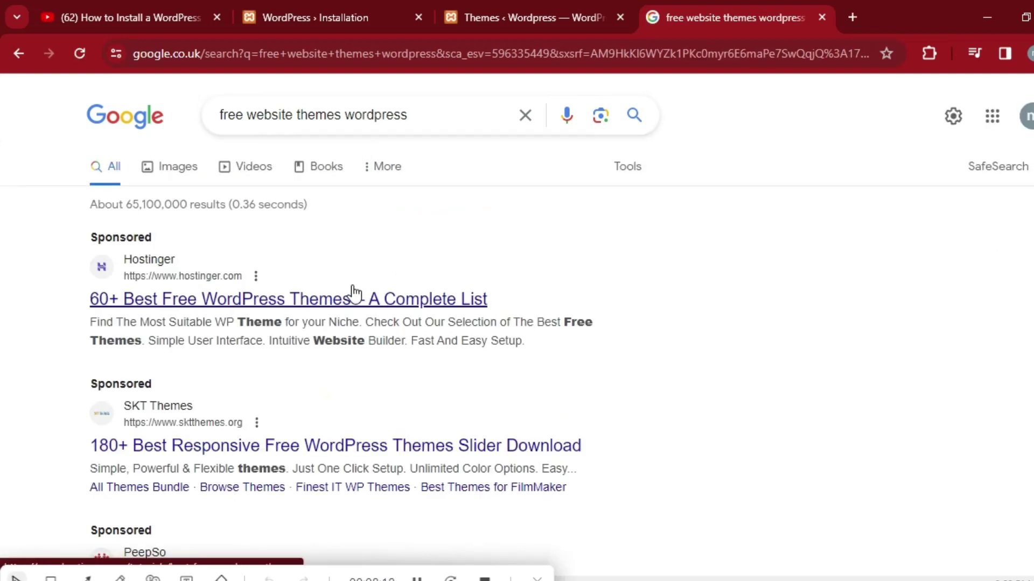
Open Hostinger's best free WordPress themes article and view the Zakra screenshot full size.
{"action": "left_click", "coordinate": [297, 303]}
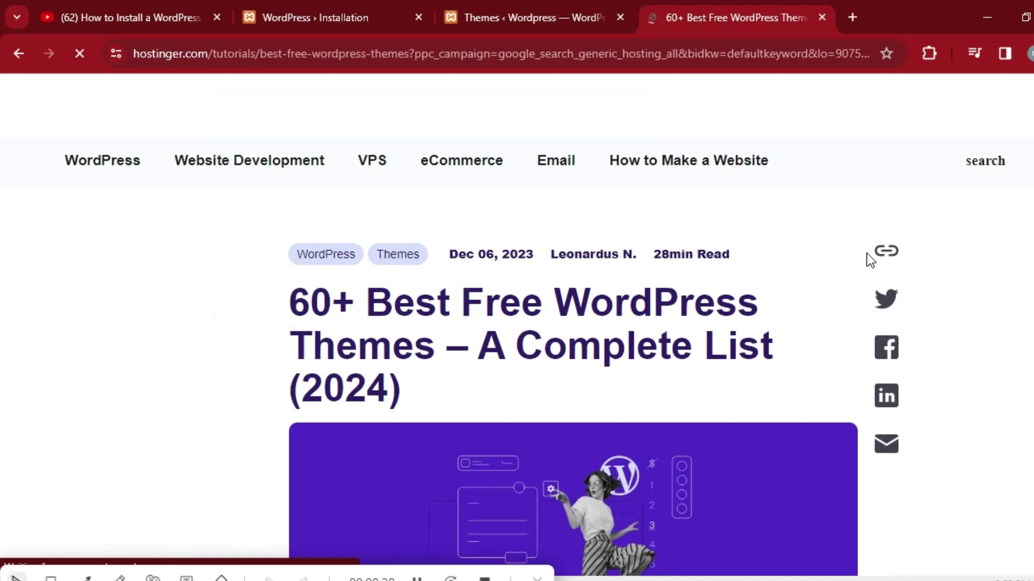
{"action": "scroll", "coordinate": [3, 99], "scroll_direction": "down", "scroll_amount": 20}
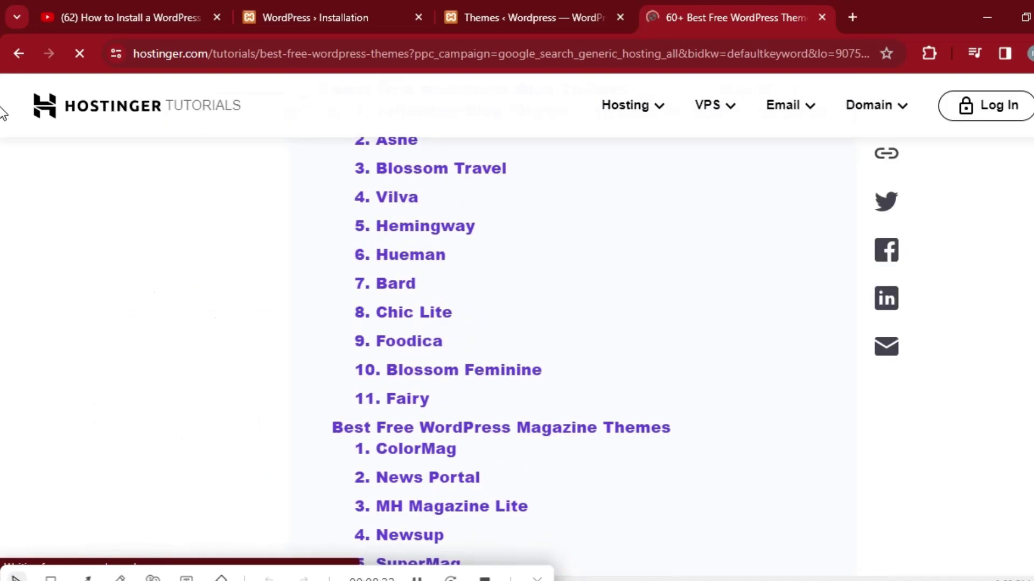
{"action": "scroll", "coordinate": [3, 134], "scroll_direction": "down", "scroll_amount": 10}
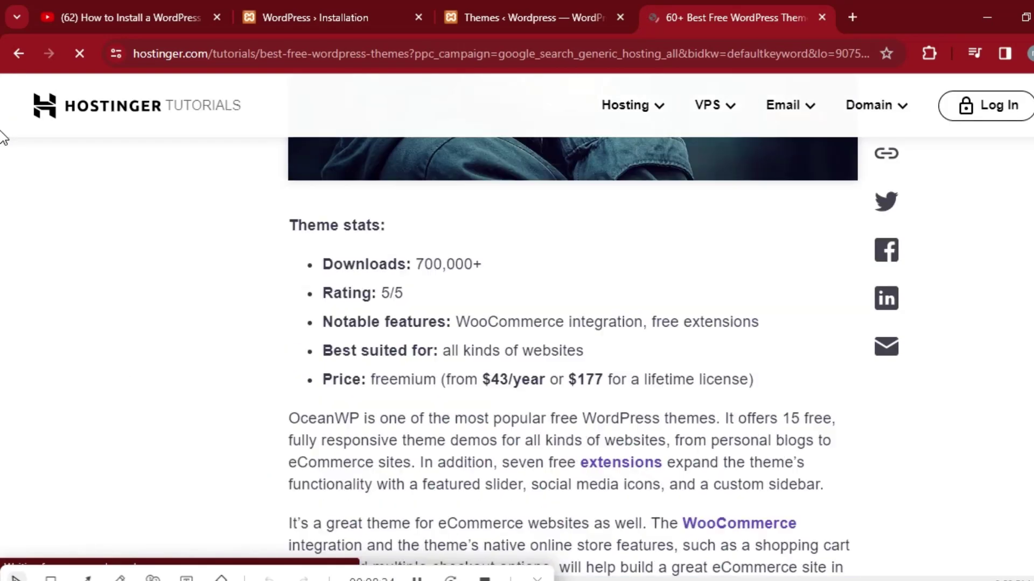
{"action": "scroll", "coordinate": [2, 134], "scroll_direction": "up", "scroll_amount": 7}
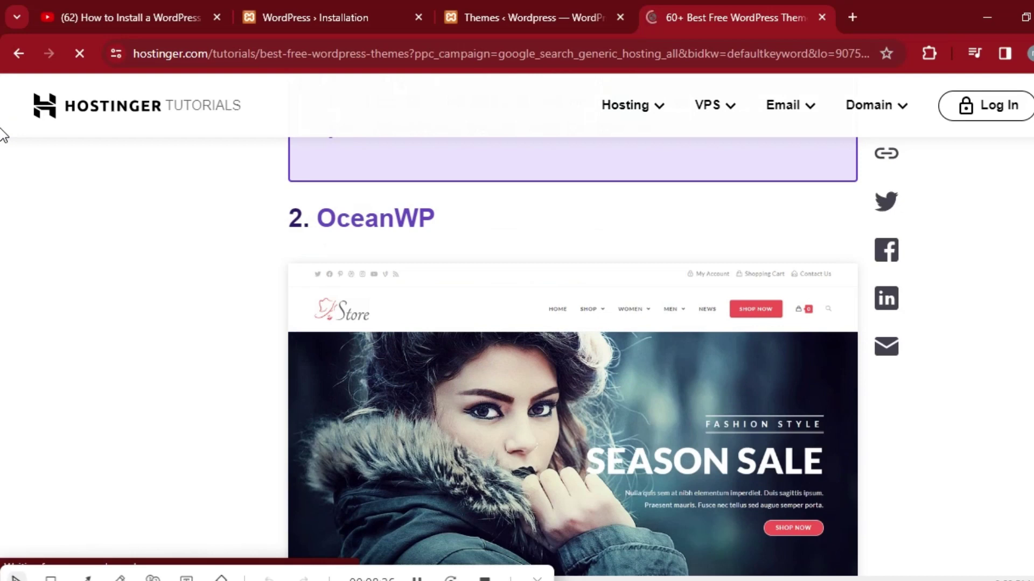
{"action": "scroll", "coordinate": [4, 137], "scroll_direction": "down", "scroll_amount": 10}
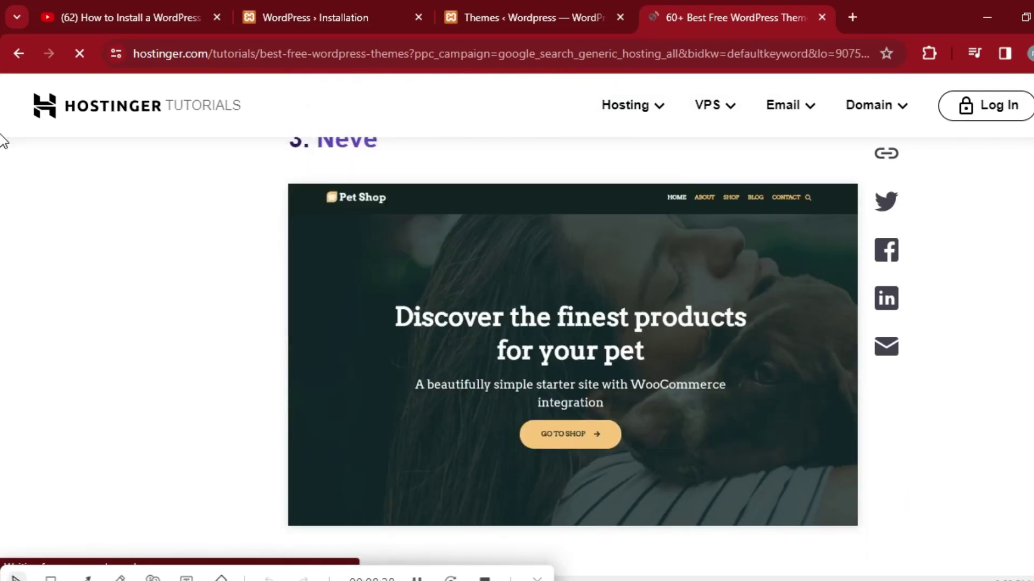
{"action": "scroll", "coordinate": [3, 141], "scroll_direction": "down", "scroll_amount": 20}
{"action": "scroll", "coordinate": [4, 145], "scroll_direction": "up", "scroll_amount": 10}
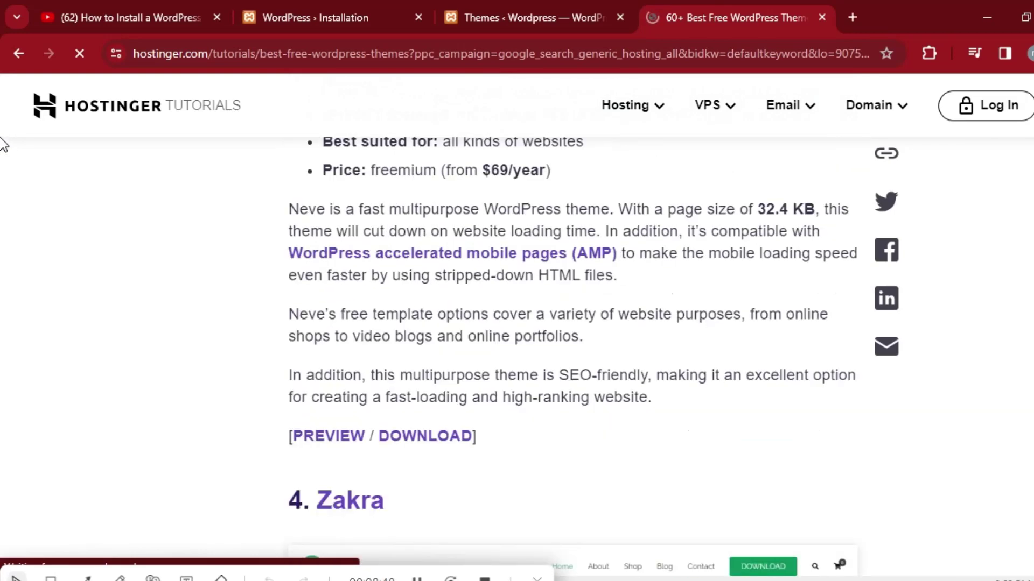
{"action": "scroll", "coordinate": [4, 146], "scroll_direction": "down", "scroll_amount": 8}
{"action": "scroll", "coordinate": [4, 145], "scroll_direction": "up", "scroll_amount": 3}
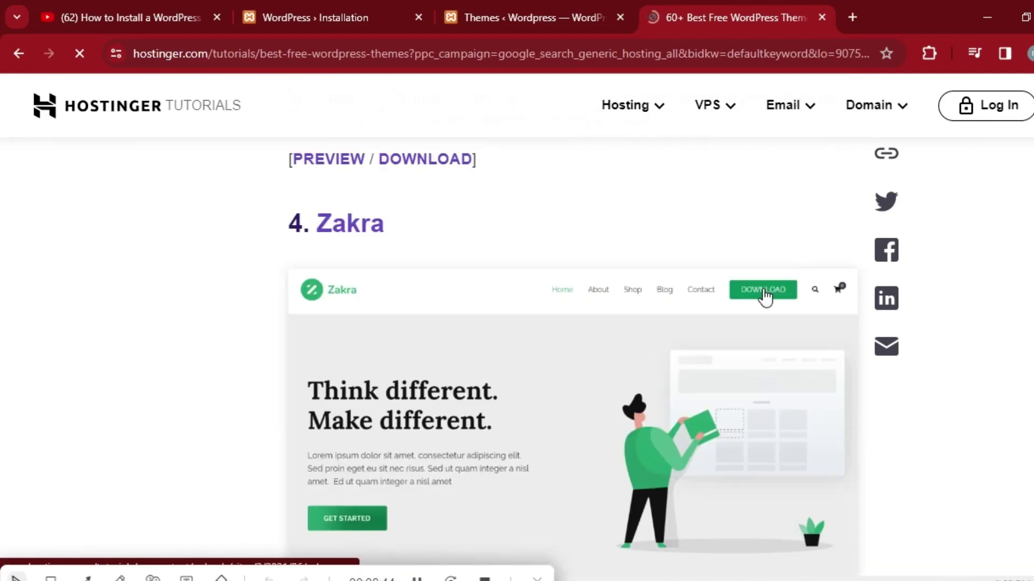
{"action": "left_click", "coordinate": [770, 296]}
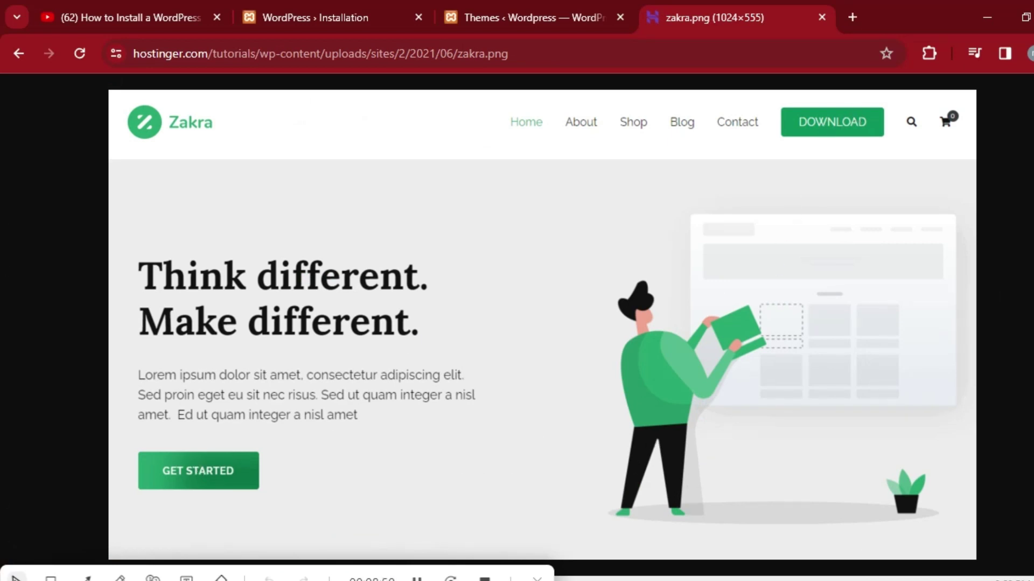
Inspect the Zakra image, close DevTools, and return to the themes article.
{"action": "right_click", "coordinate": [133, 200]}
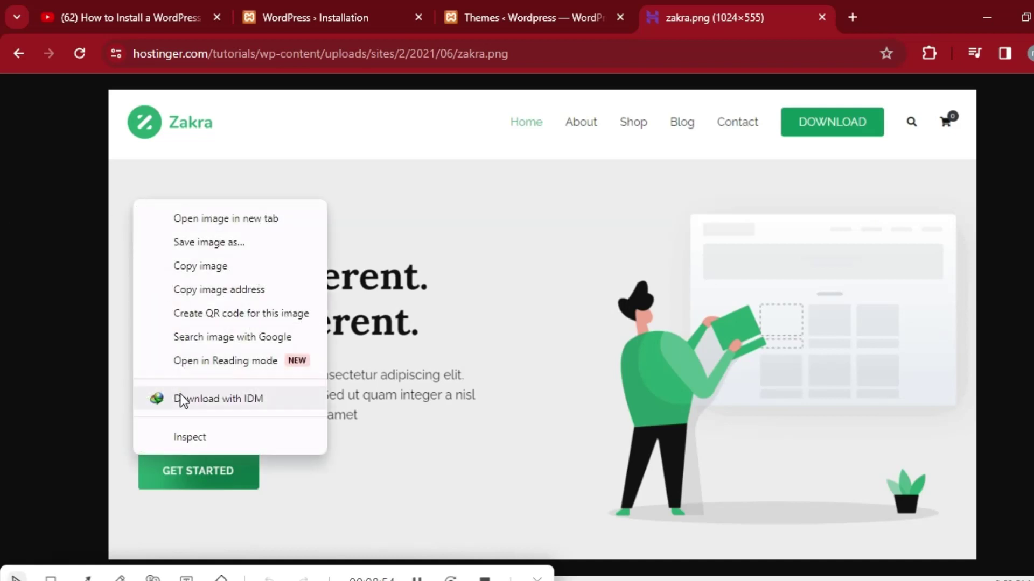
{"action": "left_click", "coordinate": [185, 437]}
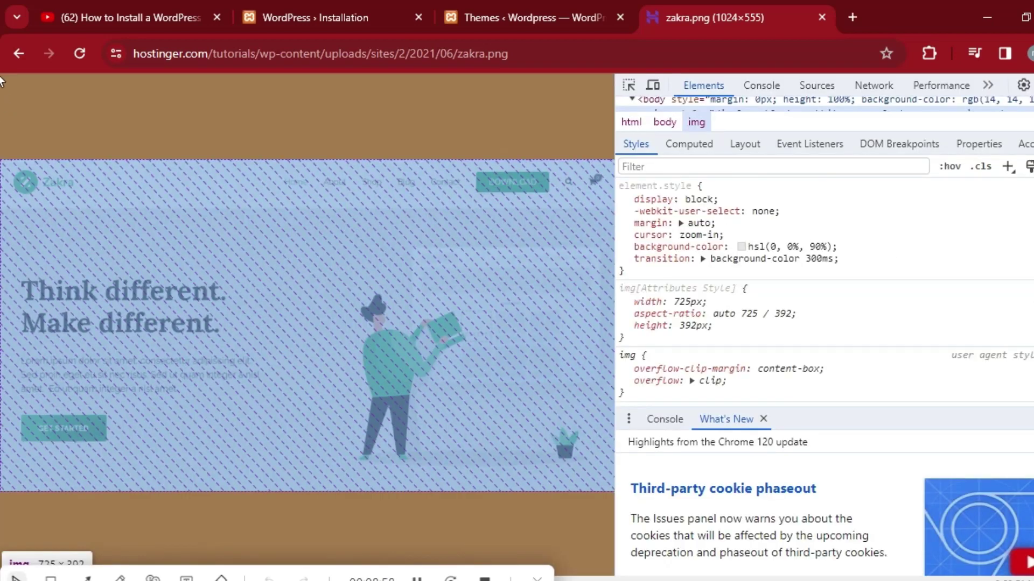
{"action": "key", "text": "F12"}
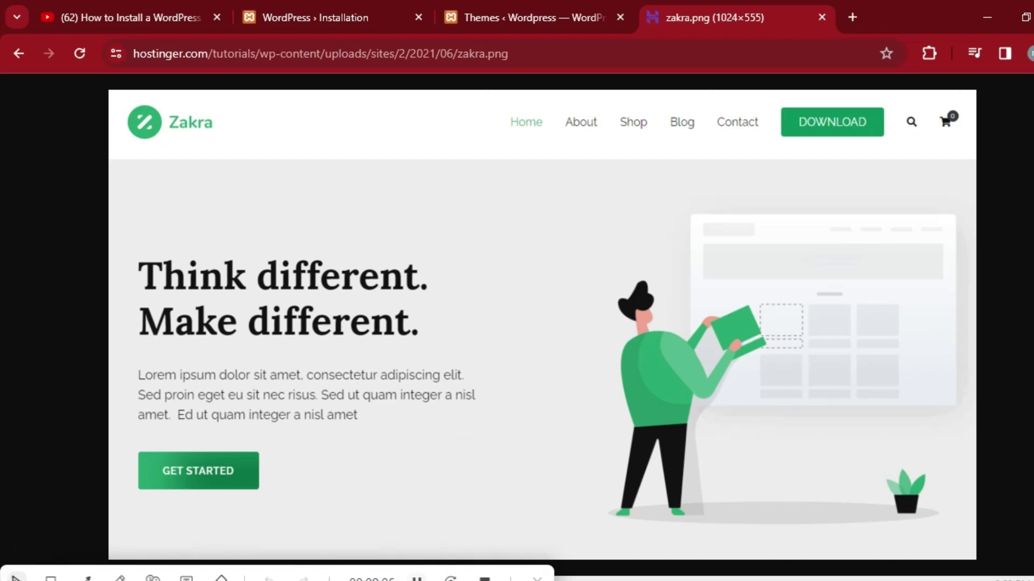
{"action": "key", "text": "alt+Left"}
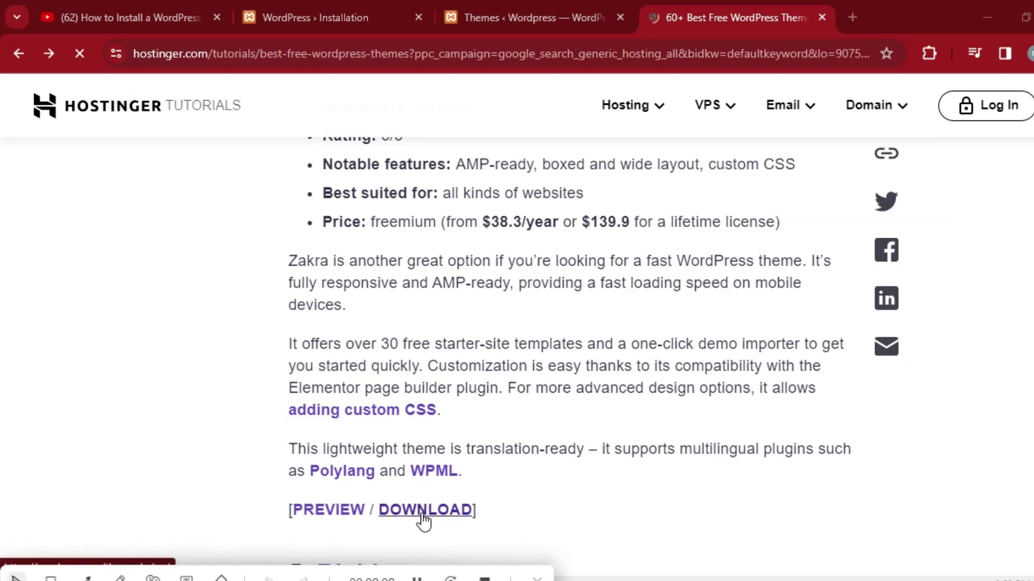
Start the Zakra 3.0.8 download, dismiss the download manager prompt, and switch to localhost Themes.
{"action": "left_click", "coordinate": [425, 511]}
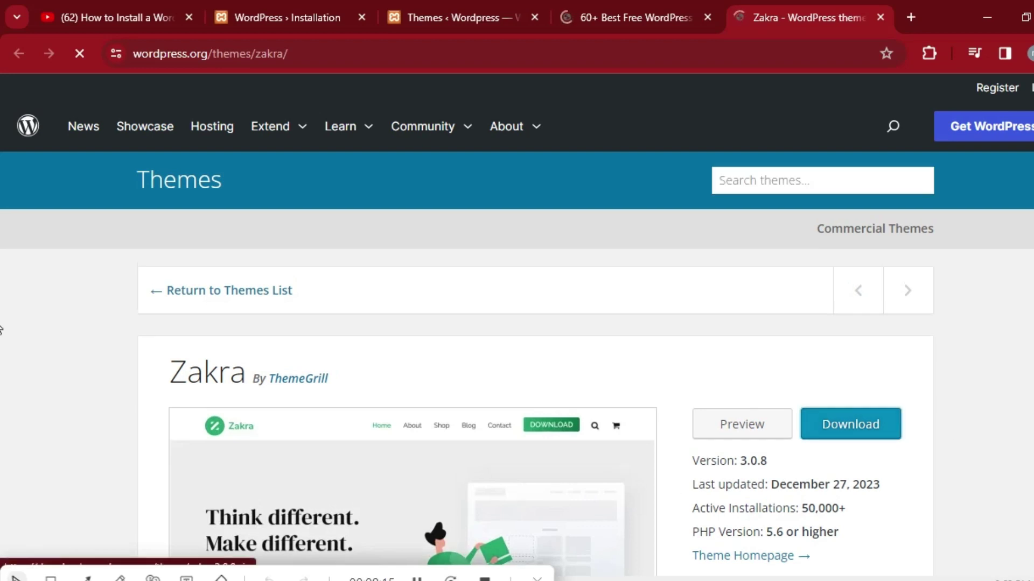
{"action": "left_click", "coordinate": [864, 427]}
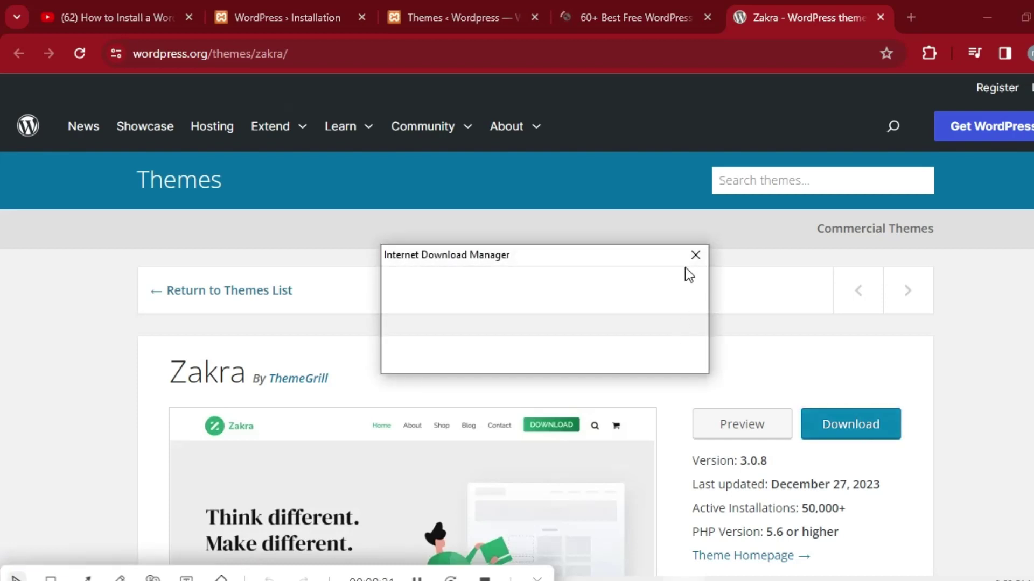
{"action": "left_click", "coordinate": [700, 256]}
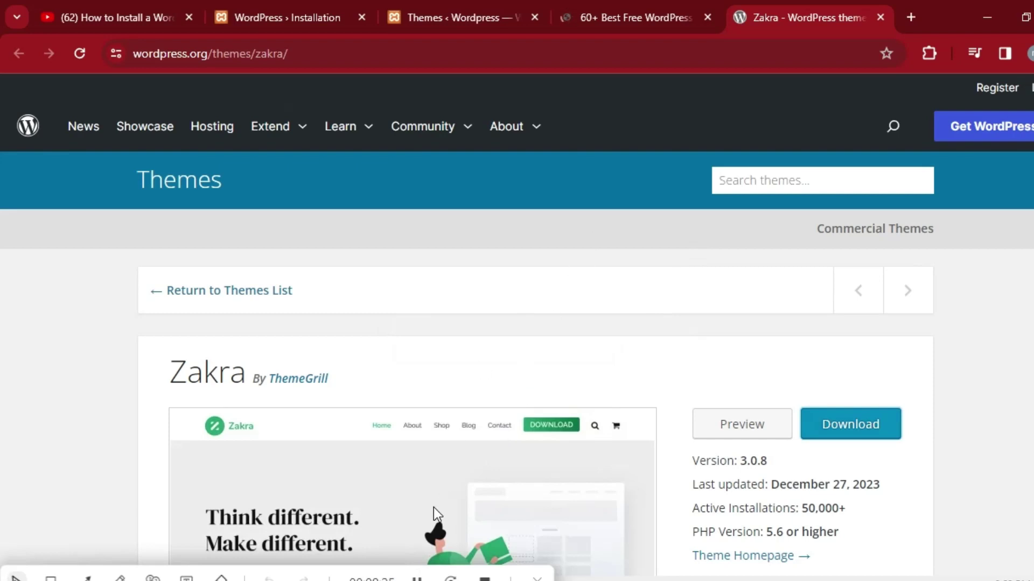
{"action": "left_click", "coordinate": [425, 573]}
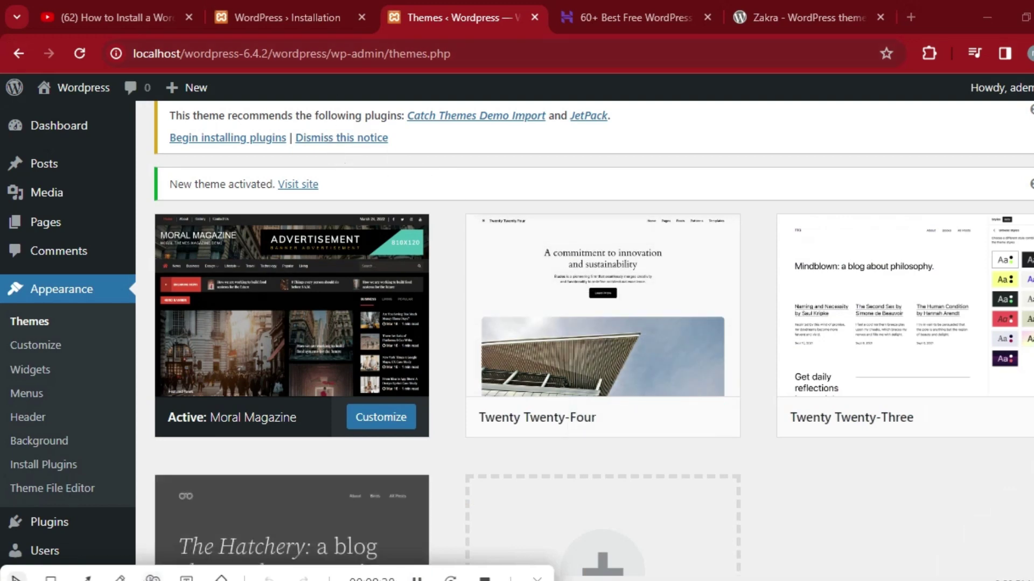
In the htdocs window, go up to C: and back into xampp > htdocs > wordpress-6.4.2.
{"action": "mouse_move", "coordinate": [458, 580]}
{"action": "left_click", "coordinate": [199, 564]}
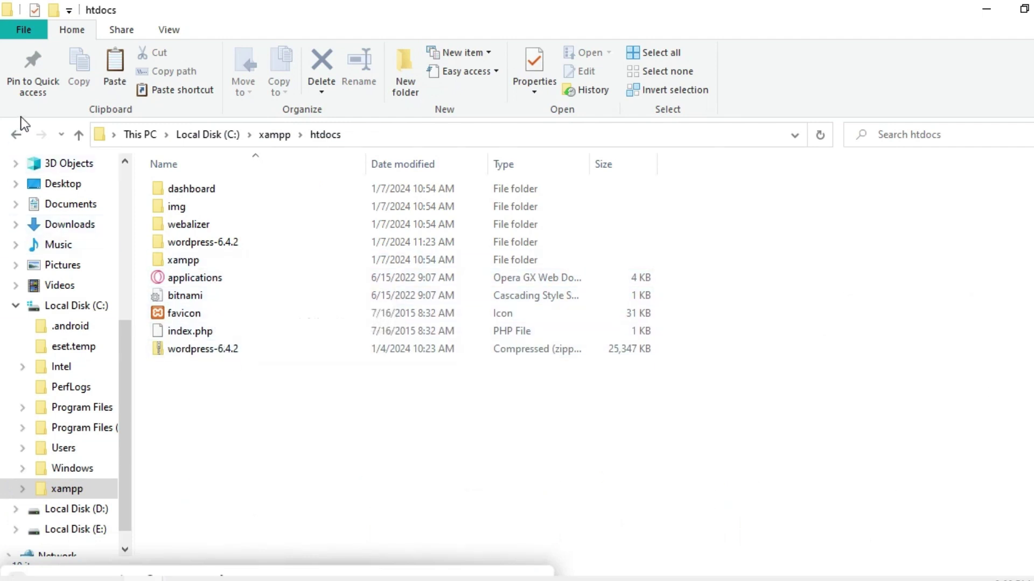
{"action": "left_click", "coordinate": [16, 135]}
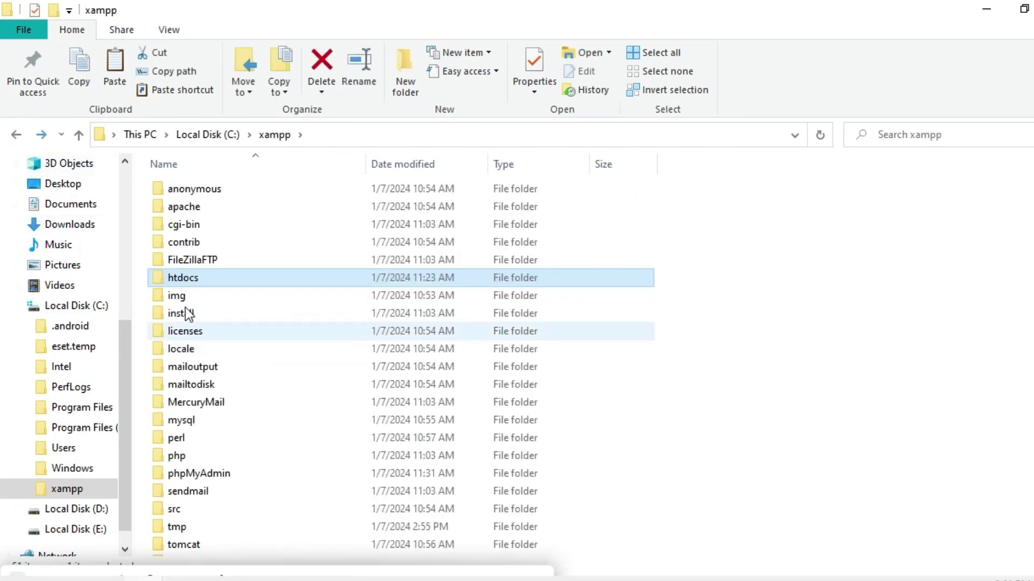
{"action": "left_click", "coordinate": [18, 136]}
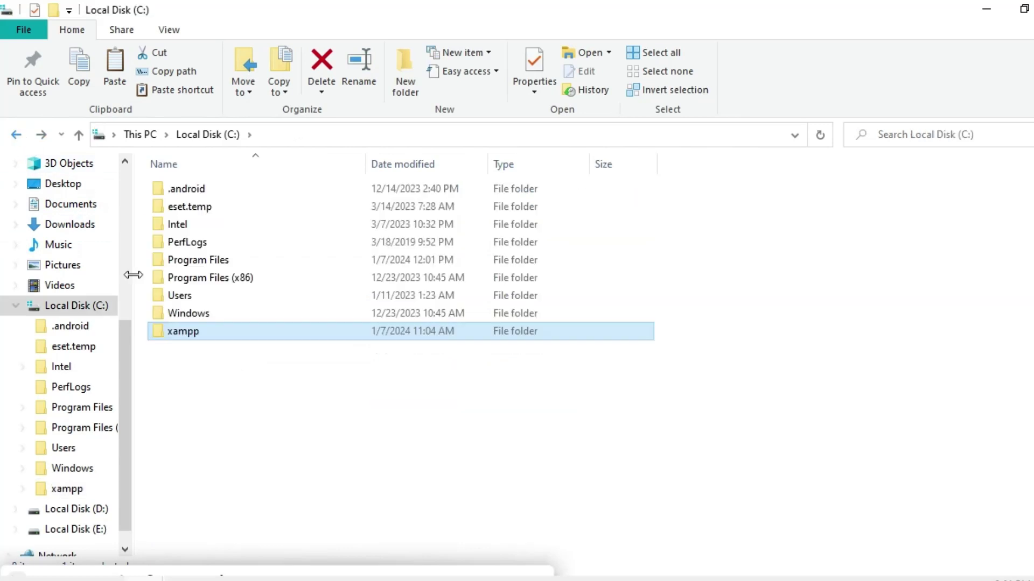
{"action": "double_click", "coordinate": [208, 335]}
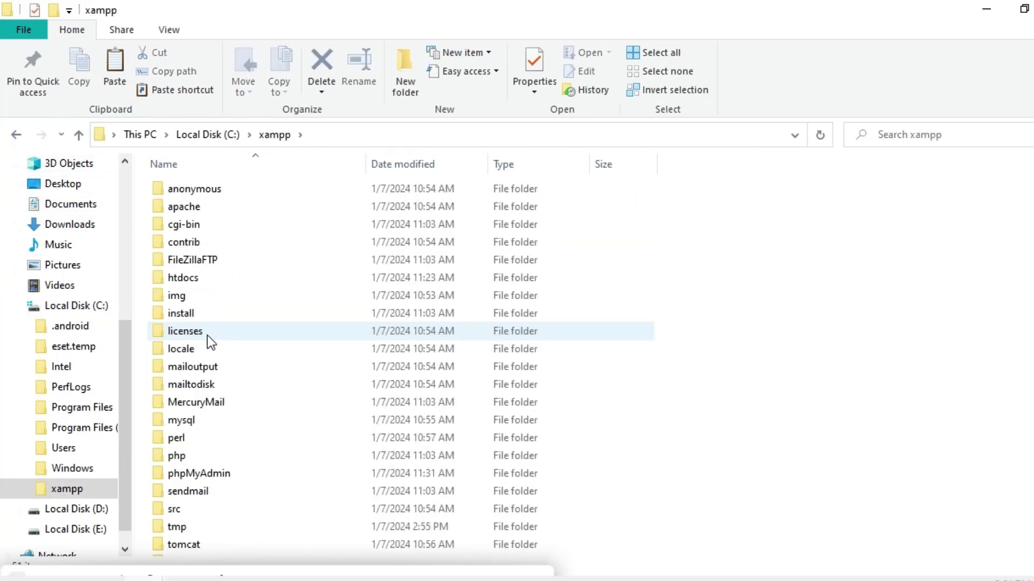
{"action": "double_click", "coordinate": [204, 280]}
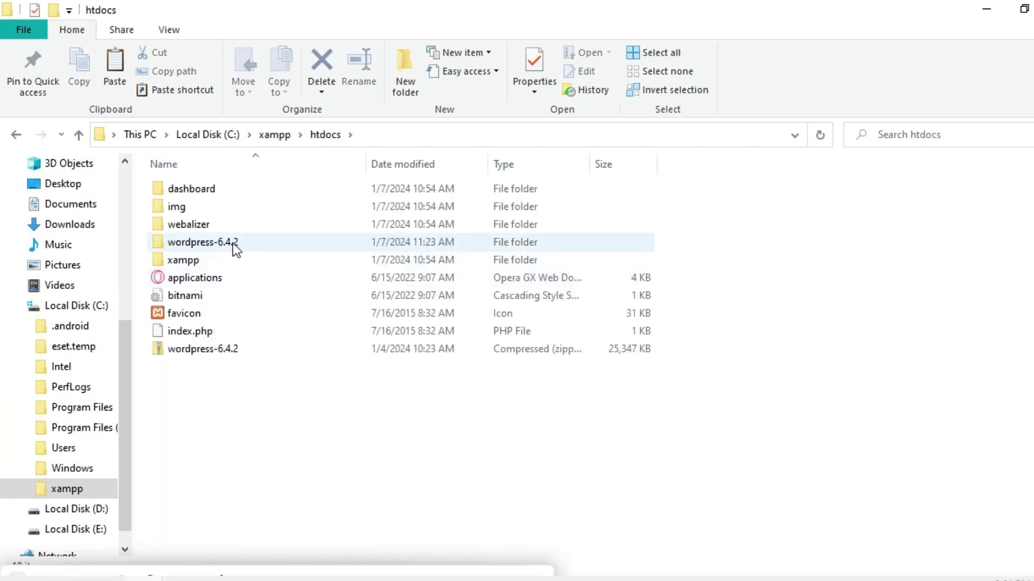
{"action": "double_click", "coordinate": [246, 244]}
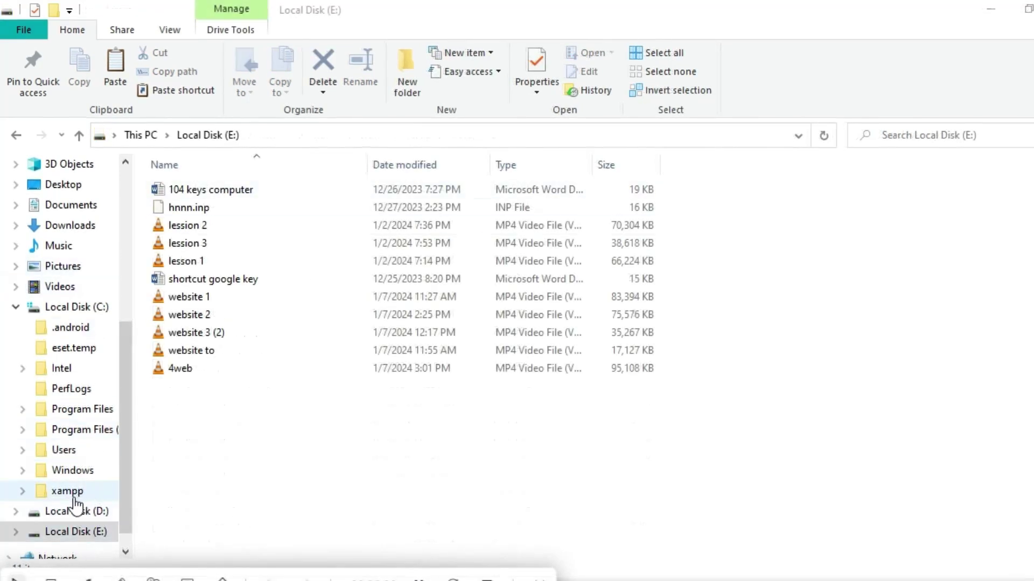
From C:, open xampp > htdocs > wordpress-6.4.2 > wordpress > wp-content.
{"action": "left_click", "coordinate": [89, 308]}
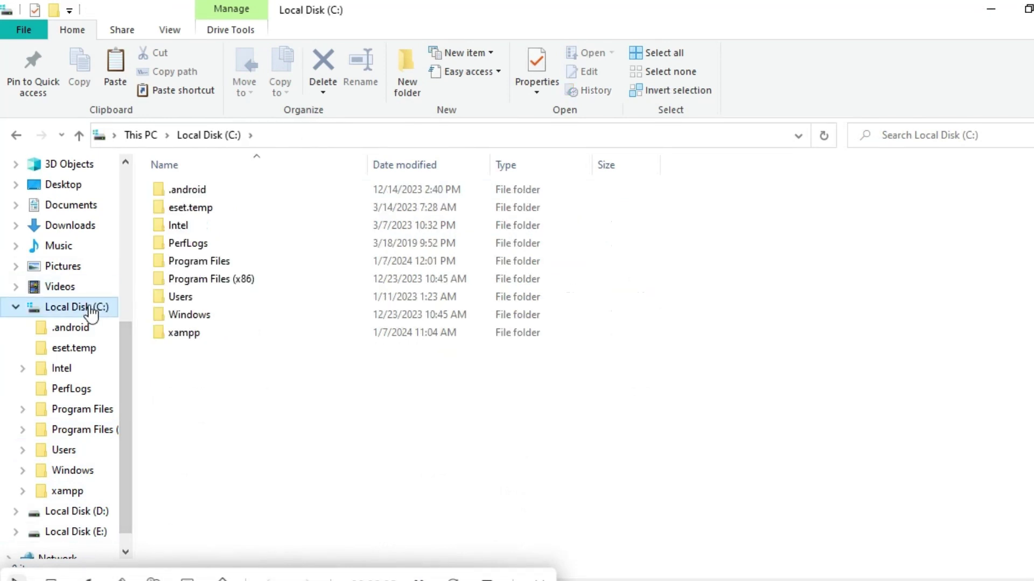
{"action": "double_click", "coordinate": [185, 334]}
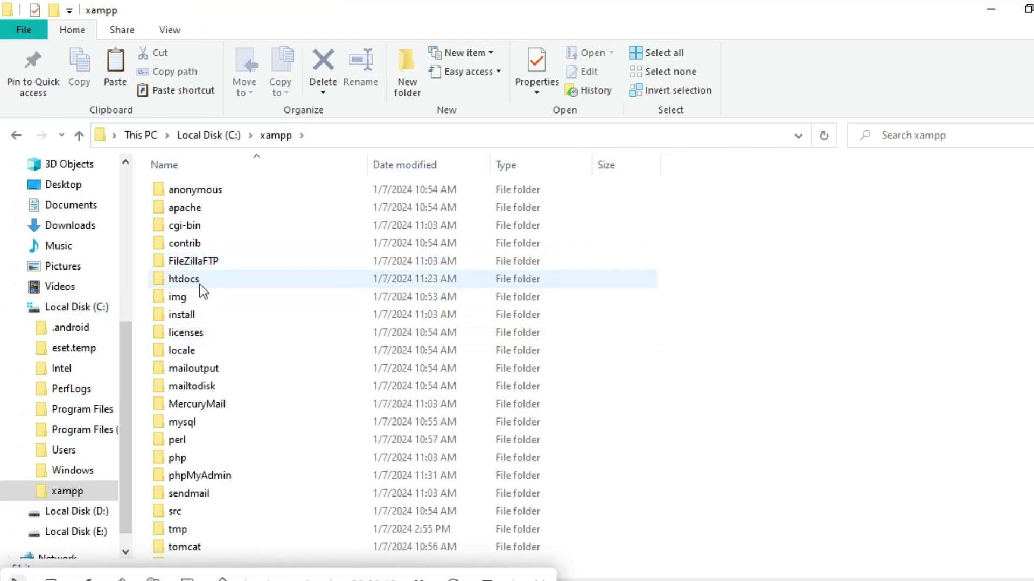
{"action": "double_click", "coordinate": [196, 279]}
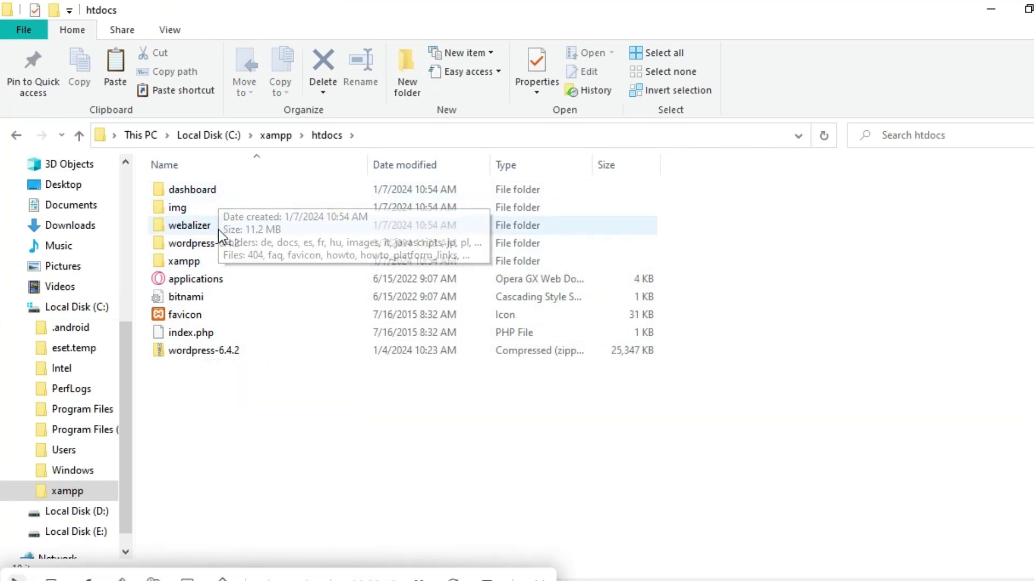
{"action": "double_click", "coordinate": [209, 243]}
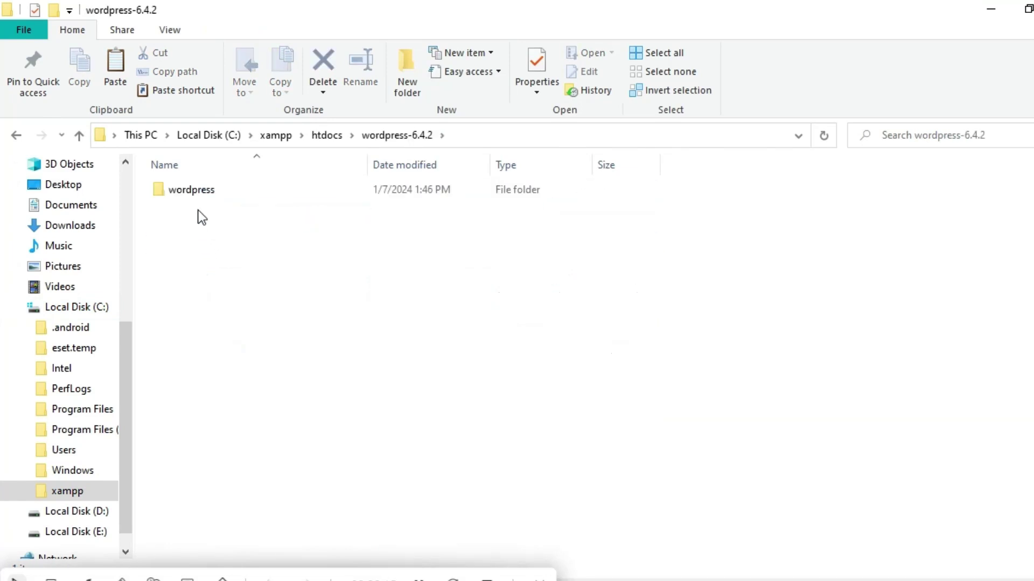
{"action": "double_click", "coordinate": [199, 190]}
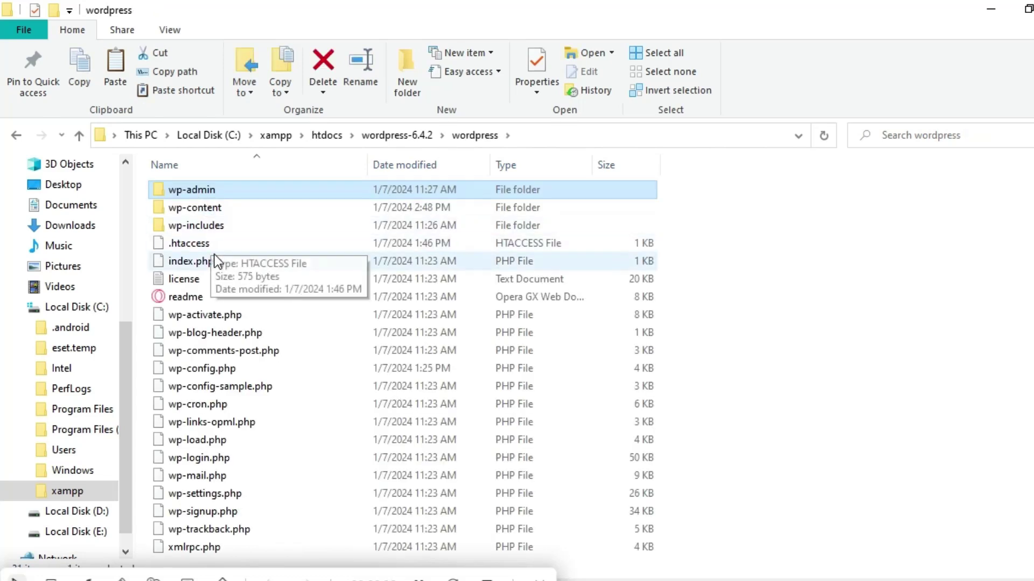
{"action": "double_click", "coordinate": [215, 210]}
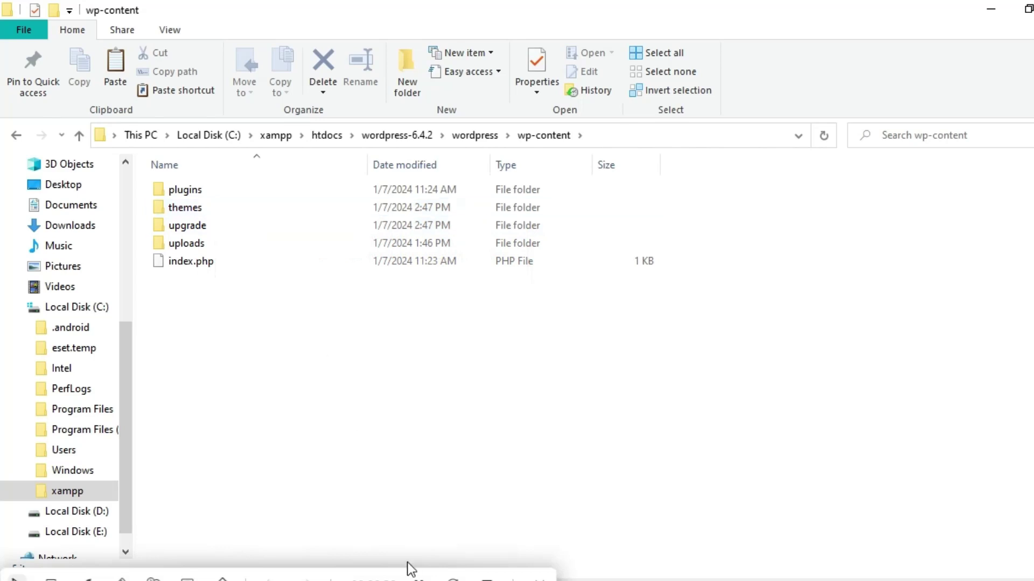
Paste into wp-content, then delete the wrongly pasted MP4 video.
{"action": "right_click", "coordinate": [192, 278]}
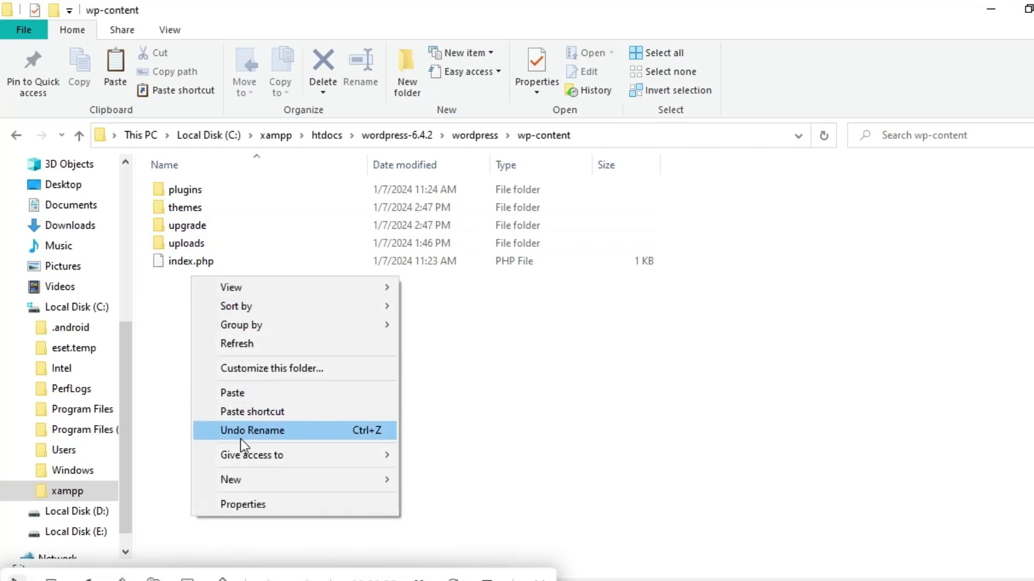
{"action": "left_click", "coordinate": [241, 392]}
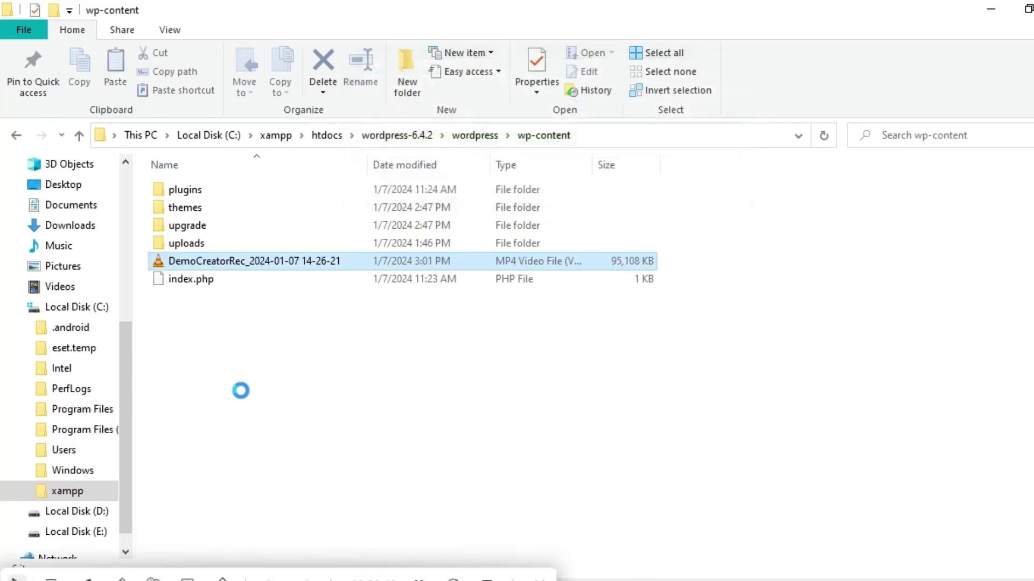
{"action": "right_click", "coordinate": [269, 255]}
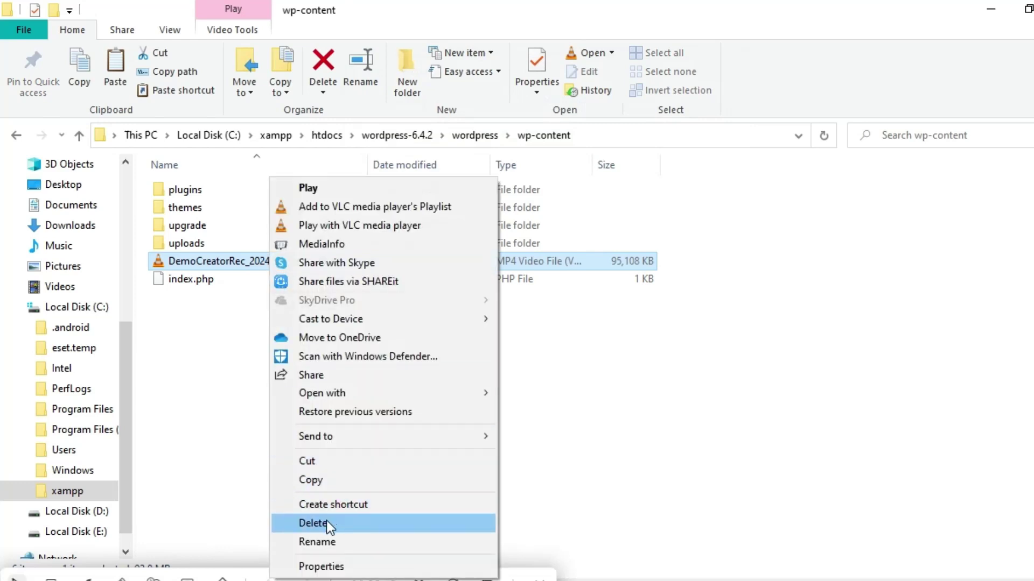
{"action": "left_click", "coordinate": [326, 521]}
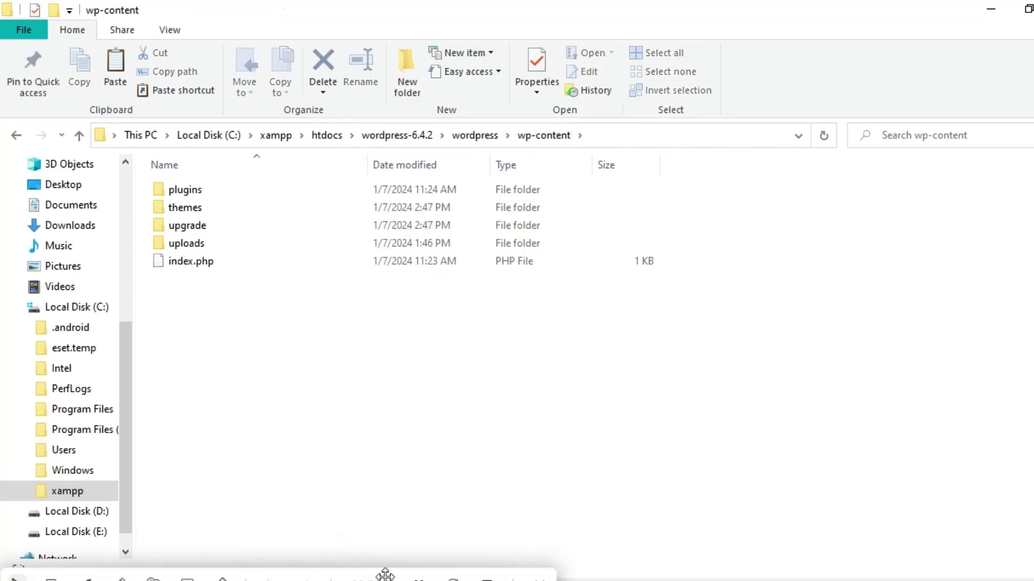
Paste the app-development-company.1.0.0 zip into wp-content and choose Extract All on it.
{"action": "right_click", "coordinate": [186, 292]}
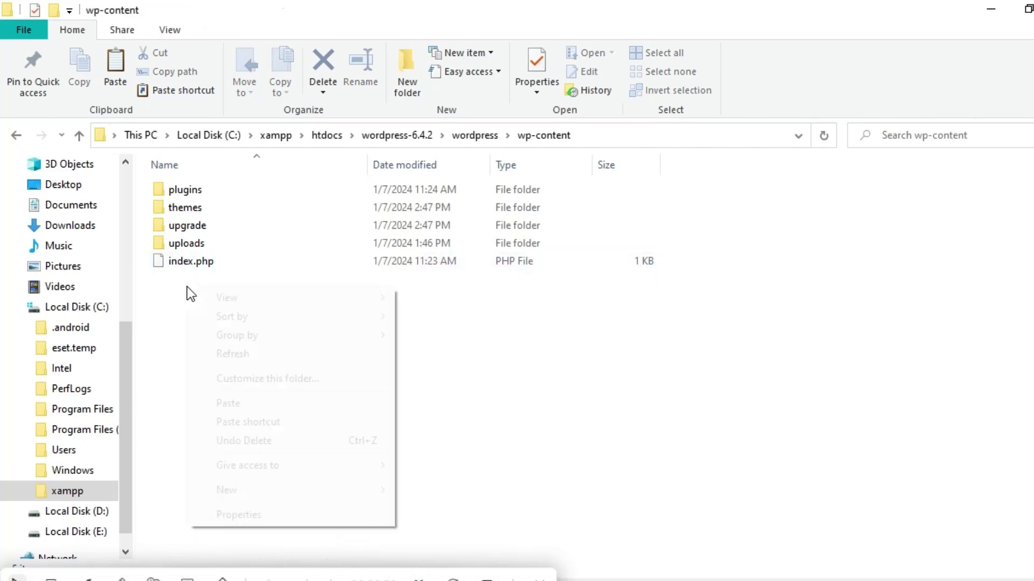
{"action": "left_click", "coordinate": [238, 404]}
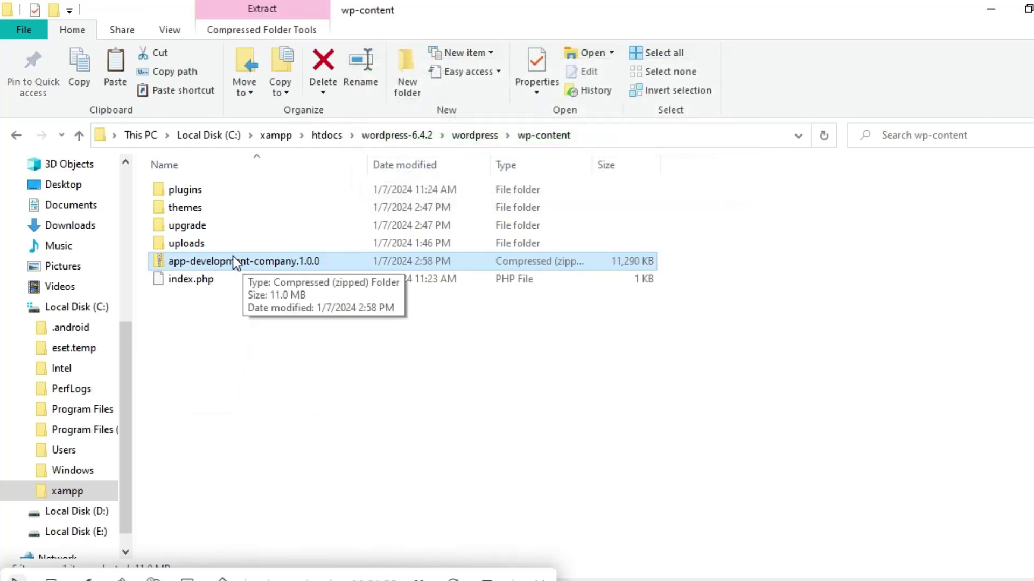
{"action": "right_click", "coordinate": [201, 268]}
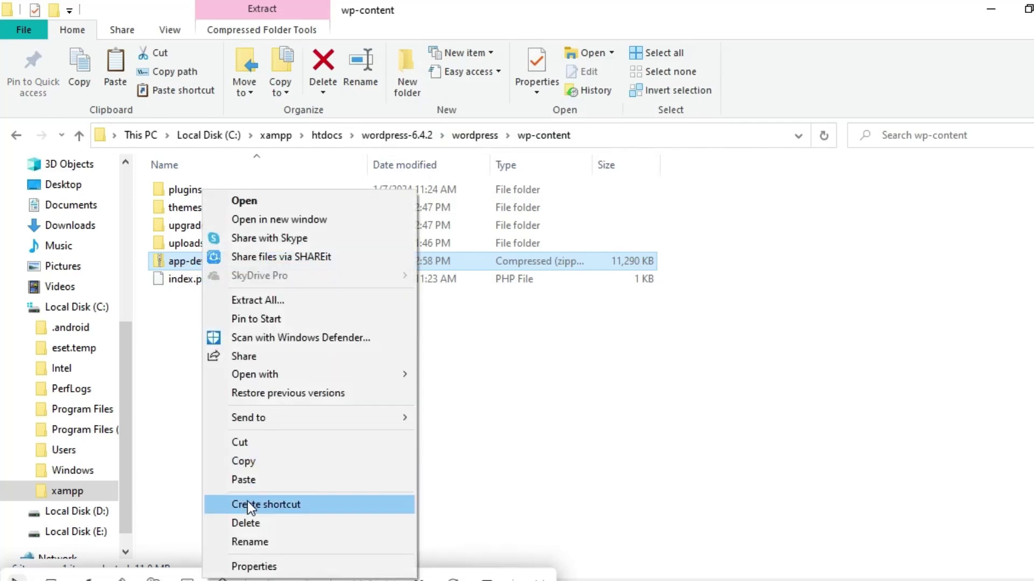
{"action": "left_click", "coordinate": [276, 302]}
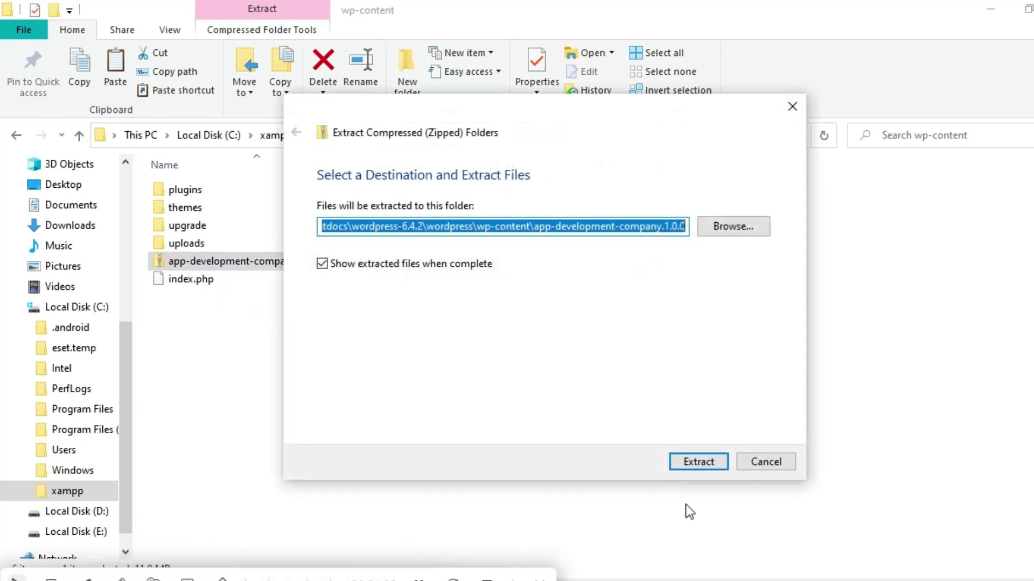
Extract the zip into an app-development-company.1.0.0 folder, close that window, and return to Themes.
{"action": "left_click", "coordinate": [695, 462]}
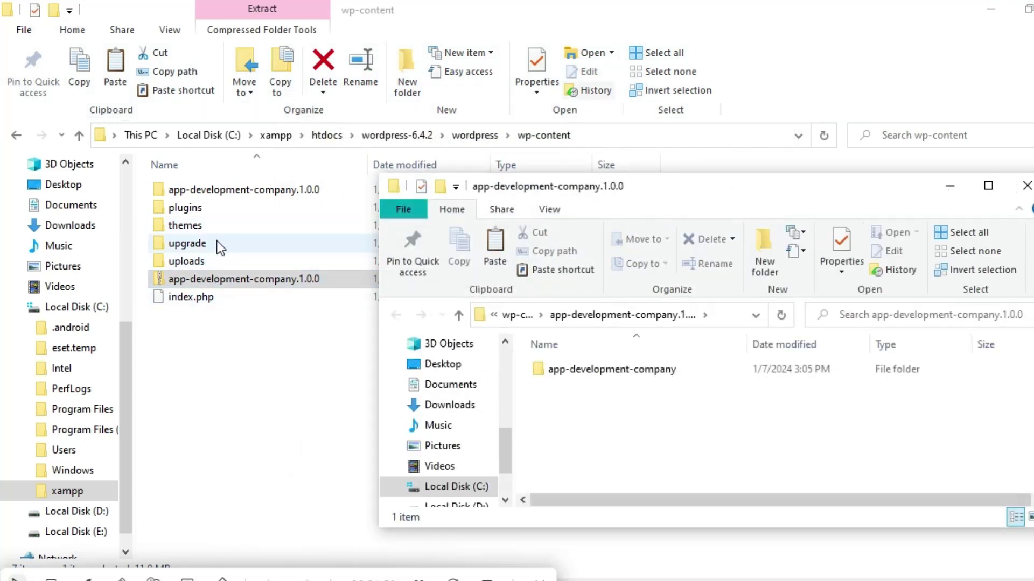
{"action": "left_click", "coordinate": [1025, 187]}
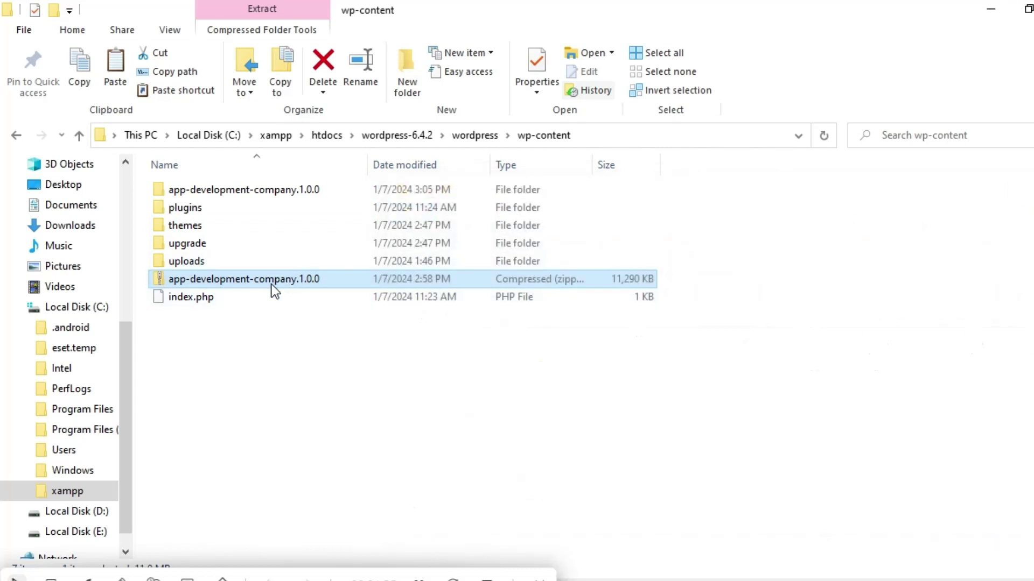
{"action": "left_click", "coordinate": [417, 578]}
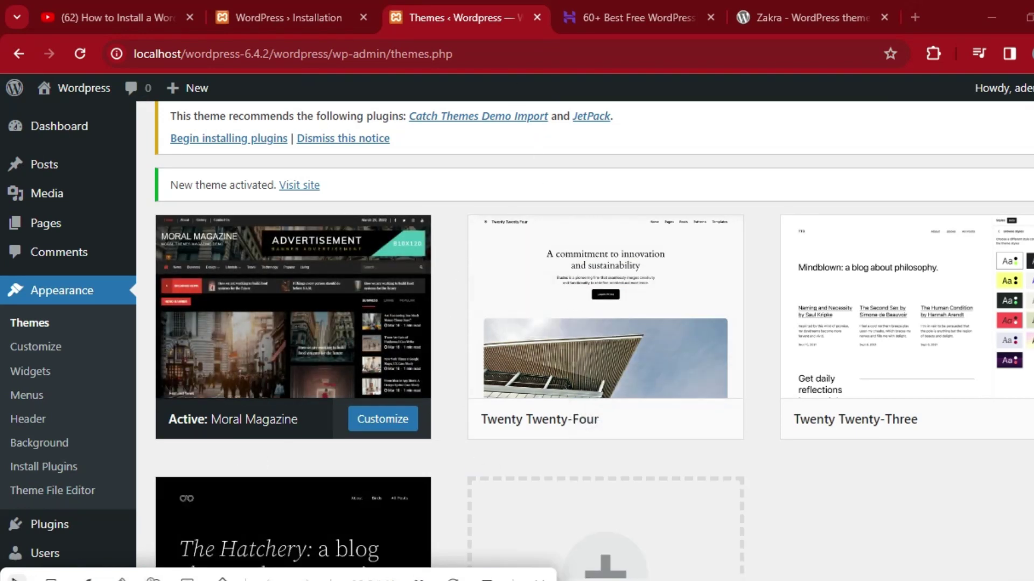
Reload the Themes page, glance at Add New, and return to the installed themes list.
{"action": "left_click", "coordinate": [228, 538]}
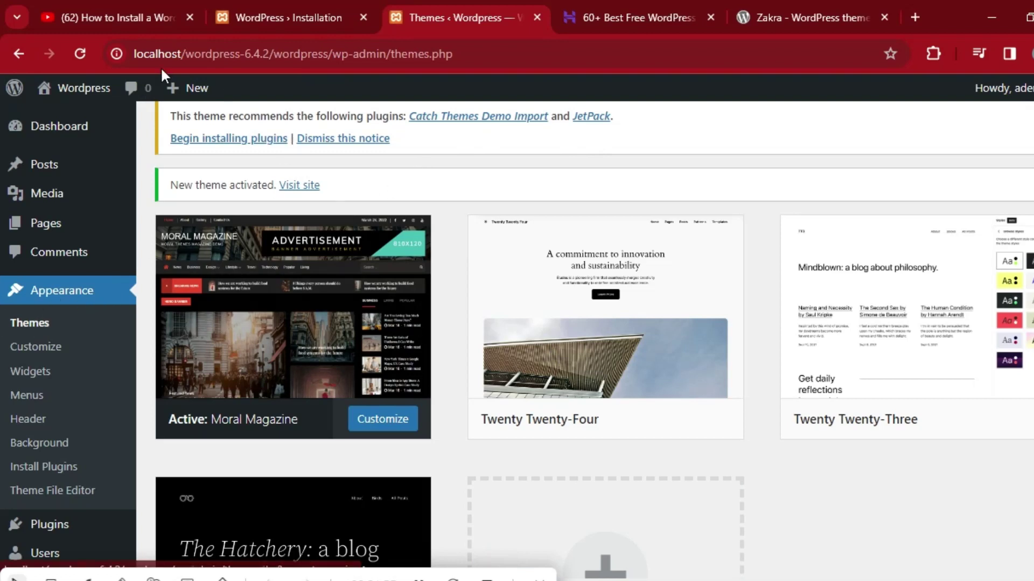
{"action": "left_click", "coordinate": [83, 51]}
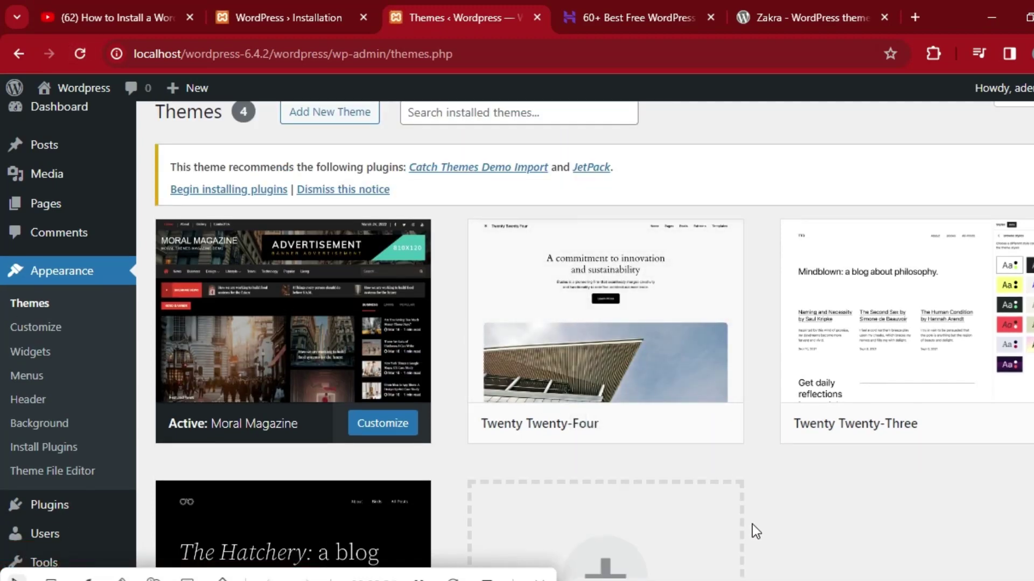
{"action": "scroll", "coordinate": [2, 220], "scroll_direction": "down", "scroll_amount": 4}
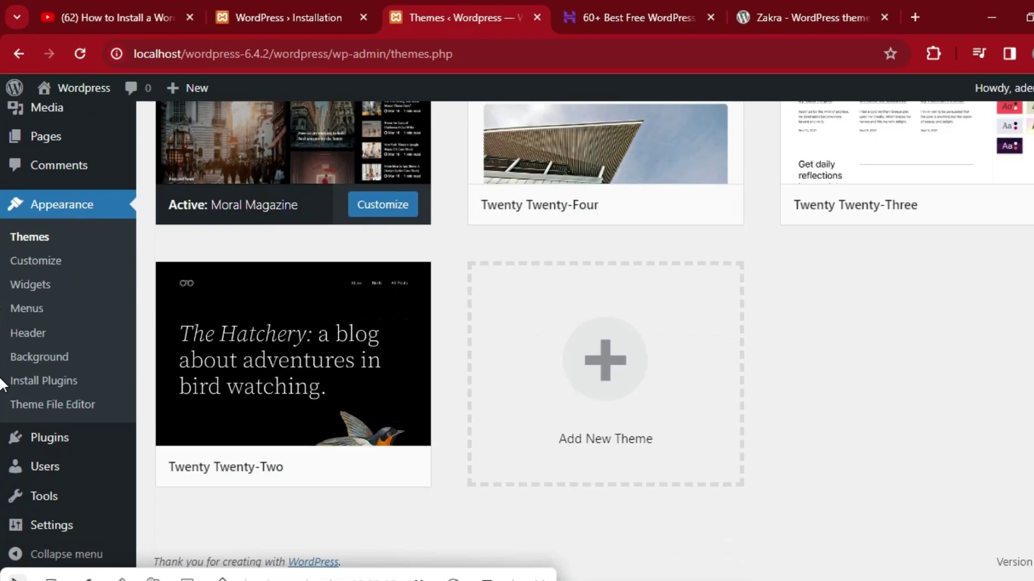
{"action": "scroll", "coordinate": [3, 196], "scroll_direction": "up", "scroll_amount": 5}
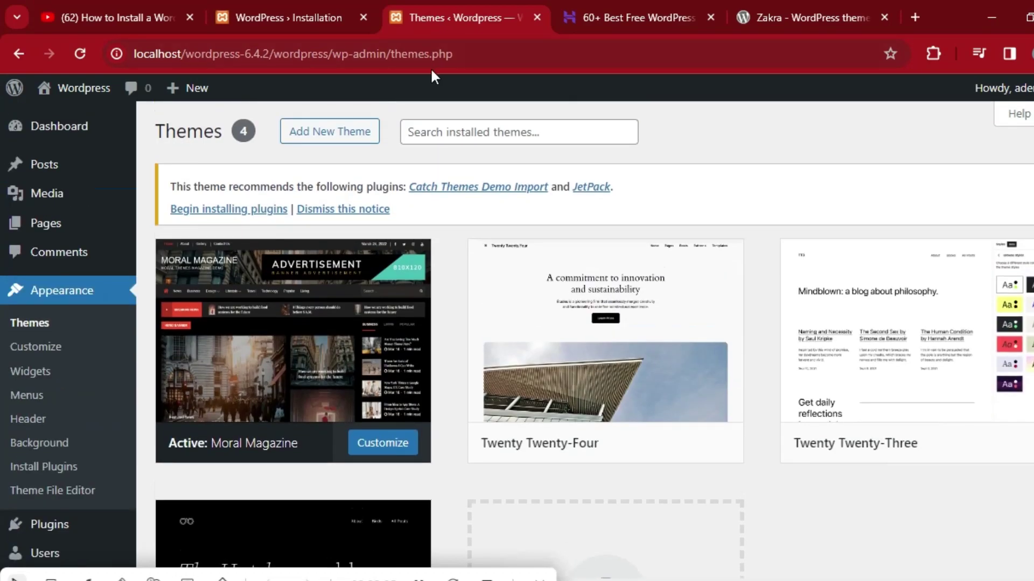
{"action": "left_click", "coordinate": [331, 132]}
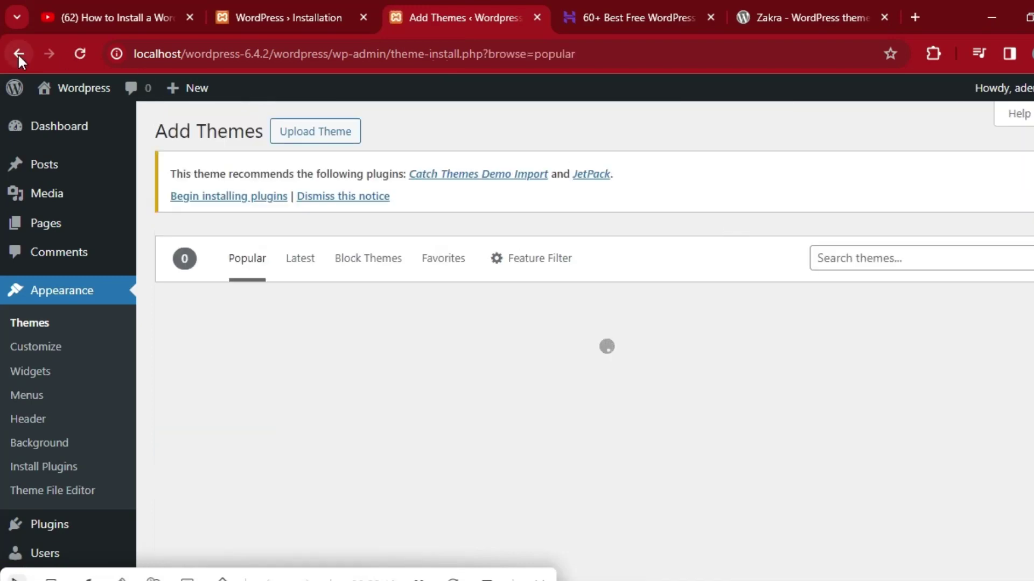
{"action": "left_click", "coordinate": [17, 54]}
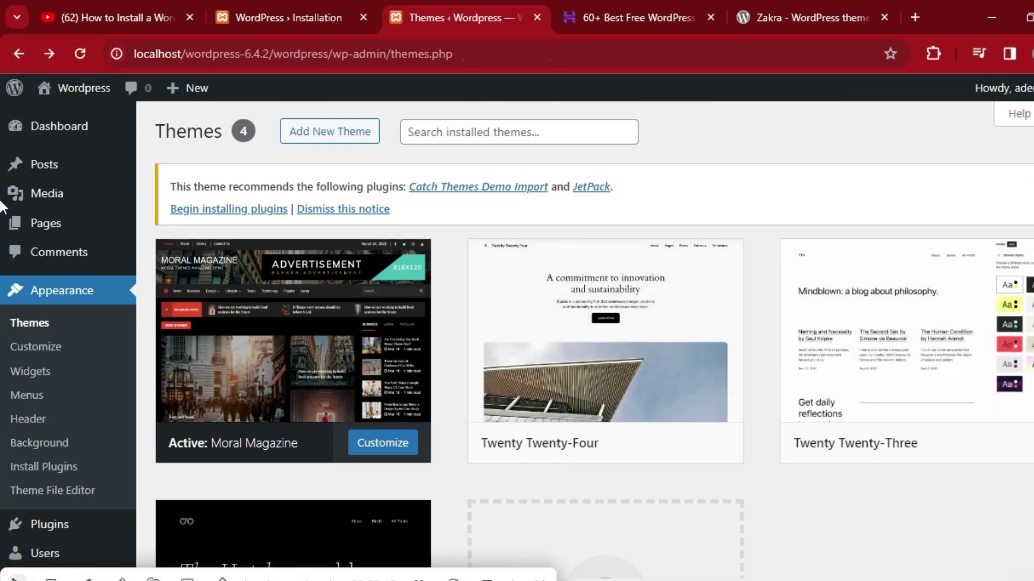
{"action": "scroll", "coordinate": [3, 207], "scroll_direction": "down", "scroll_amount": 4}
{"action": "scroll", "coordinate": [2, 208], "scroll_direction": "up", "scroll_amount": 4}
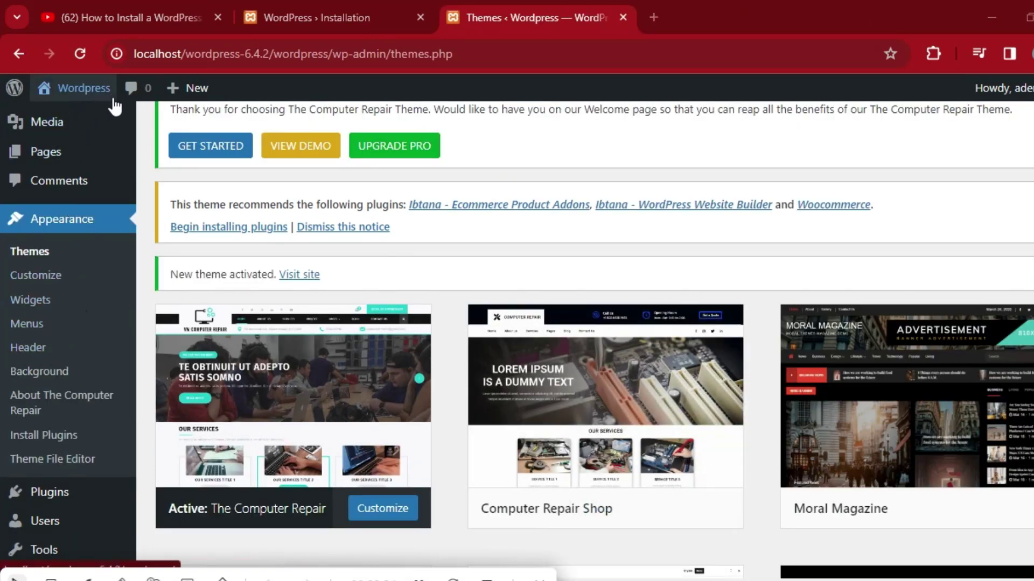
{"action": "mouse_move", "coordinate": [76, 92]}
{"action": "left_click", "coordinate": [71, 120]}
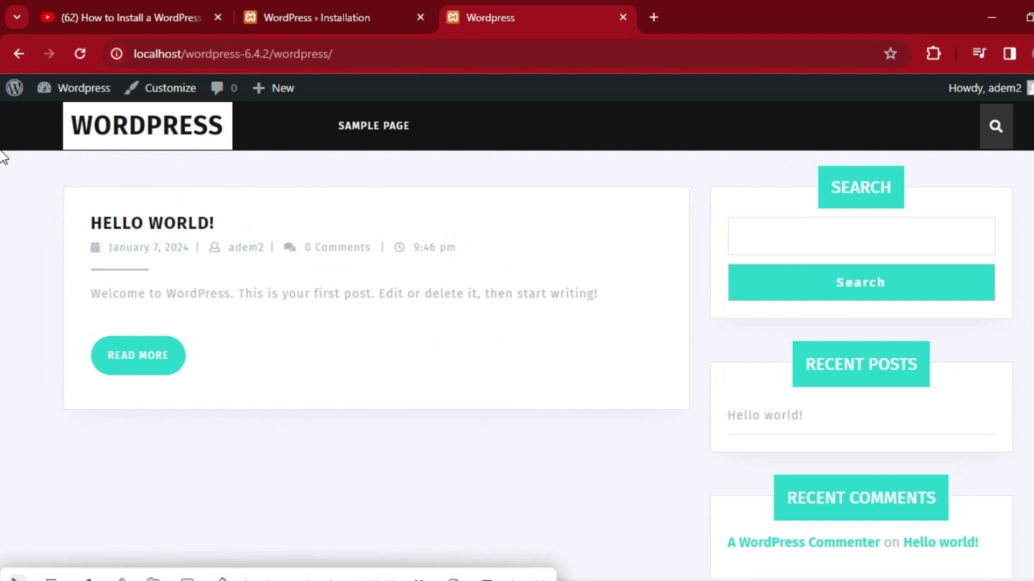
{"action": "scroll", "coordinate": [2, 143], "scroll_direction": "down", "scroll_amount": 5}
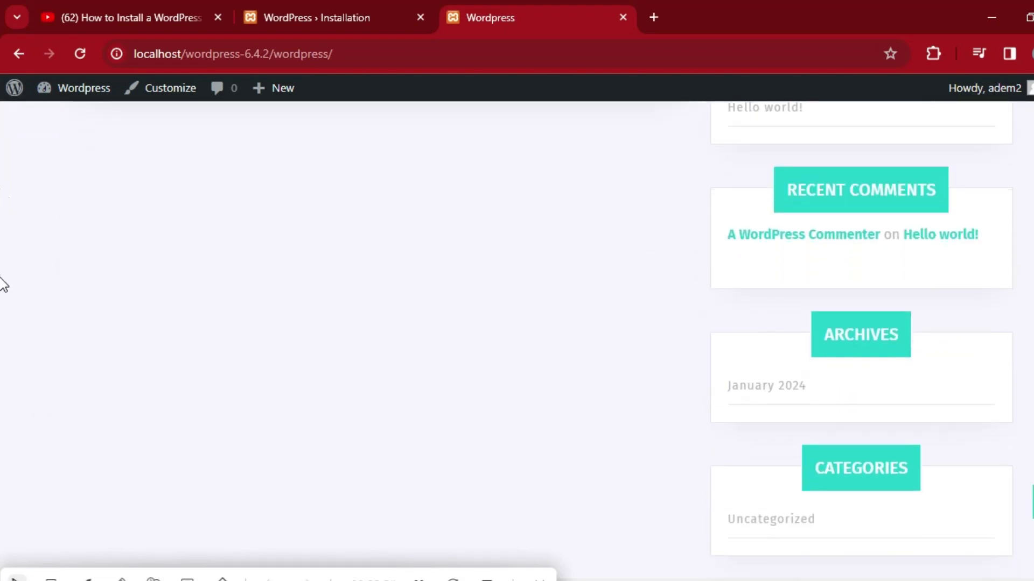
{"action": "scroll", "coordinate": [4, 217], "scroll_direction": "up", "scroll_amount": 5}
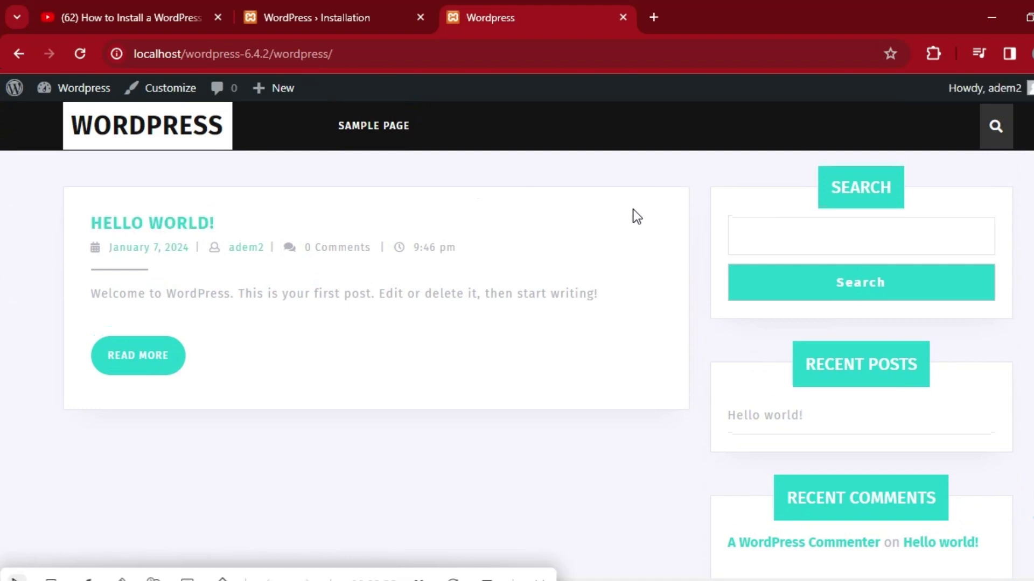
{"action": "left_click", "coordinate": [20, 53]}
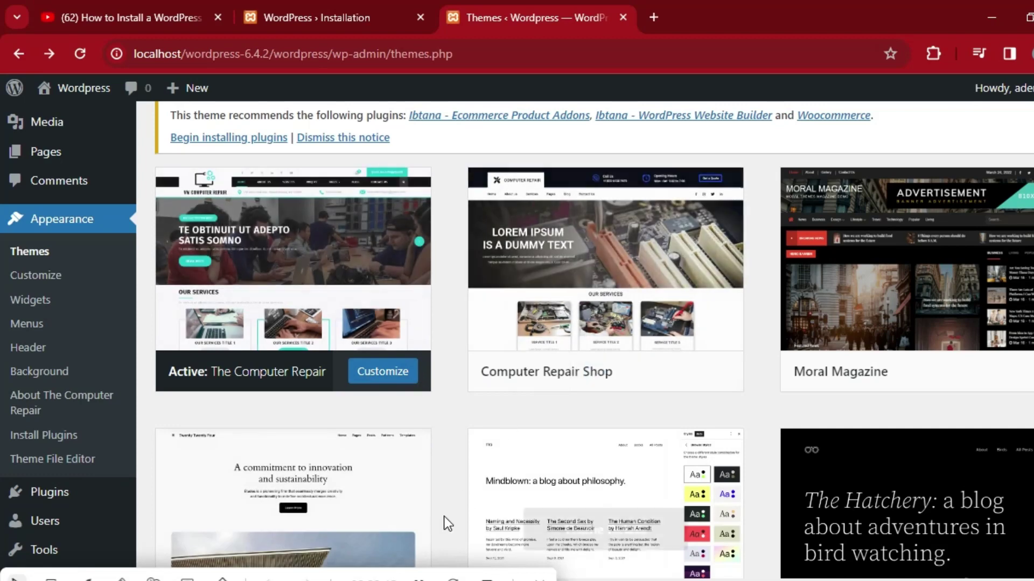
Open Pages > All Pages, then visit the public site via the admin-bar site name.
{"action": "mouse_move", "coordinate": [545, 298]}
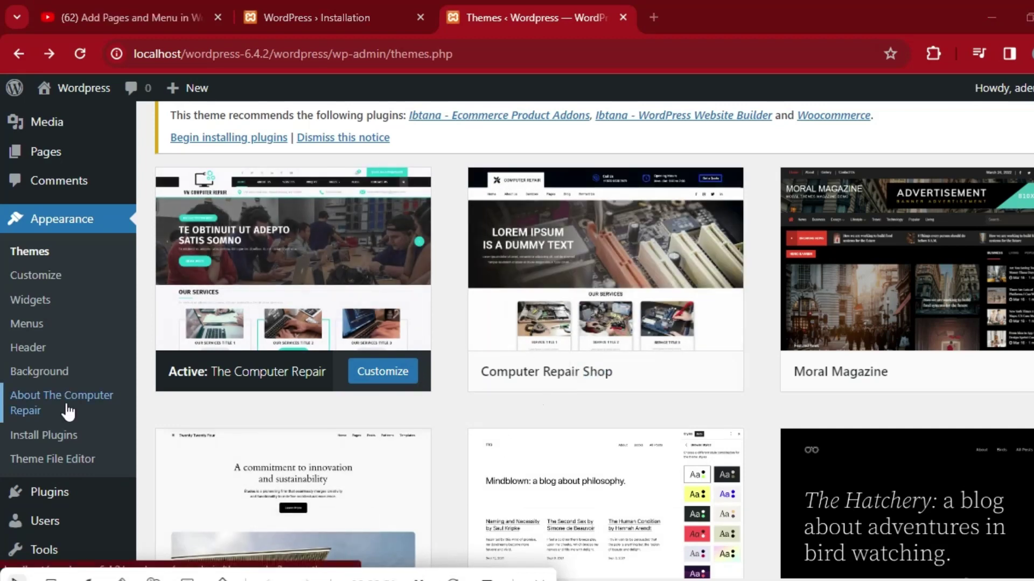
{"action": "mouse_move", "coordinate": [85, 155]}
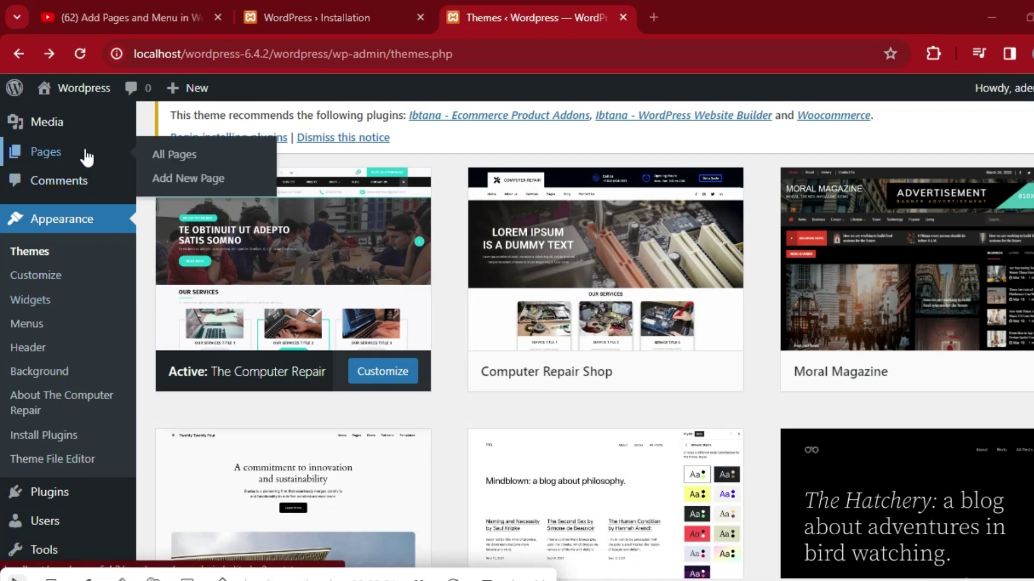
{"action": "left_click", "coordinate": [166, 160]}
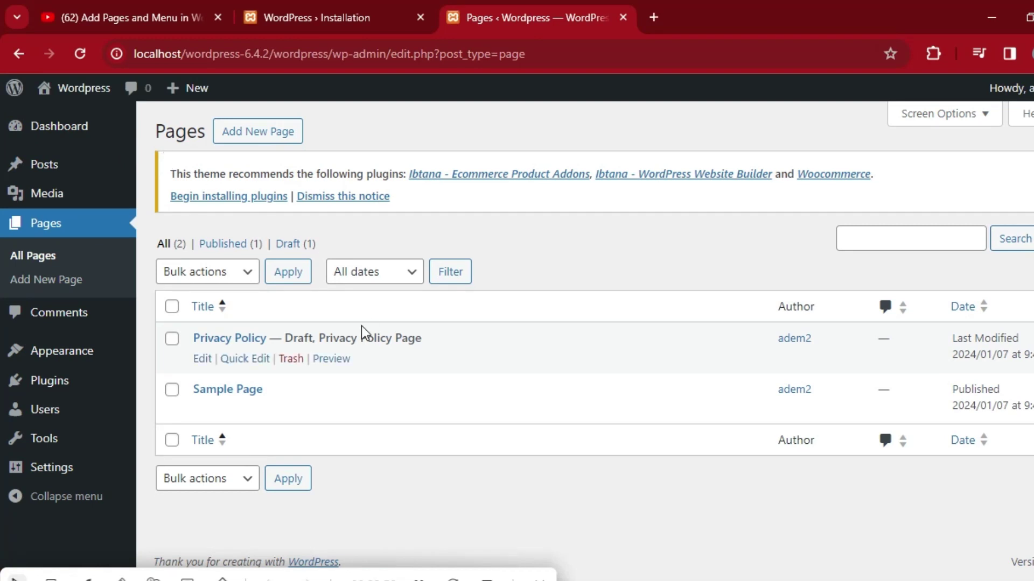
{"action": "mouse_move", "coordinate": [218, 394]}
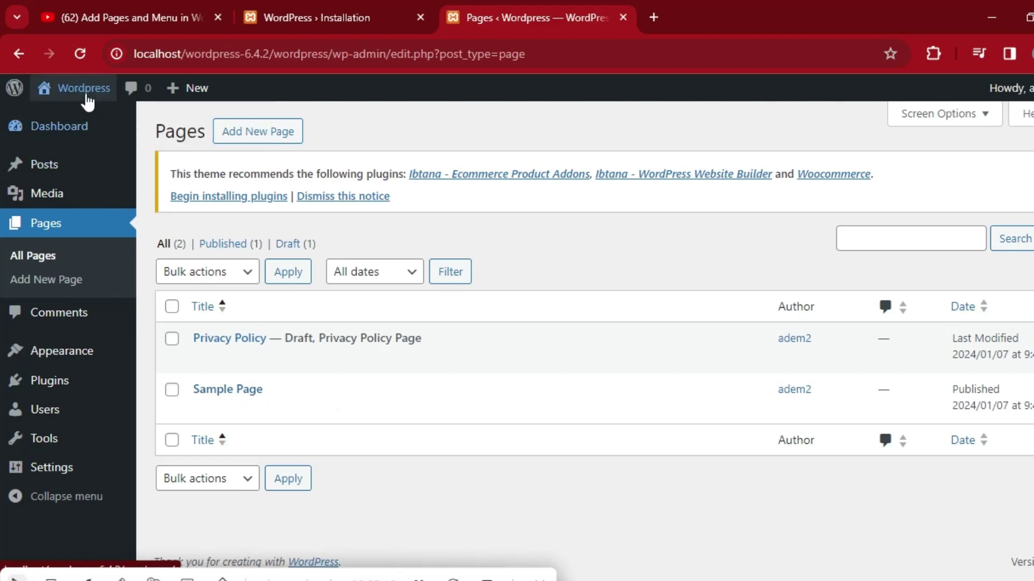
{"action": "mouse_move", "coordinate": [85, 96]}
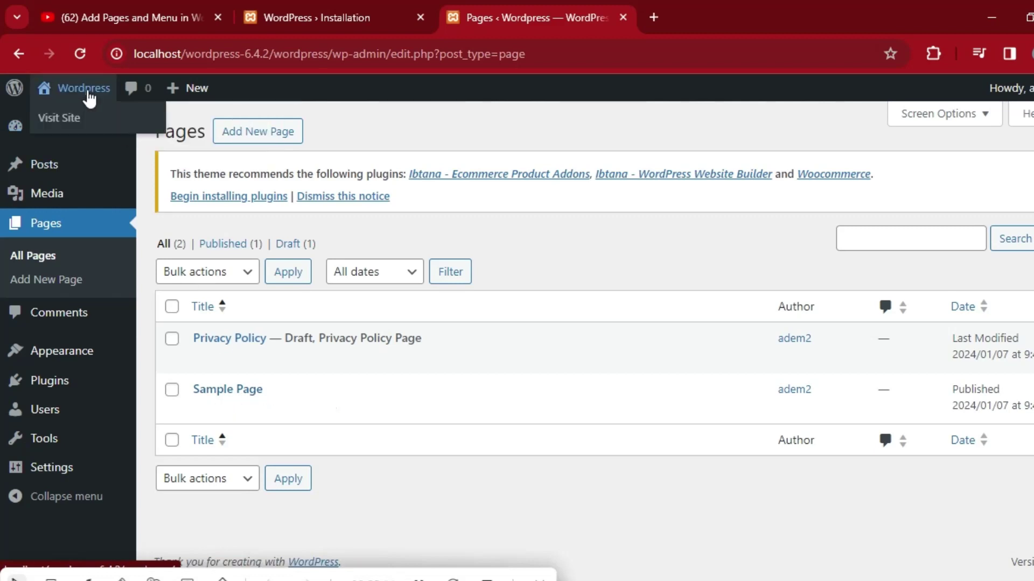
{"action": "left_click", "coordinate": [83, 125]}
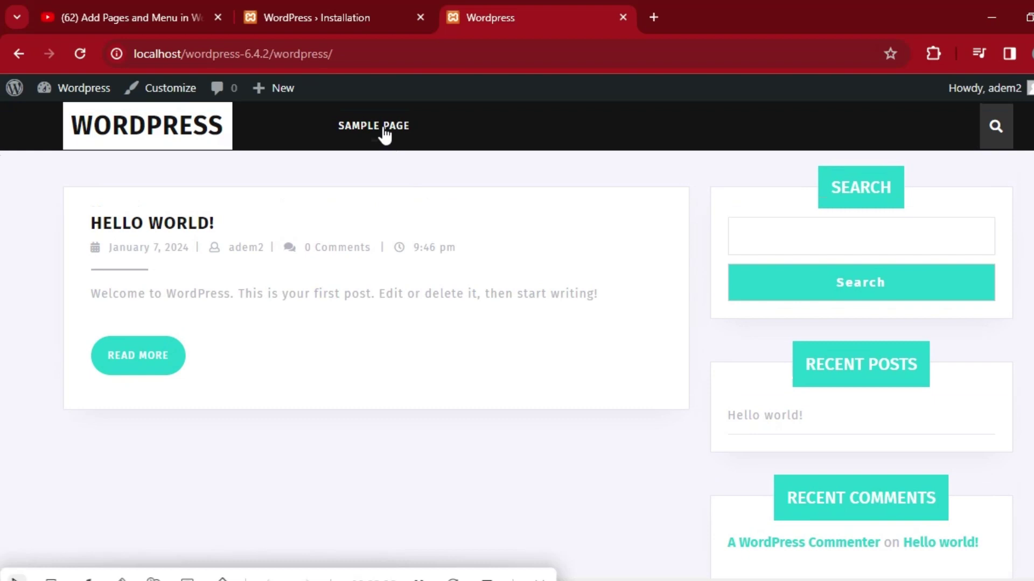
View the live Sample Page, go back to the home page, then back to the admin Pages list.
{"action": "left_click", "coordinate": [385, 134]}
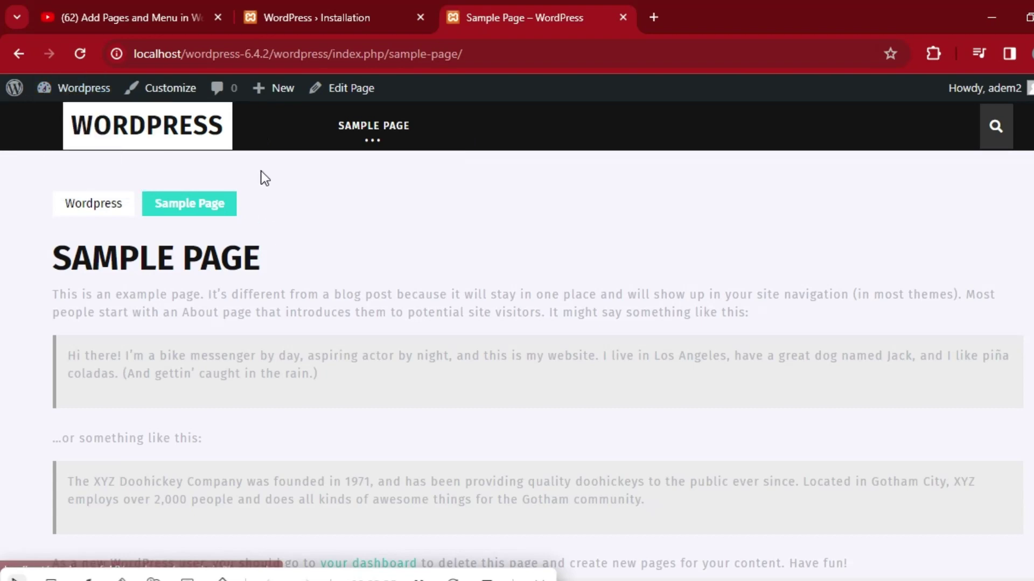
{"action": "left_click", "coordinate": [11, 50]}
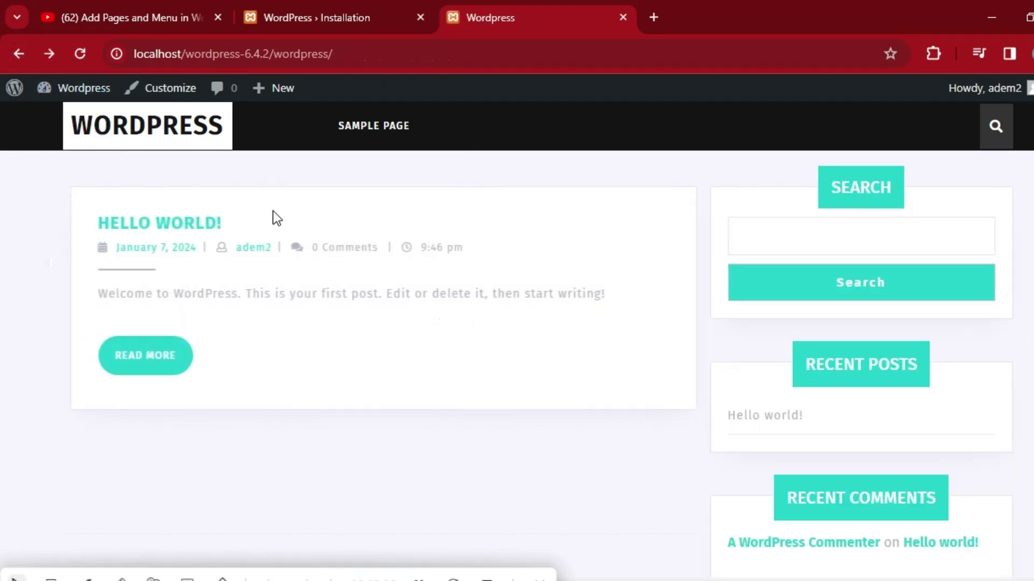
{"action": "left_click", "coordinate": [373, 1]}
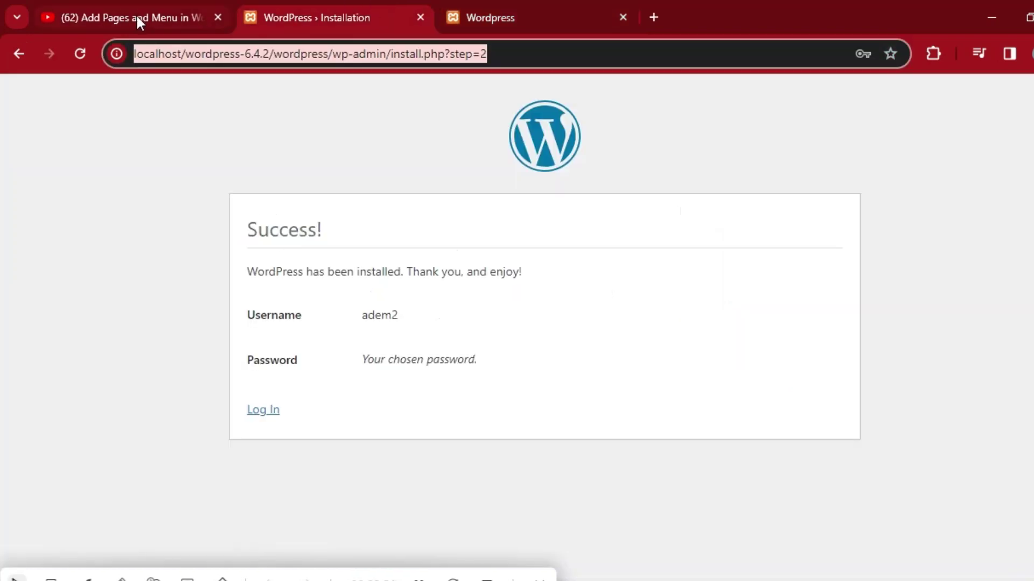
{"action": "left_click", "coordinate": [484, 17]}
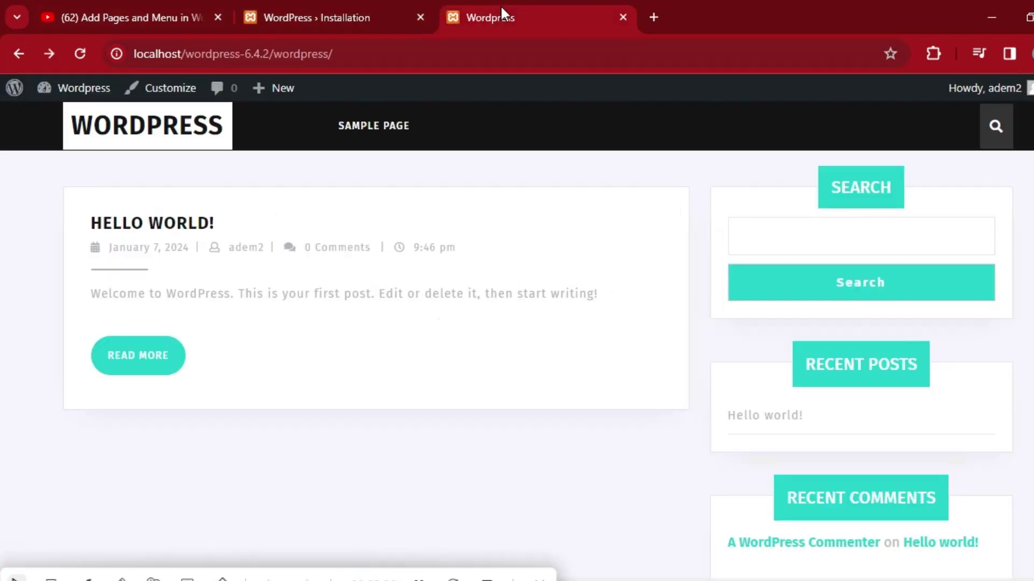
{"action": "left_click", "coordinate": [19, 53]}
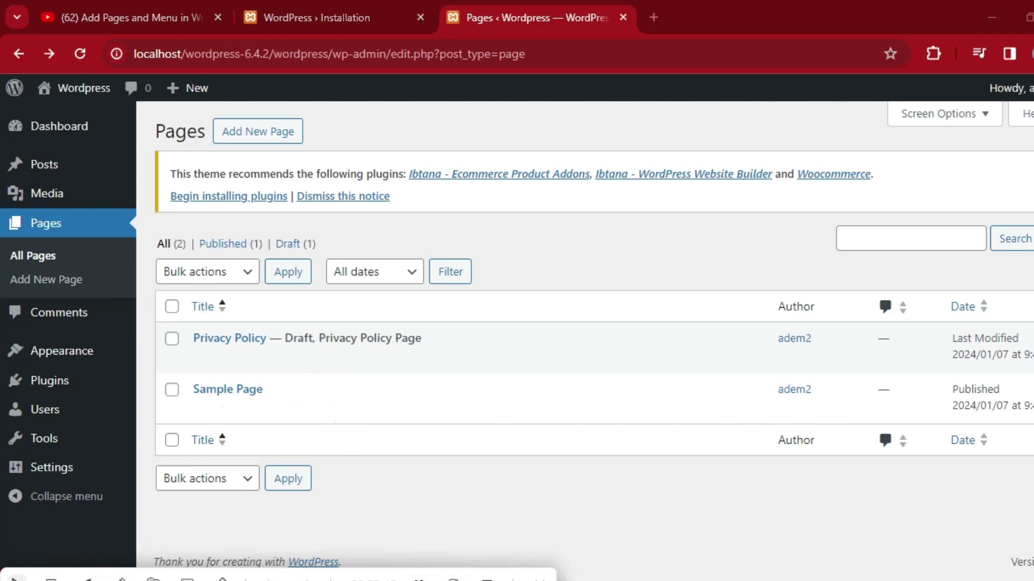
Trash the Sample Page and start a new page titled 'Home'.
{"action": "left_click", "coordinate": [292, 412]}
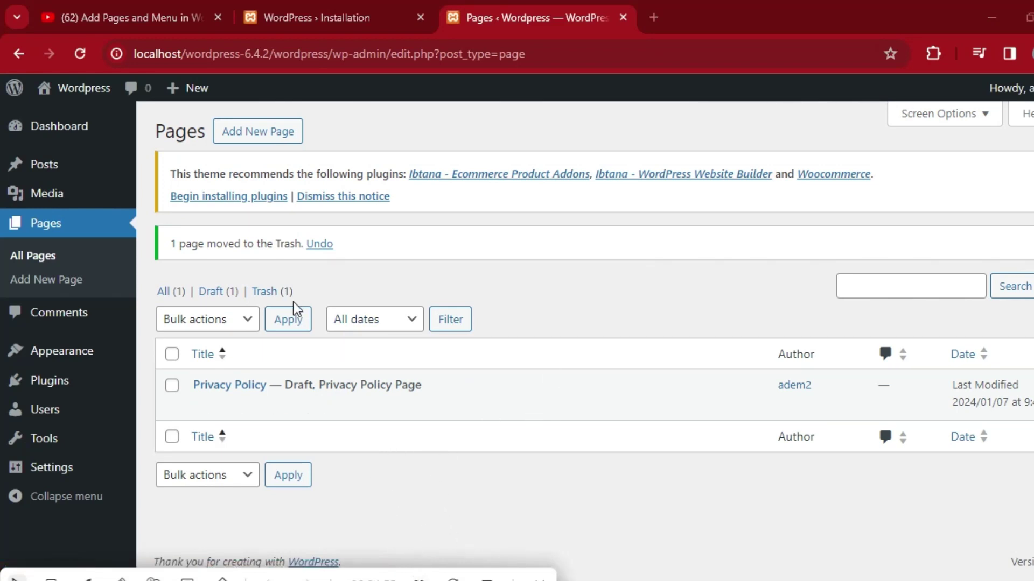
{"action": "mouse_move", "coordinate": [207, 100]}
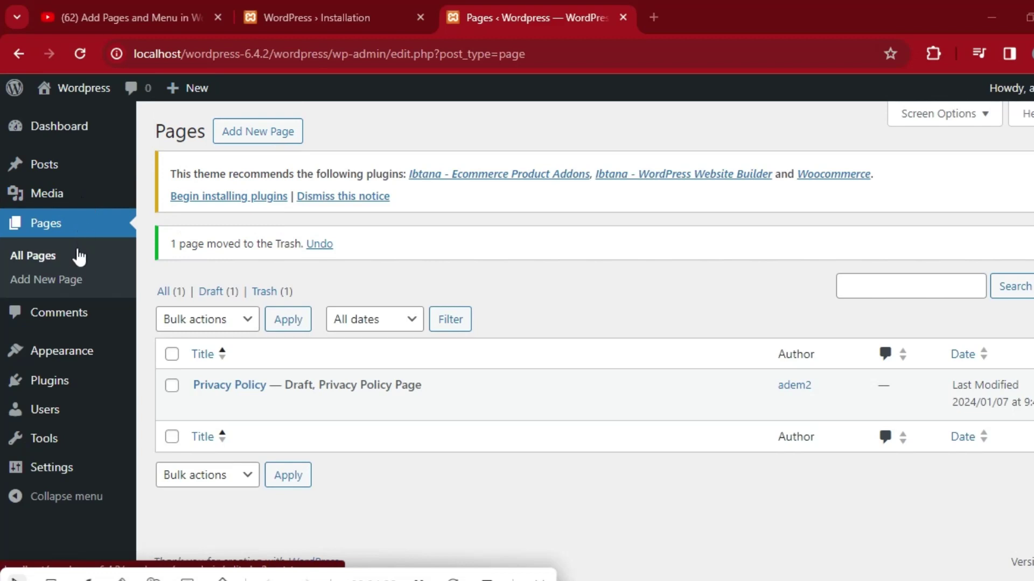
{"action": "left_click", "coordinate": [66, 280]}
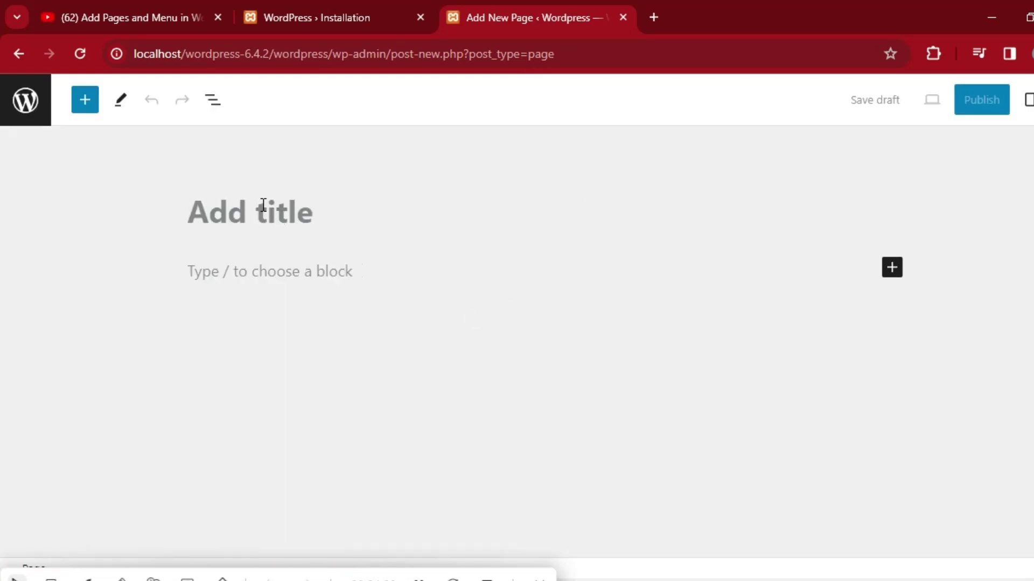
{"action": "type", "text": "H"}
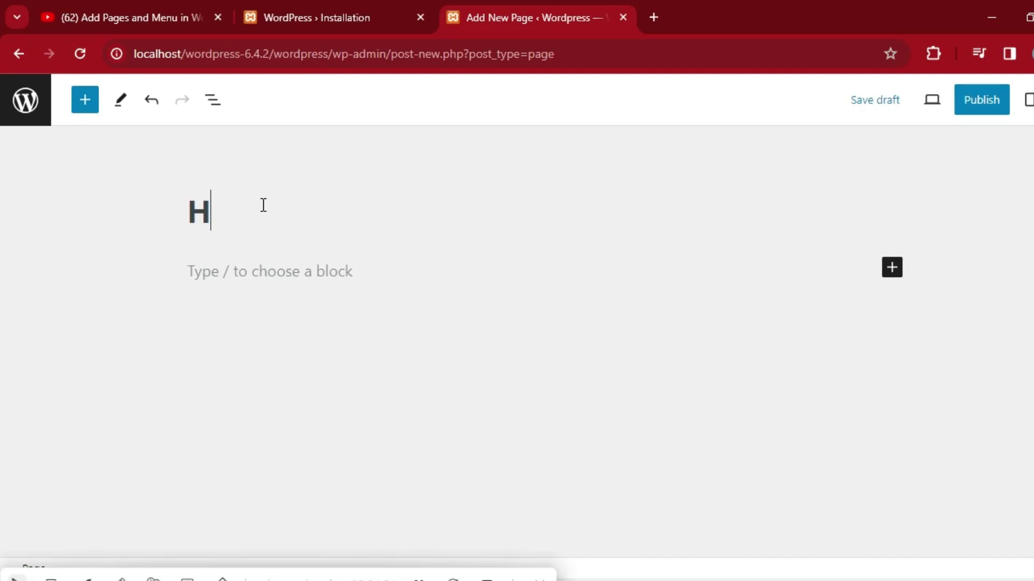
{"action": "type", "text": "ome"}
Add a paragraph reading 'this is my home page' and begin publishing the page.
{"action": "left_click", "coordinate": [892, 270]}
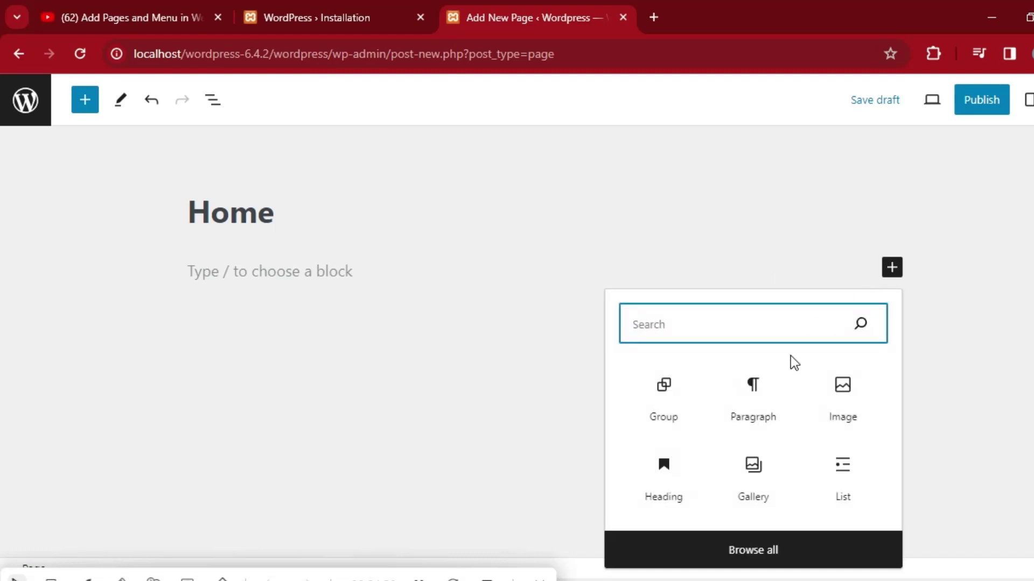
{"action": "left_click", "coordinate": [752, 403]}
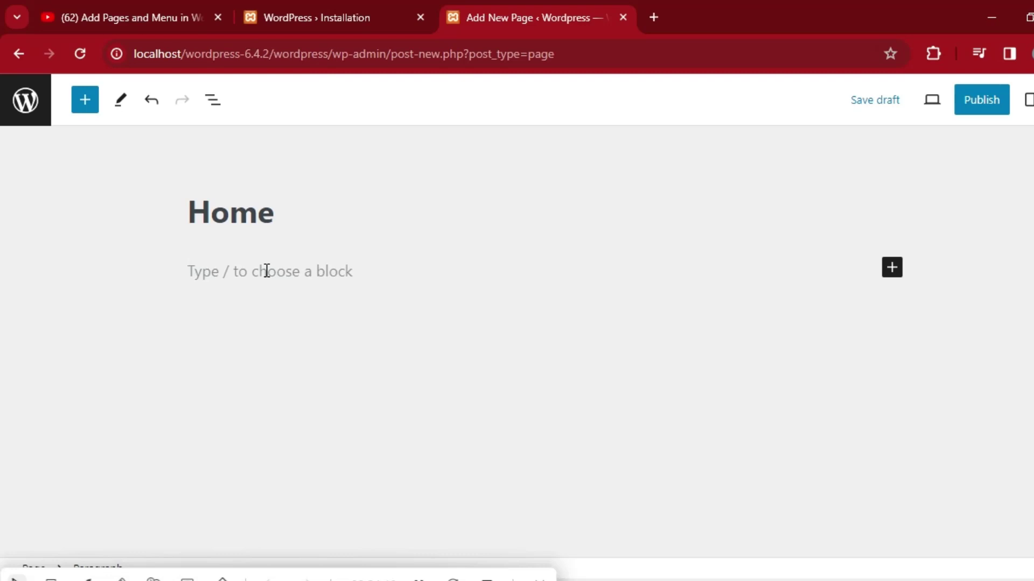
{"action": "type", "text": "thi"}
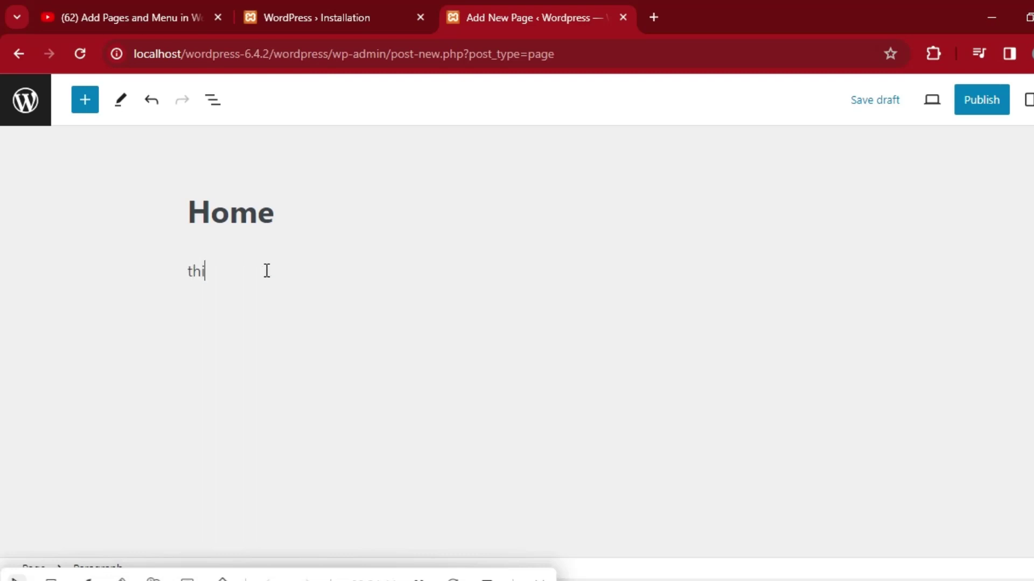
{"action": "type", "text": "s is my home page"}
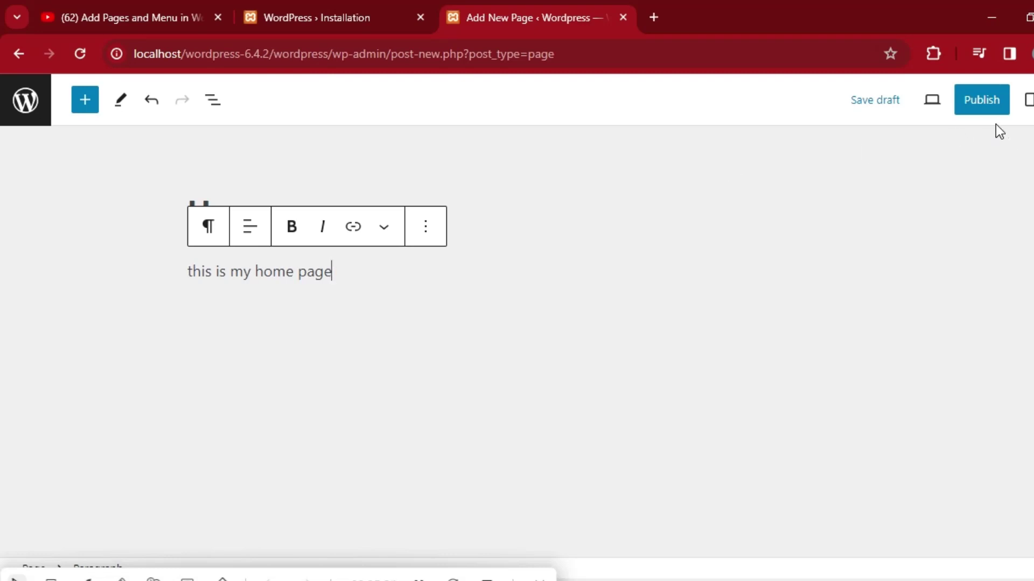
{"action": "left_click", "coordinate": [982, 107]}
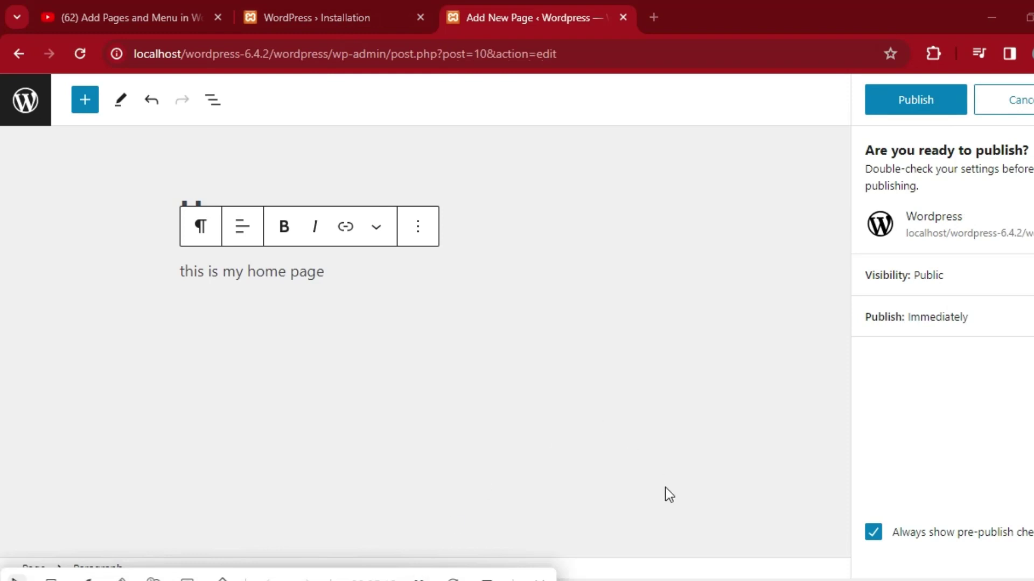
Confirm publishing the Home page, view it live, then return to its editor.
{"action": "left_click", "coordinate": [922, 113]}
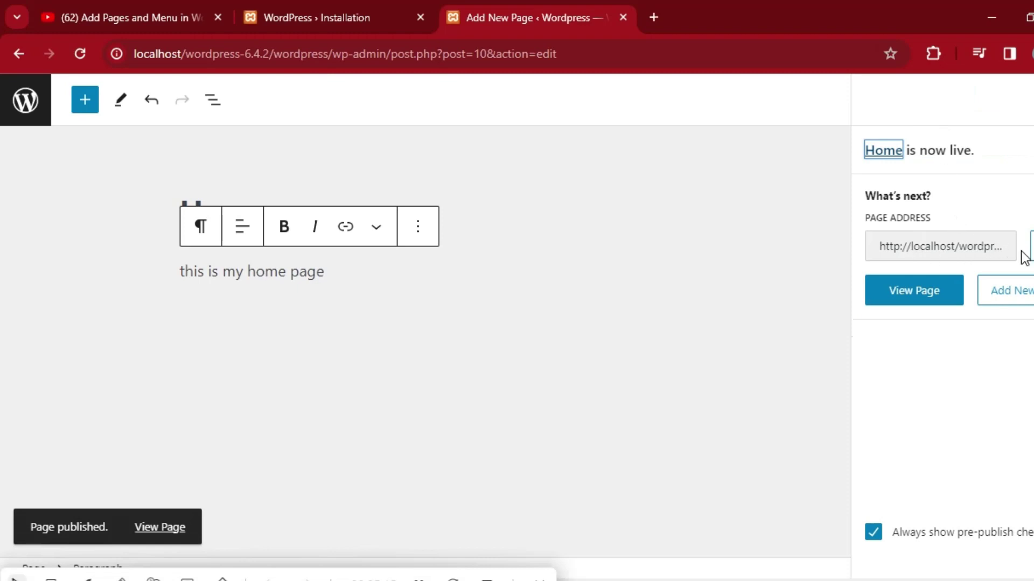
{"action": "left_click", "coordinate": [918, 295]}
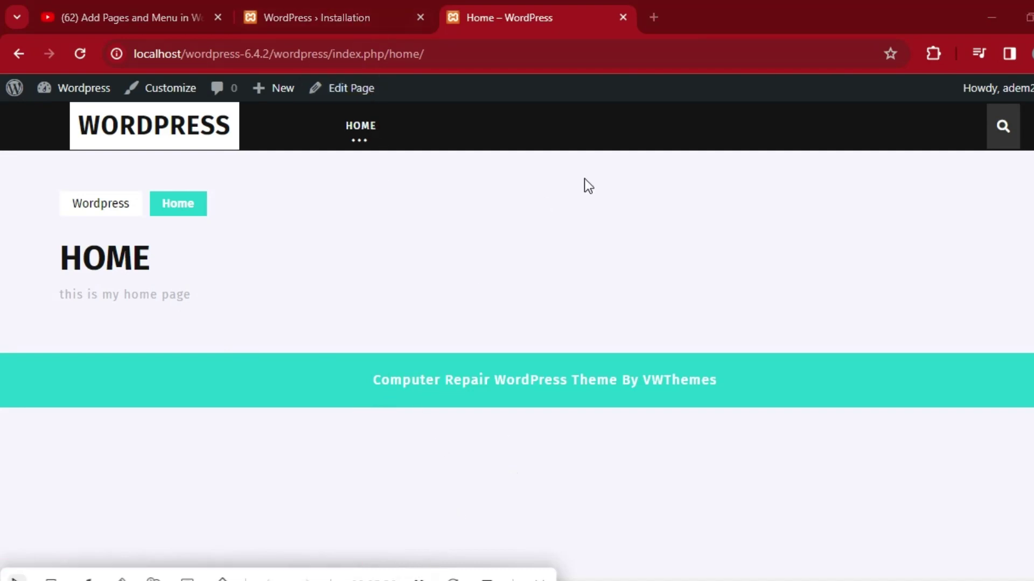
{"action": "left_click", "coordinate": [14, 51]}
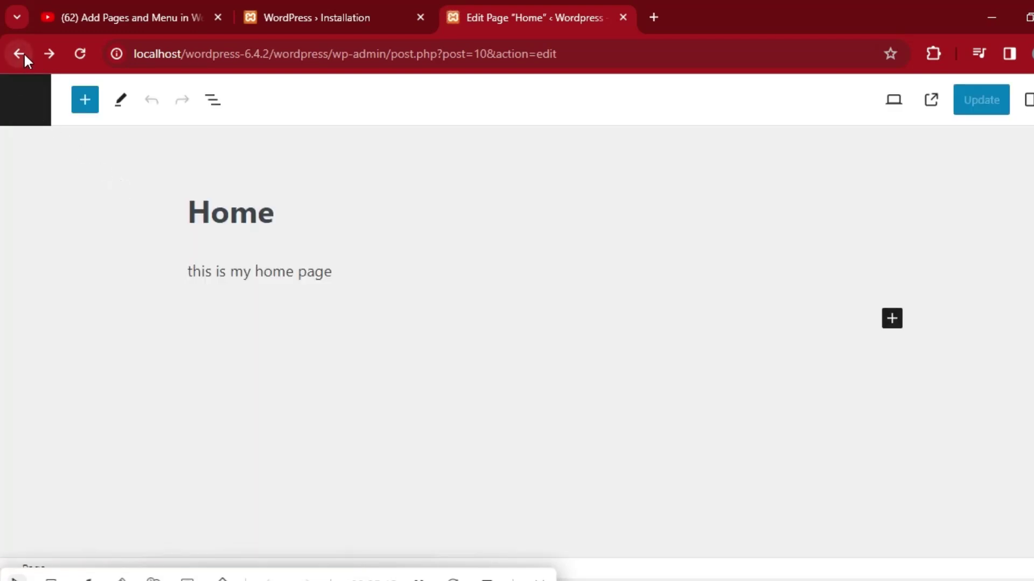
Create a new page titled 'About us', with no body content, and publish it.
{"action": "left_click", "coordinate": [23, 52]}
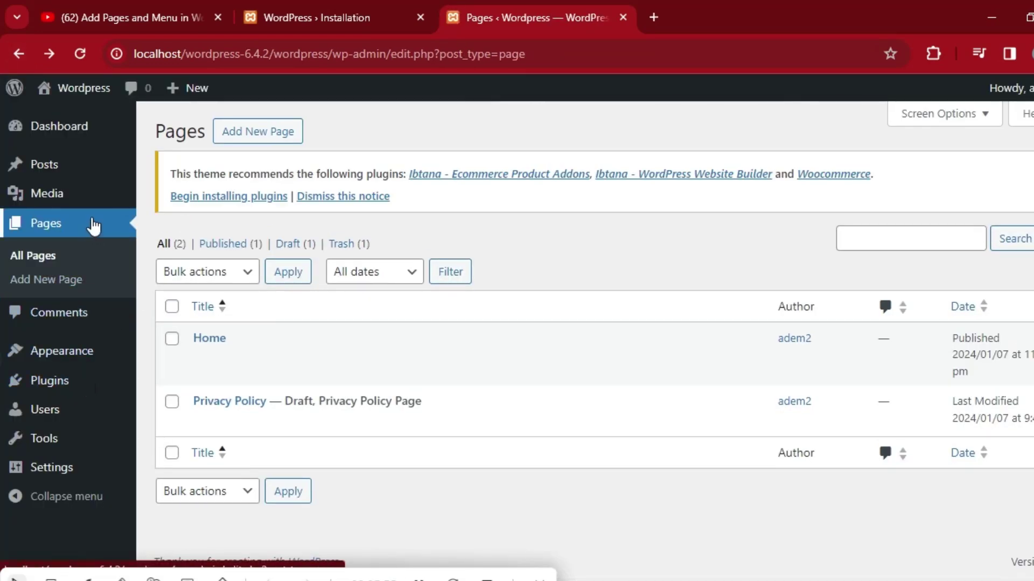
{"action": "left_click", "coordinate": [64, 281]}
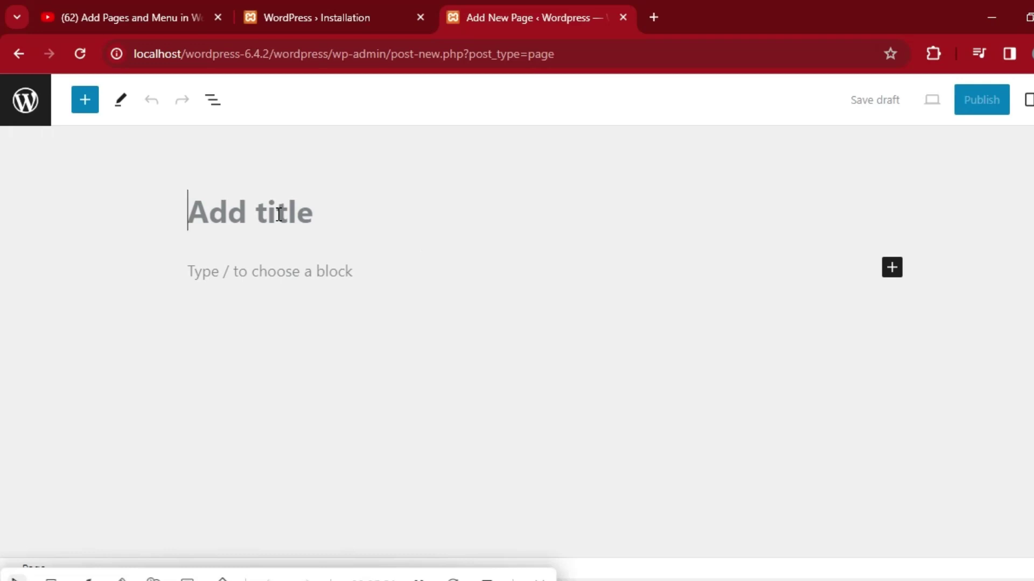
{"action": "type", "text": "A"}
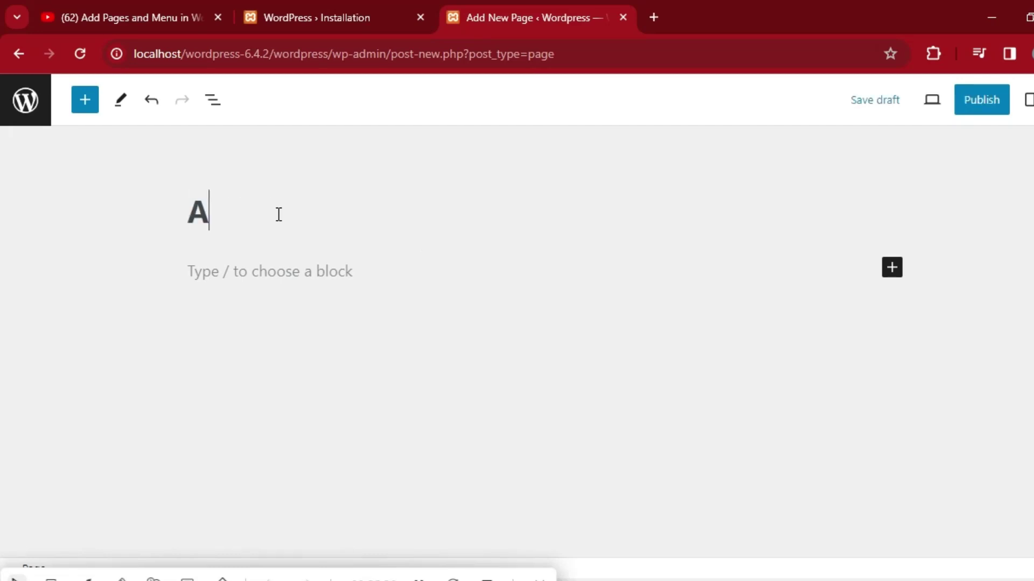
{"action": "type", "text": "bo"}
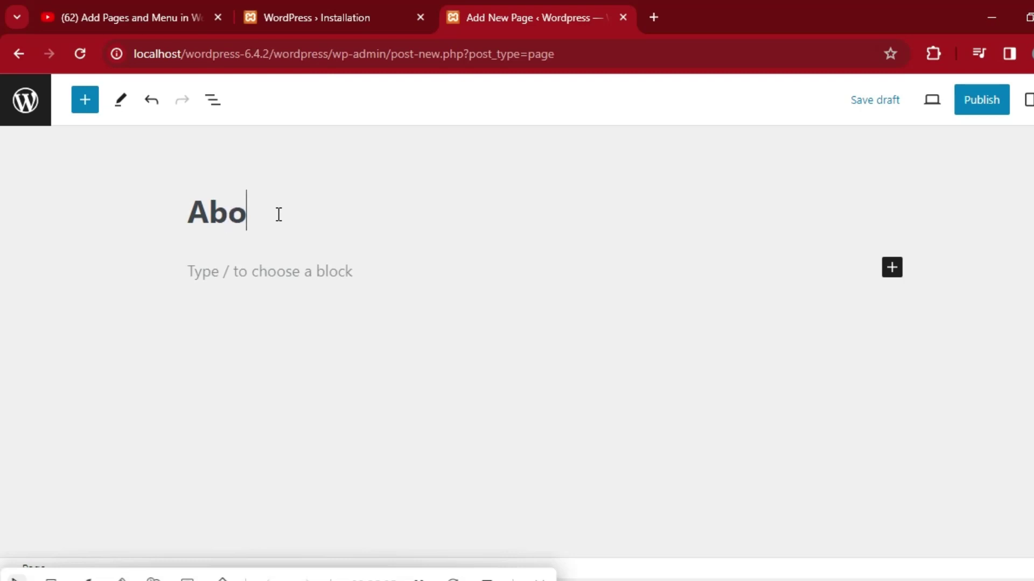
{"action": "key", "text": "BackSpace"}
{"action": "key", "text": "BackSpace"}
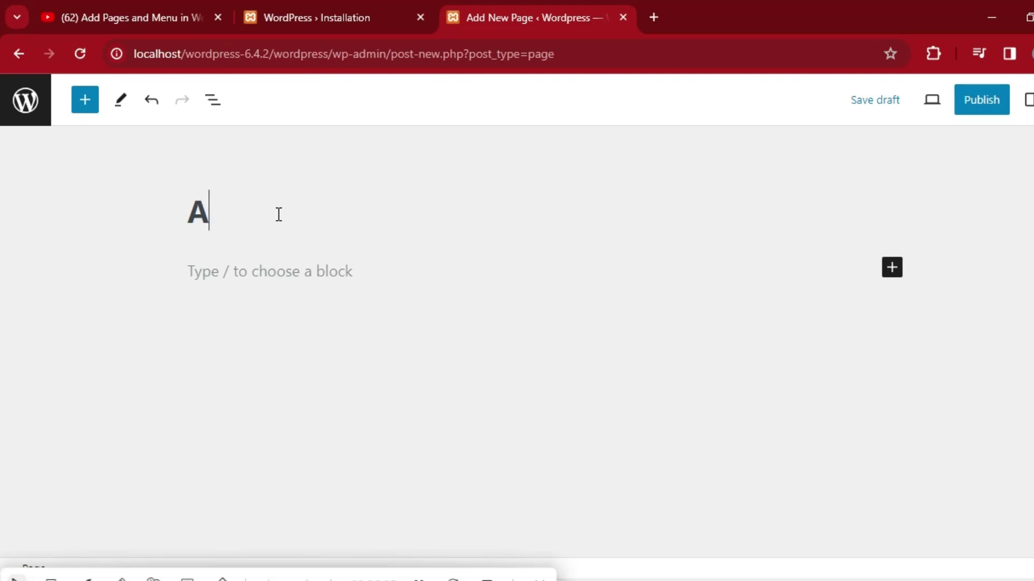
{"action": "type", "text": "BOU"}
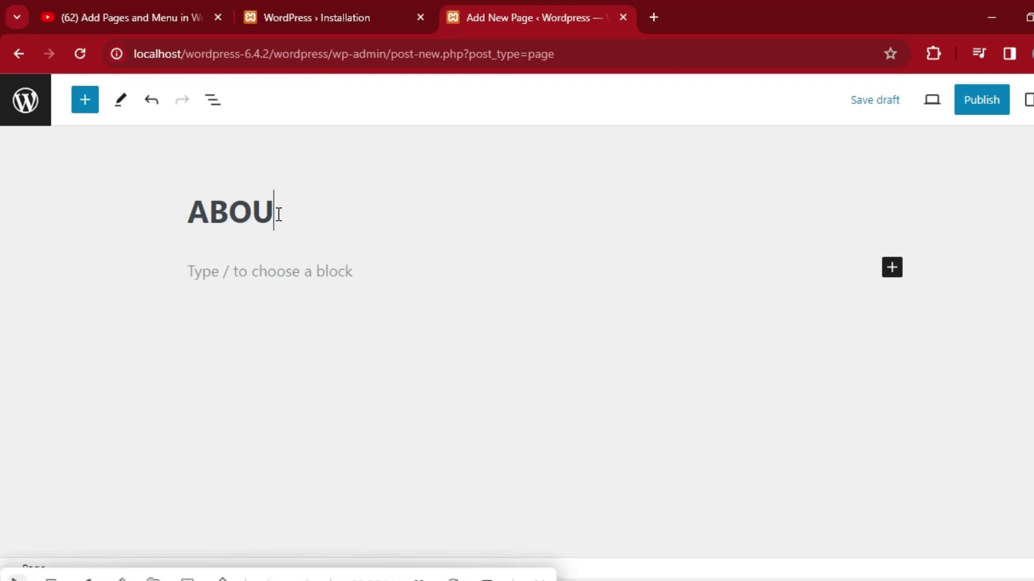
{"action": "type", "text": "T"}
{"action": "type", "text": "US"}
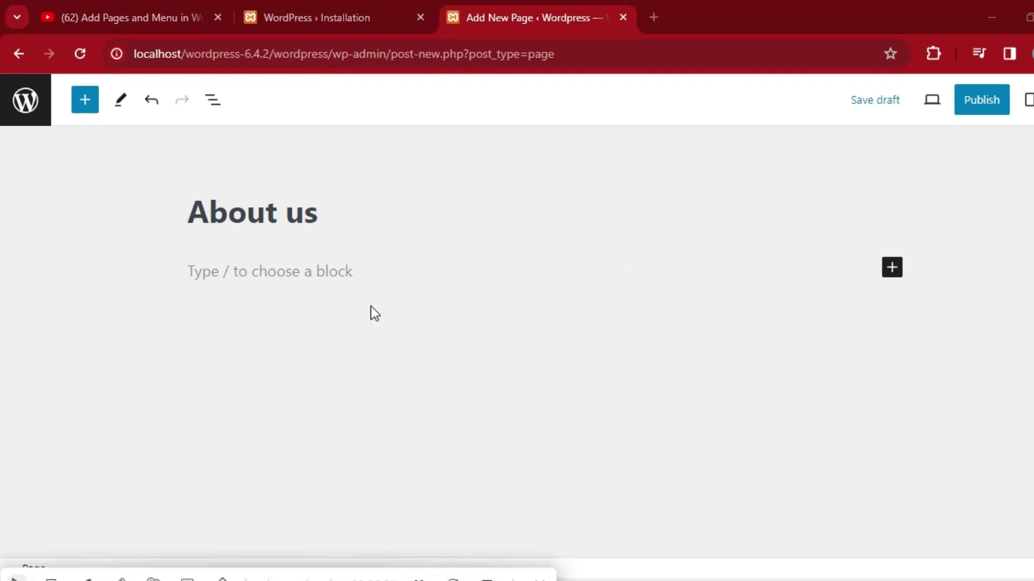
{"action": "left_click", "coordinate": [338, 248]}
{"action": "left_click", "coordinate": [342, 270]}
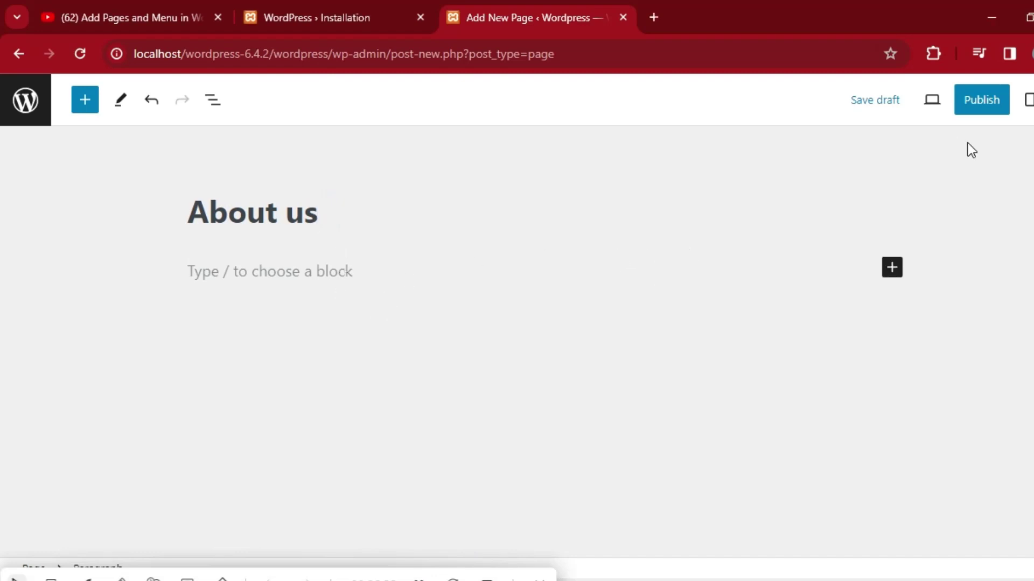
{"action": "left_click", "coordinate": [986, 107]}
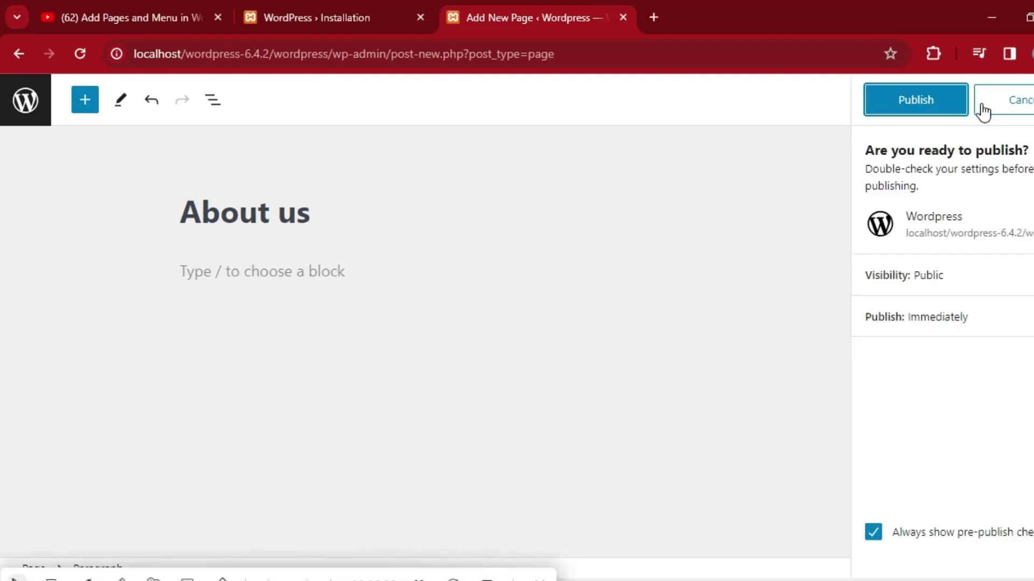
{"action": "left_click", "coordinate": [934, 105]}
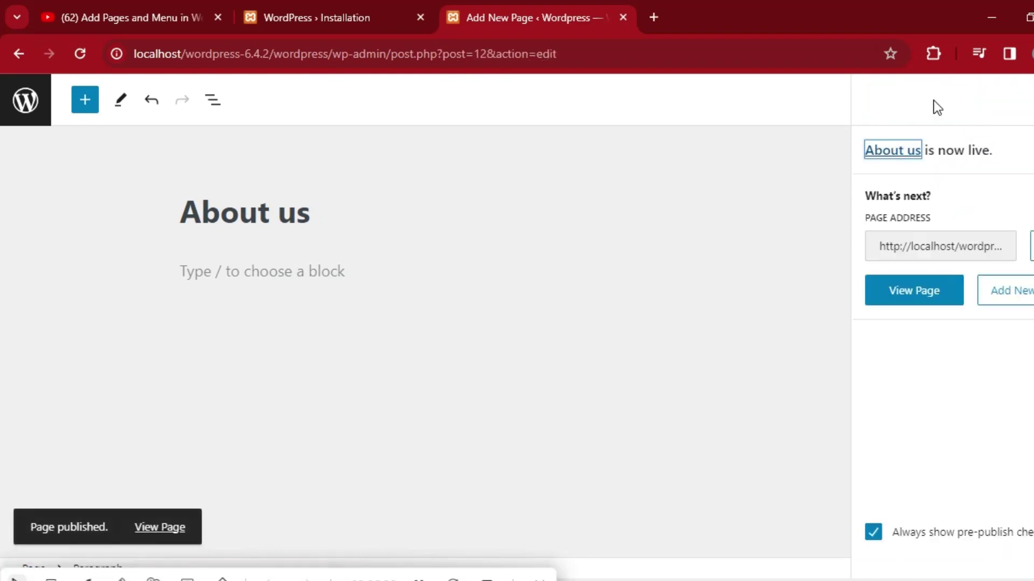
Publish the 'Contact us' page and return to the Pages list.
{"action": "left_click", "coordinate": [915, 297]}
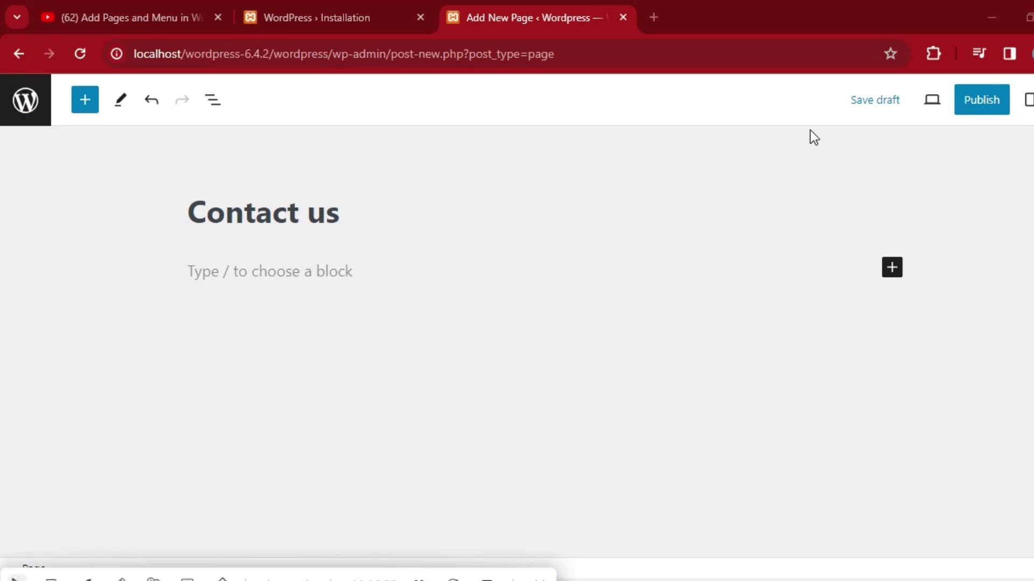
{"action": "left_click", "coordinate": [983, 113]}
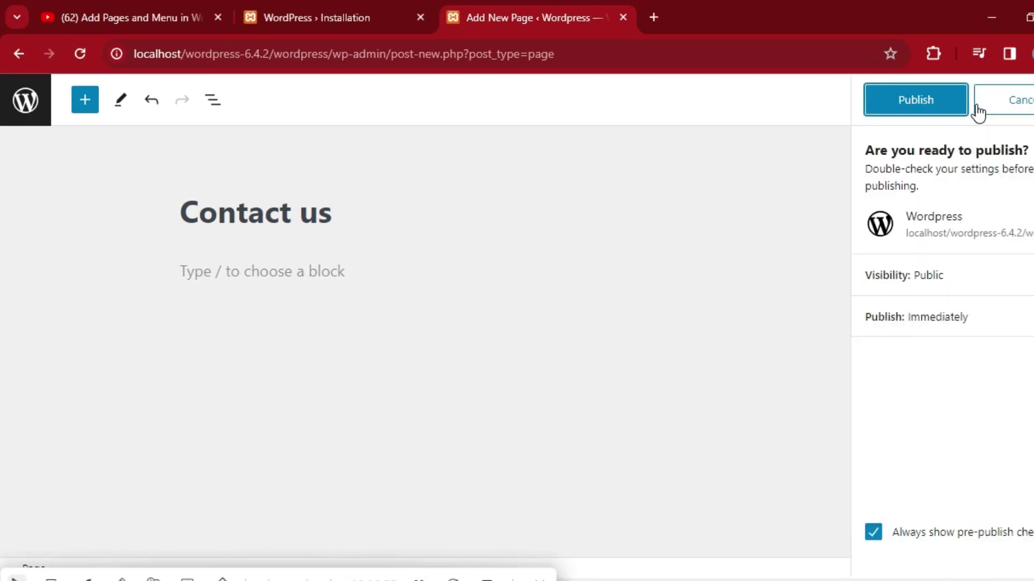
{"action": "left_click", "coordinate": [927, 104]}
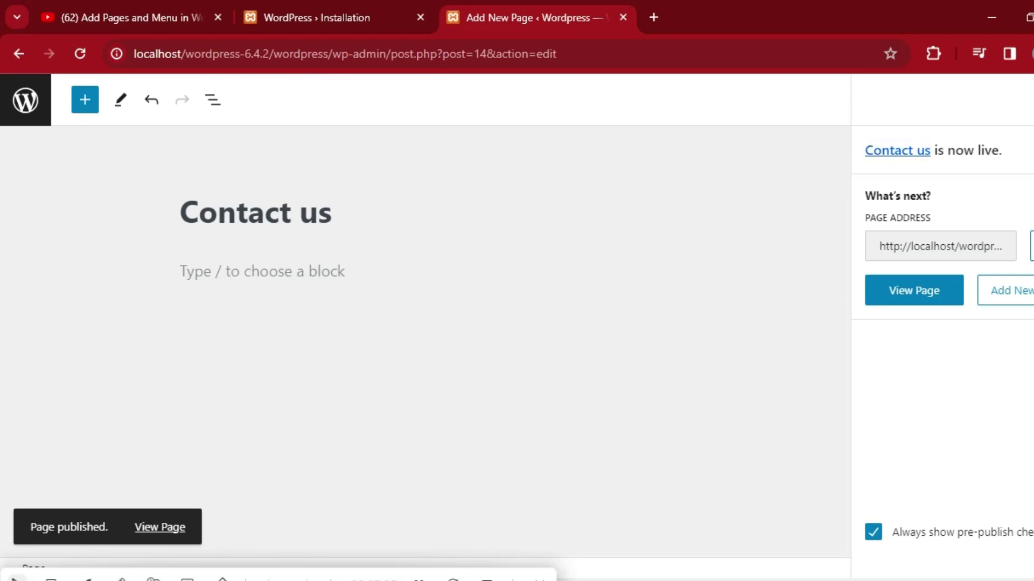
{"action": "key", "text": "Escape"}
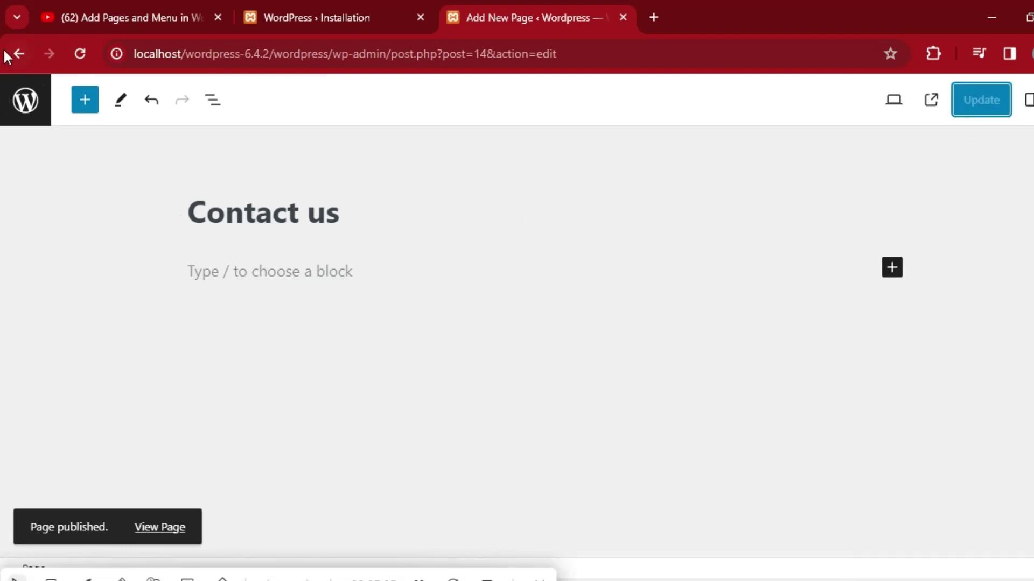
{"action": "left_click", "coordinate": [19, 52]}
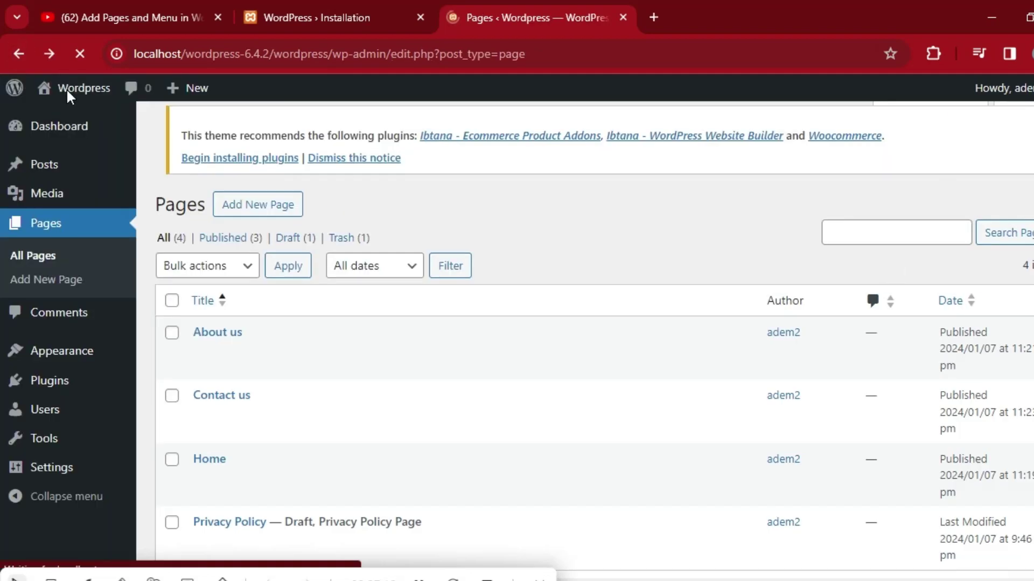
Publish a new page titled 'Blog' and go back to the Pages list.
{"action": "left_click", "coordinate": [263, 133]}
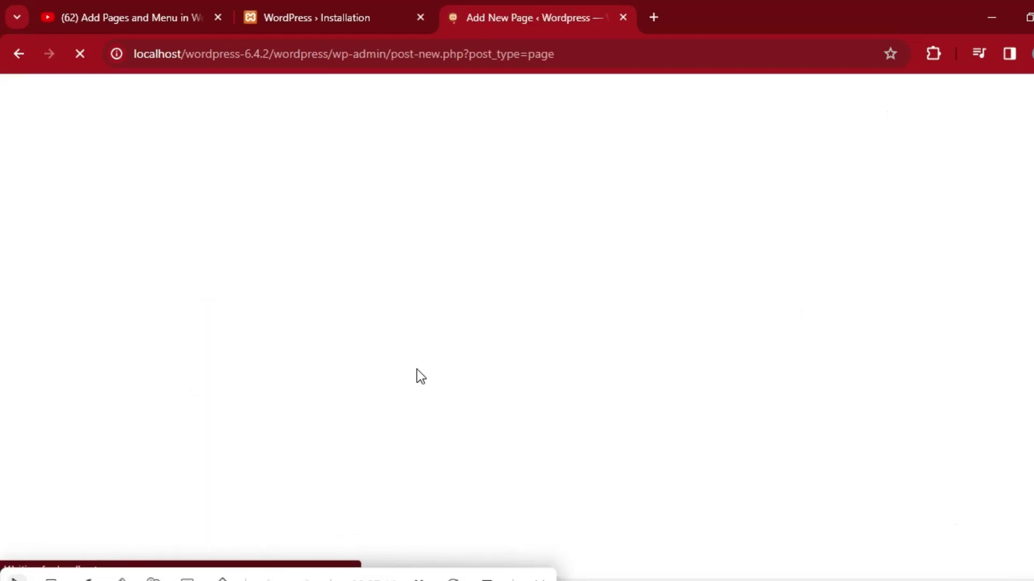
{"action": "type", "text": "Blog"}
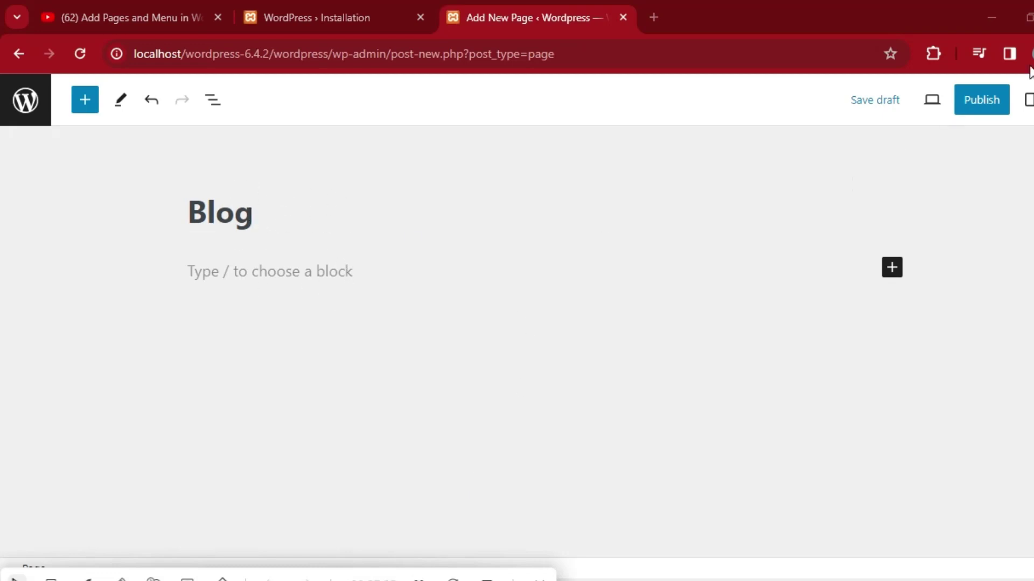
{"action": "left_click", "coordinate": [978, 102]}
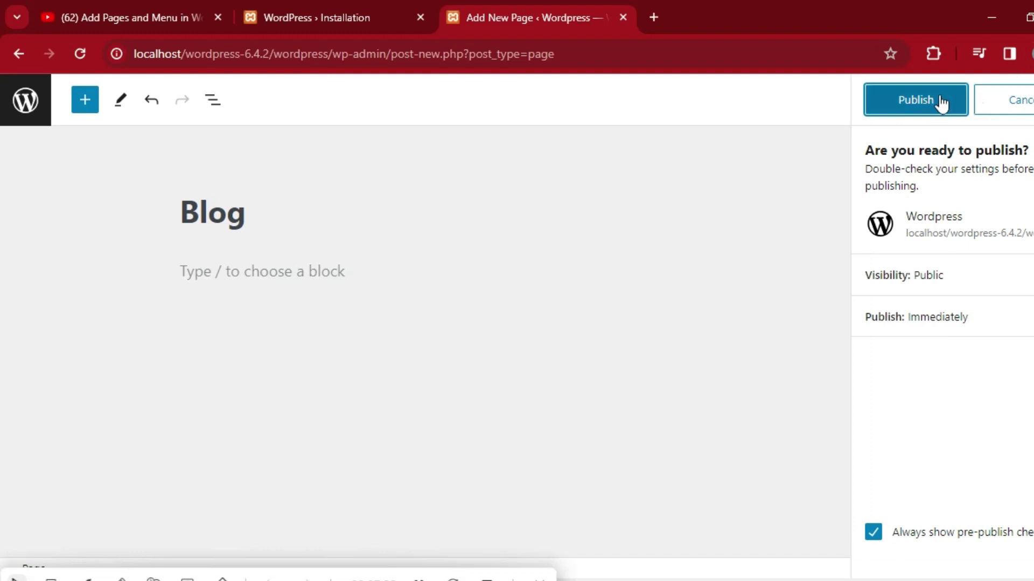
{"action": "left_click", "coordinate": [941, 103]}
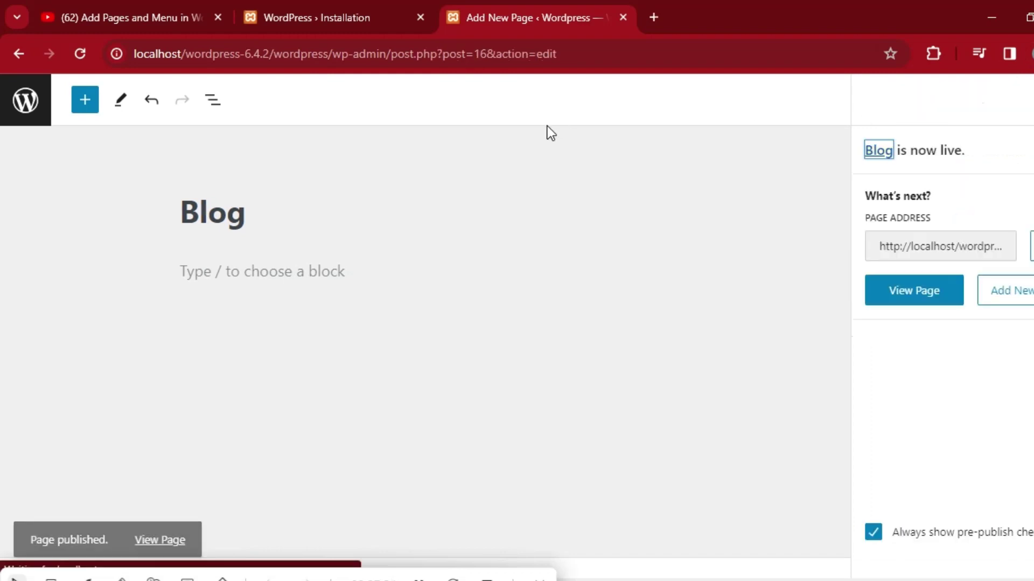
{"action": "left_click", "coordinate": [20, 50]}
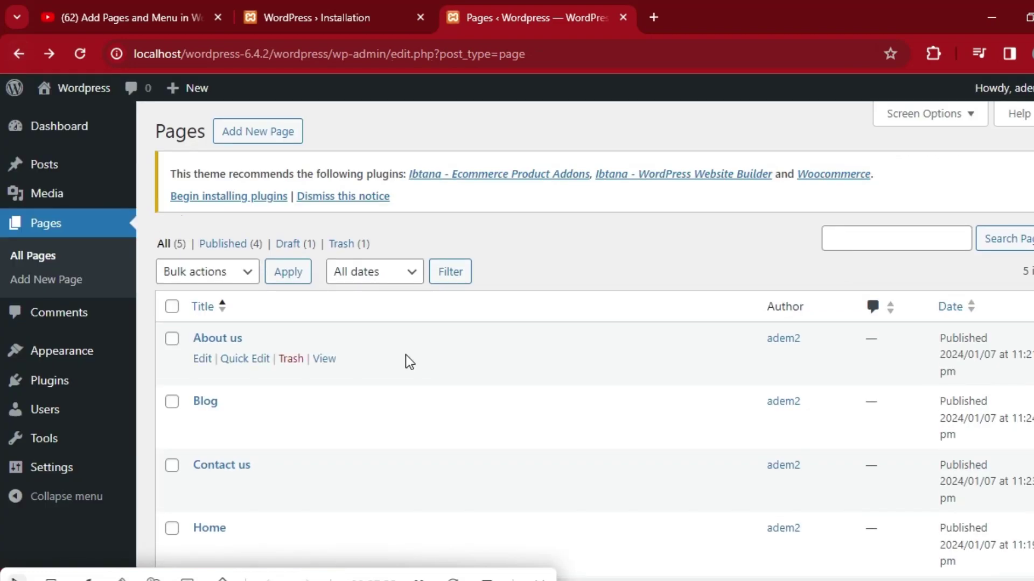
{"action": "scroll", "coordinate": [5, 183], "scroll_direction": "down", "scroll_amount": 3}
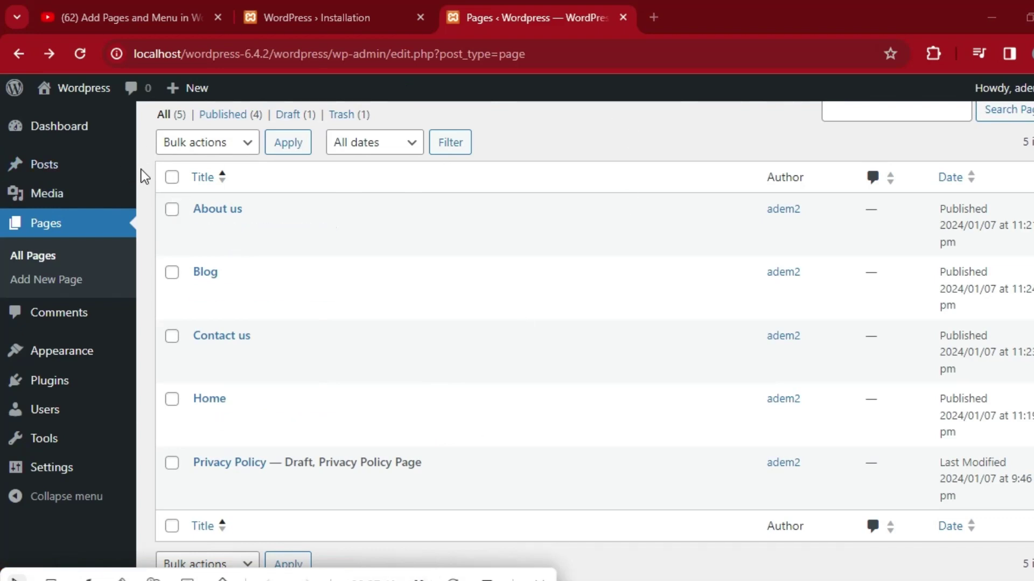
{"action": "mouse_move", "coordinate": [132, 135]}
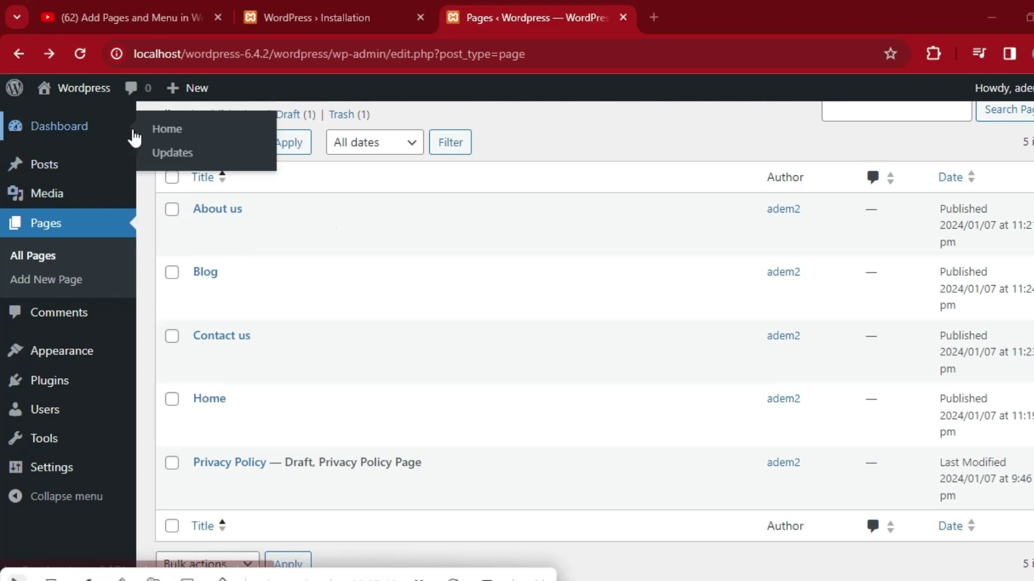
{"action": "mouse_move", "coordinate": [82, 88]}
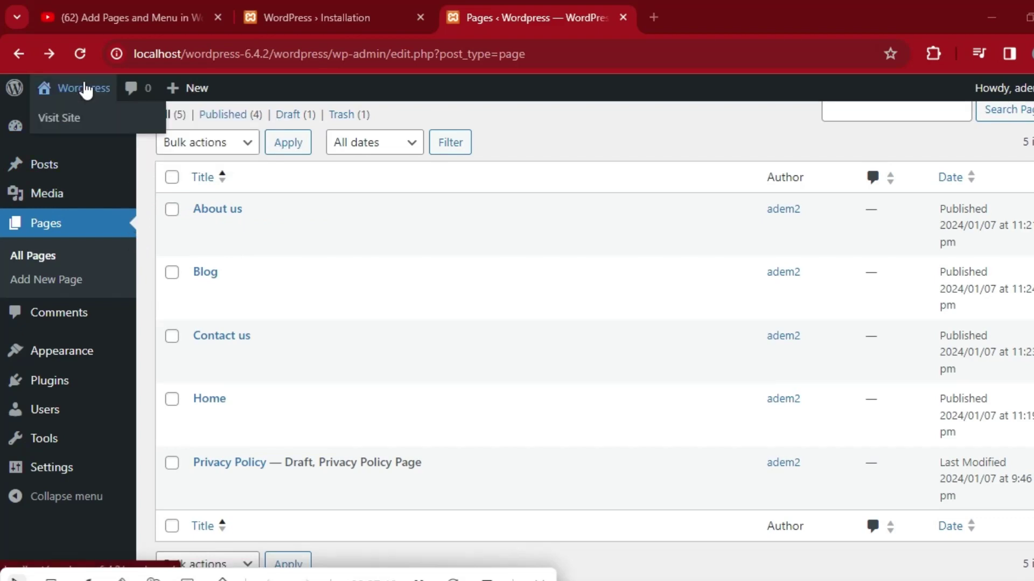
{"action": "left_click", "coordinate": [68, 127]}
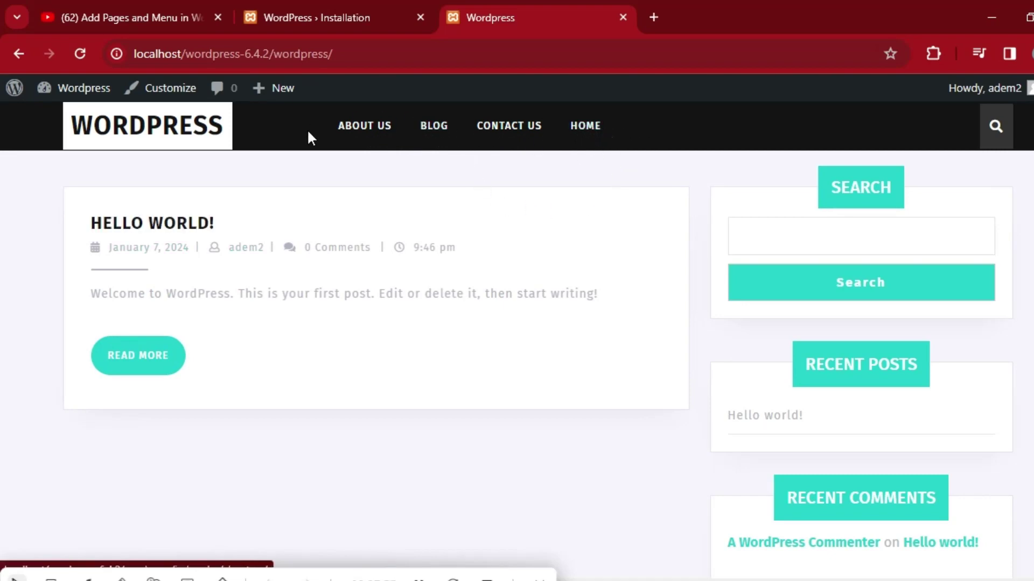
{"action": "left_click", "coordinate": [352, 12]}
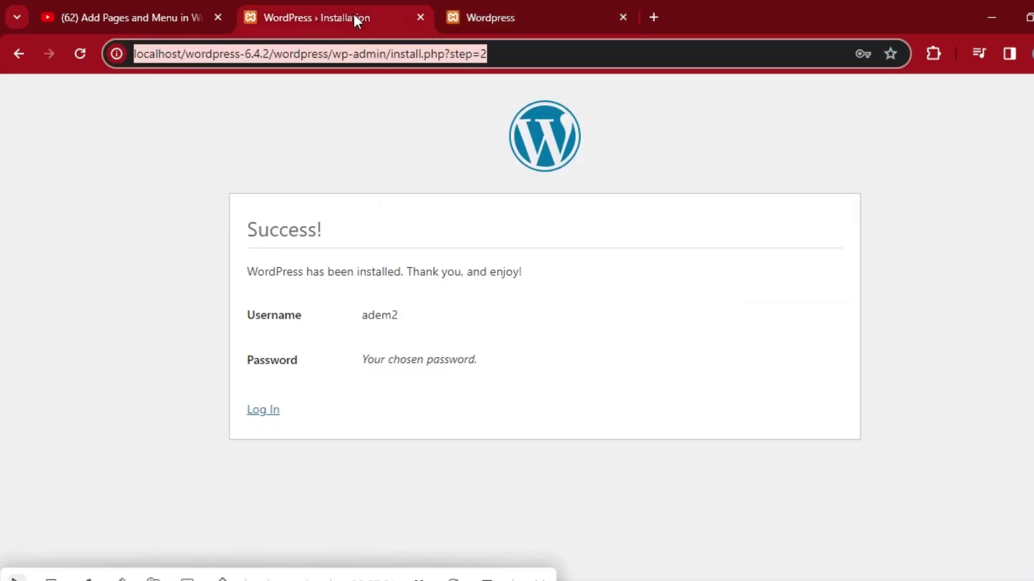
{"action": "left_click", "coordinate": [483, 12]}
{"action": "mouse_move", "coordinate": [4, 78]}
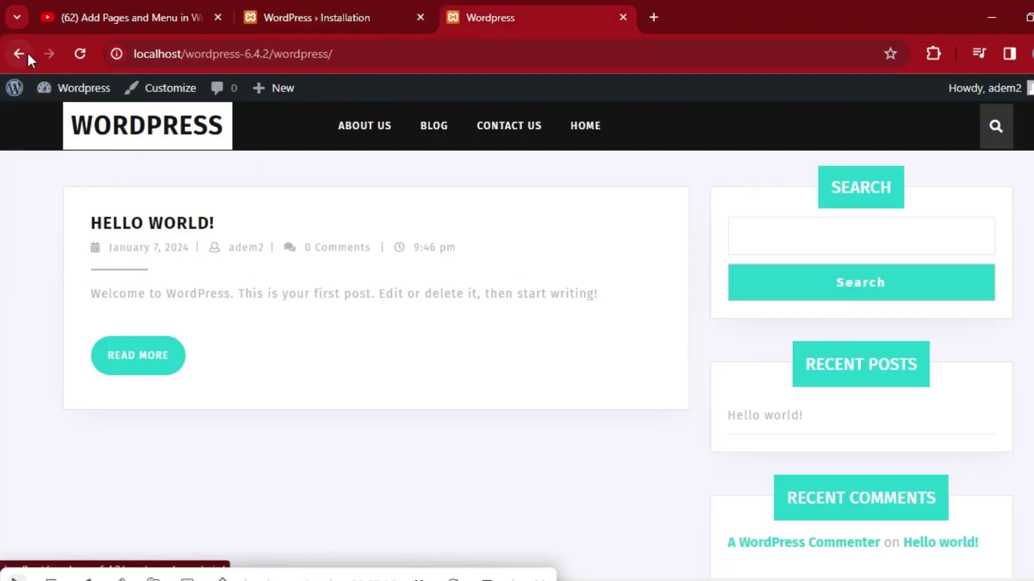
{"action": "left_click", "coordinate": [18, 54]}
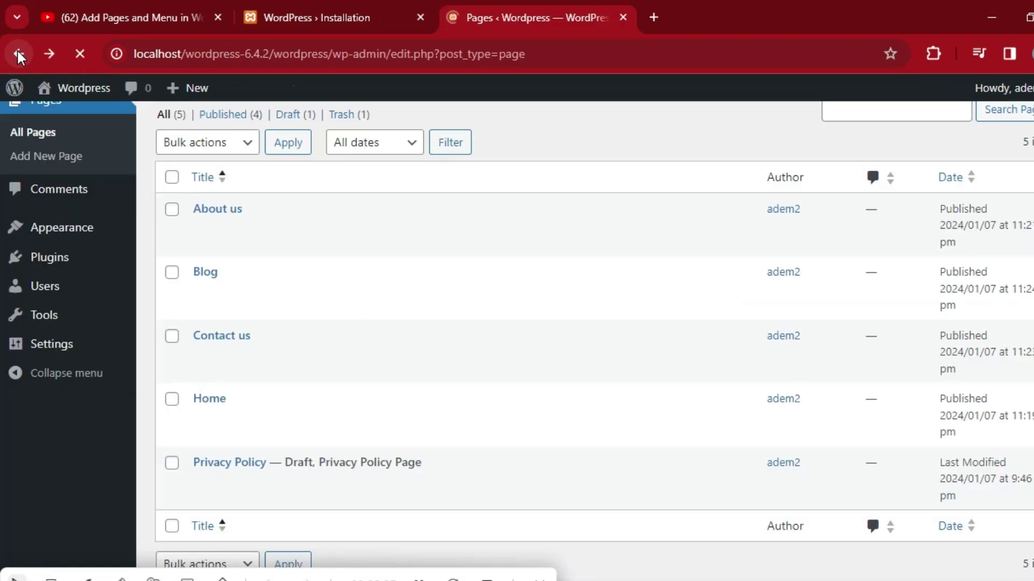
In Appearance > Menus, create a Header Menu and add the ticked Blog, About us and Home pages.
{"action": "mouse_move", "coordinate": [58, 367]}
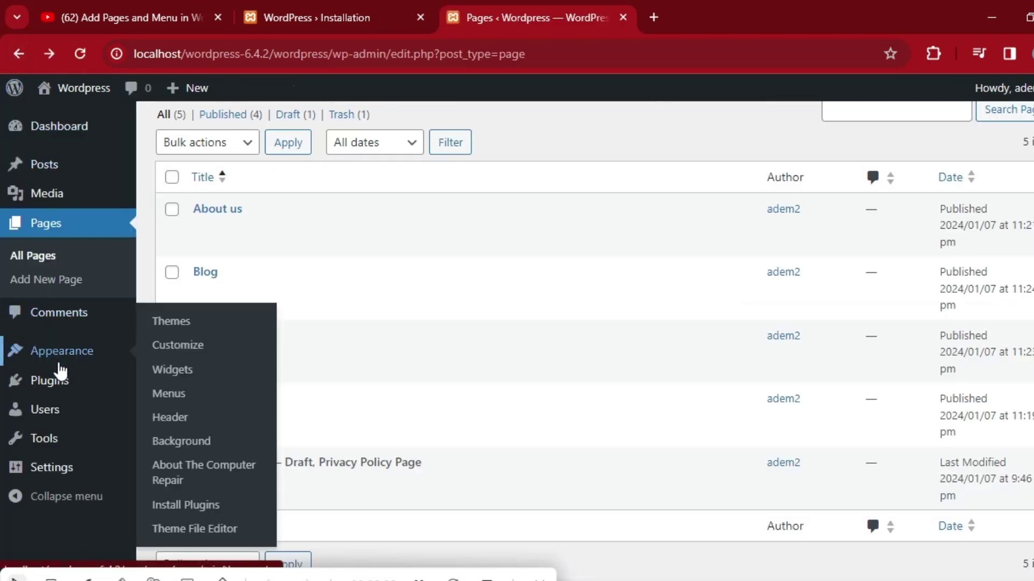
{"action": "left_click", "coordinate": [182, 400]}
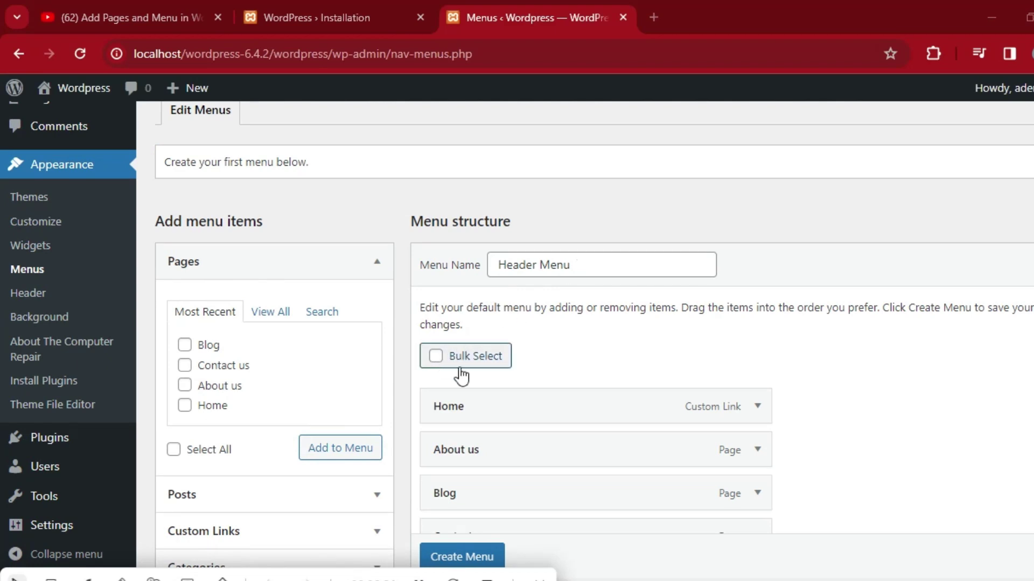
{"action": "left_click", "coordinate": [461, 560]}
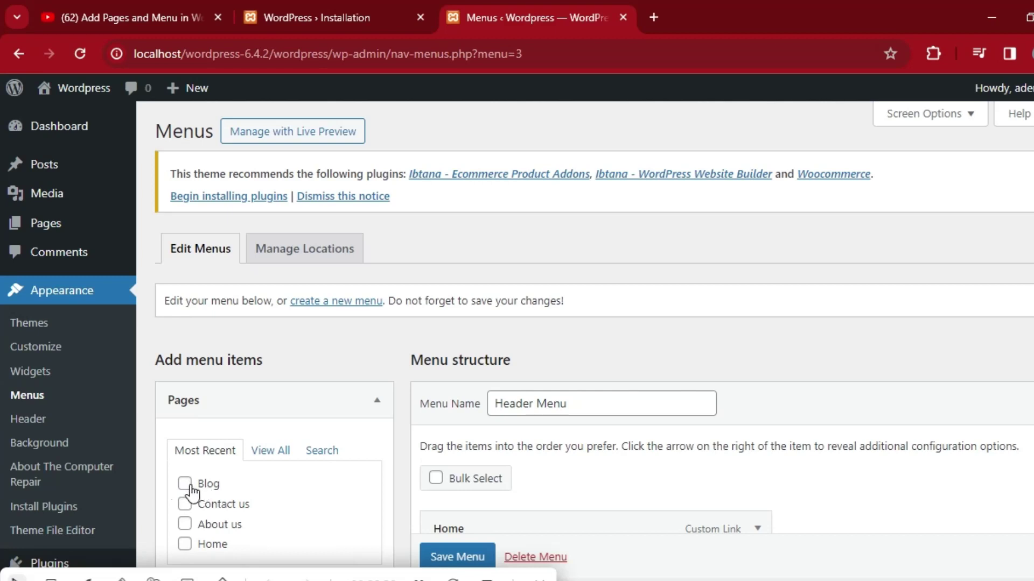
{"action": "left_click", "coordinate": [188, 485]}
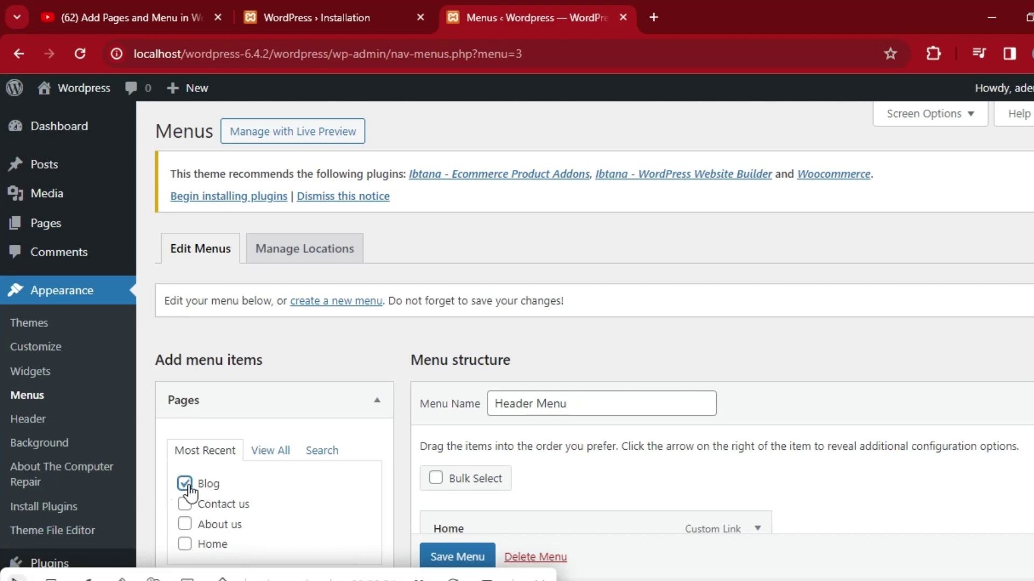
{"action": "left_click", "coordinate": [185, 524]}
{"action": "left_click", "coordinate": [184, 544]}
{"action": "scroll", "coordinate": [329, 353], "scroll_direction": "down", "scroll_amount": 2}
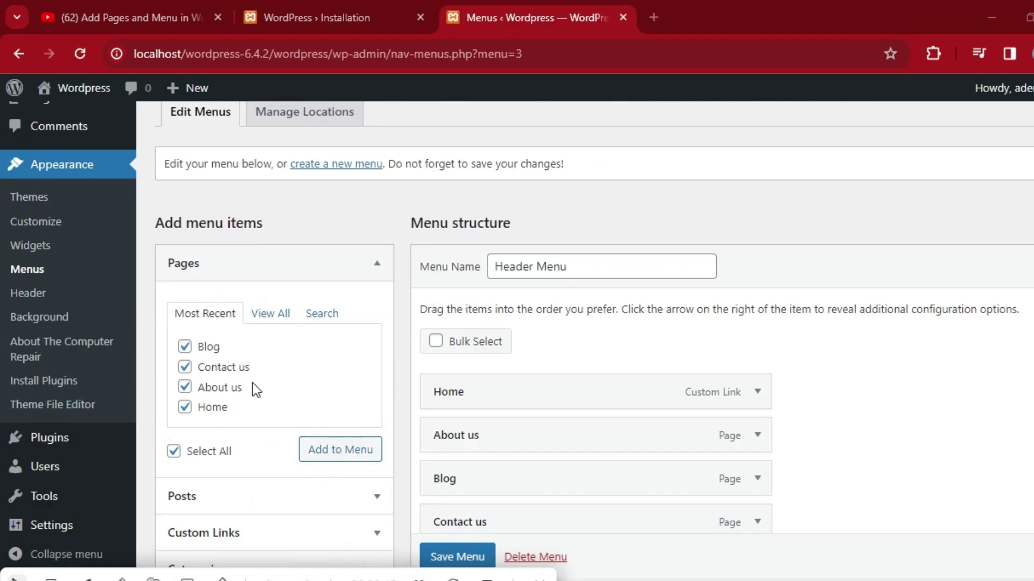
{"action": "left_click", "coordinate": [333, 456]}
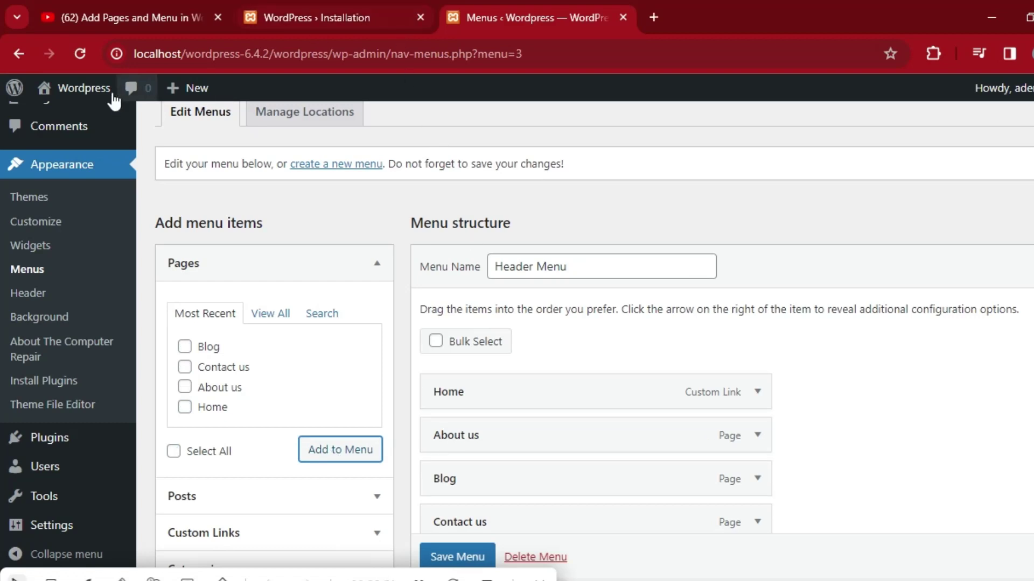
Leave the unsaved menu editor for the live site's front page.
{"action": "mouse_move", "coordinate": [83, 92]}
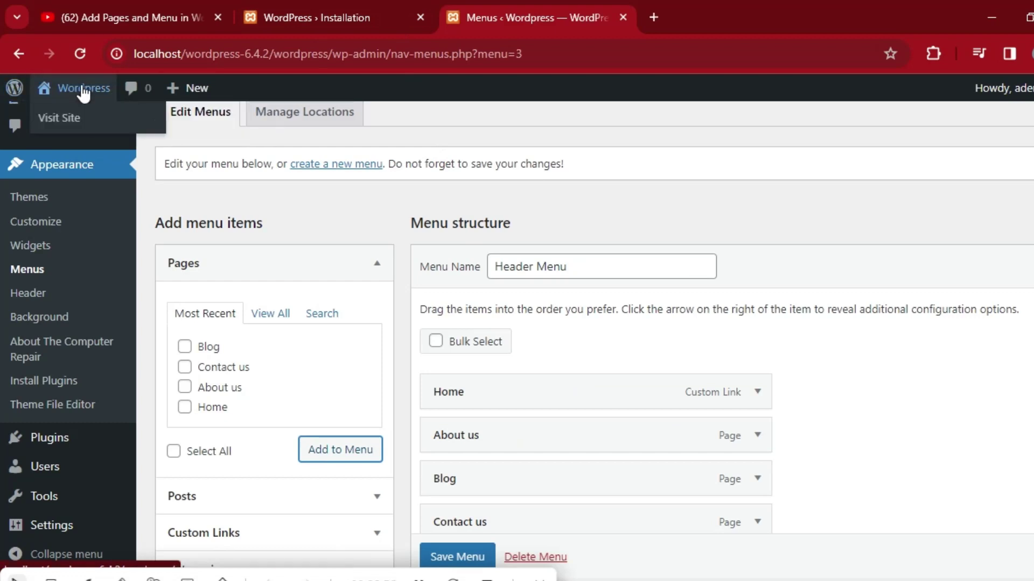
{"action": "left_click", "coordinate": [67, 121]}
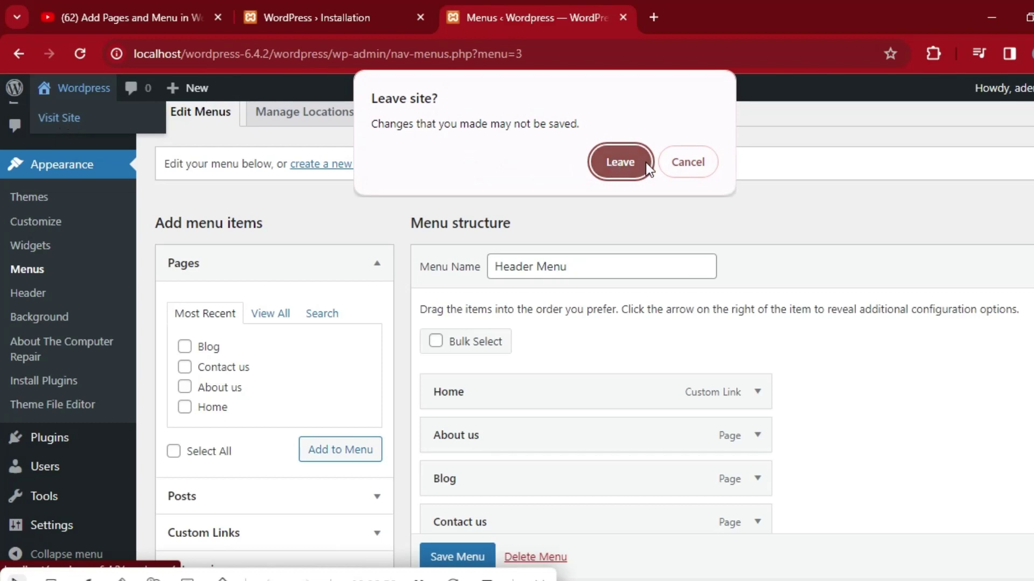
{"action": "left_click", "coordinate": [687, 160]}
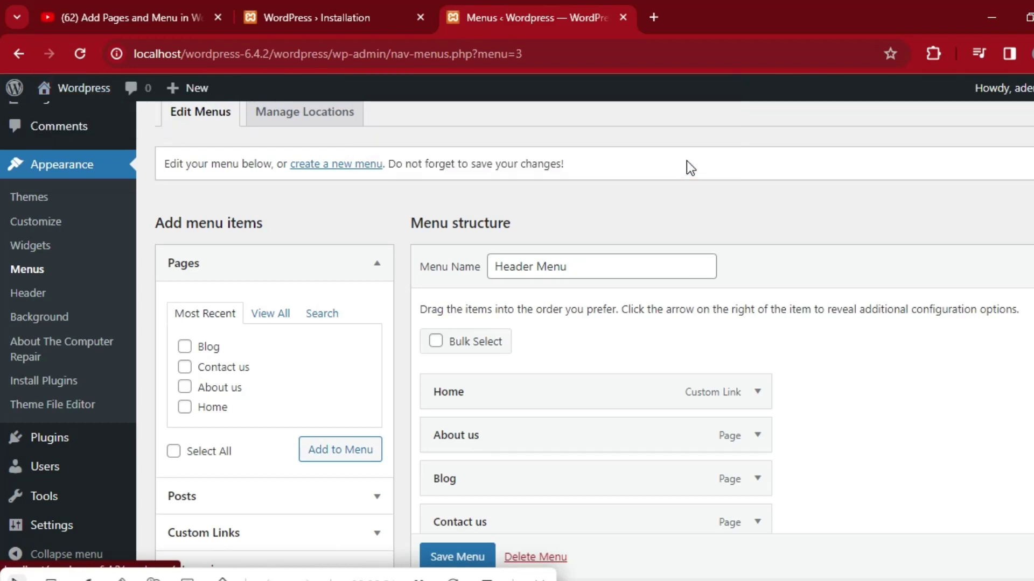
{"action": "mouse_move", "coordinate": [71, 89]}
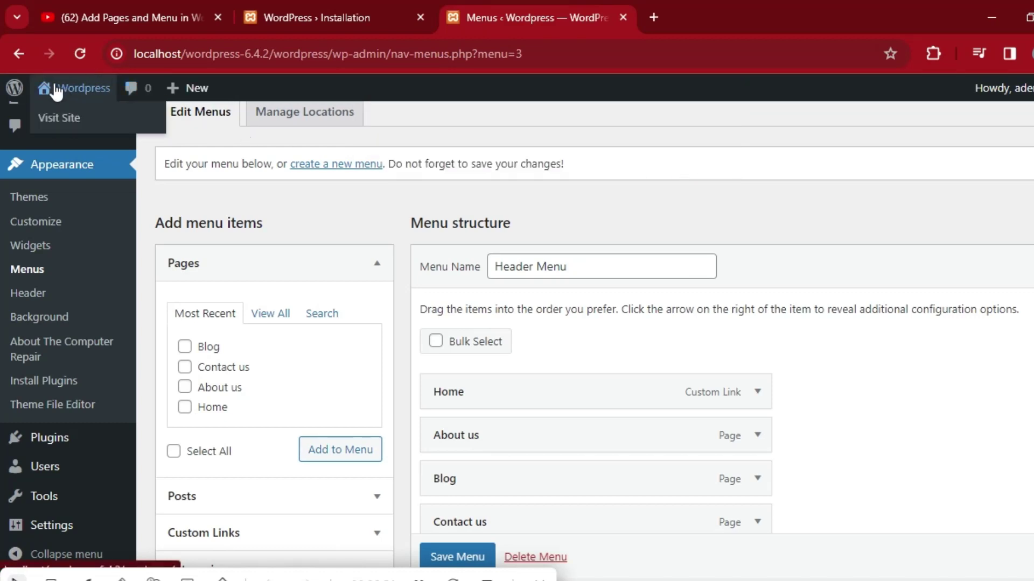
{"action": "left_click", "coordinate": [58, 116]}
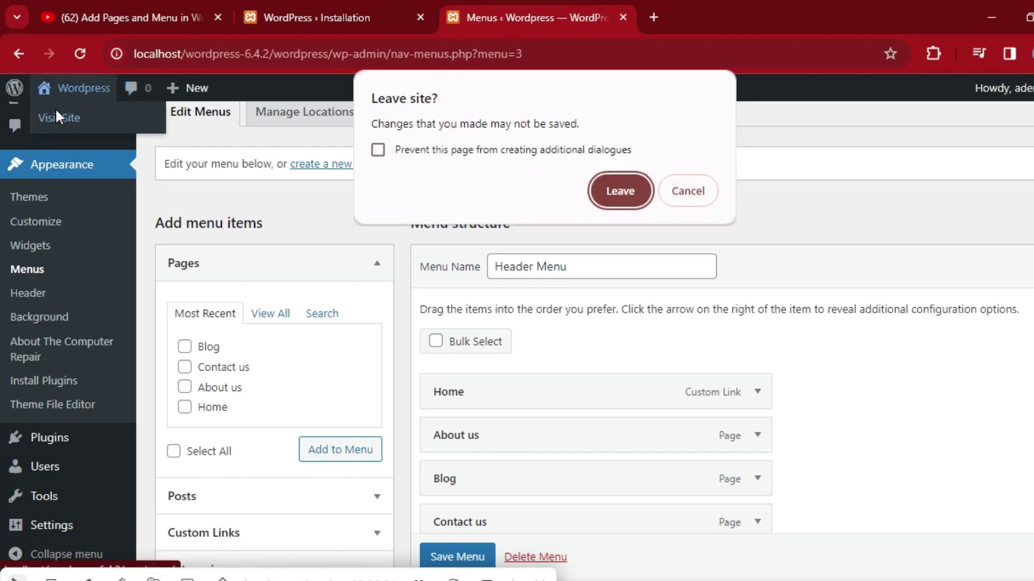
{"action": "left_click", "coordinate": [693, 192]}
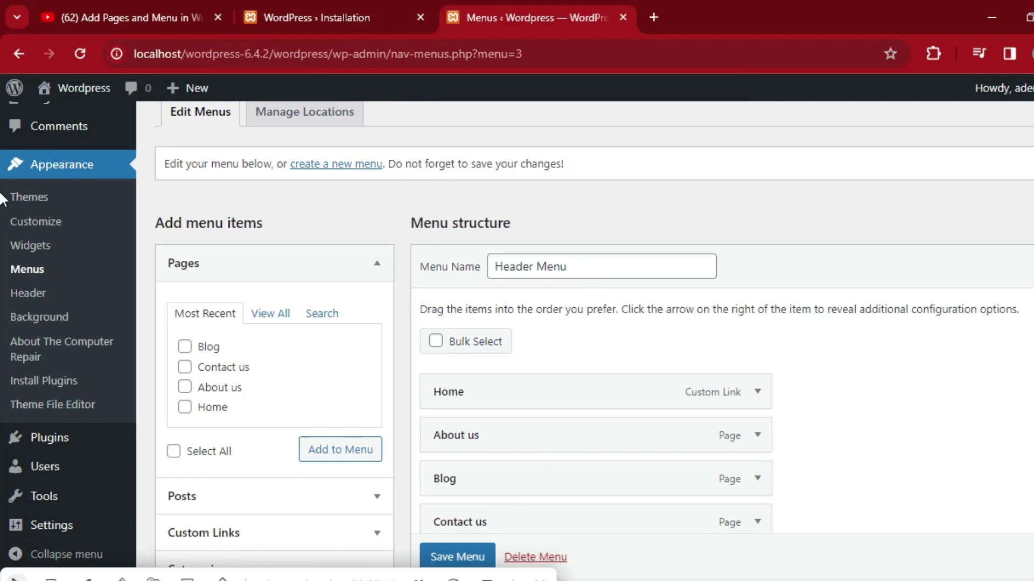
{"action": "scroll", "coordinate": [1, 207], "scroll_direction": "up", "scroll_amount": 3}
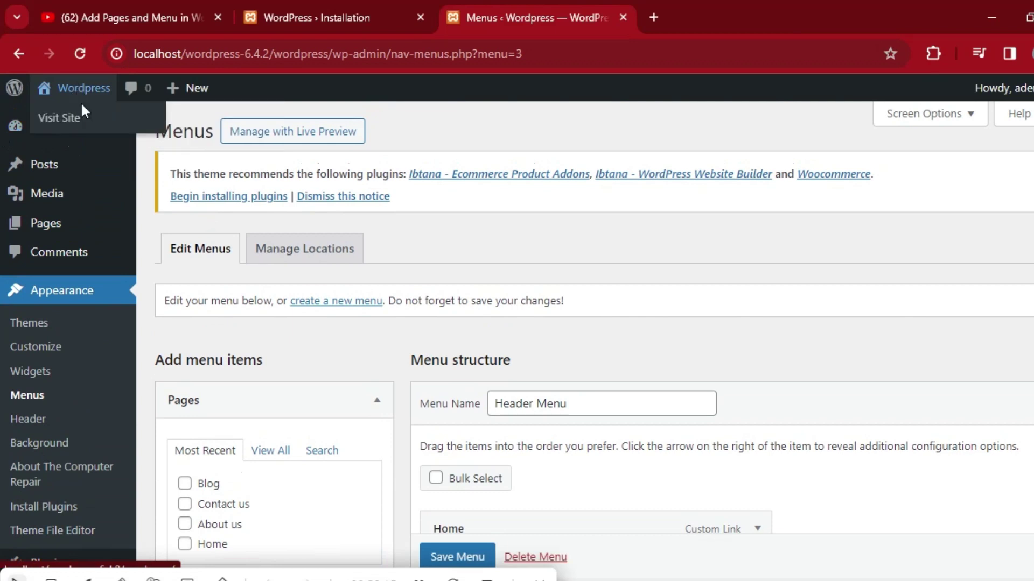
{"action": "left_click", "coordinate": [69, 116]}
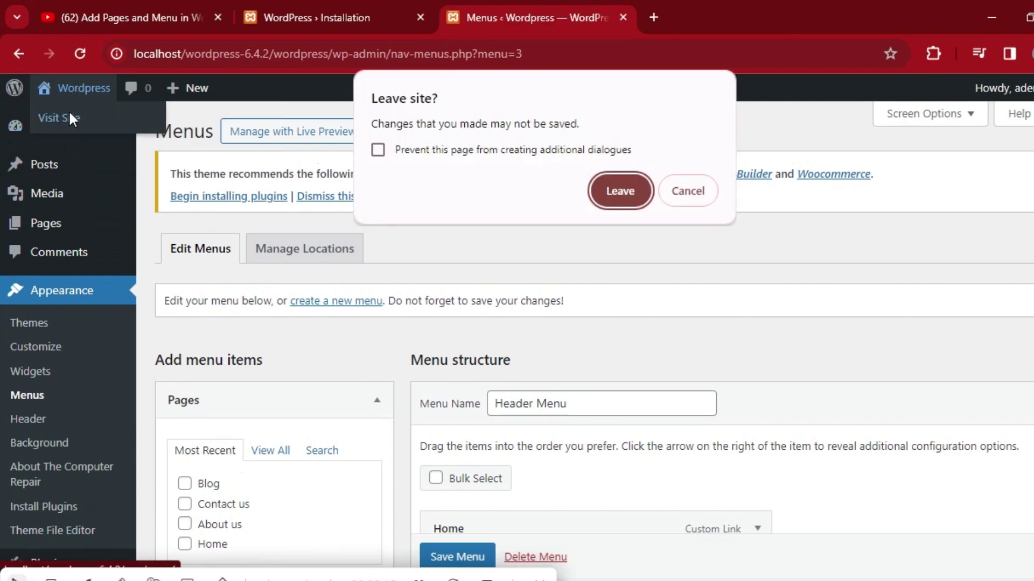
{"action": "left_click", "coordinate": [612, 195]}
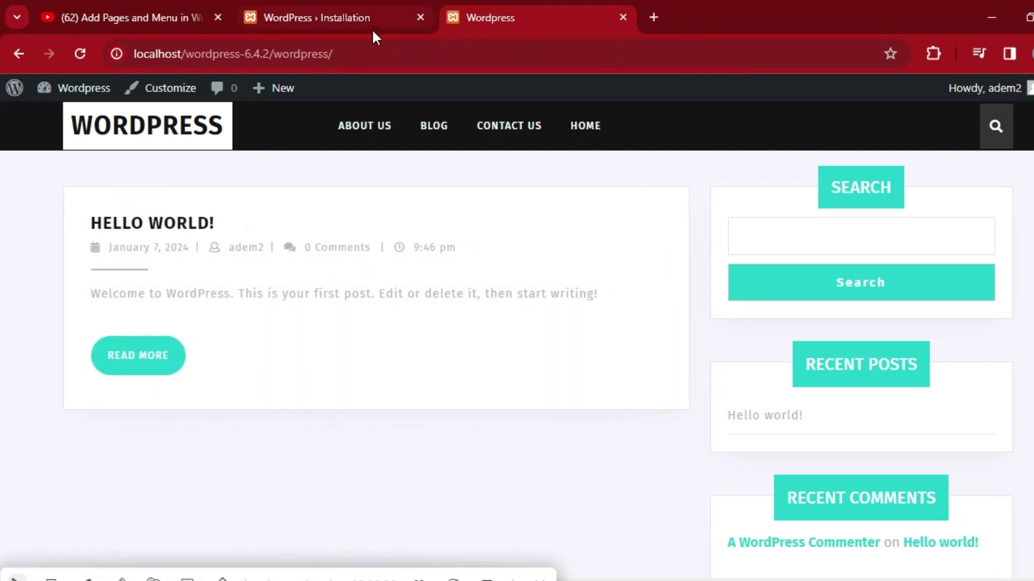
Check the header menu shows About Us, Blog, Contact Us, Home, then return to Menus.
{"action": "left_click", "coordinate": [357, 8]}
{"action": "left_click", "coordinate": [520, 6]}
{"action": "left_click", "coordinate": [18, 55]}
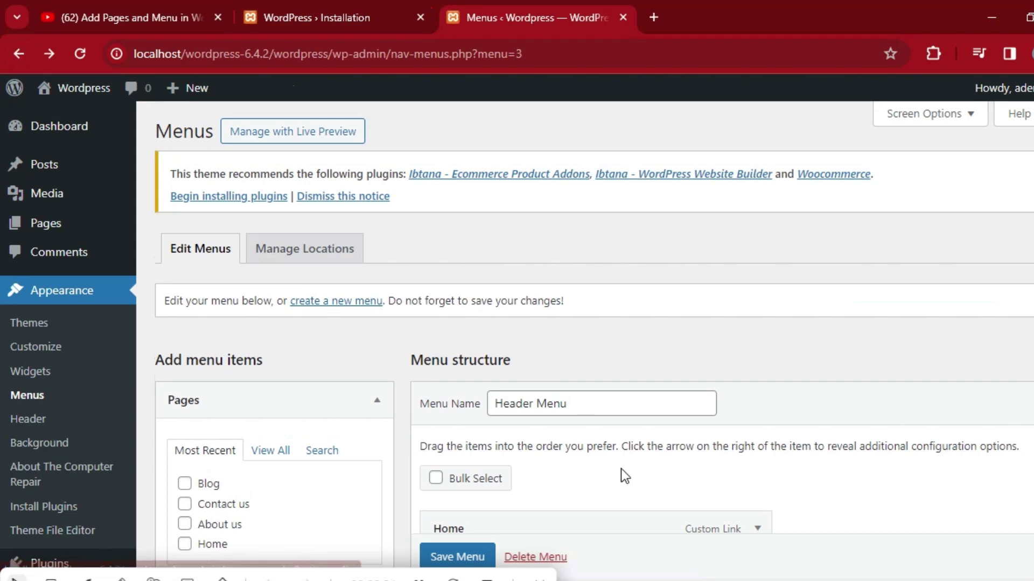
Remove the duplicate Home (Page) item from the Header Menu and save the menu.
{"action": "scroll", "coordinate": [2, 237], "scroll_direction": "down", "scroll_amount": 3}
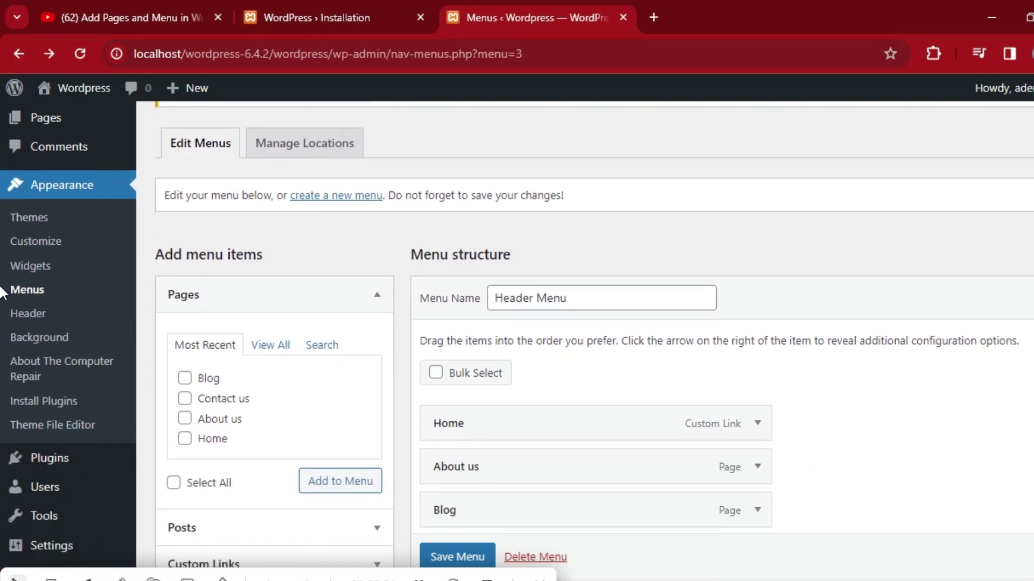
{"action": "scroll", "coordinate": [2, 329], "scroll_direction": "down", "scroll_amount": 1}
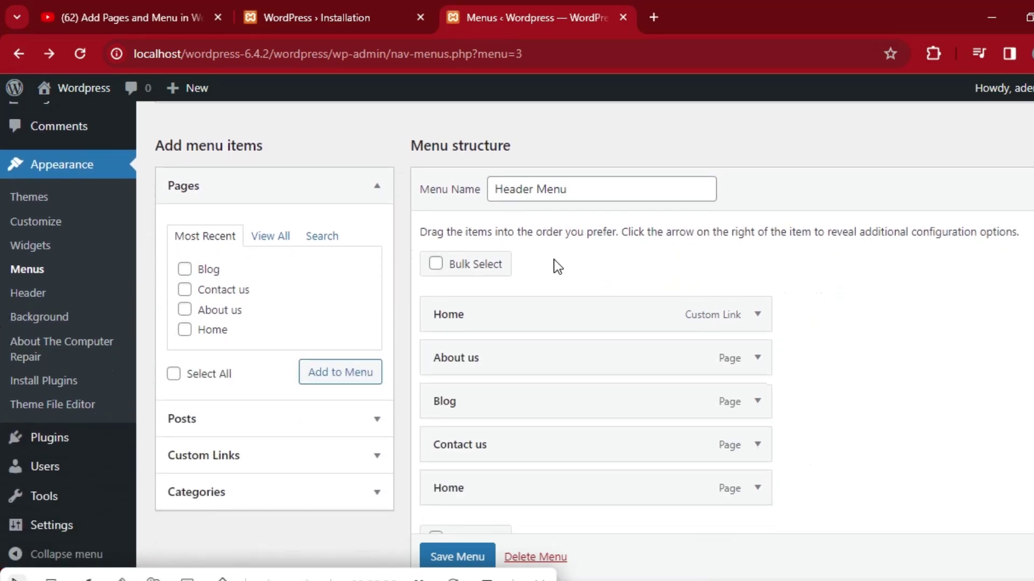
{"action": "mouse_move", "coordinate": [533, 314]}
{"action": "left_mouse_down"}
{"action": "mouse_move", "coordinate": [535, 335]}
{"action": "mouse_move", "coordinate": [528, 316]}
{"action": "left_mouse_up"}
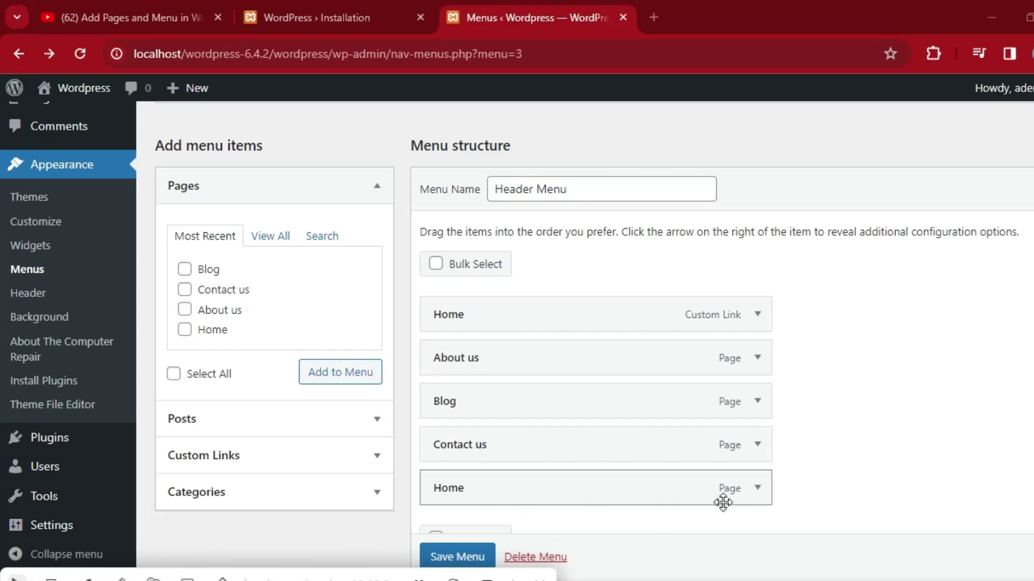
{"action": "left_click", "coordinate": [757, 489]}
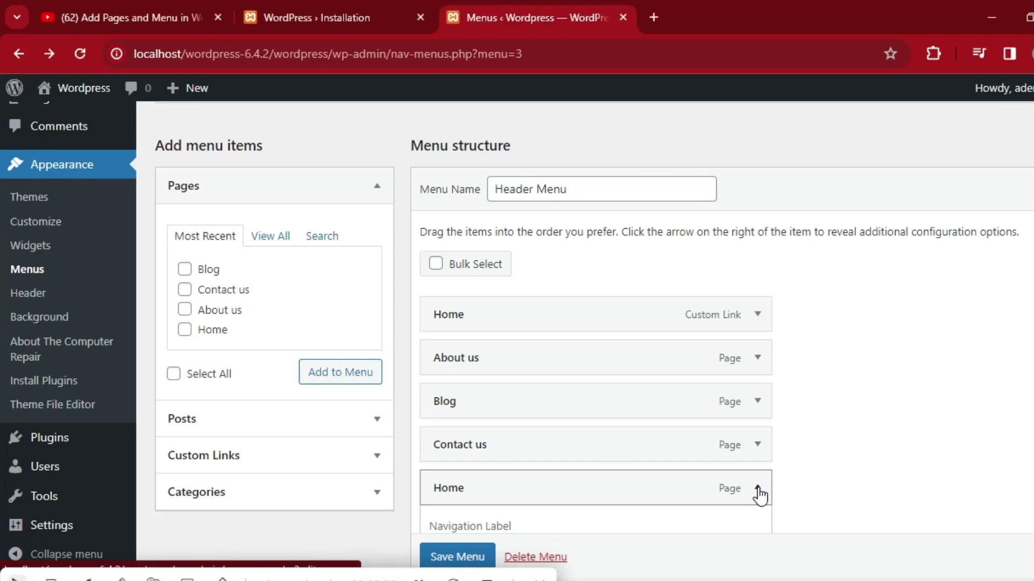
{"action": "scroll", "coordinate": [2, 380], "scroll_direction": "down", "scroll_amount": 2}
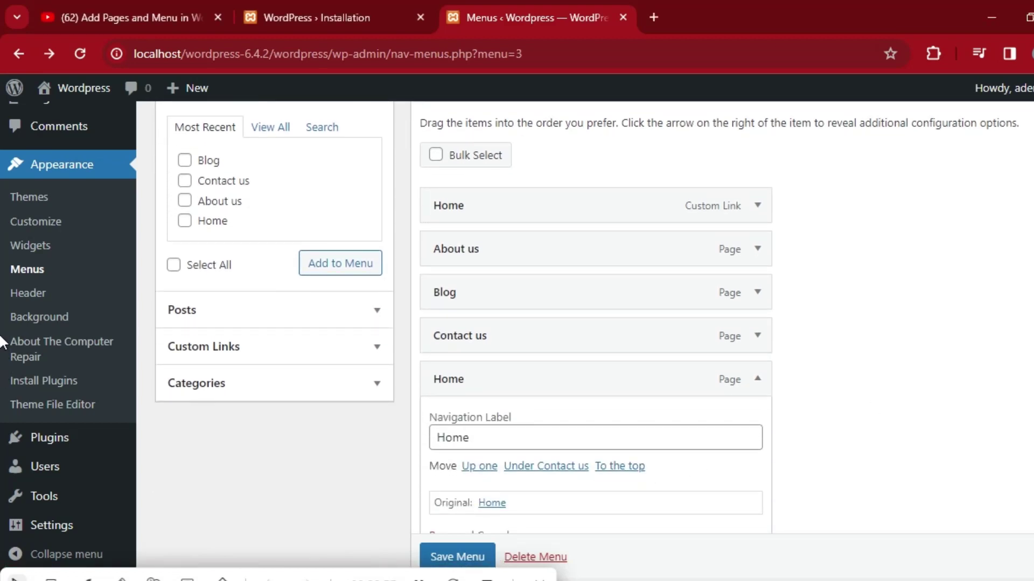
{"action": "scroll", "coordinate": [2, 342], "scroll_direction": "down", "scroll_amount": 2}
{"action": "left_click", "coordinate": [436, 437]}
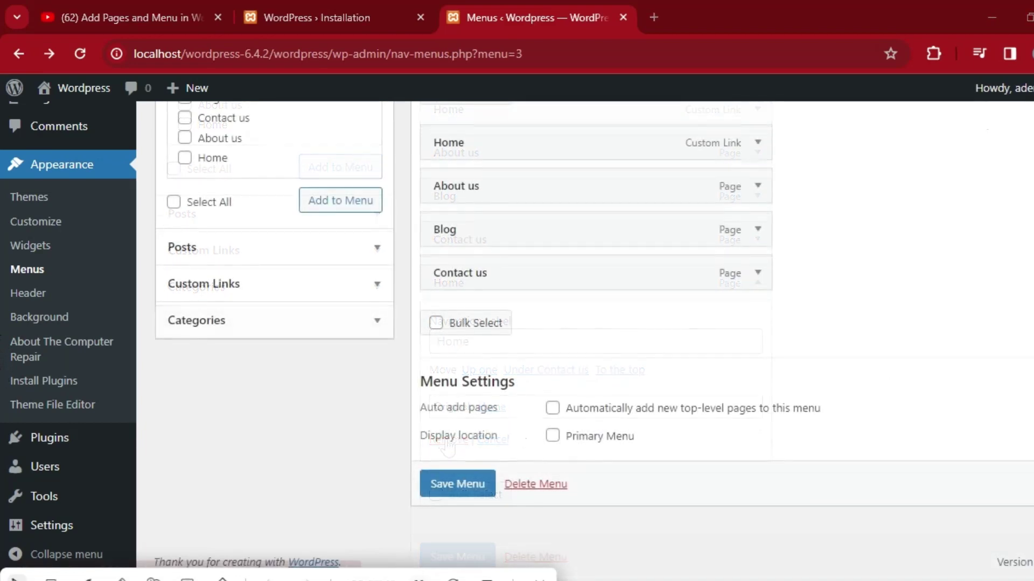
{"action": "left_click", "coordinate": [438, 484]}
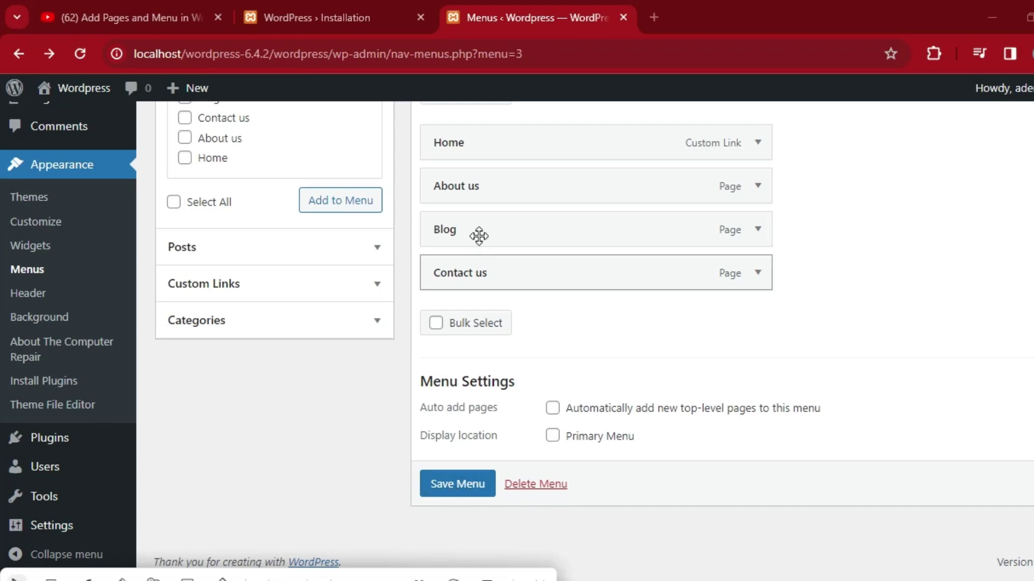
{"action": "left_click", "coordinate": [456, 490]}
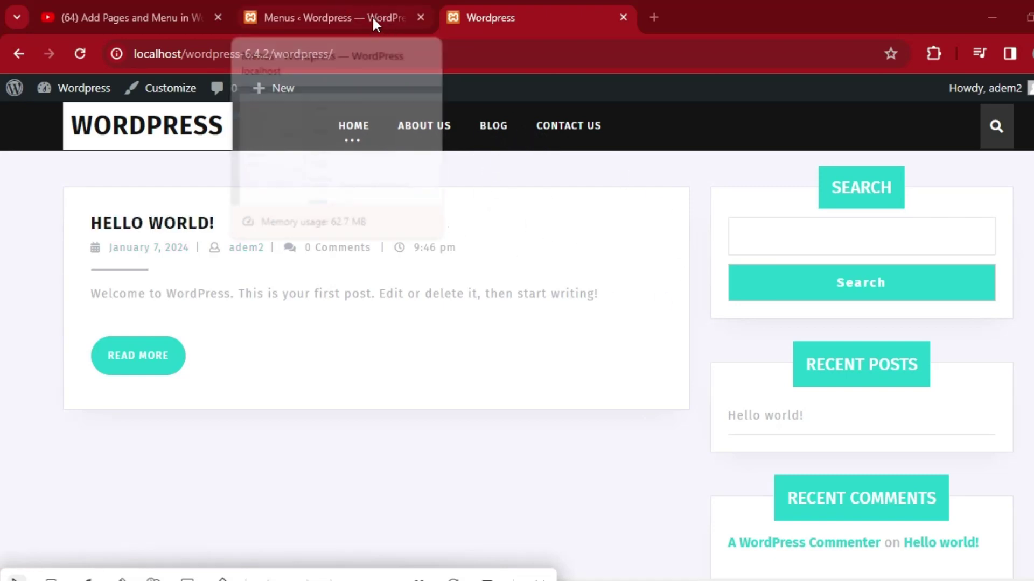
Return to the menu editor tab and scroll down to the Menu Settings.
{"action": "left_click", "coordinate": [349, 9]}
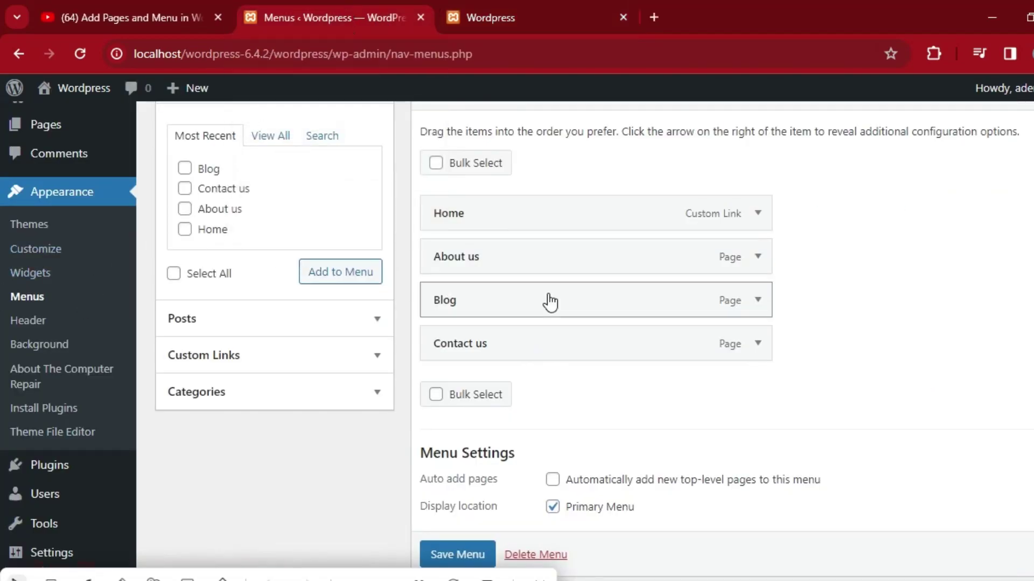
{"action": "scroll", "coordinate": [2, 364], "scroll_direction": "down", "scroll_amount": 2}
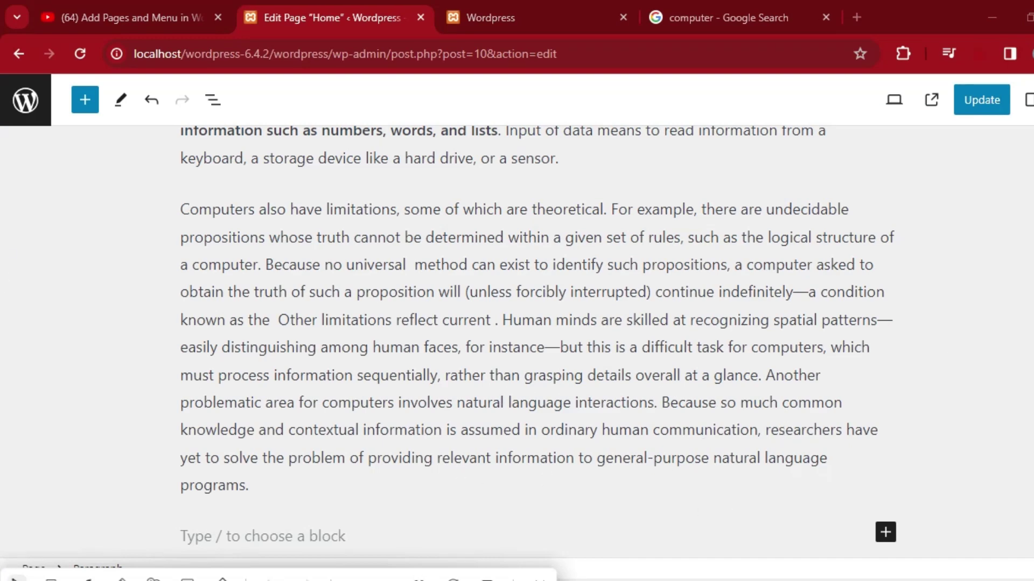
Insert an empty Image block below the Home page's last paragraph.
{"action": "scroll", "coordinate": [3, 312], "scroll_direction": "up", "scroll_amount": 3}
{"action": "scroll", "coordinate": [2, 253], "scroll_direction": "down", "scroll_amount": 1}
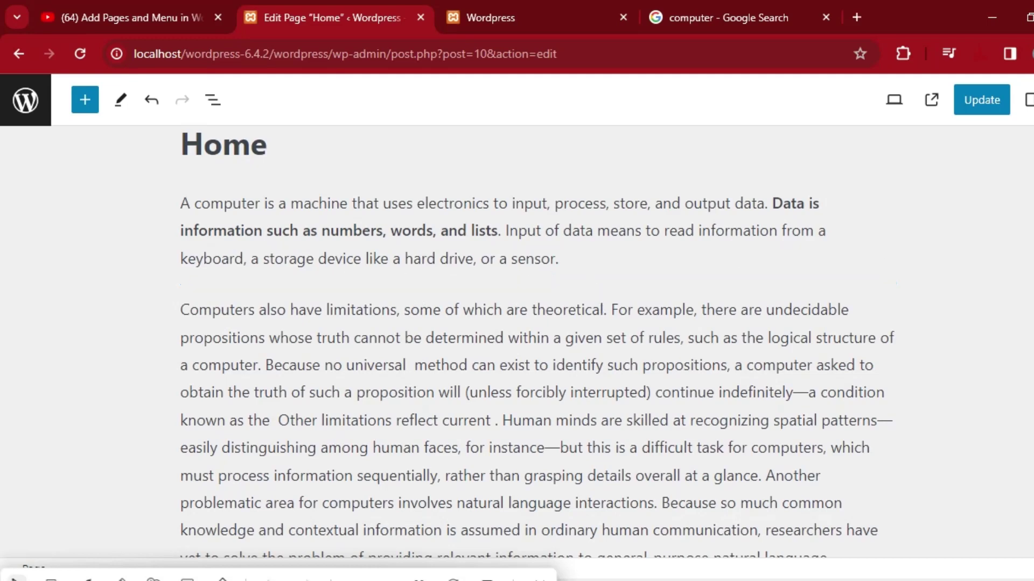
{"action": "scroll", "coordinate": [2, 350], "scroll_direction": "down", "scroll_amount": 4}
{"action": "scroll", "coordinate": [2, 371], "scroll_direction": "up", "scroll_amount": 3}
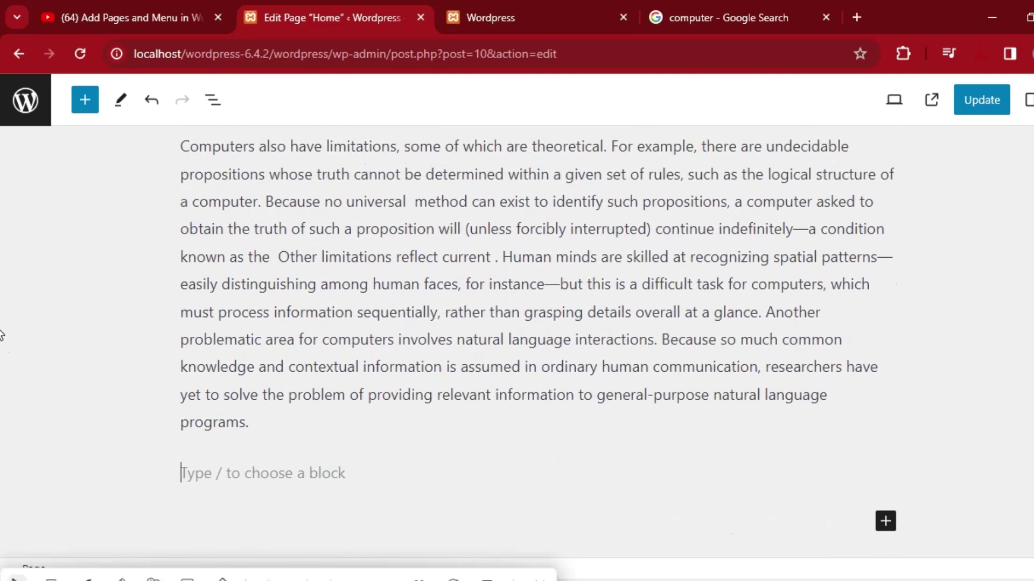
{"action": "scroll", "coordinate": [3, 288], "scroll_direction": "down", "scroll_amount": 5}
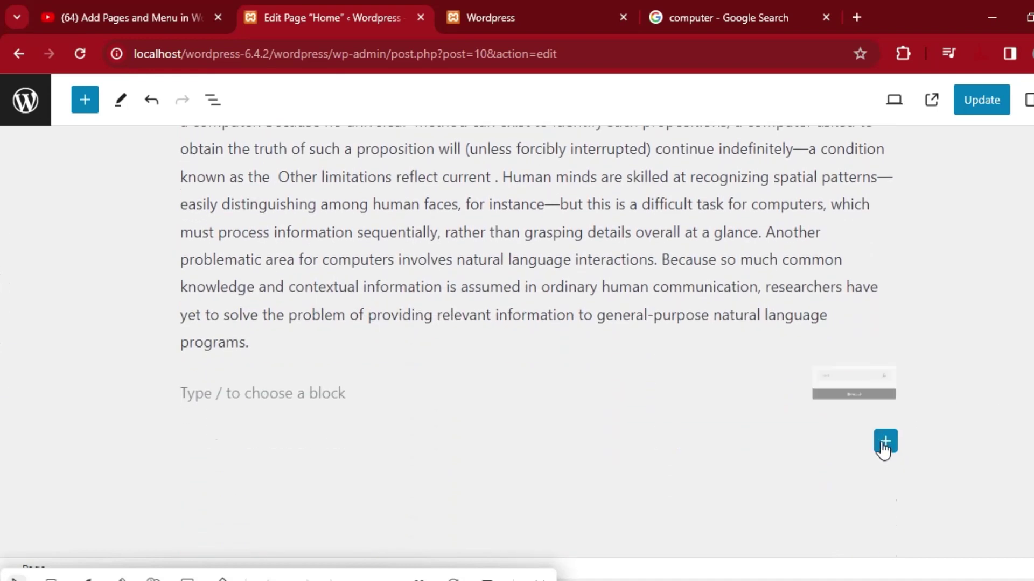
{"action": "left_click", "coordinate": [887, 450]}
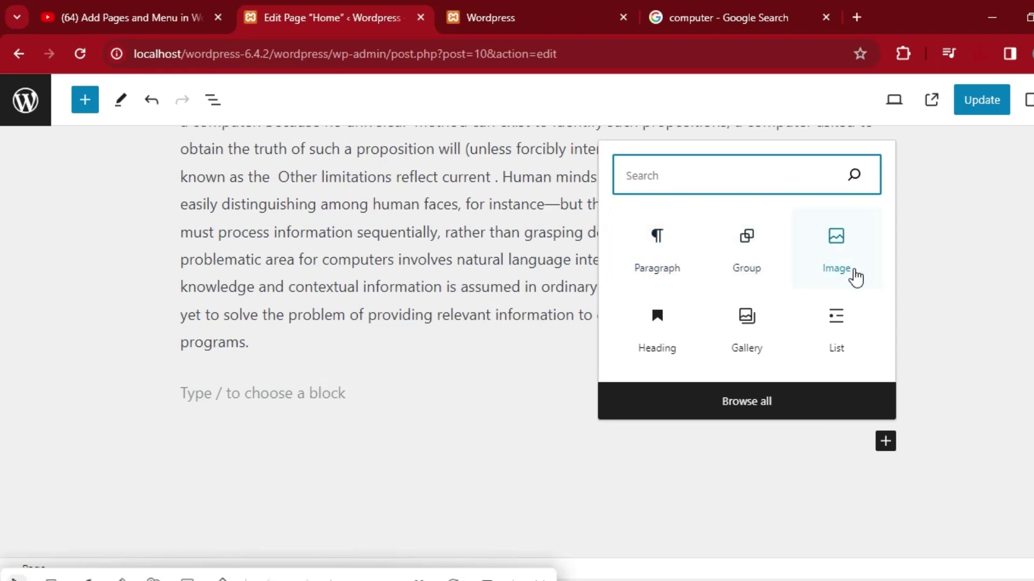
{"action": "left_click", "coordinate": [836, 250]}
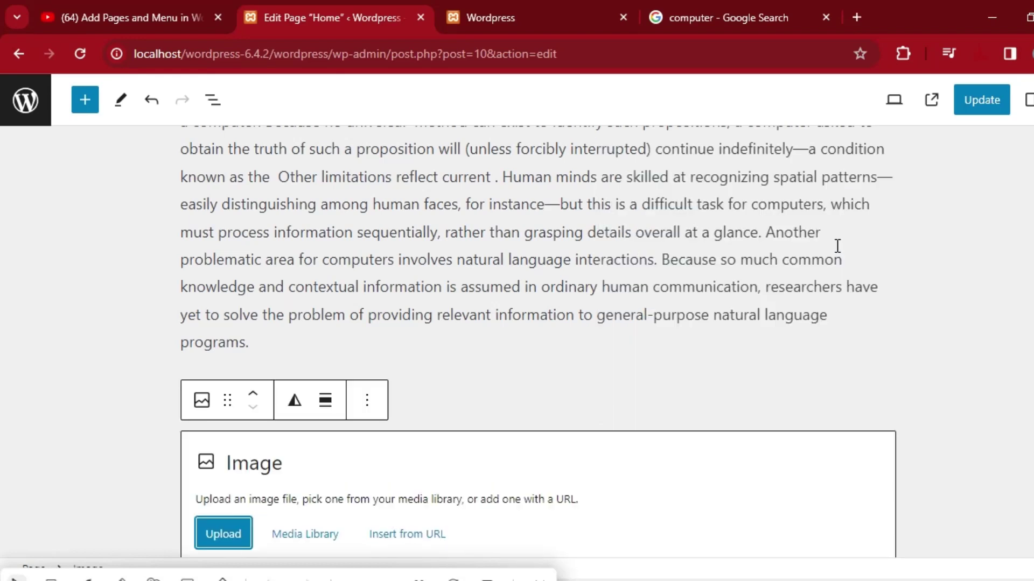
{"action": "left_click", "coordinate": [2, 317]}
{"action": "scroll", "coordinate": [3, 377], "scroll_direction": "down", "scroll_amount": 3}
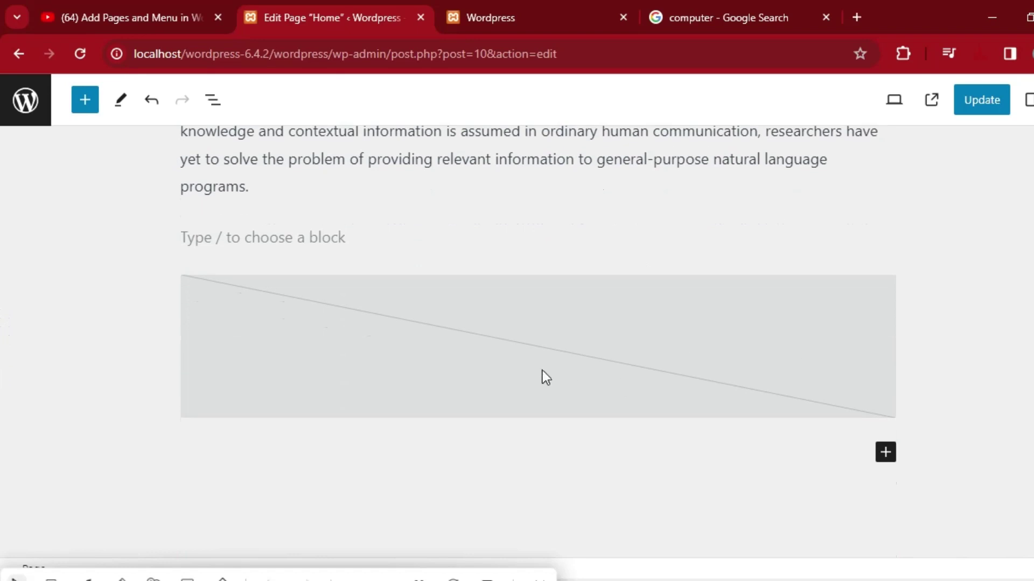
{"action": "left_click", "coordinate": [453, 340]}
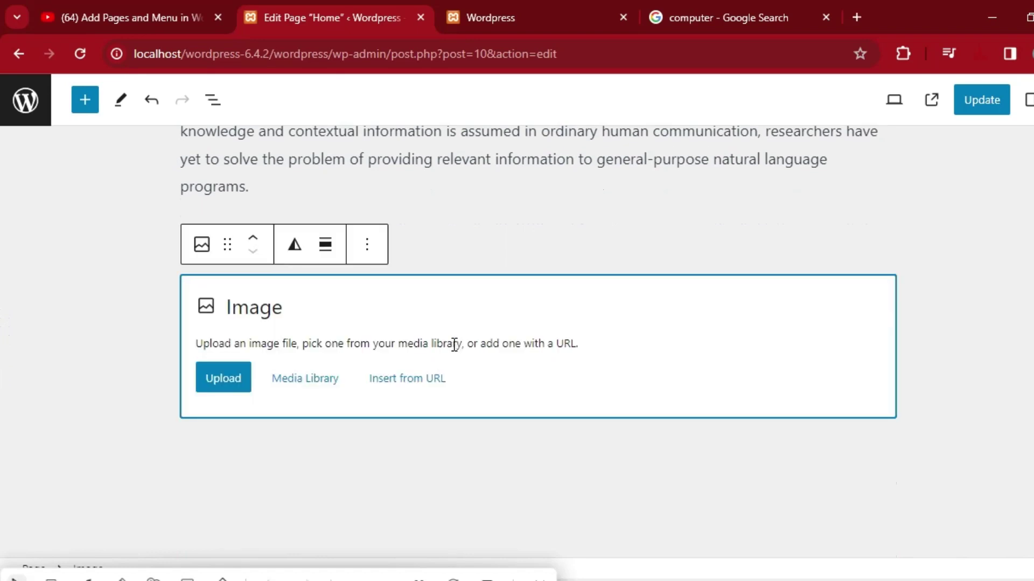
Upload the computeredu picture from the Pictures folder into the image block.
{"action": "left_click", "coordinate": [233, 385]}
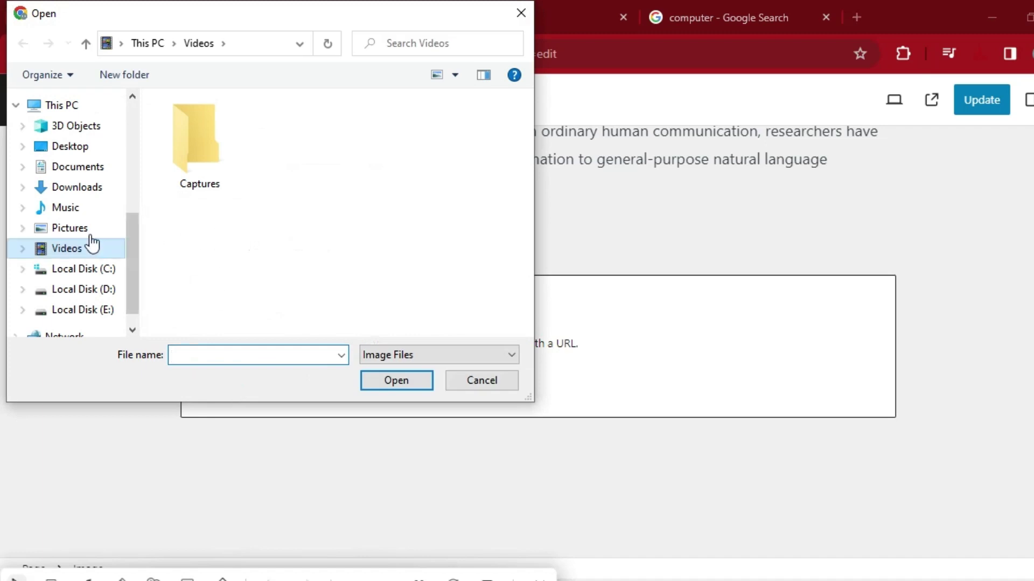
{"action": "left_click", "coordinate": [86, 229]}
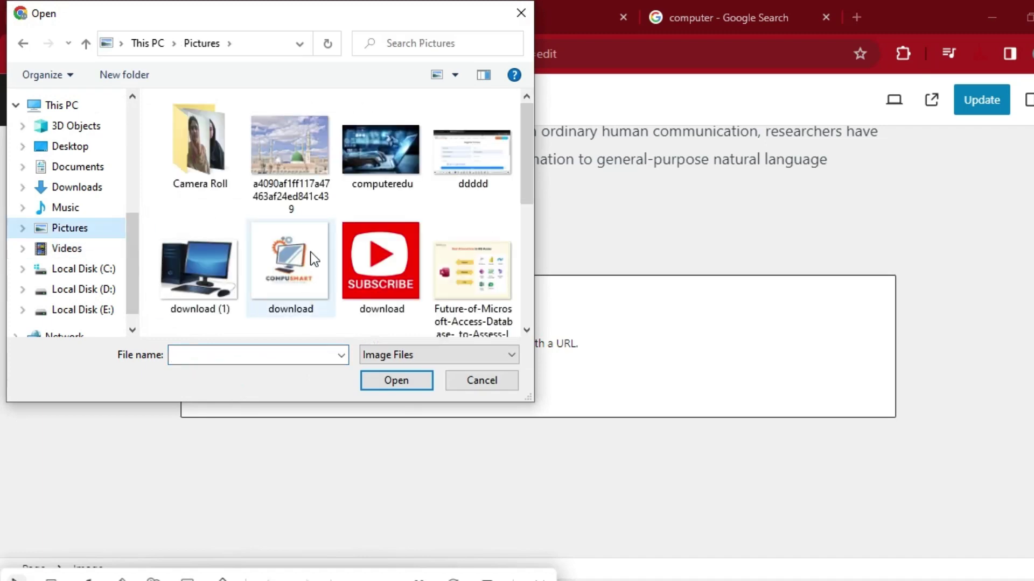
{"action": "left_click", "coordinate": [373, 160]}
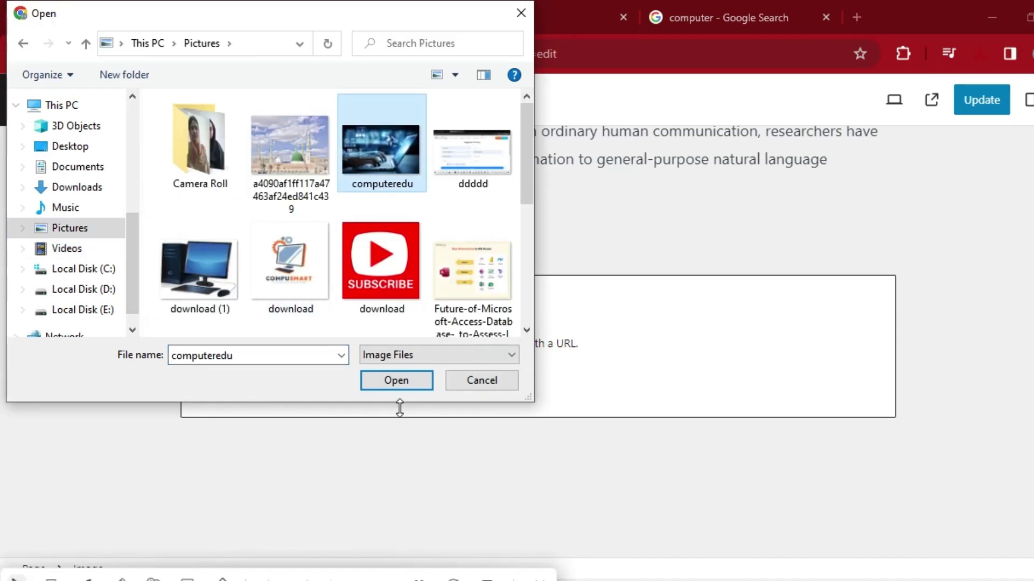
{"action": "left_click", "coordinate": [390, 382]}
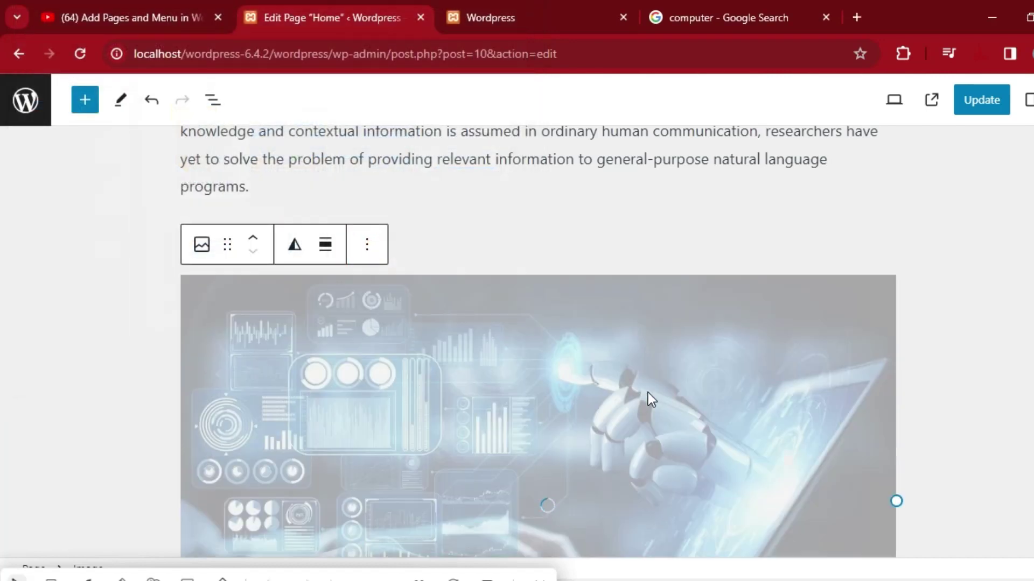
{"action": "scroll", "coordinate": [2, 377], "scroll_direction": "down", "scroll_amount": 5}
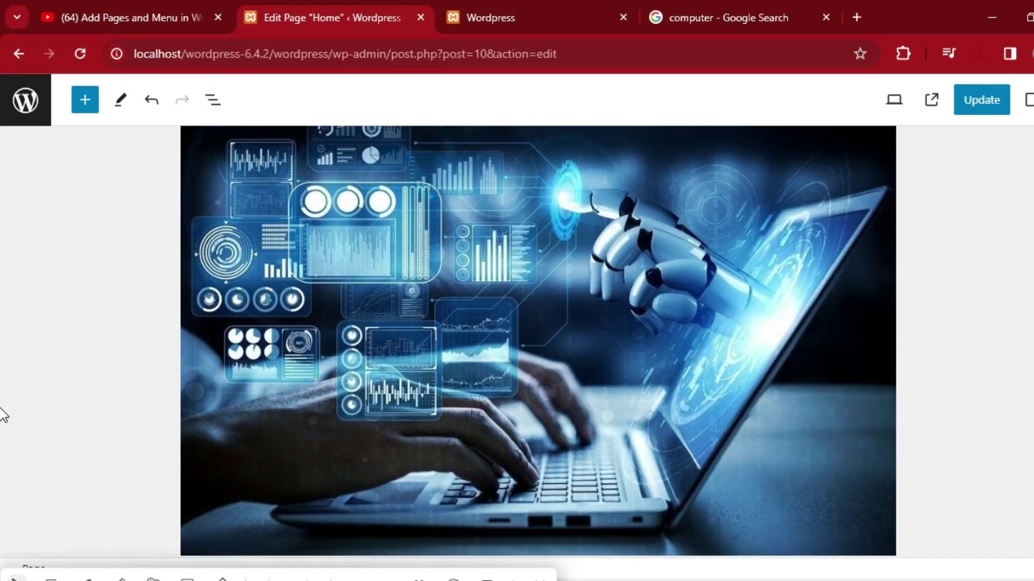
{"action": "scroll", "coordinate": [2, 459], "scroll_direction": "down", "scroll_amount": 2}
{"action": "scroll", "coordinate": [2, 474], "scroll_direction": "up", "scroll_amount": 10}
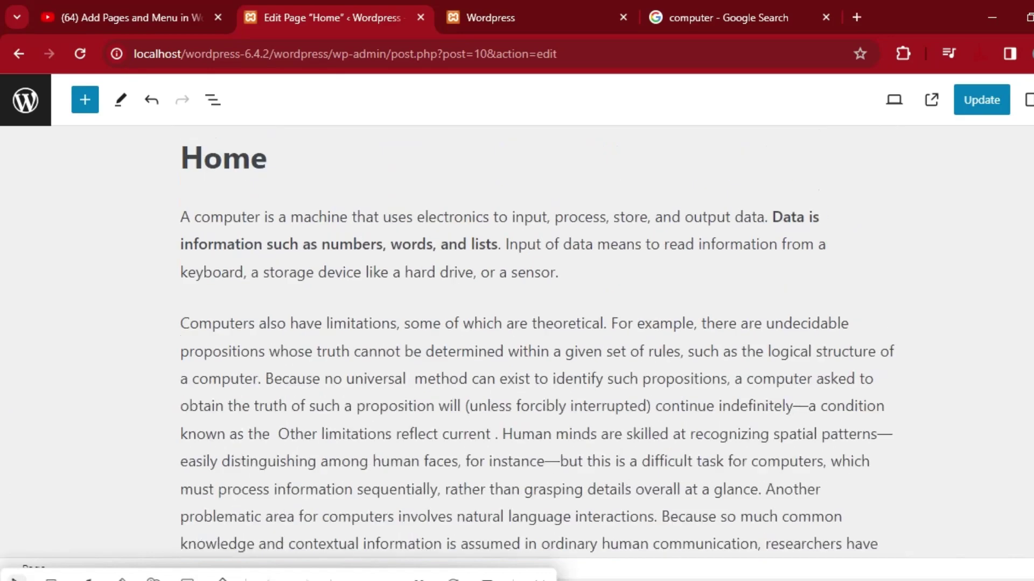
{"action": "scroll", "coordinate": [3, 473], "scroll_direction": "down", "scroll_amount": 10}
{"action": "scroll", "coordinate": [1, 494], "scroll_direction": "down", "scroll_amount": 2}
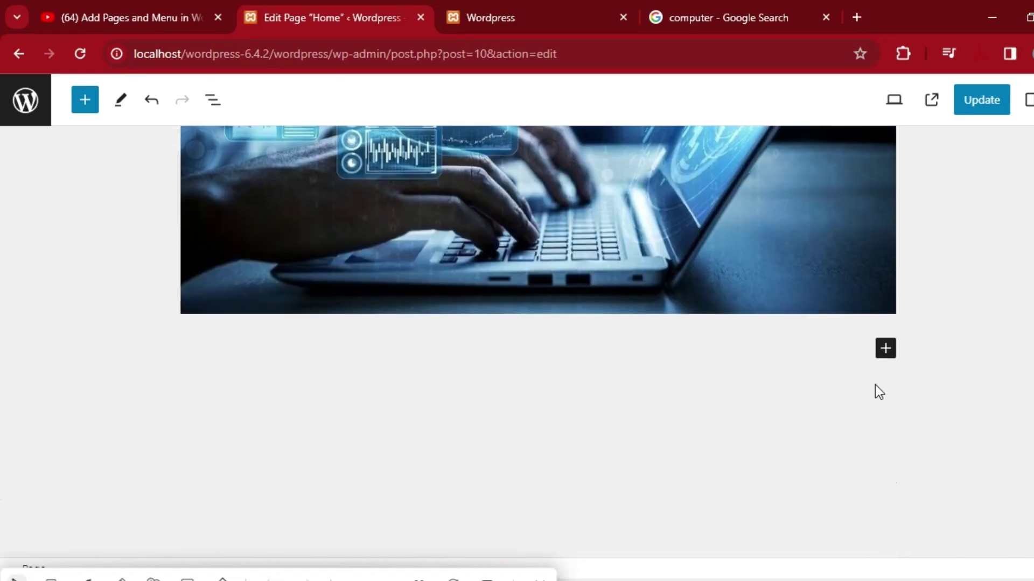
{"action": "left_click", "coordinate": [886, 349]}
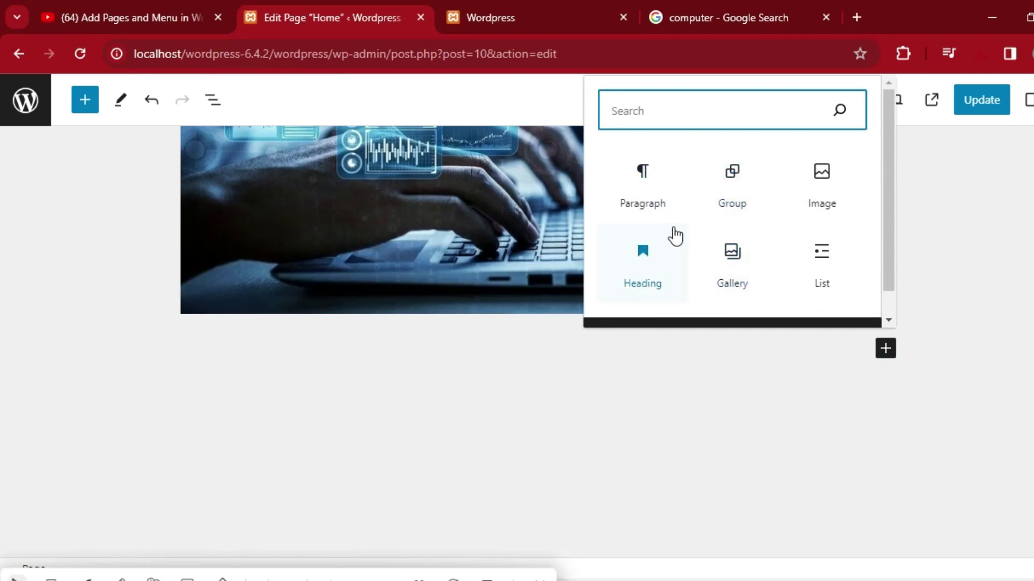
Upload 'images (1)', the warehouse 'MIS vs Computer Science' picture, into a new Image block below the laptop photo.
{"action": "left_click", "coordinate": [823, 202]}
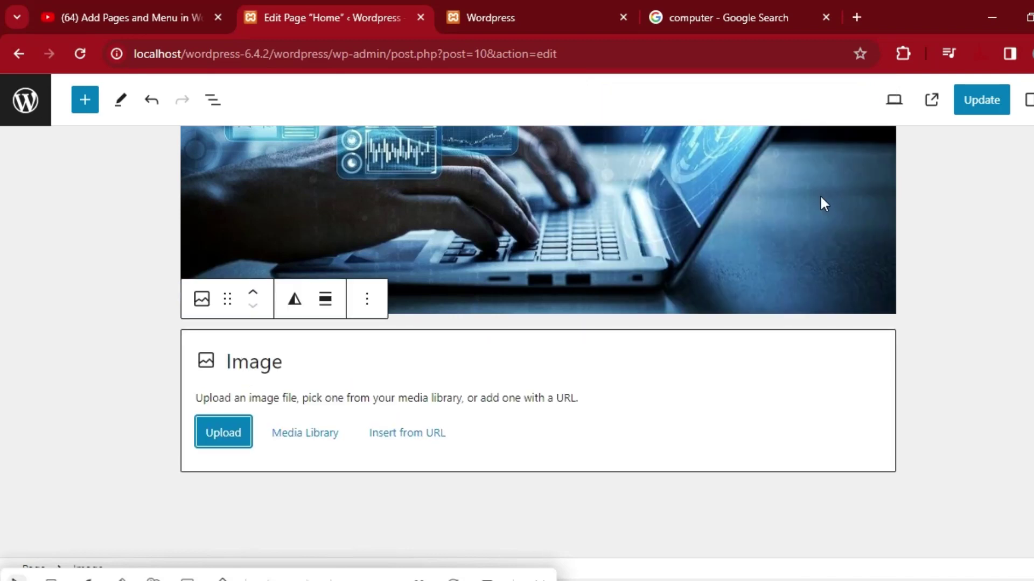
{"action": "left_click", "coordinate": [212, 431]}
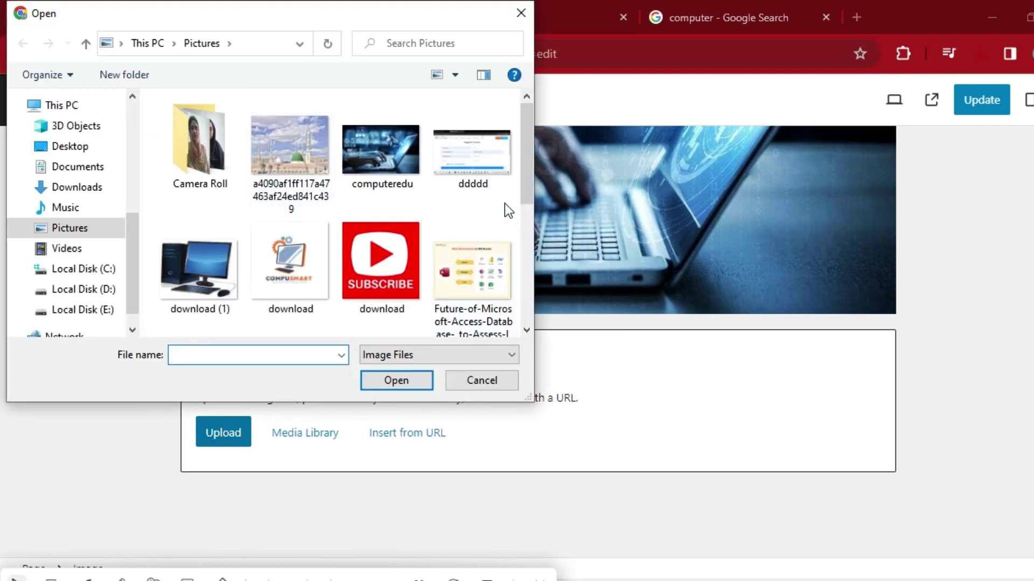
{"action": "left_click_drag", "start_coordinate": [527, 163], "coordinate": [468, 238]}
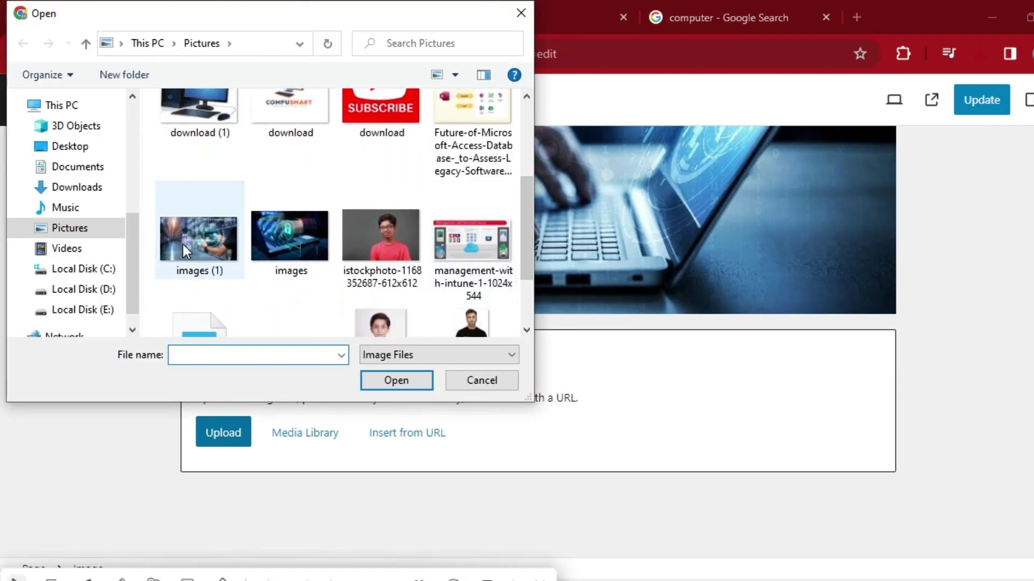
{"action": "left_click", "coordinate": [199, 240]}
{"action": "left_click", "coordinate": [397, 381]}
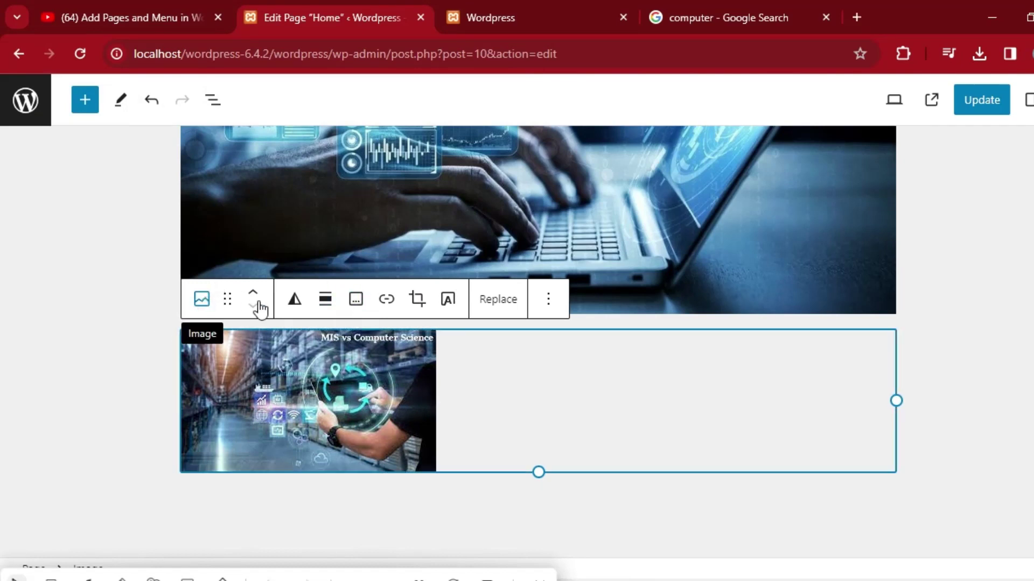
Transform the warehouse Image block into a Gallery block.
{"action": "left_click", "coordinate": [202, 299]}
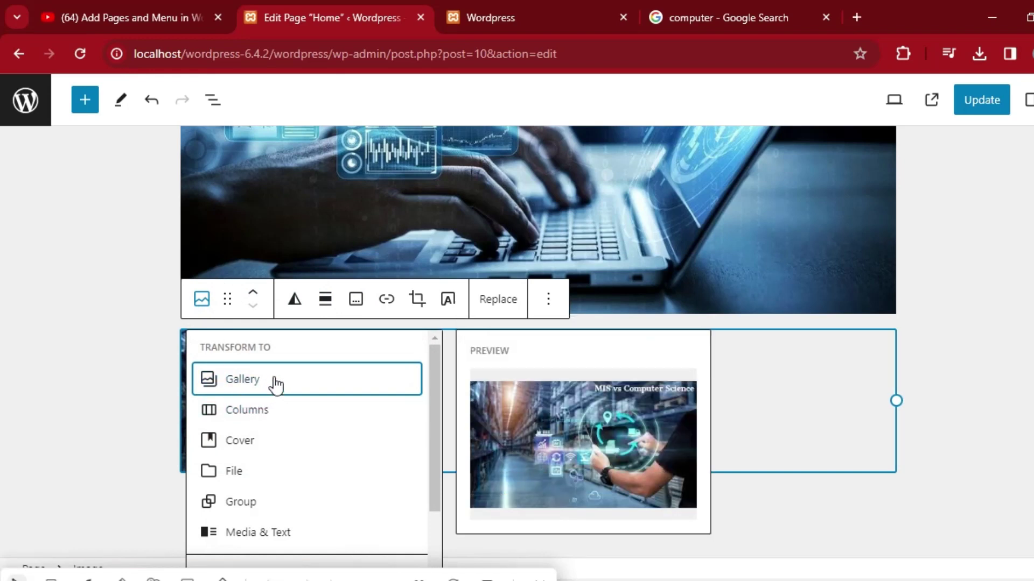
{"action": "left_click", "coordinate": [242, 379]}
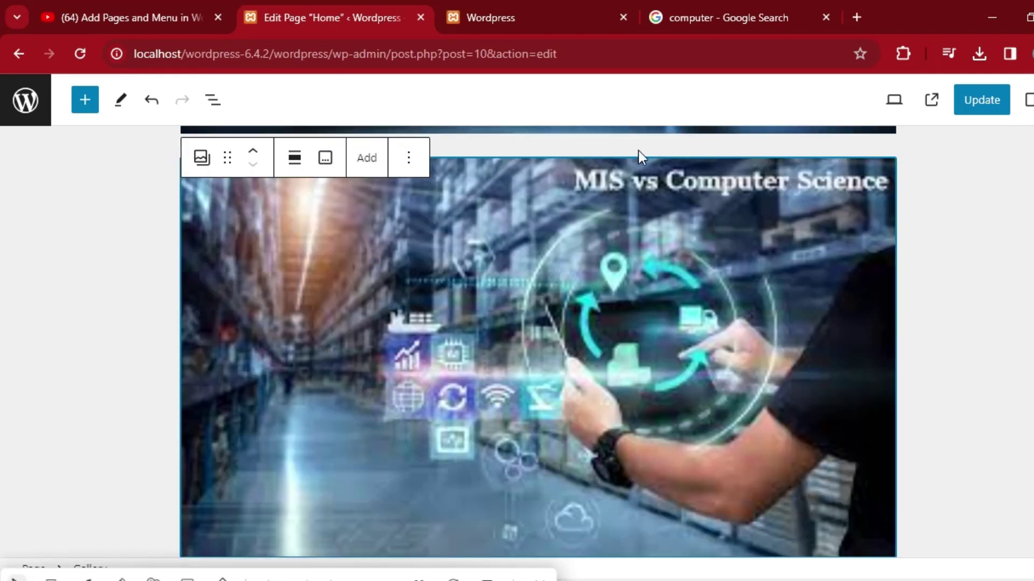
{"action": "left_click", "coordinate": [968, 325]}
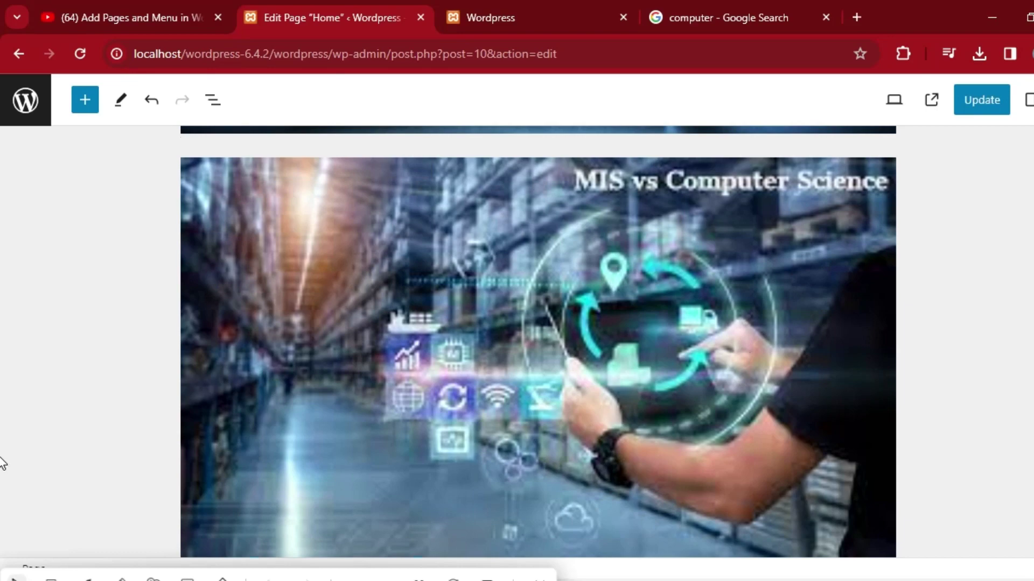
{"action": "scroll", "coordinate": [3, 461], "scroll_direction": "up", "scroll_amount": 10}
Transform the gallery holding the warehouse 'MIS vs Computer Science' picture into a Columns block.
{"action": "scroll", "coordinate": [2, 456], "scroll_direction": "down", "scroll_amount": 8}
{"action": "scroll", "coordinate": [3, 455], "scroll_direction": "down", "scroll_amount": 5}
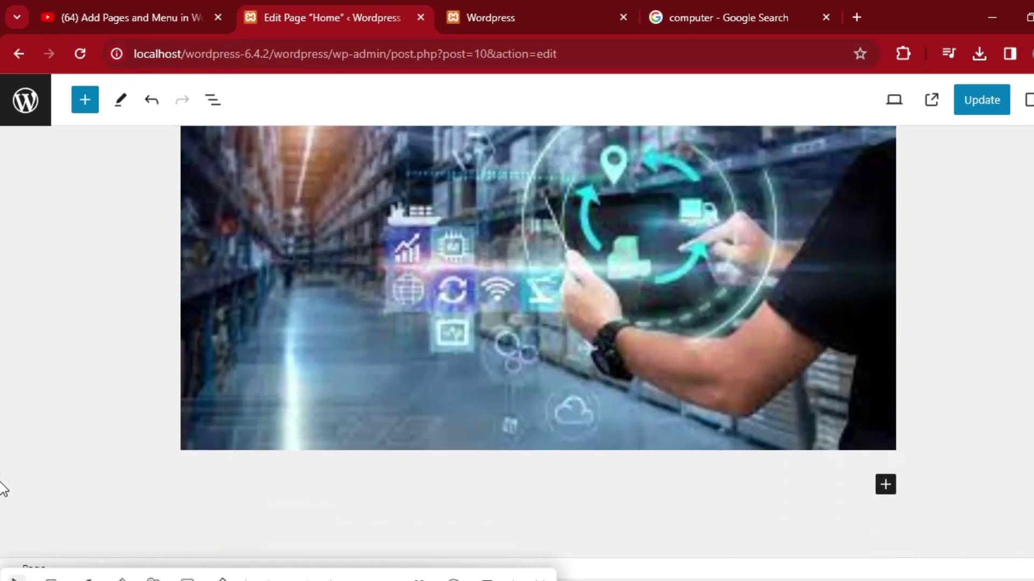
{"action": "scroll", "coordinate": [3, 567], "scroll_direction": "up", "scroll_amount": 5}
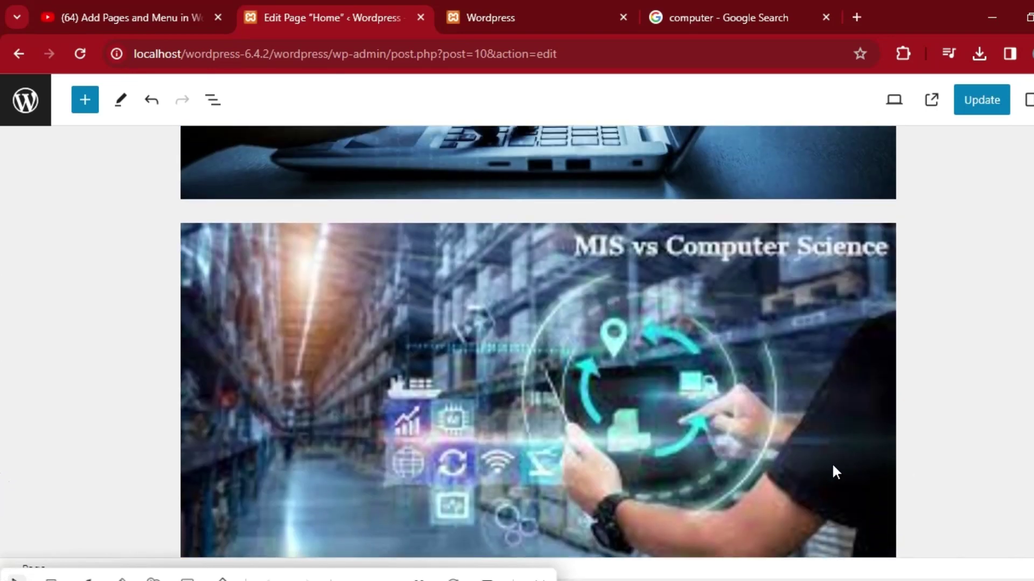
{"action": "left_click", "coordinate": [852, 444]}
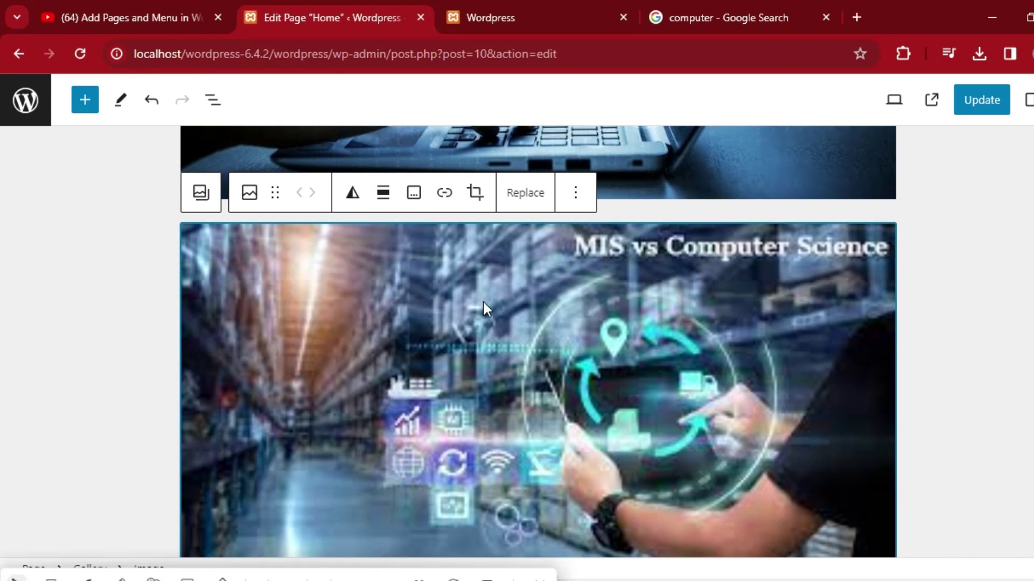
{"action": "left_click", "coordinate": [205, 197]}
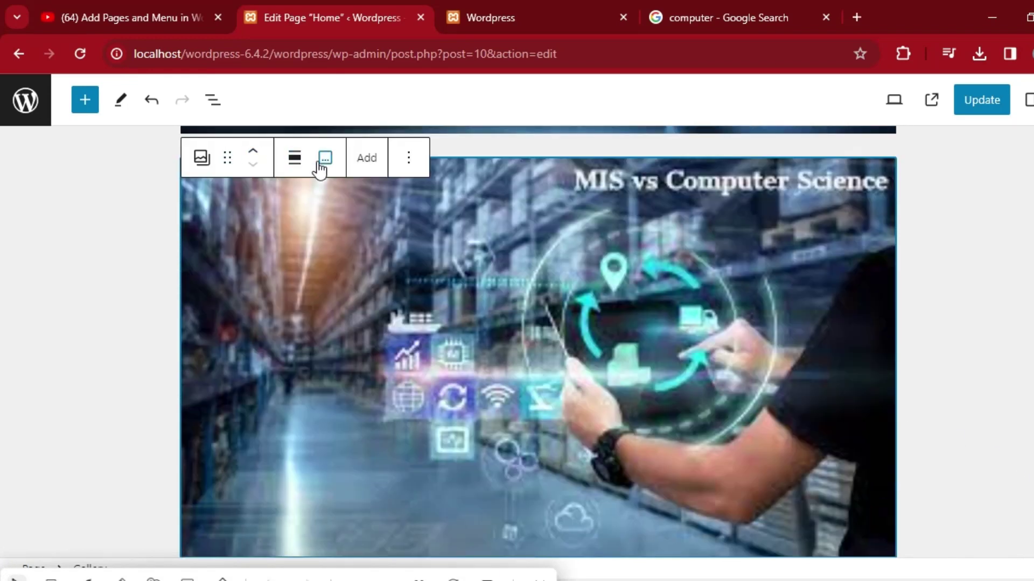
{"action": "left_click", "coordinate": [203, 161]}
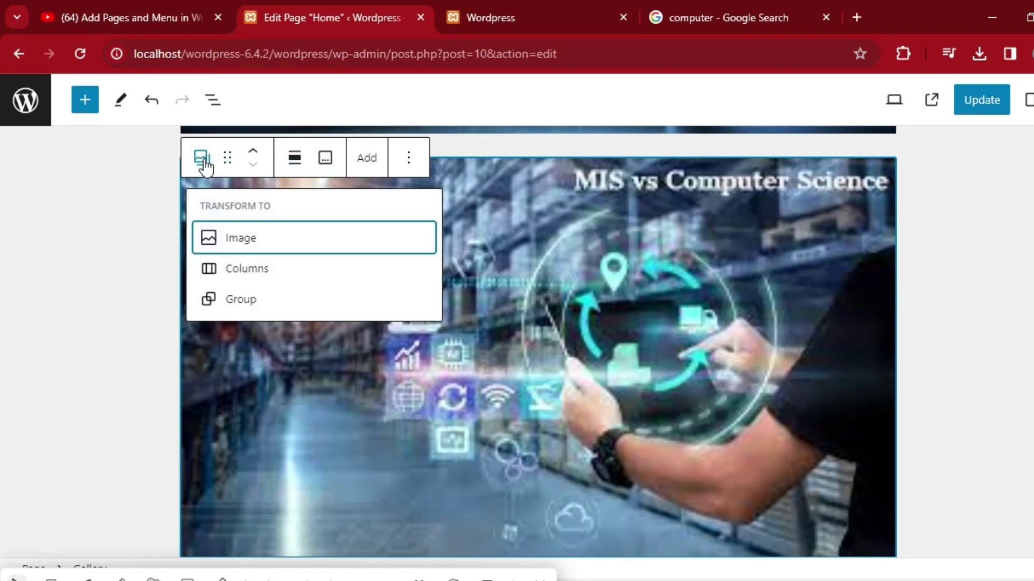
{"action": "left_click", "coordinate": [259, 277]}
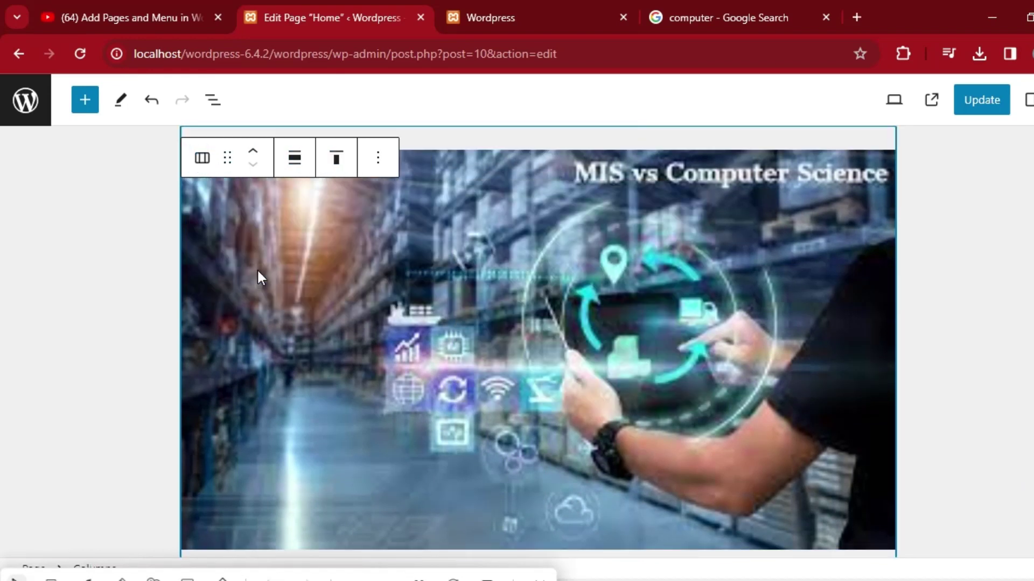
{"action": "left_click", "coordinate": [203, 158]}
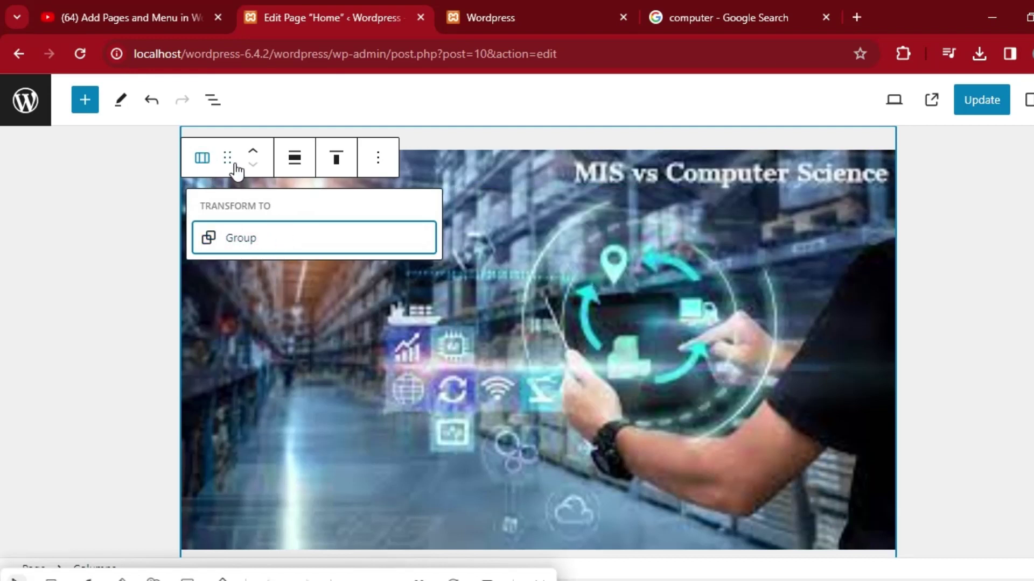
{"action": "left_click", "coordinate": [253, 156]}
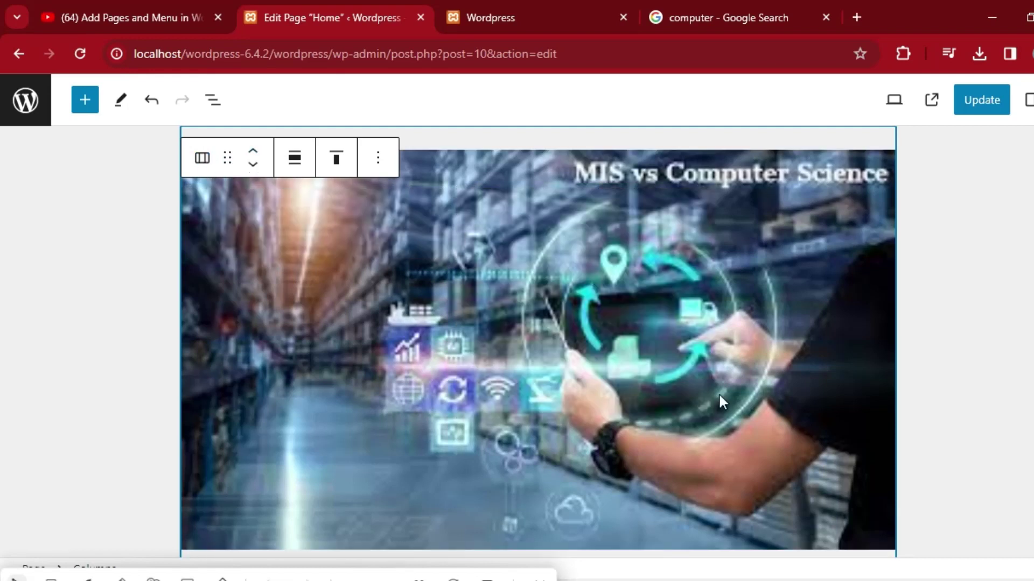
{"action": "scroll", "coordinate": [2, 323], "scroll_direction": "down", "scroll_amount": 10}
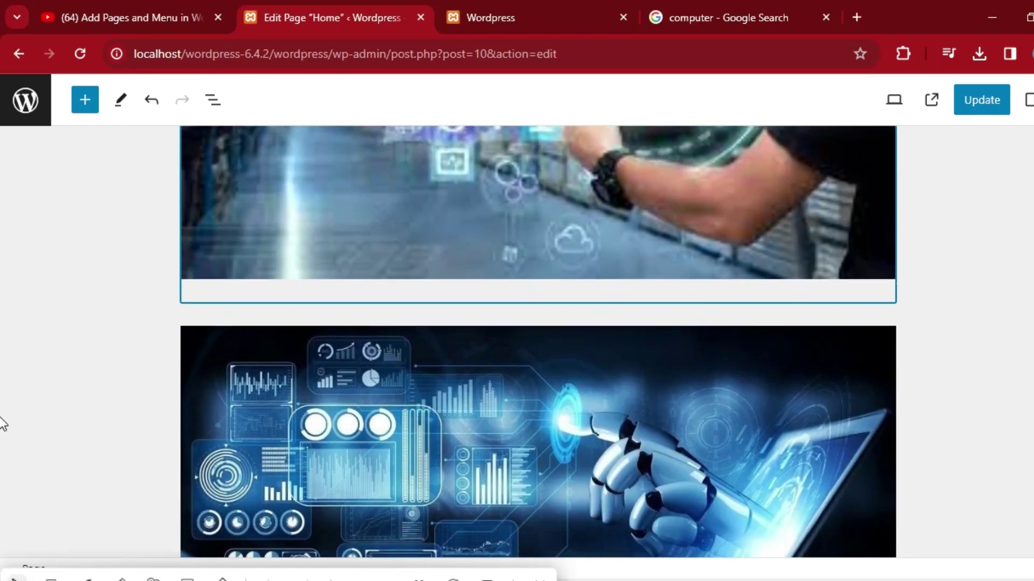
{"action": "scroll", "coordinate": [3, 521], "scroll_direction": "up", "scroll_amount": 10}
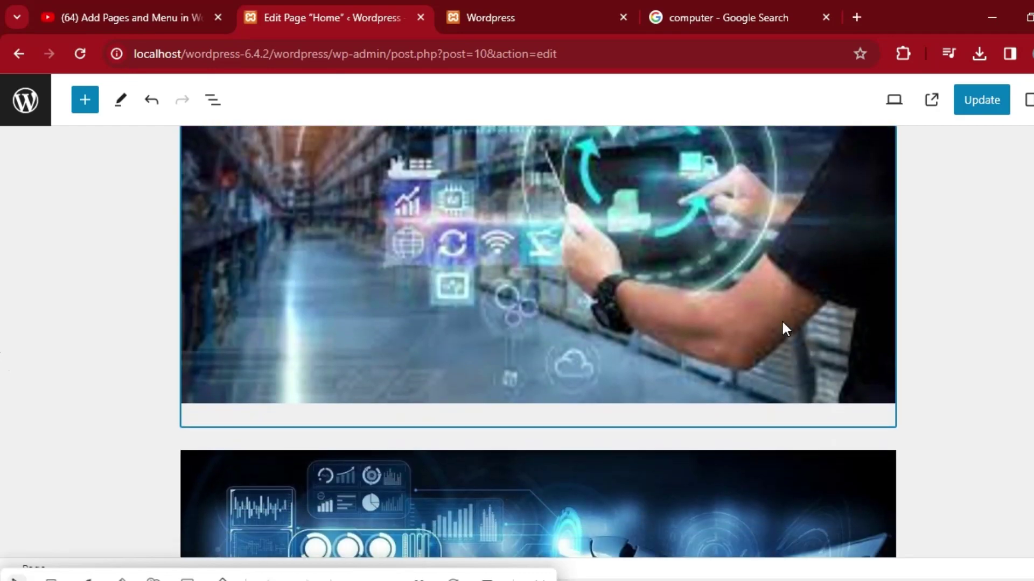
{"action": "left_click", "coordinate": [782, 324]}
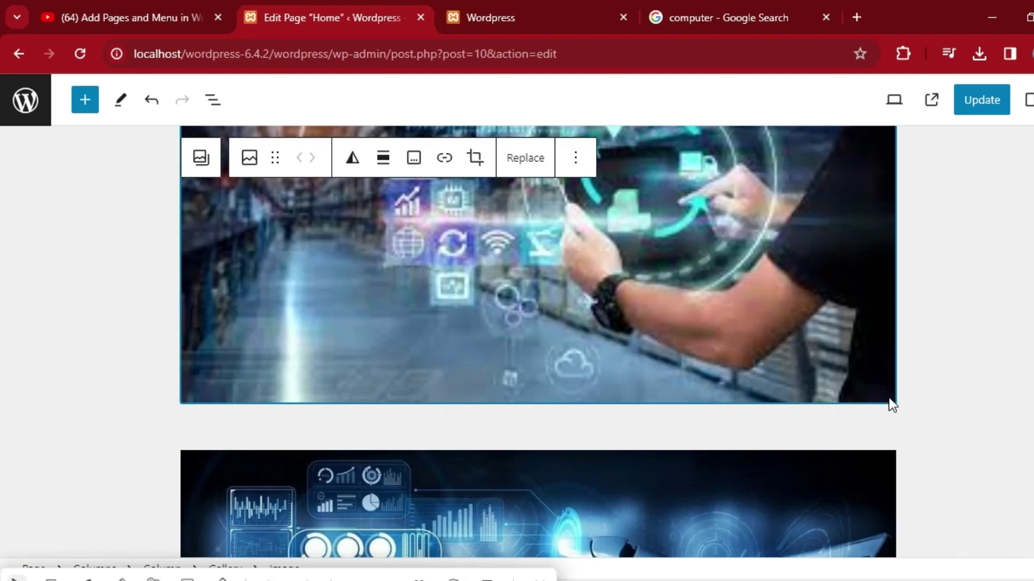
{"action": "left_click", "coordinate": [475, 157]}
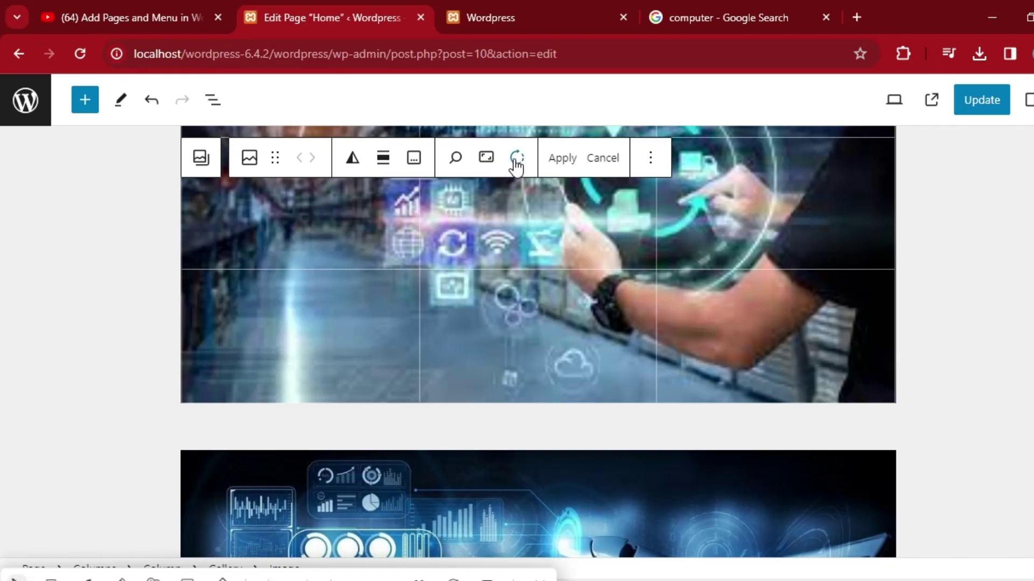
{"action": "left_click", "coordinate": [486, 159]}
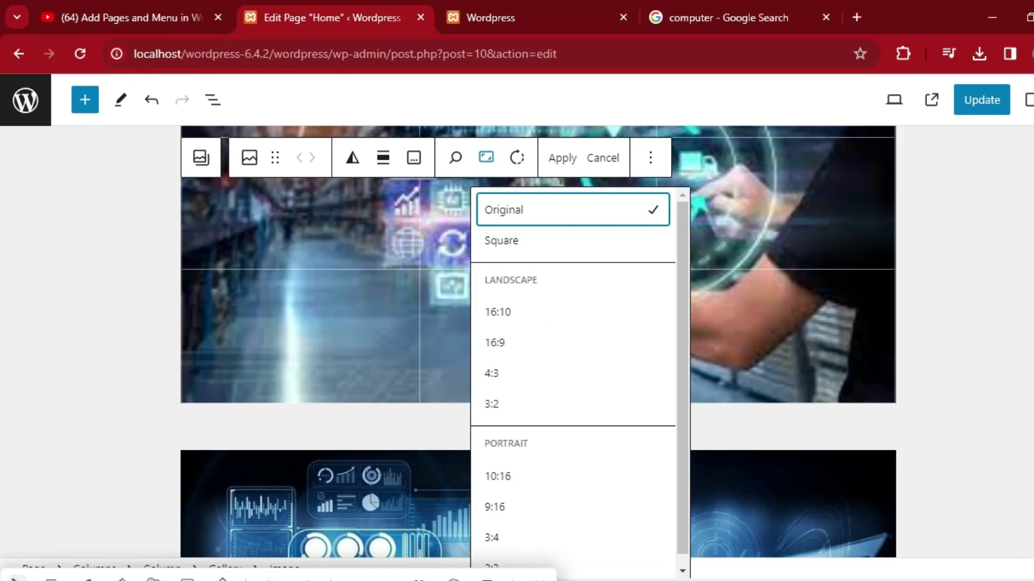
{"action": "left_click", "coordinate": [1001, 272]}
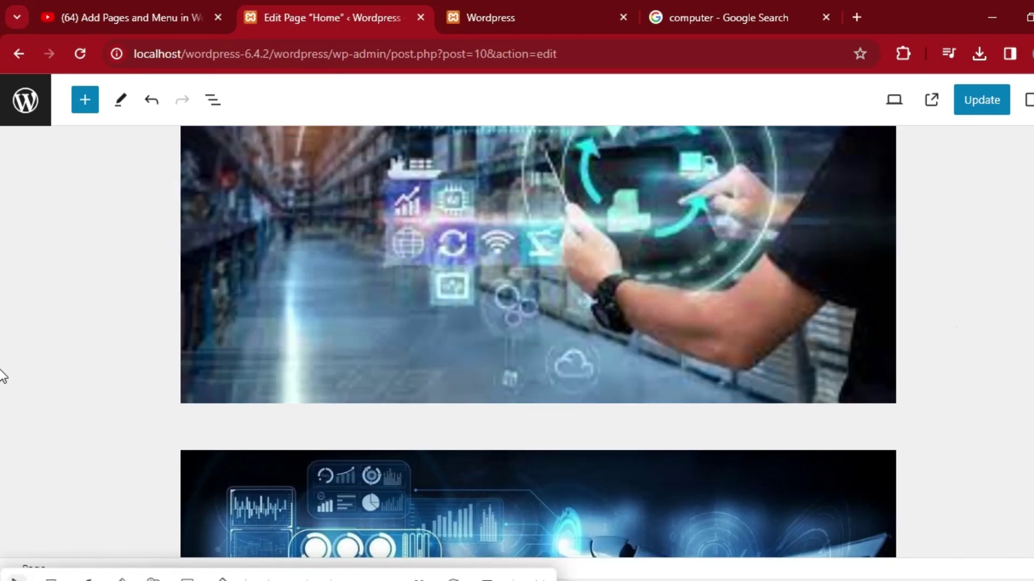
{"action": "scroll", "coordinate": [3, 375], "scroll_direction": "up", "scroll_amount": 10}
{"action": "scroll", "coordinate": [4, 231], "scroll_direction": "down", "scroll_amount": 15}
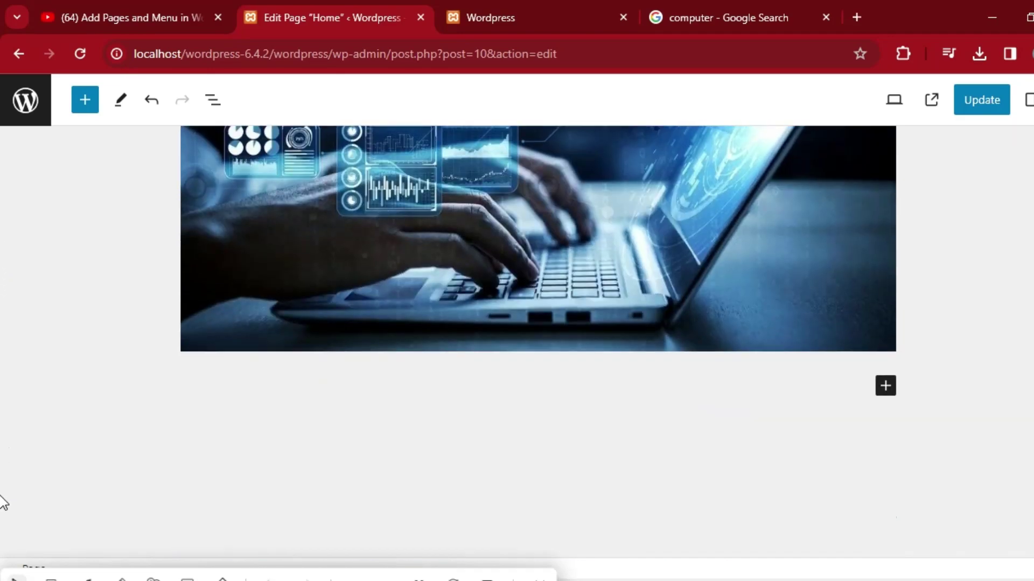
{"action": "scroll", "coordinate": [3, 503], "scroll_direction": "up", "scroll_amount": 10}
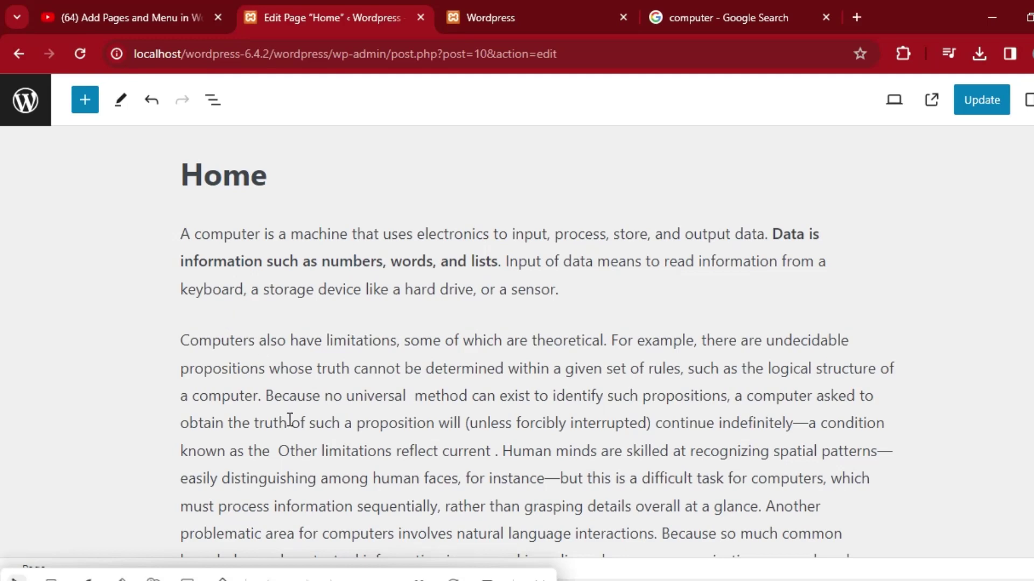
Set images-3.jpg, the computer lab photo, as the Home page's featured image.
{"action": "left_click", "coordinate": [458, 569]}
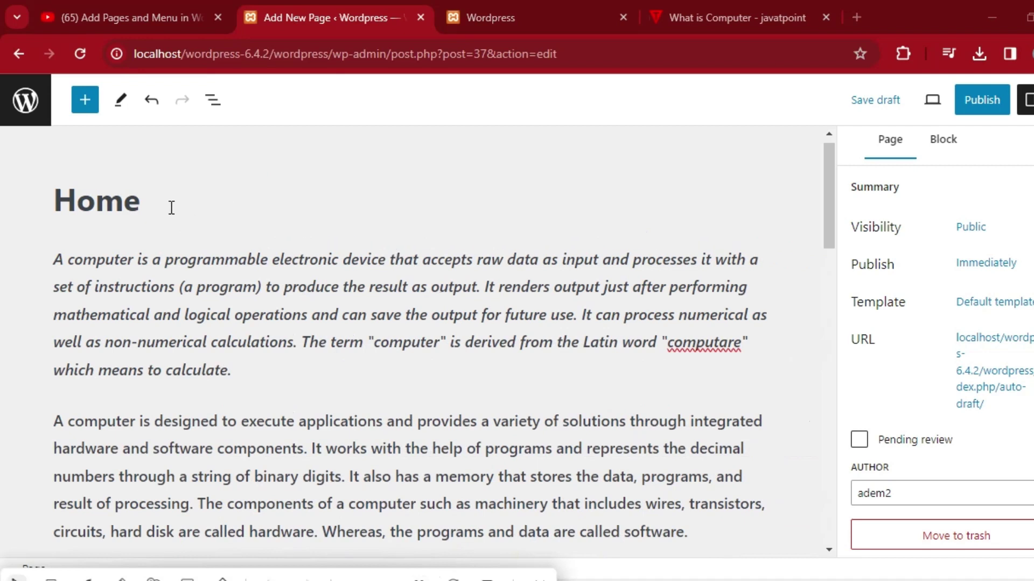
{"action": "left_click", "coordinate": [202, 218]}
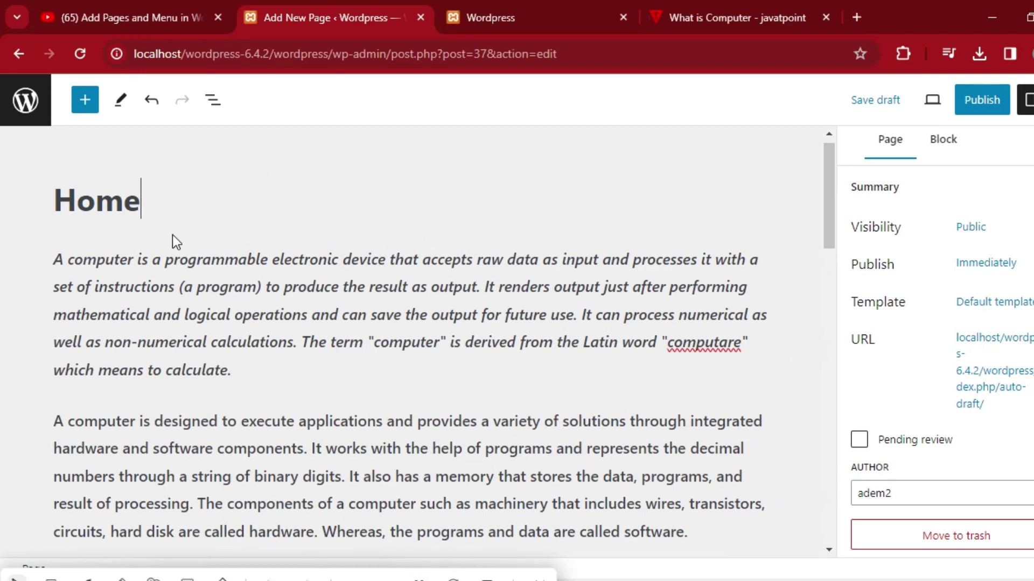
{"action": "scroll", "coordinate": [934, 447], "scroll_direction": "down", "scroll_amount": 4}
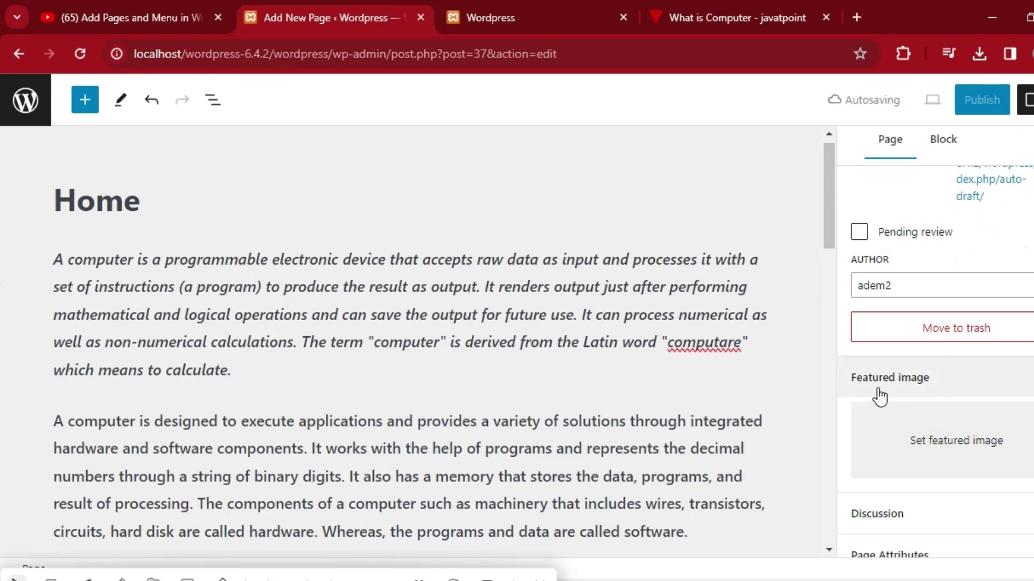
{"action": "left_click", "coordinate": [930, 451]}
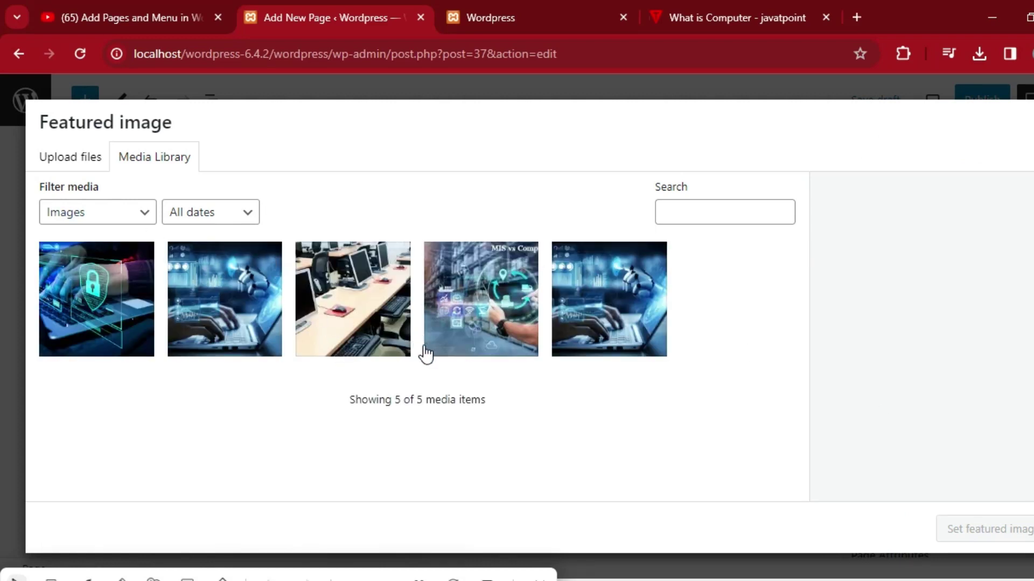
{"action": "left_click", "coordinate": [365, 318]}
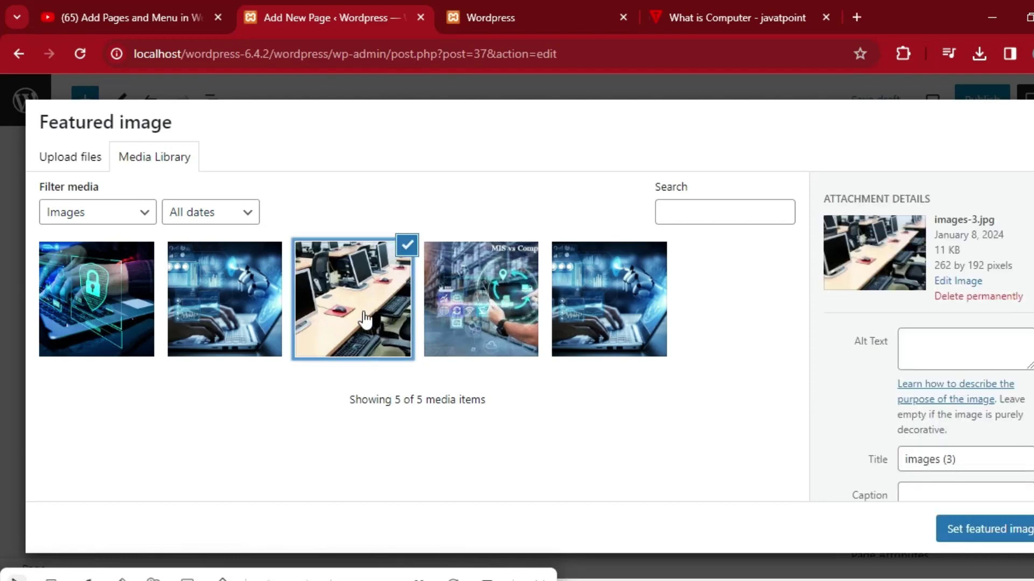
{"action": "left_click", "coordinate": [977, 535]}
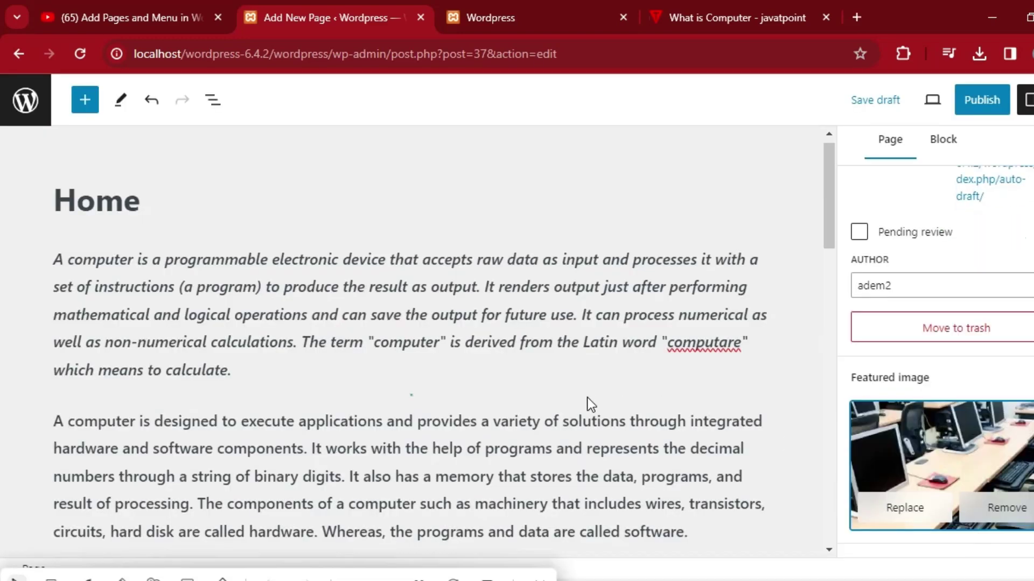
{"action": "mouse_move", "coordinate": [587, 398]}
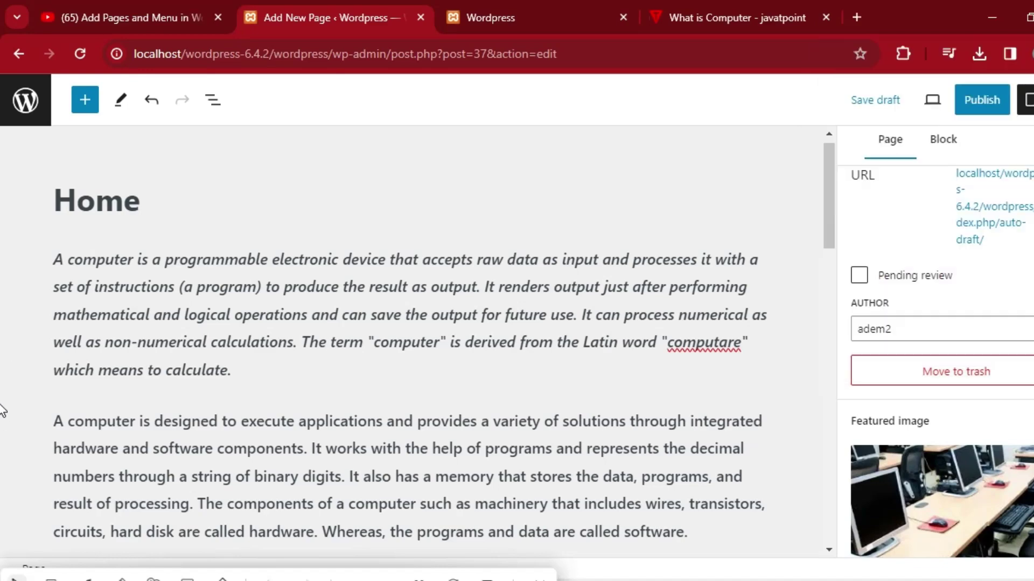
{"action": "key", "text": "shift+F10"}
{"action": "key", "text": "Escape"}
{"action": "scroll", "coordinate": [936, 350], "scroll_direction": "down", "scroll_amount": 2}
{"action": "scroll", "coordinate": [930, 253], "scroll_direction": "up", "scroll_amount": 5}
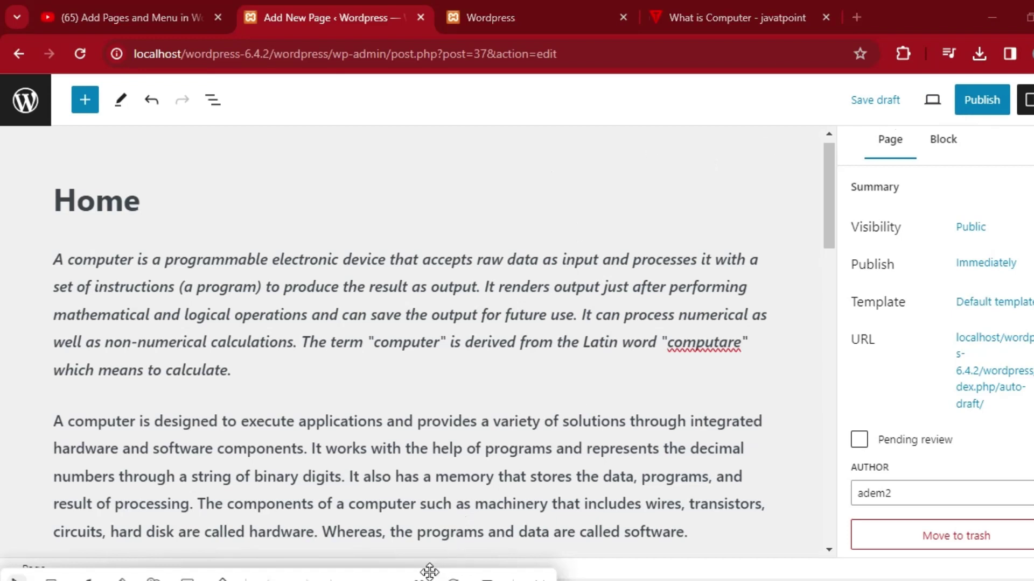
Publish the Home page and switch to the 'Wordpress' tab showing the site's front page.
{"action": "left_click", "coordinate": [981, 100]}
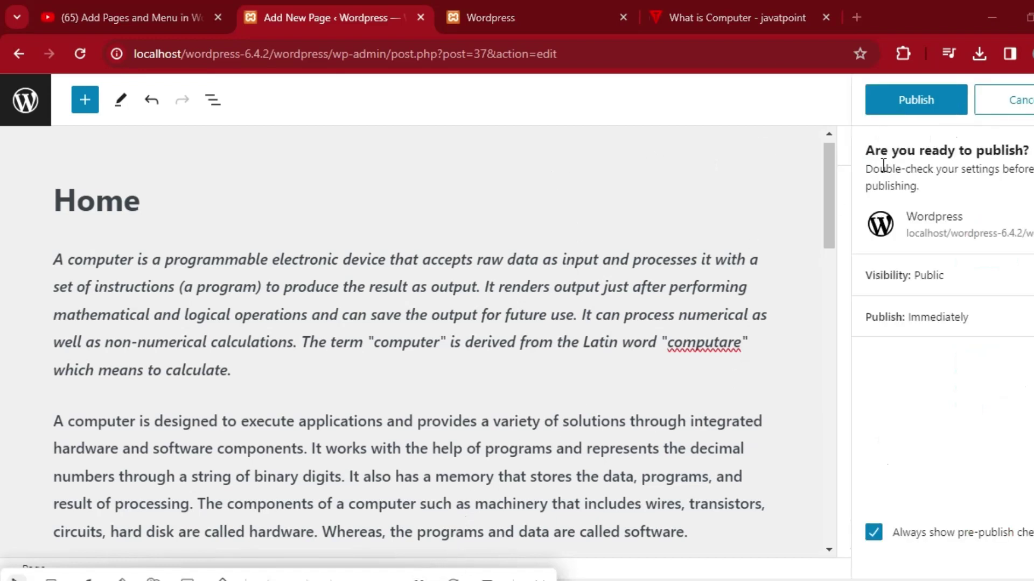
{"action": "left_click", "coordinate": [918, 108]}
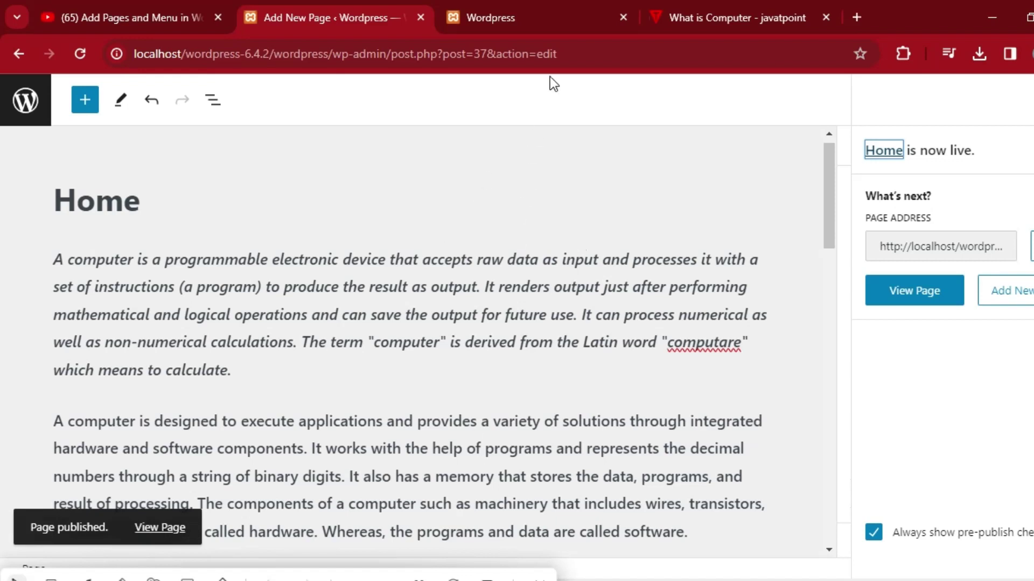
{"action": "left_click", "coordinate": [526, 2]}
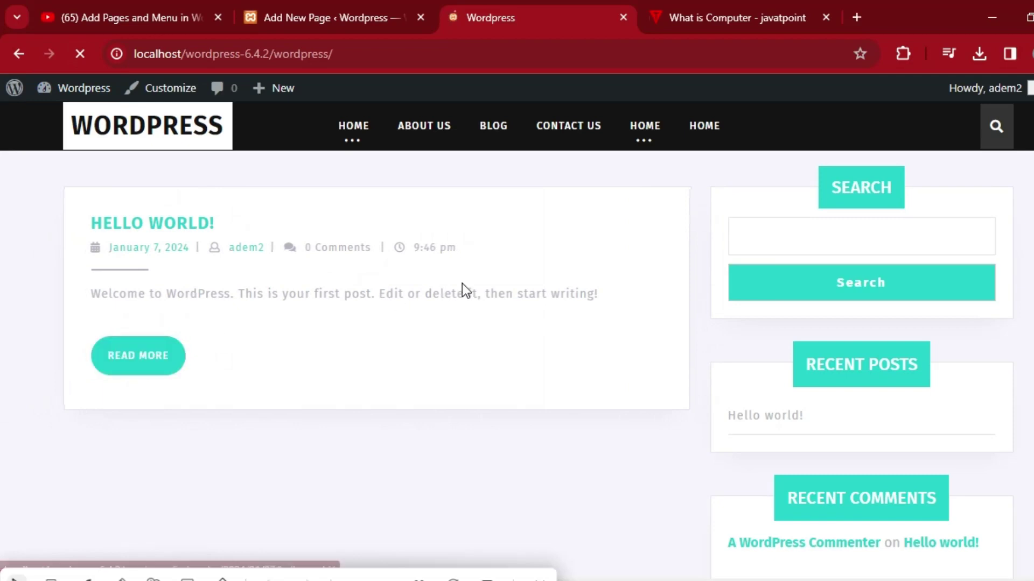
Open Home from the live site menu and read through the full Hello World post.
{"action": "left_click", "coordinate": [355, 130]}
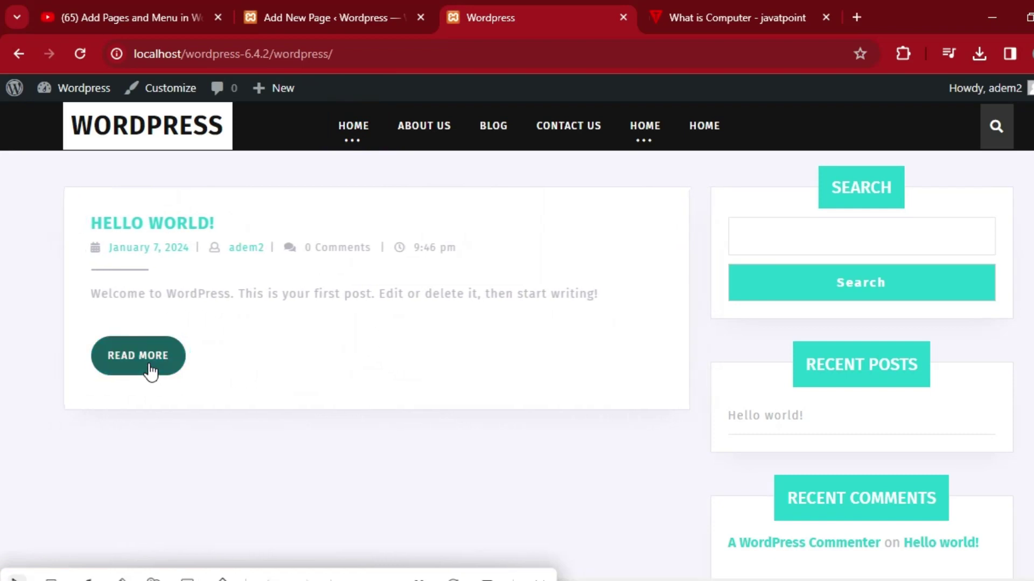
{"action": "left_click", "coordinate": [150, 370]}
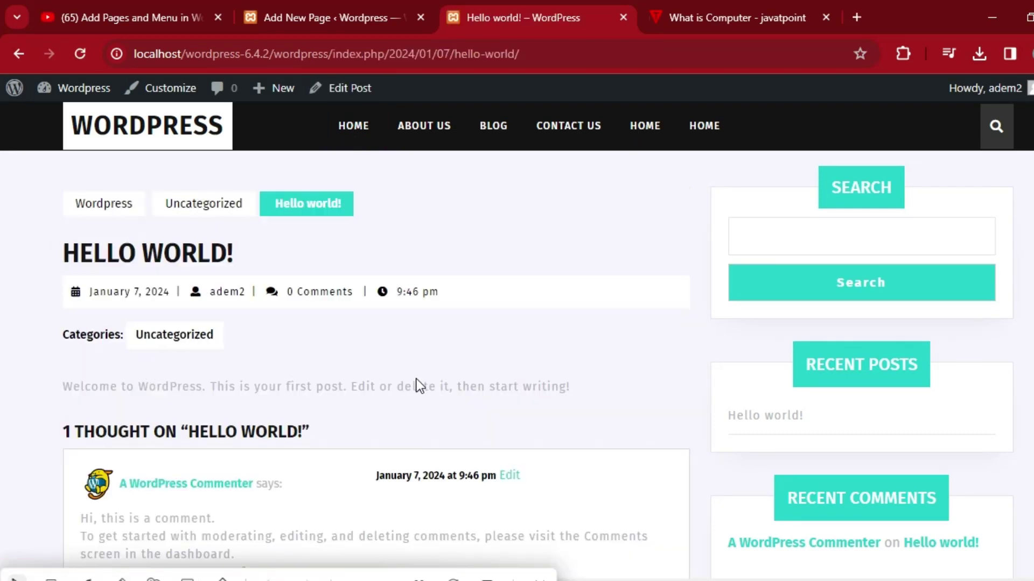
{"action": "scroll", "coordinate": [3, 211], "scroll_direction": "down", "scroll_amount": 8}
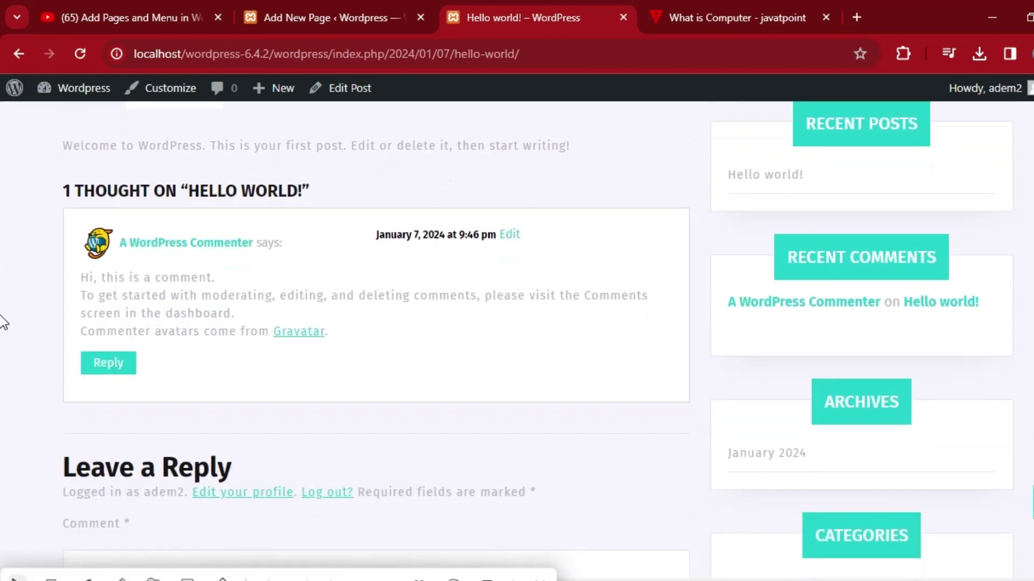
{"action": "scroll", "coordinate": [2, 474], "scroll_direction": "down", "scroll_amount": 2}
{"action": "scroll", "coordinate": [1, 427], "scroll_direction": "up", "scroll_amount": 7}
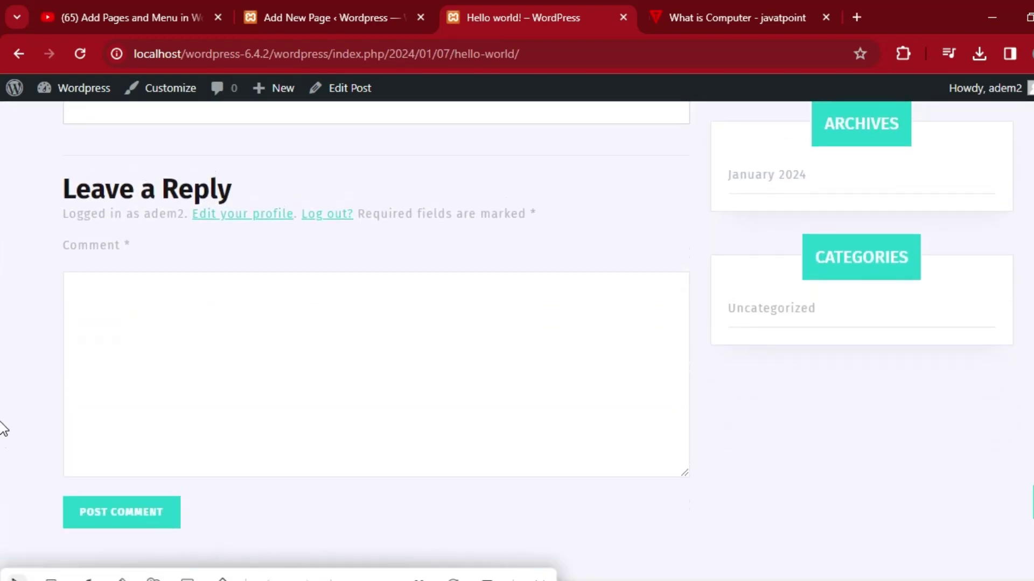
{"action": "scroll", "coordinate": [2, 271], "scroll_direction": "up", "scroll_amount": 3}
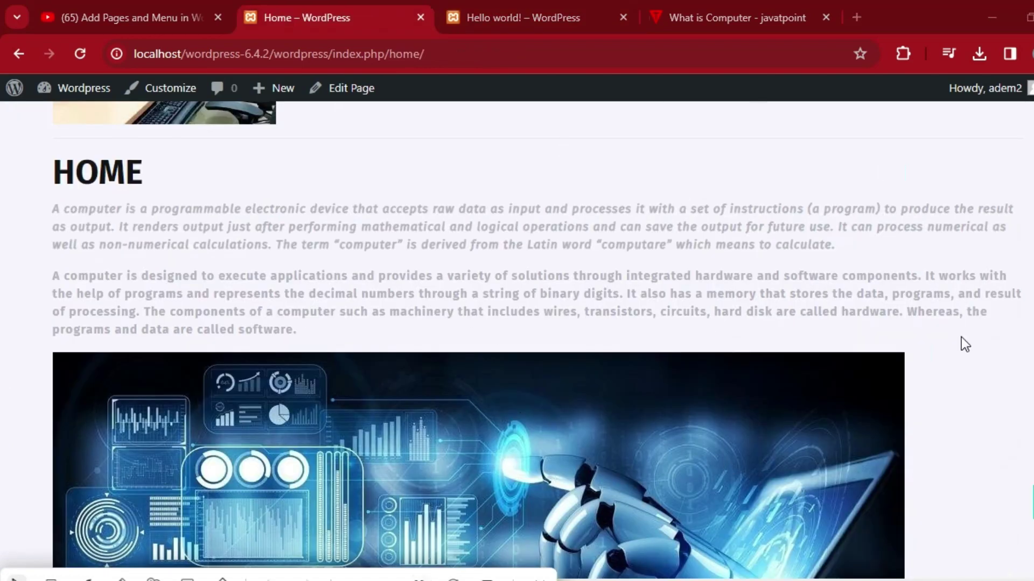
{"action": "scroll", "coordinate": [2, 291], "scroll_direction": "down", "scroll_amount": 5}
{"action": "scroll", "coordinate": [3, 290], "scroll_direction": "down", "scroll_amount": 8}
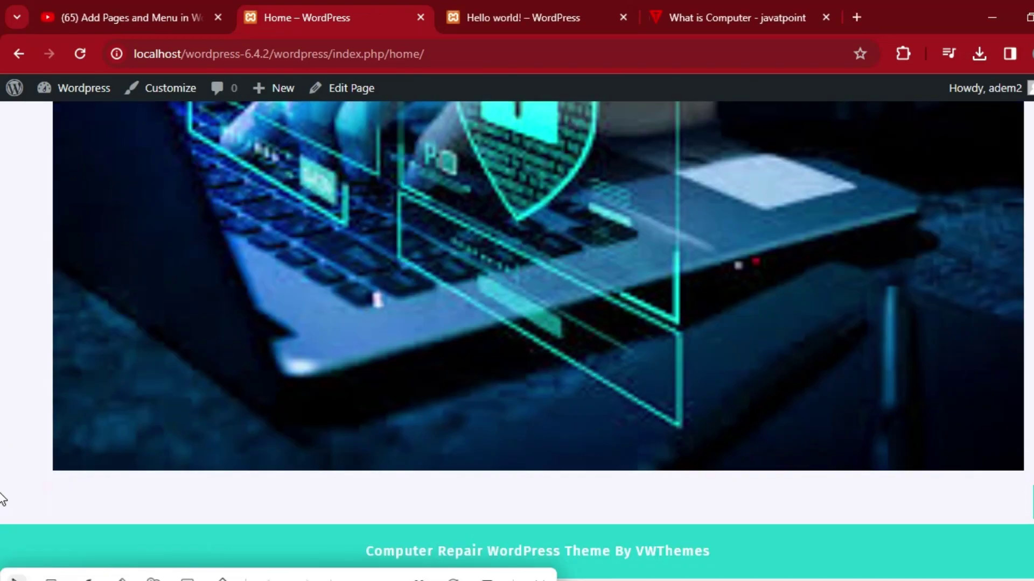
{"action": "scroll", "coordinate": [2, 393], "scroll_direction": "up", "scroll_amount": 12}
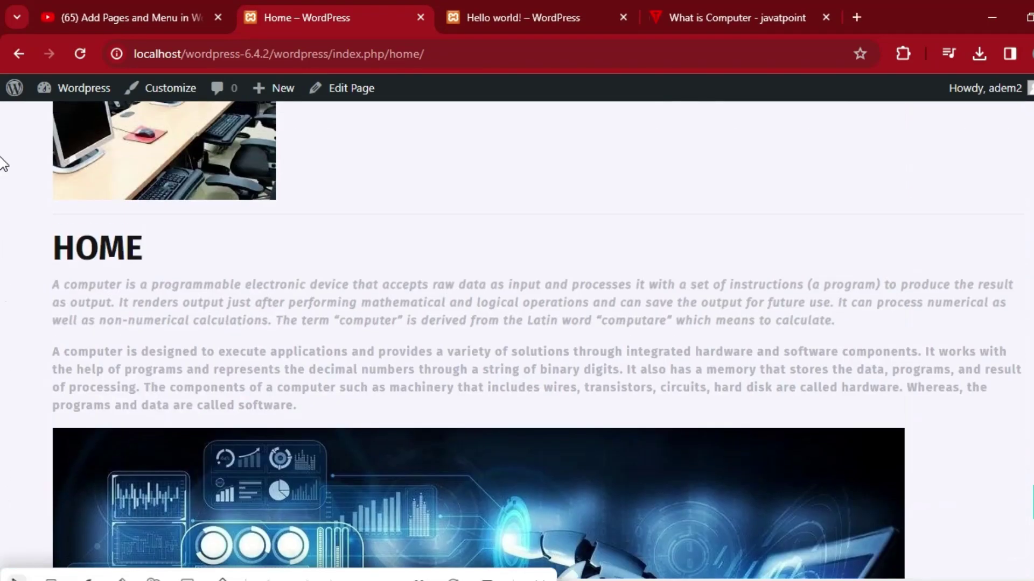
{"action": "scroll", "coordinate": [2, 142], "scroll_direction": "up", "scroll_amount": 3}
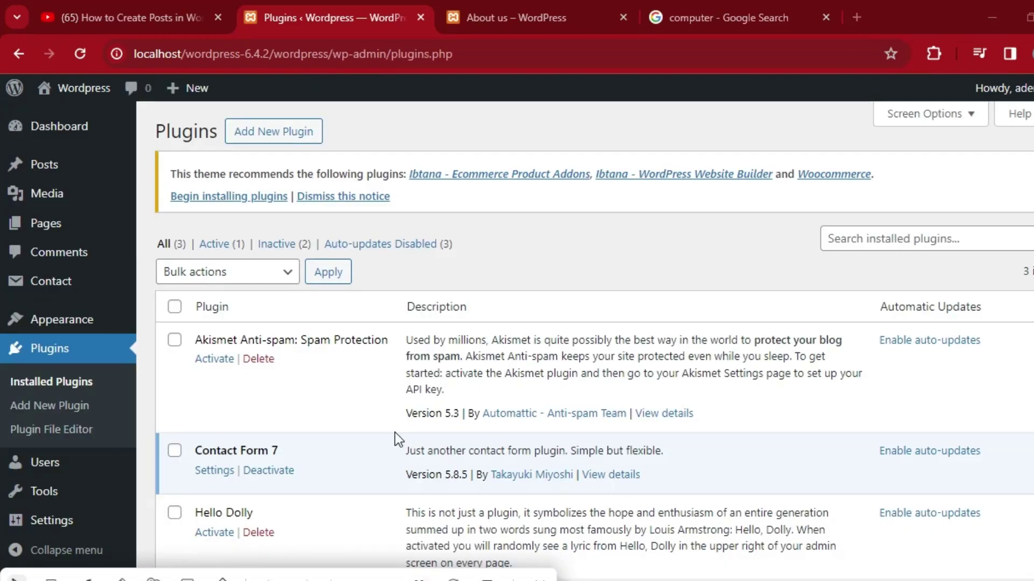
Search the plugin directory for 'contact form 7' under Add New Plugin.
{"action": "left_click", "coordinate": [75, 413]}
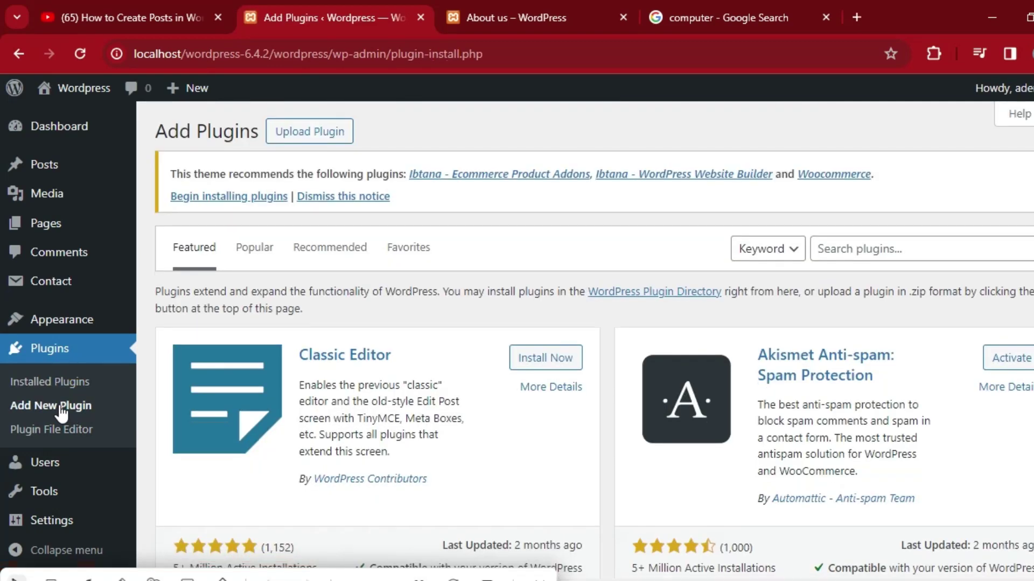
{"action": "left_click", "coordinate": [875, 252]}
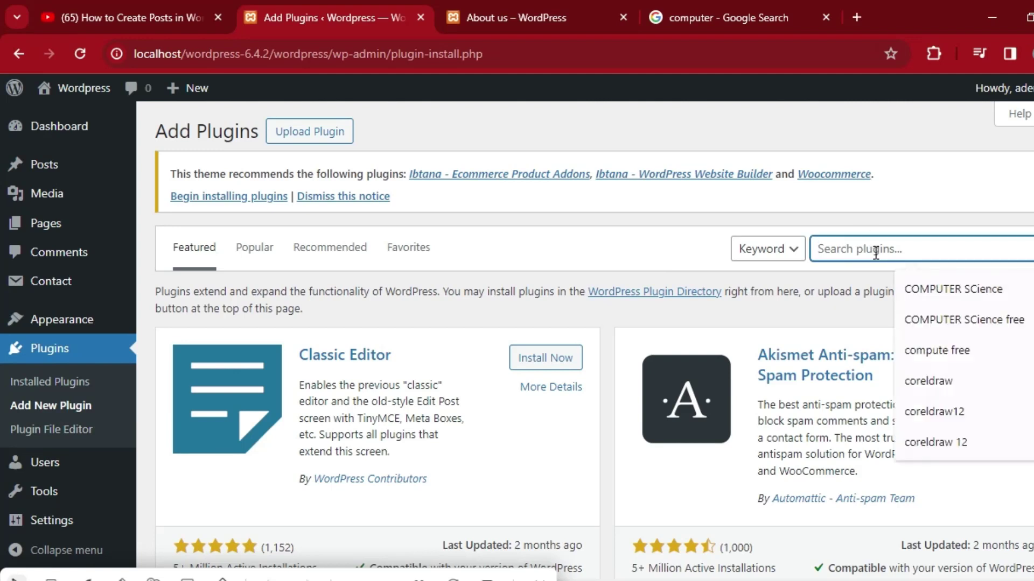
{"action": "type", "text": "c"}
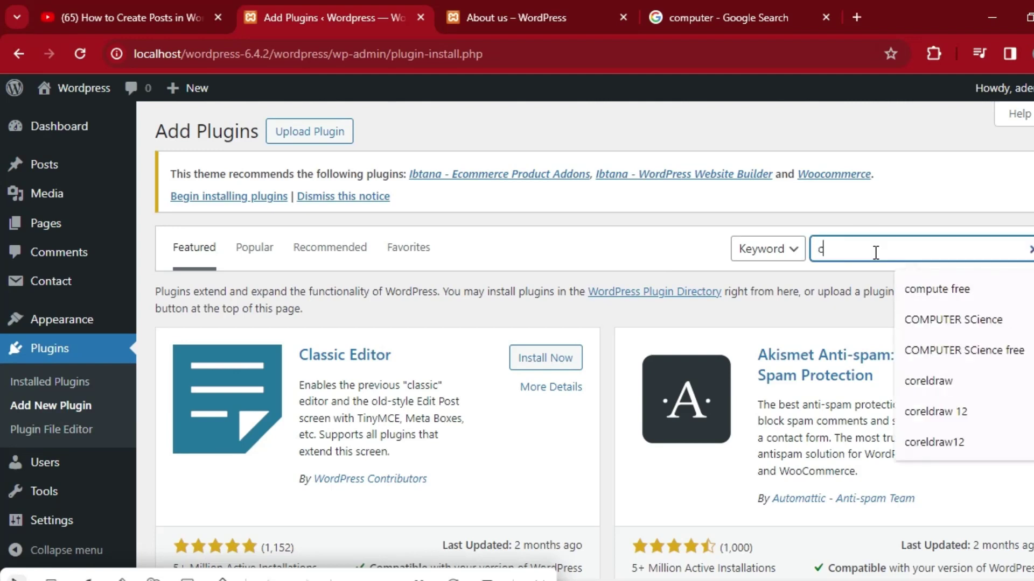
{"action": "type", "text": "o"}
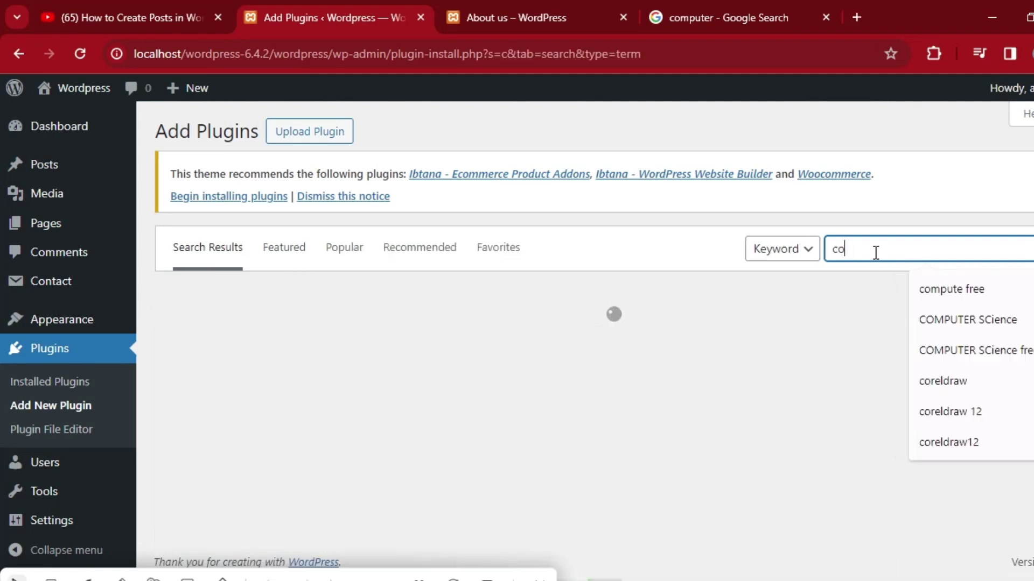
{"action": "type", "text": "n"}
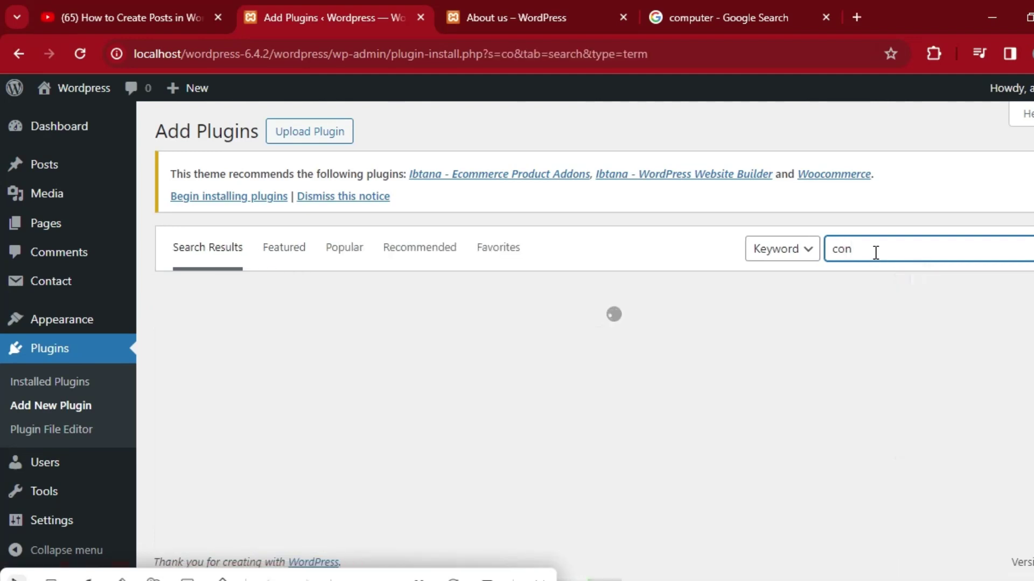
{"action": "type", "text": "tact "}
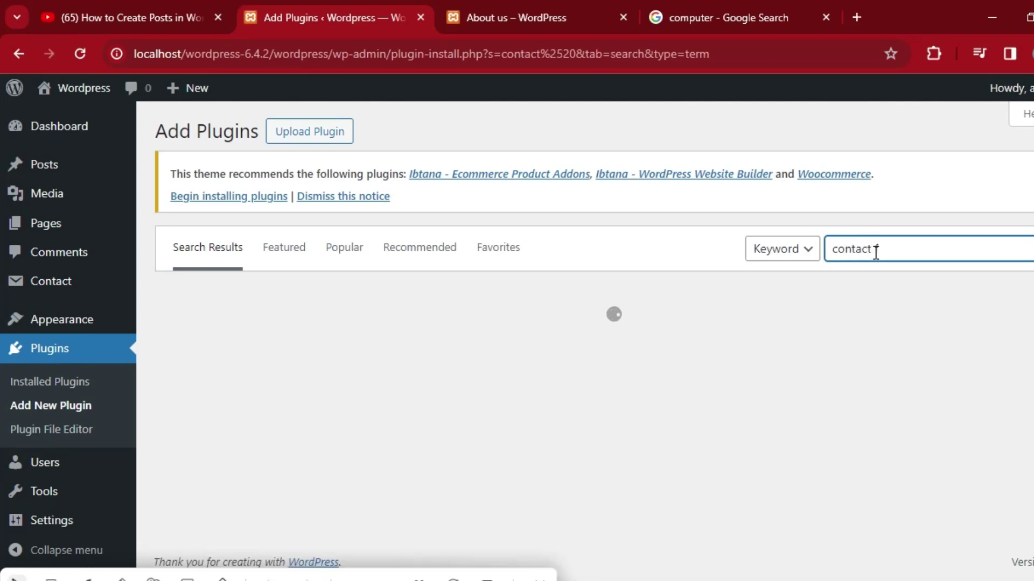
{"action": "type", "text": "form "}
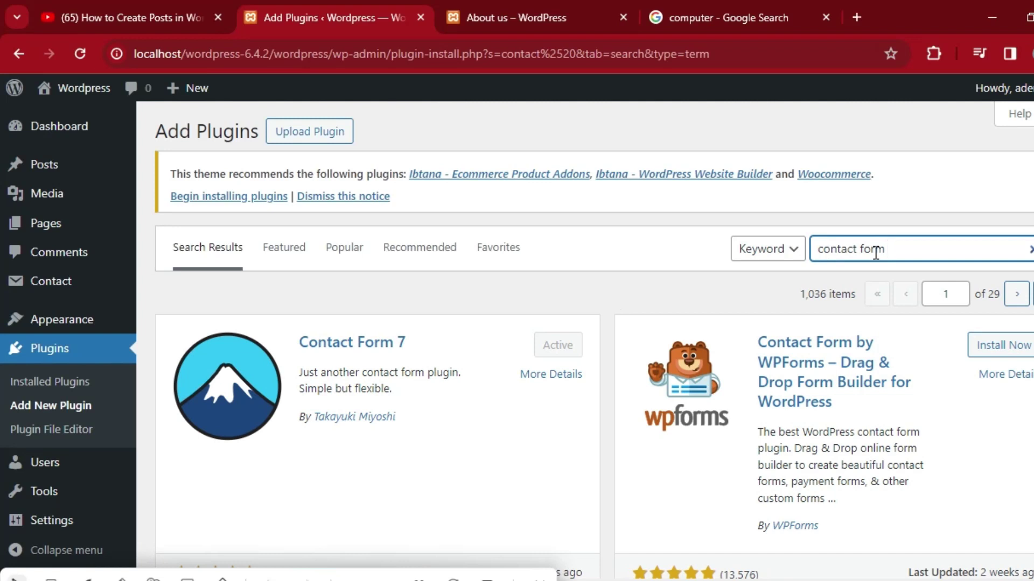
{"action": "type", "text": "7"}
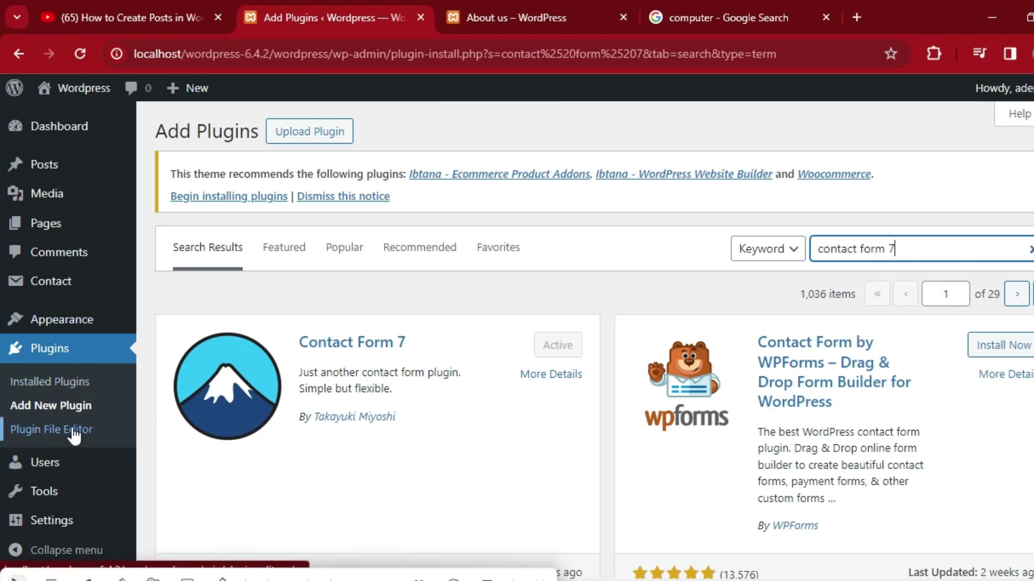
Open Contact Form 7's Contact Forms page to find the Contact form 1 shortcode, then go to Pages.
{"action": "left_click", "coordinate": [67, 383]}
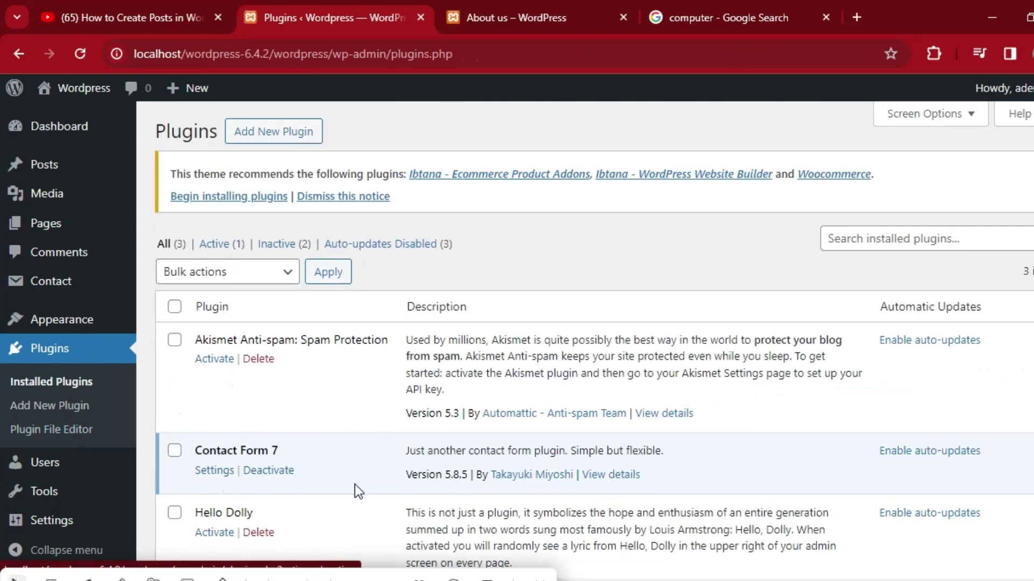
{"action": "left_click", "coordinate": [217, 472]}
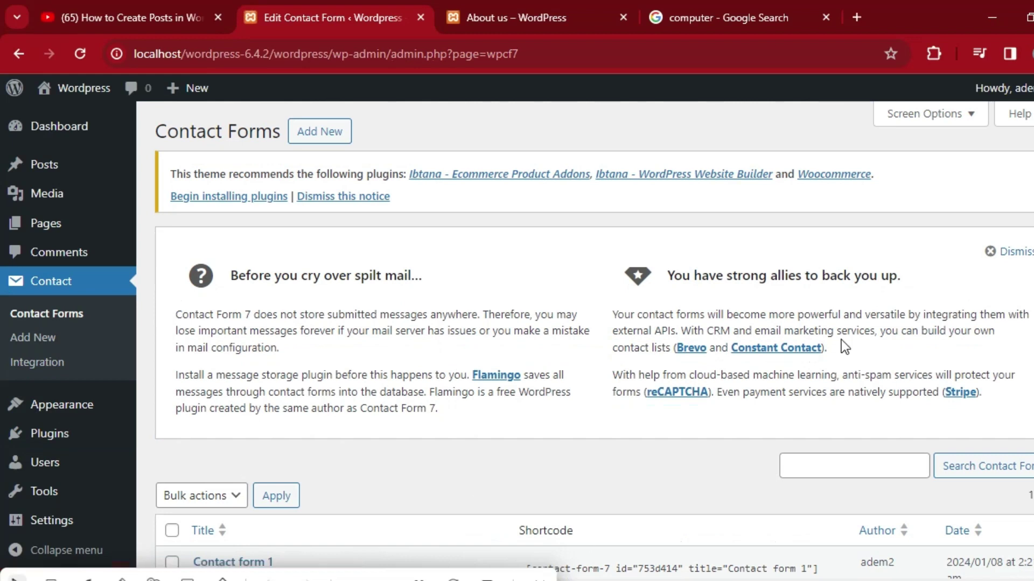
{"action": "scroll", "coordinate": [2, 344], "scroll_direction": "down", "scroll_amount": 3}
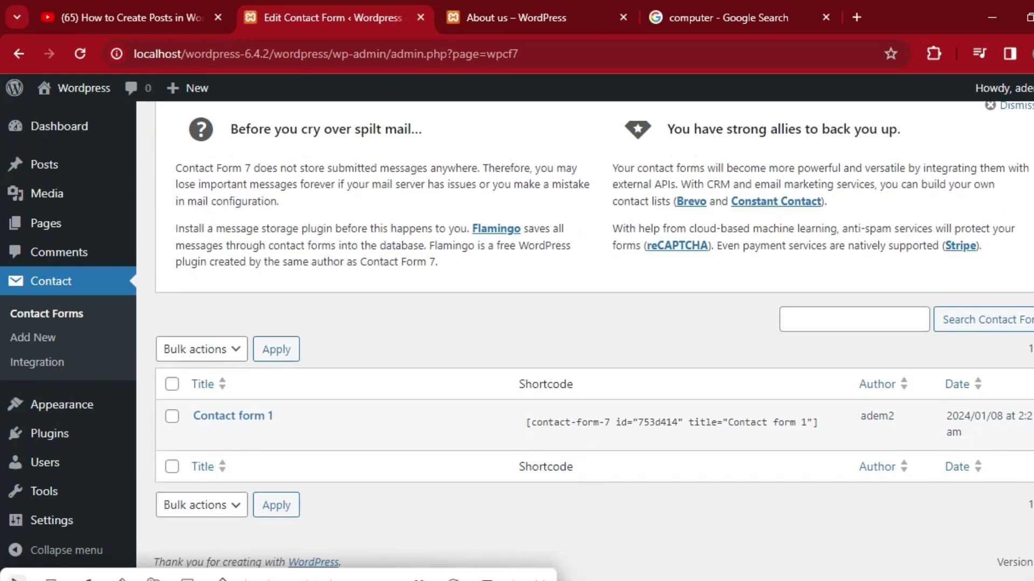
{"action": "left_click", "coordinate": [521, 28]}
{"action": "left_click", "coordinate": [373, 10]}
{"action": "left_click", "coordinate": [49, 224]}
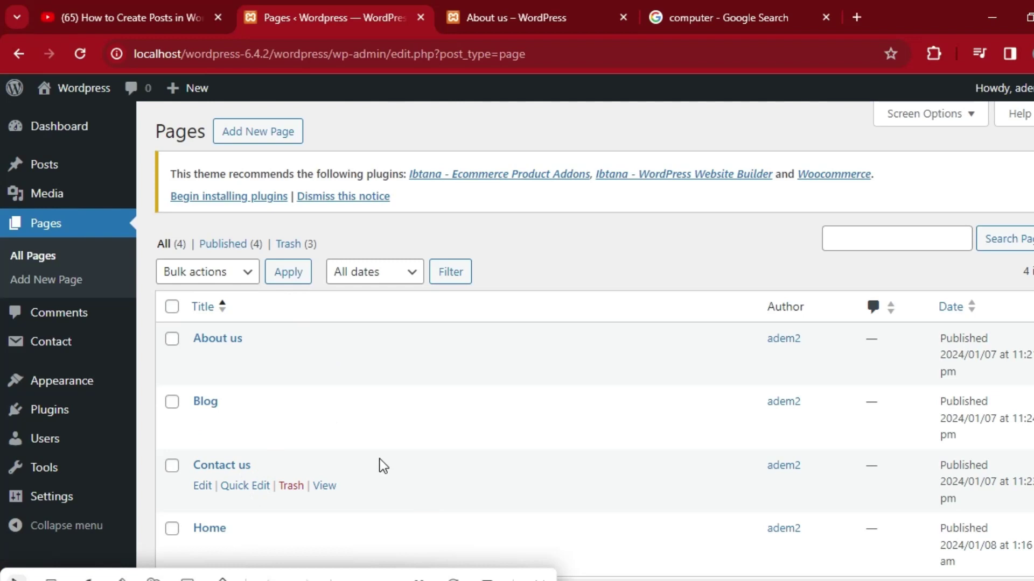
Paste the Contact form 1 shortcode into the Contact us page's empty paragraph.
{"action": "left_click", "coordinate": [233, 464]}
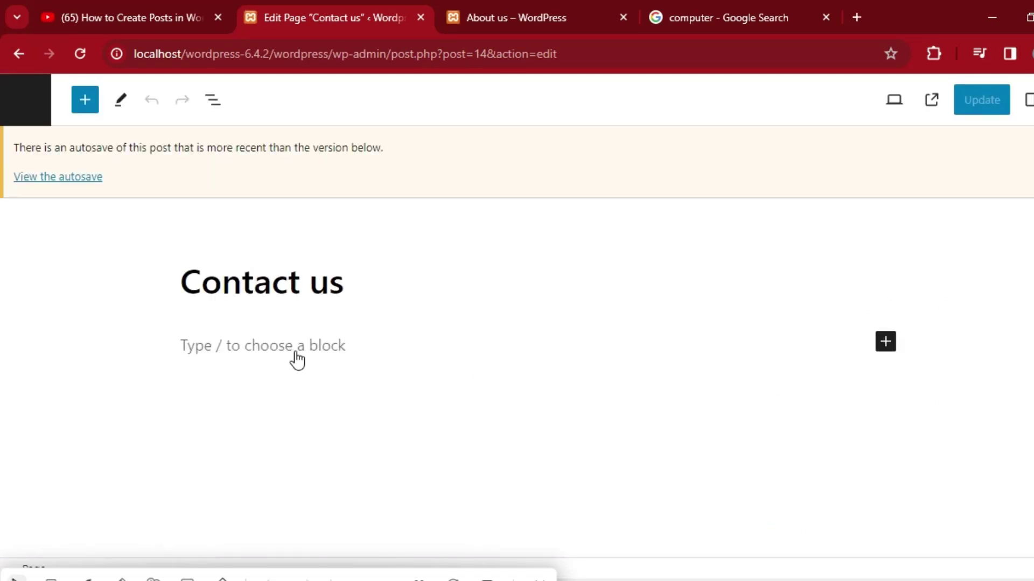
{"action": "left_click", "coordinate": [291, 348]}
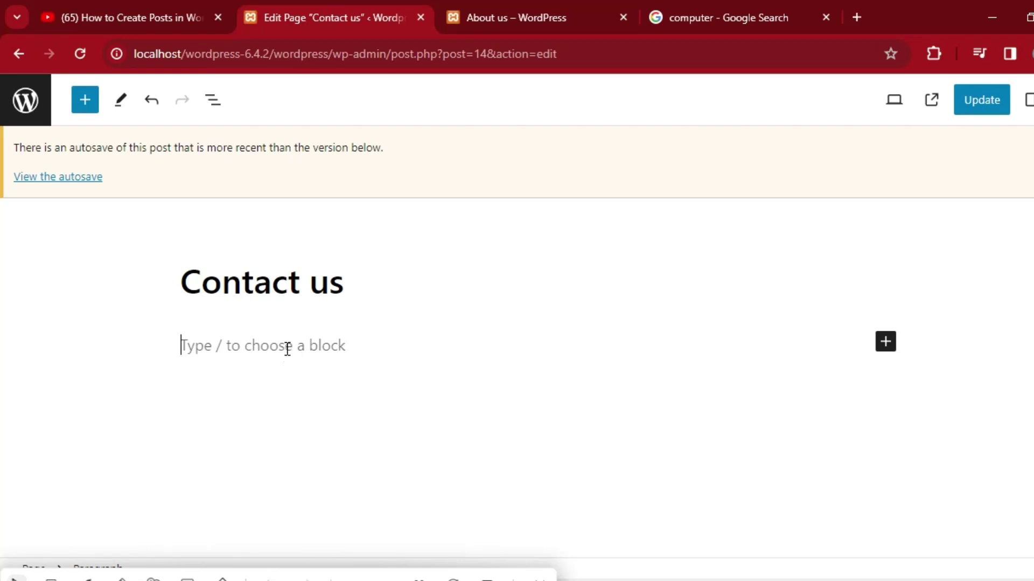
{"action": "right_click", "coordinate": [265, 345]}
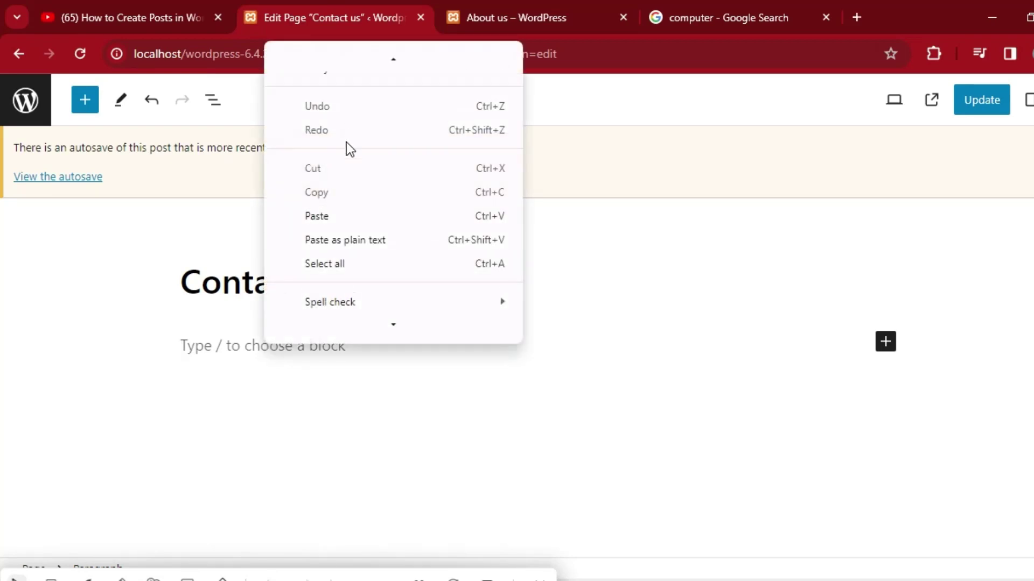
{"action": "left_click", "coordinate": [328, 216]}
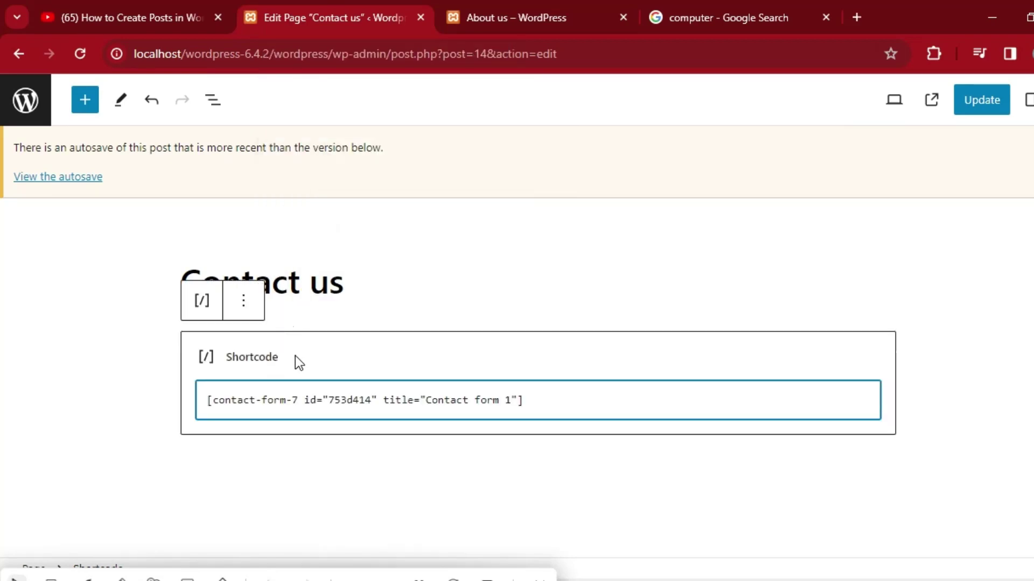
{"action": "left_click", "coordinate": [244, 303]}
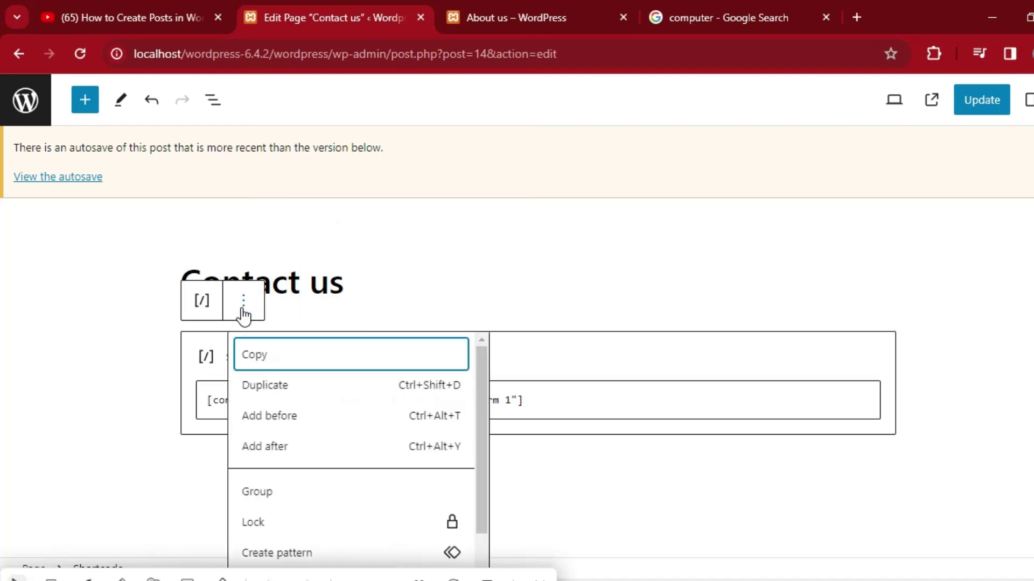
{"action": "left_click", "coordinate": [320, 286]}
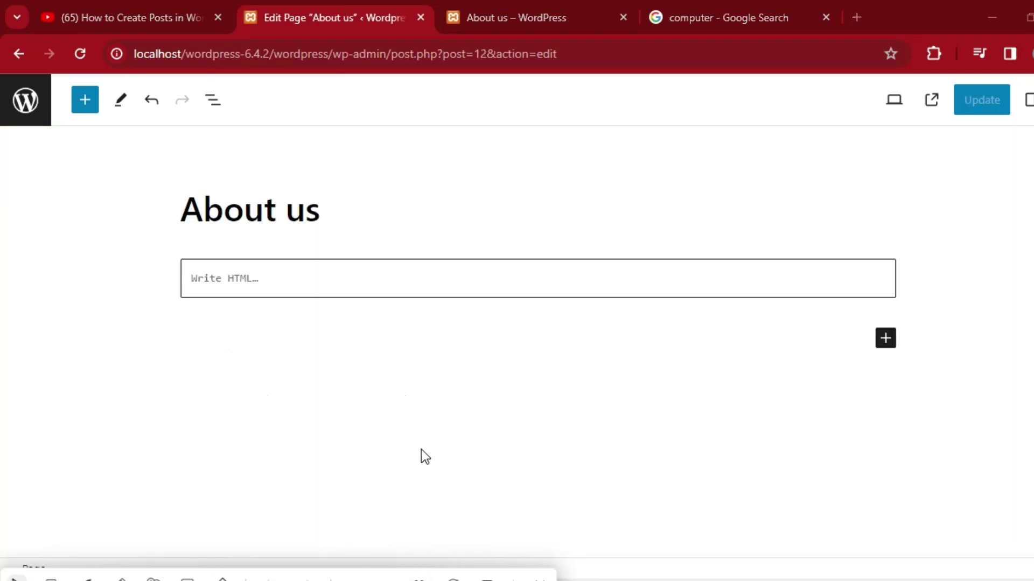
Paste the About Us HTML into the About us page's Custom HTML block and update the page.
{"action": "left_click", "coordinate": [342, 276]}
{"action": "right_click", "coordinate": [341, 277]}
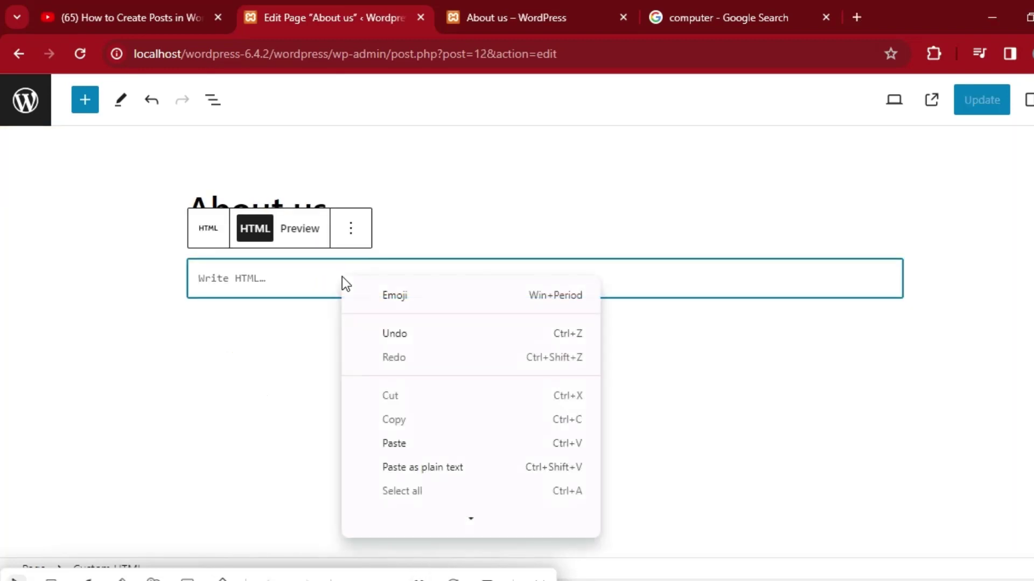
{"action": "left_click", "coordinate": [396, 444]}
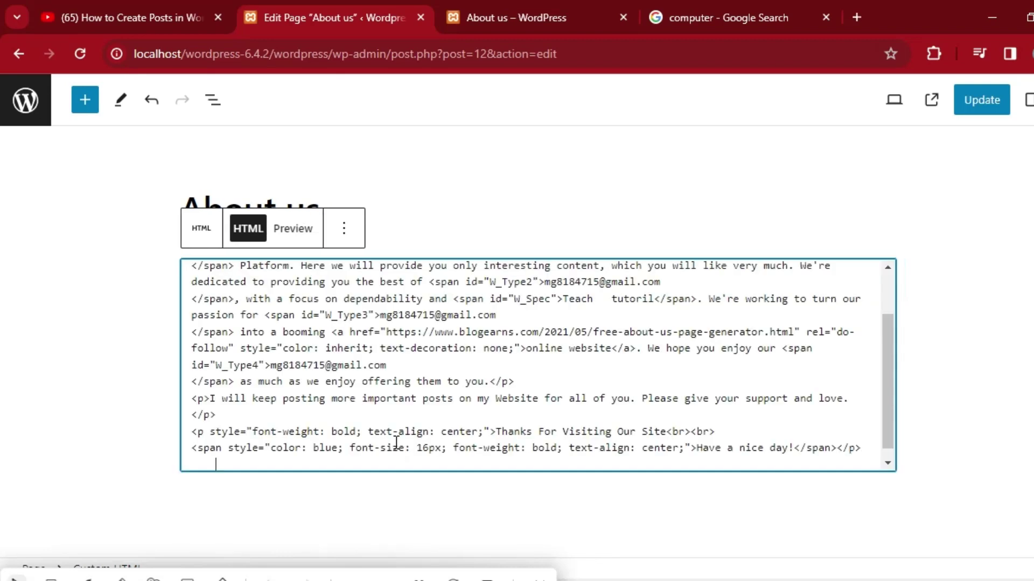
{"action": "left_click", "coordinate": [294, 229]}
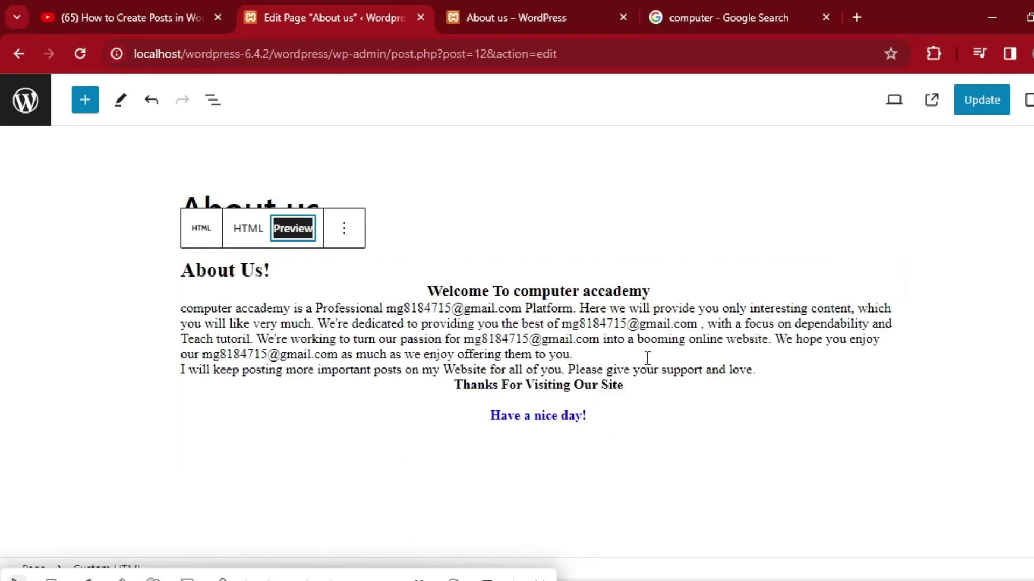
{"action": "left_click", "coordinate": [989, 110]}
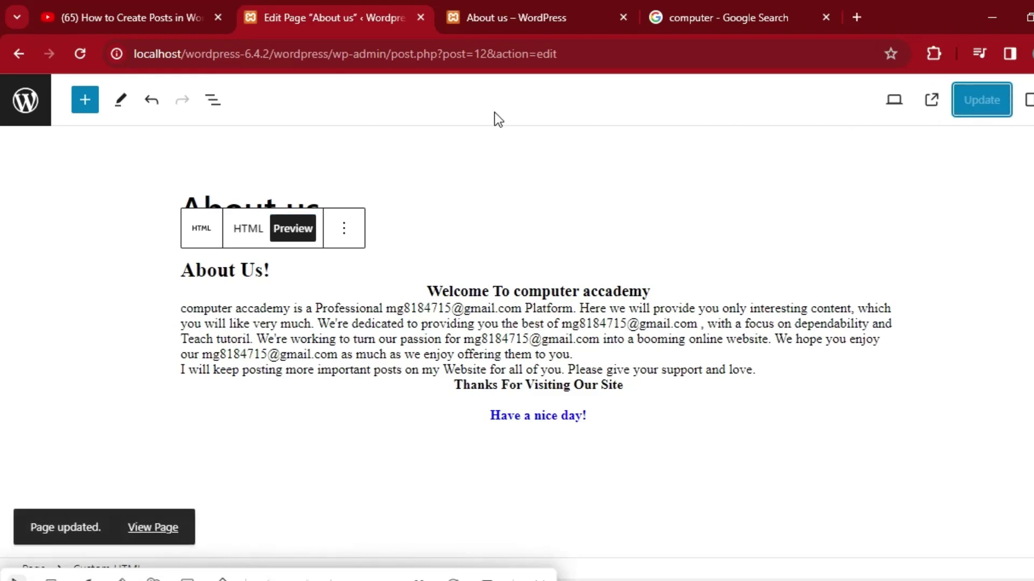
{"action": "left_click", "coordinate": [520, 14]}
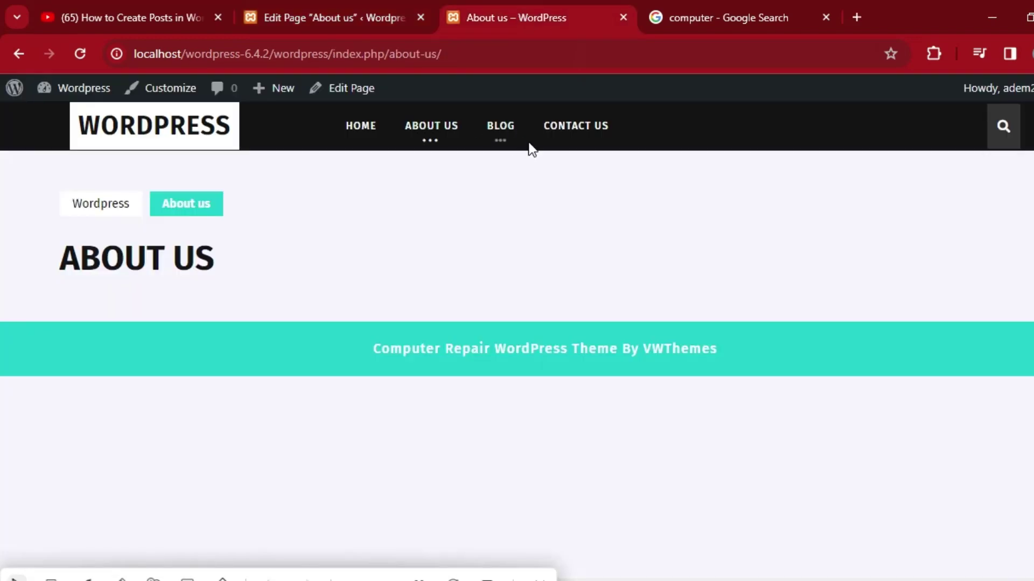
{"action": "left_click", "coordinate": [88, 49]}
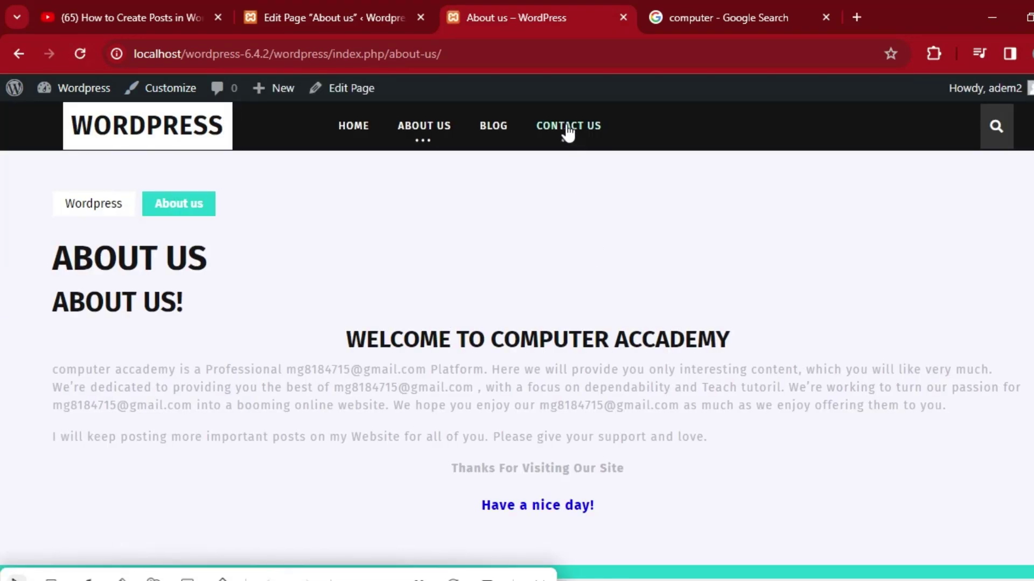
{"action": "left_click", "coordinate": [566, 129]}
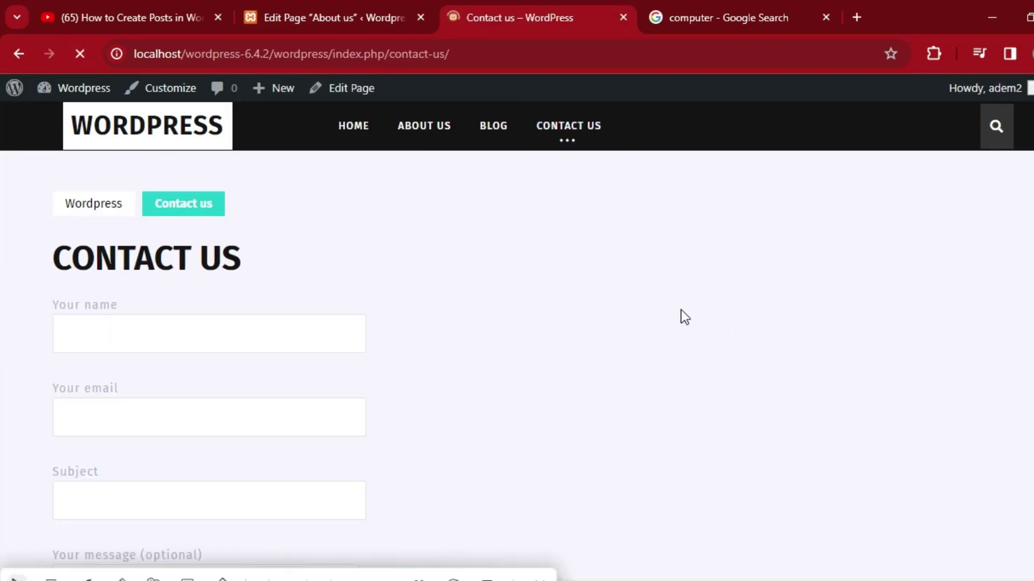
{"action": "left_click", "coordinate": [421, 130]}
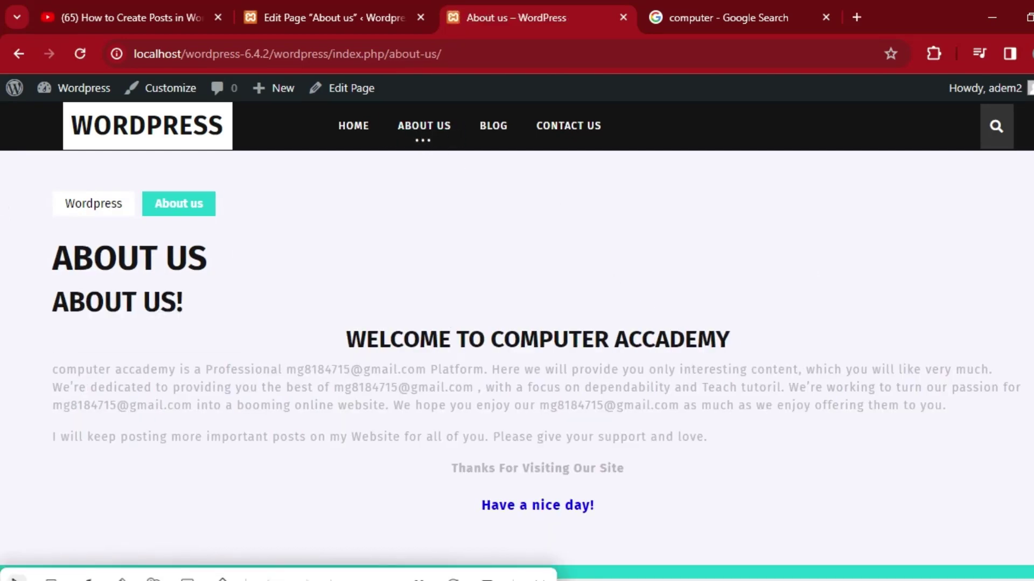
{"action": "scroll", "coordinate": [3, 248], "scroll_direction": "down", "scroll_amount": 1}
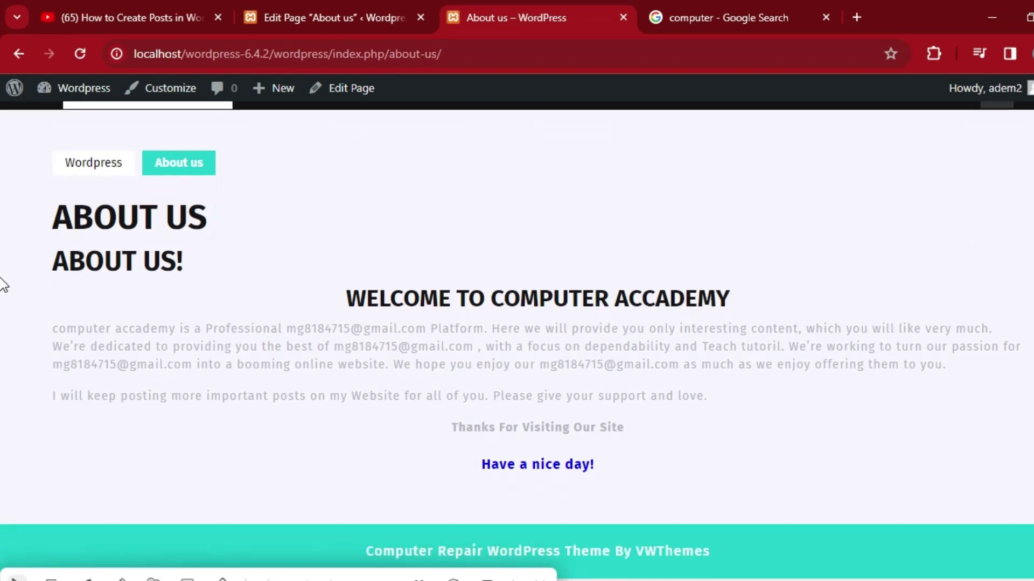
{"action": "scroll", "coordinate": [3, 119], "scroll_direction": "up", "scroll_amount": 1}
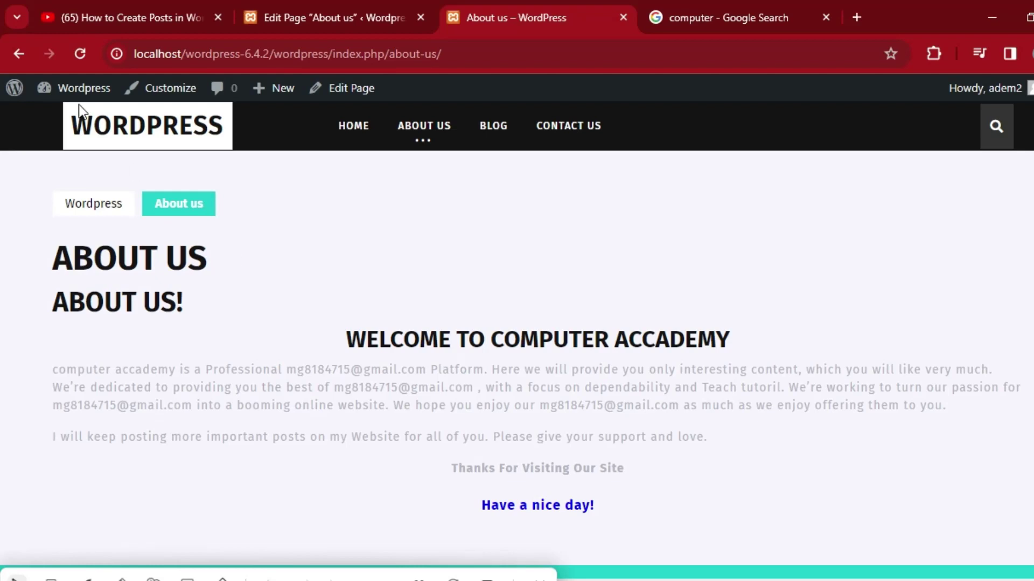
{"action": "left_click", "coordinate": [19, 53]}
{"action": "left_click", "coordinate": [273, 16]}
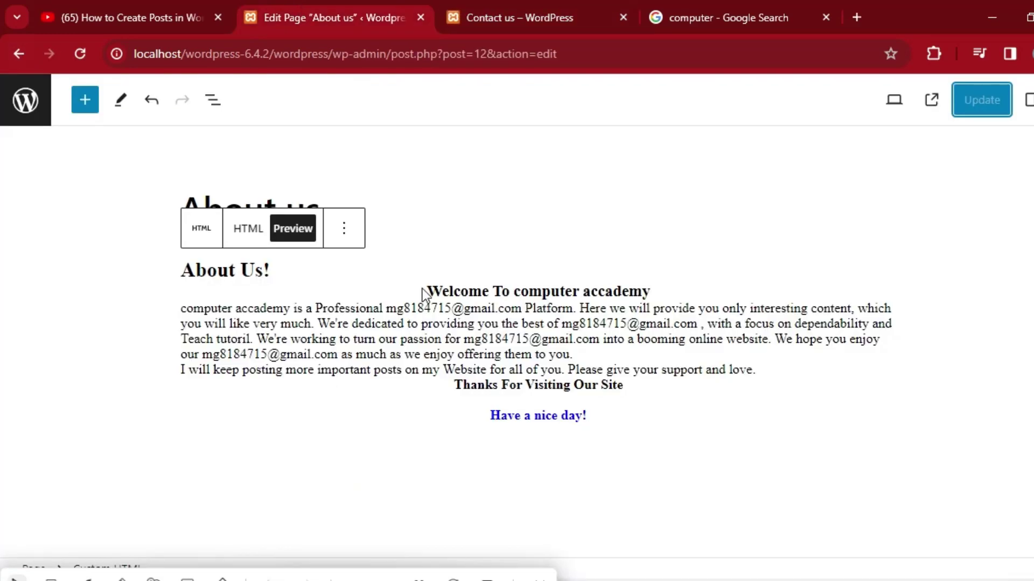
{"action": "triple_click", "coordinate": [275, 270]}
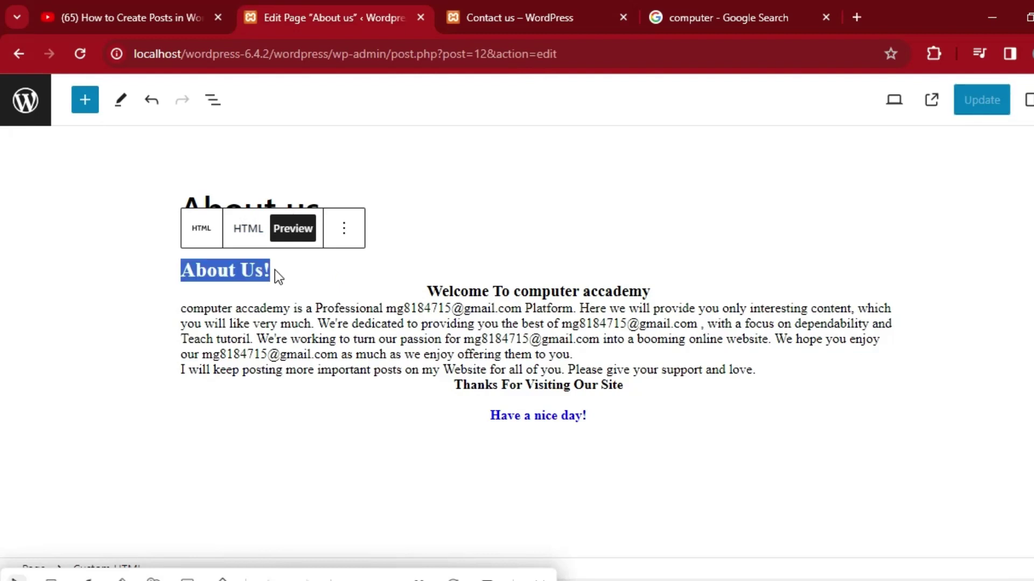
{"action": "left_click", "coordinate": [268, 278]}
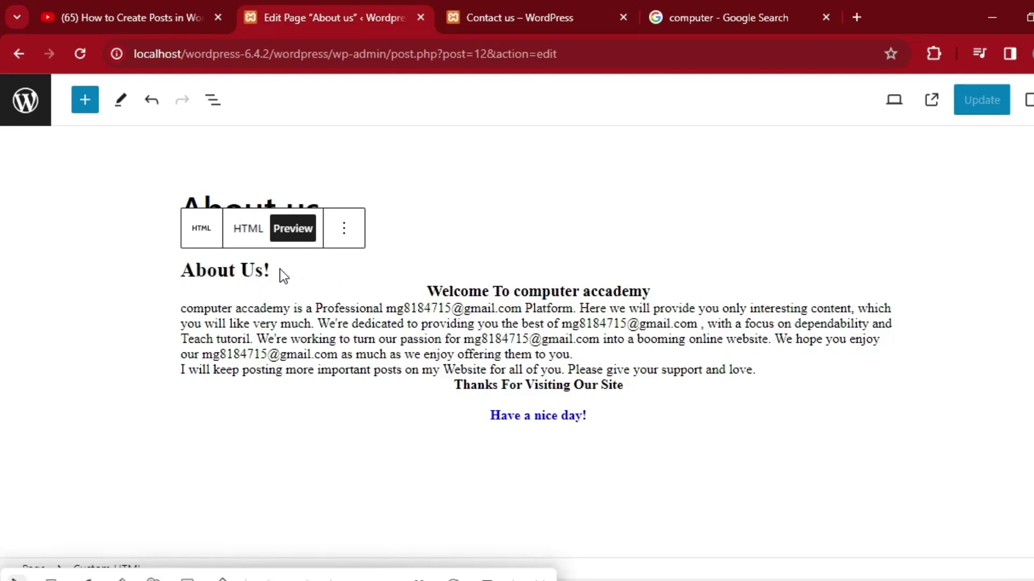
{"action": "triple_click", "coordinate": [273, 269]}
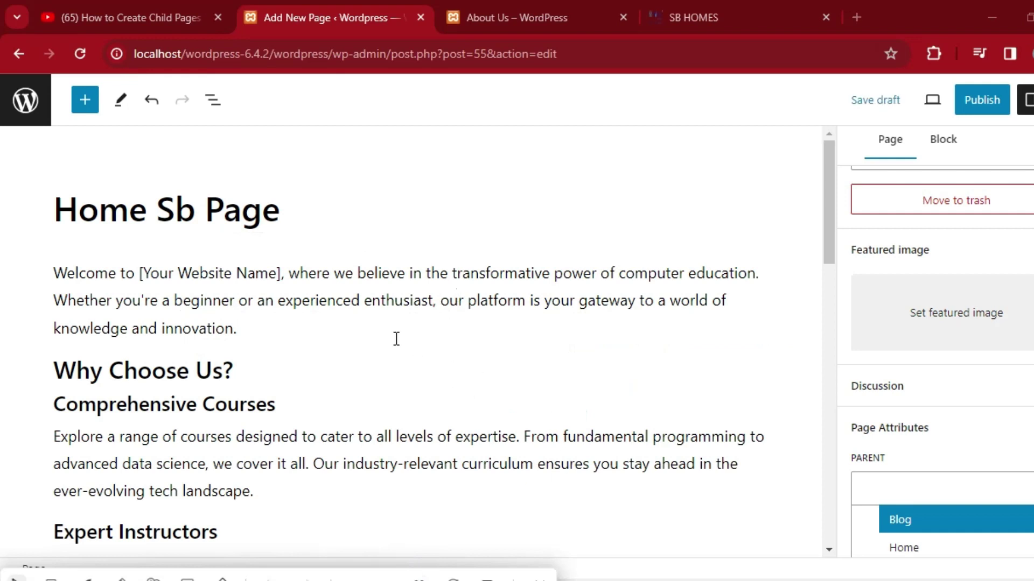
Set Home as the parent of Home Sb Page, publish it, and go back to All Pages.
{"action": "left_click", "coordinate": [927, 547]}
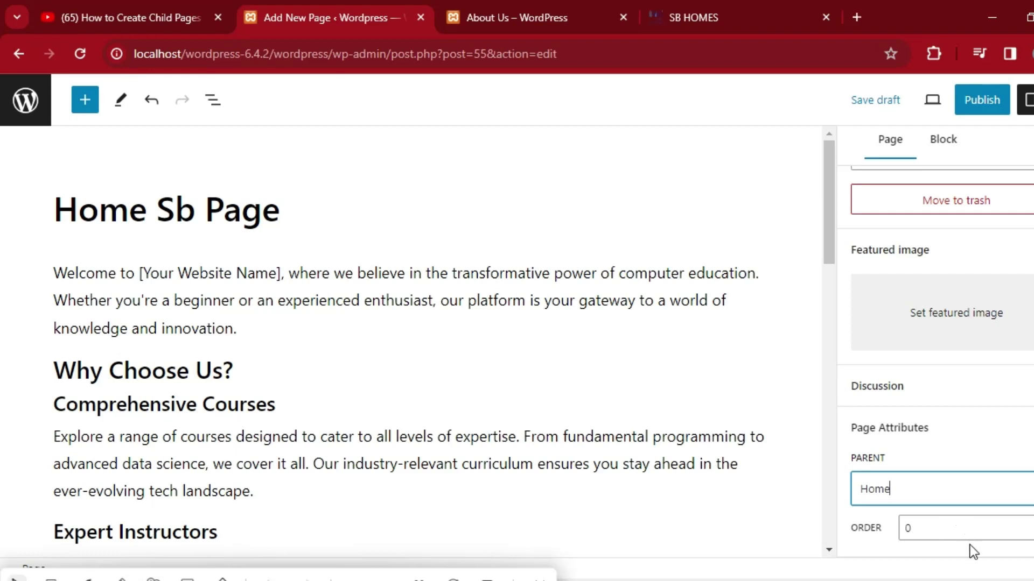
{"action": "left_click", "coordinate": [980, 100]}
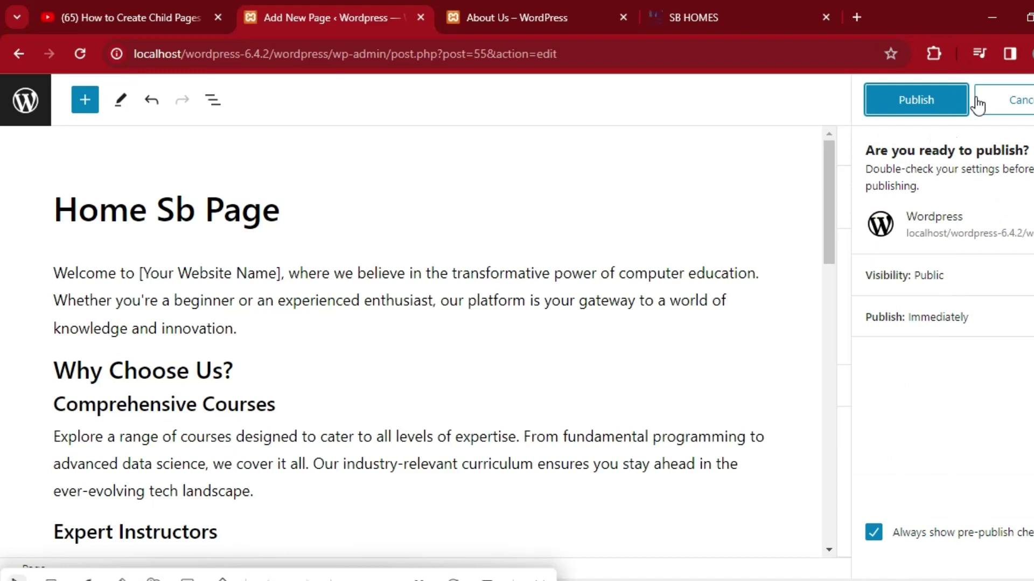
{"action": "left_click", "coordinate": [921, 100]}
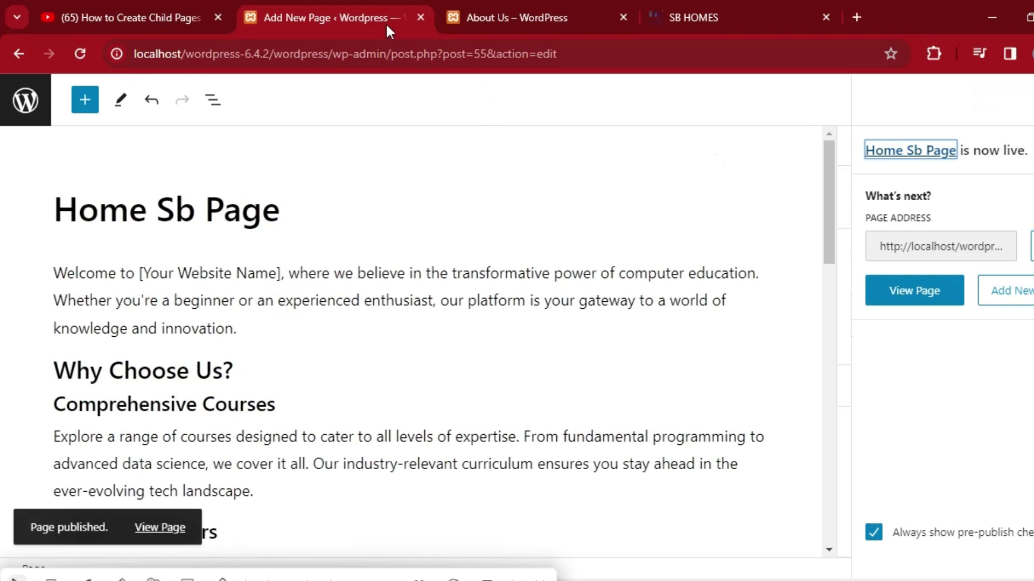
{"action": "left_click", "coordinate": [19, 54]}
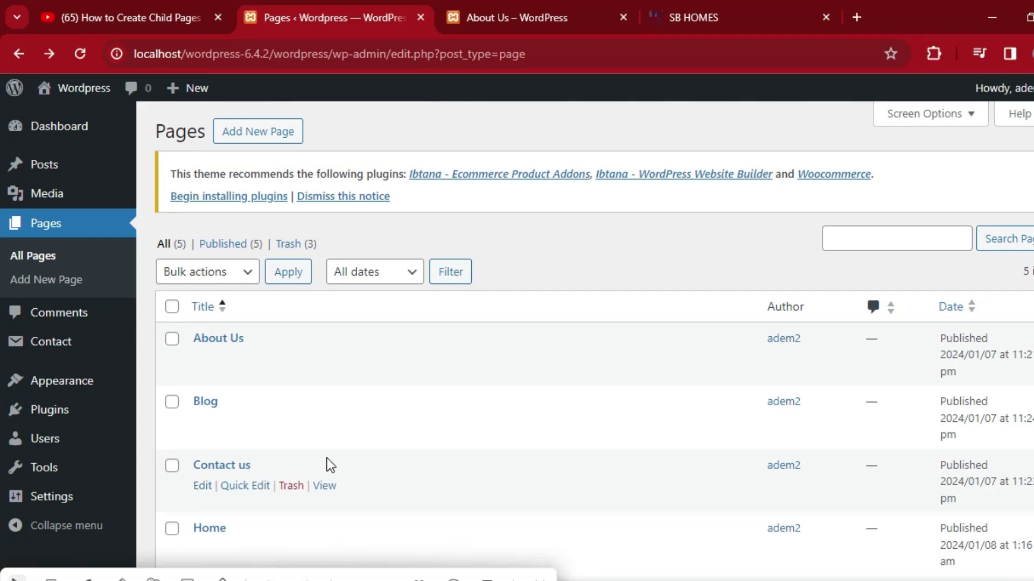
Open the Appearance > Menus screen from the Pages list.
{"action": "scroll", "coordinate": [3, 270], "scroll_direction": "down", "scroll_amount": 3}
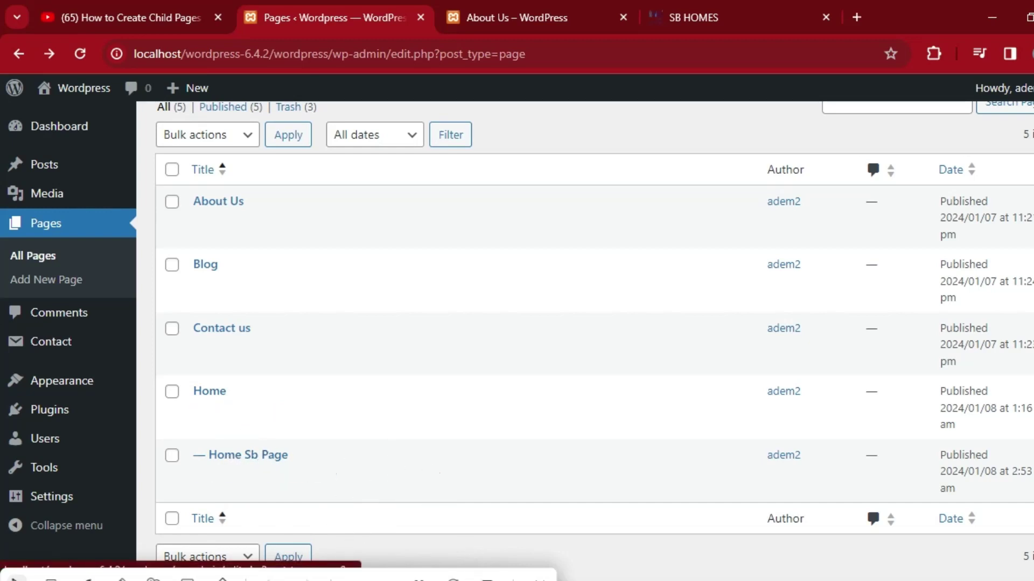
{"action": "mouse_move", "coordinate": [55, 450]}
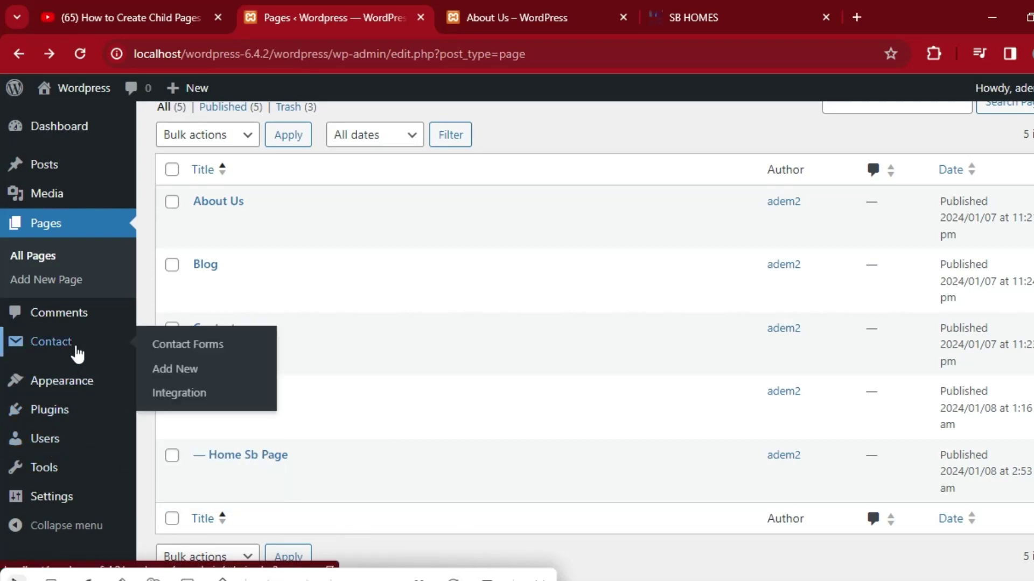
{"action": "left_click", "coordinate": [82, 386]}
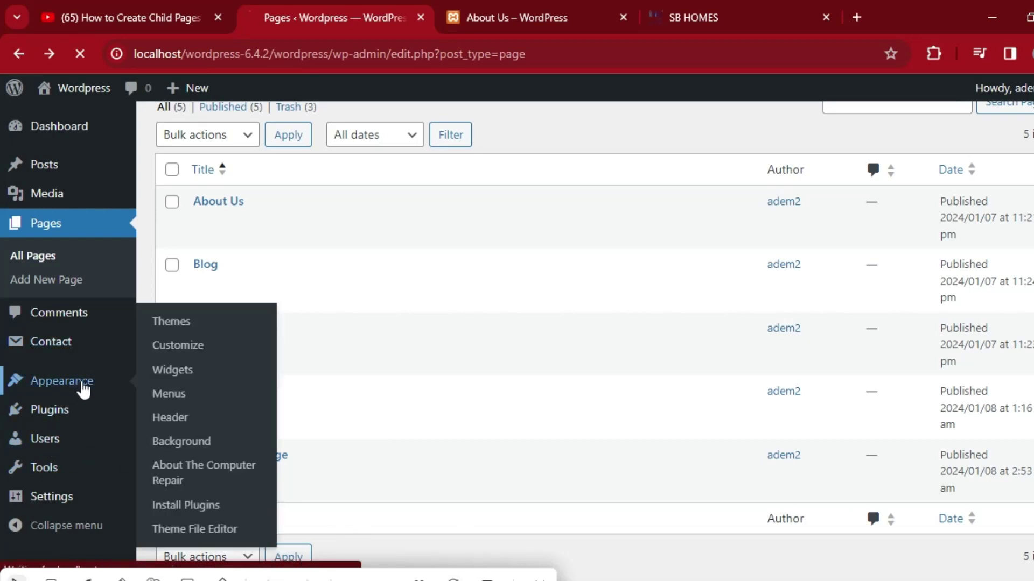
{"action": "left_click", "coordinate": [175, 398]}
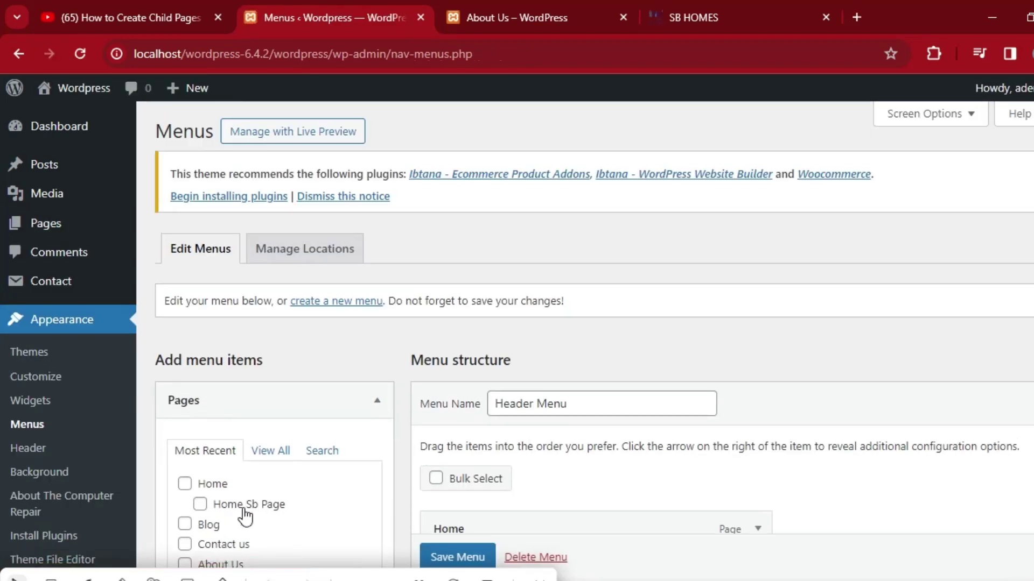
Reload the live About Us page to check it, then return to the menu settings.
{"action": "scroll", "coordinate": [2, 172], "scroll_direction": "down", "scroll_amount": 4}
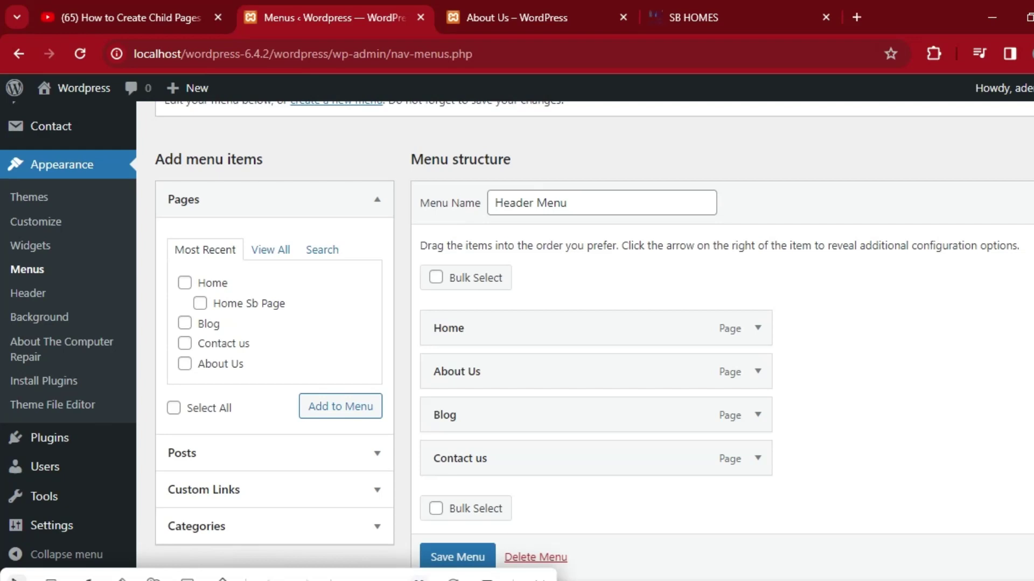
{"action": "left_click", "coordinate": [516, 17]}
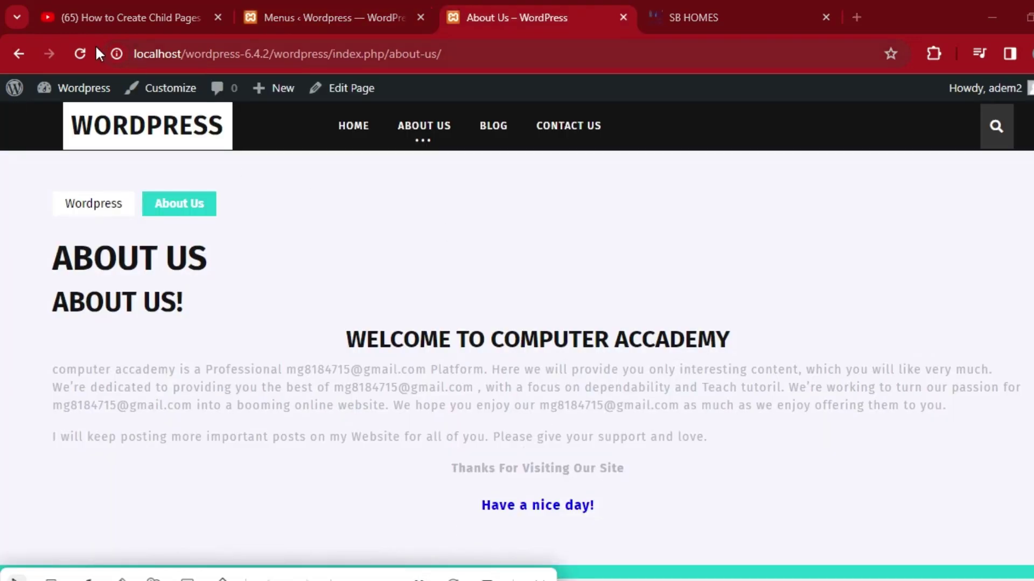
{"action": "left_click", "coordinate": [80, 46]}
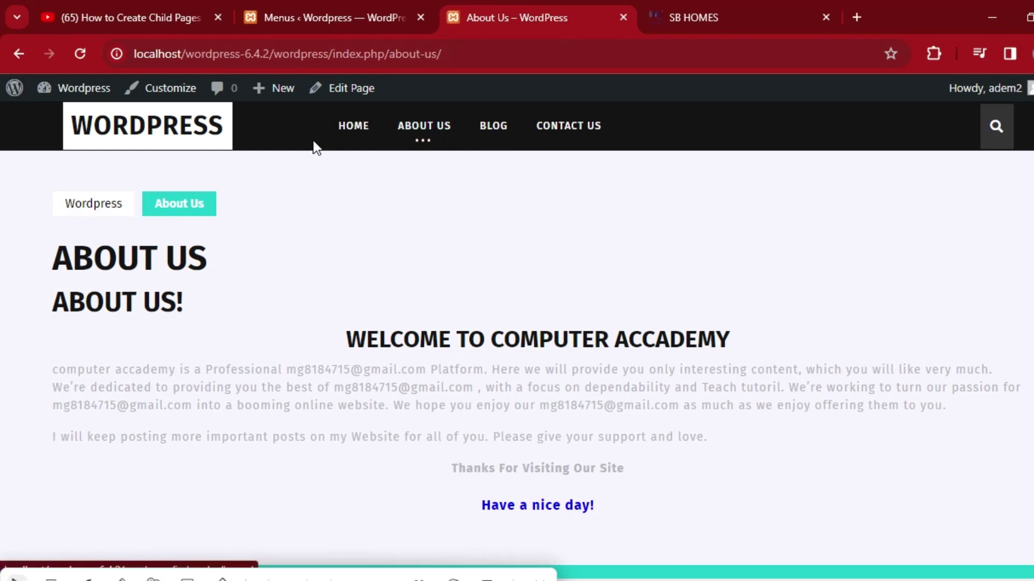
{"action": "left_click", "coordinate": [316, 8]}
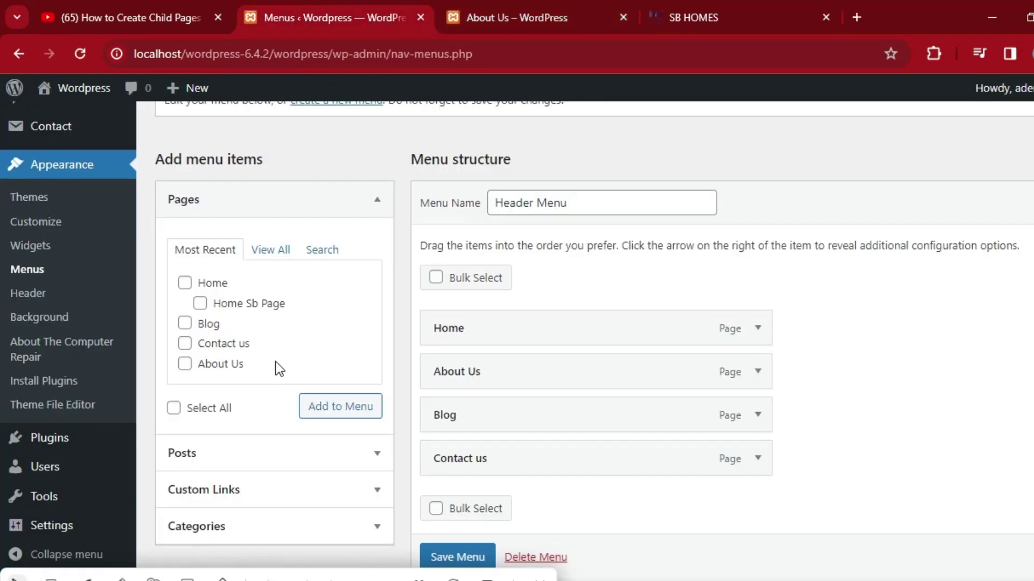
Add Home Sb Page to the Header Menu, nest it under Home, and save.
{"action": "left_click", "coordinate": [200, 304]}
{"action": "left_click", "coordinate": [342, 410]}
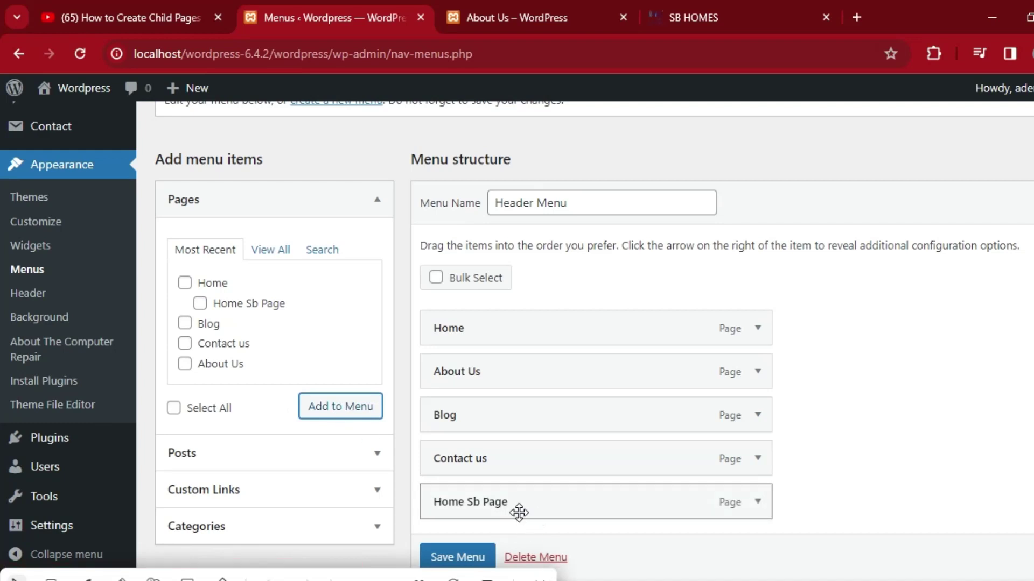
{"action": "left_click_drag", "start_coordinate": [515, 514], "coordinate": [545, 377]}
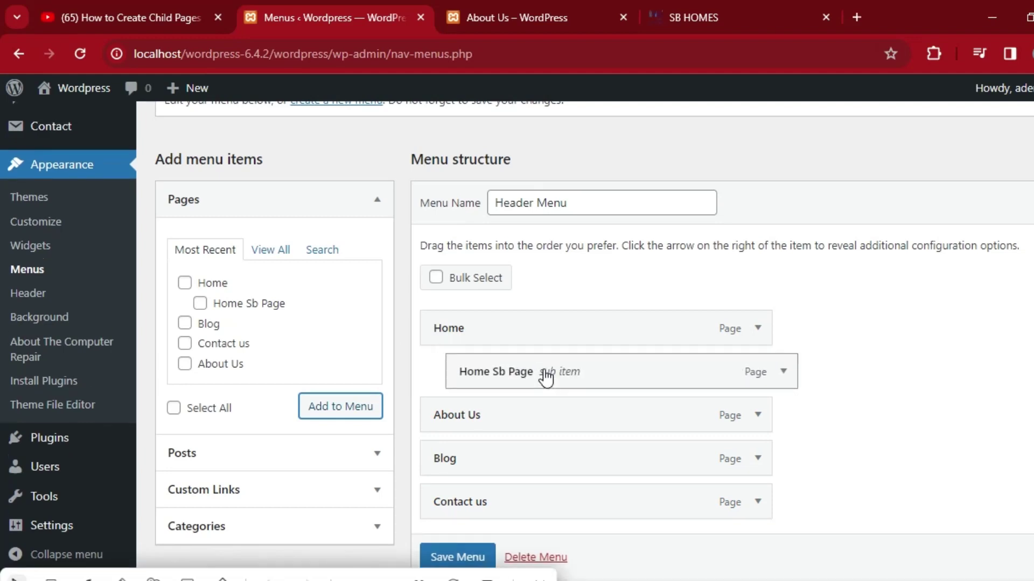
{"action": "left_click", "coordinate": [461, 559]}
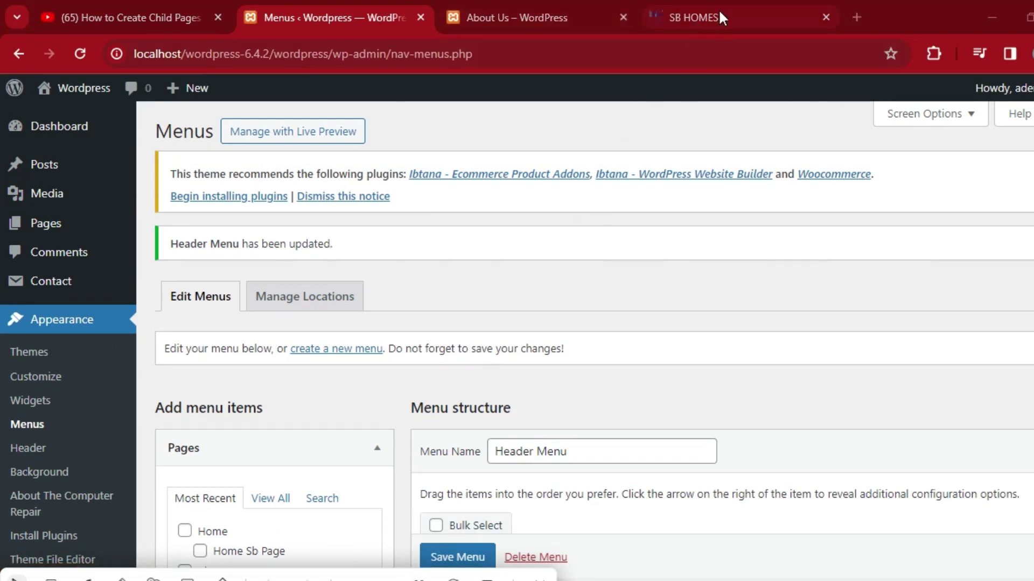
On the reloaded About Us page, check that HOME shows its Home Sb Page dropdown.
{"action": "left_click", "coordinate": [545, 2]}
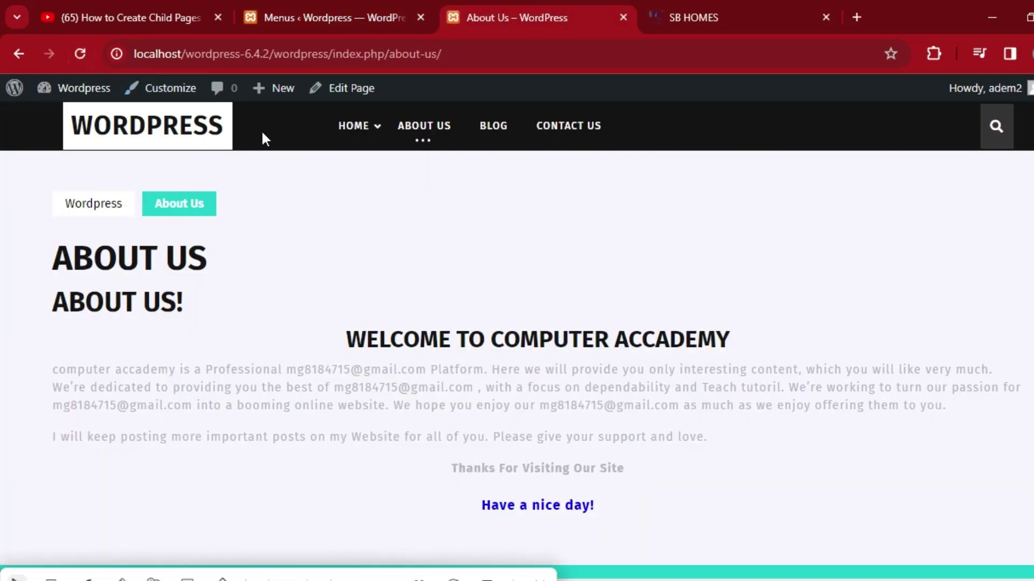
{"action": "mouse_move", "coordinate": [348, 141]}
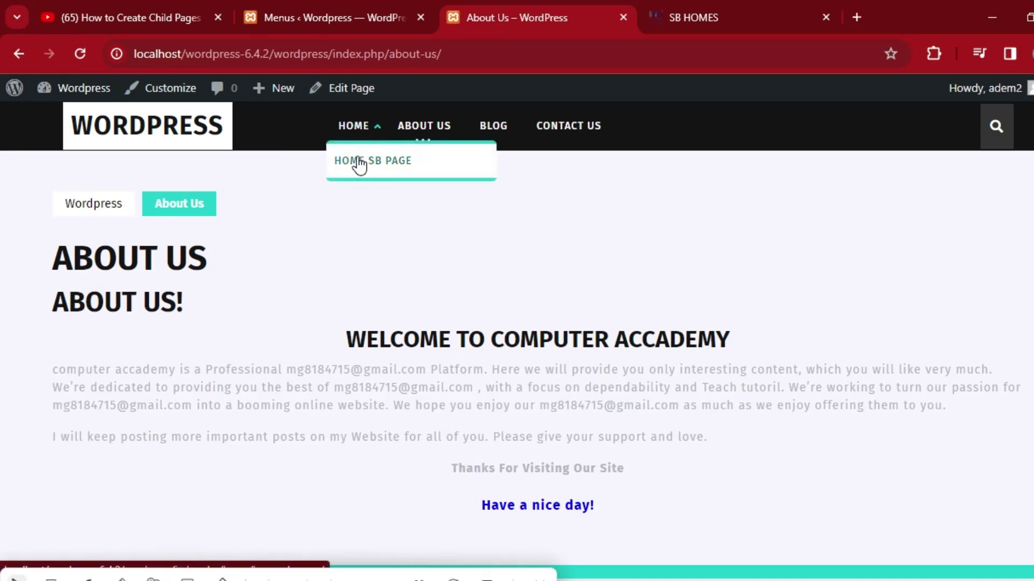
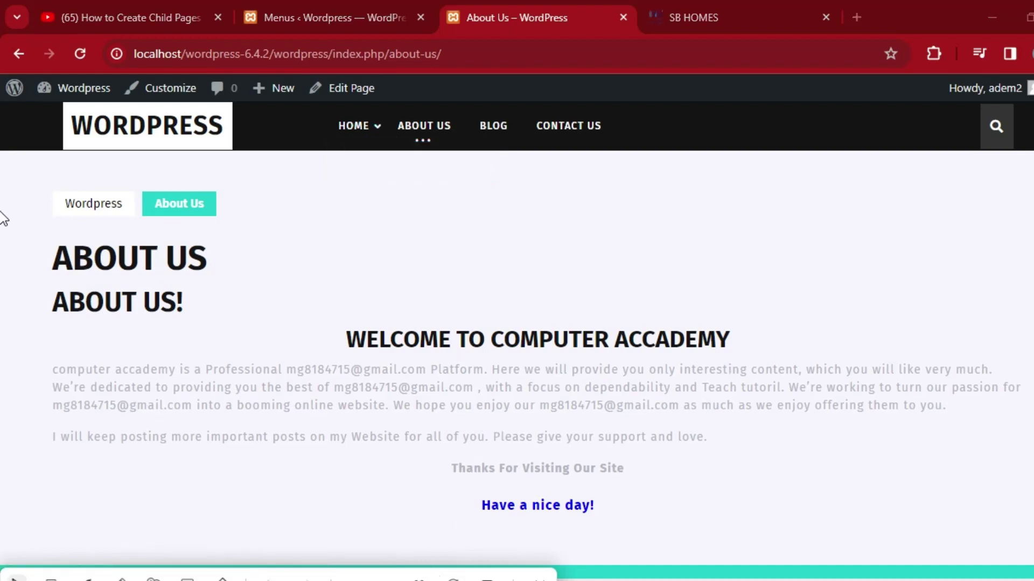
View the live Home page from the header HOME link, then return to the admin Pages list.
{"action": "scroll", "coordinate": [3, 215], "scroll_direction": "down", "scroll_amount": 1}
{"action": "scroll", "coordinate": [1, 319], "scroll_direction": "up", "scroll_amount": 1}
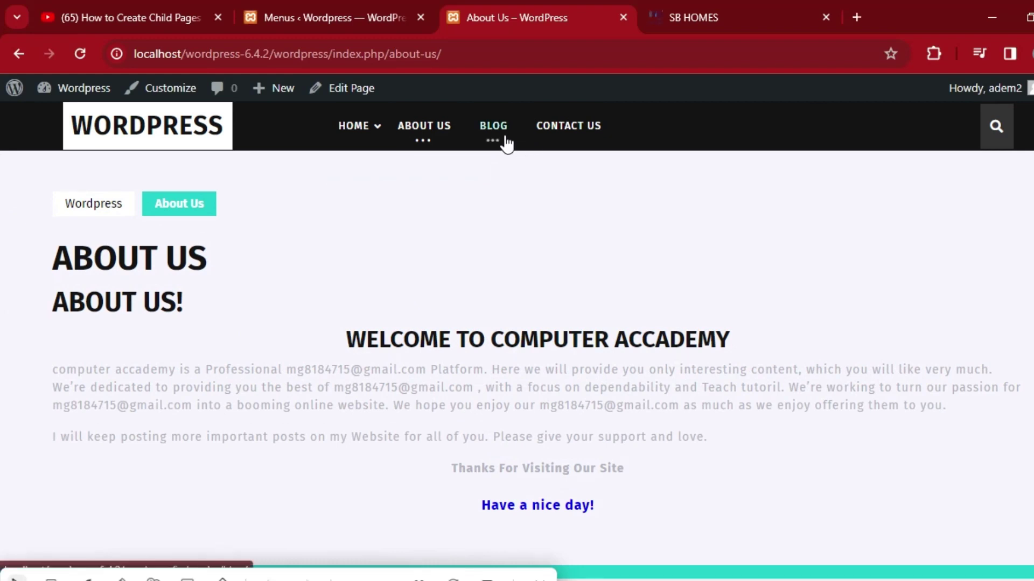
{"action": "left_click", "coordinate": [363, 131]}
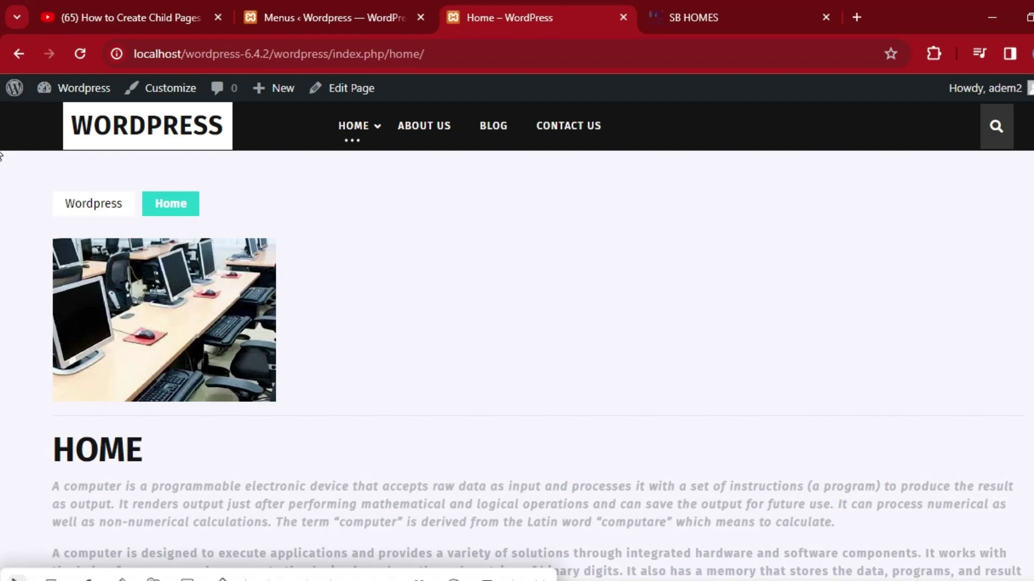
{"action": "scroll", "coordinate": [1, 156], "scroll_direction": "down", "scroll_amount": 15}
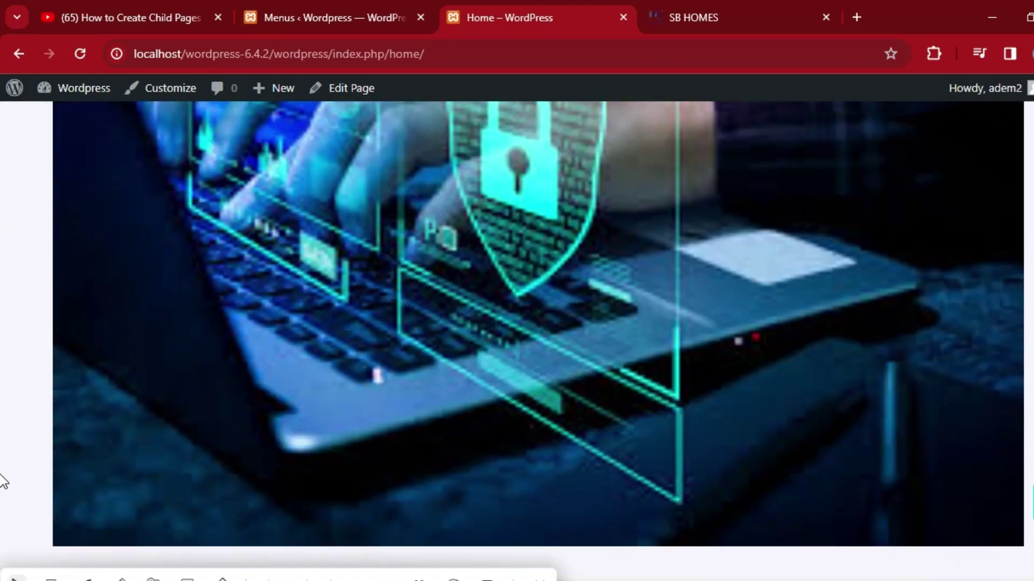
{"action": "scroll", "coordinate": [2, 480], "scroll_direction": "down", "scroll_amount": 2}
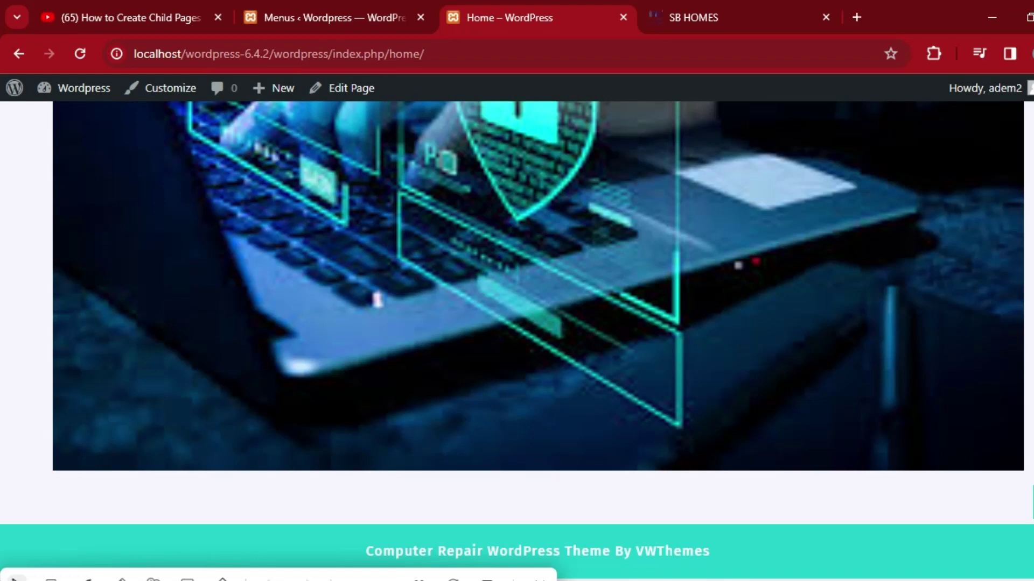
{"action": "left_click", "coordinate": [334, 17]}
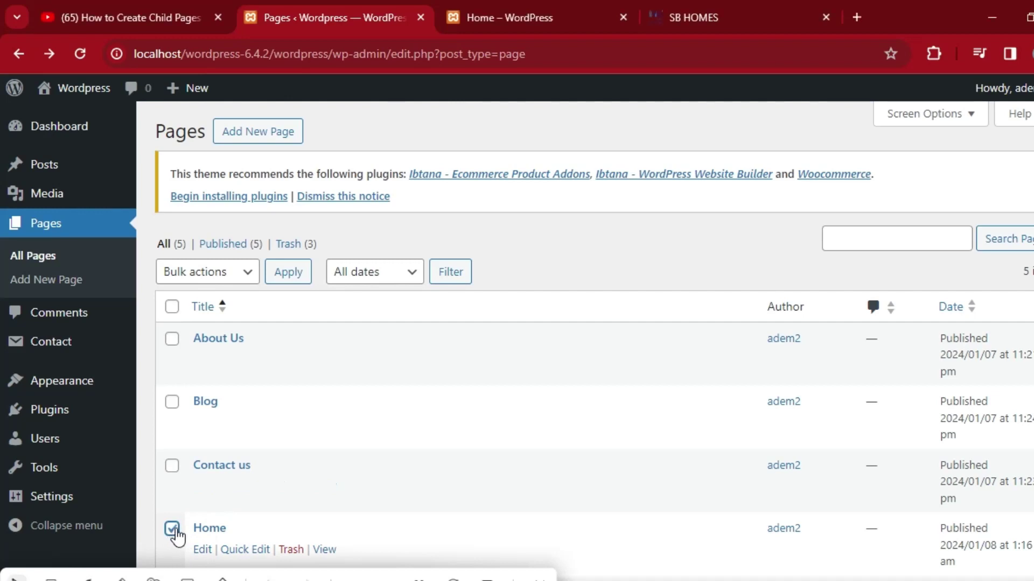
{"action": "left_click", "coordinate": [173, 529]}
{"action": "left_click", "coordinate": [203, 550]}
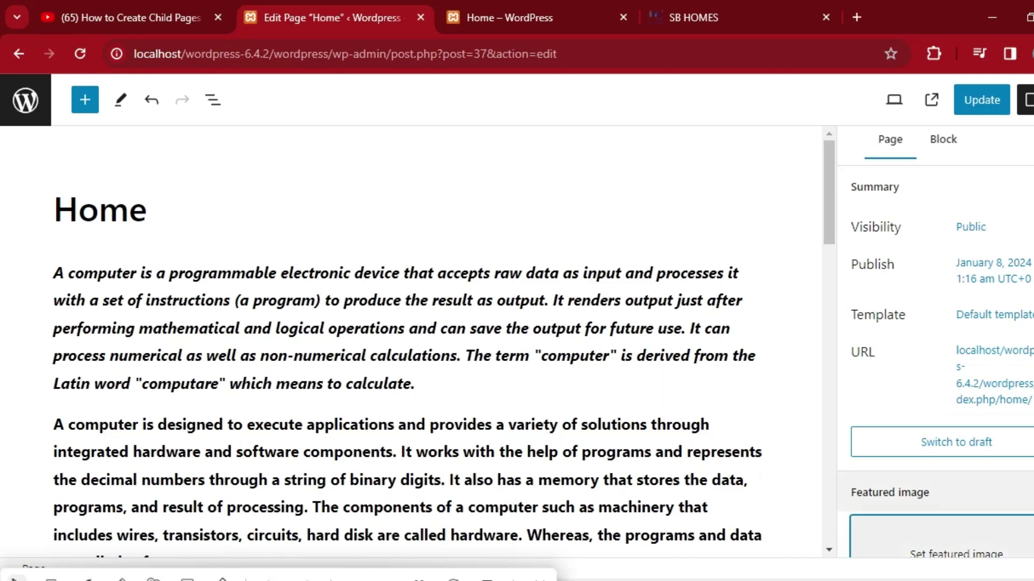
{"action": "scroll", "coordinate": [937, 377], "scroll_direction": "down", "scroll_amount": 5}
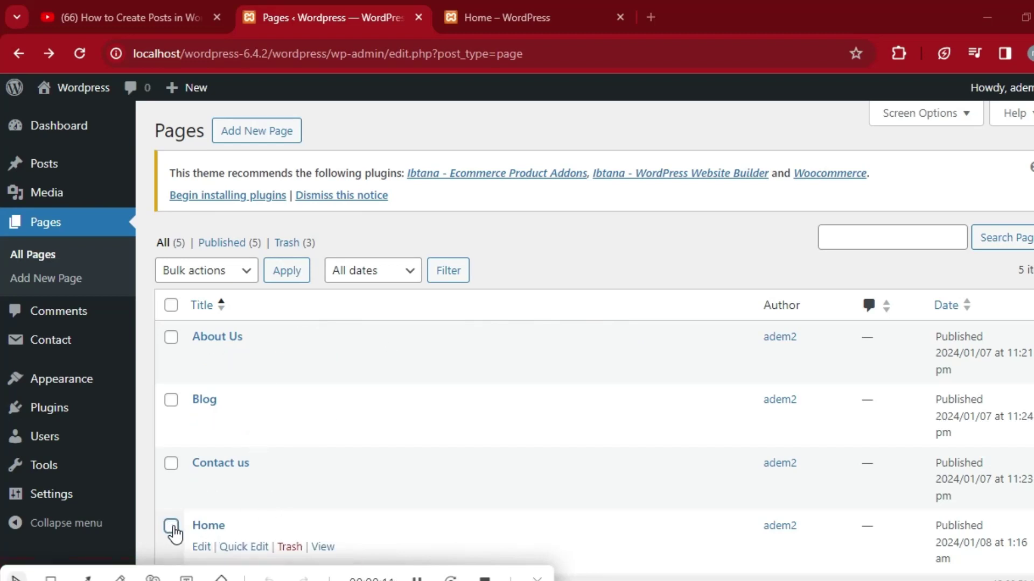
{"action": "left_click", "coordinate": [520, 1]}
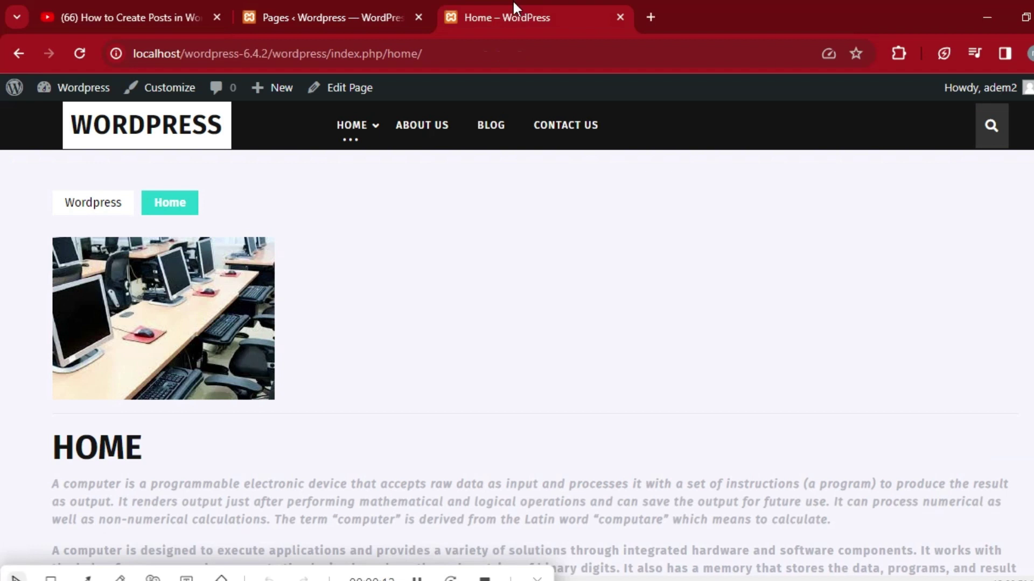
{"action": "left_click", "coordinate": [352, 129]}
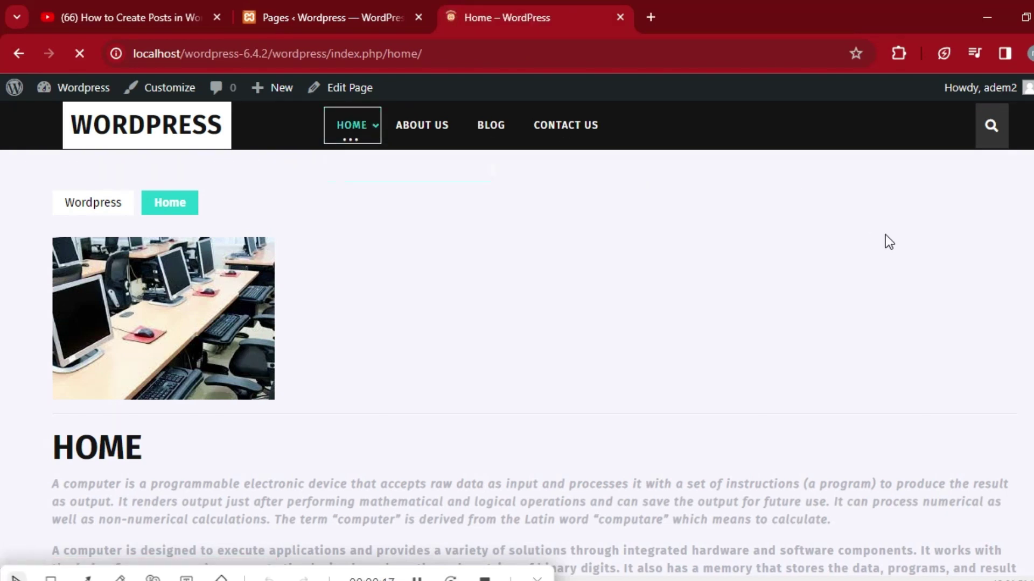
{"action": "scroll", "coordinate": [3, 240], "scroll_direction": "down", "scroll_amount": 5}
{"action": "scroll", "coordinate": [3, 240], "scroll_direction": "down", "scroll_amount": 20}
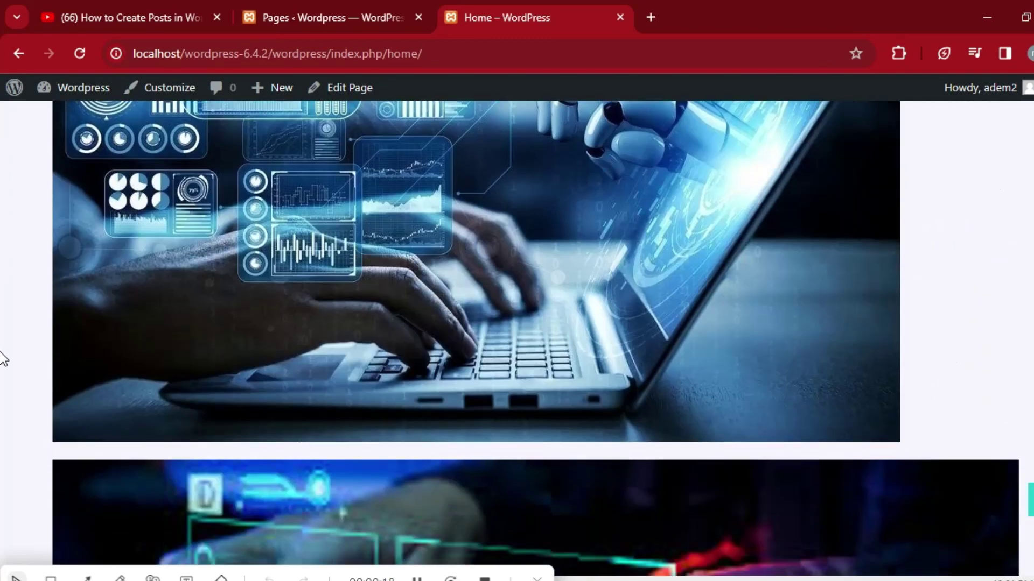
{"action": "scroll", "coordinate": [3, 327], "scroll_direction": "up", "scroll_amount": 20}
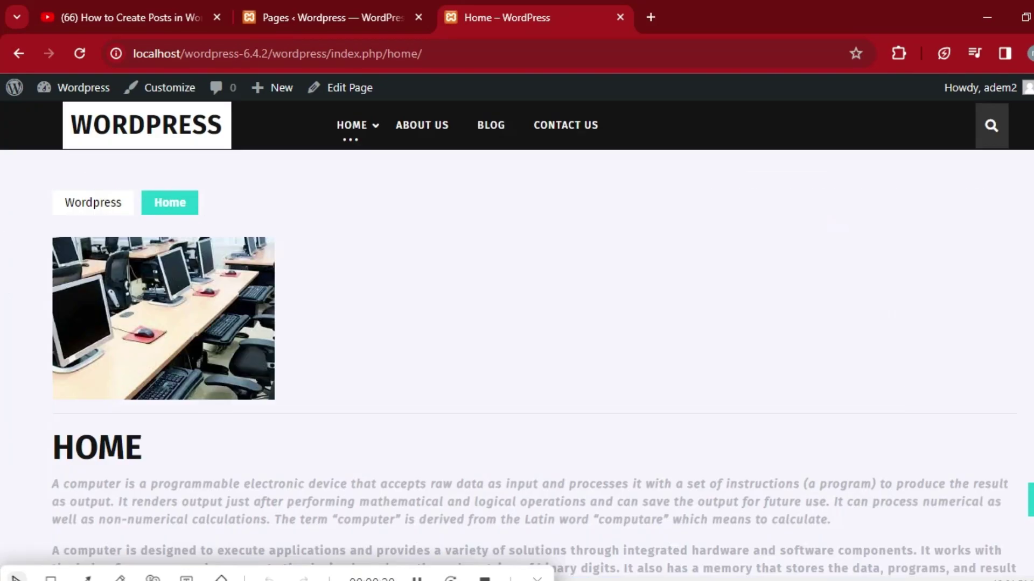
{"action": "left_click", "coordinate": [333, 8]}
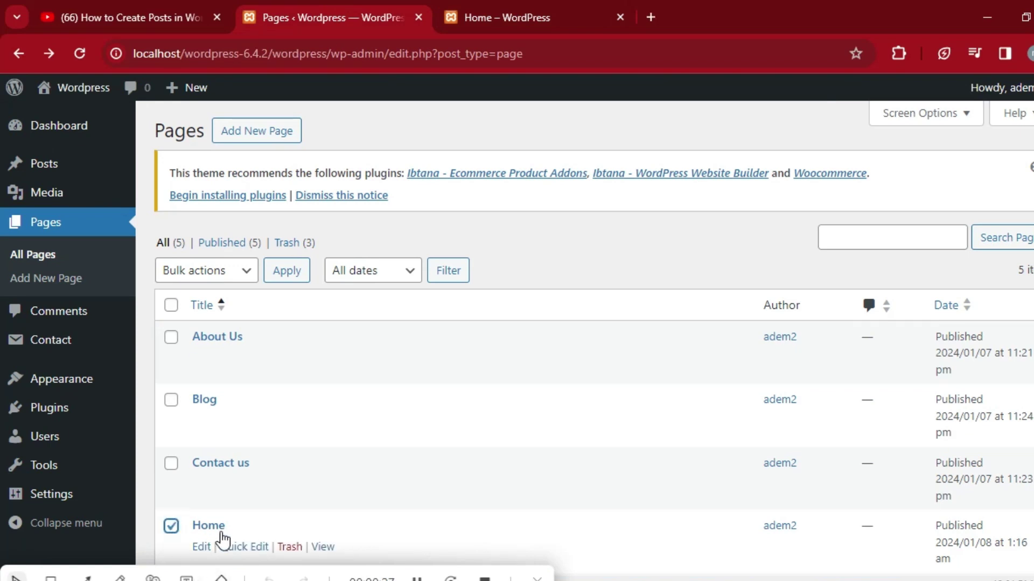
Enable Allow comments on the Home page, update it, and view the live page.
{"action": "left_click", "coordinate": [171, 528]}
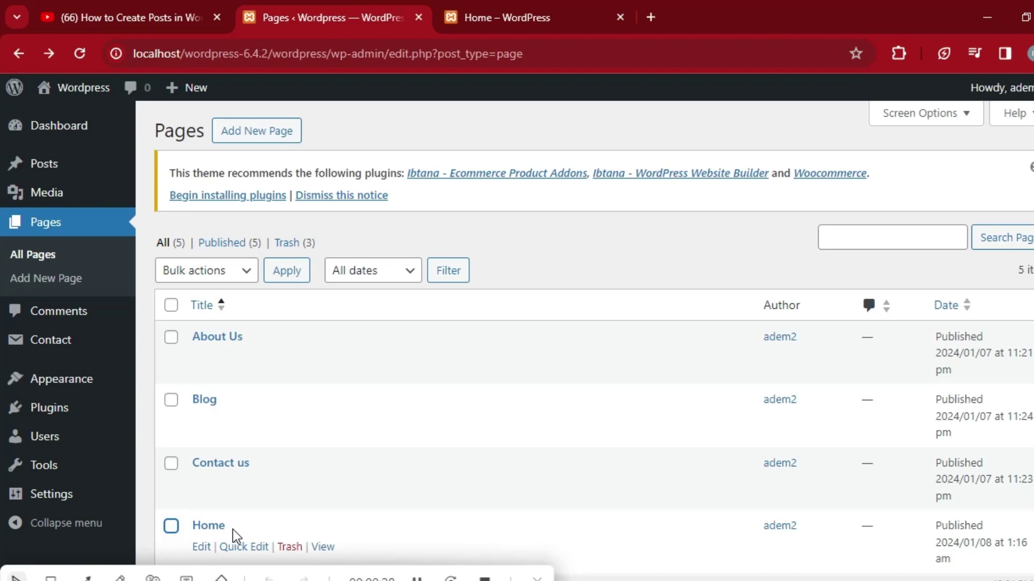
{"action": "left_click", "coordinate": [202, 547]}
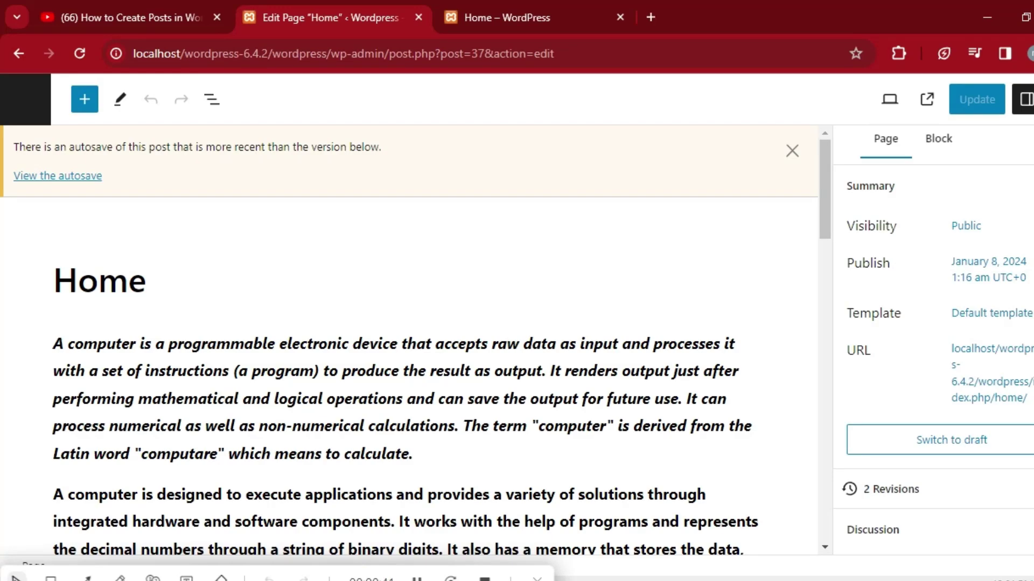
{"action": "scroll", "coordinate": [937, 323], "scroll_direction": "down", "scroll_amount": 4}
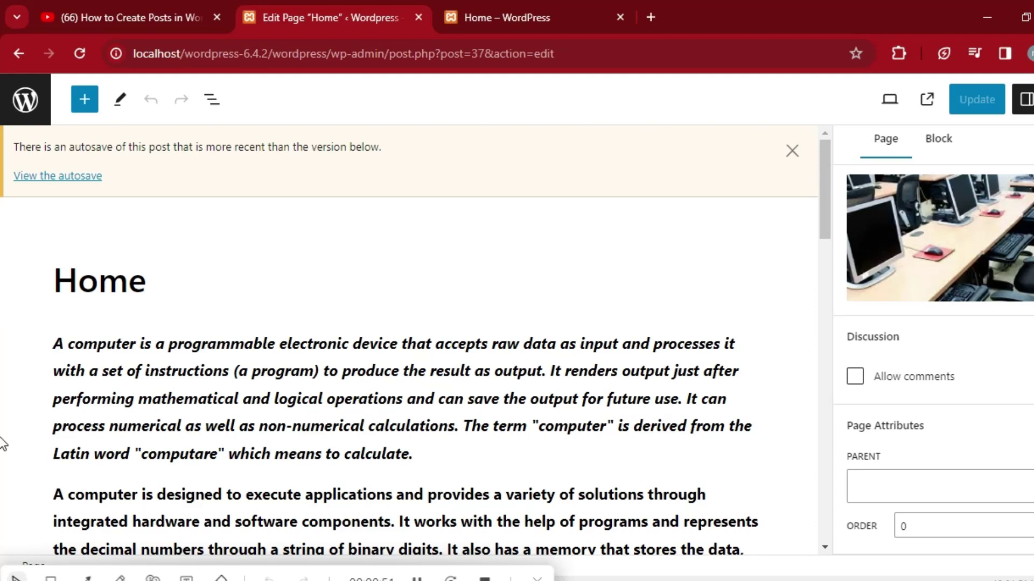
{"action": "left_click", "coordinate": [856, 378]}
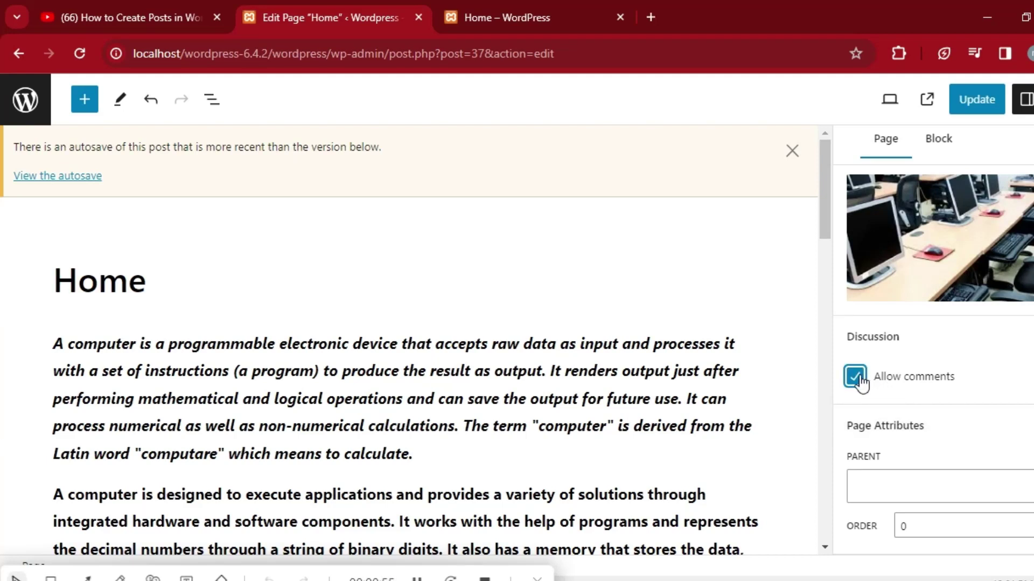
{"action": "left_click", "coordinate": [977, 103]}
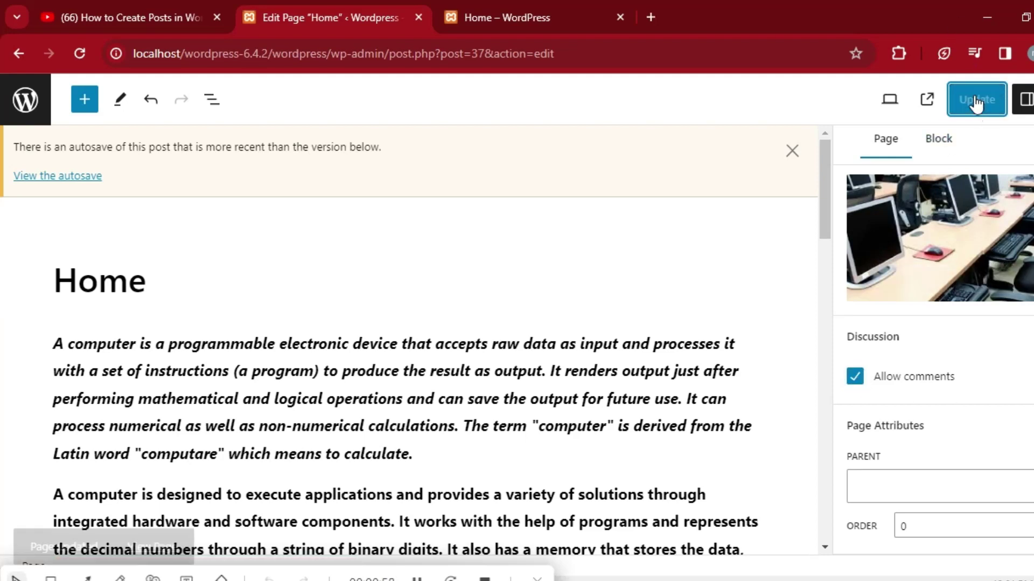
{"action": "left_click", "coordinate": [536, 16]}
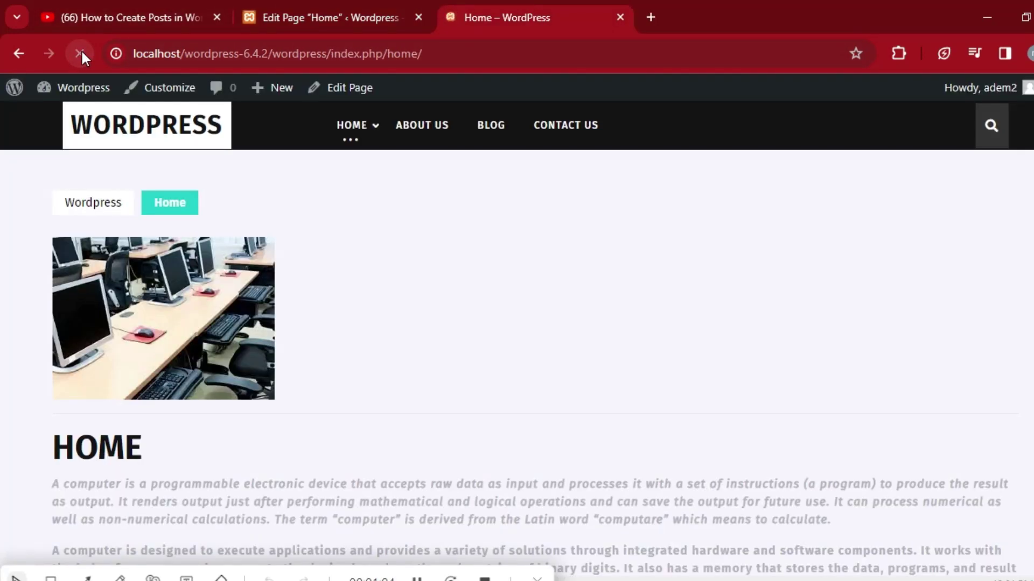
{"action": "scroll", "coordinate": [3, 215], "scroll_direction": "down", "scroll_amount": 10}
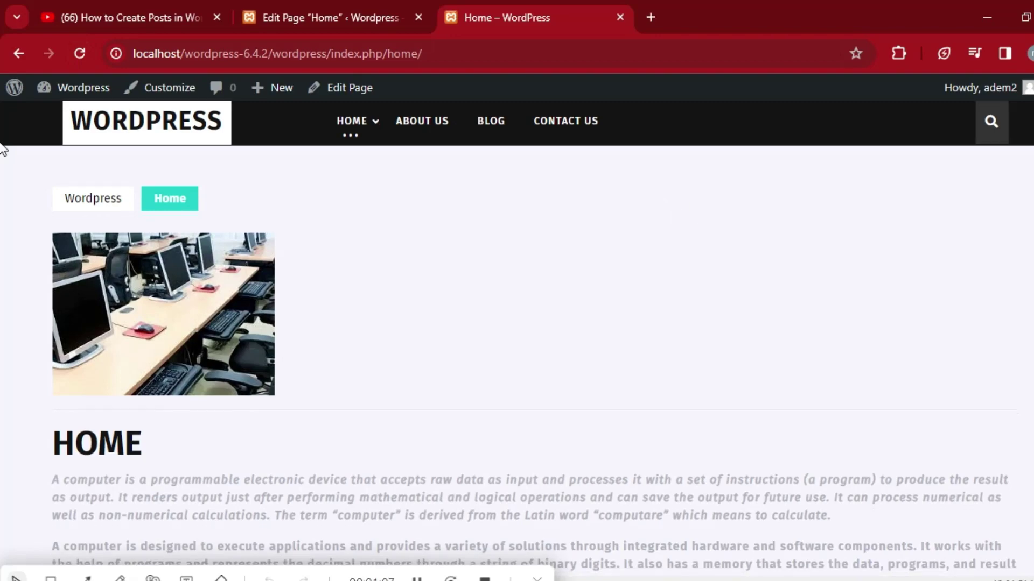
{"action": "scroll", "coordinate": [3, 315], "scroll_direction": "down", "scroll_amount": 10}
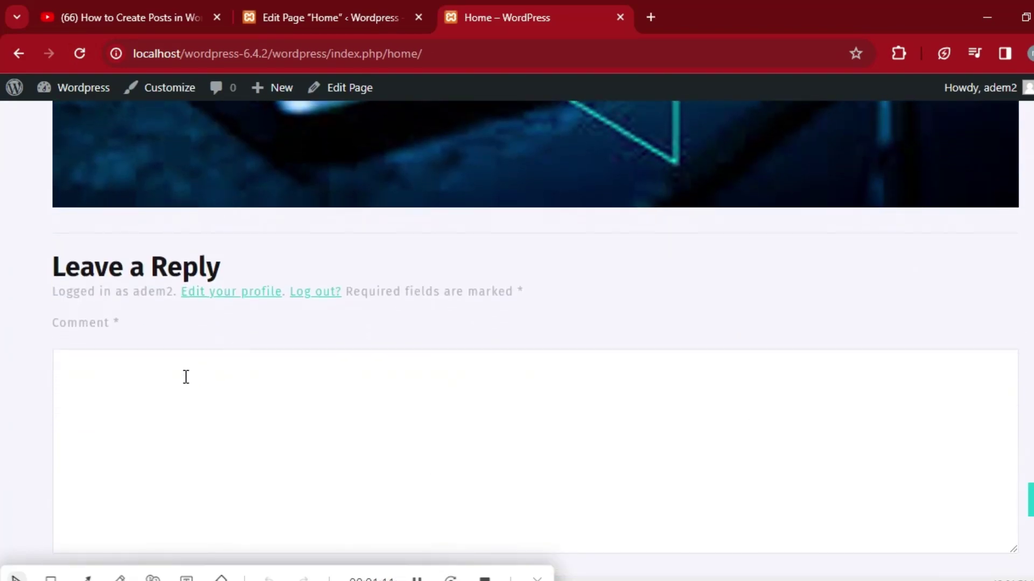
{"action": "left_click", "coordinate": [179, 376]}
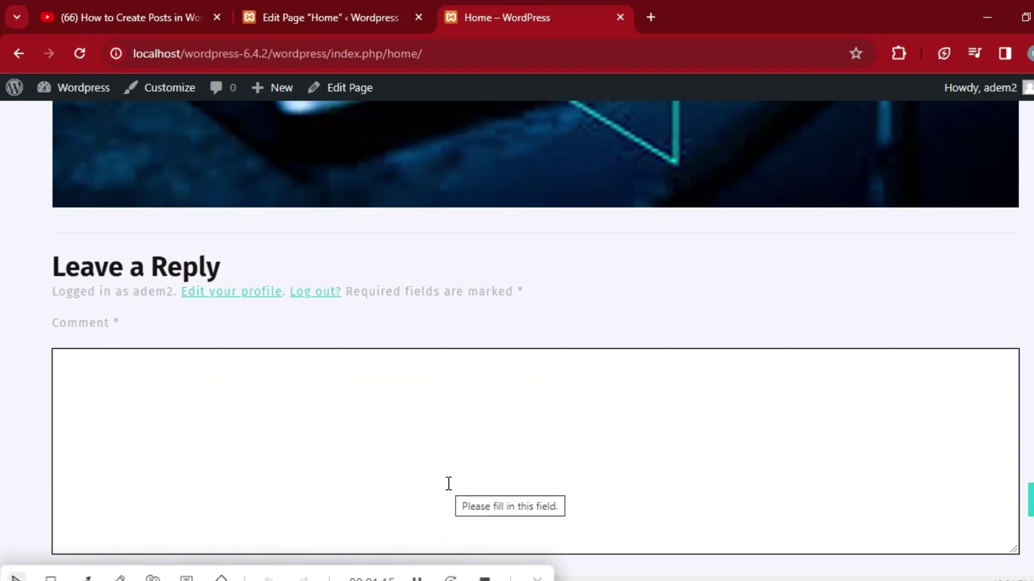
{"action": "scroll", "coordinate": [3, 498], "scroll_direction": "up", "scroll_amount": 15}
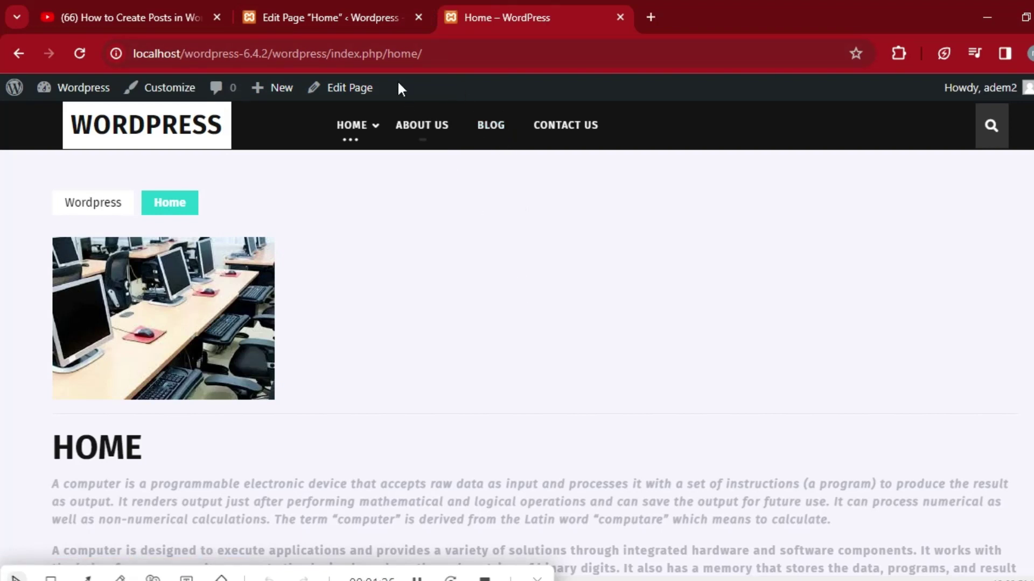
Go back to the Pages list and start a blank post via Posts > Add New Post.
{"action": "left_click", "coordinate": [330, 17]}
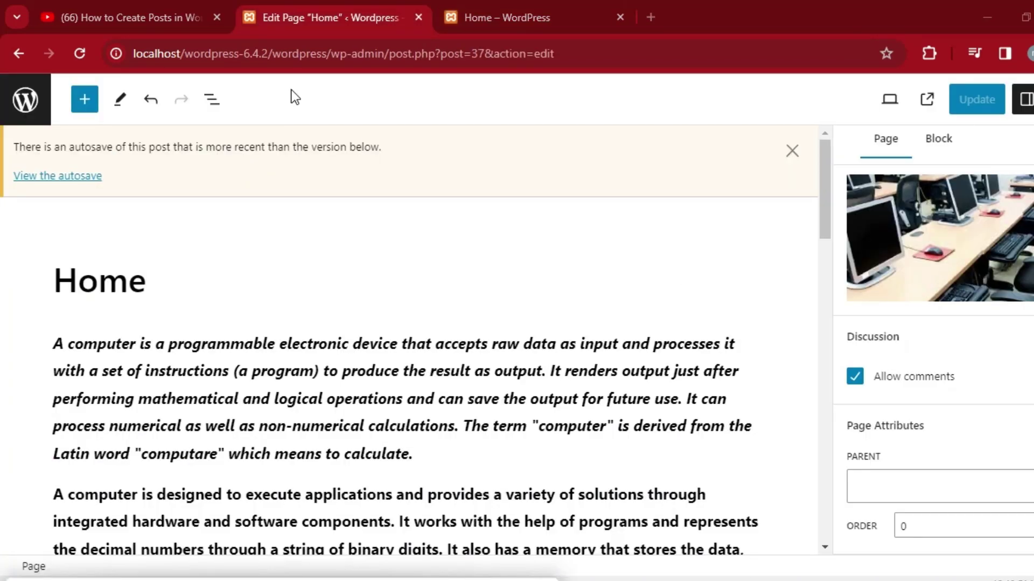
{"action": "left_click", "coordinate": [21, 50]}
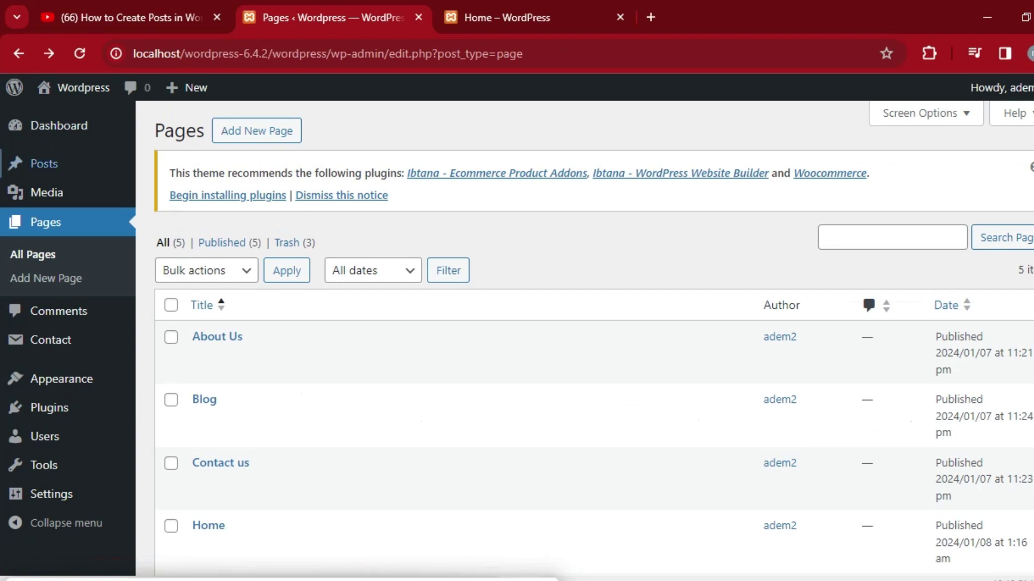
{"action": "mouse_move", "coordinate": [81, 186]}
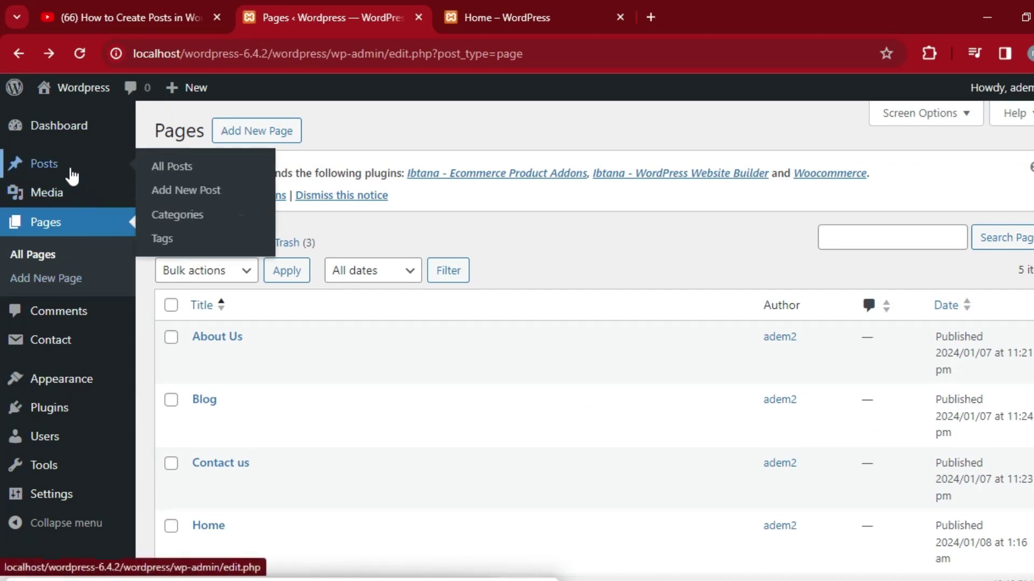
{"action": "left_click", "coordinate": [202, 197]}
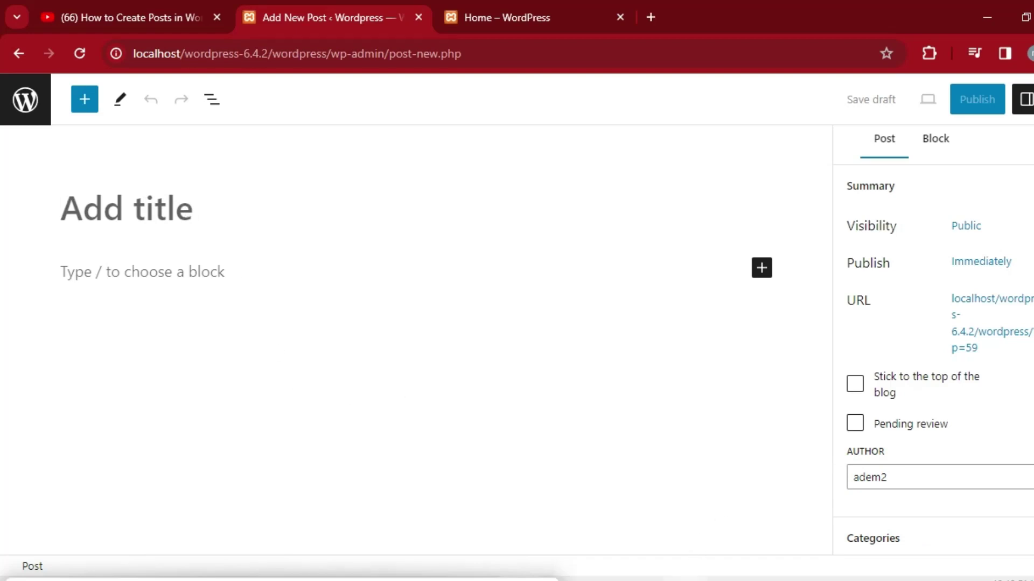
Open google.com in a new tab and search for 'chatgpt' from the suggestions.
{"action": "mouse_move", "coordinate": [684, 580]}
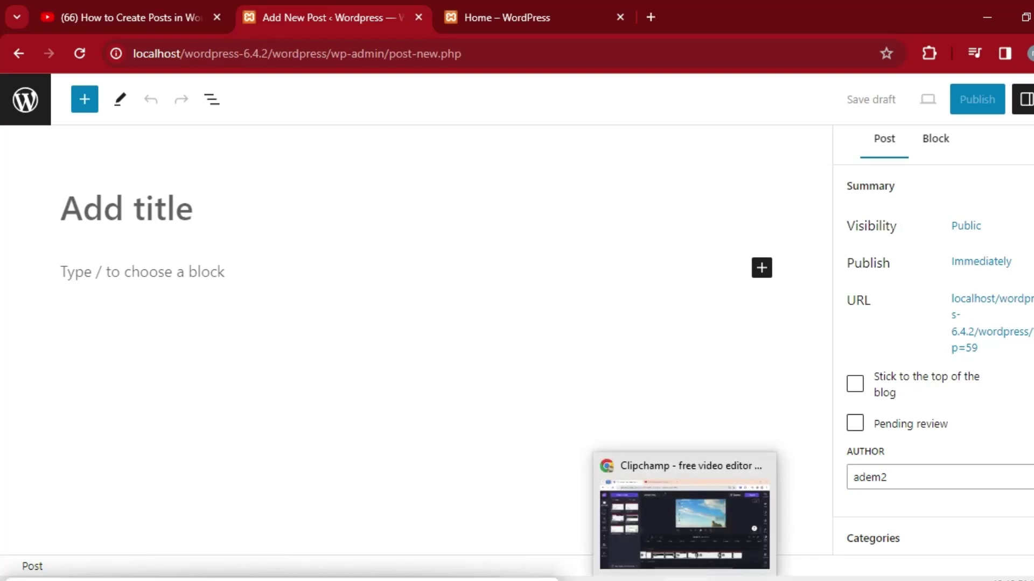
{"action": "left_click", "coordinate": [684, 579]}
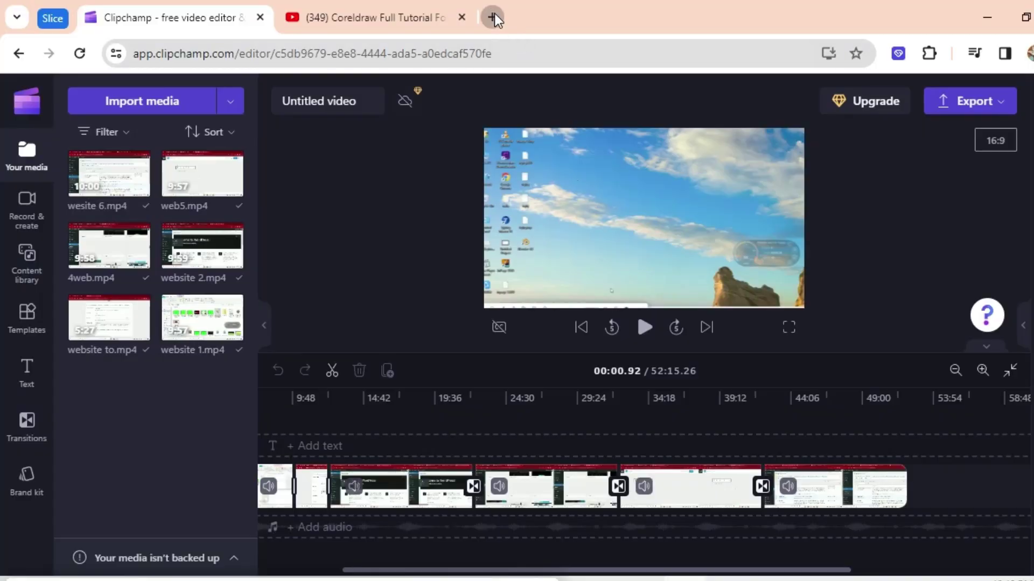
{"action": "left_click", "coordinate": [491, 15]}
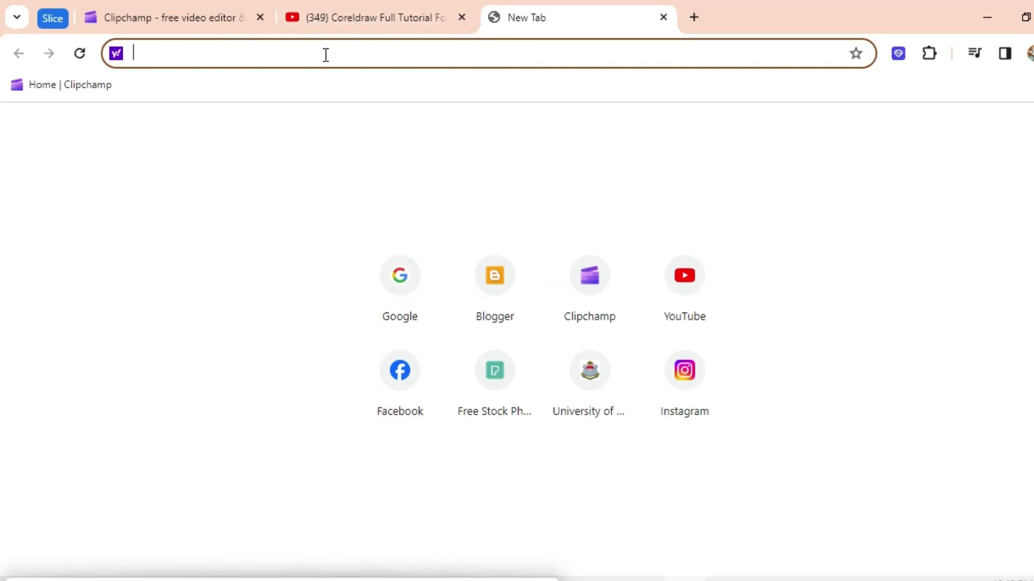
{"action": "type", "text": "google.com"}
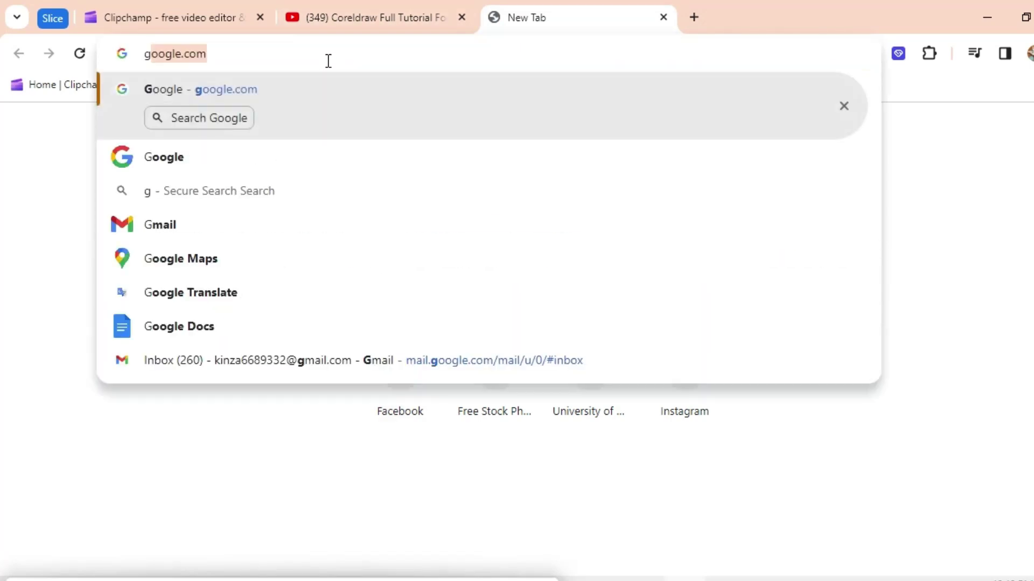
{"action": "key", "text": "Return"}
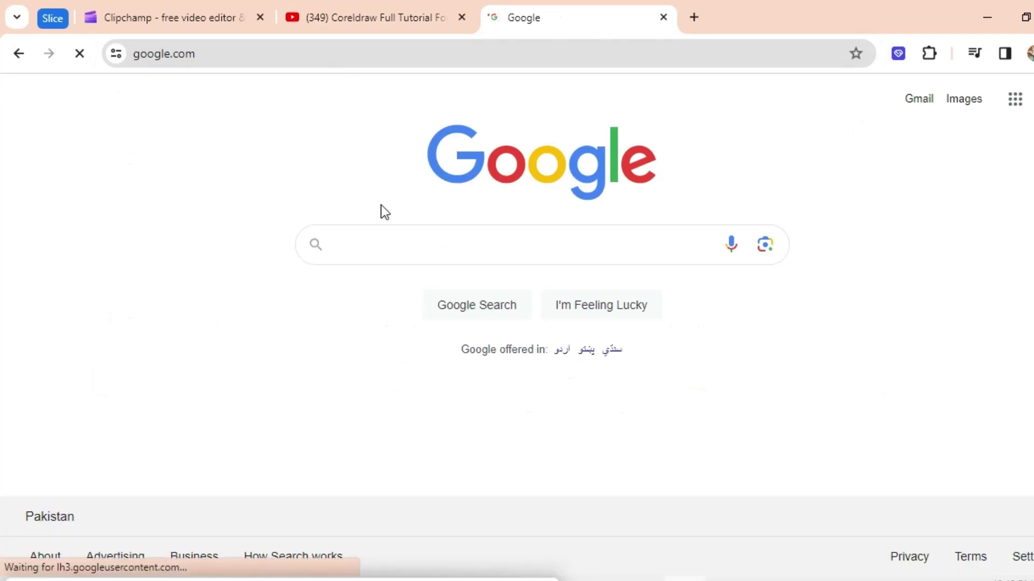
{"action": "type", "text": "chat"}
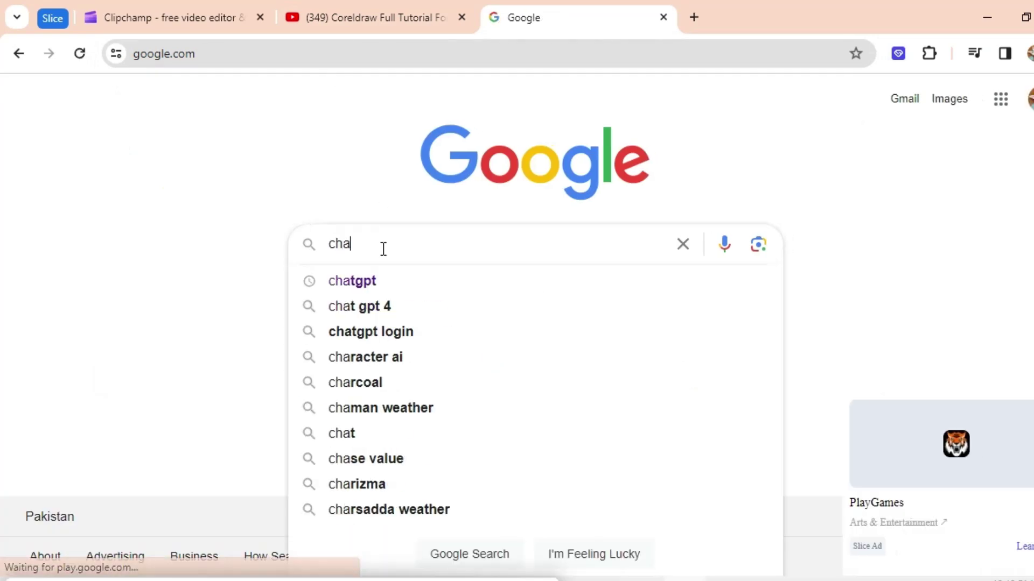
{"action": "left_click", "coordinate": [371, 281]}
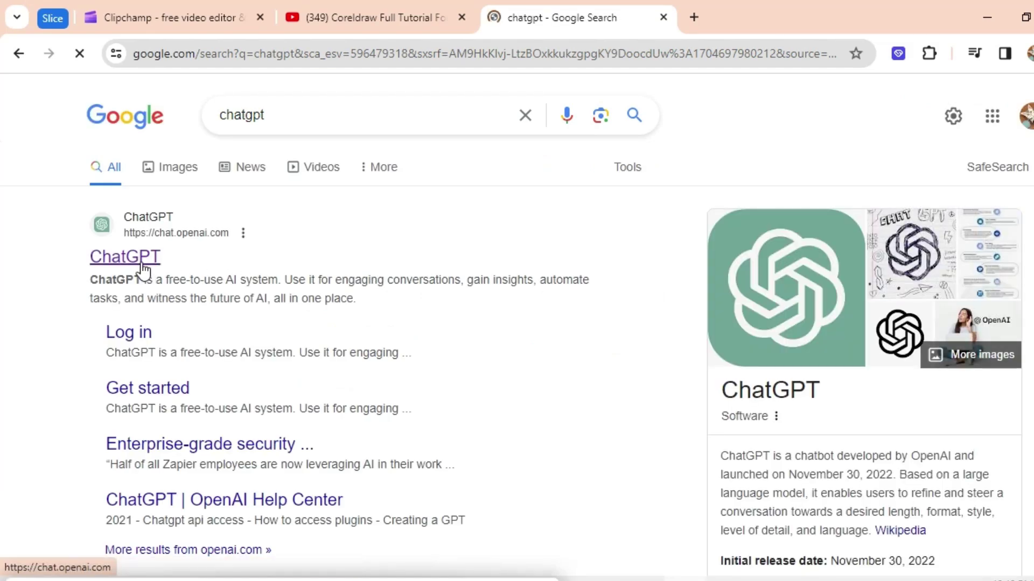
Open ChatGPT from the results and send the prompt 'write computer teachlogy'.
{"action": "left_click", "coordinate": [142, 264]}
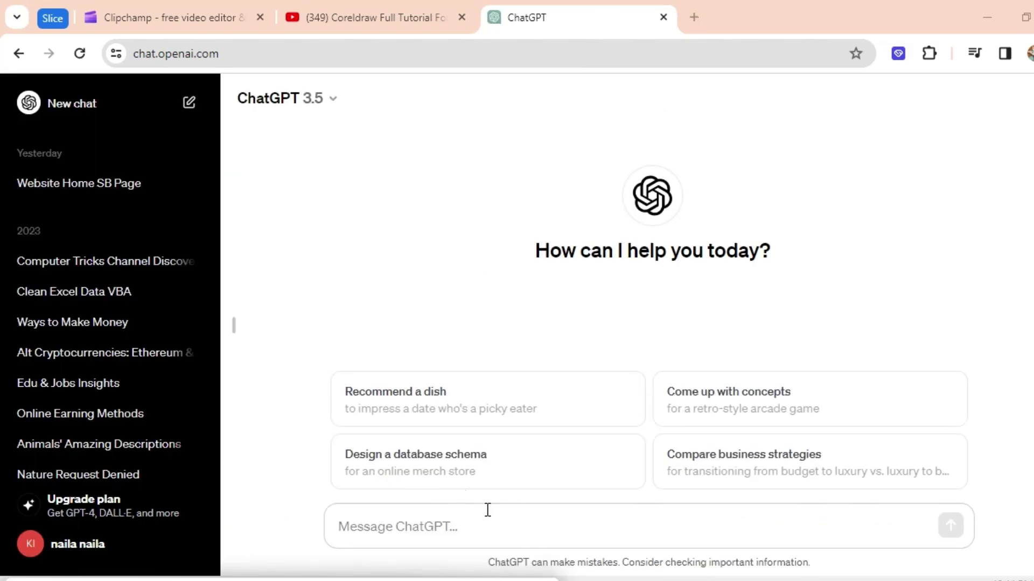
{"action": "left_click", "coordinate": [435, 523]}
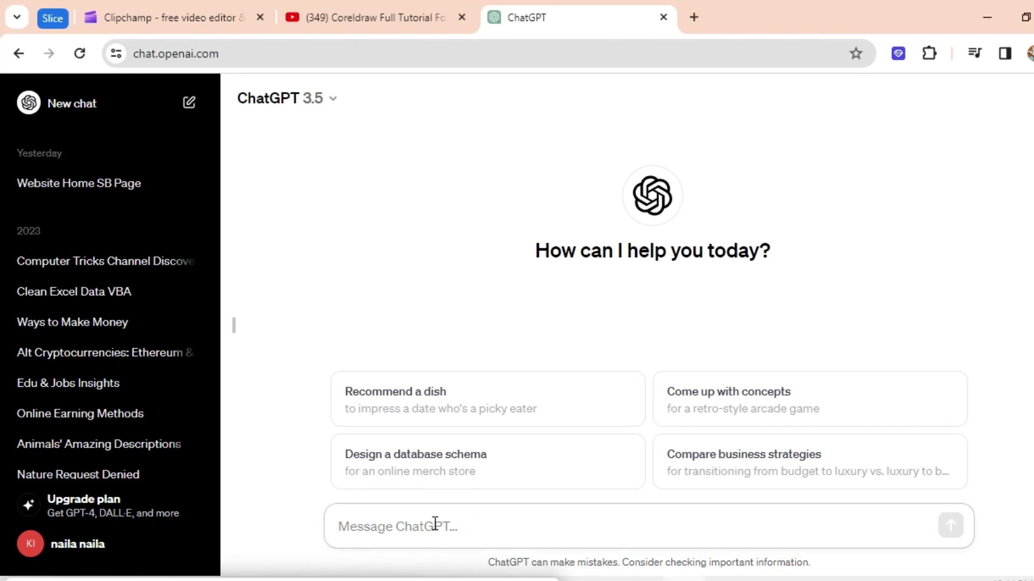
{"action": "type", "text": "wite"}
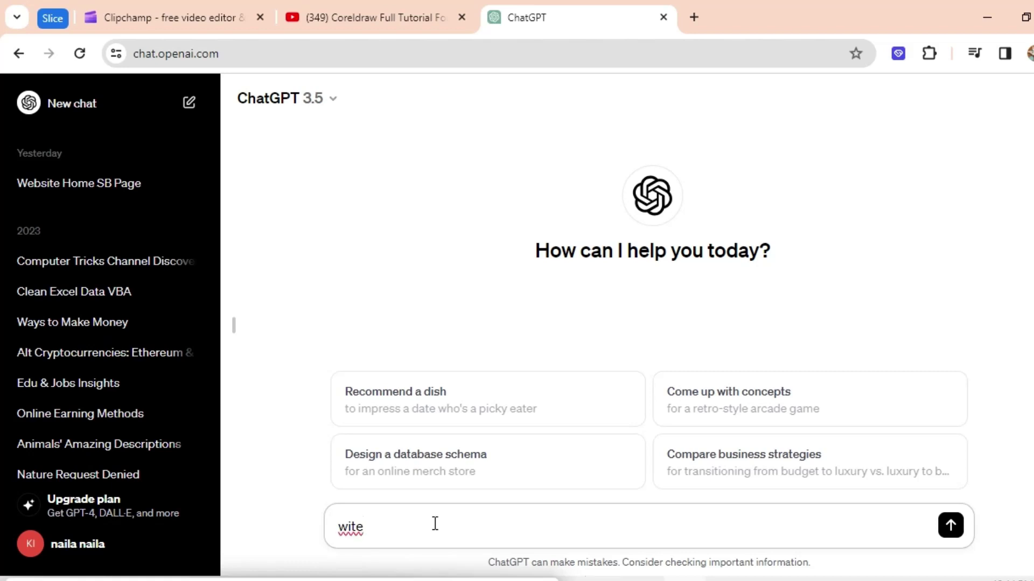
{"action": "key", "text": "BackSpace"}
{"action": "key", "text": "BackSpace"}
{"action": "key", "text": "BackSpace"}
{"action": "key", "text": "BackSpace"}
{"action": "type", "text": "rite compute"}
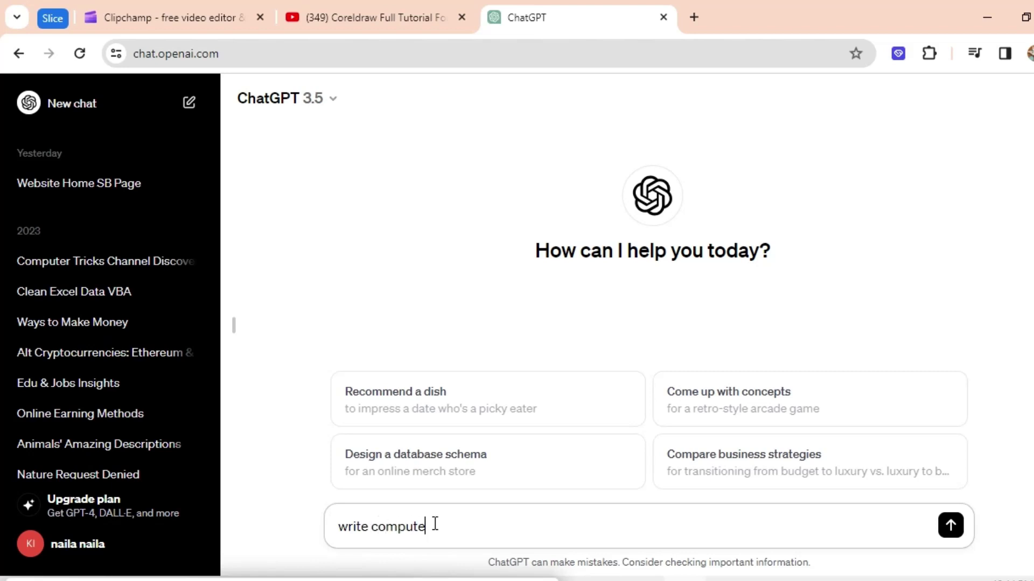
{"action": "type", "text": "r teachlogy"}
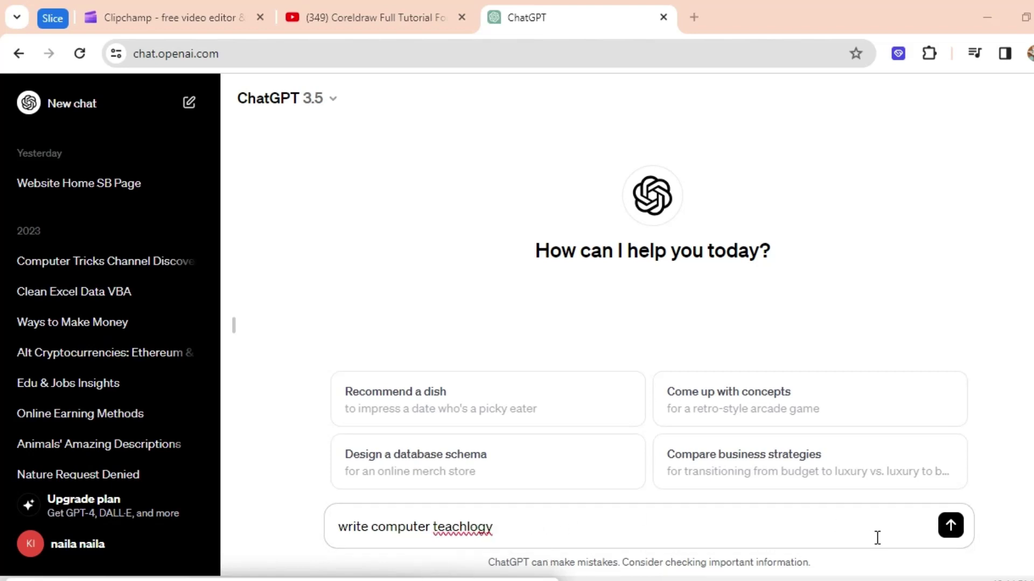
{"action": "left_click", "coordinate": [950, 526]}
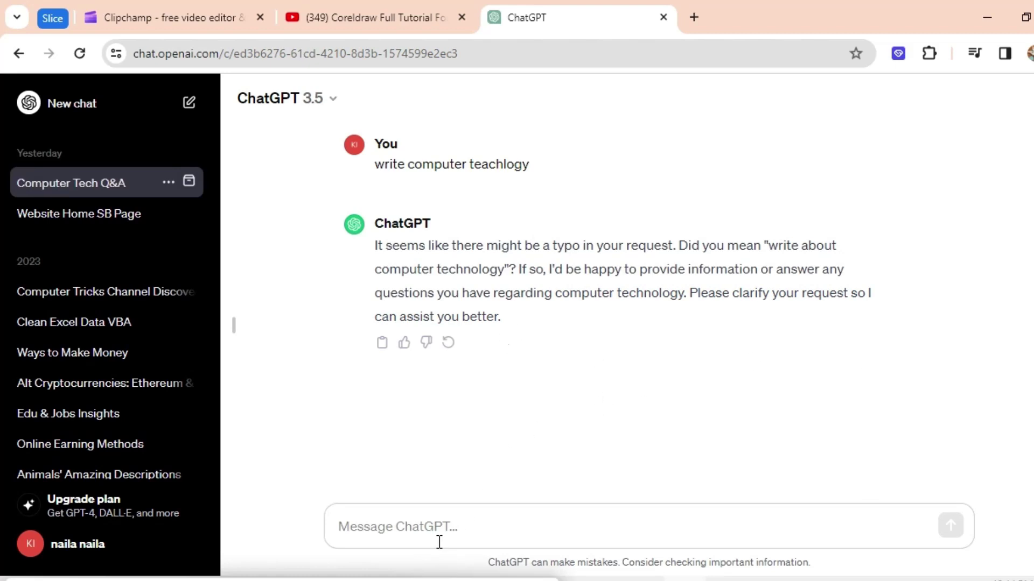
Send 'computer information' to ChatGPT and scroll up to the start of its reply.
{"action": "left_click", "coordinate": [431, 524]}
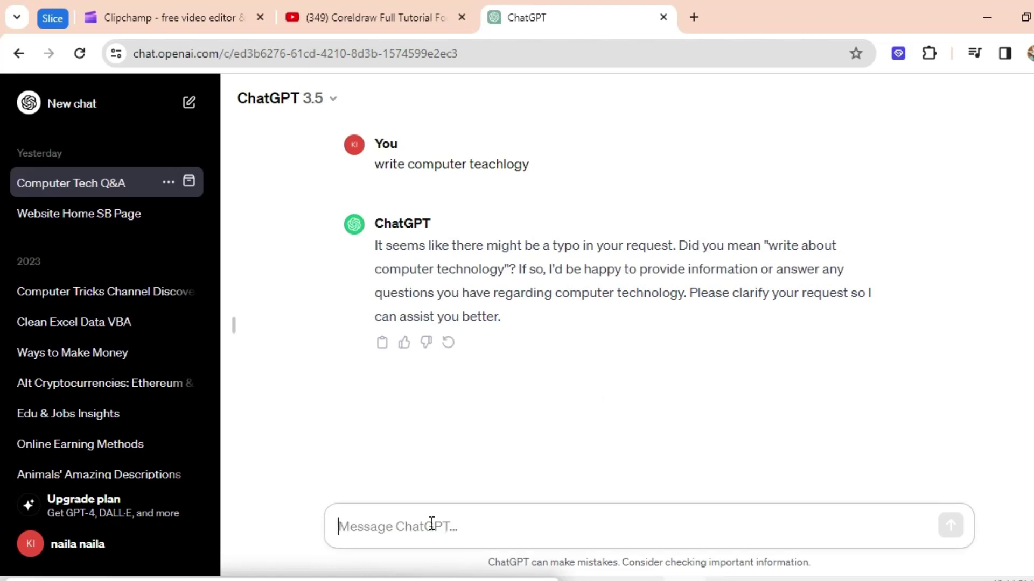
{"action": "type", "text": "co"}
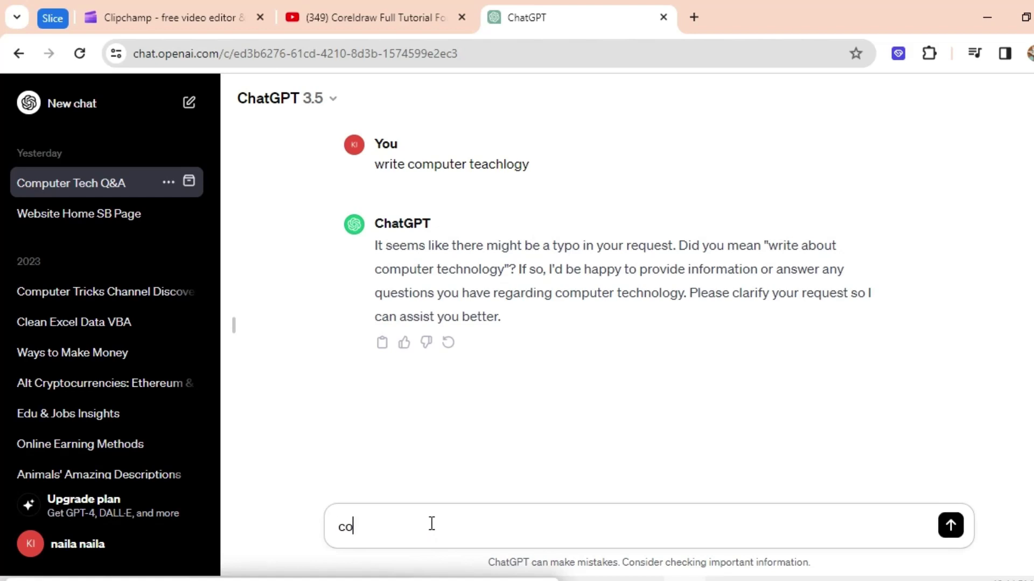
{"action": "type", "text": "mputer in"}
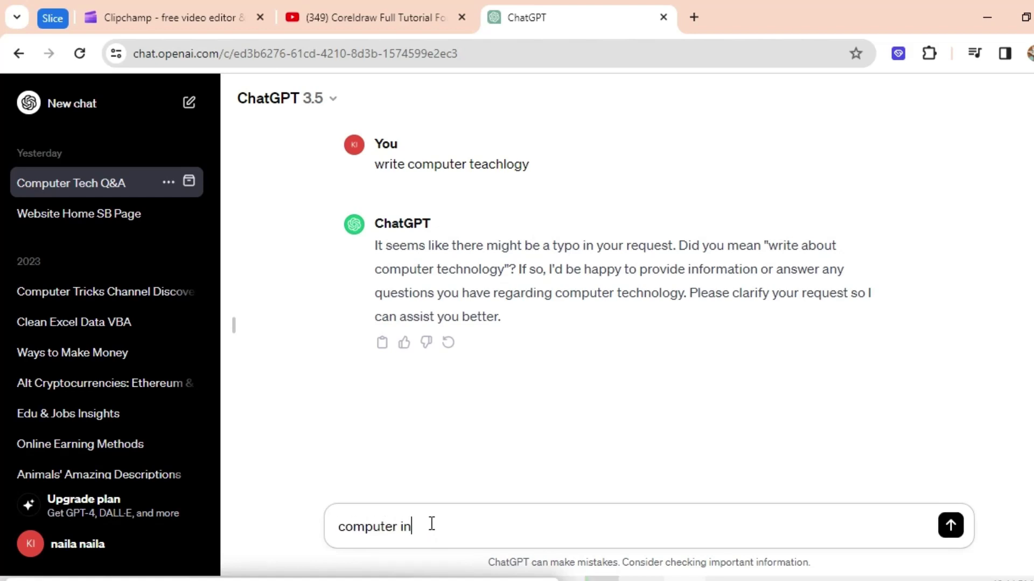
{"action": "type", "text": "formation"}
{"action": "key", "text": "Return"}
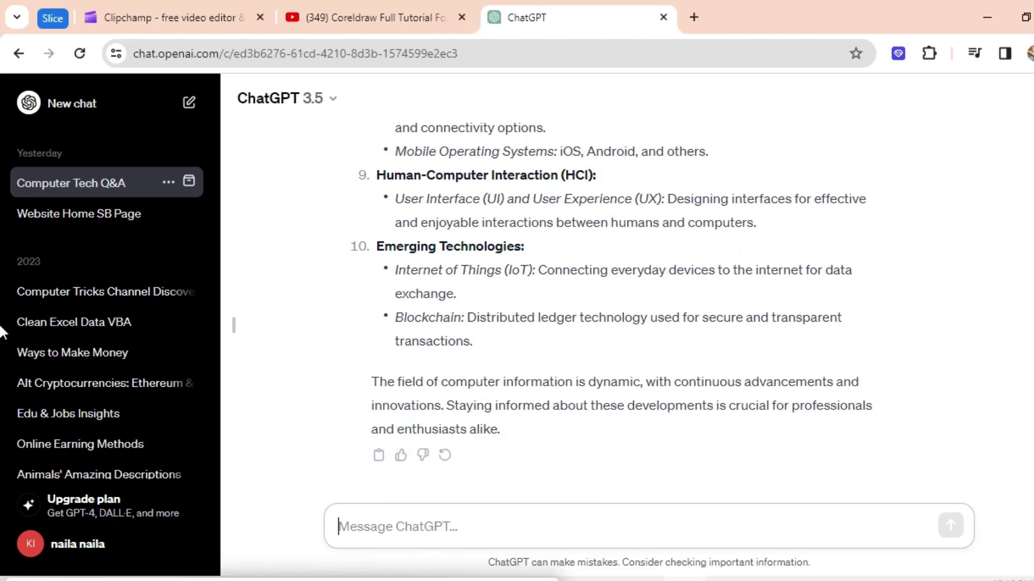
{"action": "scroll", "coordinate": [1, 425], "scroll_direction": "up", "scroll_amount": 2}
{"action": "scroll", "coordinate": [1, 426], "scroll_direction": "up", "scroll_amount": 7}
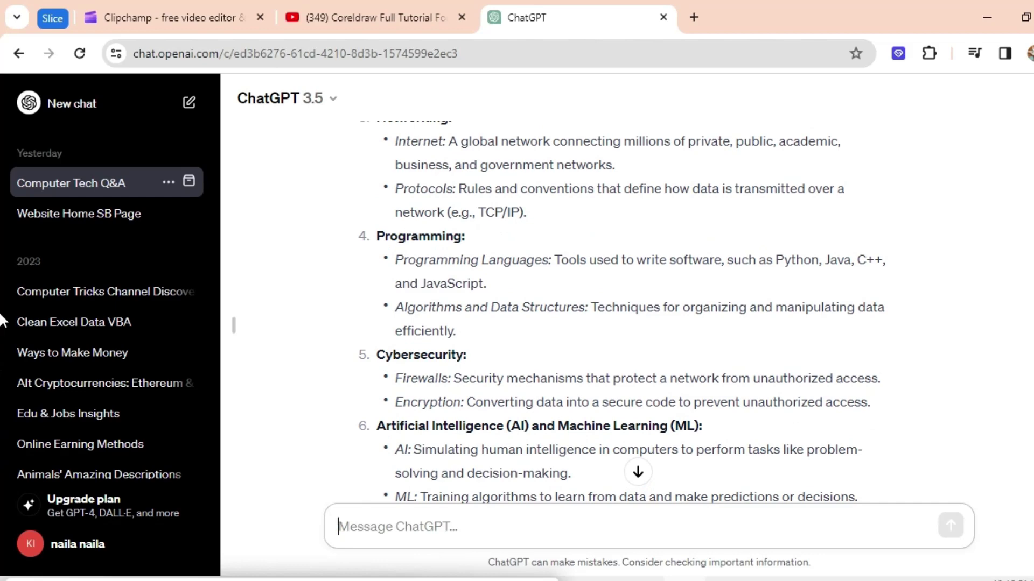
{"action": "scroll", "coordinate": [1, 322], "scroll_direction": "up", "scroll_amount": 7}
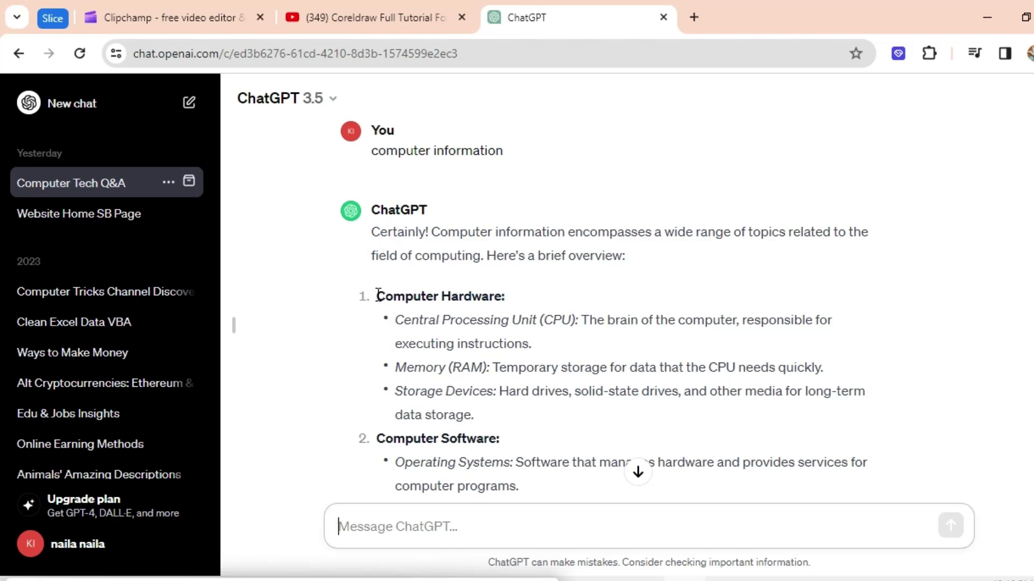
Copy the 'Computer Hardware:' heading from ChatGPT for the post title.
{"action": "left_click_drag", "start_coordinate": [379, 295], "coordinate": [512, 295]}
{"action": "right_click", "coordinate": [465, 286]}
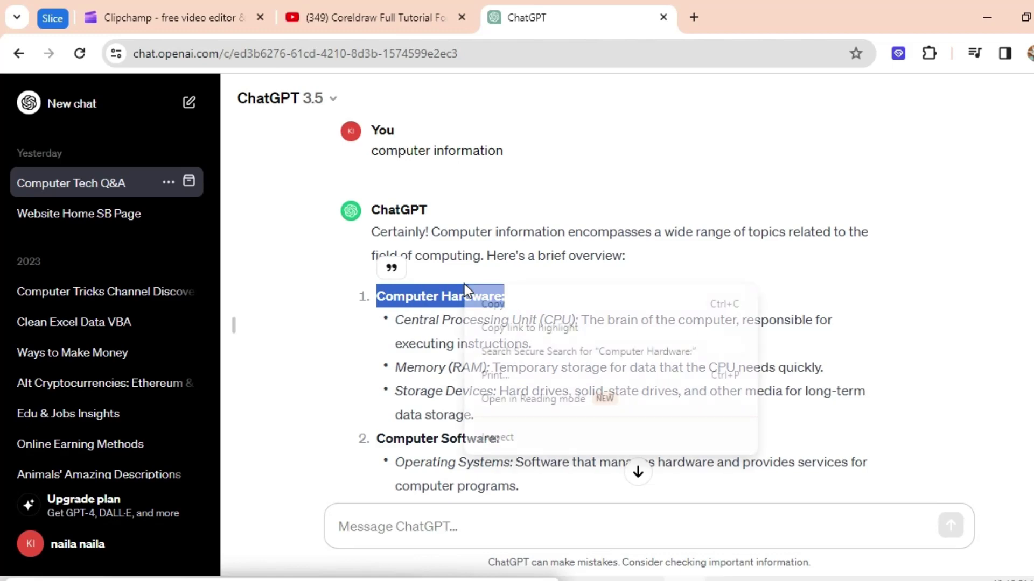
{"action": "left_click", "coordinate": [487, 308]}
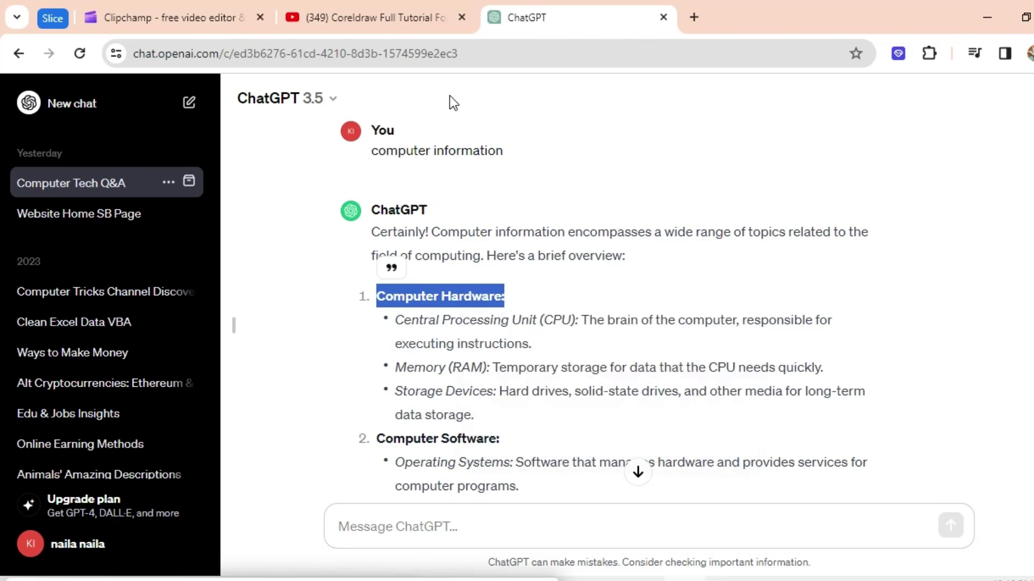
{"action": "key", "text": "alt+Tab"}
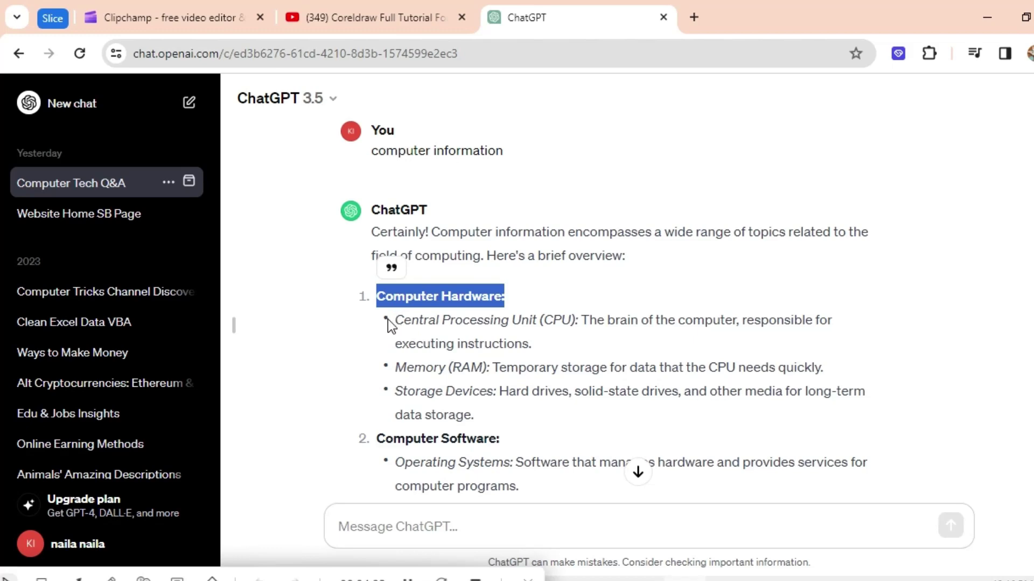
Copy the ChatGPT reply from the CPU bullet through its final sentence.
{"action": "left_click_drag", "start_coordinate": [395, 315], "coordinate": [801, 426]}
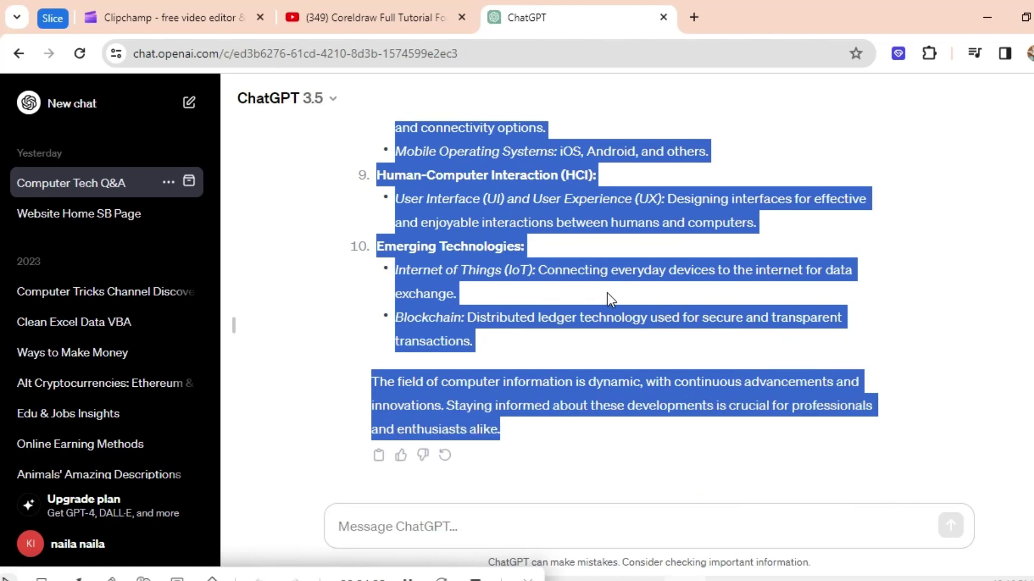
{"action": "right_click", "coordinate": [503, 234]}
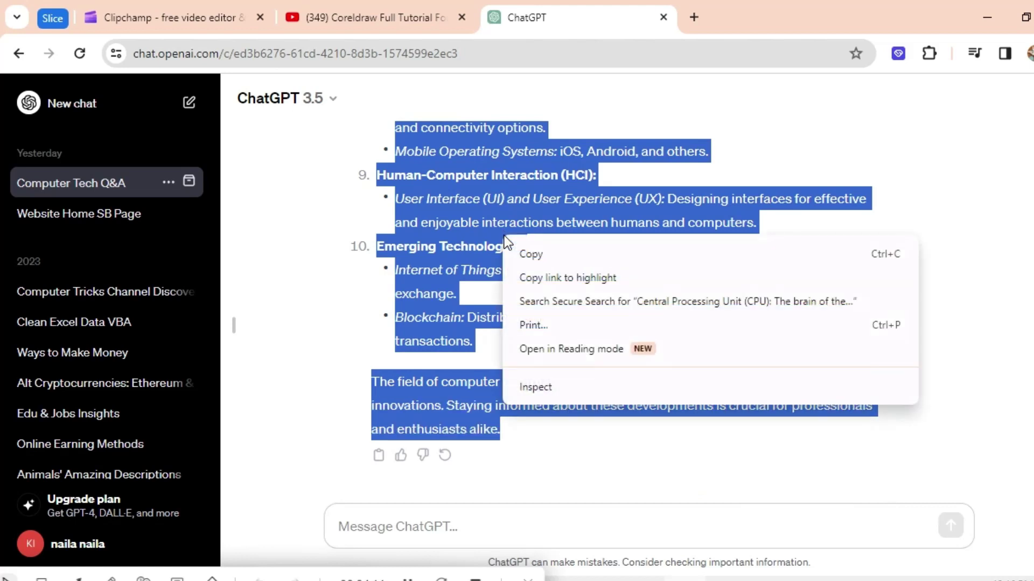
{"action": "left_click", "coordinate": [528, 255]}
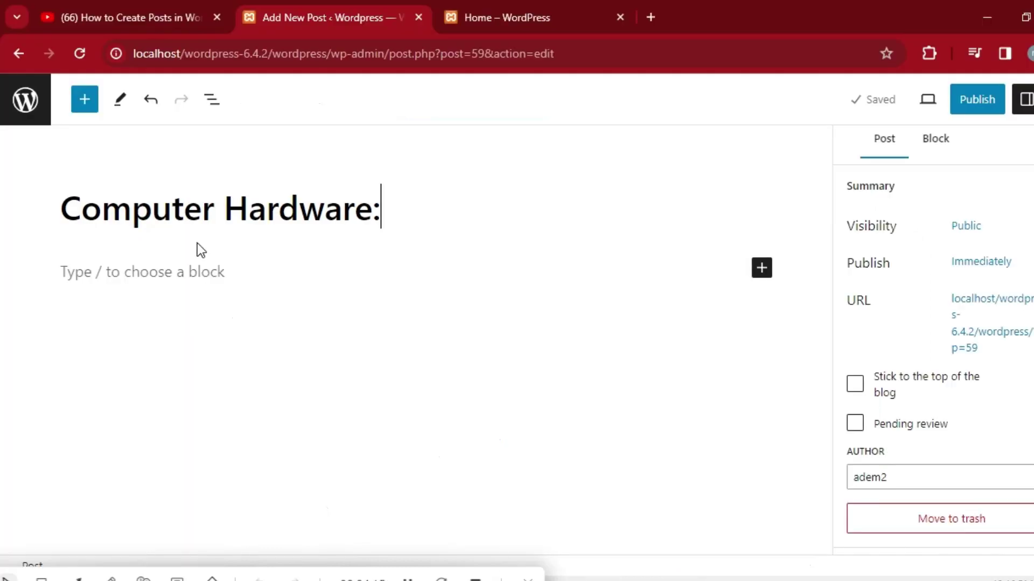
Paste the copied ChatGPT hardware text into a new Paragraph block, leaving an empty block below.
{"action": "left_click", "coordinate": [161, 263]}
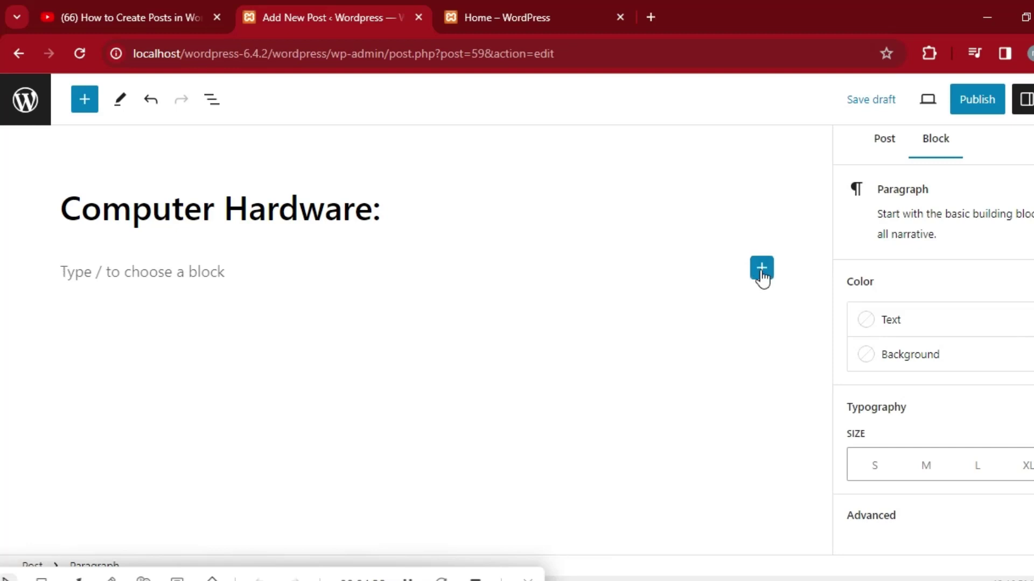
{"action": "left_click", "coordinate": [761, 269]}
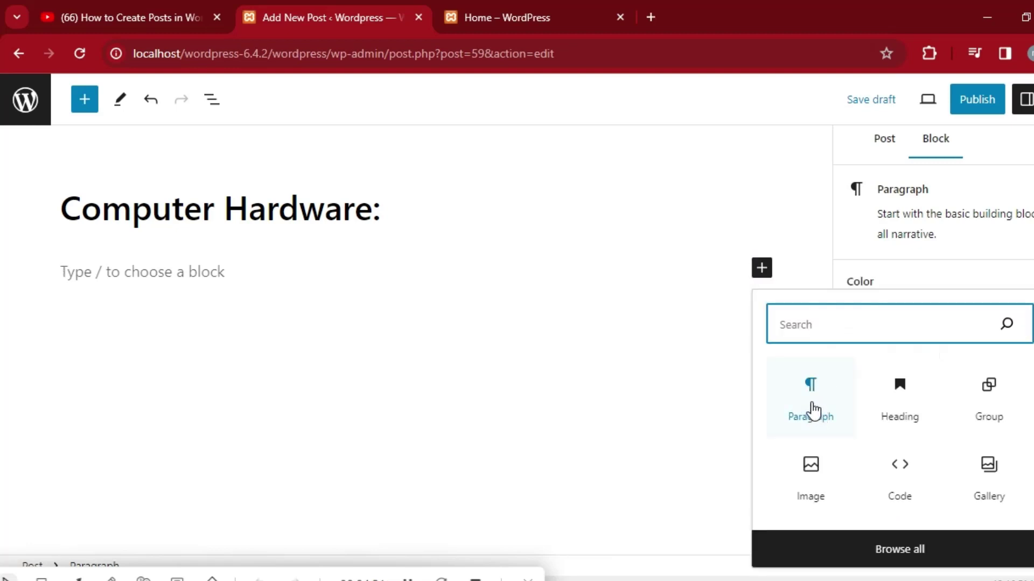
{"action": "left_click", "coordinate": [813, 411]}
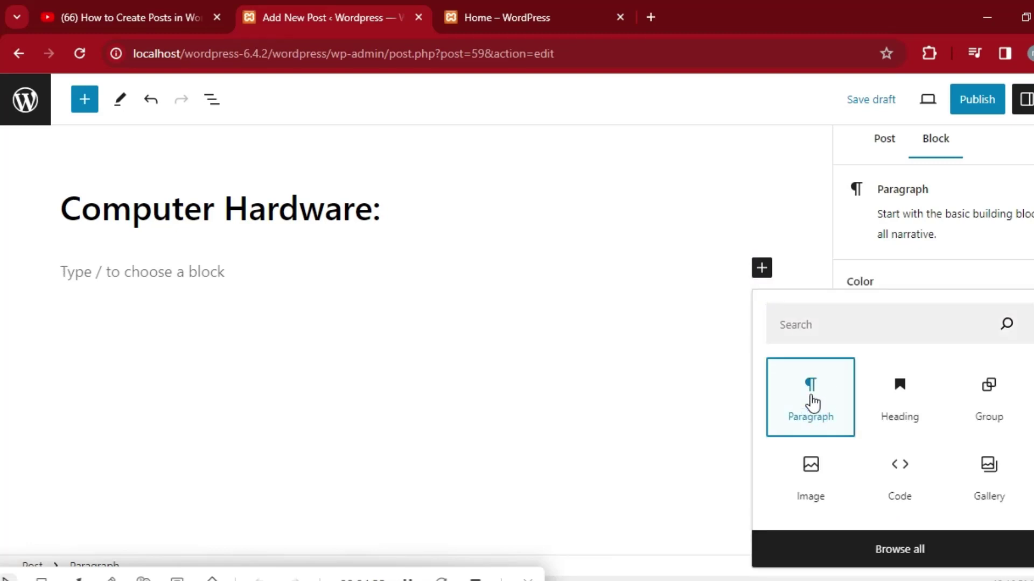
{"action": "right_click", "coordinate": [199, 273]}
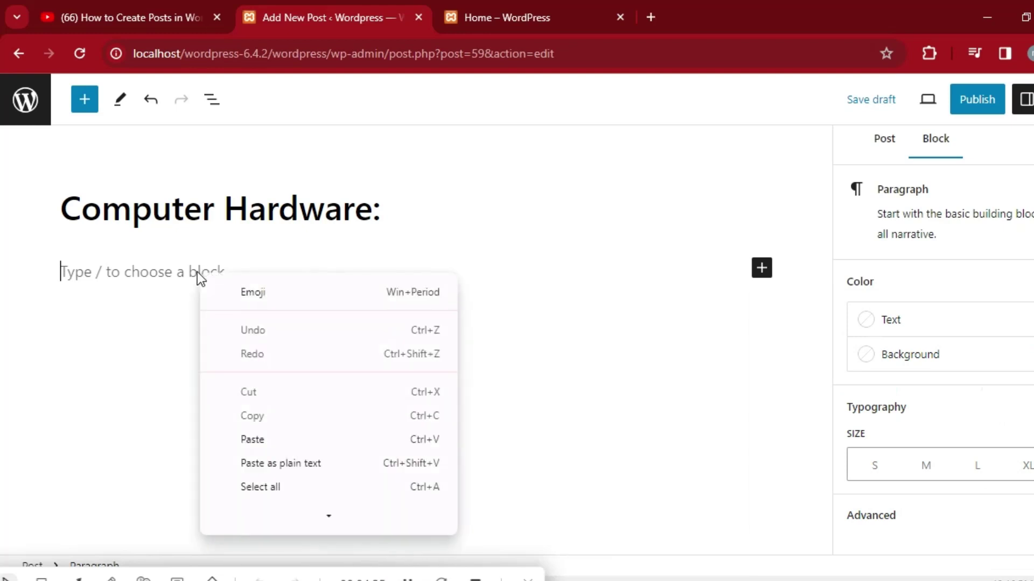
{"action": "left_click", "coordinate": [250, 442]}
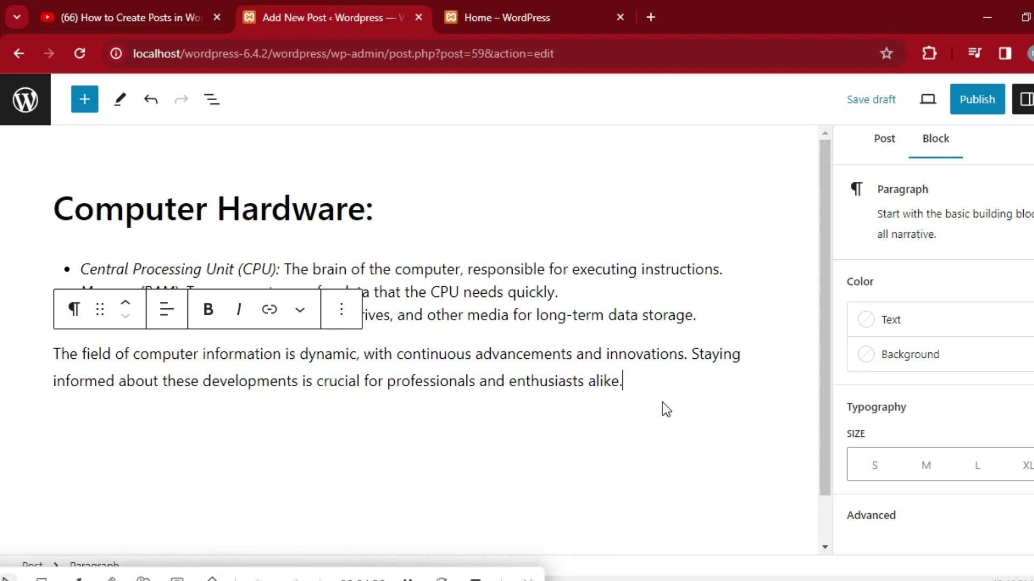
{"action": "scroll", "coordinate": [827, 334], "scroll_direction": "down", "scroll_amount": 1}
{"action": "scroll", "coordinate": [831, 356], "scroll_direction": "down", "scroll_amount": 1}
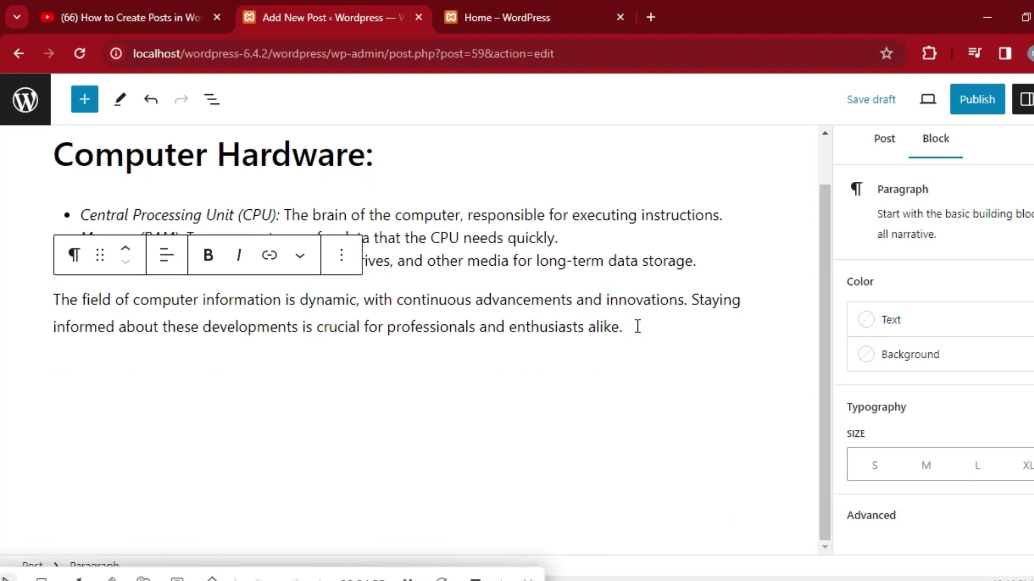
{"action": "key", "text": "Return"}
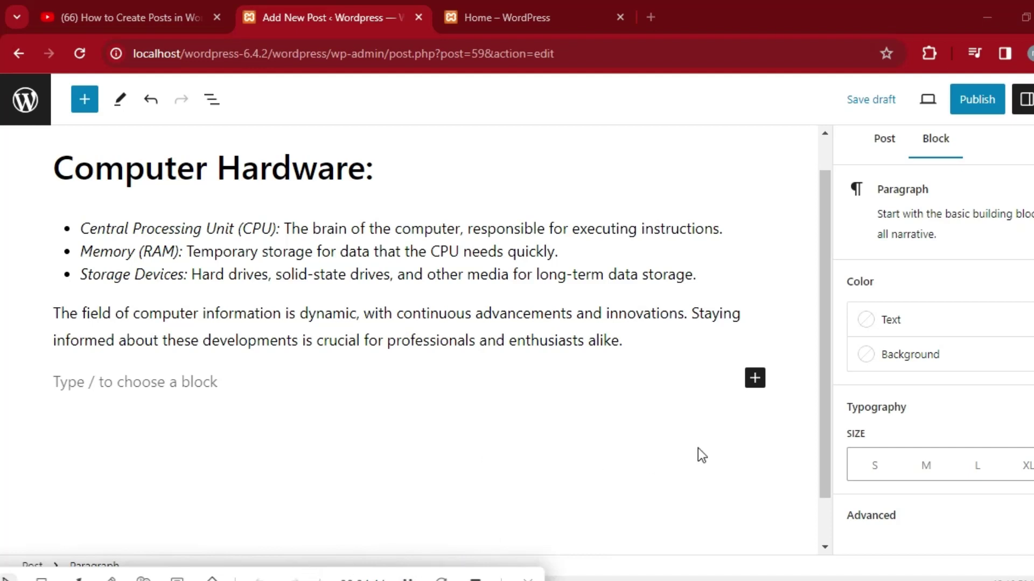
Add an Image block below the text and upload the maxresdefault hardware picture into it.
{"action": "left_click", "coordinate": [755, 378]}
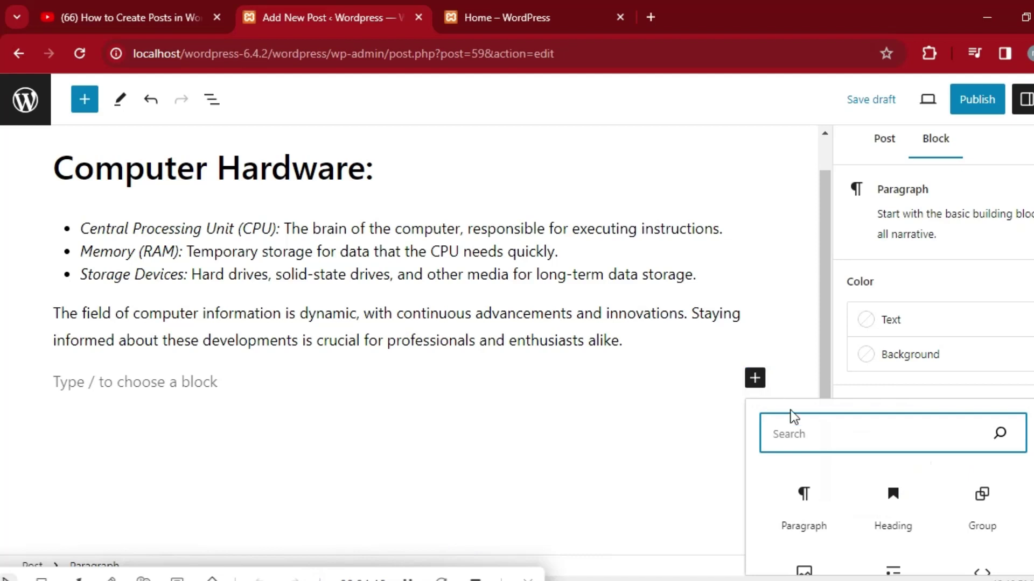
{"action": "scroll", "coordinate": [888, 484], "scroll_direction": "down", "scroll_amount": 2}
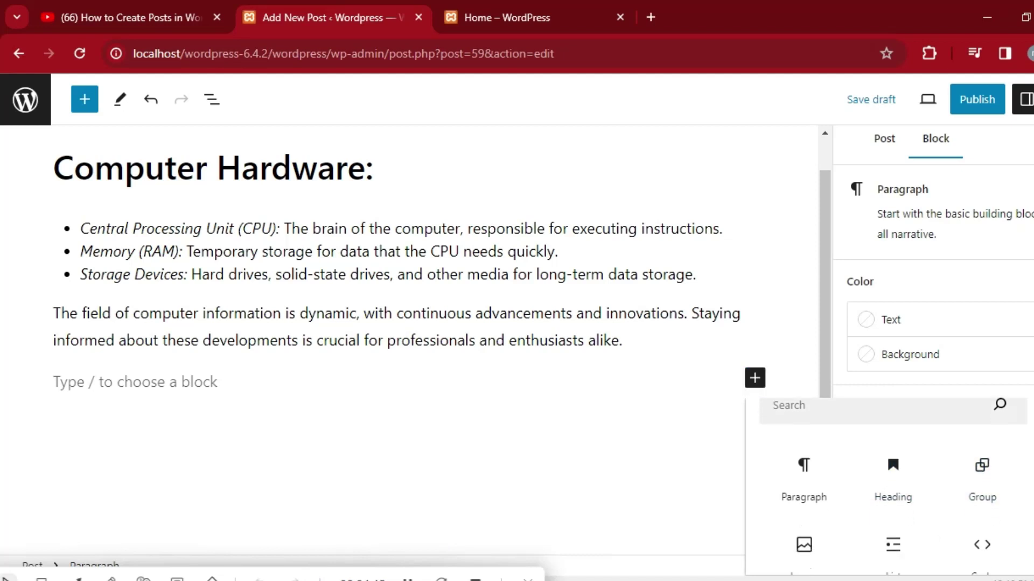
{"action": "scroll", "coordinate": [888, 484], "scroll_direction": "up", "scroll_amount": 2}
{"action": "scroll", "coordinate": [893, 479], "scroll_direction": "down", "scroll_amount": 2}
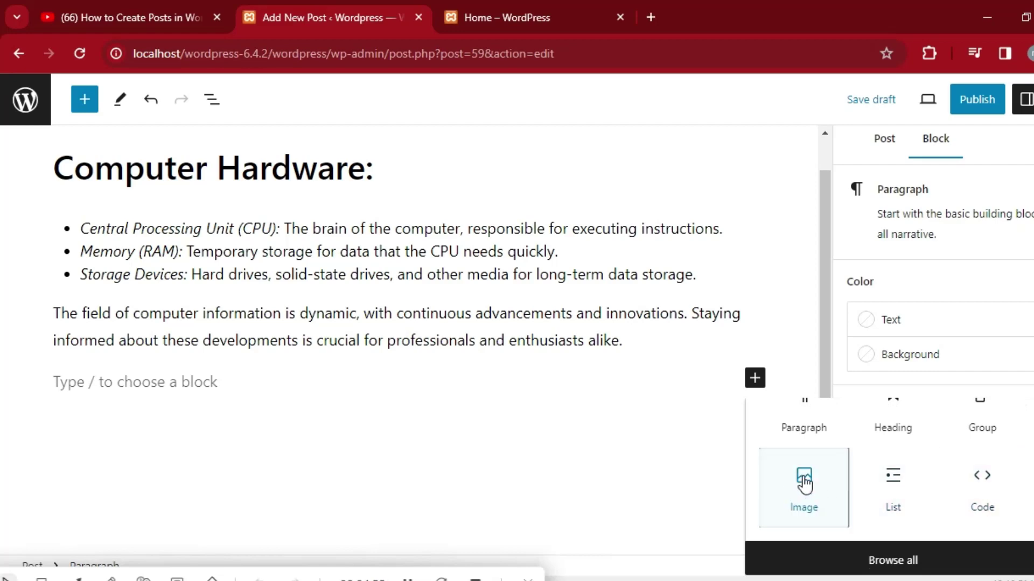
{"action": "left_click", "coordinate": [790, 492]}
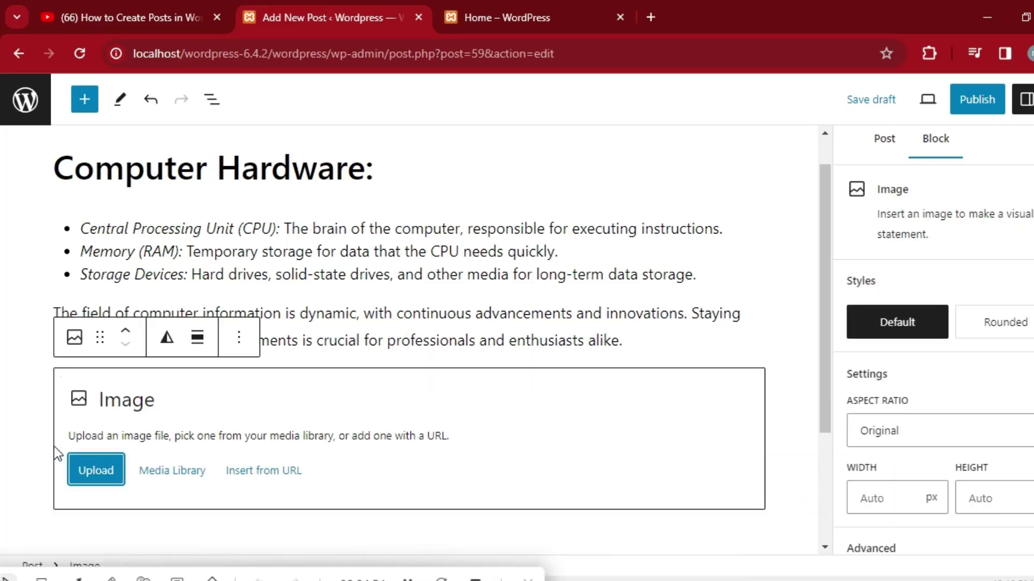
{"action": "left_click", "coordinate": [93, 465]}
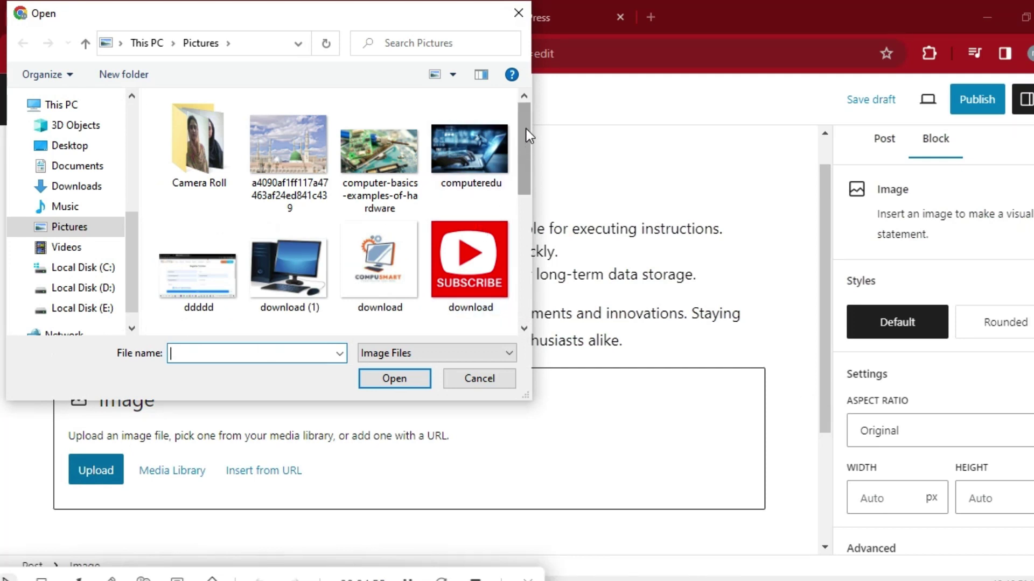
{"action": "left_click_drag", "start_coordinate": [526, 129], "coordinate": [534, 232]}
{"action": "left_click", "coordinate": [483, 234]}
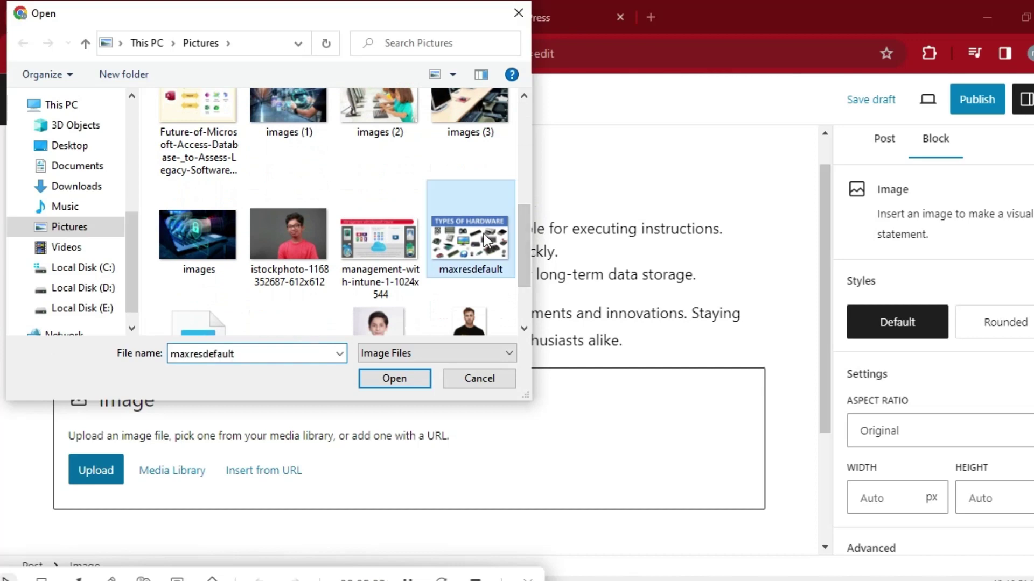
{"action": "left_click", "coordinate": [405, 377]}
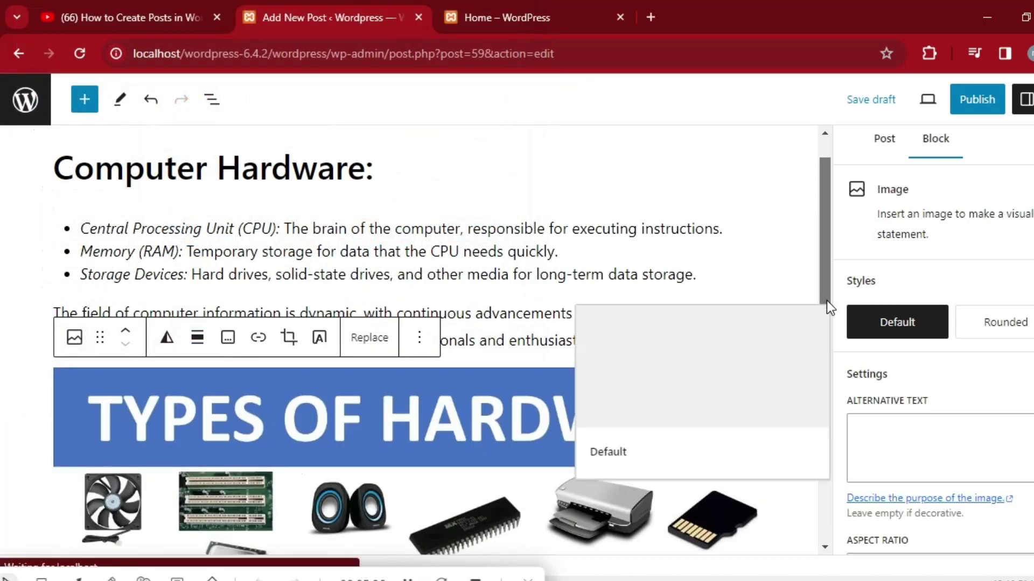
Deselect the image and scroll down the post settings sidebar.
{"action": "left_click_drag", "start_coordinate": [826, 300], "coordinate": [819, 461]}
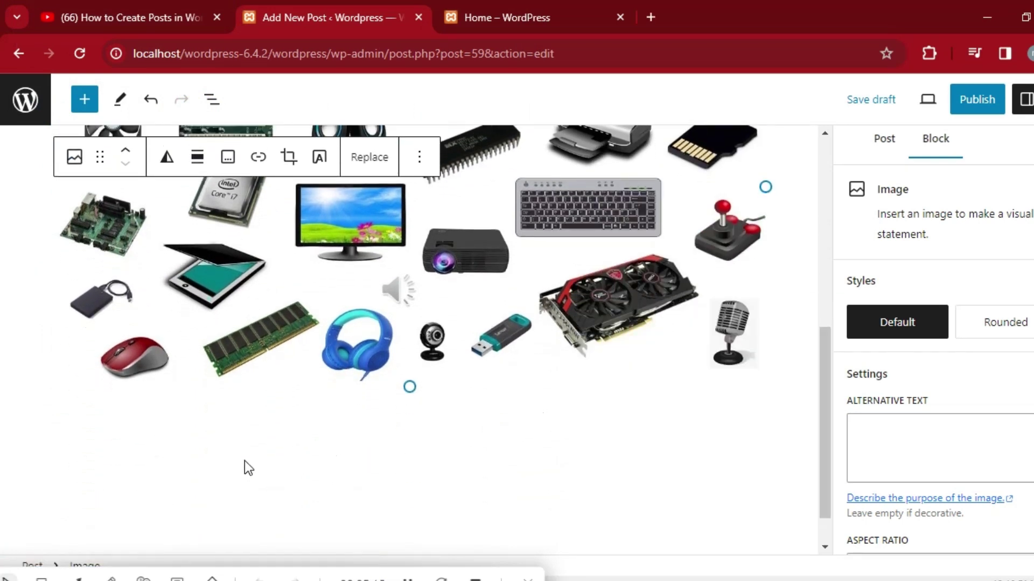
{"action": "left_click", "coordinate": [502, 449]}
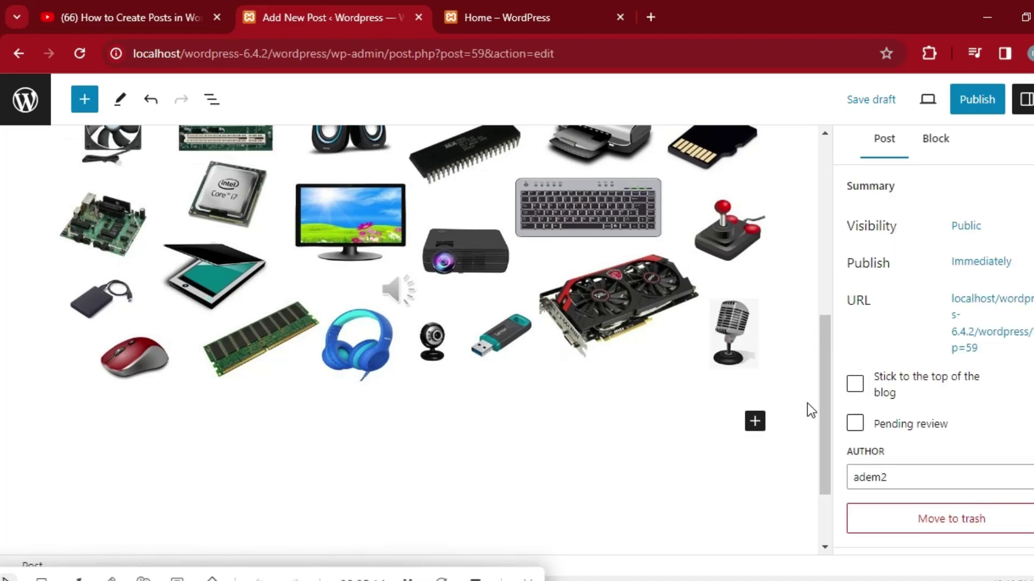
{"action": "left_click_drag", "start_coordinate": [828, 409], "coordinate": [801, 208]}
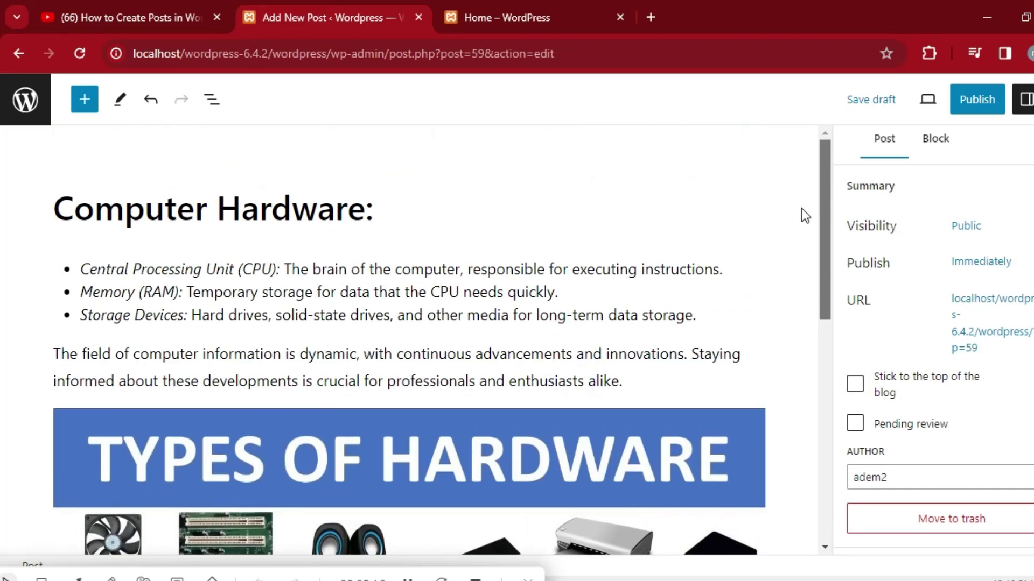
{"action": "scroll", "coordinate": [937, 350], "scroll_direction": "down", "scroll_amount": 5}
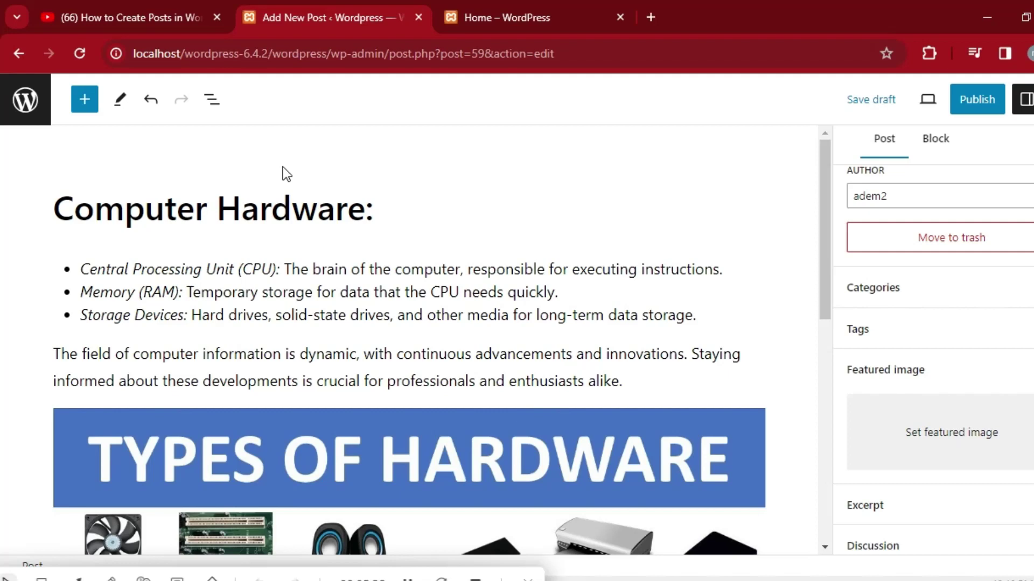
Upload download.jpg, the CompuSmart logo, and set it as the post's featured image.
{"action": "left_click", "coordinate": [943, 439]}
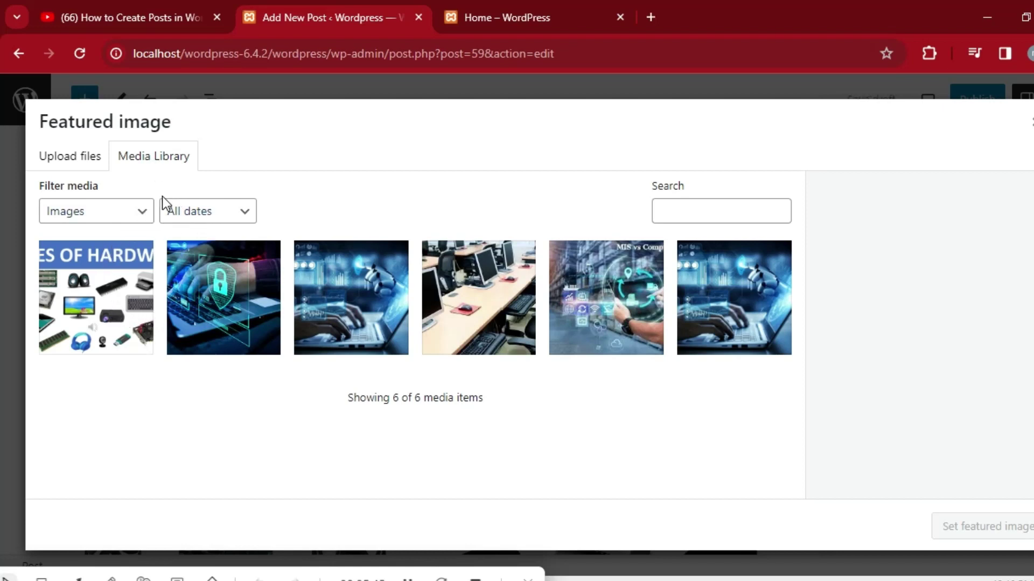
{"action": "left_click", "coordinate": [141, 217]}
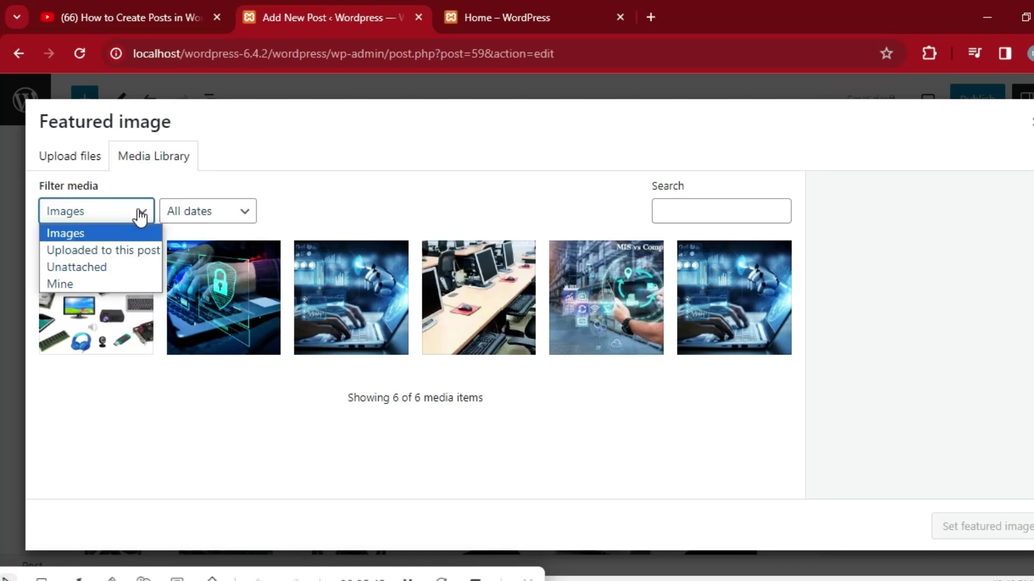
{"action": "left_click", "coordinate": [121, 252]}
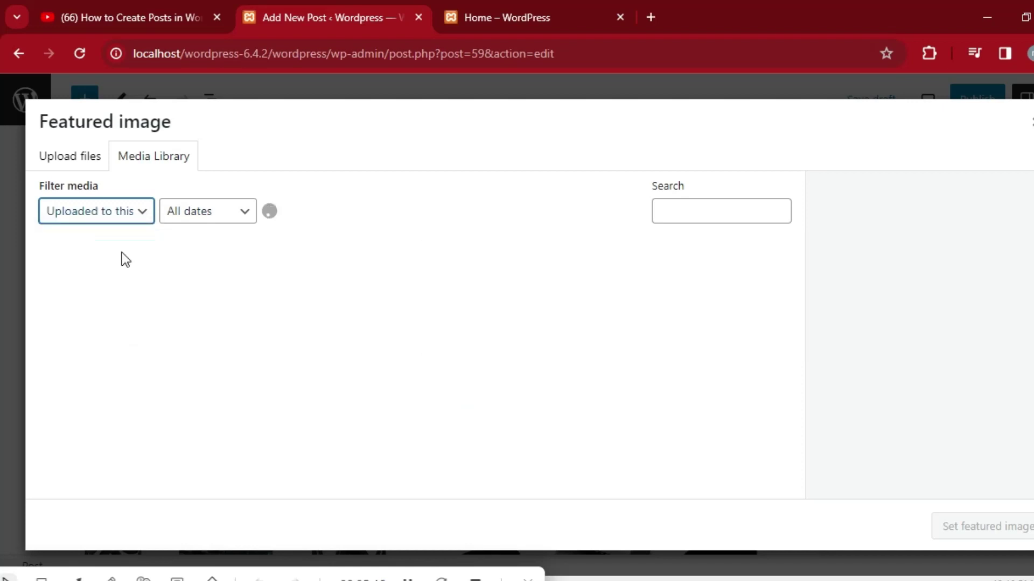
{"action": "left_click", "coordinate": [84, 159]}
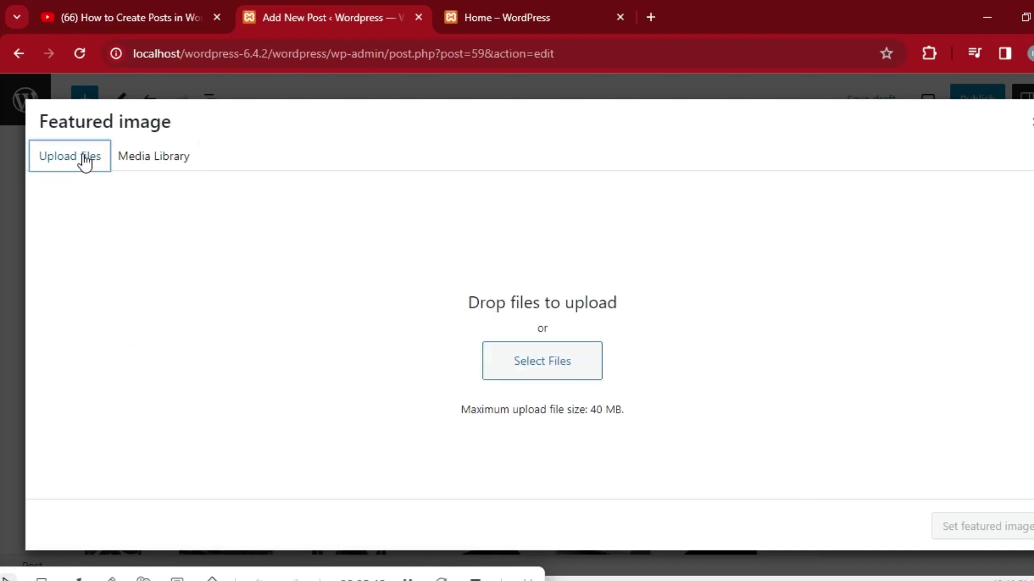
{"action": "left_click", "coordinate": [552, 356]}
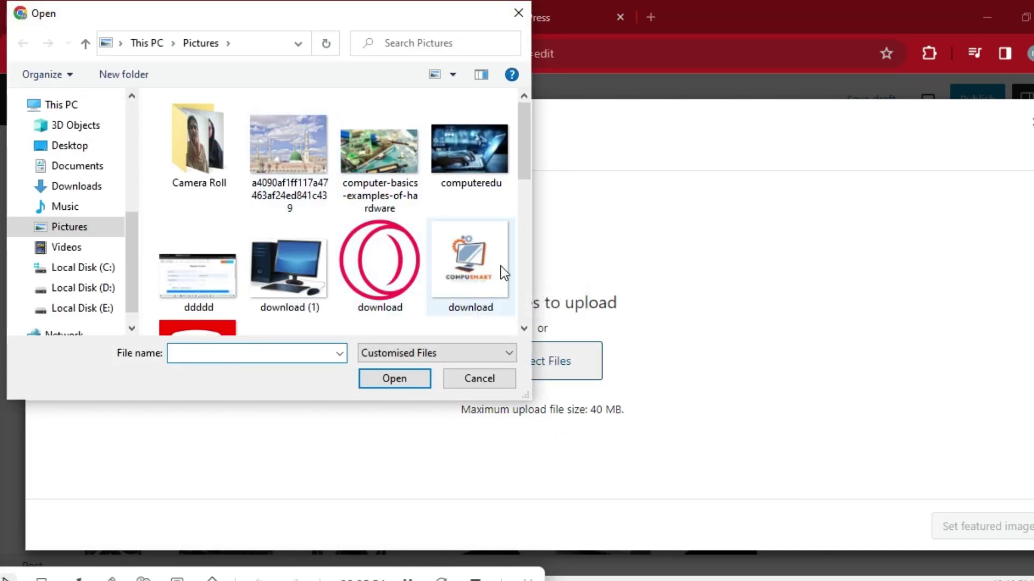
{"action": "left_click", "coordinate": [472, 252]}
{"action": "left_click", "coordinate": [402, 377]}
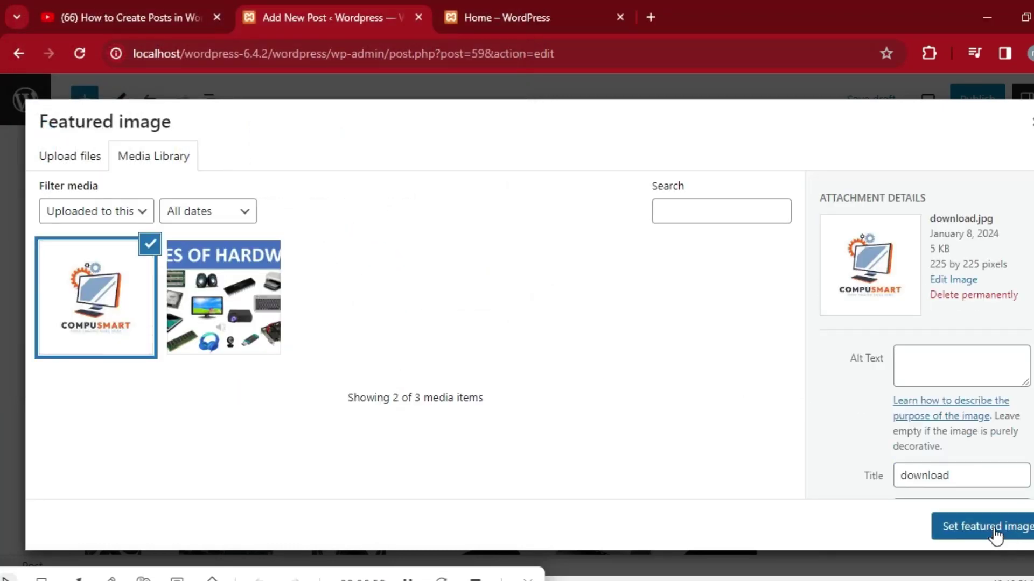
{"action": "left_click", "coordinate": [994, 534]}
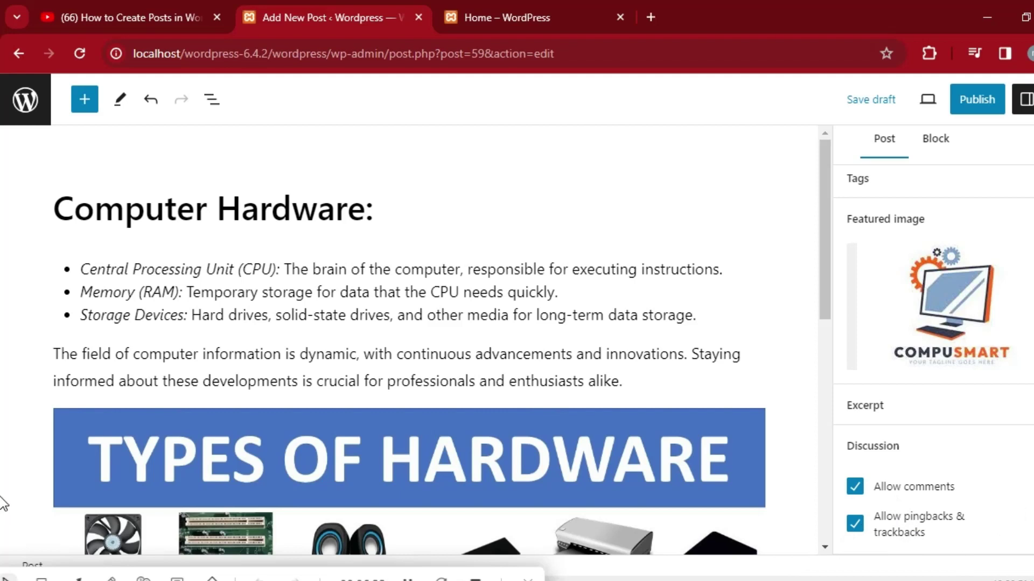
{"action": "scroll", "coordinate": [932, 350], "scroll_direction": "up", "scroll_amount": 5}
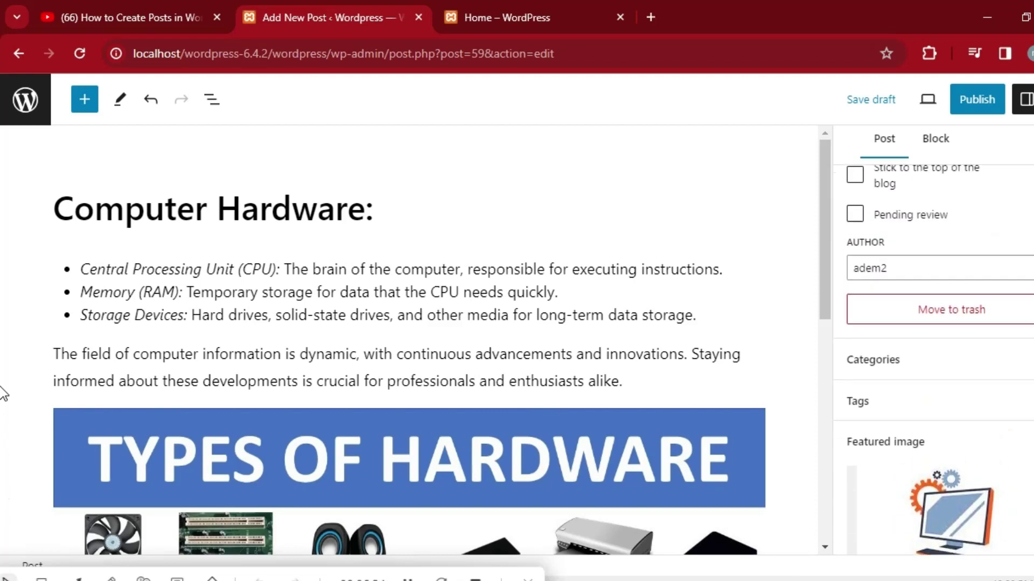
{"action": "scroll", "coordinate": [931, 350], "scroll_direction": "down", "scroll_amount": 5}
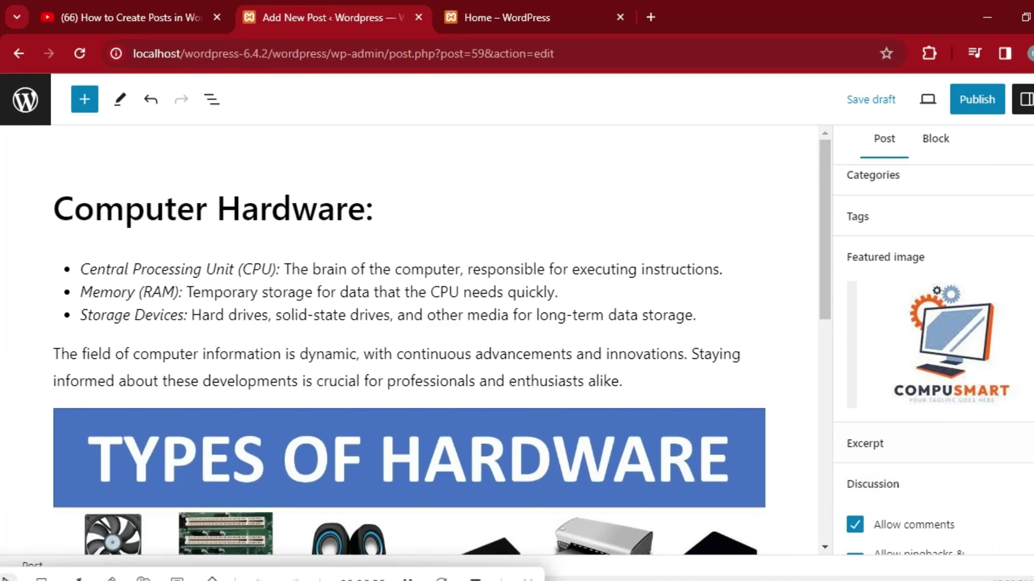
{"action": "scroll", "coordinate": [931, 350], "scroll_direction": "up", "scroll_amount": 1}
{"action": "scroll", "coordinate": [931, 350], "scroll_direction": "up", "scroll_amount": 1}
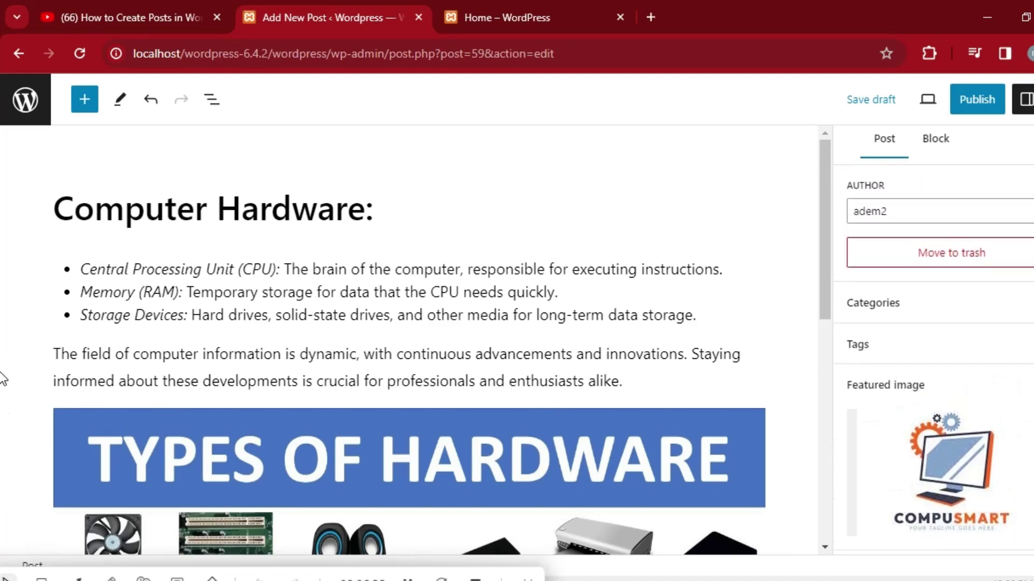
{"action": "left_click", "coordinate": [1005, 351]}
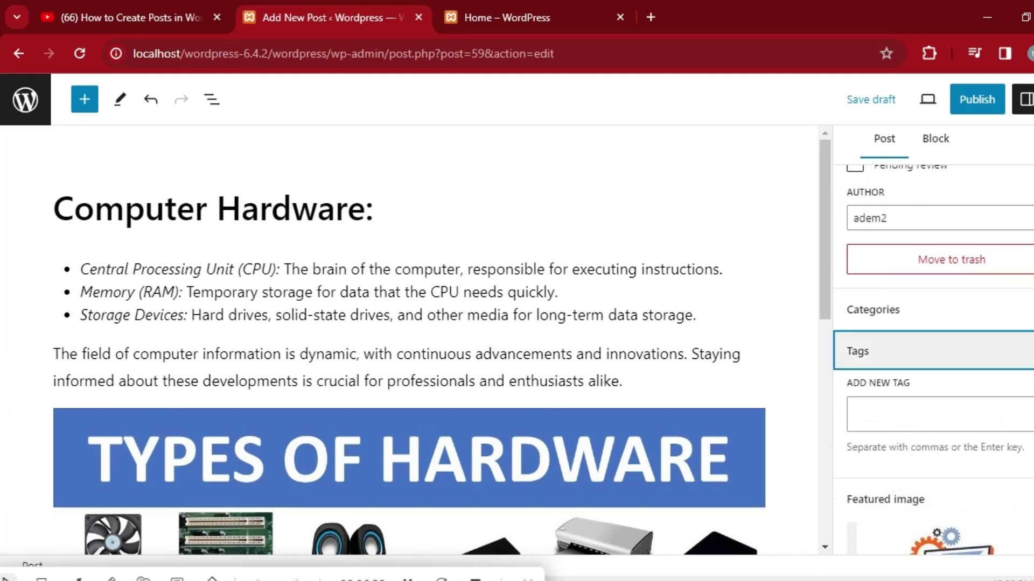
{"action": "left_click", "coordinate": [905, 309]}
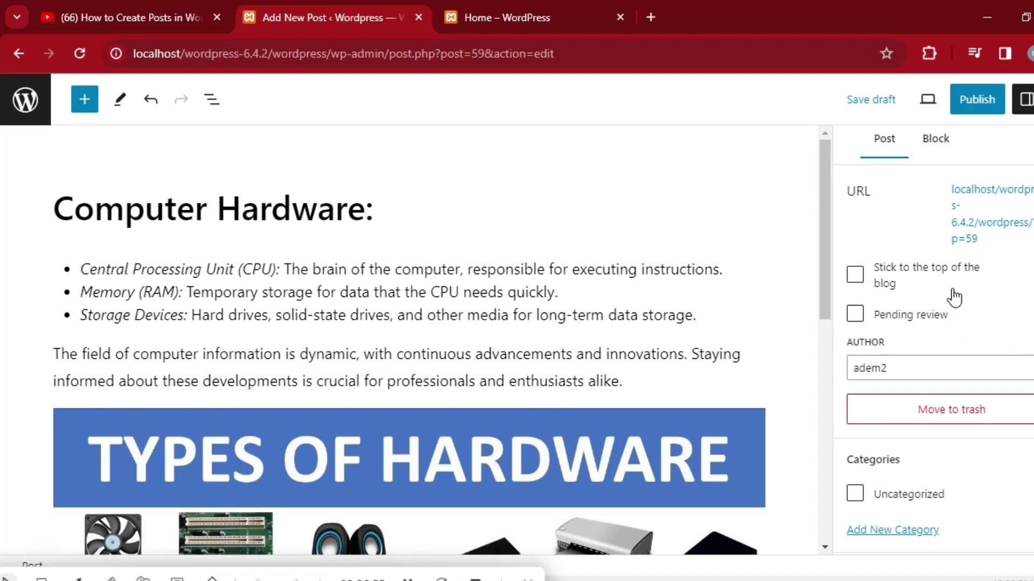
{"action": "scroll", "coordinate": [937, 323], "scroll_direction": "up", "scroll_amount": 2}
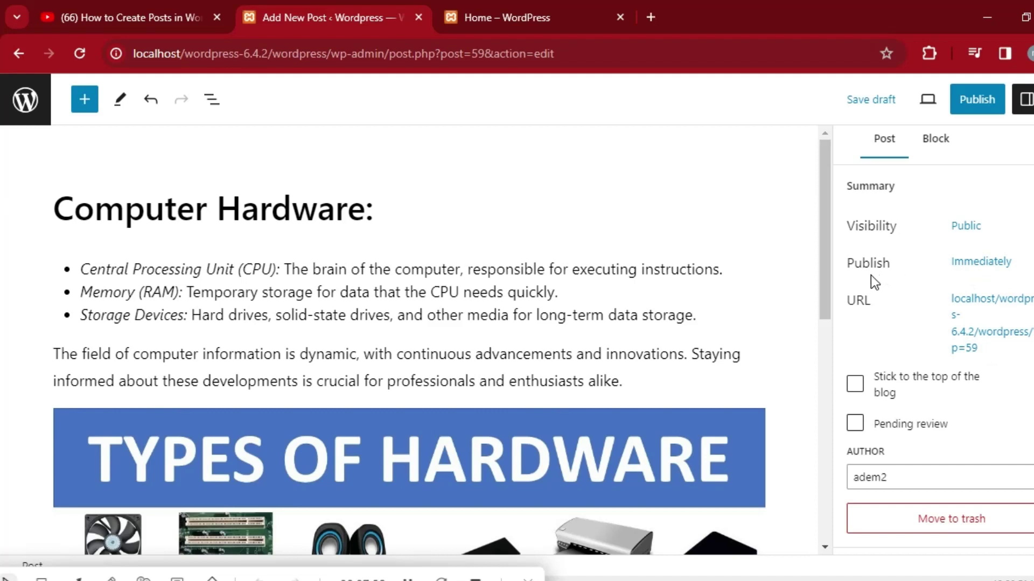
{"action": "left_click", "coordinate": [991, 265]}
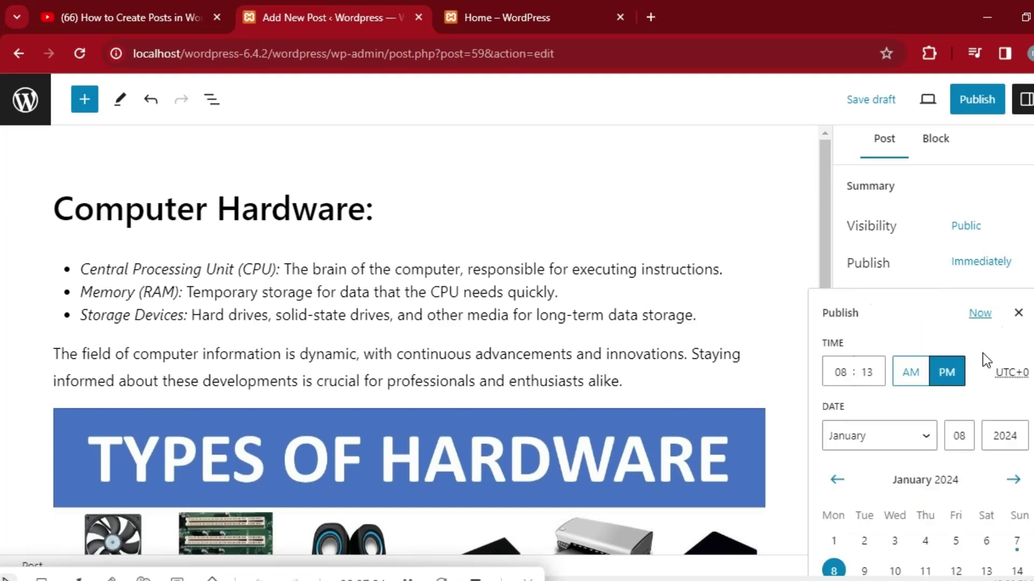
{"action": "left_click", "coordinate": [1018, 312]}
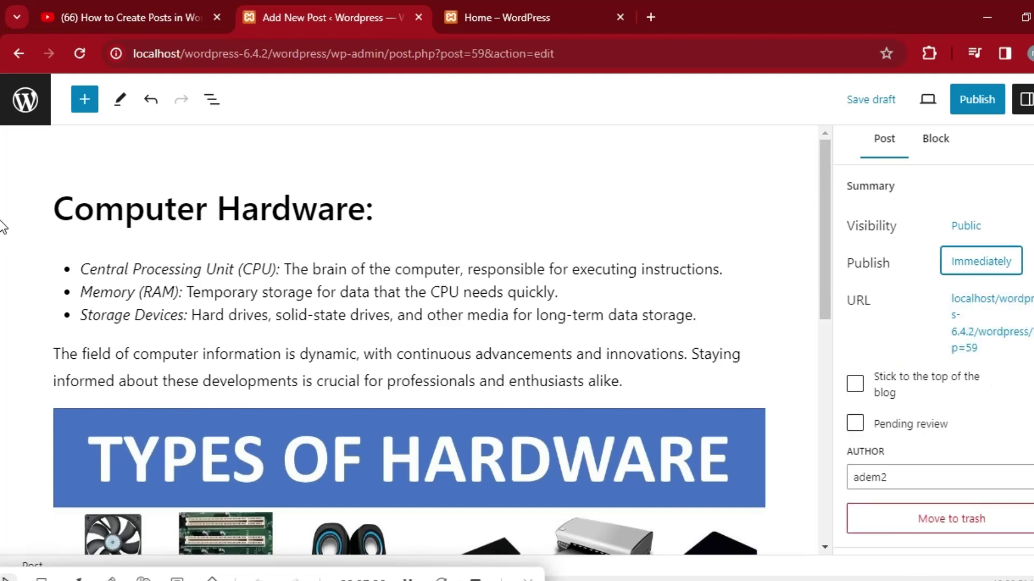
{"action": "scroll", "coordinate": [937, 349], "scroll_direction": "down", "scroll_amount": 5}
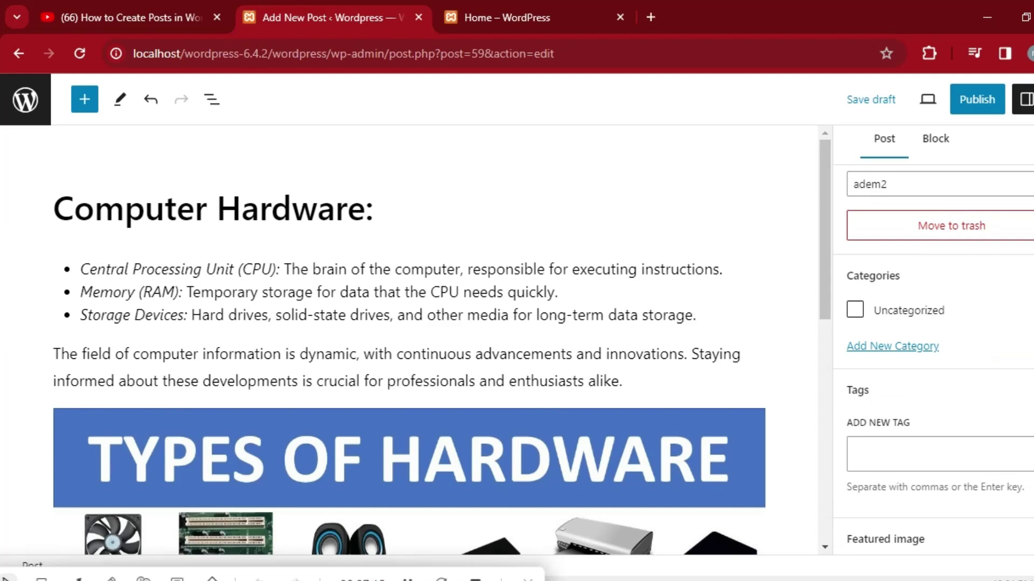
{"action": "scroll", "coordinate": [937, 350], "scroll_direction": "down", "scroll_amount": 5}
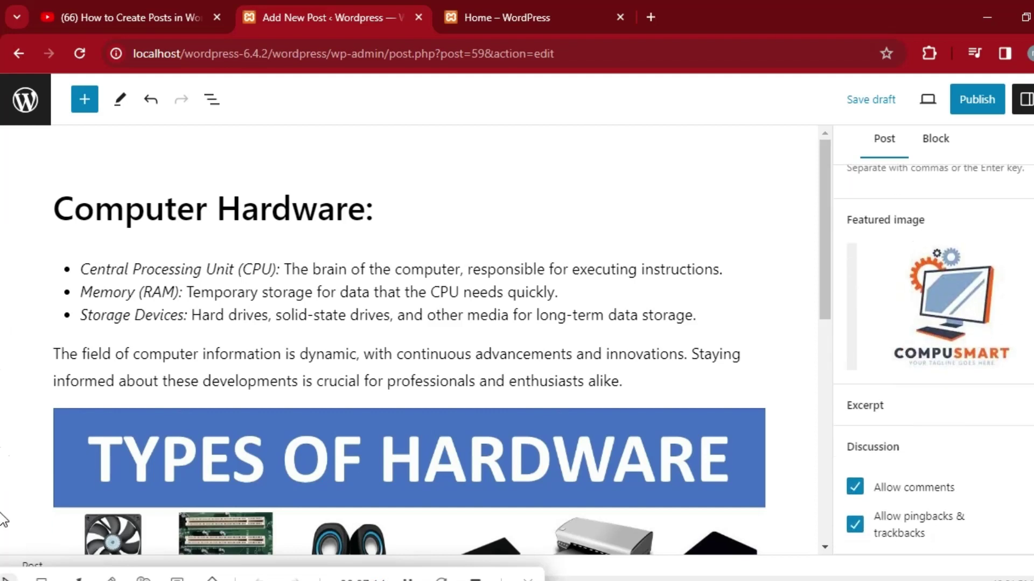
{"action": "scroll", "coordinate": [936, 350], "scroll_direction": "up", "scroll_amount": 4}
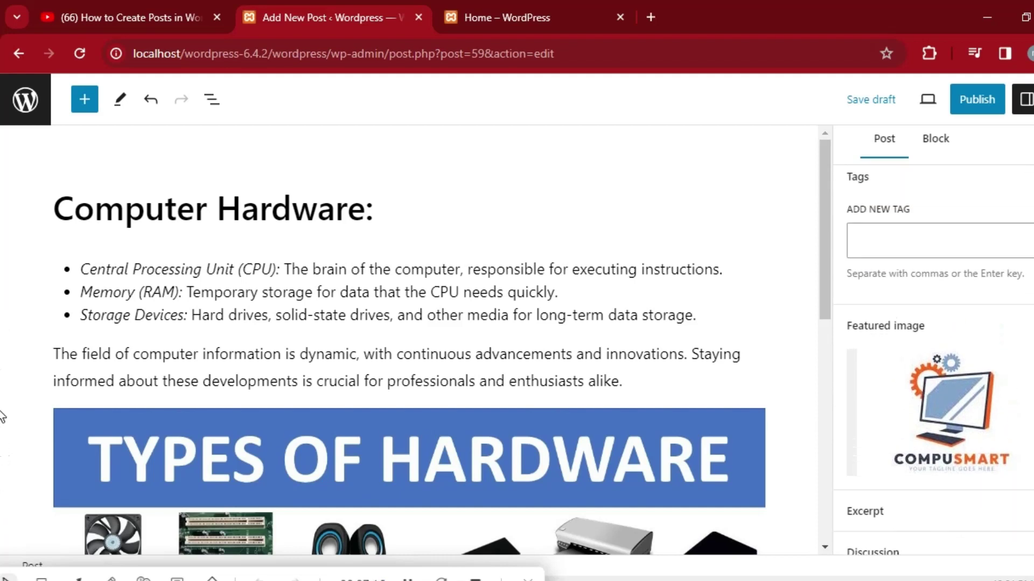
{"action": "scroll", "coordinate": [936, 350], "scroll_direction": "up", "scroll_amount": 8}
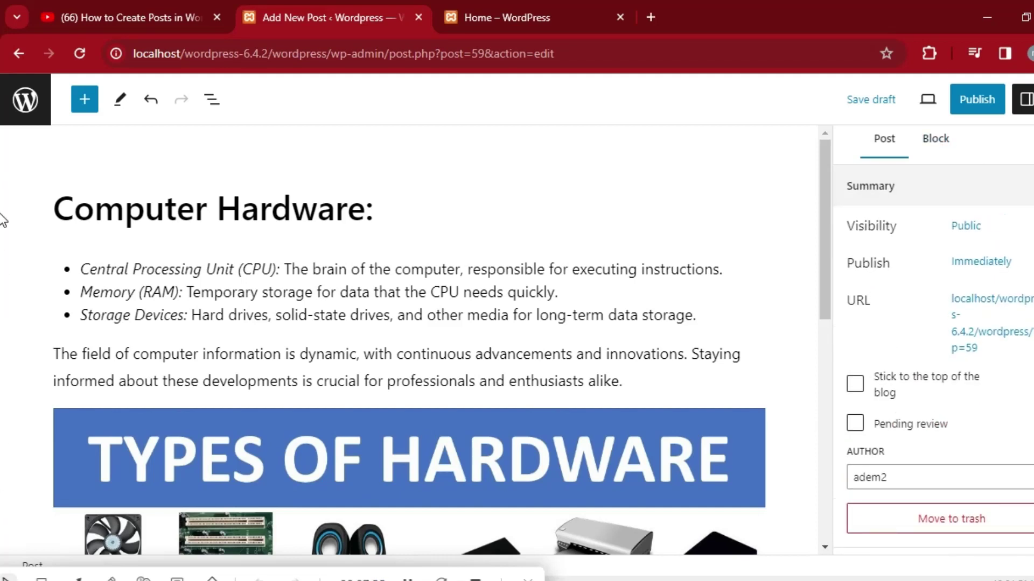
Reopen the post settings sidebar after checking the block, preview and options menus.
{"action": "left_click", "coordinate": [934, 144]}
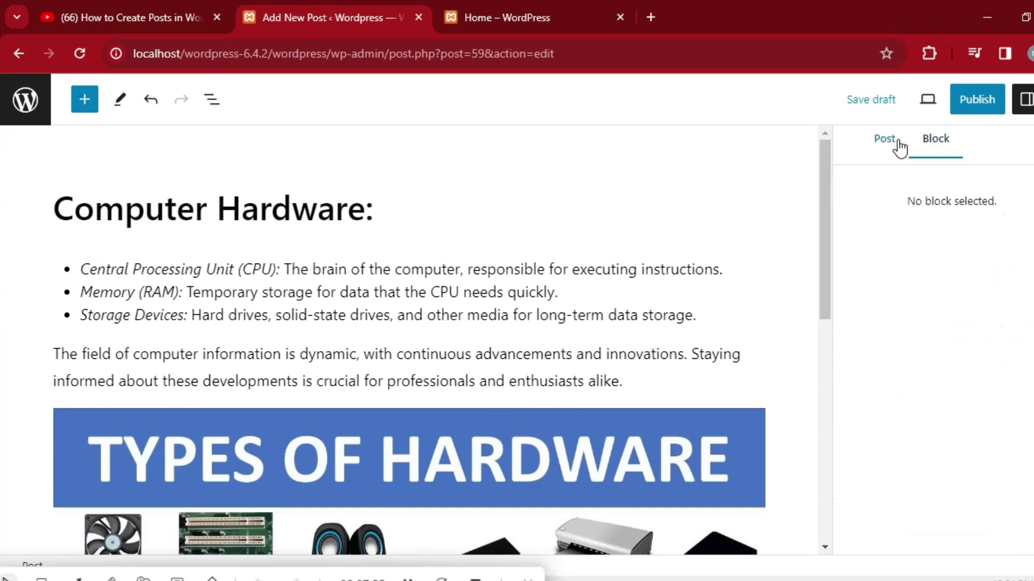
{"action": "left_click", "coordinate": [880, 138]}
{"action": "left_click", "coordinate": [1024, 99]}
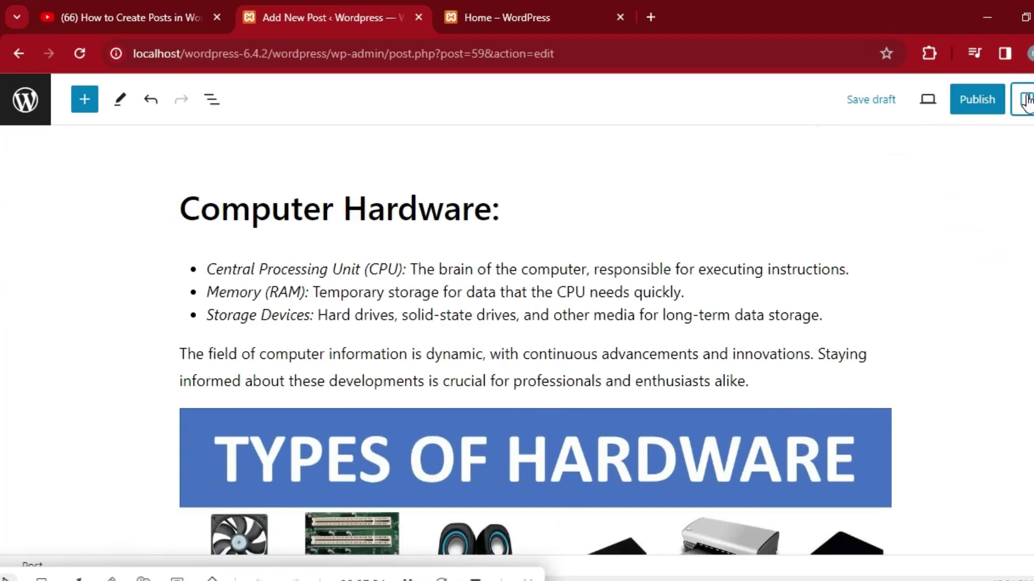
{"action": "left_click", "coordinate": [1026, 107]}
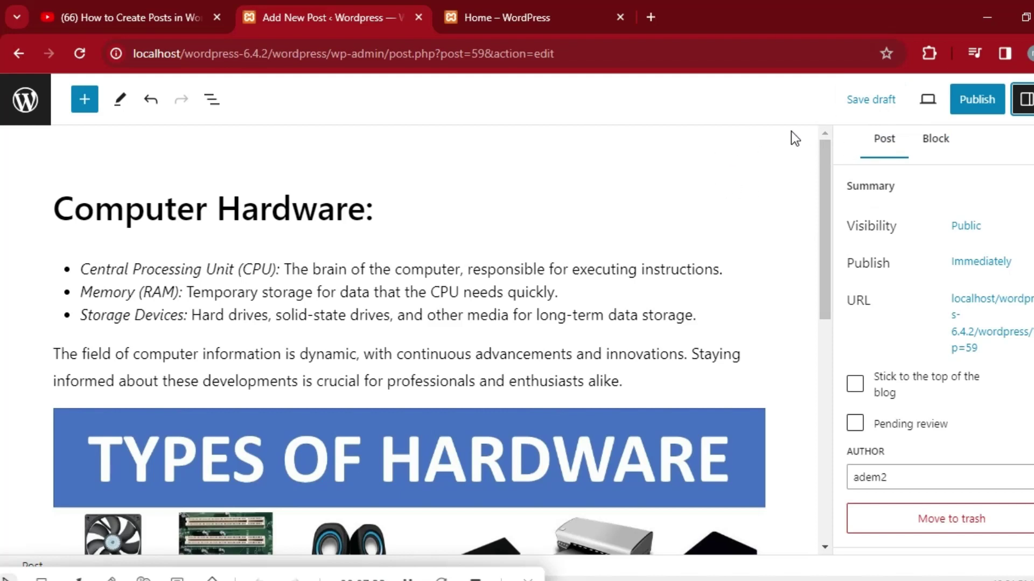
{"action": "left_click", "coordinate": [928, 105]}
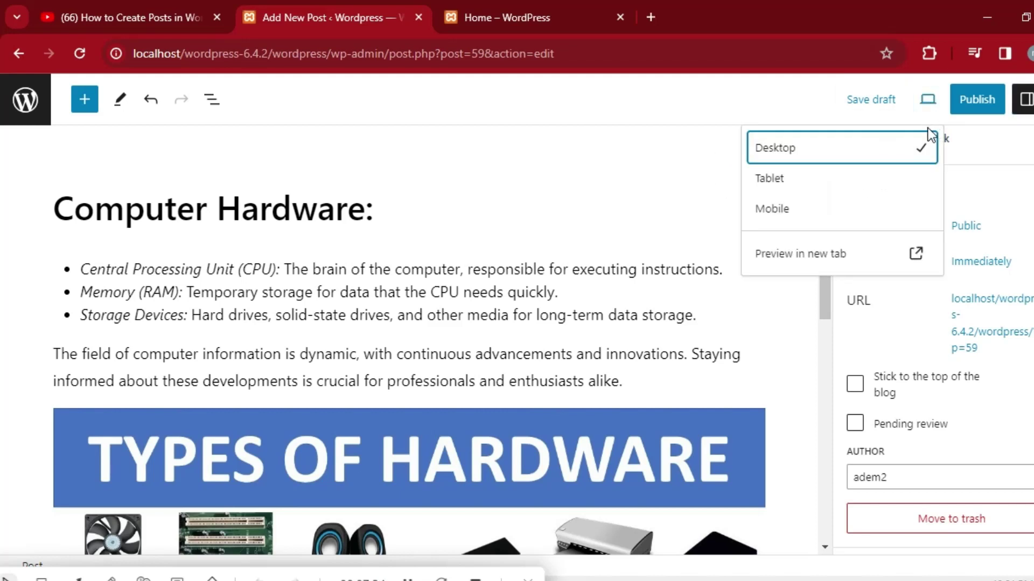
{"action": "left_click", "coordinate": [711, 165]}
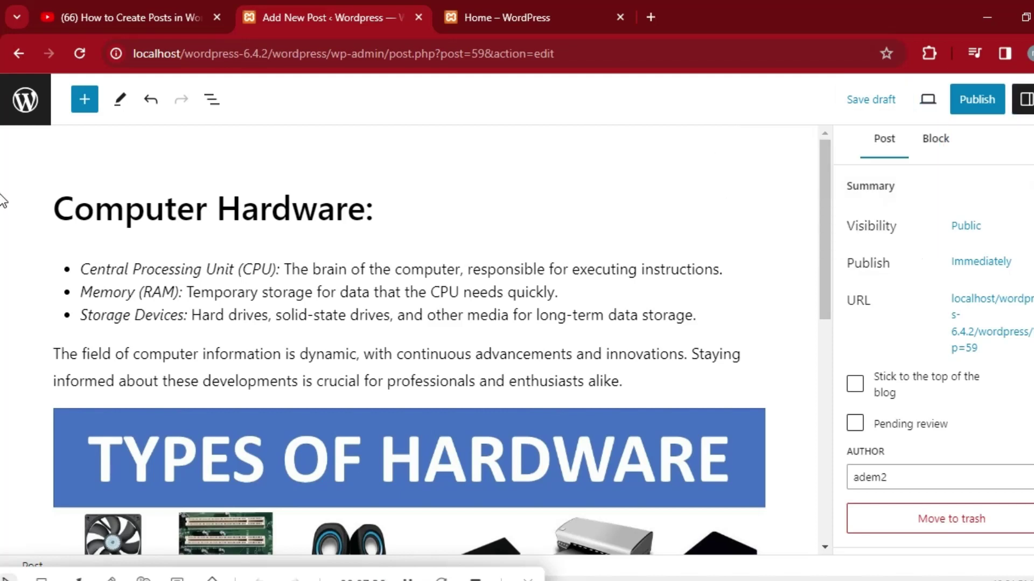
{"action": "left_click", "coordinate": [1031, 99]}
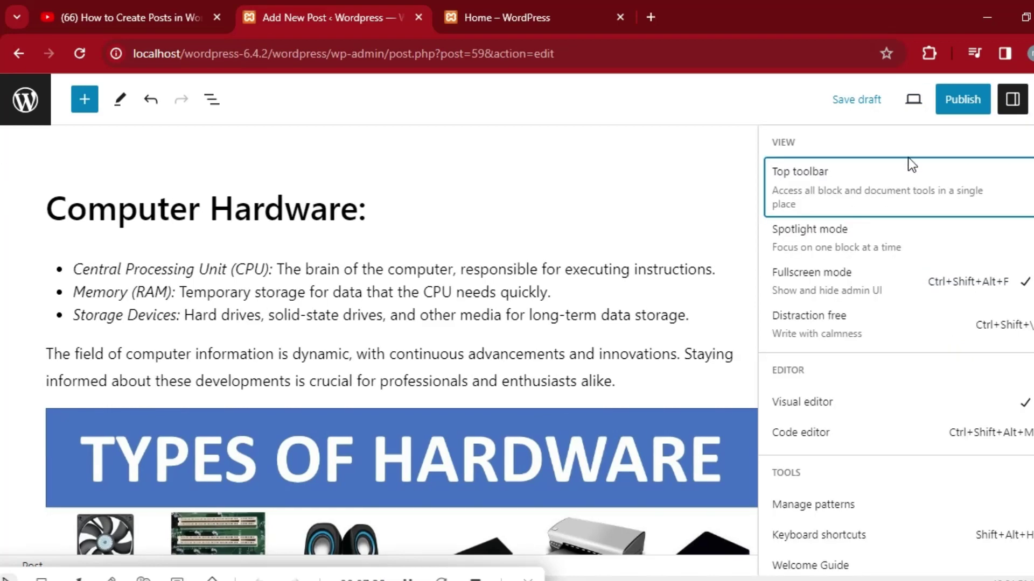
{"action": "left_click", "coordinate": [1011, 108]}
{"action": "left_click", "coordinate": [1025, 103]}
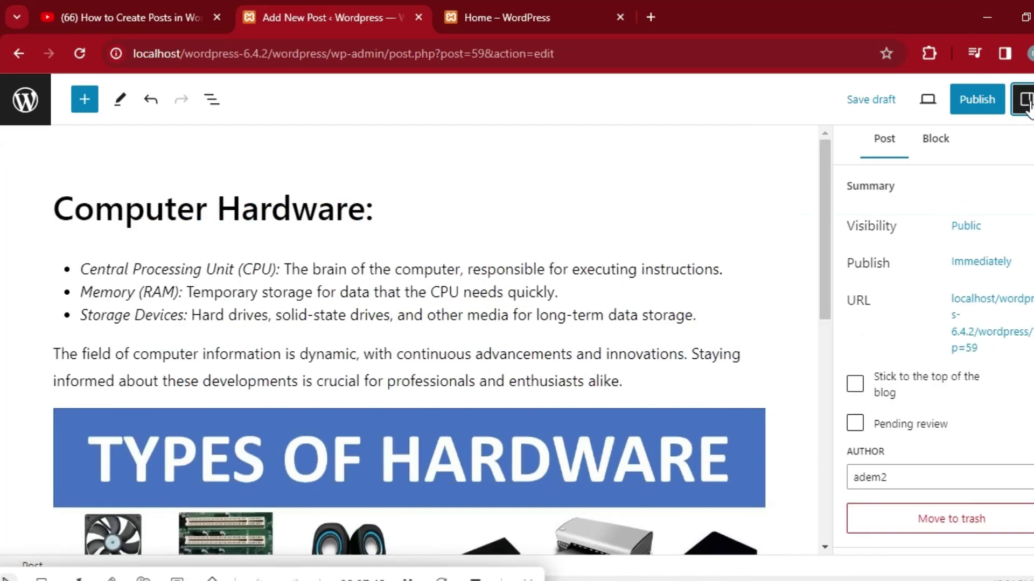
Expand the empty Excerpt section in post settings and click into its text box.
{"action": "scroll", "coordinate": [931, 350], "scroll_direction": "down", "scroll_amount": 2}
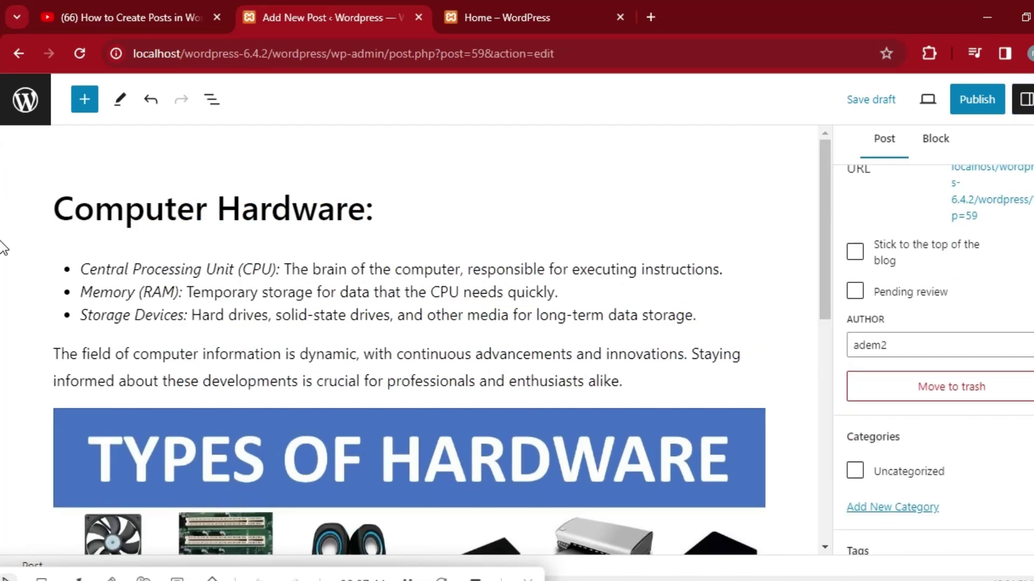
{"action": "scroll", "coordinate": [931, 350], "scroll_direction": "down", "scroll_amount": 6}
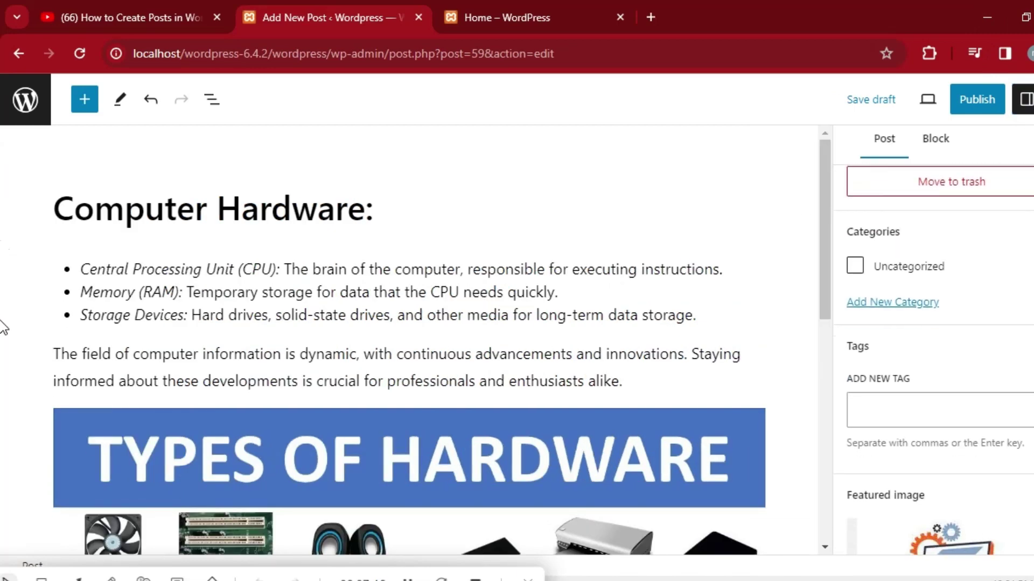
{"action": "scroll", "coordinate": [931, 350], "scroll_direction": "down", "scroll_amount": 2}
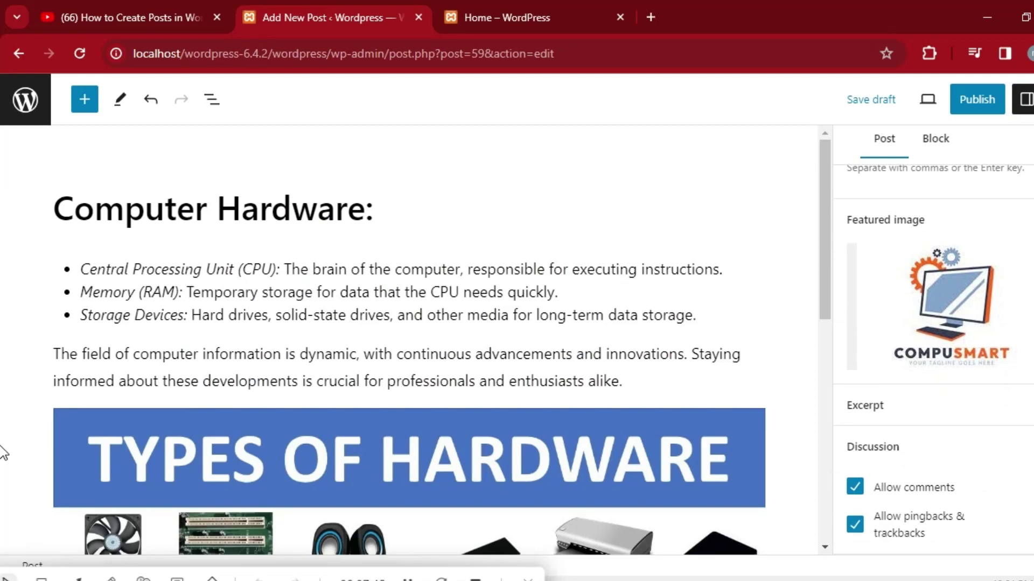
{"action": "left_click", "coordinate": [1016, 408]}
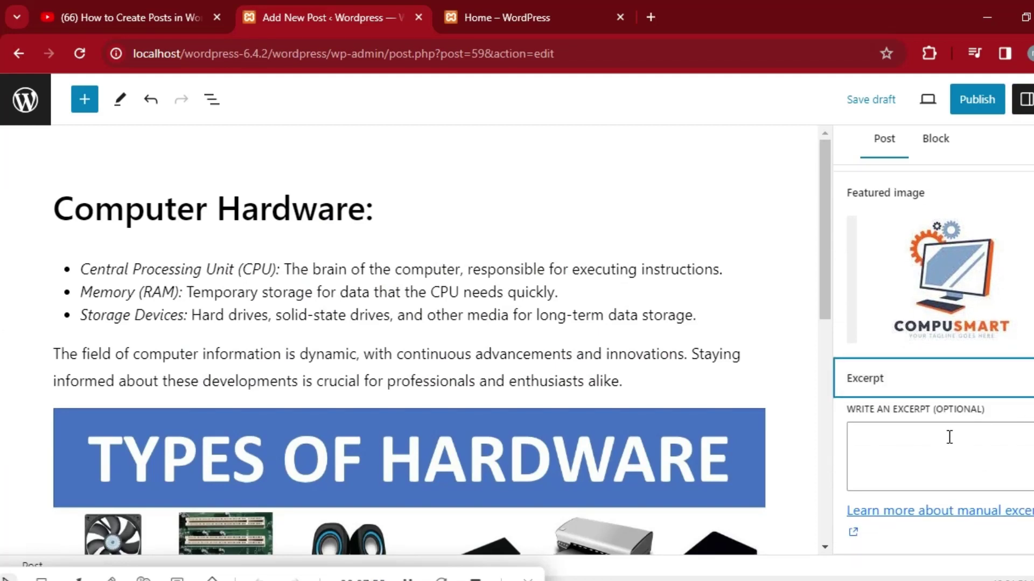
{"action": "left_click", "coordinate": [902, 440]}
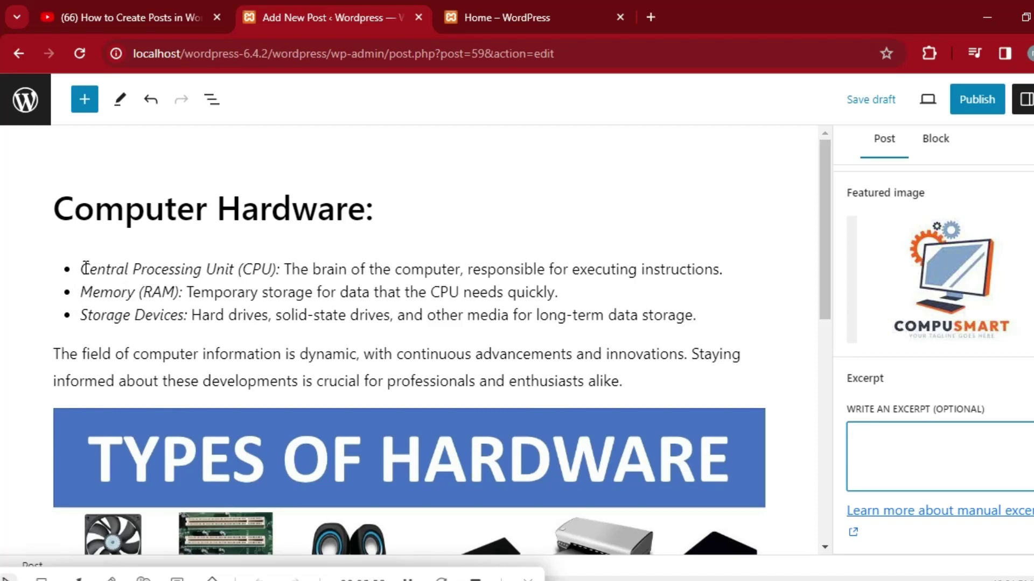
Copy the whole paragraph beginning 'The field of computer information' from the draft.
{"action": "left_click_drag", "start_coordinate": [85, 269], "coordinate": [282, 314]}
{"action": "left_click", "coordinate": [283, 315]}
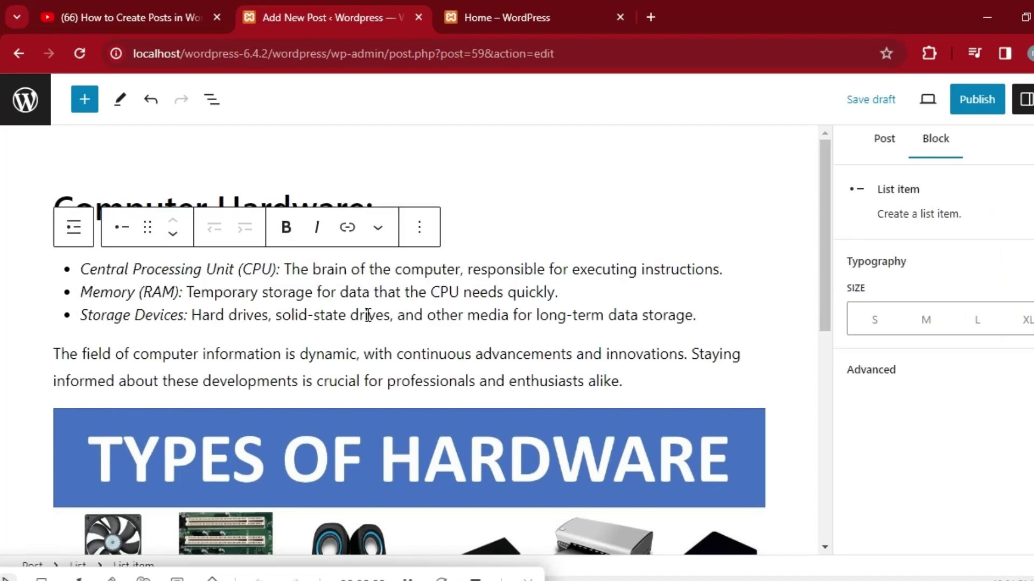
{"action": "left_click", "coordinate": [207, 269]}
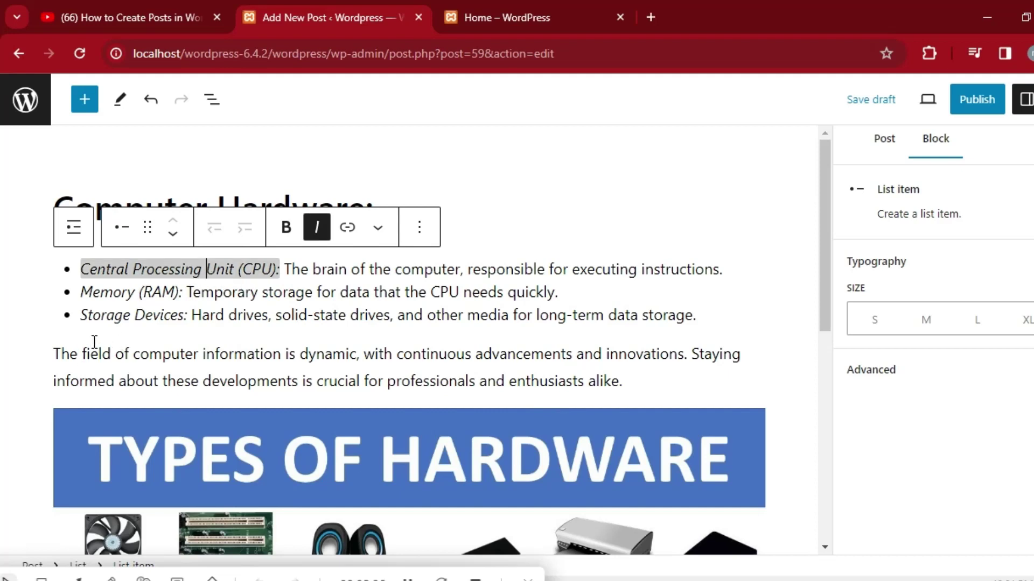
{"action": "left_click_drag", "start_coordinate": [57, 354], "coordinate": [623, 388]}
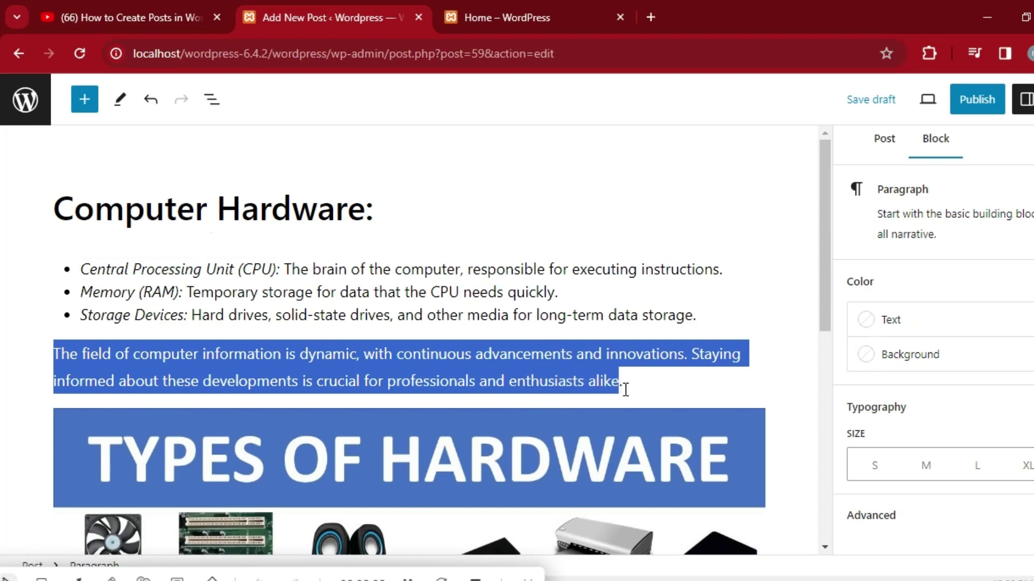
{"action": "right_click", "coordinate": [487, 373]}
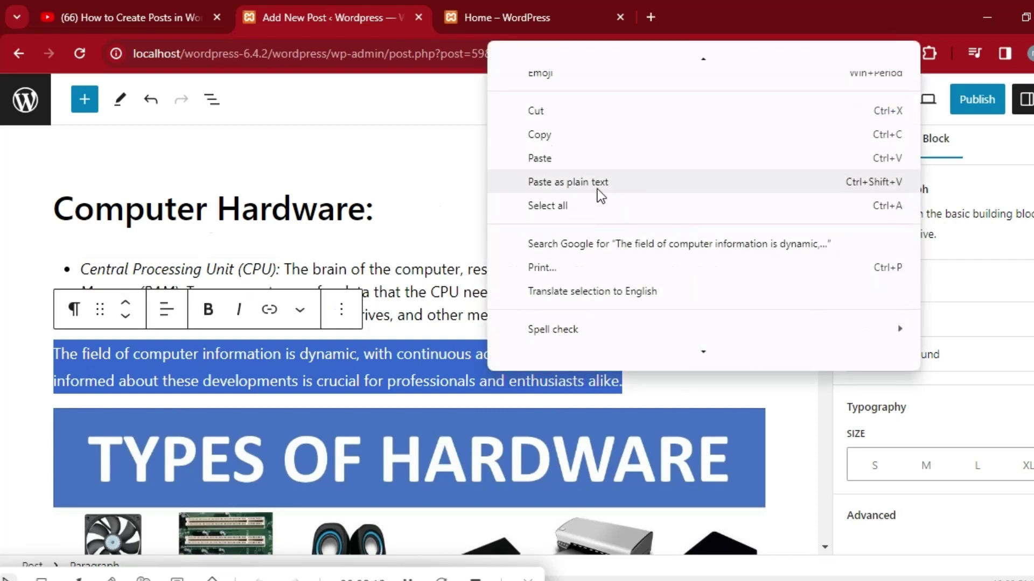
{"action": "left_click", "coordinate": [552, 135]}
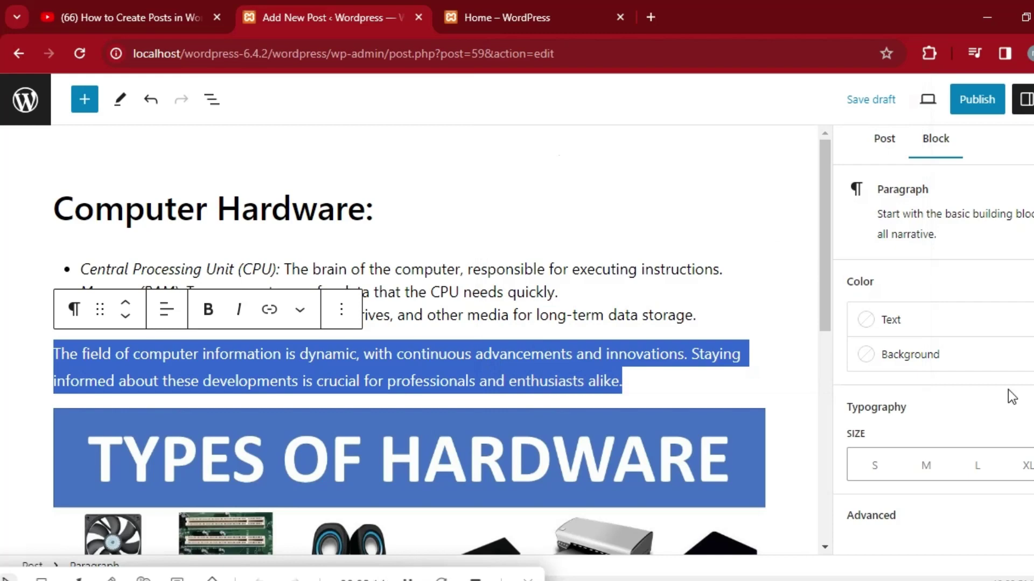
Show the Post settings sidebar and scroll down to its Excerpt section.
{"action": "left_click", "coordinate": [887, 147]}
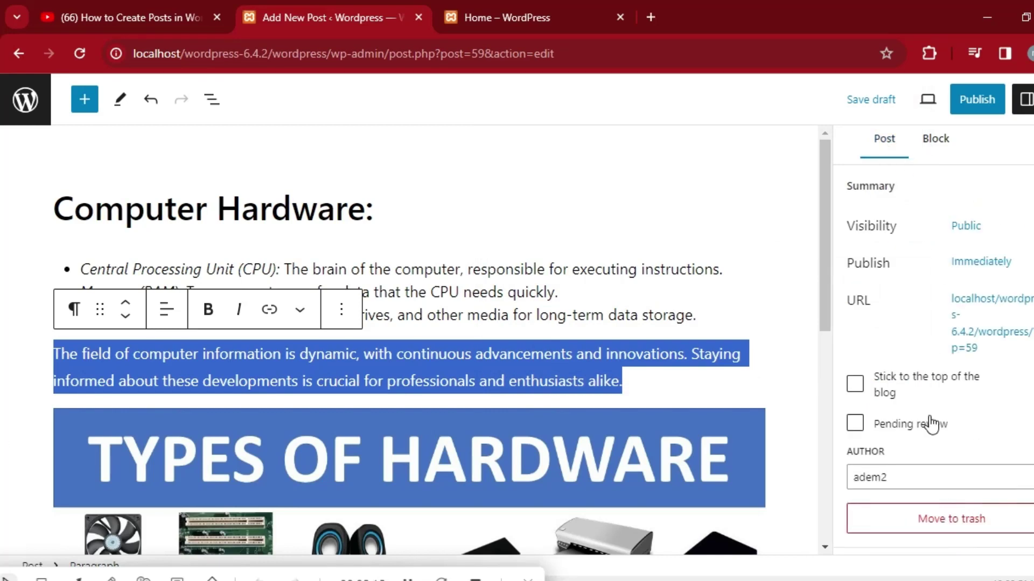
{"action": "scroll", "coordinate": [931, 344], "scroll_direction": "down", "scroll_amount": 5}
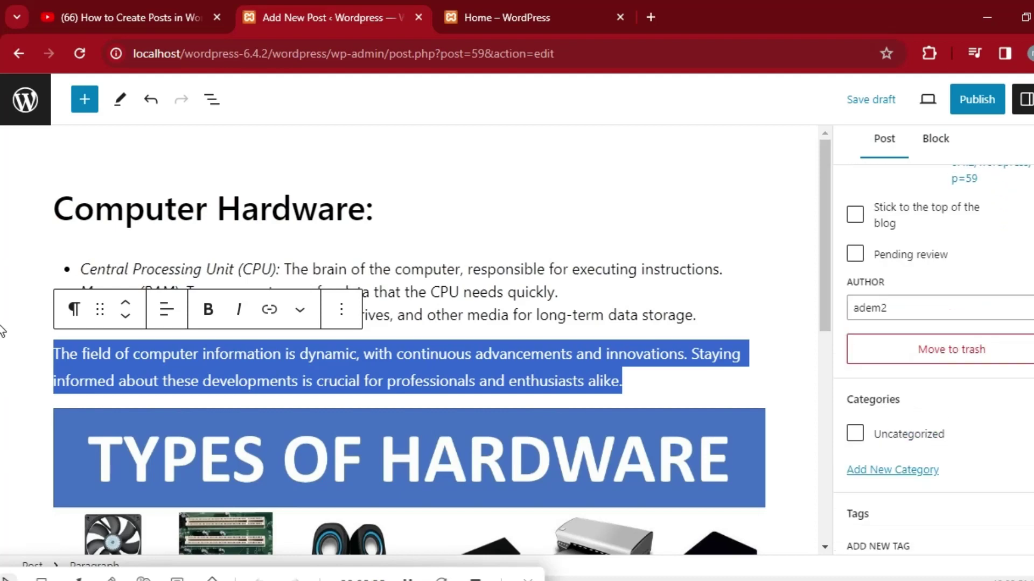
{"action": "scroll", "coordinate": [931, 345], "scroll_direction": "down", "scroll_amount": 2}
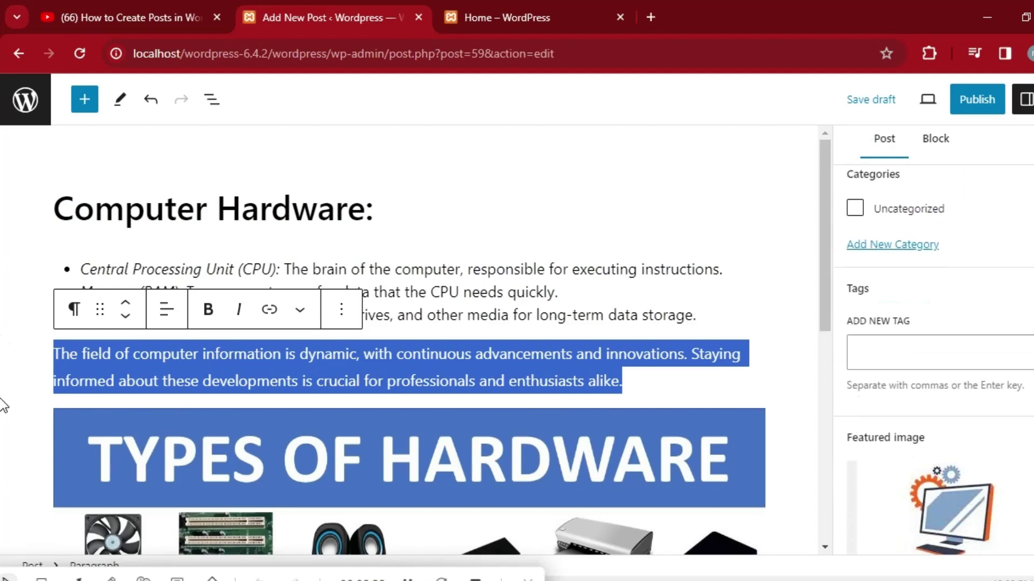
{"action": "scroll", "coordinate": [931, 345], "scroll_direction": "down", "scroll_amount": 4}
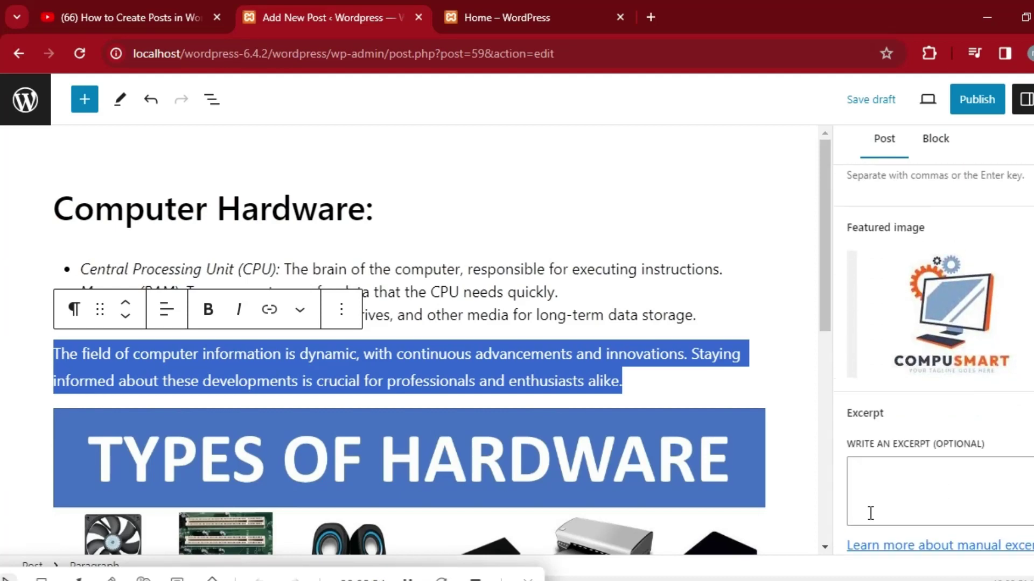
Paste the copied computer-information paragraph into the Excerpt box and scroll the sidebar back up.
{"action": "left_click", "coordinate": [885, 495]}
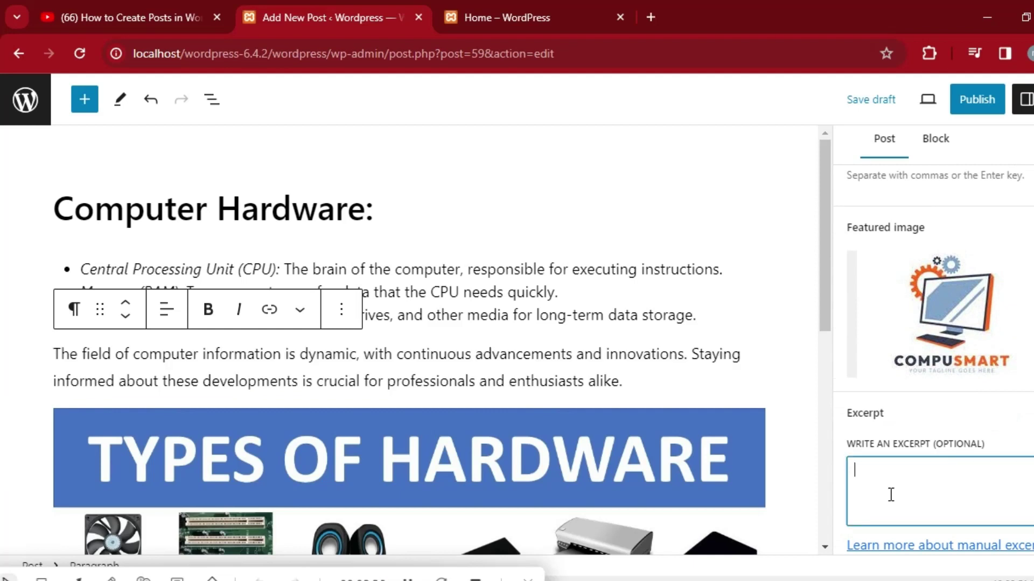
{"action": "right_click", "coordinate": [891, 494]}
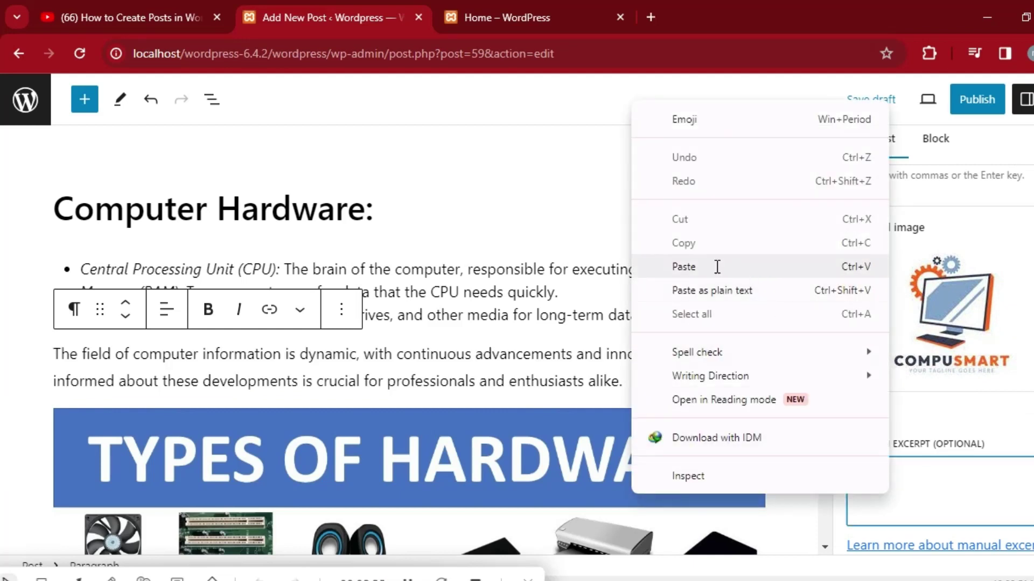
{"action": "left_click", "coordinate": [684, 267]}
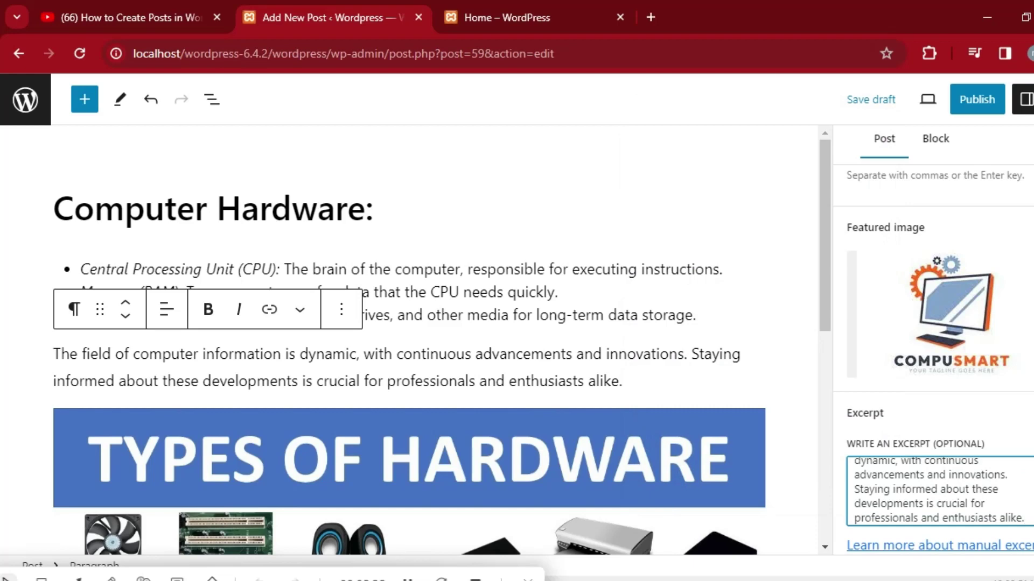
{"action": "scroll", "coordinate": [939, 491], "scroll_direction": "up", "scroll_amount": 2}
{"action": "scroll", "coordinate": [939, 377], "scroll_direction": "down", "scroll_amount": 3}
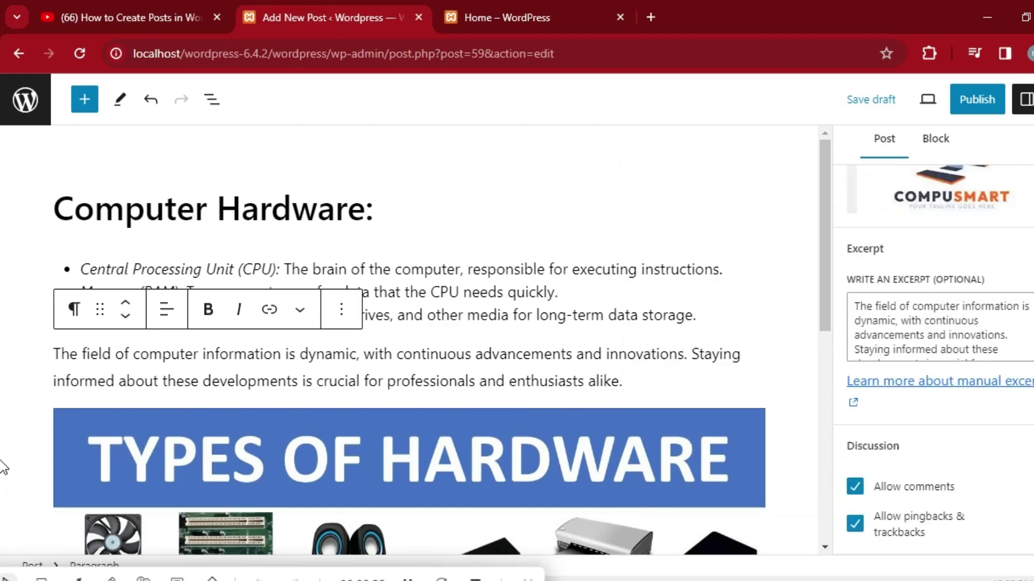
{"action": "scroll", "coordinate": [939, 350], "scroll_direction": "up", "scroll_amount": 10}
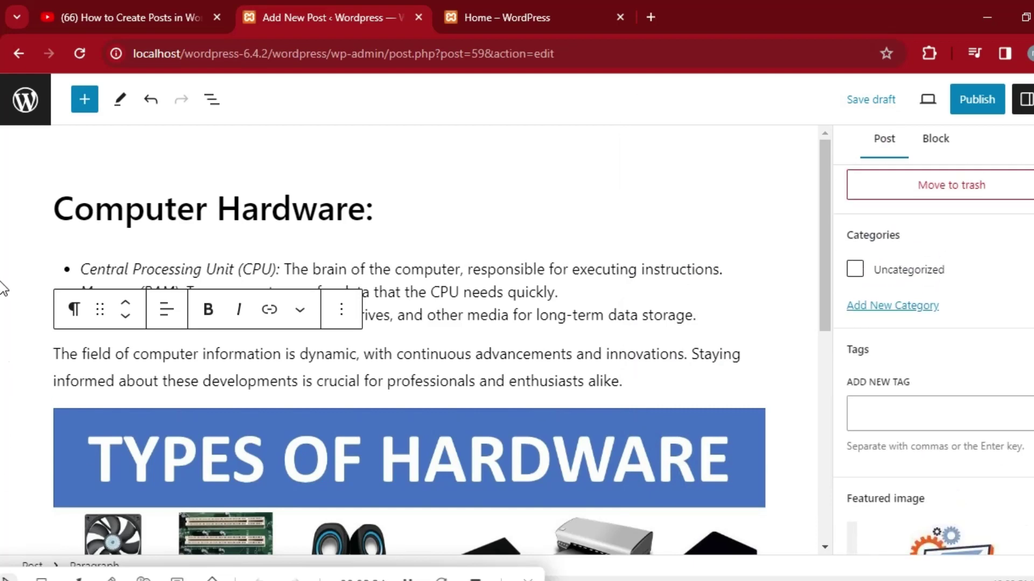
{"action": "scroll", "coordinate": [940, 269], "scroll_direction": "up", "scroll_amount": 3}
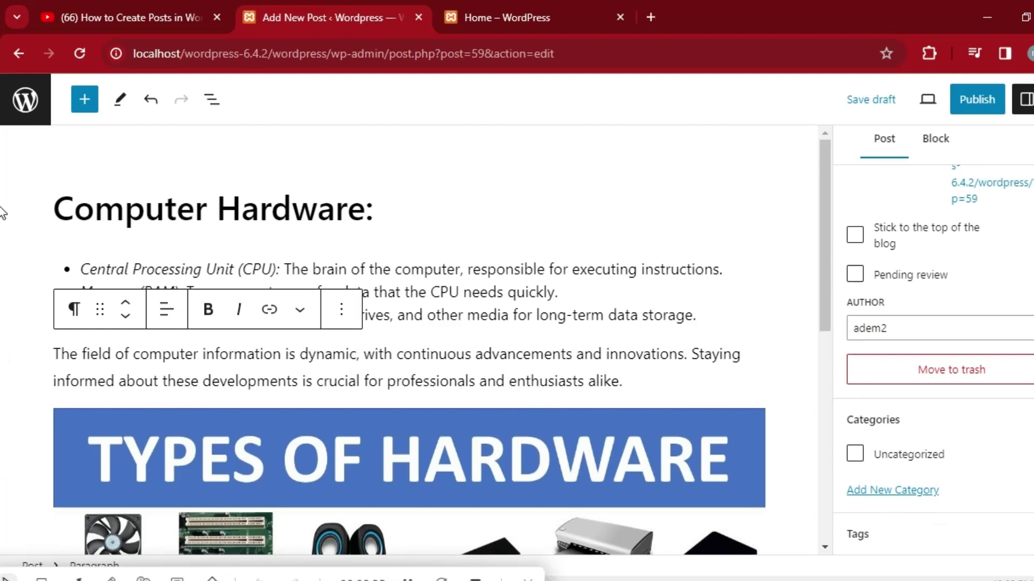
Publish the Computer Hardware post, confirming in the pre-publish panel.
{"action": "left_click", "coordinate": [980, 106]}
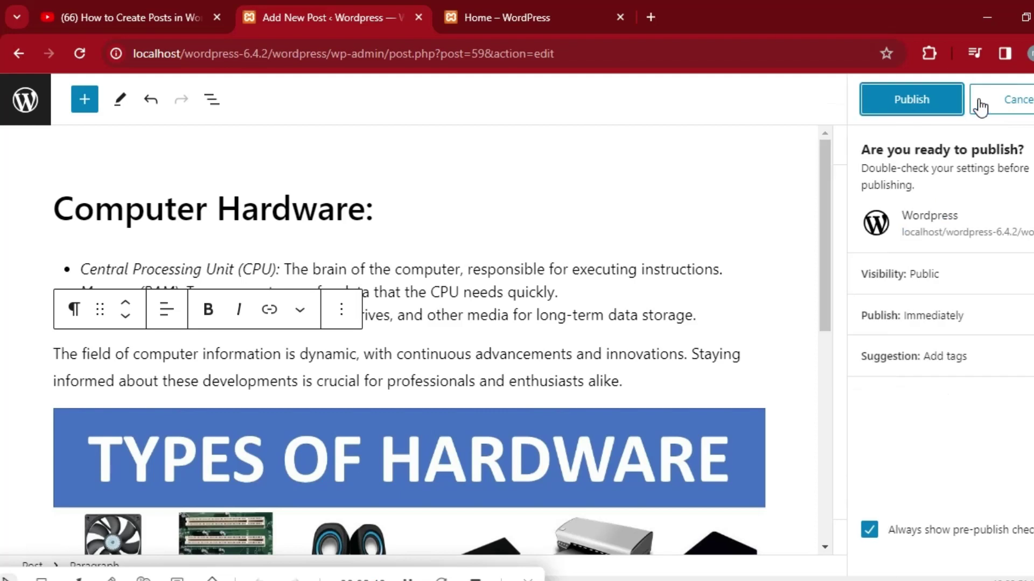
{"action": "left_click", "coordinate": [922, 100]}
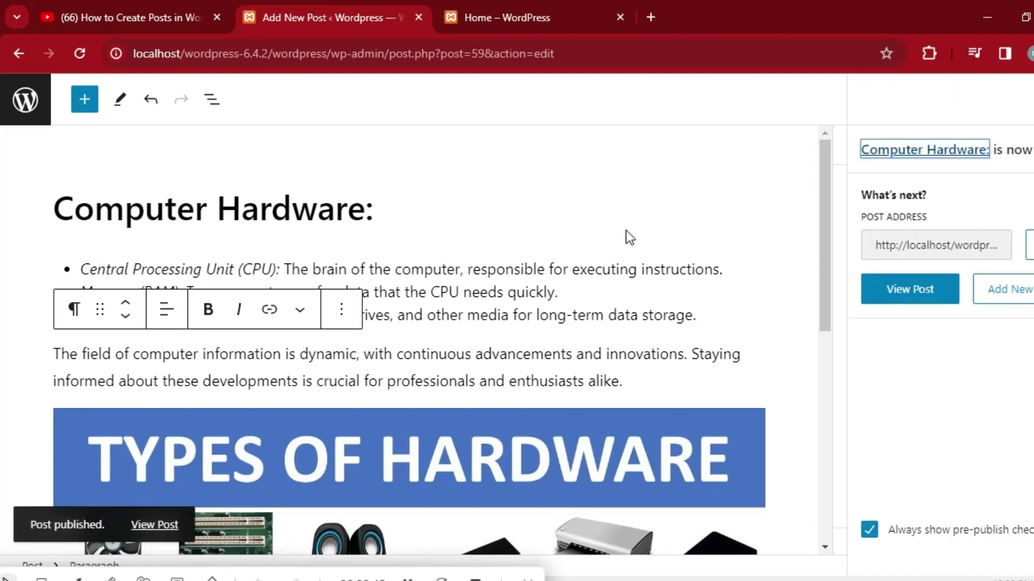
View the published post on the live site, scrolling down to the footer and back up.
{"action": "left_click", "coordinate": [914, 295]}
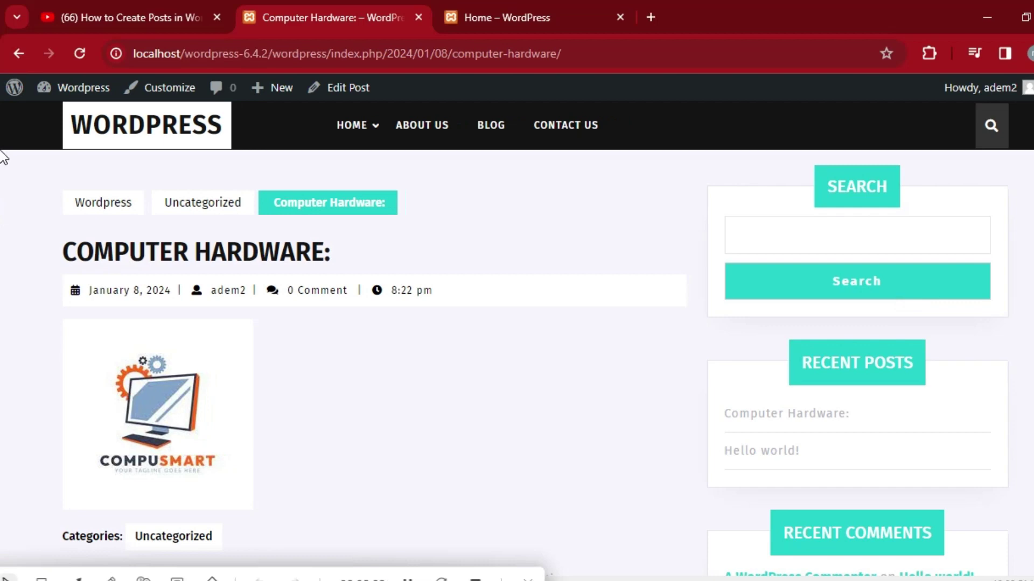
{"action": "scroll", "coordinate": [3, 177], "scroll_direction": "down", "scroll_amount": 3}
{"action": "scroll", "coordinate": [3, 194], "scroll_direction": "down", "scroll_amount": 15}
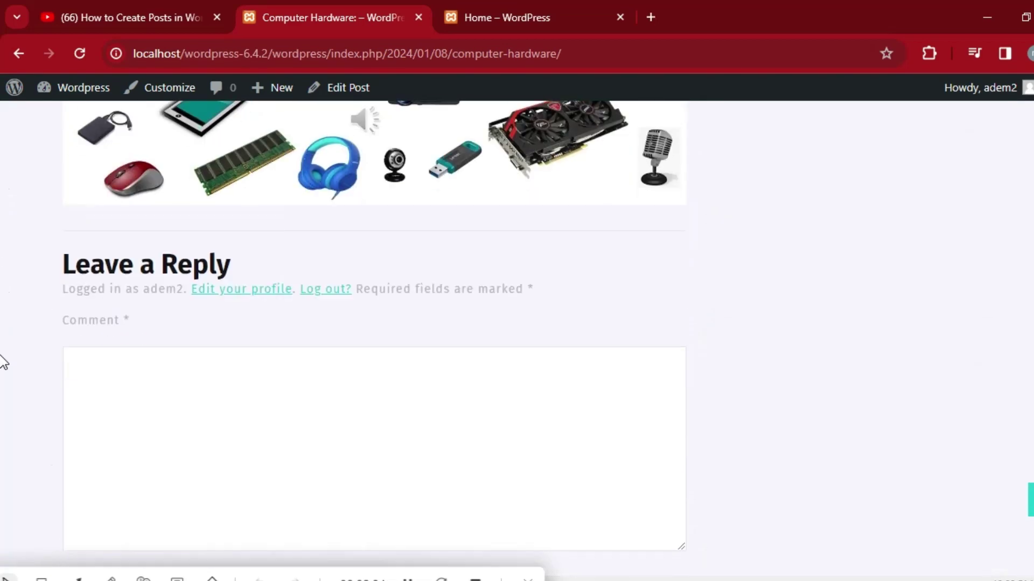
{"action": "scroll", "coordinate": [3, 420], "scroll_direction": "down", "scroll_amount": 7}
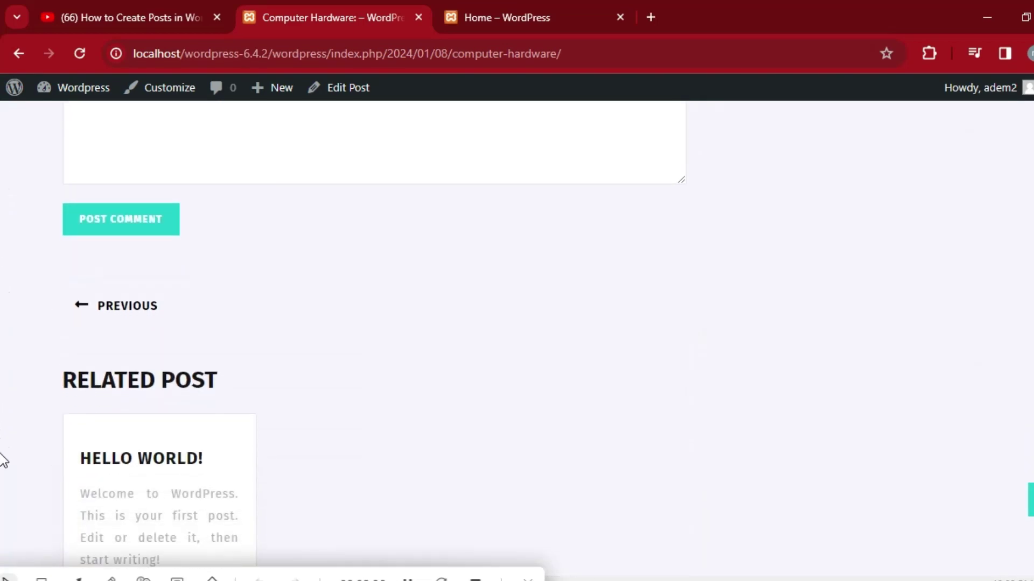
{"action": "scroll", "coordinate": [4, 481], "scroll_direction": "down", "scroll_amount": 3}
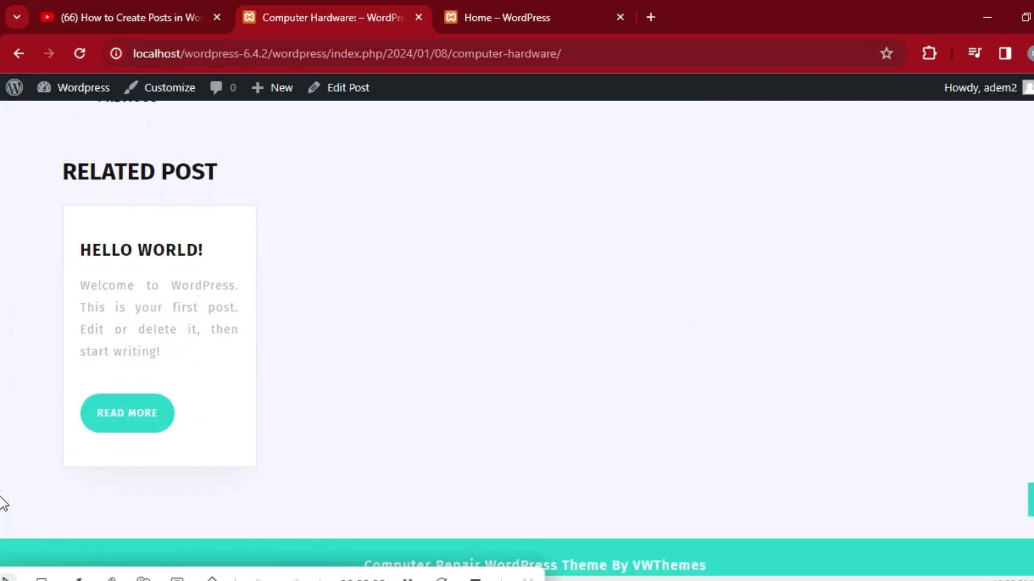
{"action": "scroll", "coordinate": [3, 457], "scroll_direction": "up", "scroll_amount": 15}
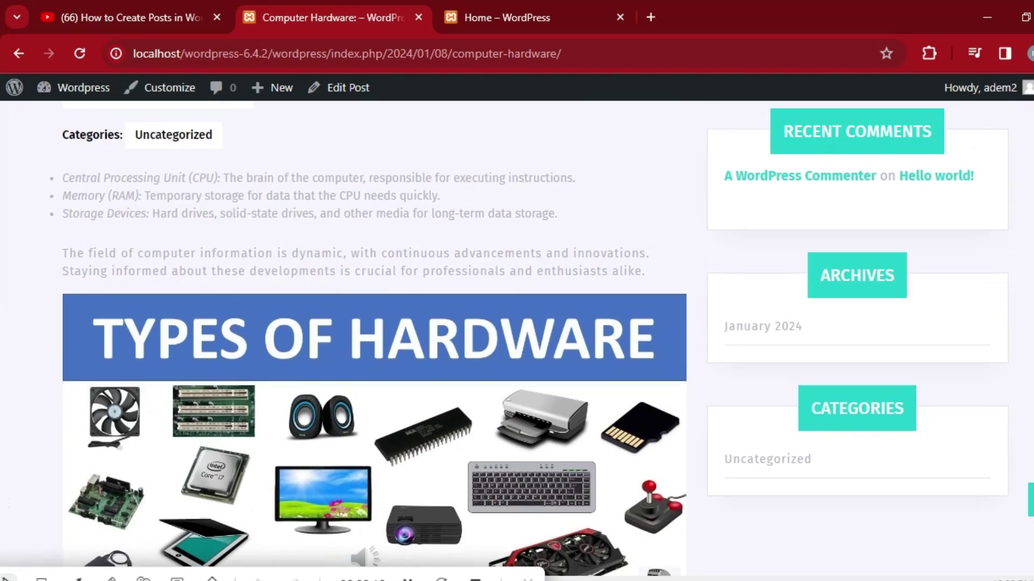
{"action": "scroll", "coordinate": [4, 151], "scroll_direction": "up", "scroll_amount": 5}
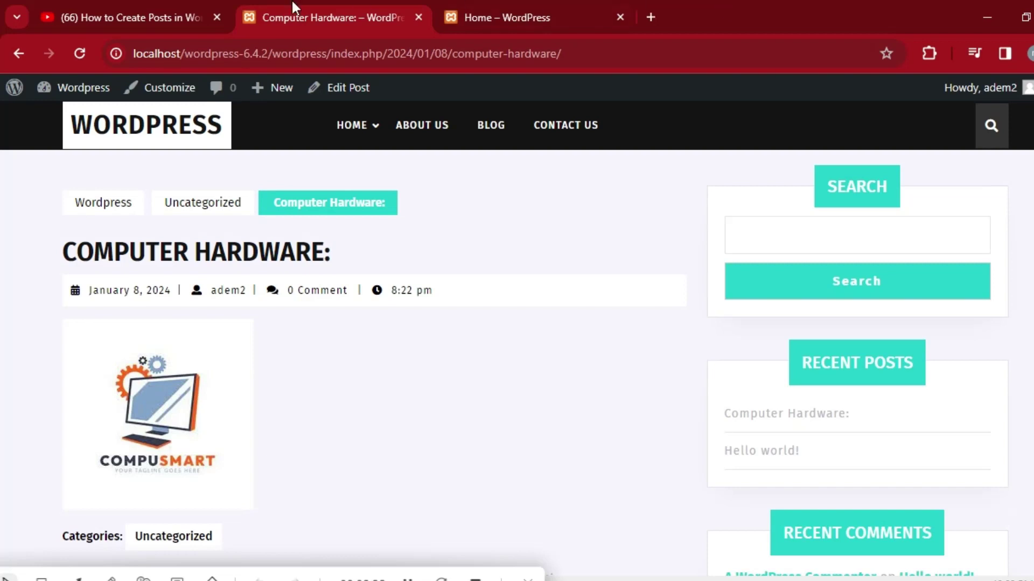
{"action": "mouse_move", "coordinate": [551, 5]}
{"action": "left_click", "coordinate": [549, 10]}
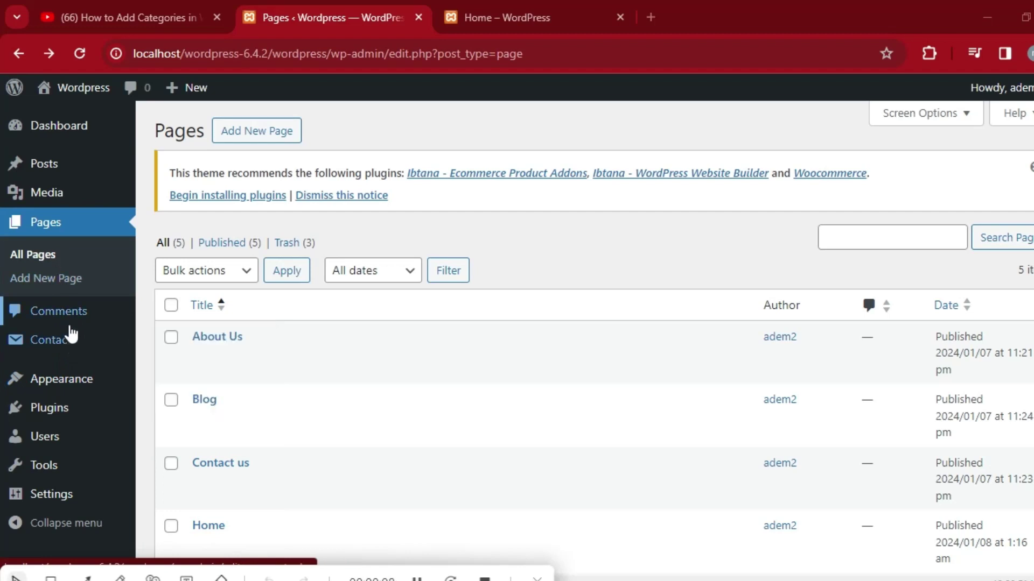
{"action": "mouse_move", "coordinate": [74, 386]}
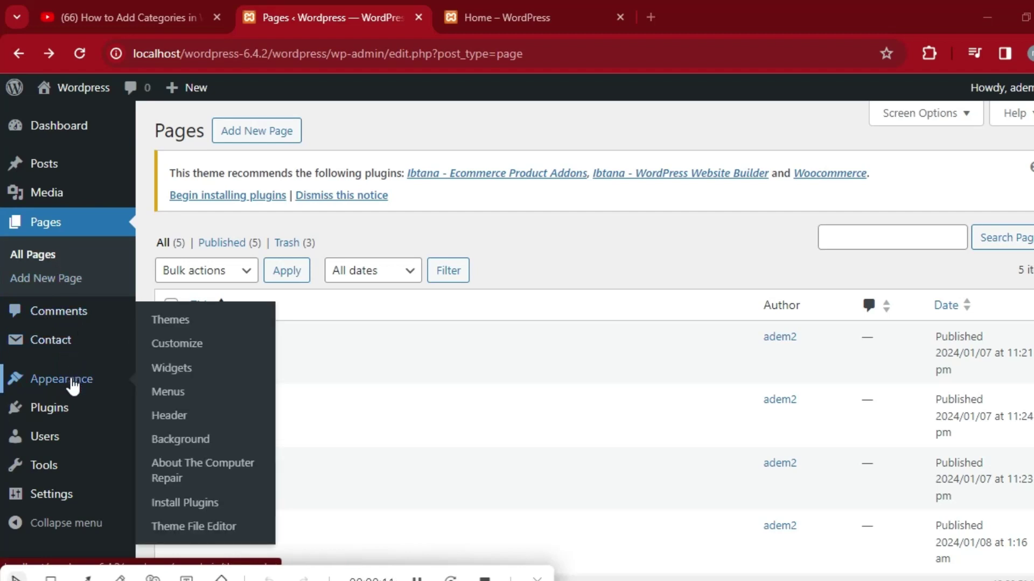
{"action": "mouse_move", "coordinate": [63, 416]}
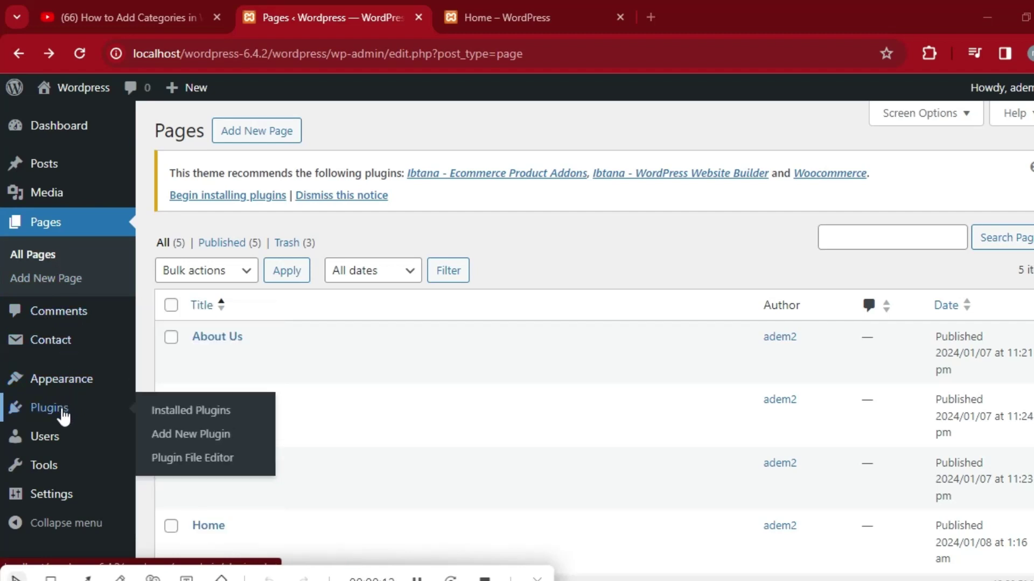
{"action": "mouse_move", "coordinate": [56, 475]}
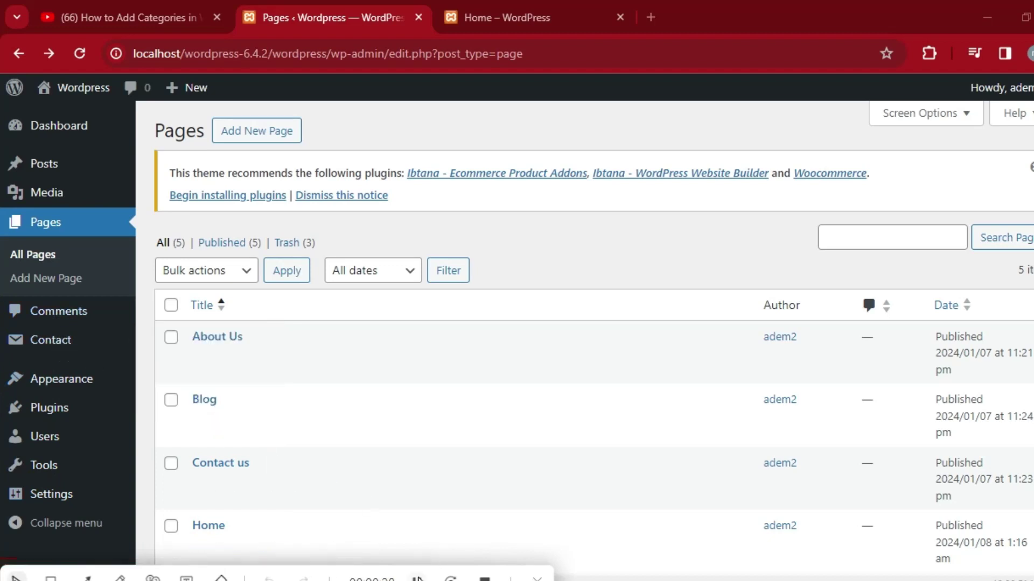
{"action": "mouse_move", "coordinate": [71, 166]}
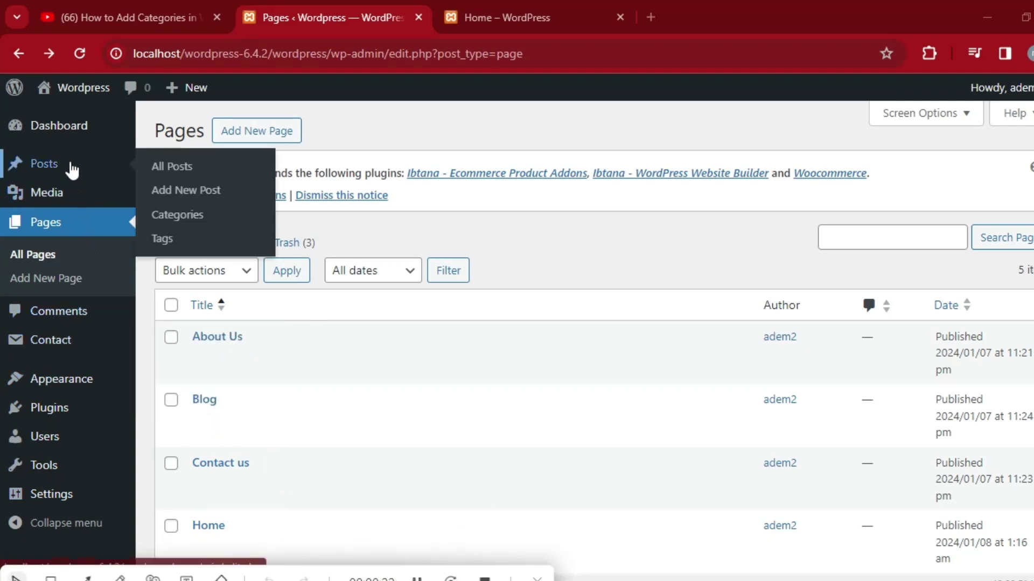
From Posts > Categories, add a new category named 'Computer Course'.
{"action": "left_click", "coordinate": [175, 220]}
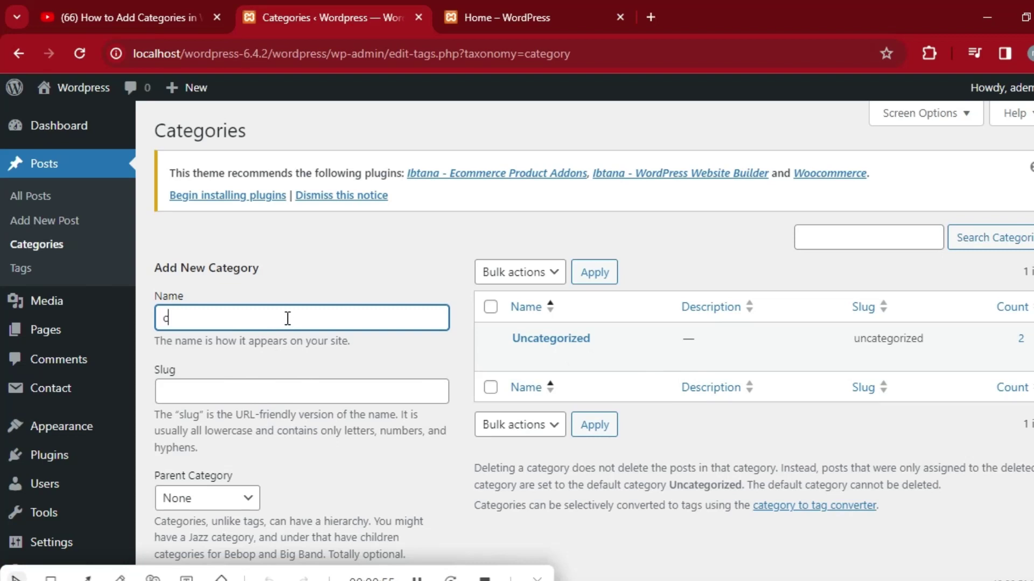
{"action": "type", "text": "OM"}
{"action": "key", "text": "BackSpace"}
{"action": "key", "text": "BackSpace"}
{"action": "key", "text": "BackSpace"}
{"action": "type", "text": "Computer Co"}
{"action": "type", "text": "uter Cou"}
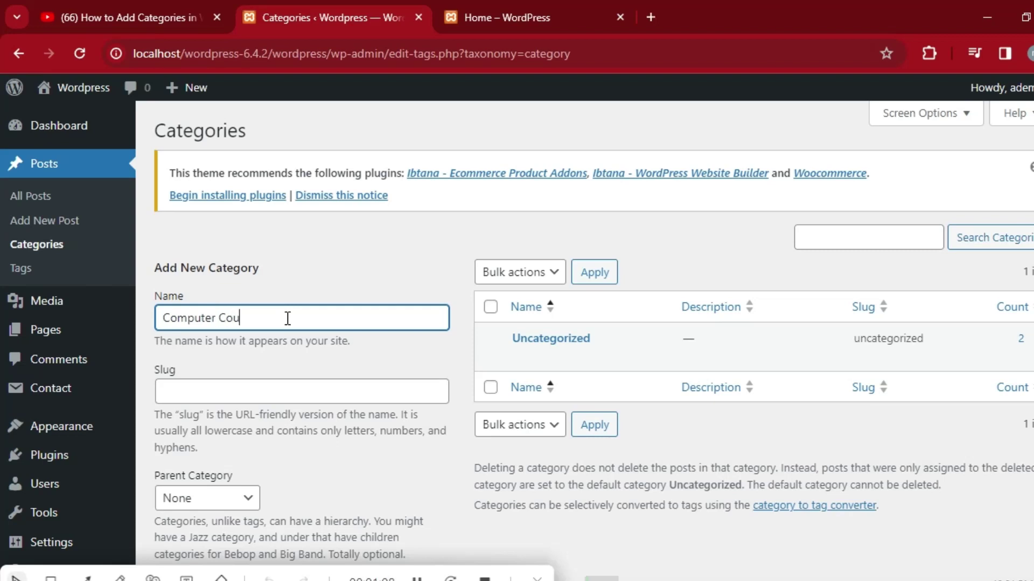
{"action": "type", "text": "rse"}
{"action": "left_click", "coordinate": [227, 391]}
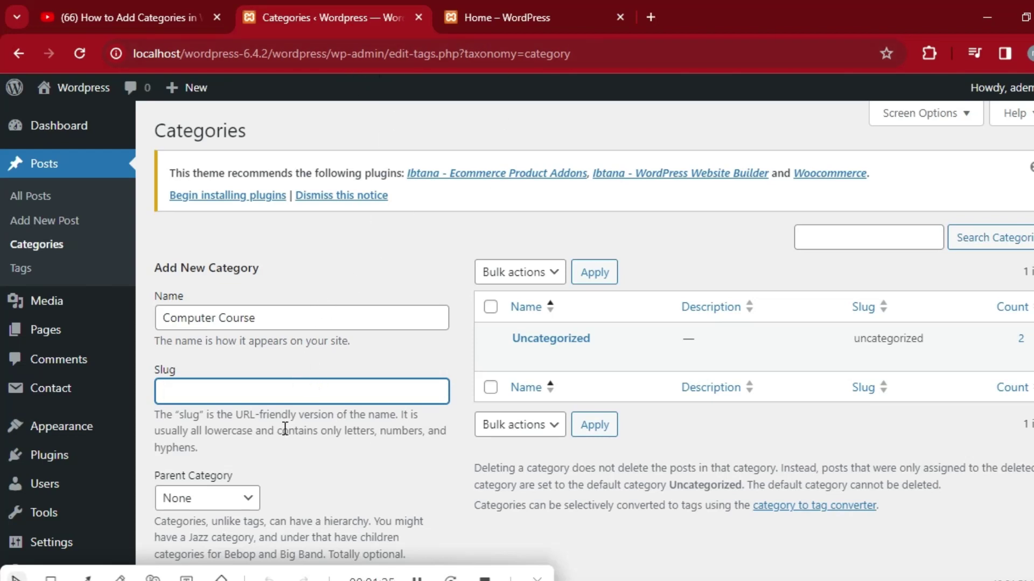
{"action": "scroll", "coordinate": [2, 269], "scroll_direction": "down", "scroll_amount": 1}
{"action": "scroll", "coordinate": [1, 272], "scroll_direction": "down", "scroll_amount": 4}
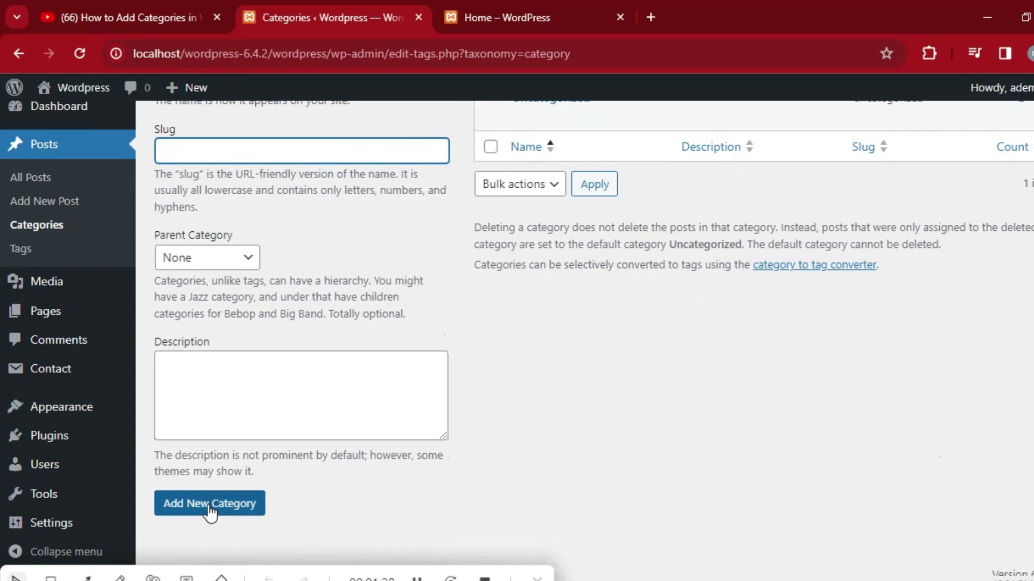
{"action": "left_click", "coordinate": [215, 508]}
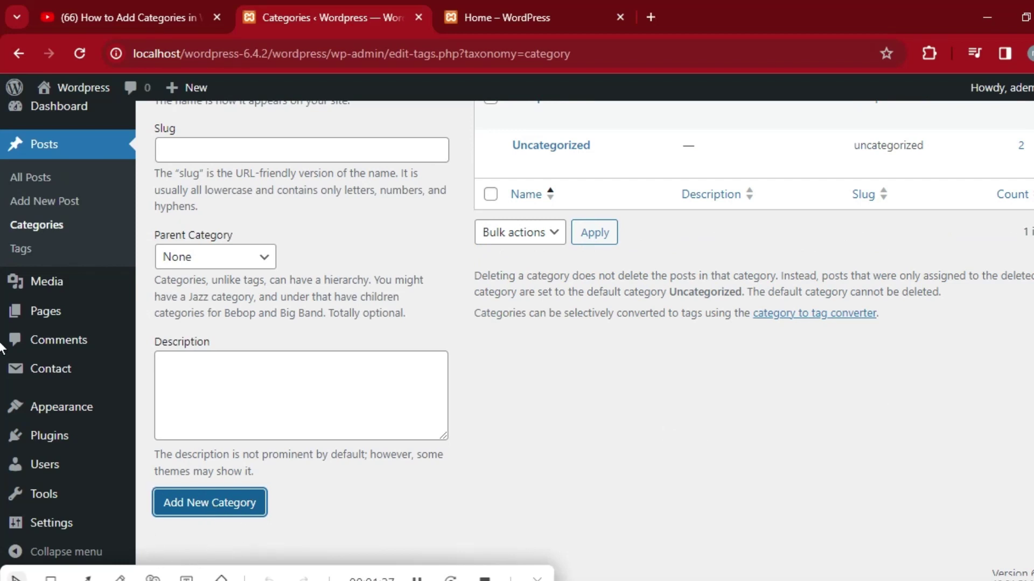
Add a second category named 'Compter Shortcutkeys'.
{"action": "scroll", "coordinate": [2, 344], "scroll_direction": "up", "scroll_amount": 2}
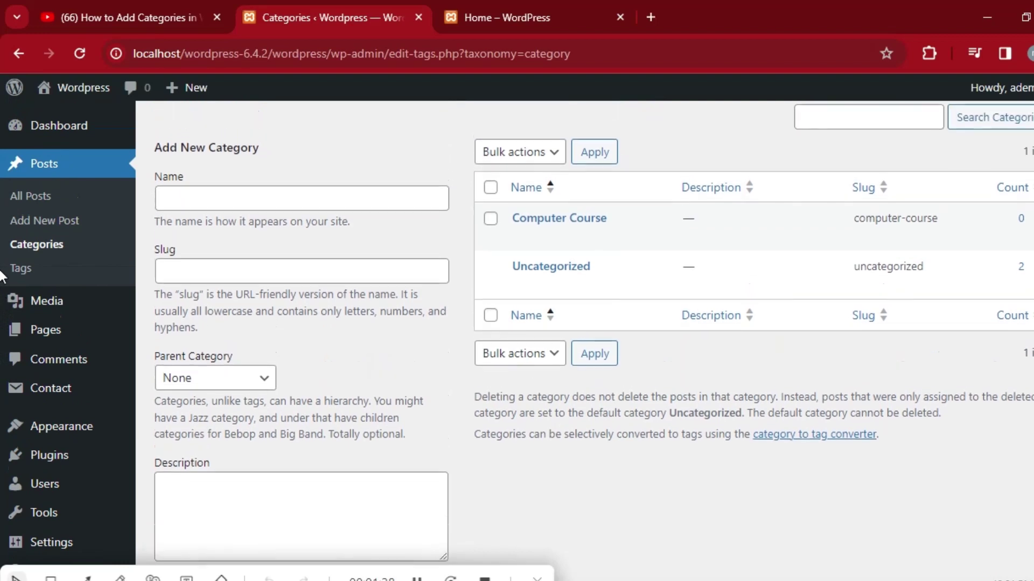
{"action": "mouse_move", "coordinate": [519, 239]}
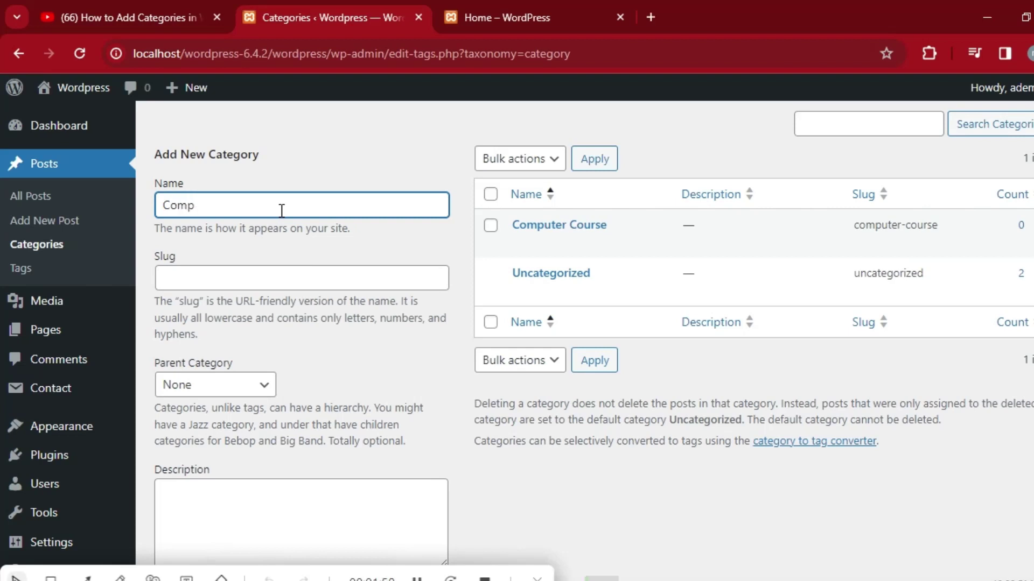
{"action": "type", "text": "r Shortcutkeys"}
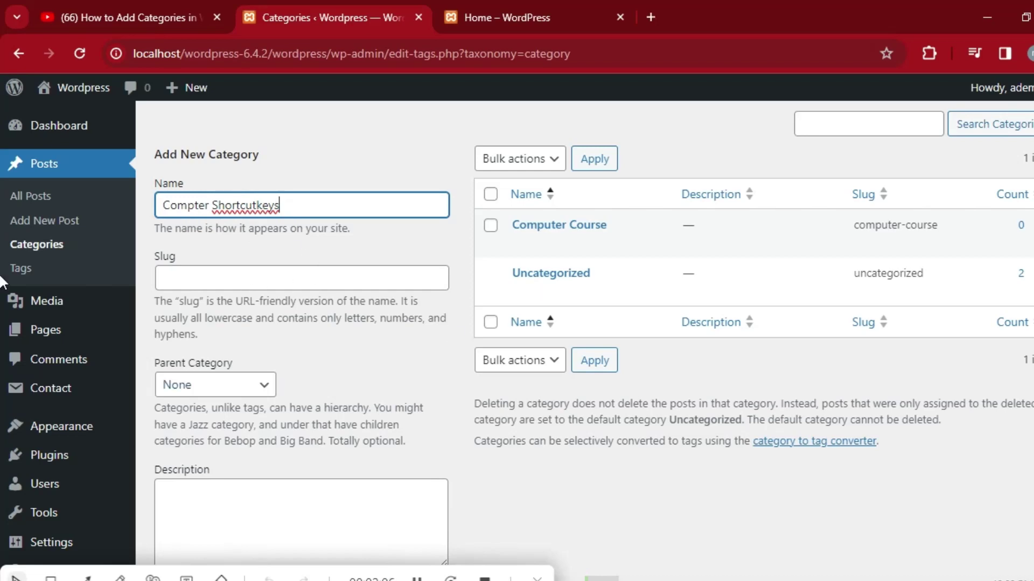
{"action": "scroll", "coordinate": [2, 371], "scroll_direction": "down", "scroll_amount": 3}
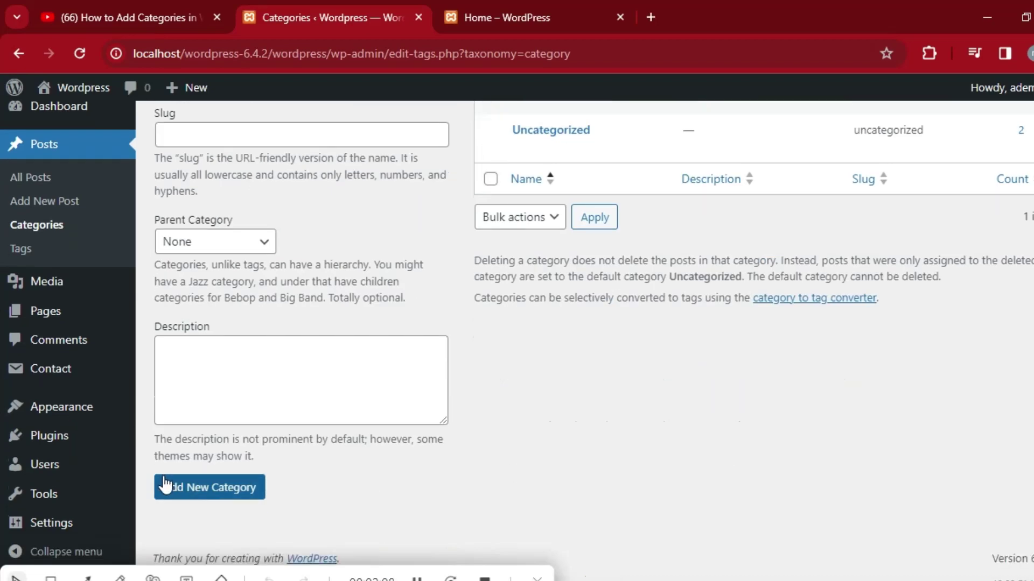
{"action": "left_click", "coordinate": [185, 488]}
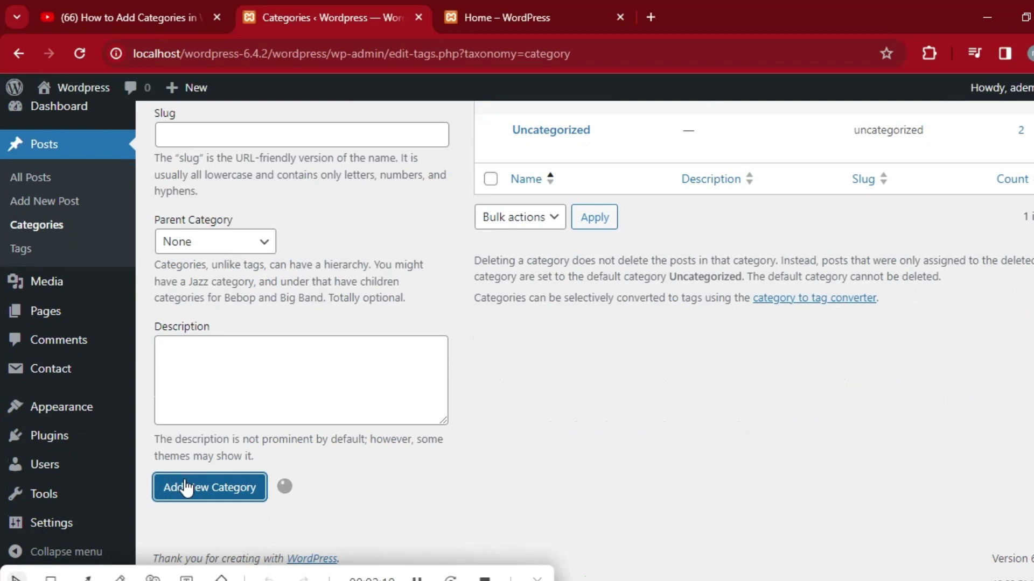
{"action": "scroll", "coordinate": [3, 229], "scroll_direction": "up", "scroll_amount": 3}
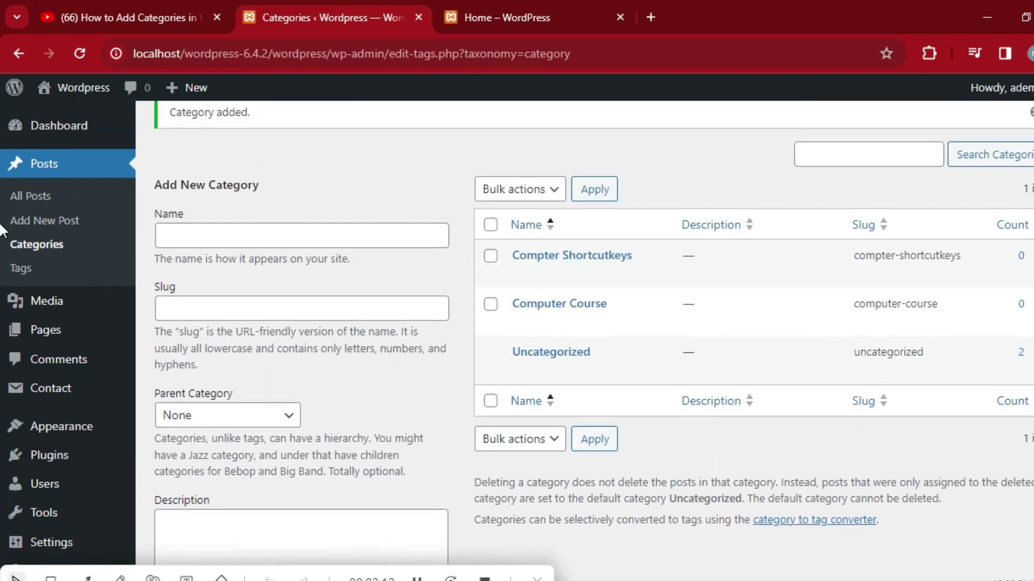
{"action": "scroll", "coordinate": [1, 226], "scroll_direction": "up", "scroll_amount": 1}
{"action": "left_click", "coordinate": [284, 298]}
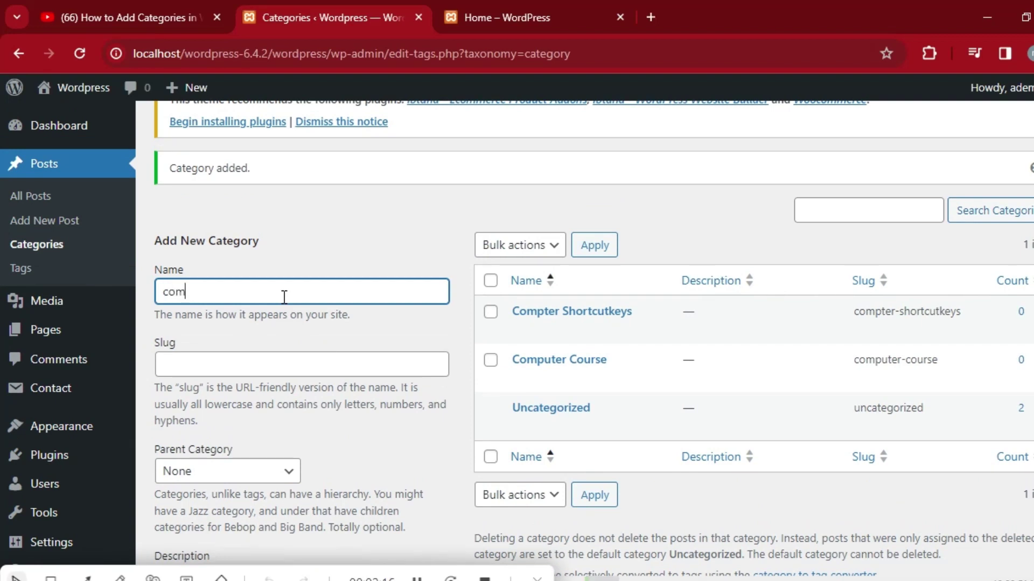
Add a third category named 'computer information' with slug computer-information.
{"action": "type", "text": "computer"}
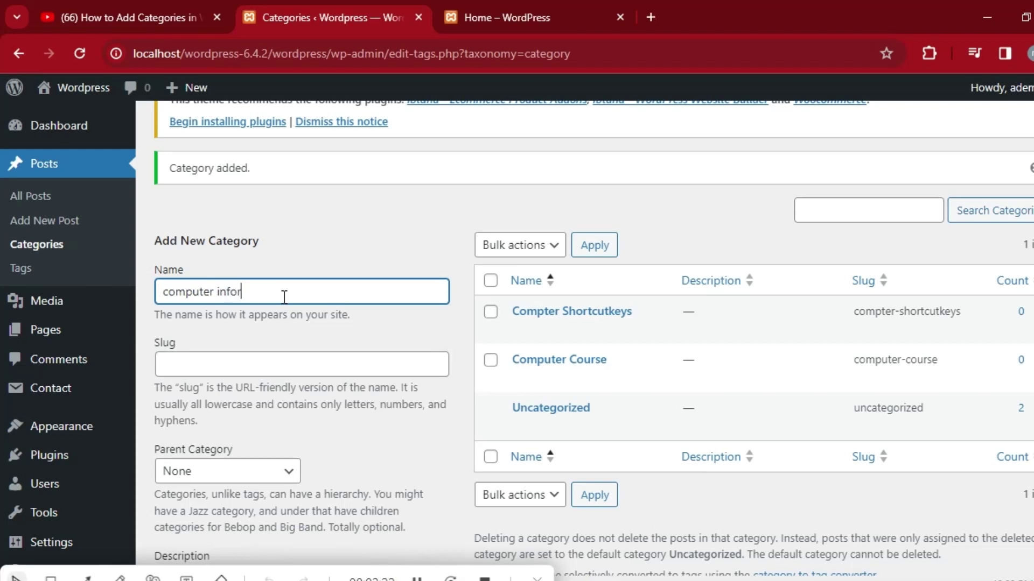
{"action": "type", "text": "information"}
{"action": "scroll", "coordinate": [2, 277], "scroll_direction": "down", "scroll_amount": 1}
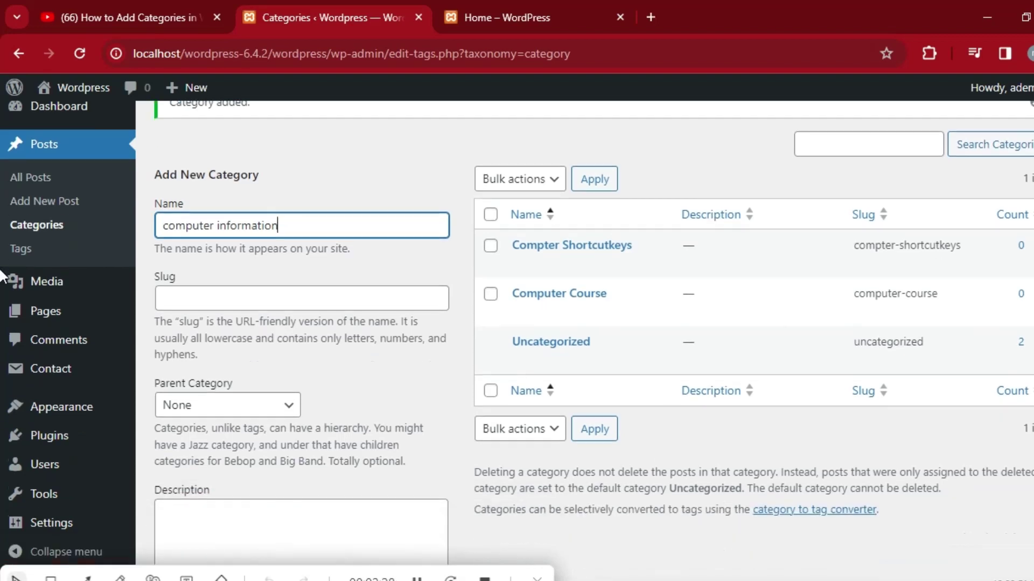
{"action": "scroll", "coordinate": [2, 277], "scroll_direction": "down", "scroll_amount": 3}
{"action": "left_click", "coordinate": [212, 487]}
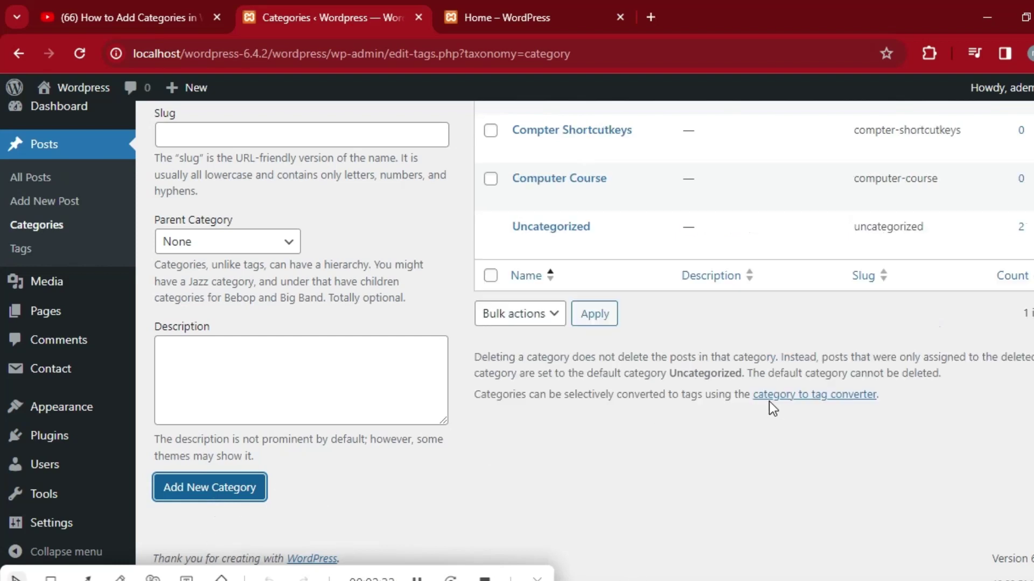
{"action": "scroll", "coordinate": [1, 277], "scroll_direction": "up", "scroll_amount": 4}
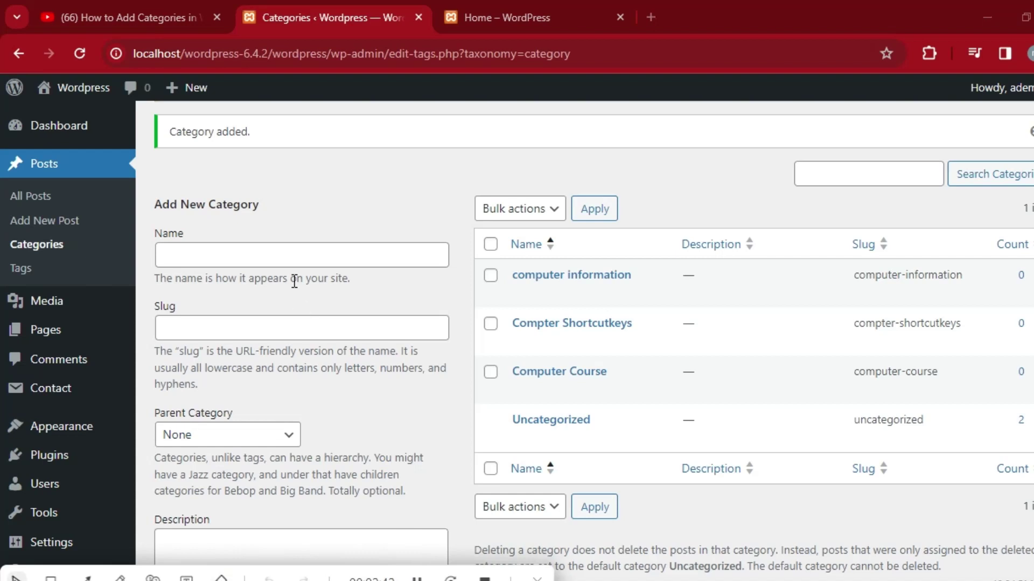
{"action": "left_click", "coordinate": [280, 258]}
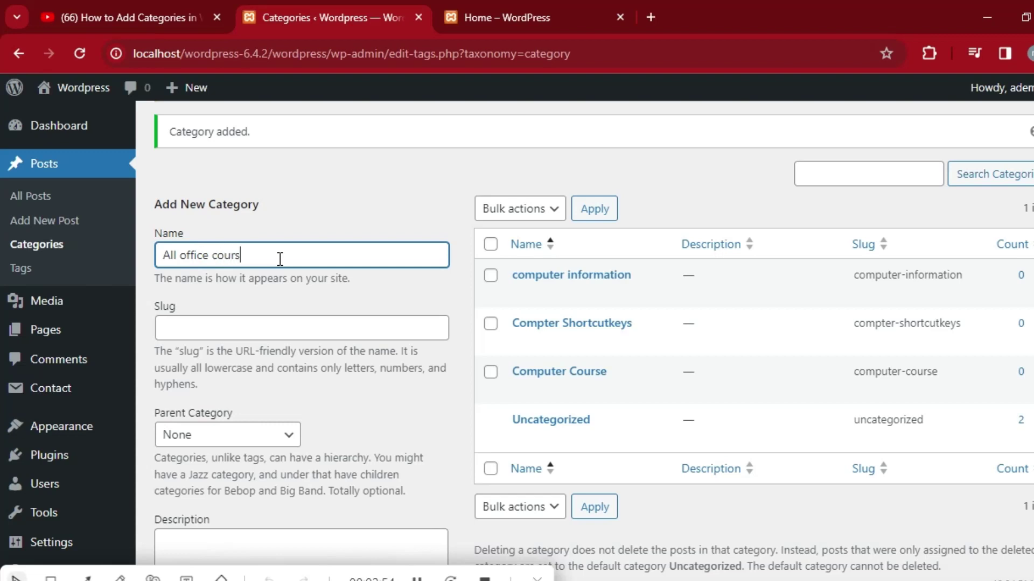
Create the 'All office course' category with Computer Course as its parent.
{"action": "left_click", "coordinate": [289, 439]}
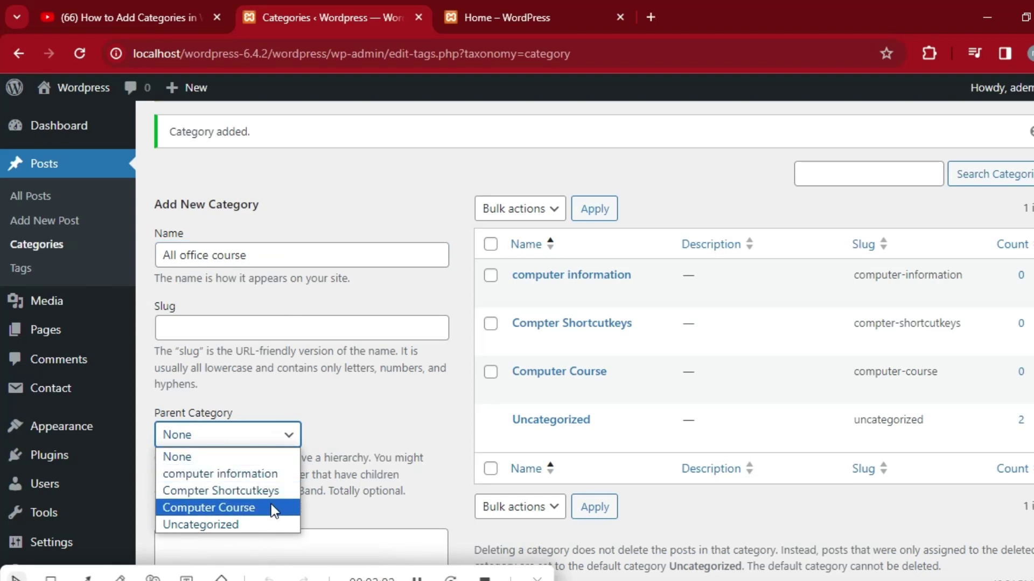
{"action": "left_click", "coordinate": [228, 508]}
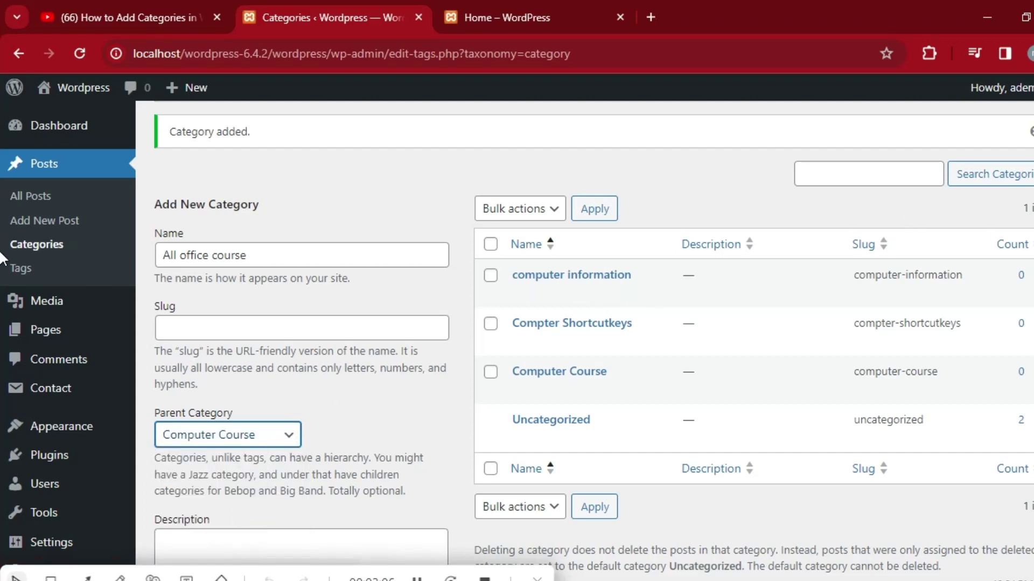
{"action": "scroll", "coordinate": [3, 260], "scroll_direction": "down", "scroll_amount": 4}
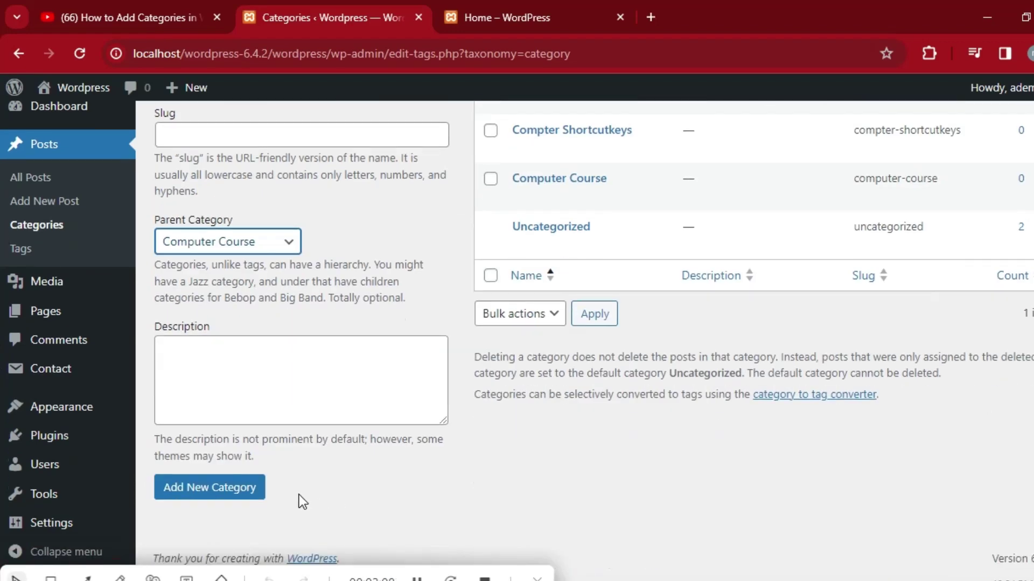
{"action": "left_click", "coordinate": [206, 493]}
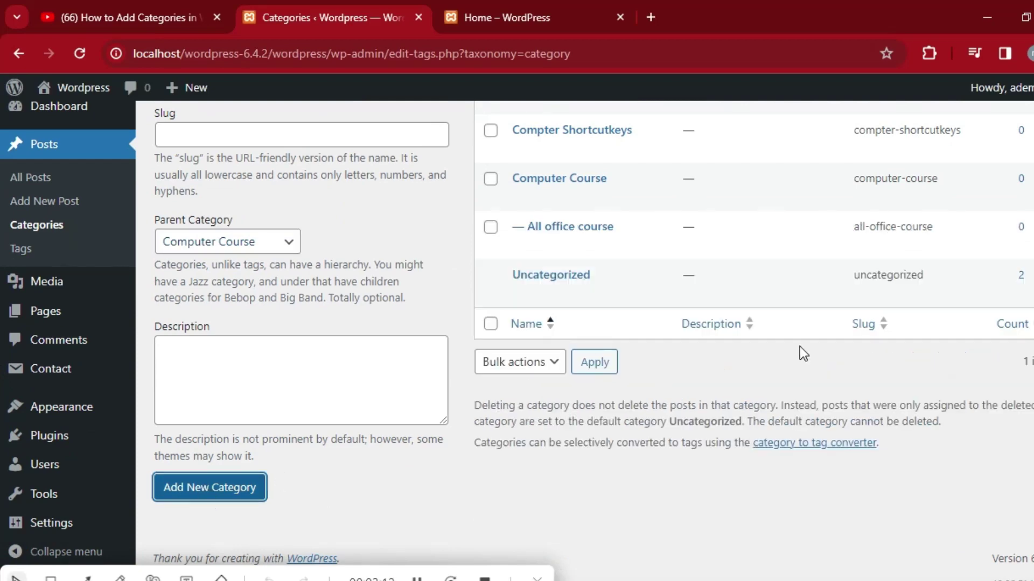
{"action": "scroll", "coordinate": [800, 350], "scroll_direction": "up", "scroll_amount": 3}
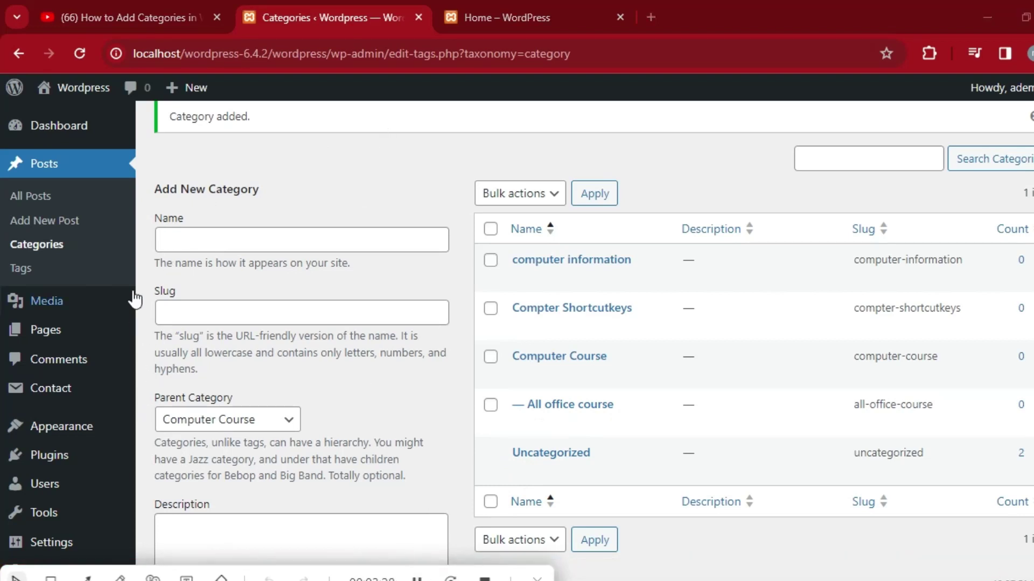
{"action": "mouse_move", "coordinate": [104, 424]}
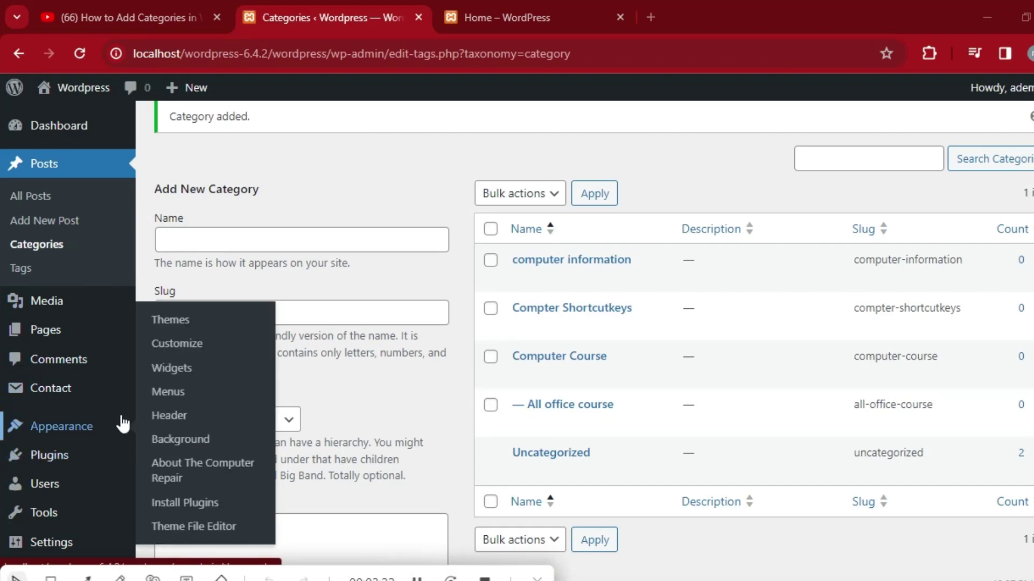
Add all five categories, including Computer Course and All office course, to the Header Menu.
{"action": "left_click", "coordinate": [172, 392]}
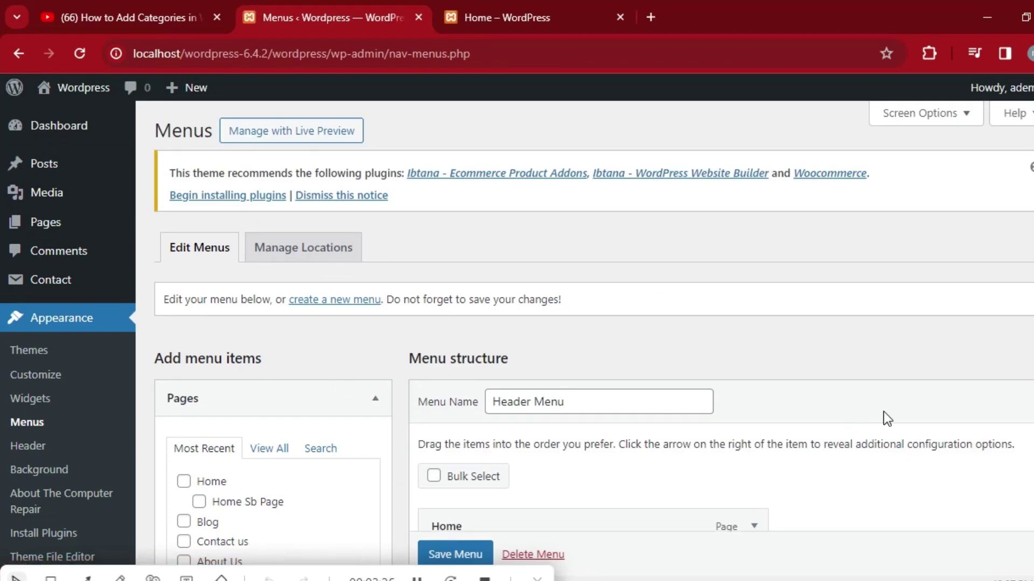
{"action": "scroll", "coordinate": [1, 178], "scroll_direction": "down", "scroll_amount": 5}
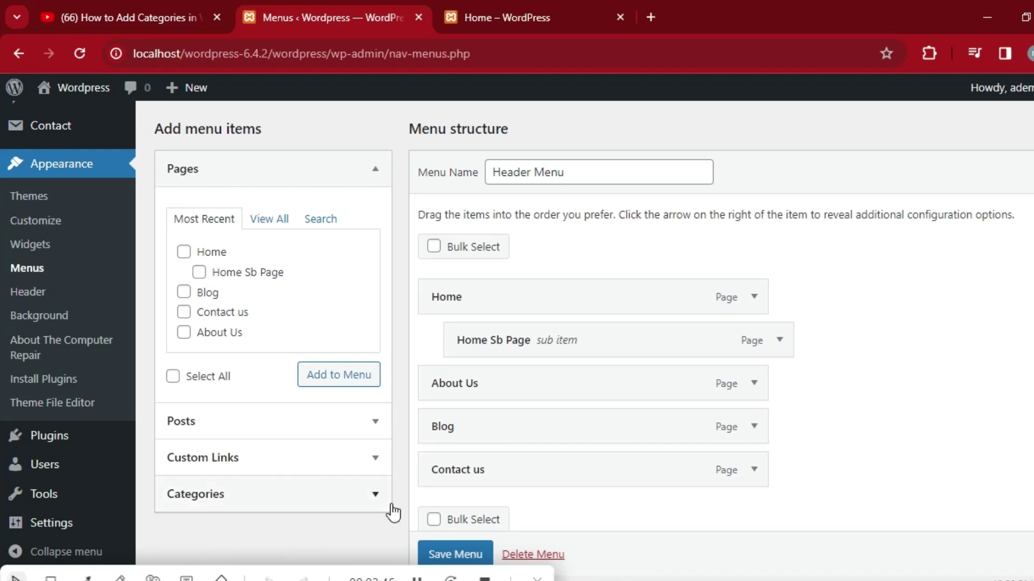
{"action": "left_click", "coordinate": [372, 496]}
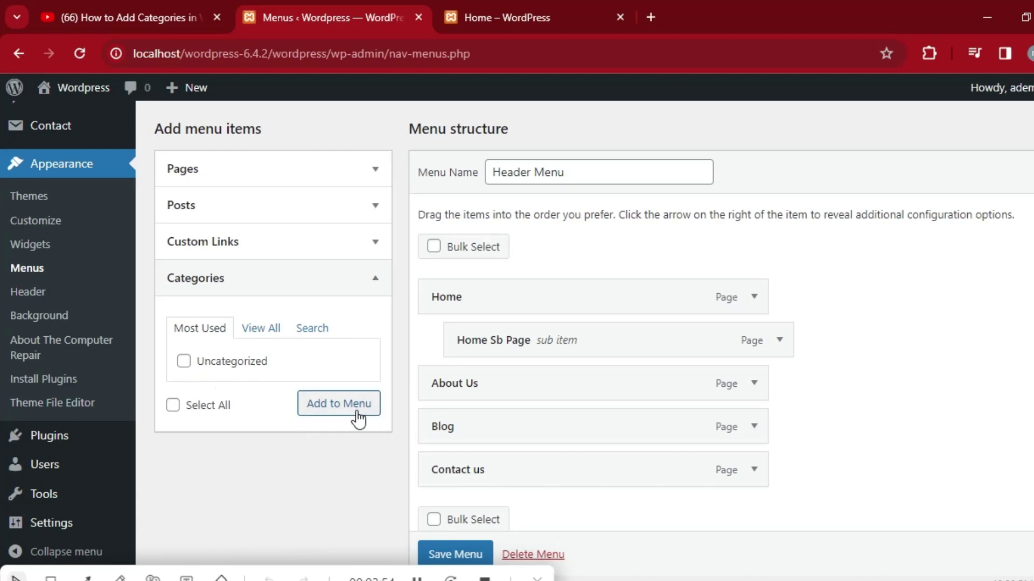
{"action": "left_click", "coordinate": [263, 329]}
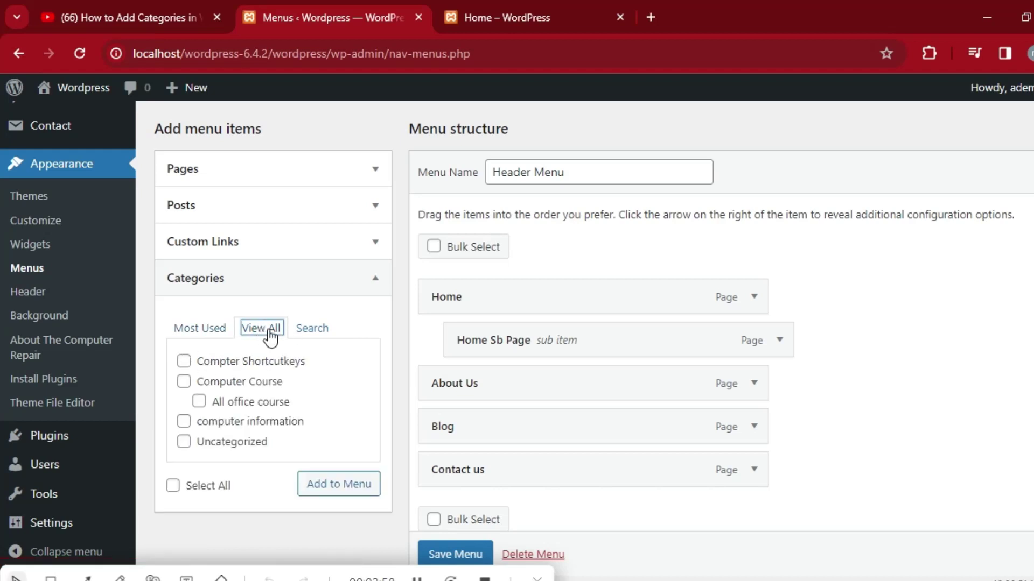
{"action": "left_click", "coordinate": [184, 382]}
{"action": "left_click", "coordinate": [184, 361]}
{"action": "left_click", "coordinate": [198, 401]}
{"action": "left_click", "coordinate": [184, 421]}
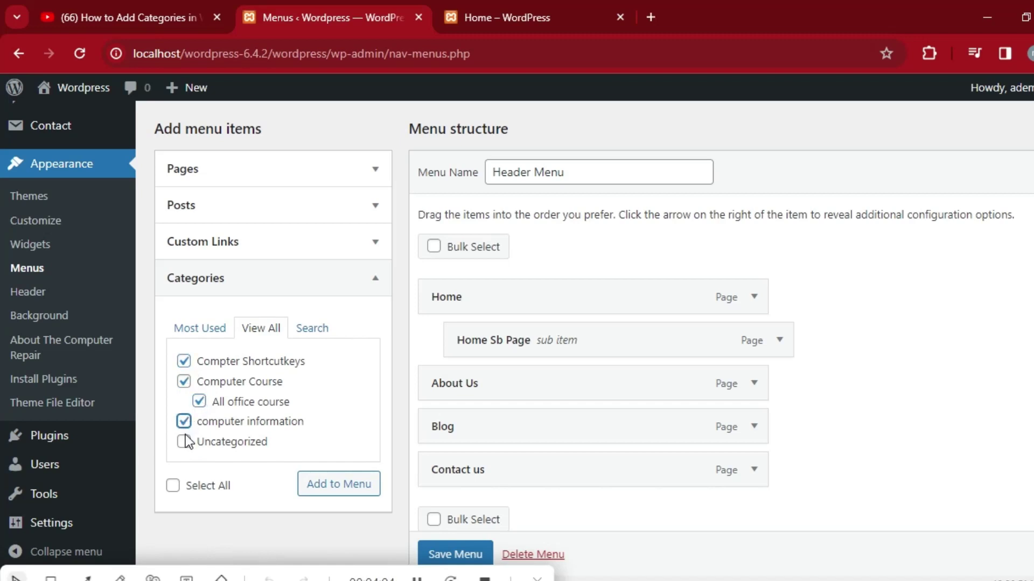
{"action": "left_click", "coordinate": [184, 441]}
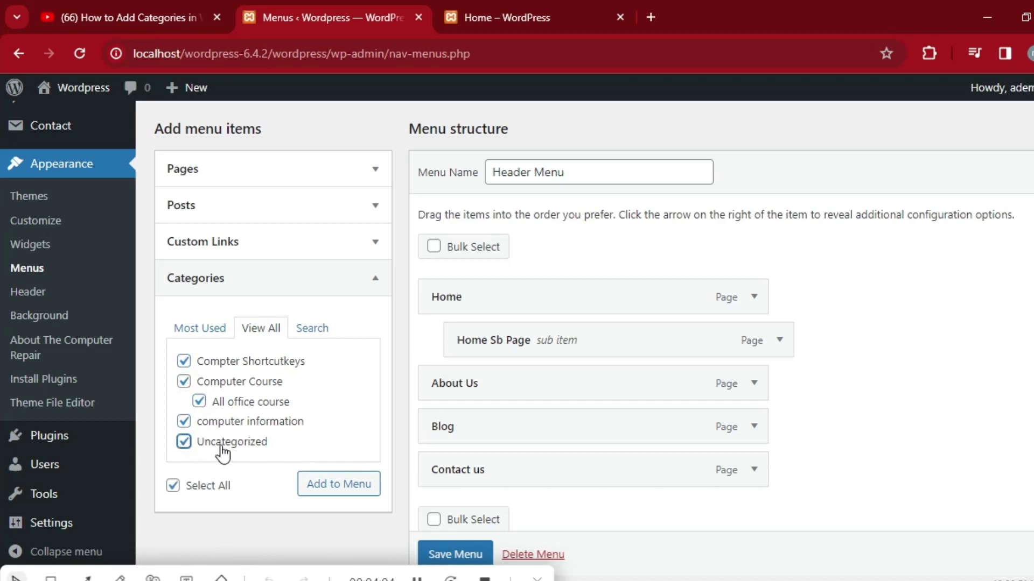
{"action": "left_click", "coordinate": [348, 487]}
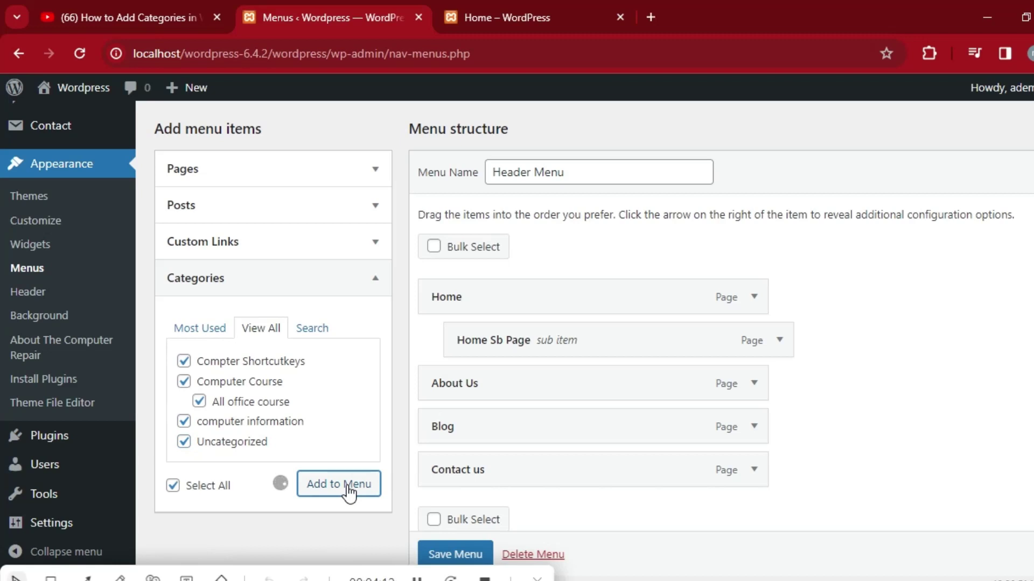
Save the Header Menu and return to the live Home page.
{"action": "scroll", "coordinate": [2, 355], "scroll_direction": "down", "scroll_amount": 3}
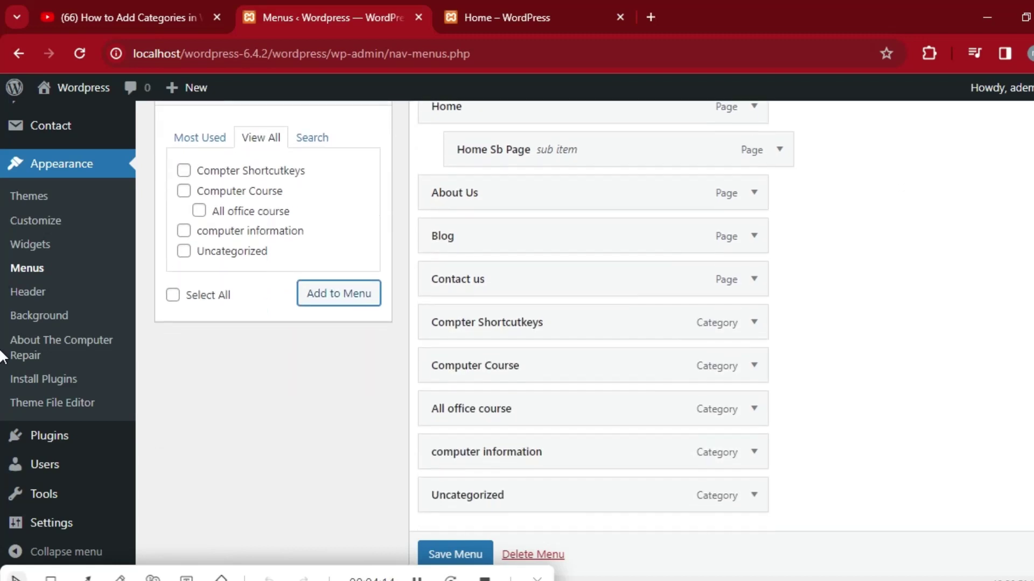
{"action": "scroll", "coordinate": [1, 355], "scroll_direction": "down", "scroll_amount": 2}
{"action": "scroll", "coordinate": [2, 371], "scroll_direction": "up", "scroll_amount": 1}
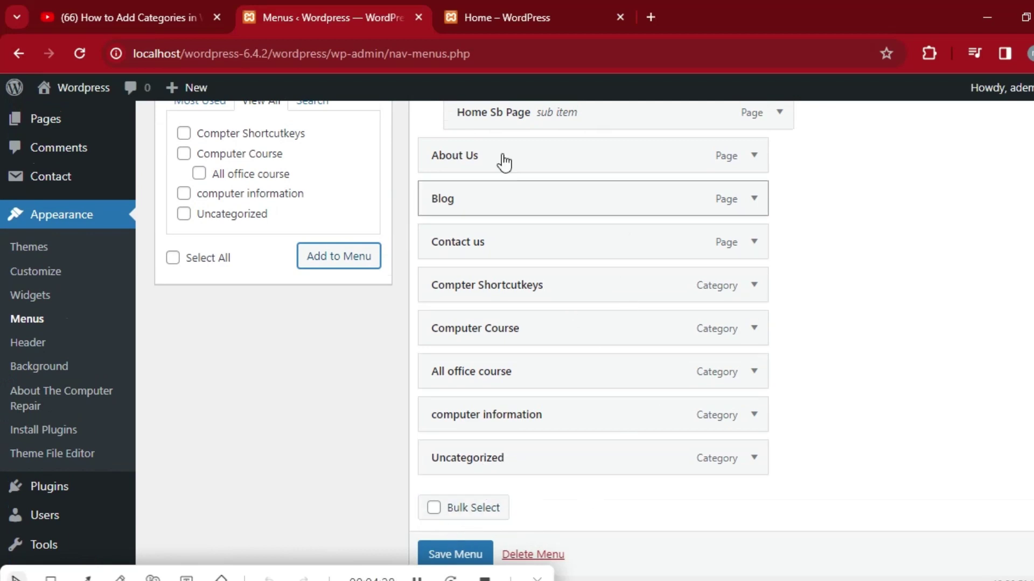
{"action": "left_click", "coordinate": [457, 555]}
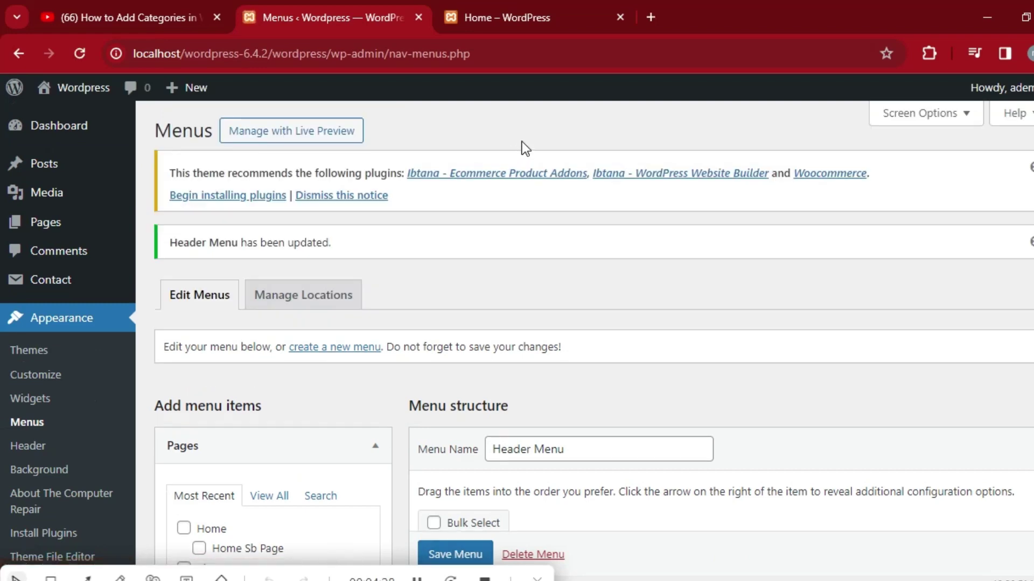
{"action": "left_click", "coordinate": [508, 7]}
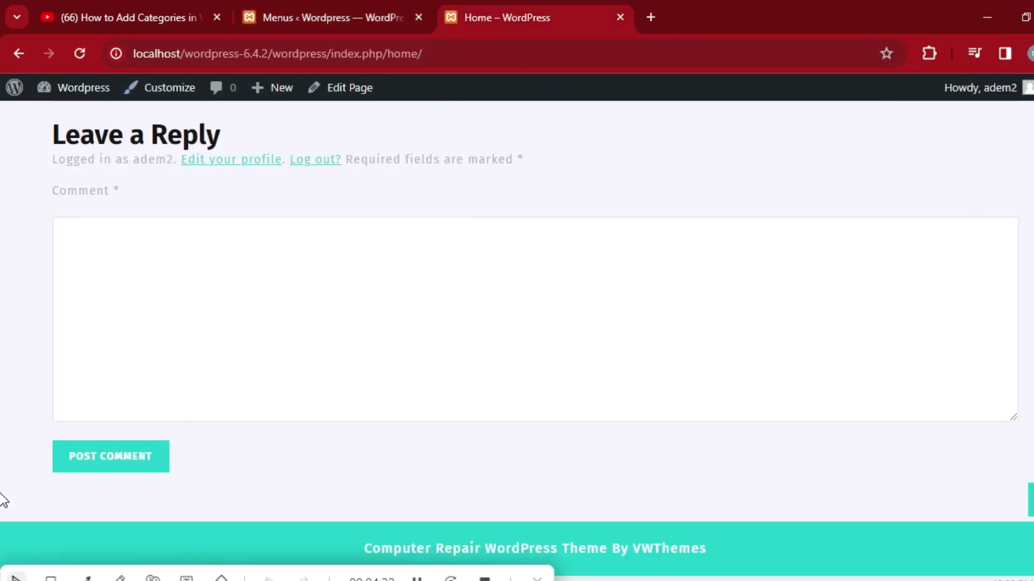
Reload the home page to confirm the category links and HOME dropdown, then return to Menus.
{"action": "scroll", "coordinate": [2, 491], "scroll_direction": "up", "scroll_amount": 15}
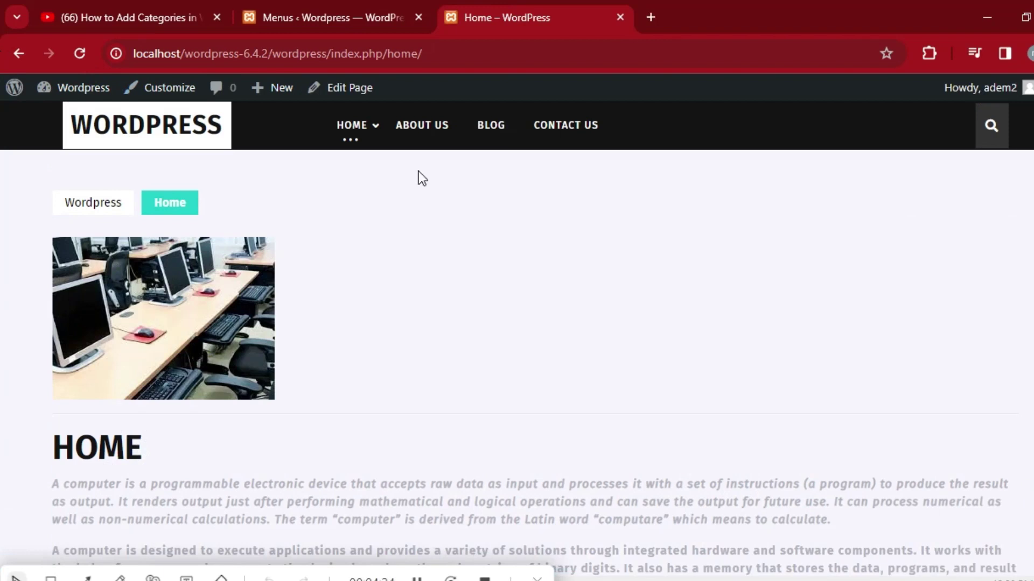
{"action": "left_click", "coordinate": [78, 54]}
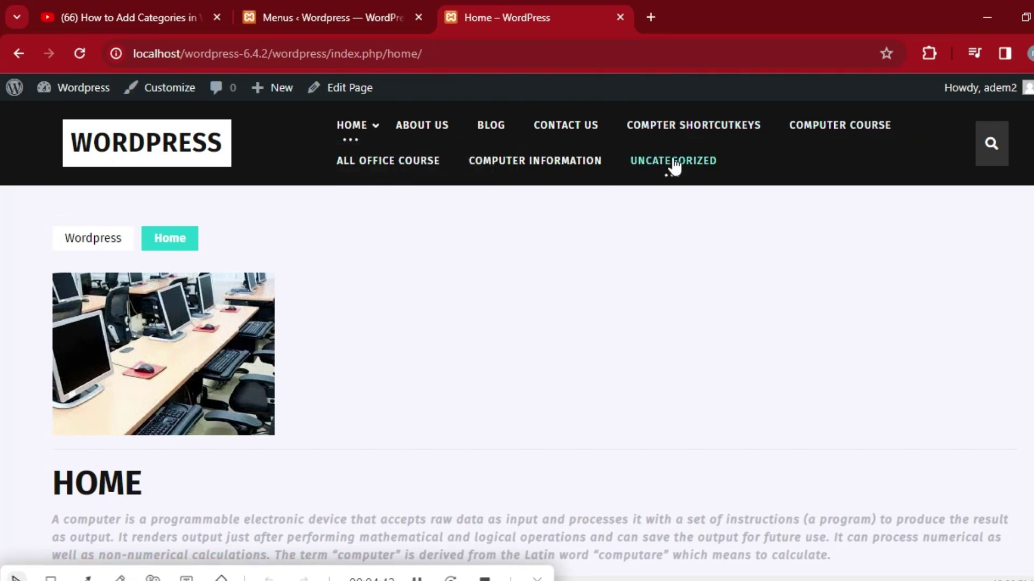
{"action": "mouse_move", "coordinate": [347, 141]}
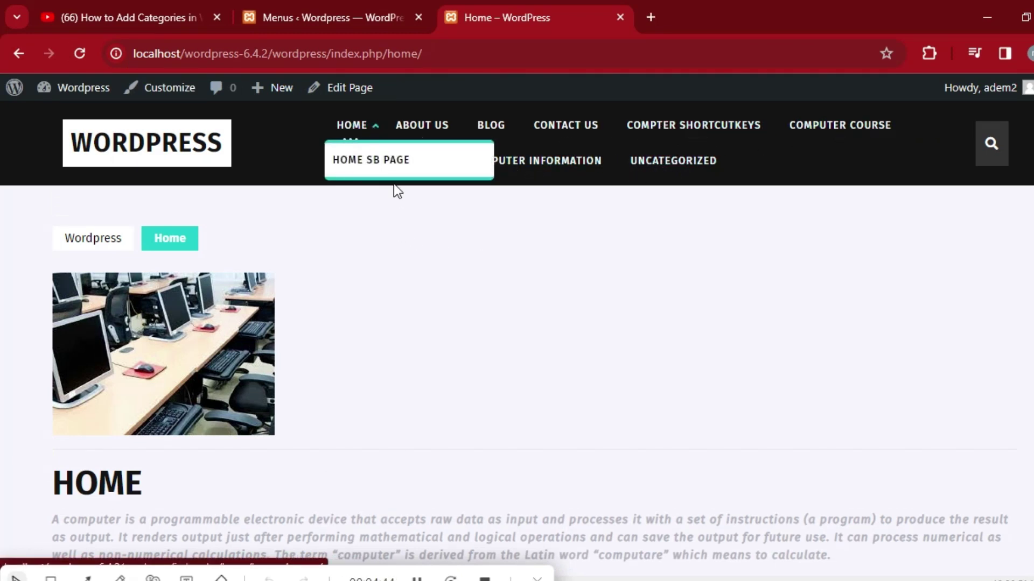
{"action": "left_click", "coordinate": [334, 12]}
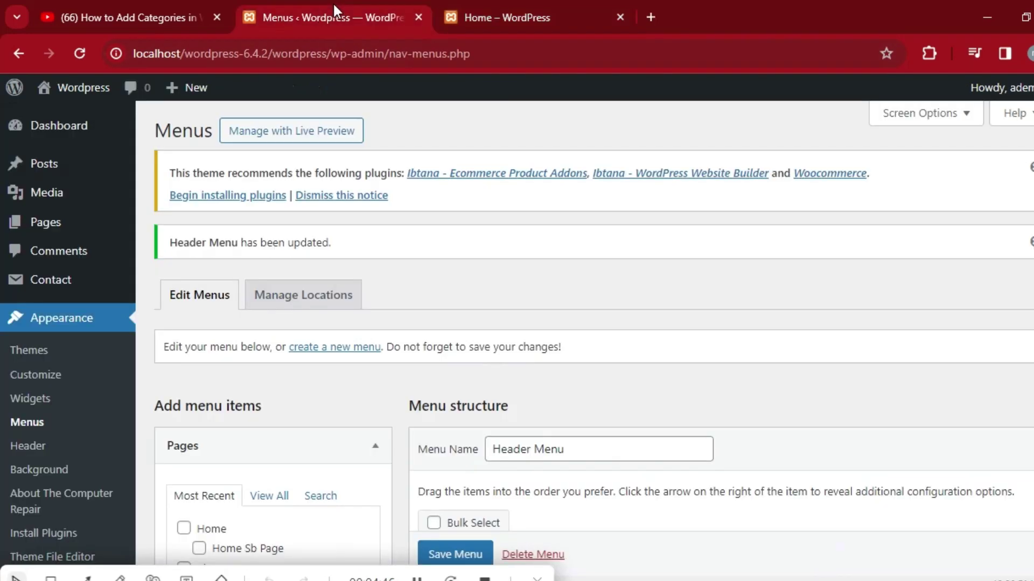
Move Computer Course above Compter Shortcutkeys and indent Compter Shortcutkeys beneath it.
{"action": "scroll", "coordinate": [4, 221], "scroll_direction": "down", "scroll_amount": 6}
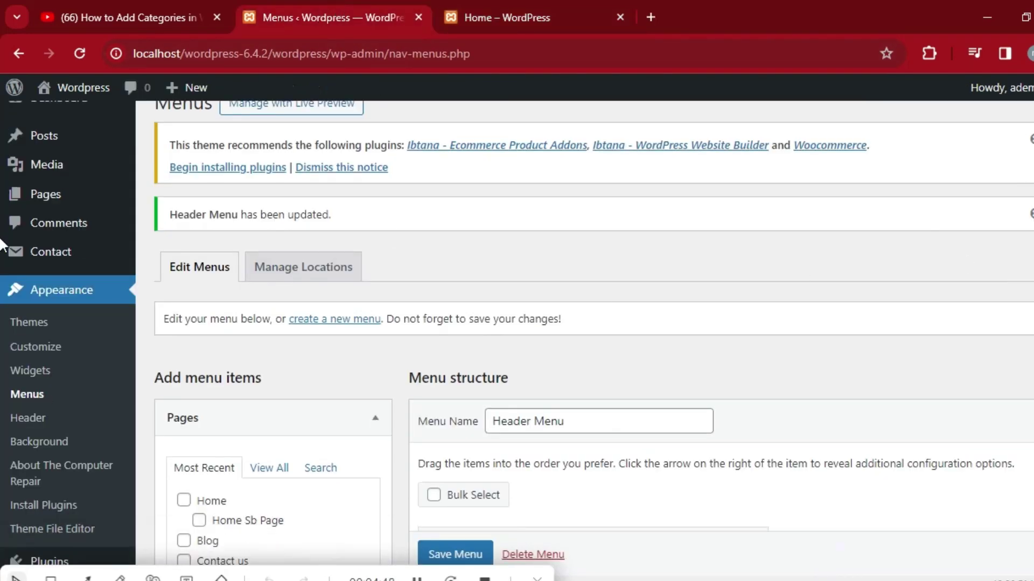
{"action": "scroll", "coordinate": [2, 387], "scroll_direction": "down", "scroll_amount": 2}
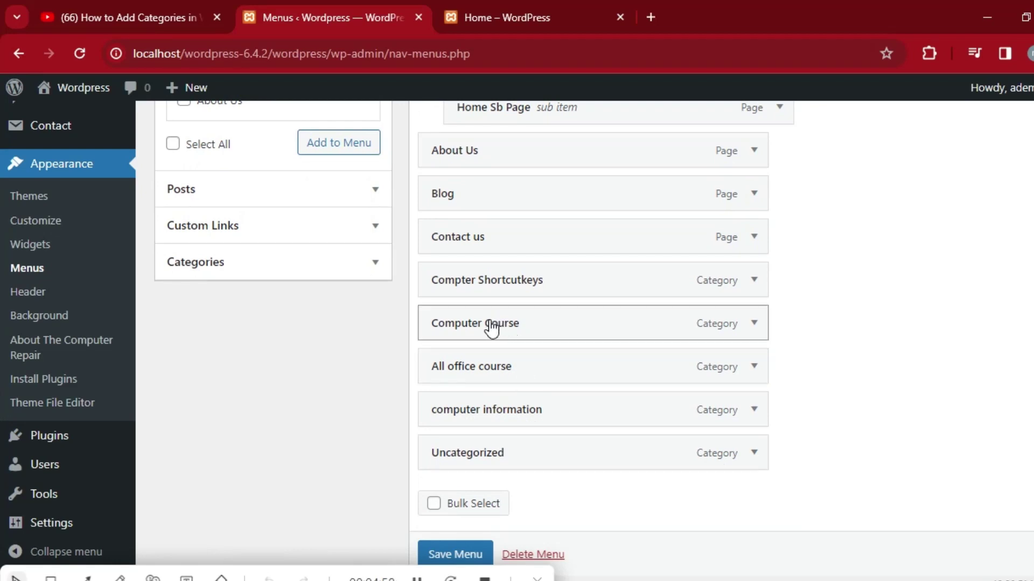
{"action": "left_click_drag", "start_coordinate": [485, 311], "coordinate": [487, 268]}
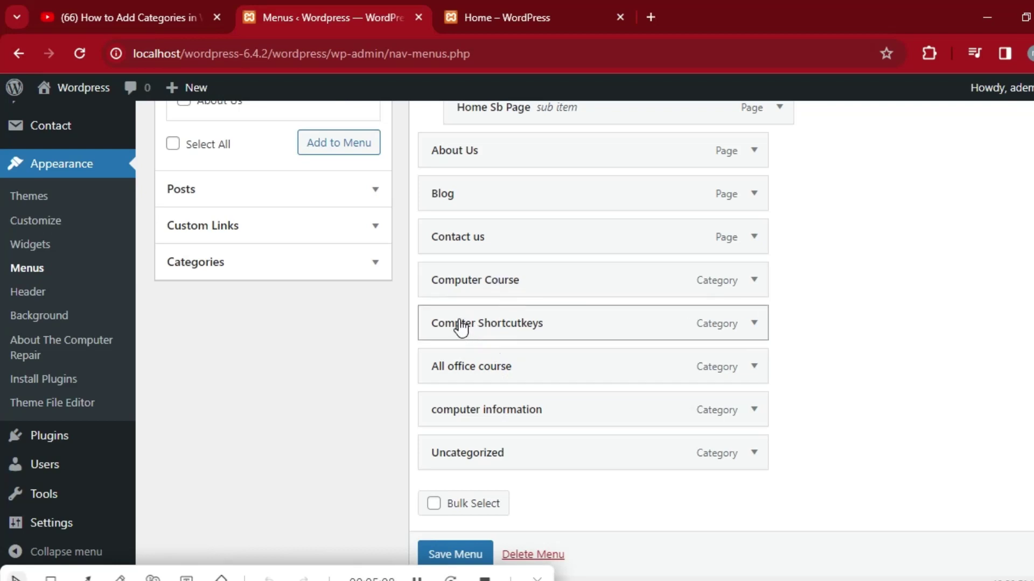
{"action": "left_click_drag", "start_coordinate": [460, 327], "coordinate": [486, 336]}
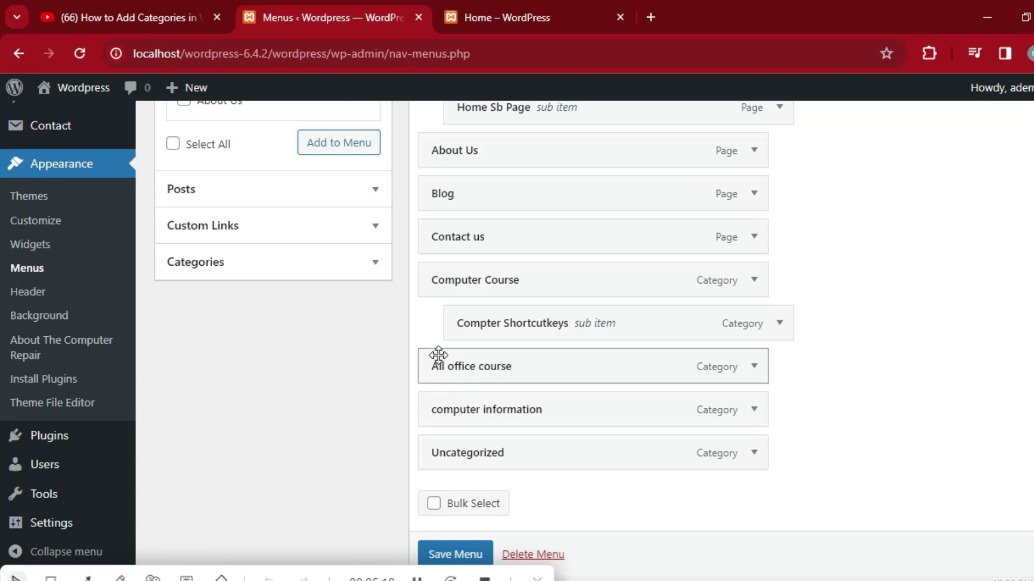
Indent All office course under Computer Course, save the Header Menu, and open the home page.
{"action": "left_click_drag", "start_coordinate": [438, 355], "coordinate": [465, 351]}
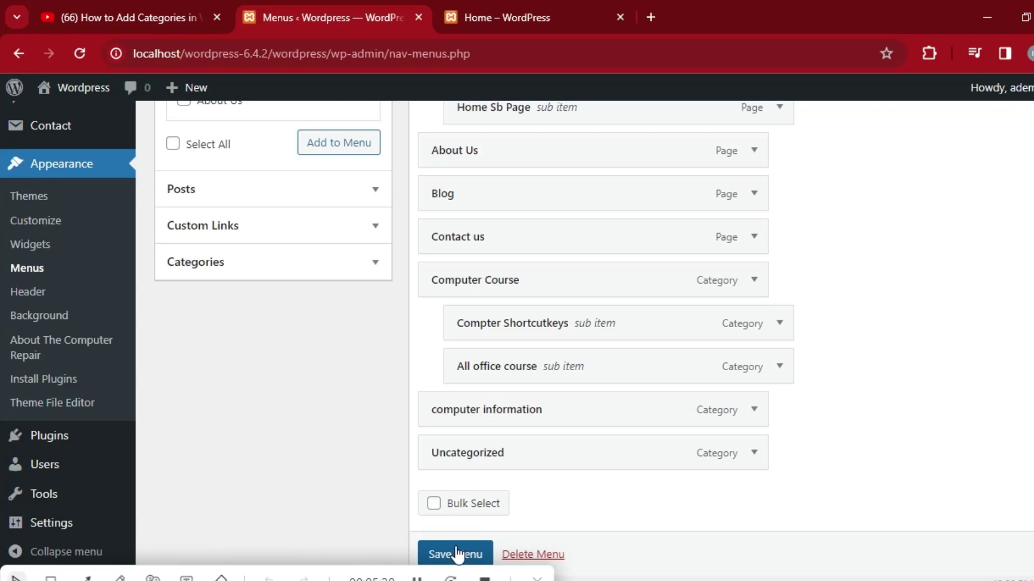
{"action": "left_click", "coordinate": [450, 559]}
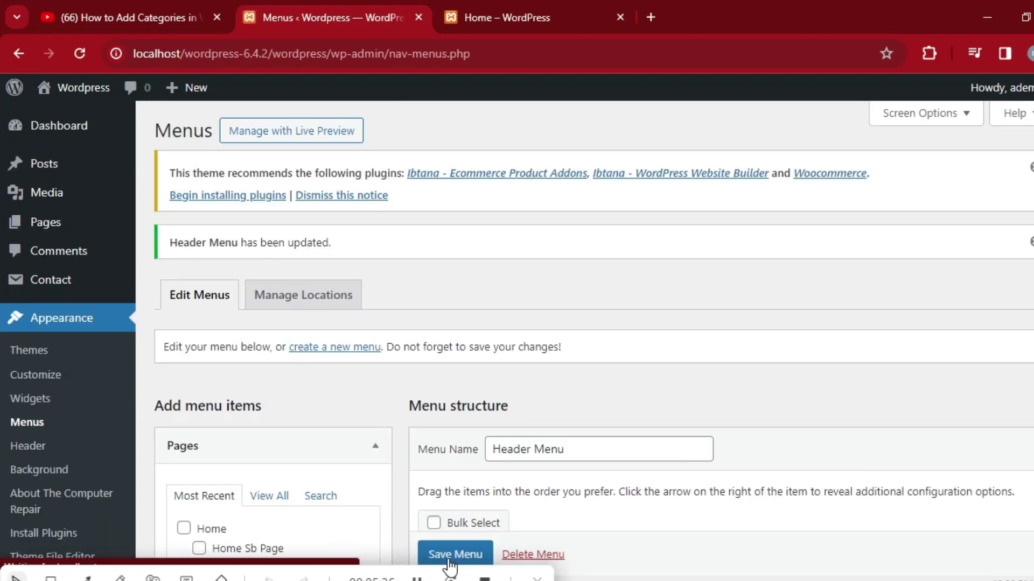
{"action": "left_click", "coordinate": [555, 5]}
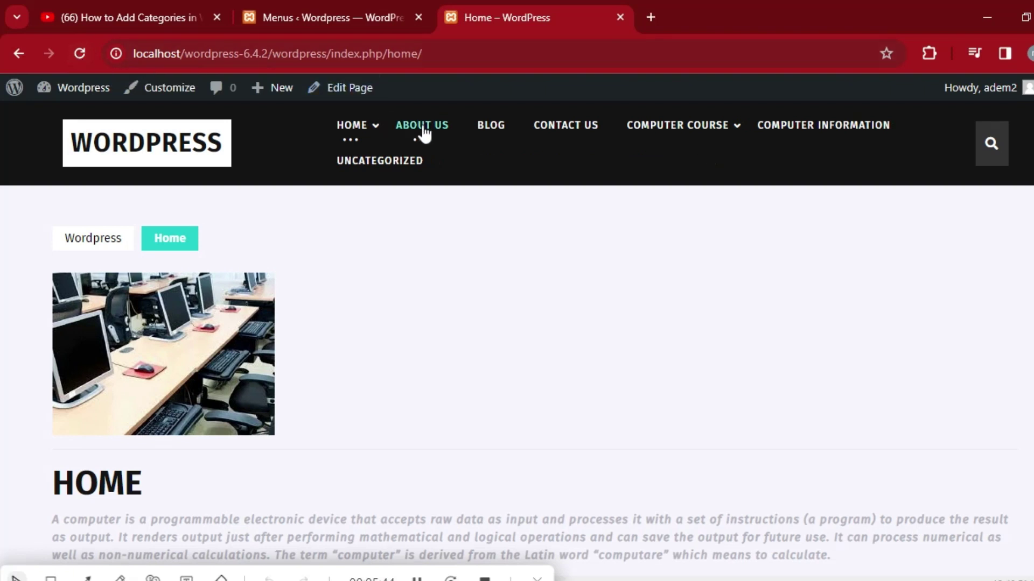
Check the HOME and COMPUTER COURSE dropdowns in the site header, then return to the Menus editor.
{"action": "mouse_move", "coordinate": [375, 126]}
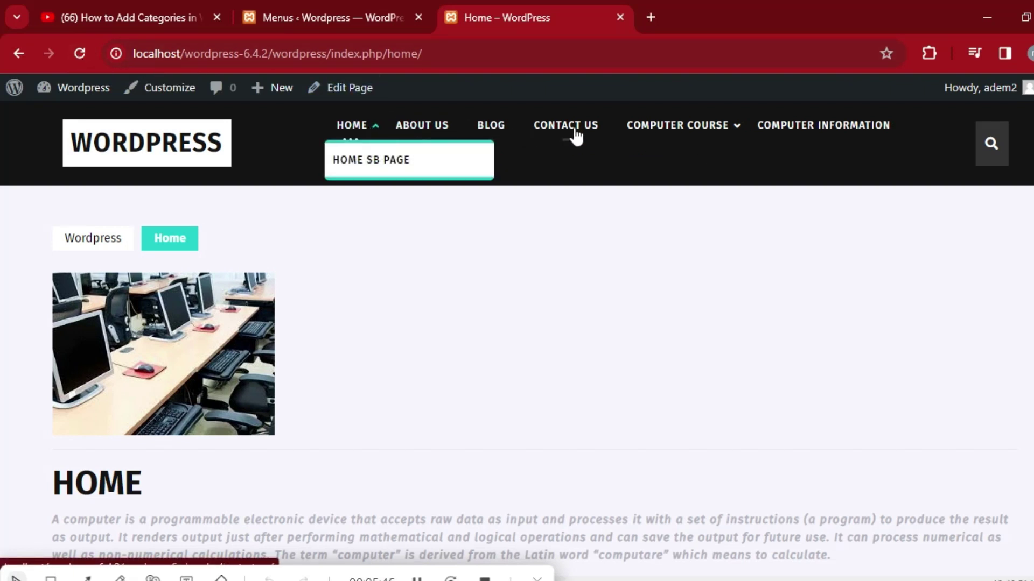
{"action": "mouse_move", "coordinate": [637, 139]}
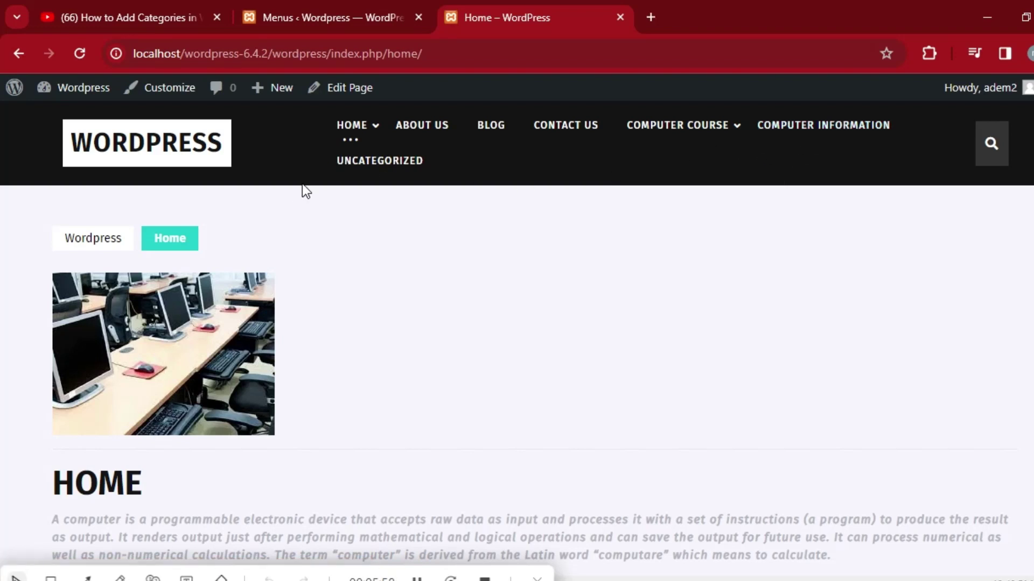
{"action": "left_click", "coordinate": [357, 6]}
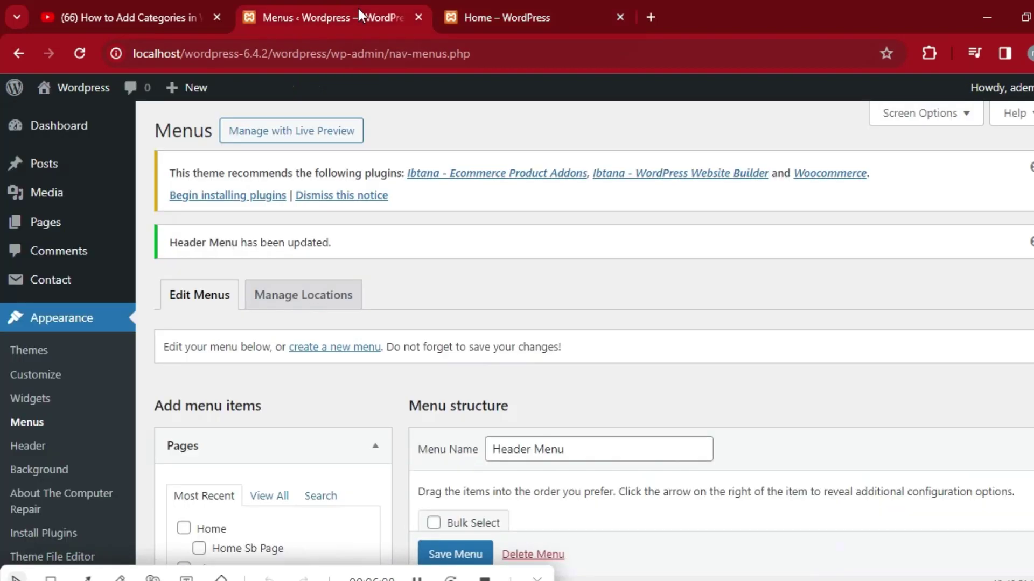
{"action": "scroll", "coordinate": [3, 279], "scroll_direction": "down", "scroll_amount": 5}
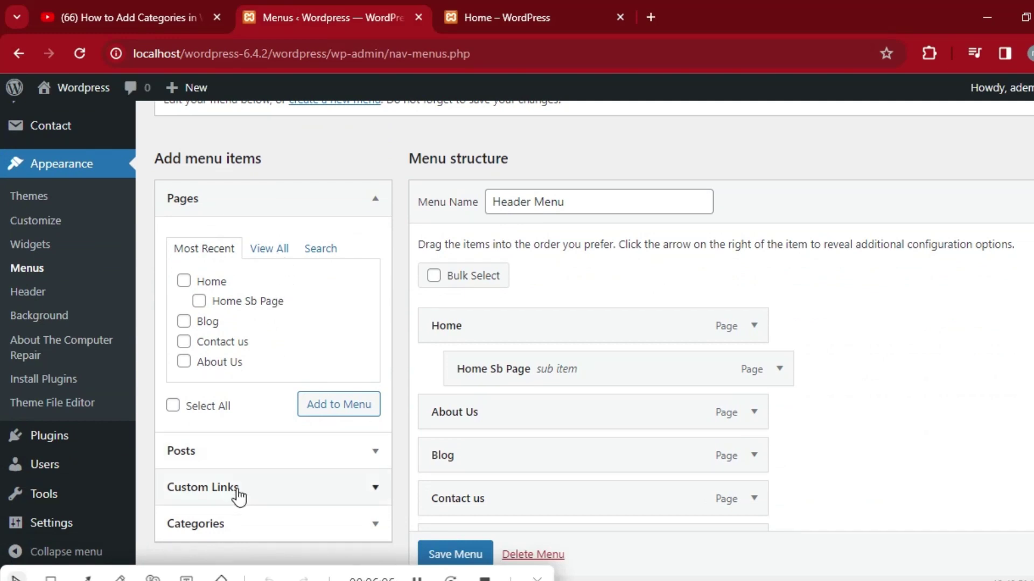
Show all categories in the Categories panel and tick Uncategorized.
{"action": "left_click", "coordinate": [211, 524]}
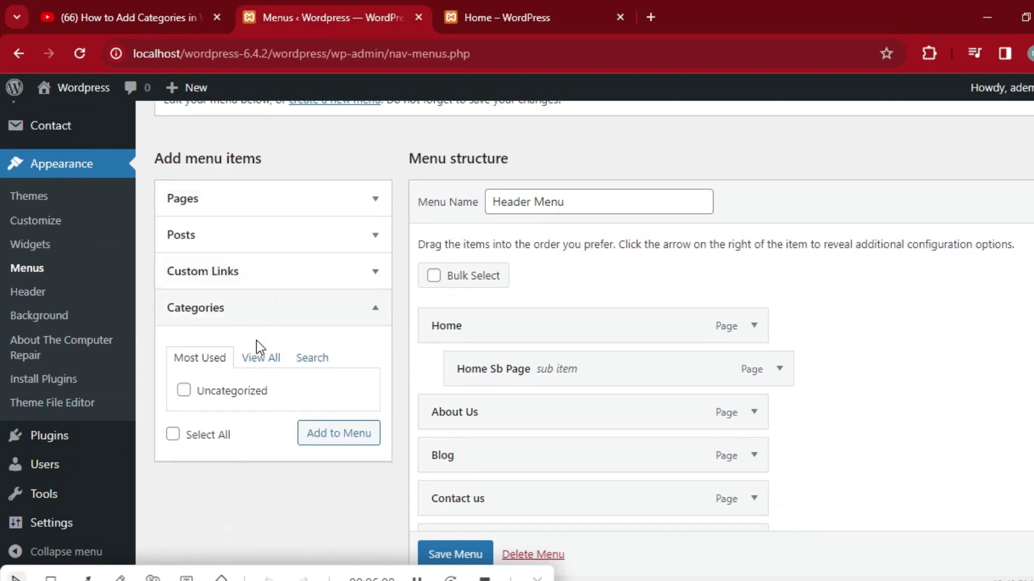
{"action": "left_click", "coordinate": [257, 364]}
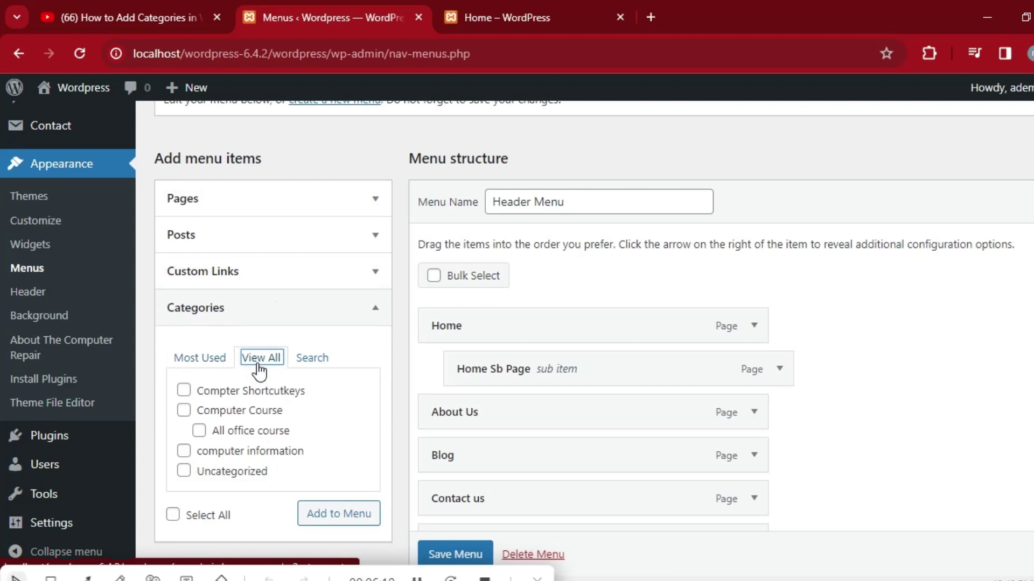
{"action": "left_click", "coordinate": [185, 471]}
{"action": "left_click", "coordinate": [184, 471]}
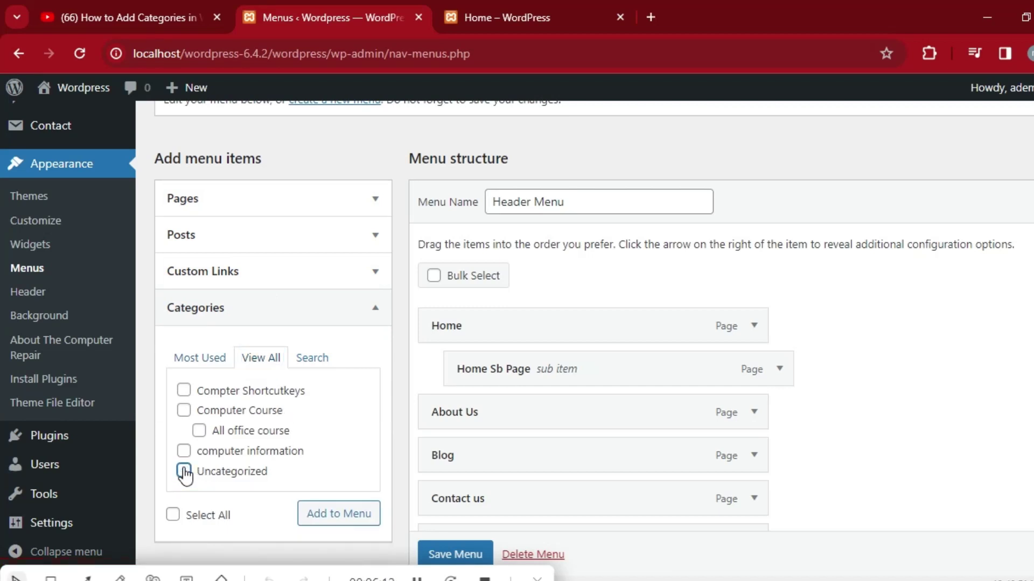
{"action": "right_click", "coordinate": [225, 474]}
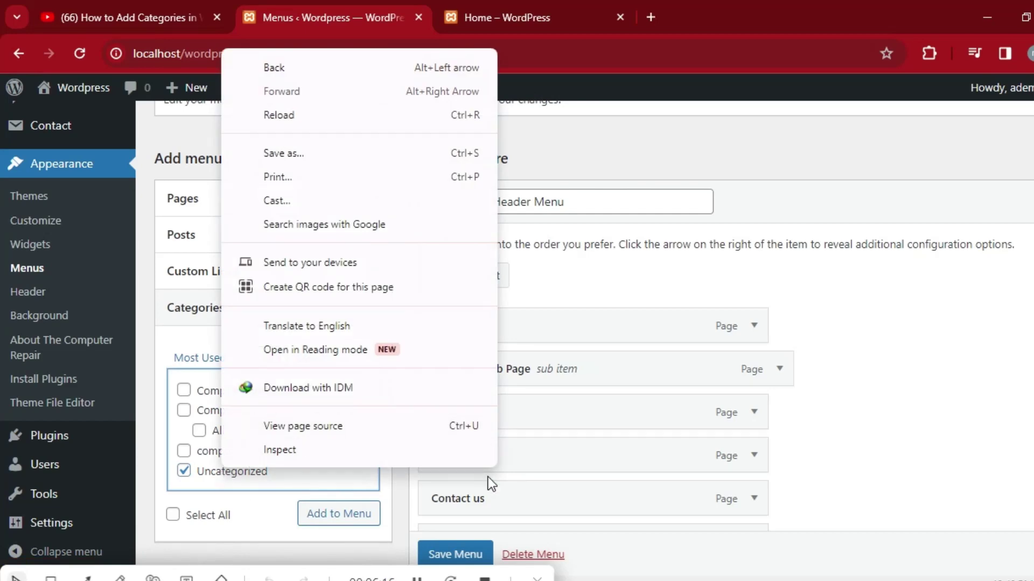
{"action": "left_click", "coordinate": [802, 492]}
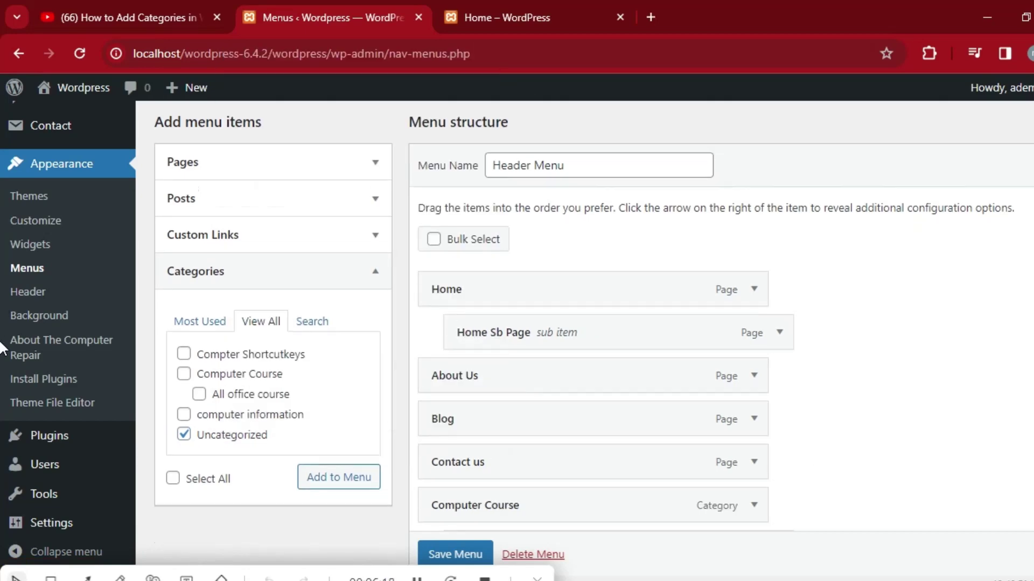
Remove the Uncategorized item from the Header Menu, save the menu, and view the home page.
{"action": "scroll", "coordinate": [1, 410], "scroll_direction": "down", "scroll_amount": 3}
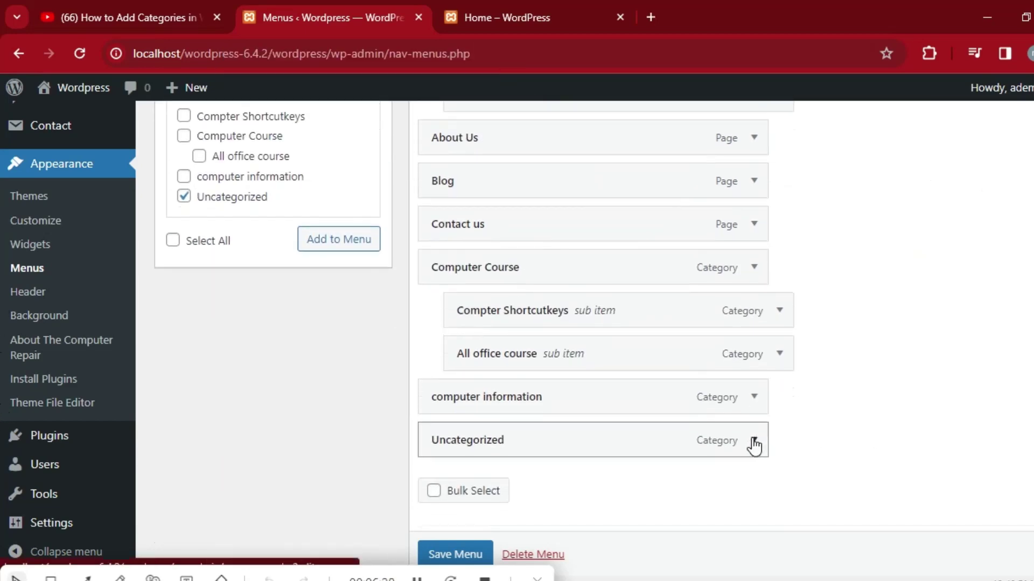
{"action": "left_click", "coordinate": [754, 441]}
{"action": "scroll", "coordinate": [646, 458], "scroll_direction": "down", "scroll_amount": 5}
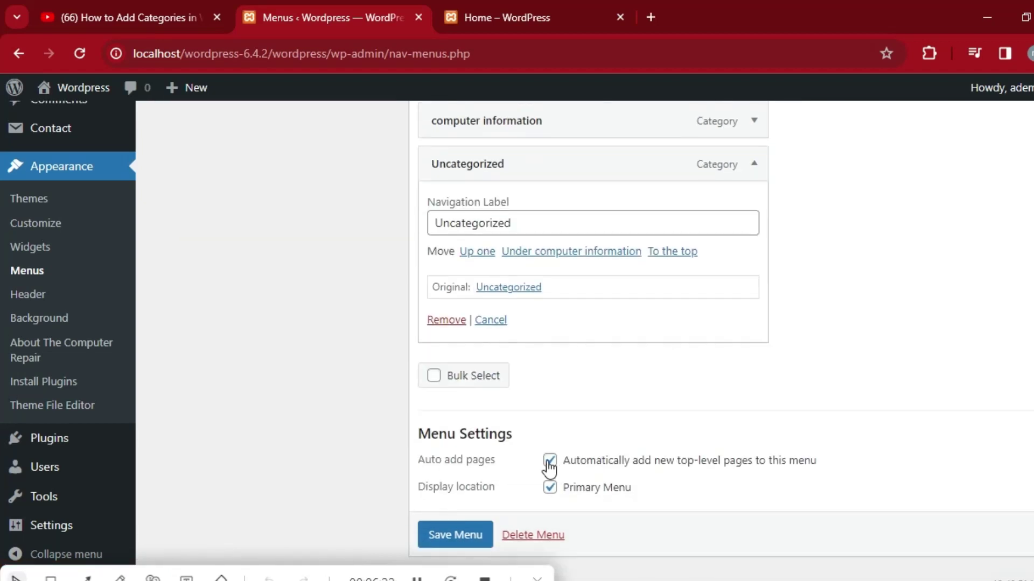
{"action": "left_click", "coordinate": [446, 319]}
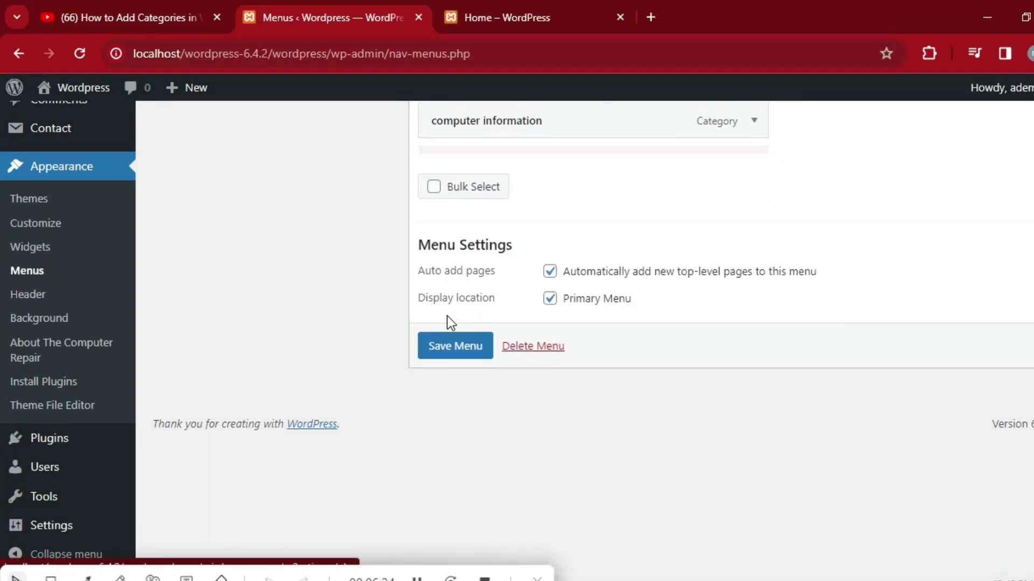
{"action": "scroll", "coordinate": [3, 472], "scroll_direction": "up", "scroll_amount": 4}
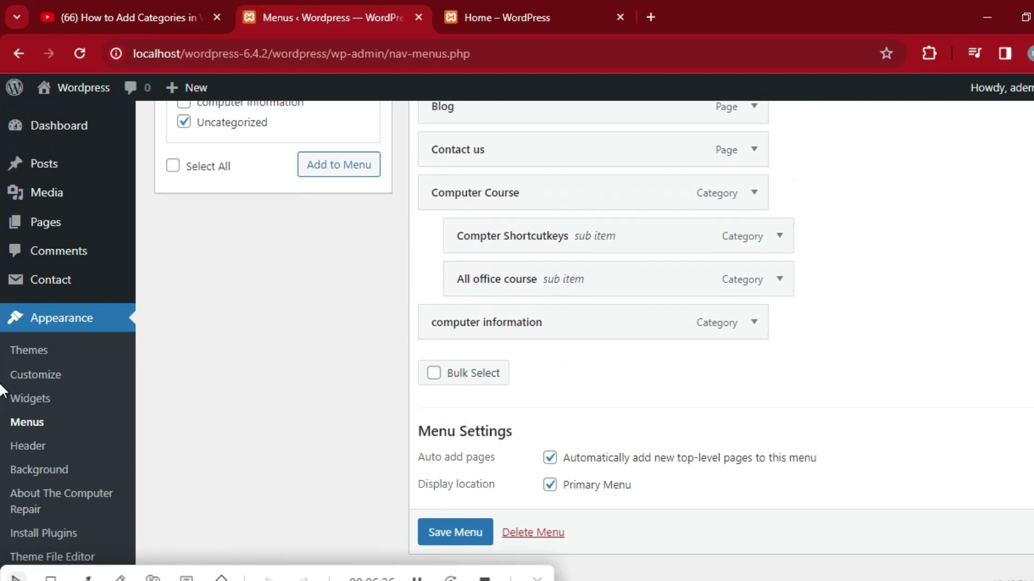
{"action": "left_click", "coordinate": [456, 530]}
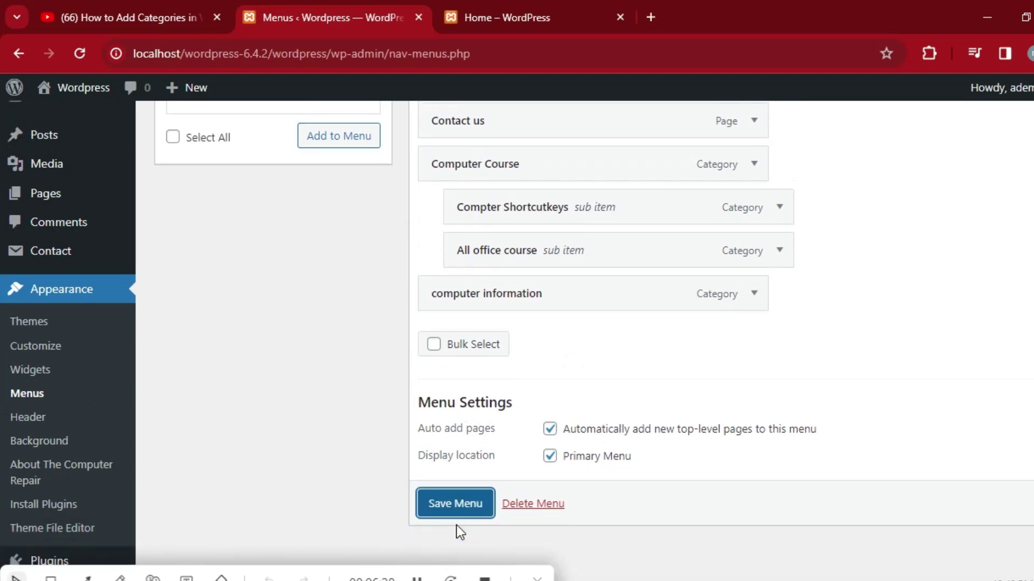
{"action": "left_click", "coordinate": [457, 511]}
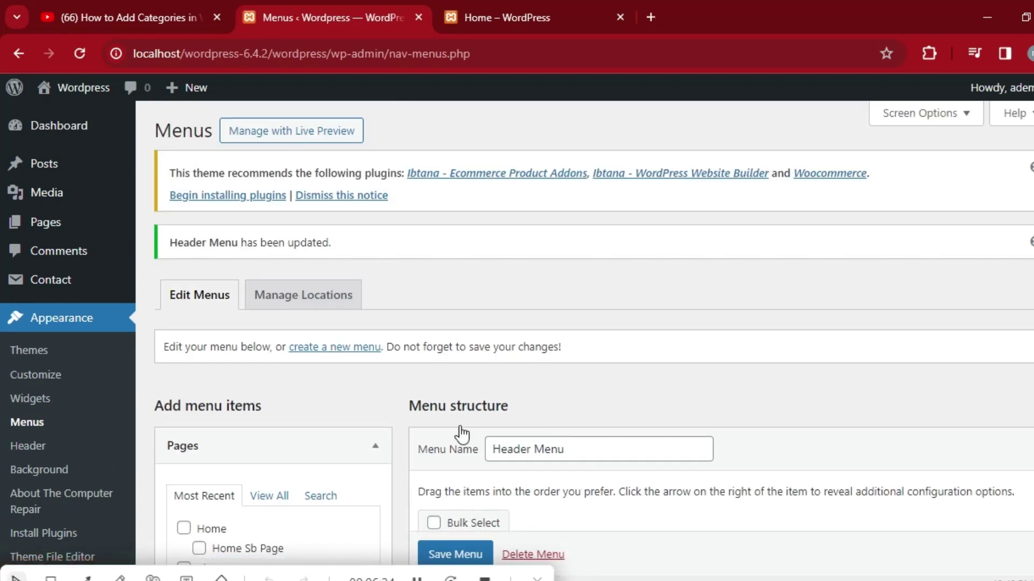
{"action": "left_click", "coordinate": [511, 10]}
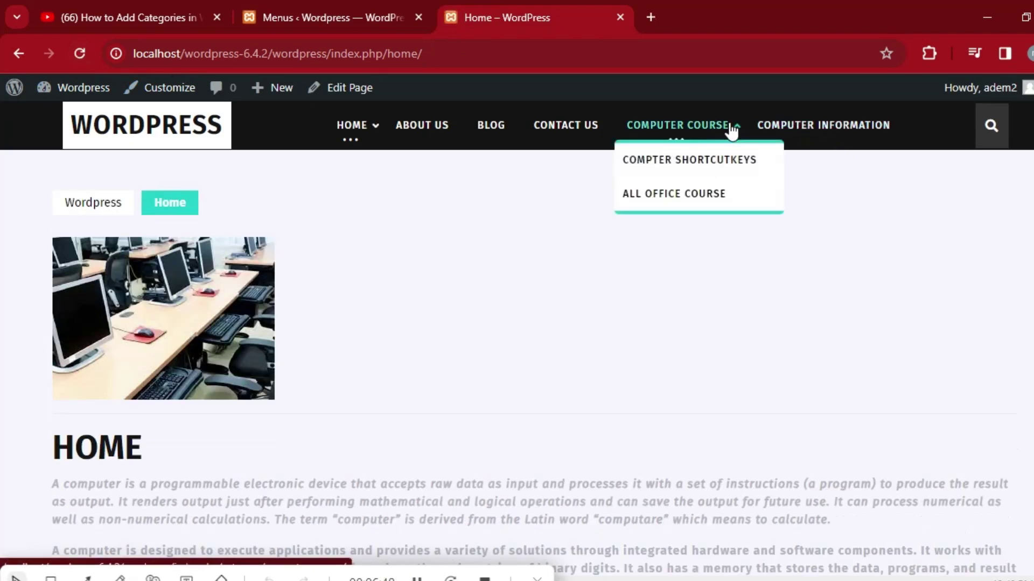
On the live site, open All Office Course from the Computer Course dropdown.
{"action": "mouse_move", "coordinate": [358, 137]}
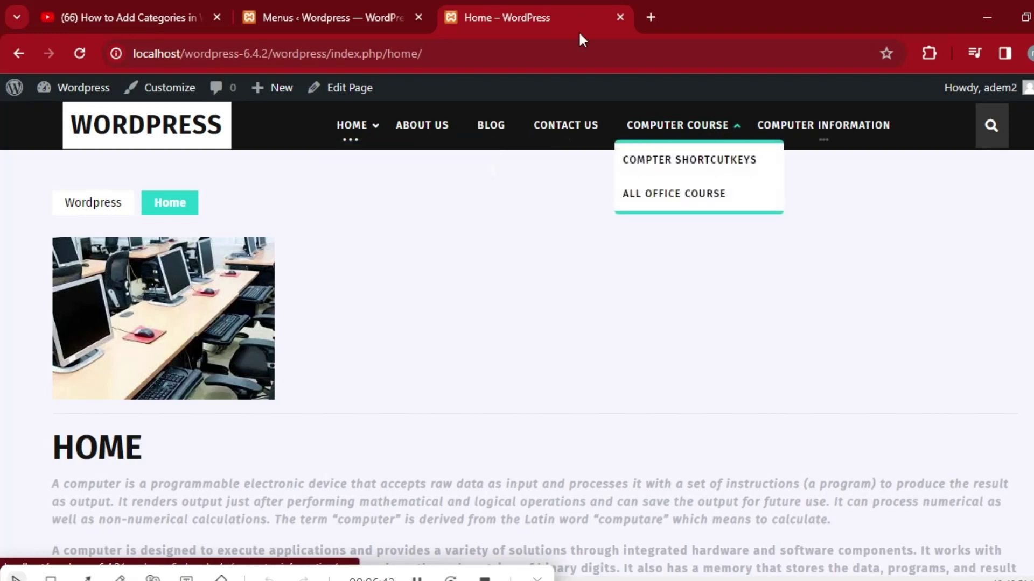
{"action": "left_click", "coordinate": [276, 11]}
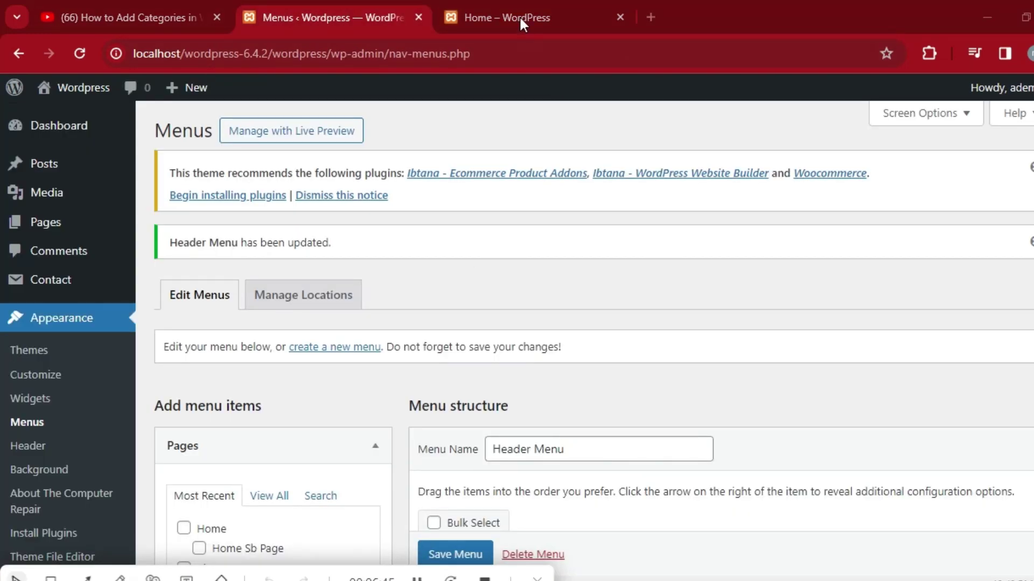
{"action": "left_click", "coordinate": [520, 21]}
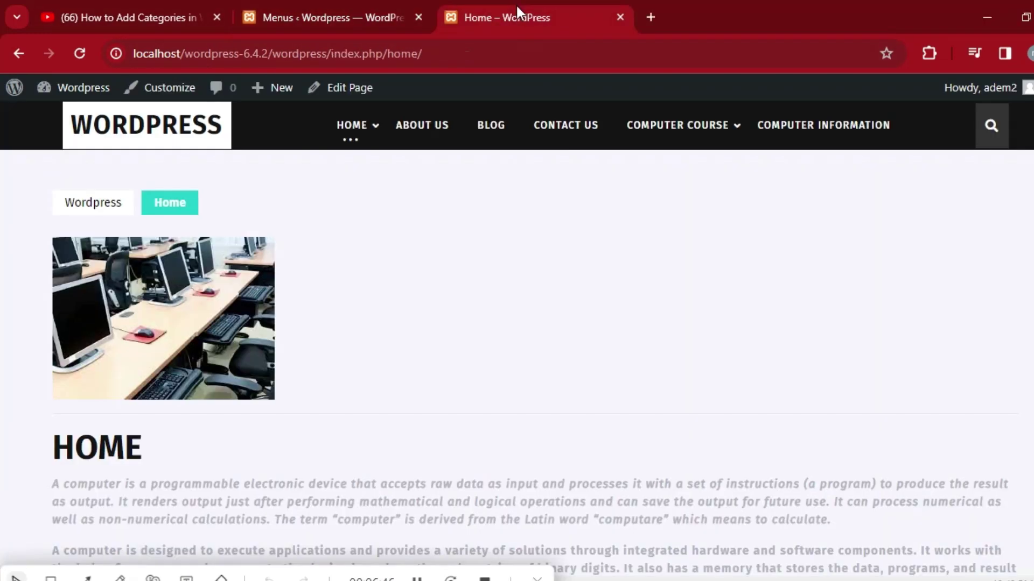
{"action": "mouse_move", "coordinate": [623, 141]}
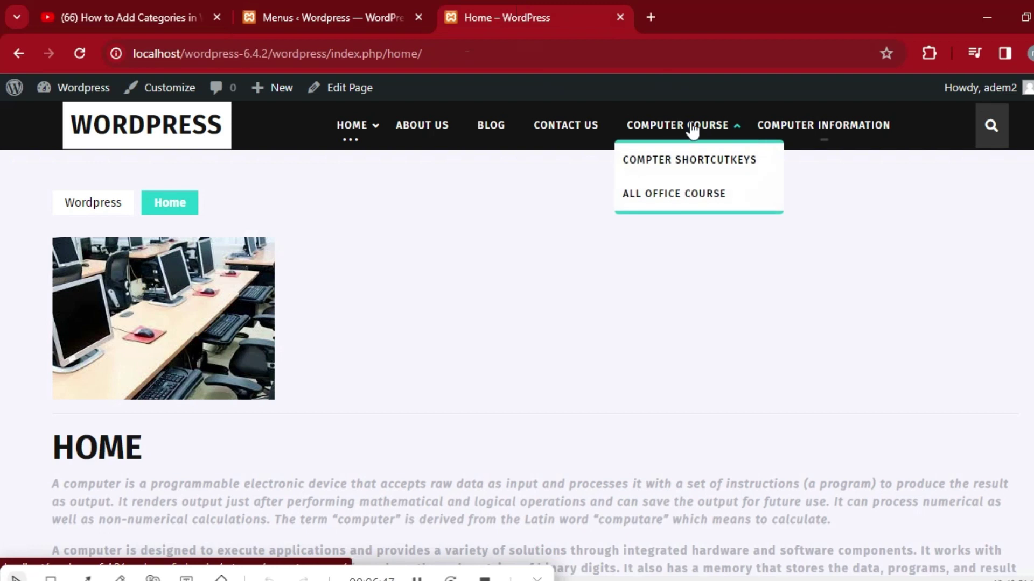
{"action": "left_click", "coordinate": [681, 202]}
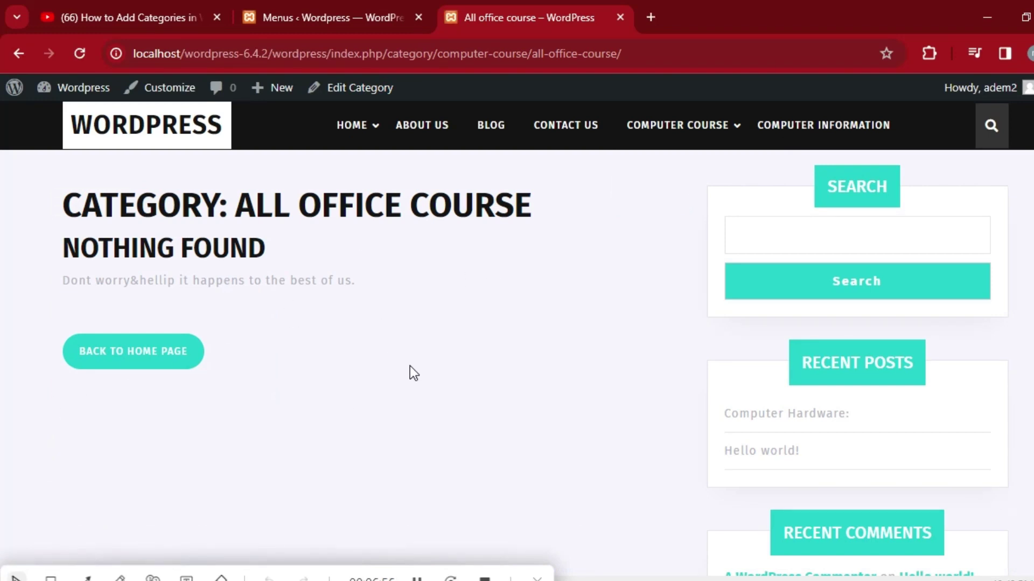
Navigate back through the site pages and return to the admin menu editor.
{"action": "left_click", "coordinate": [18, 54]}
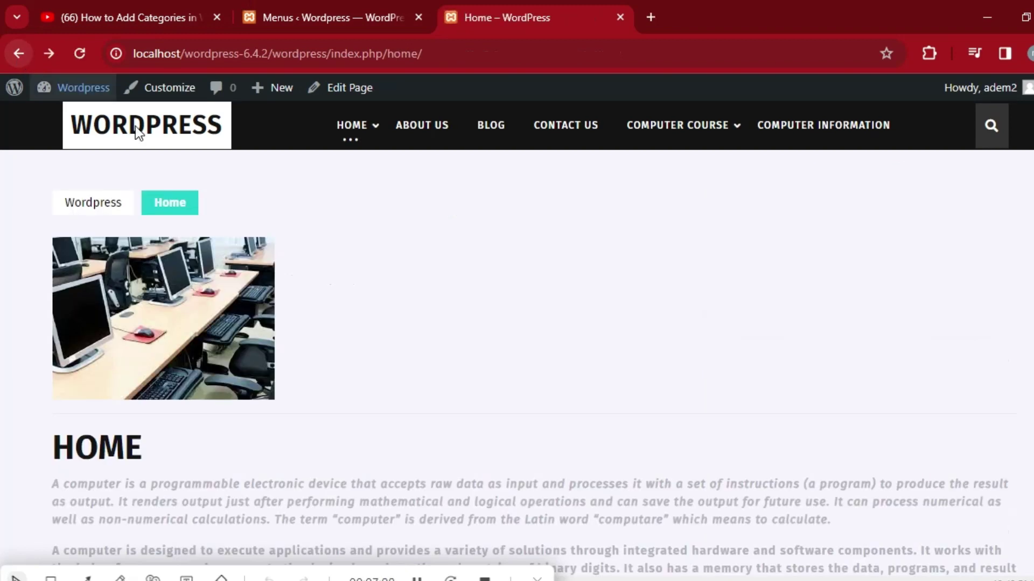
{"action": "left_click", "coordinate": [18, 53]}
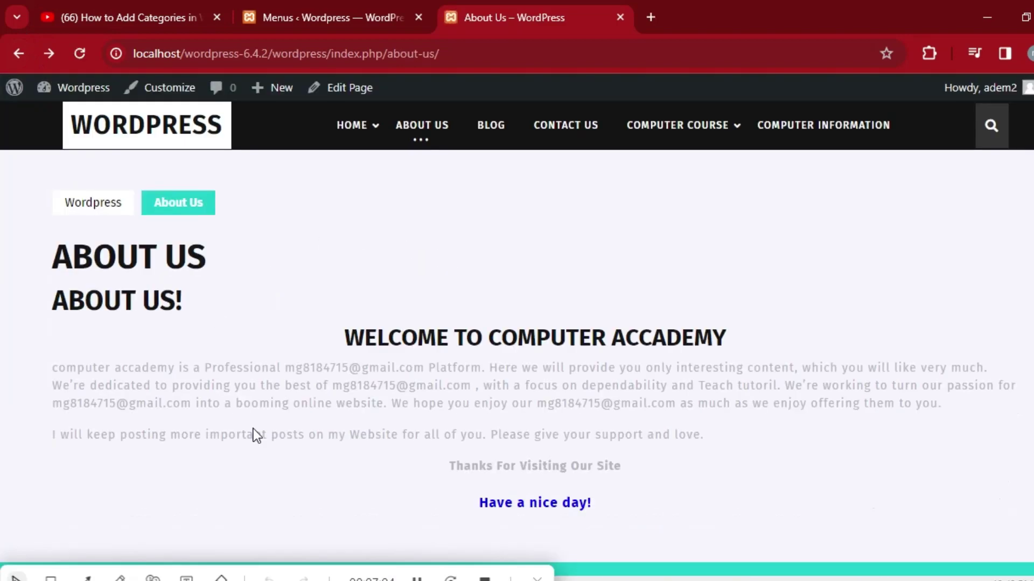
{"action": "left_click", "coordinate": [330, 18]}
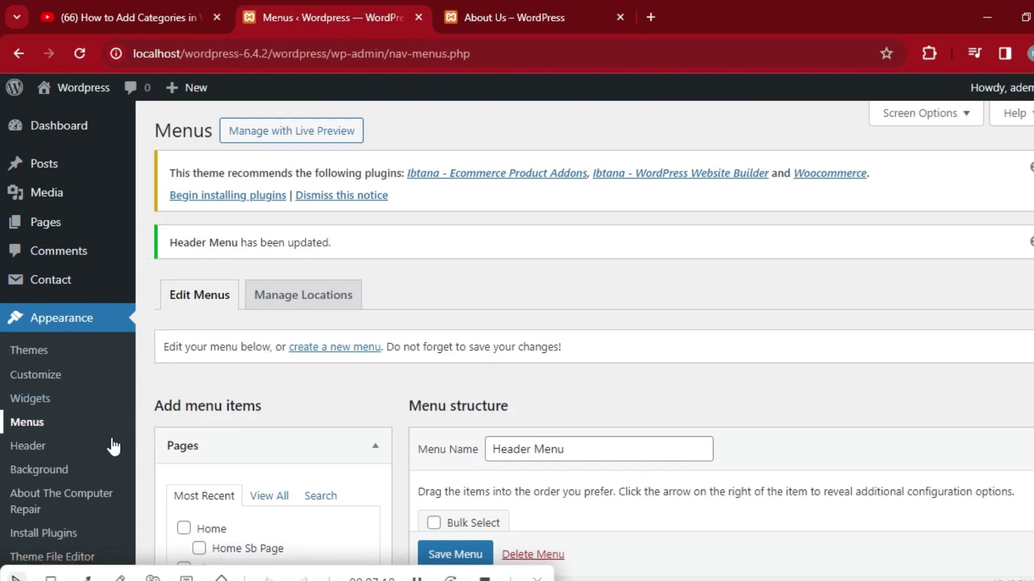
Create a blank post via Posts > Add New Post, then switch to the ChatGPT window.
{"action": "mouse_move", "coordinate": [81, 220]}
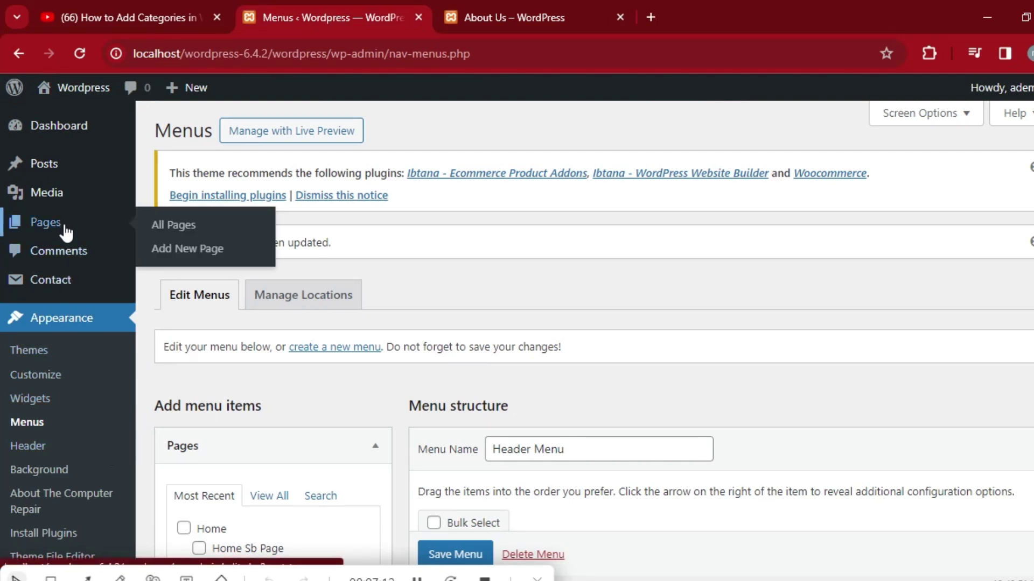
{"action": "mouse_move", "coordinate": [58, 171]}
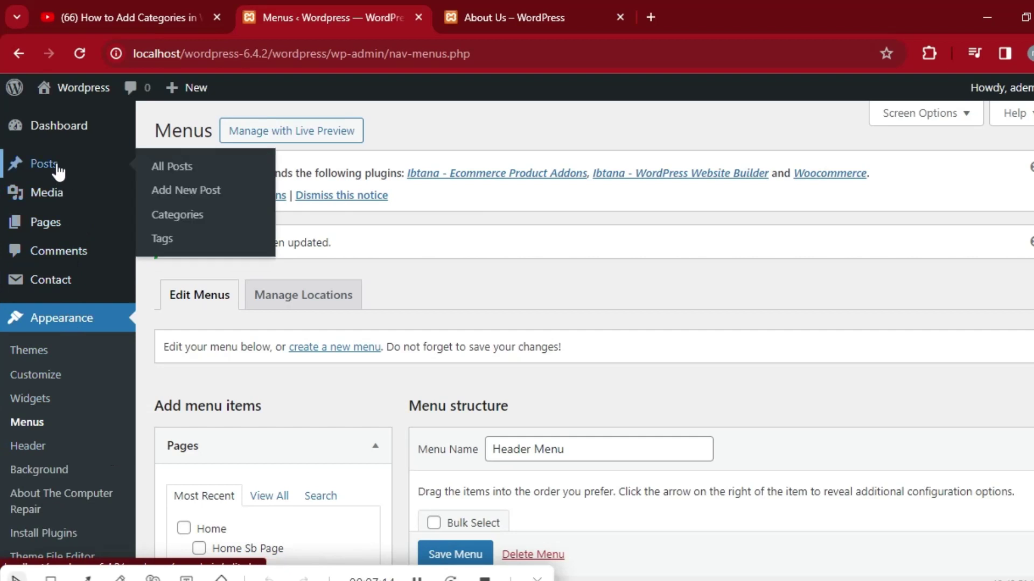
{"action": "left_click", "coordinate": [192, 193]}
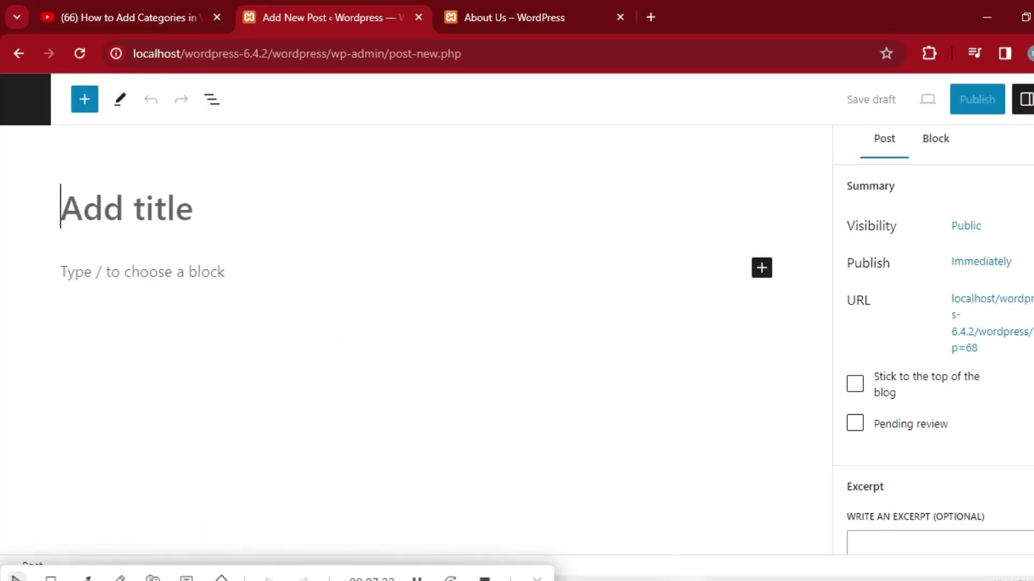
{"action": "key", "text": "alt+Tab"}
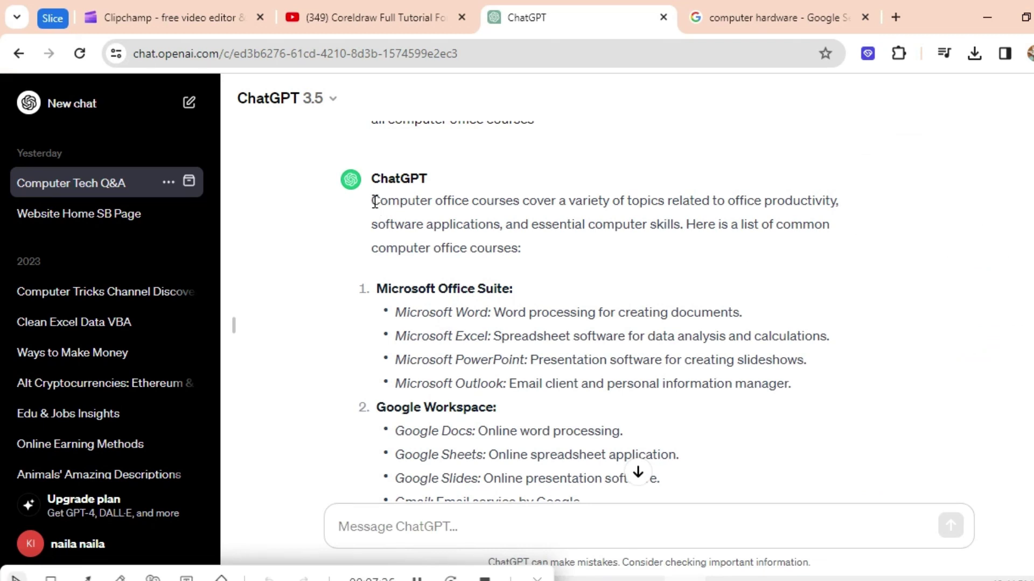
Select and copy the first paragraph of ChatGPT's answer introducing computer office courses.
{"action": "left_click_drag", "start_coordinate": [373, 200], "coordinate": [520, 248]}
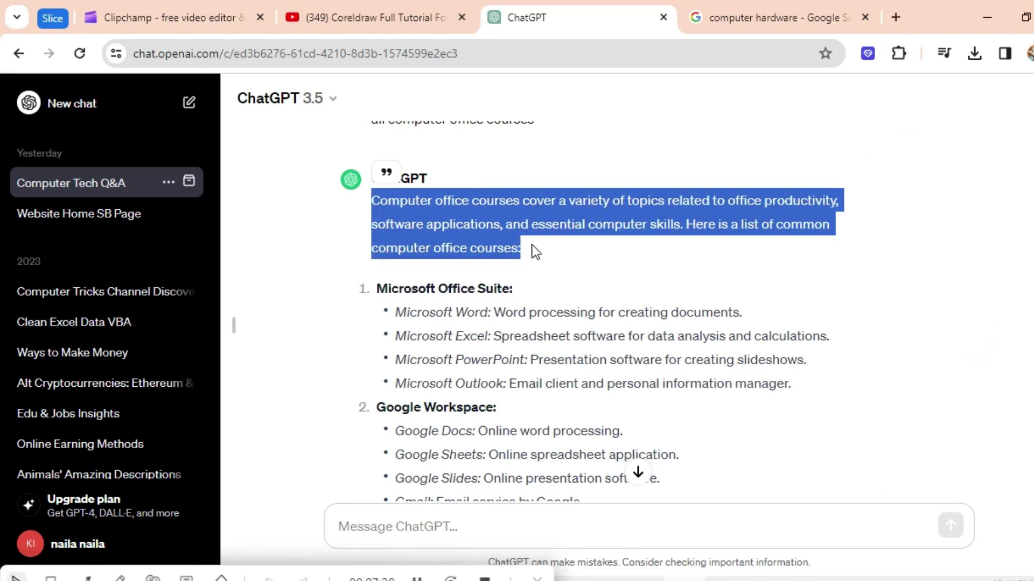
{"action": "right_click", "coordinate": [480, 214]}
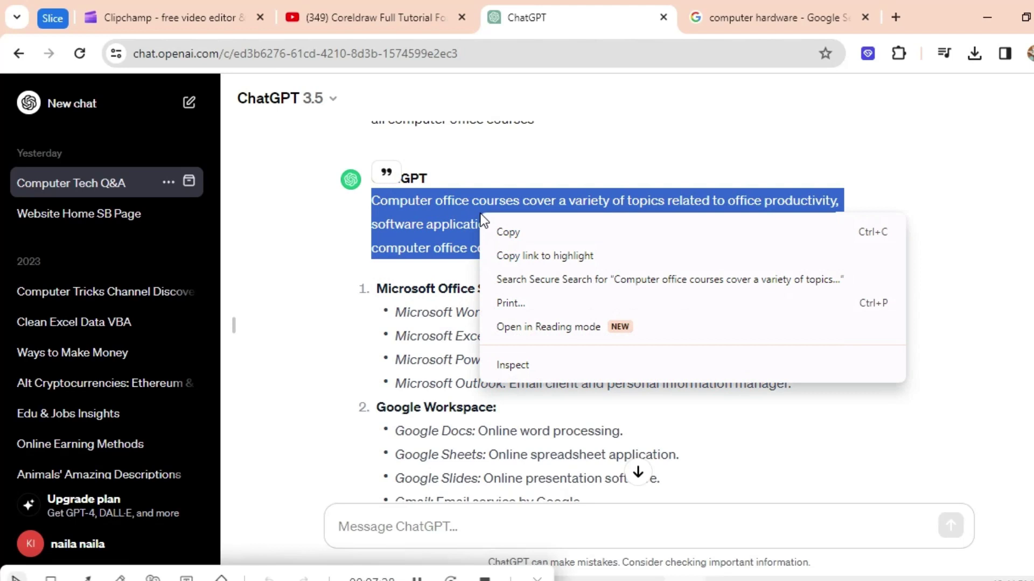
{"action": "left_click", "coordinate": [503, 229]}
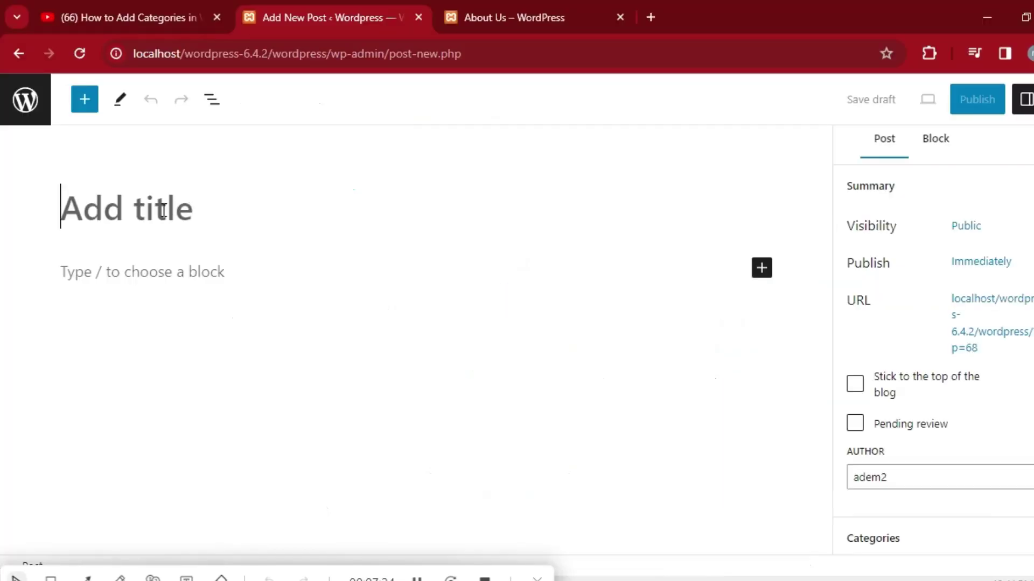
Paste the copied paragraph as the post title and place the cursor in the empty body block.
{"action": "right_click", "coordinate": [164, 215]}
{"action": "left_click", "coordinate": [238, 373]}
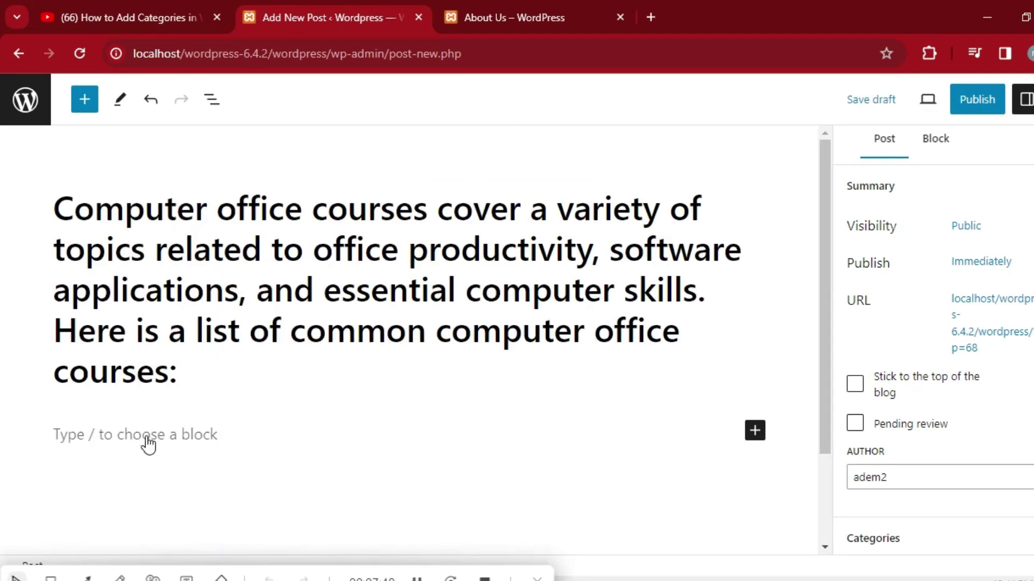
{"action": "left_click", "coordinate": [201, 445]}
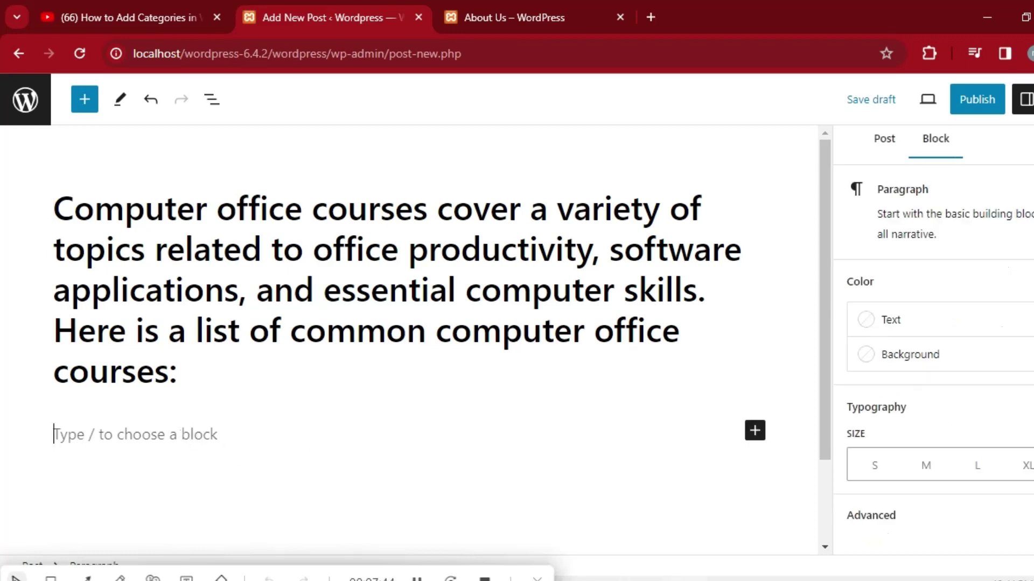
{"action": "key", "text": "alt+Tab"}
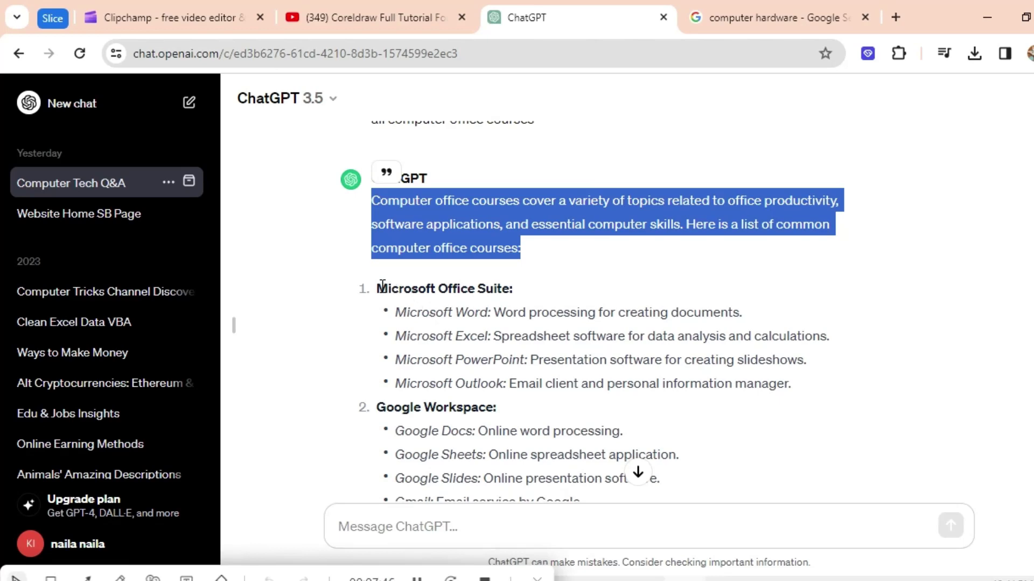
Copy ChatGPT's text from Microsoft Office Suite through the closing paragraph.
{"action": "left_click_drag", "start_coordinate": [376, 287], "coordinate": [831, 423]}
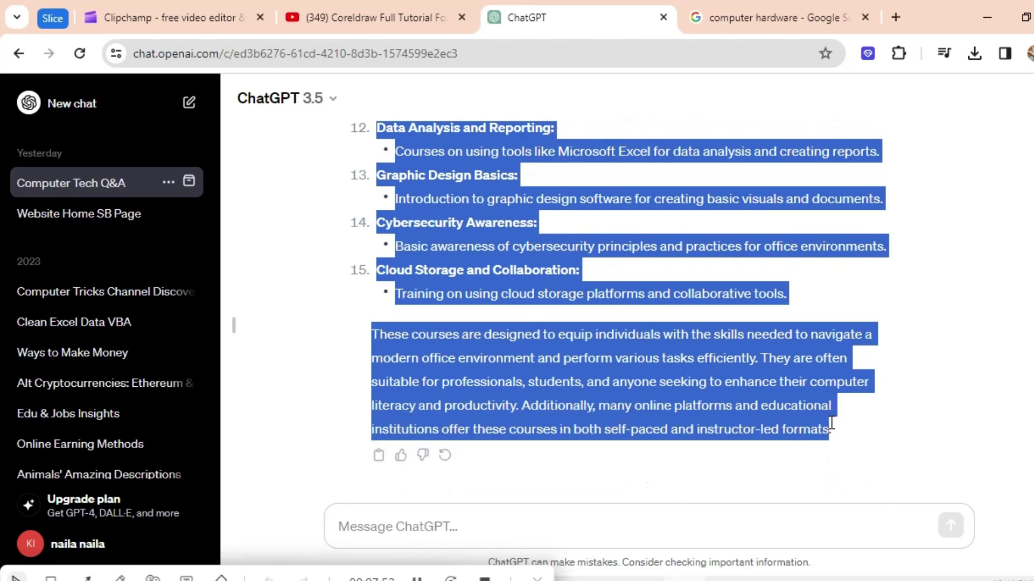
{"action": "right_click", "coordinate": [601, 358]}
{"action": "left_click", "coordinate": [630, 380]}
{"action": "left_click", "coordinate": [537, 577]}
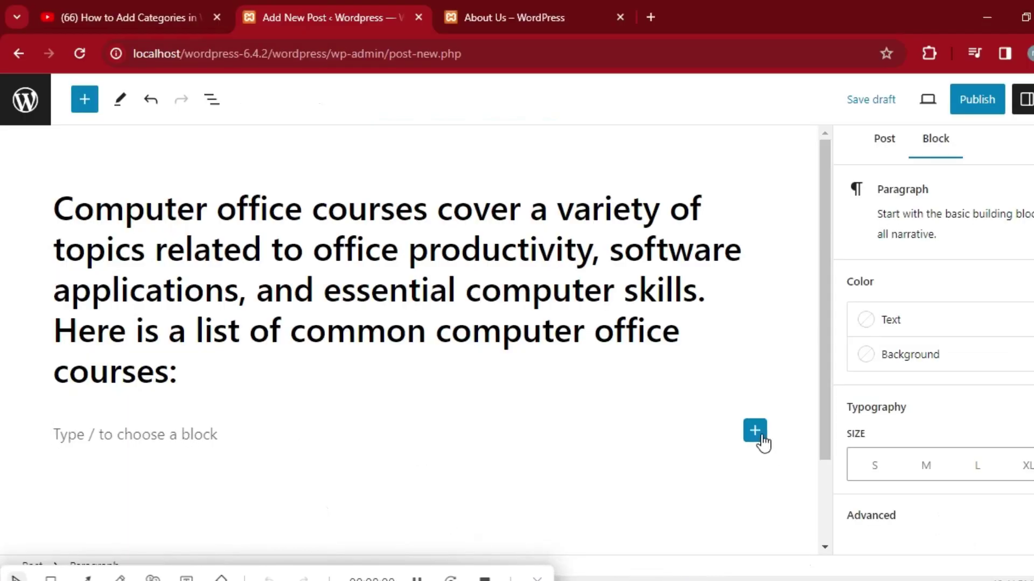
Paste the copied 15-course list and closing paragraph into a new Paragraph block.
{"action": "left_click", "coordinate": [757, 433]}
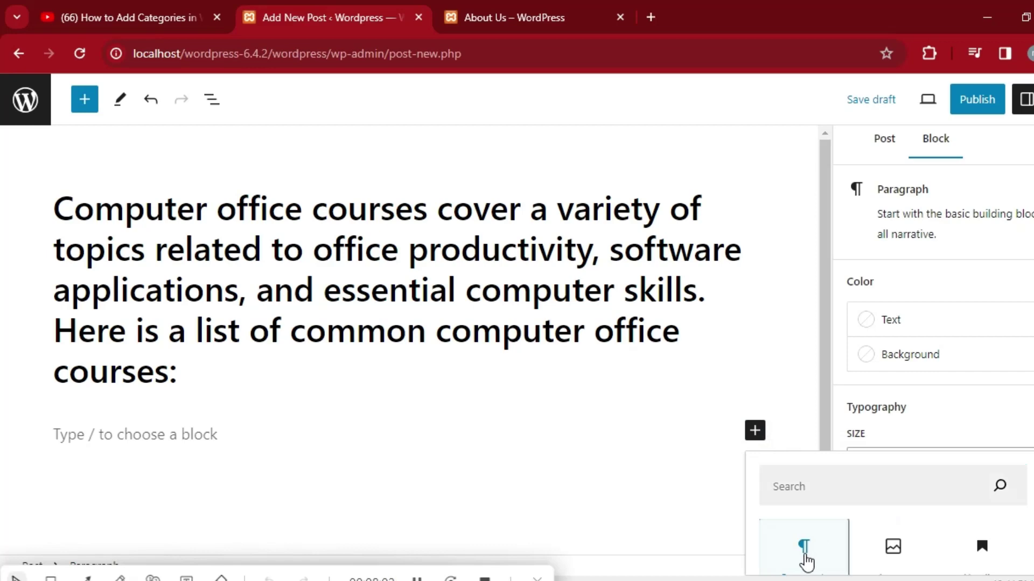
{"action": "left_click", "coordinate": [804, 554]}
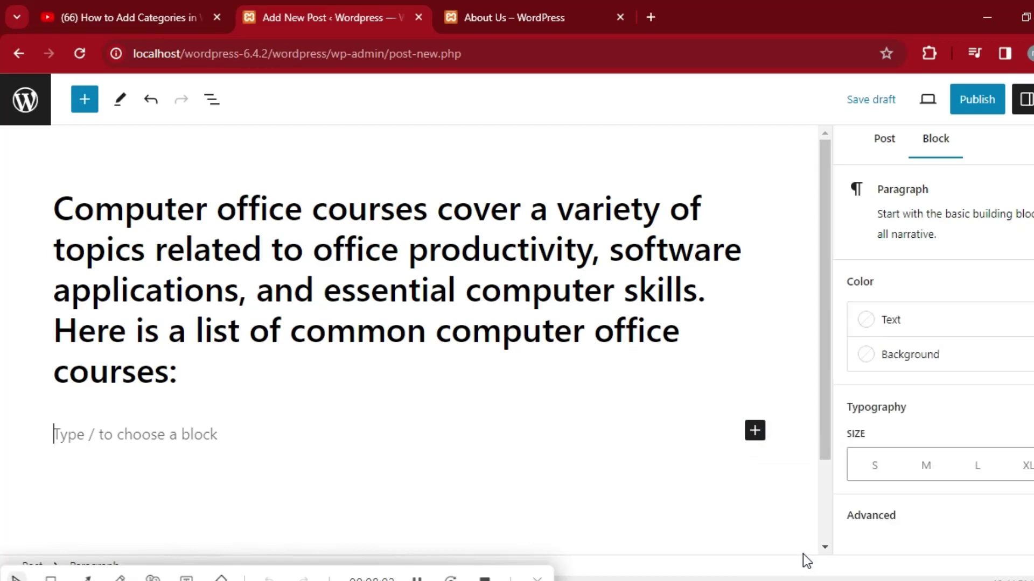
{"action": "right_click", "coordinate": [166, 437]}
{"action": "left_click", "coordinate": [218, 210]}
{"action": "left_click", "coordinate": [364, 479]}
{"action": "left_click", "coordinate": [628, 410]}
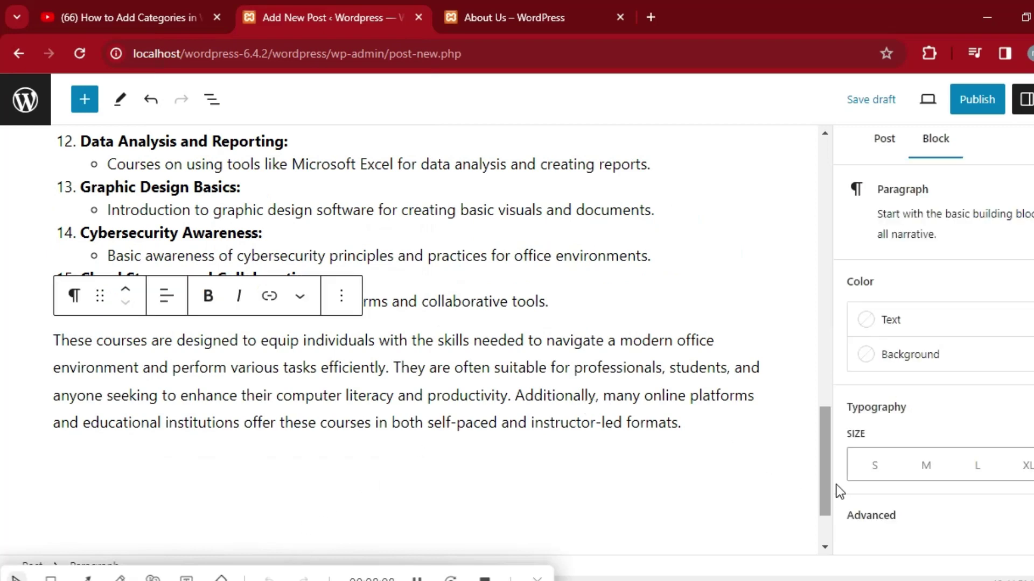
Review the pasted post body and add an empty bullet after item 15.
{"action": "left_click_drag", "start_coordinate": [825, 460], "coordinate": [812, 249]}
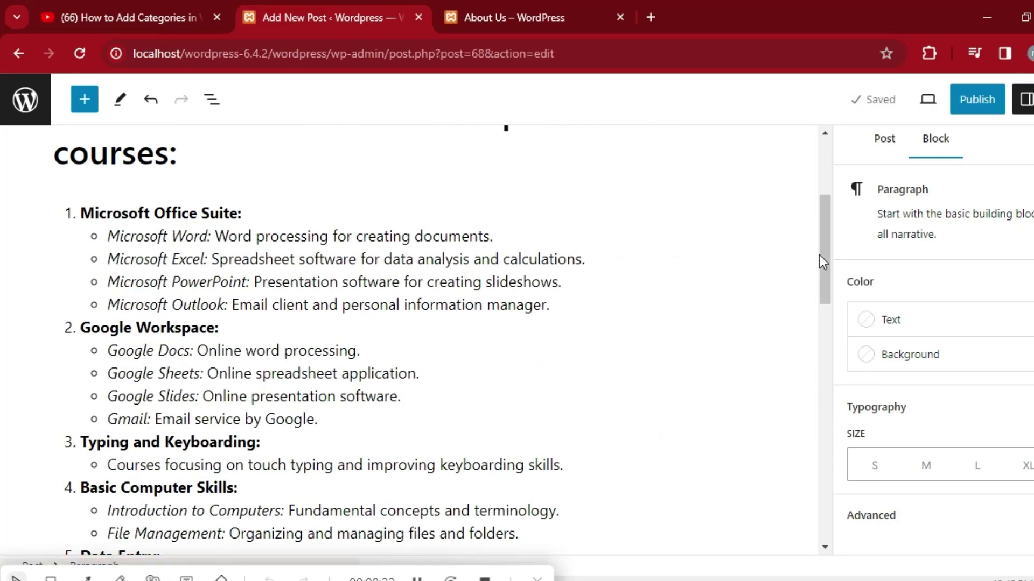
{"action": "left_click_drag", "start_coordinate": [827, 254], "coordinate": [833, 459]}
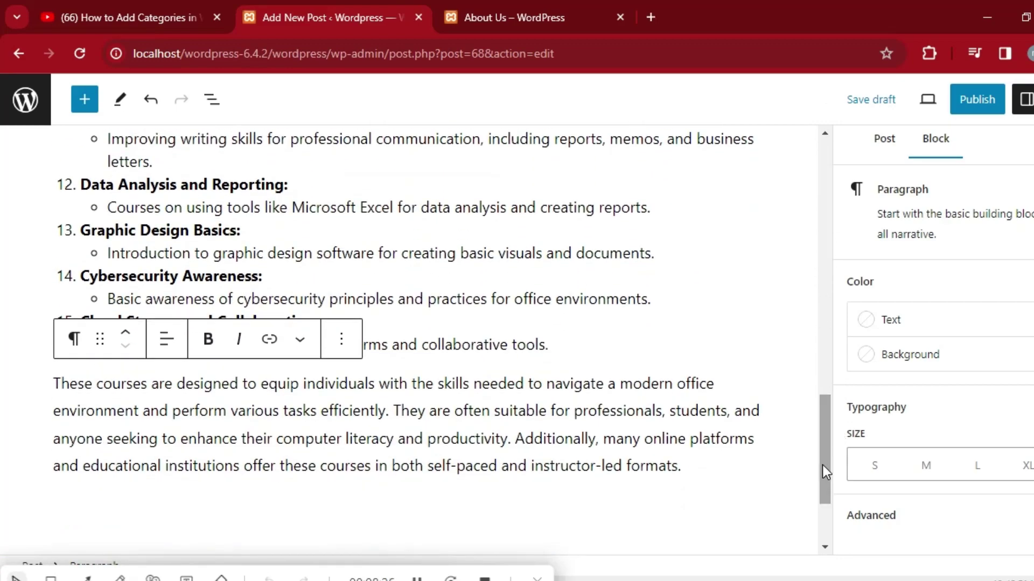
{"action": "left_click_drag", "start_coordinate": [824, 471], "coordinate": [824, 425]}
{"action": "left_click", "coordinate": [418, 577]}
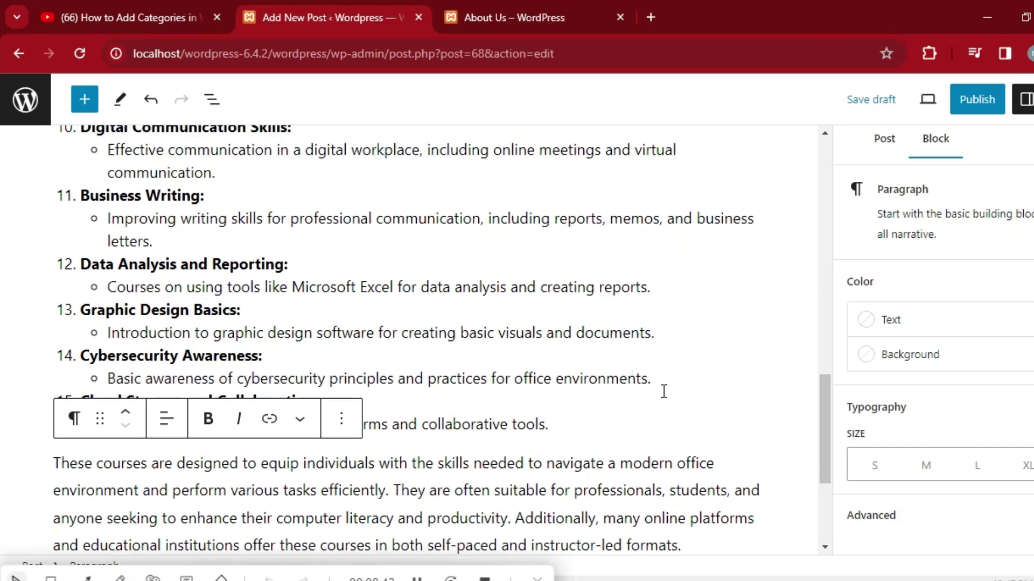
{"action": "left_click", "coordinate": [558, 429]}
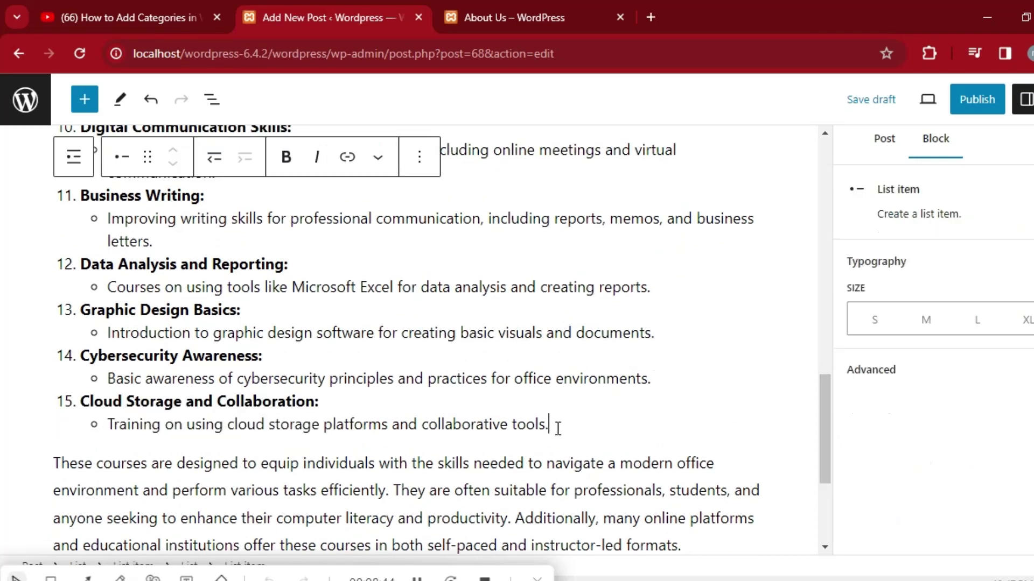
{"action": "key", "text": "Return"}
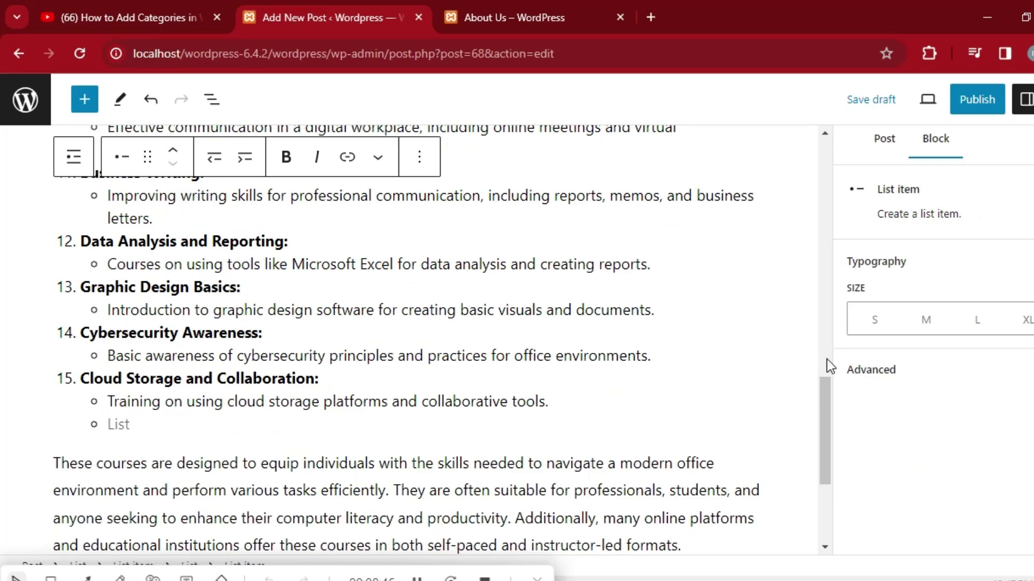
{"action": "mouse_move", "coordinate": [826, 420]}
{"action": "left_mouse_down"}
{"action": "mouse_move", "coordinate": [824, 467]}
{"action": "mouse_move", "coordinate": [816, 422]}
{"action": "left_mouse_up"}
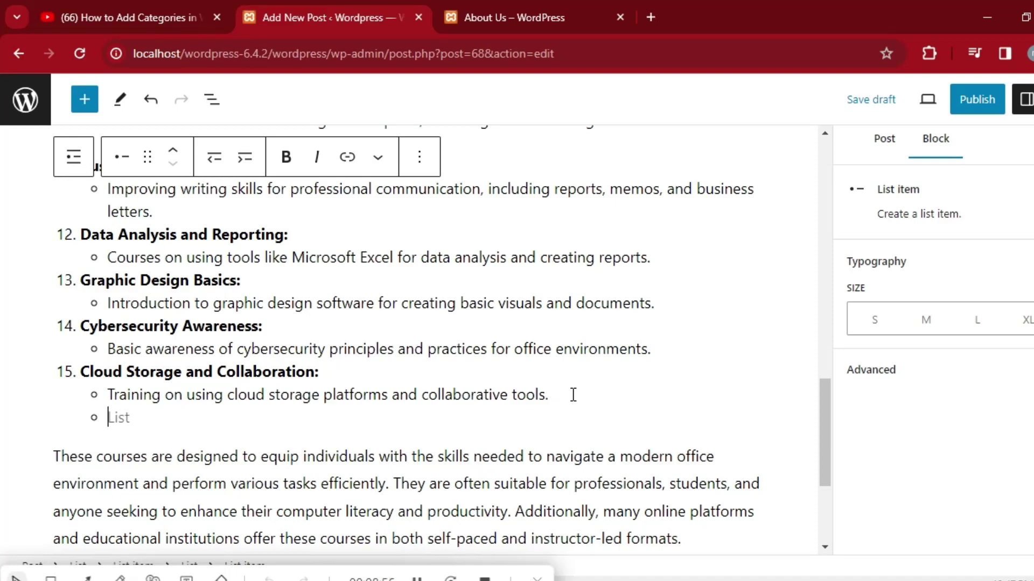
Delete the empty bullet after item 15, then scroll the Post settings down to Featured image.
{"action": "key", "text": "BackSpace"}
{"action": "key", "text": "BackSpace"}
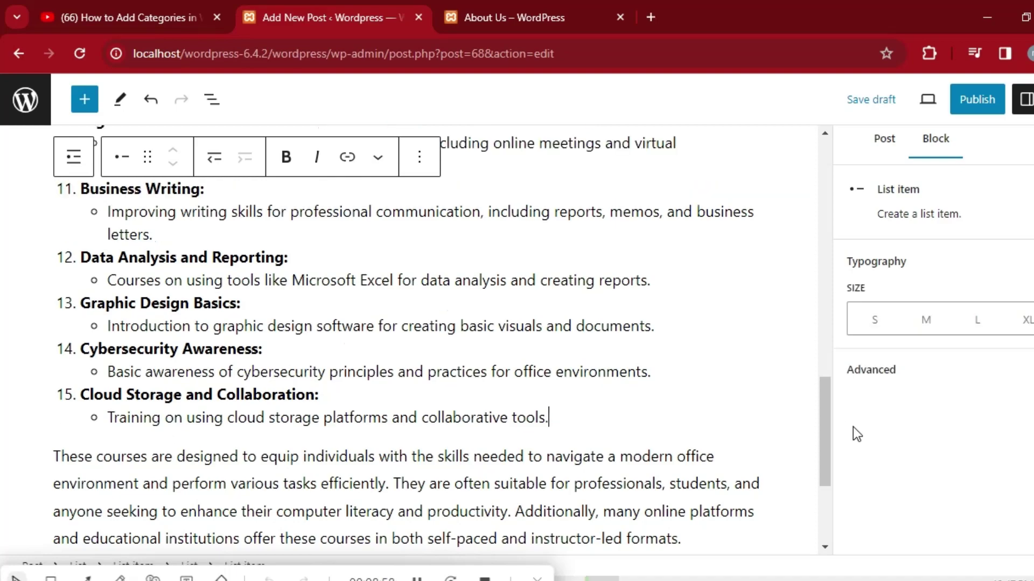
{"action": "left_click_drag", "start_coordinate": [828, 427], "coordinate": [814, 246]}
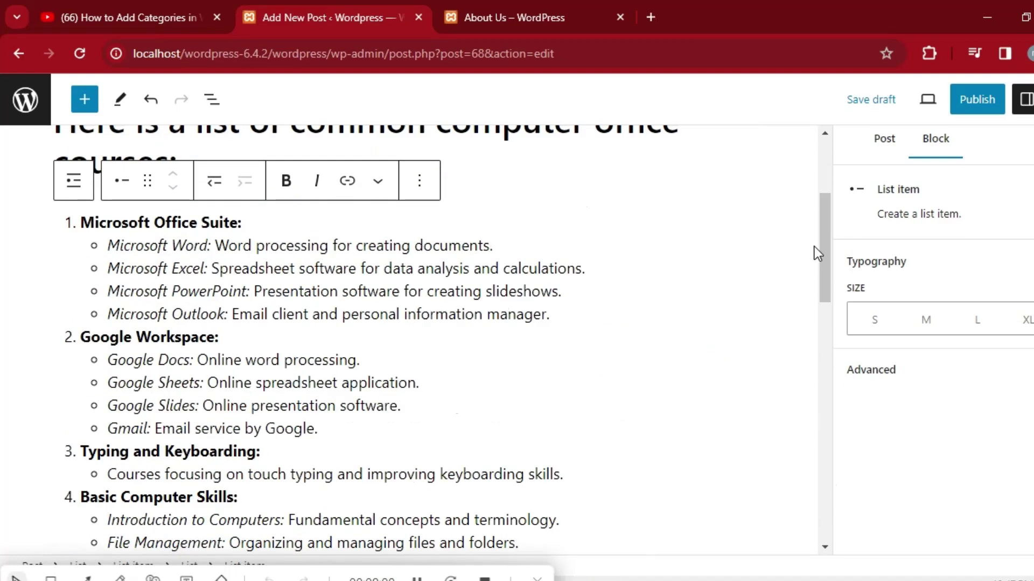
{"action": "left_click", "coordinate": [882, 143]}
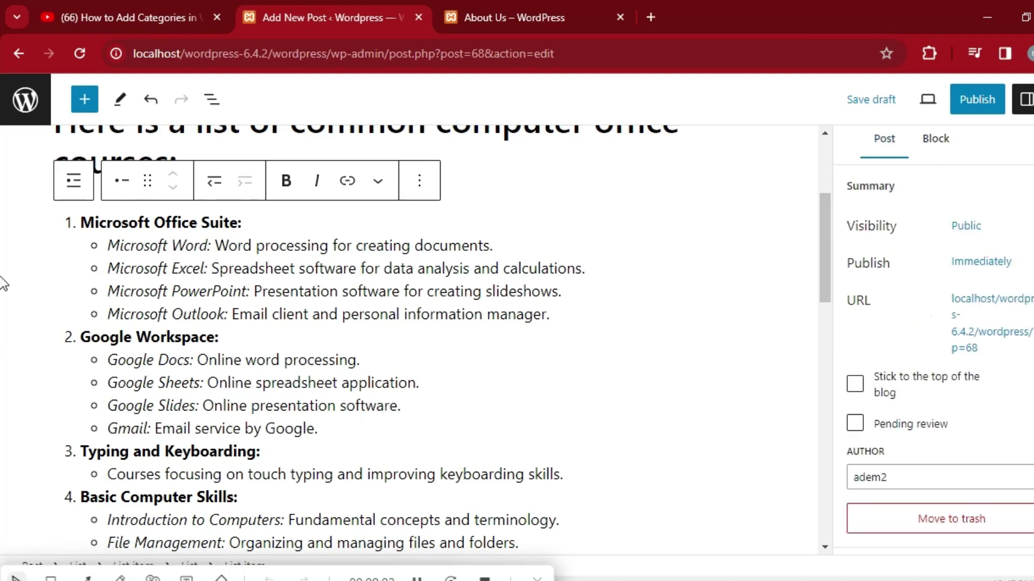
{"action": "scroll", "coordinate": [937, 350], "scroll_direction": "down", "scroll_amount": 5}
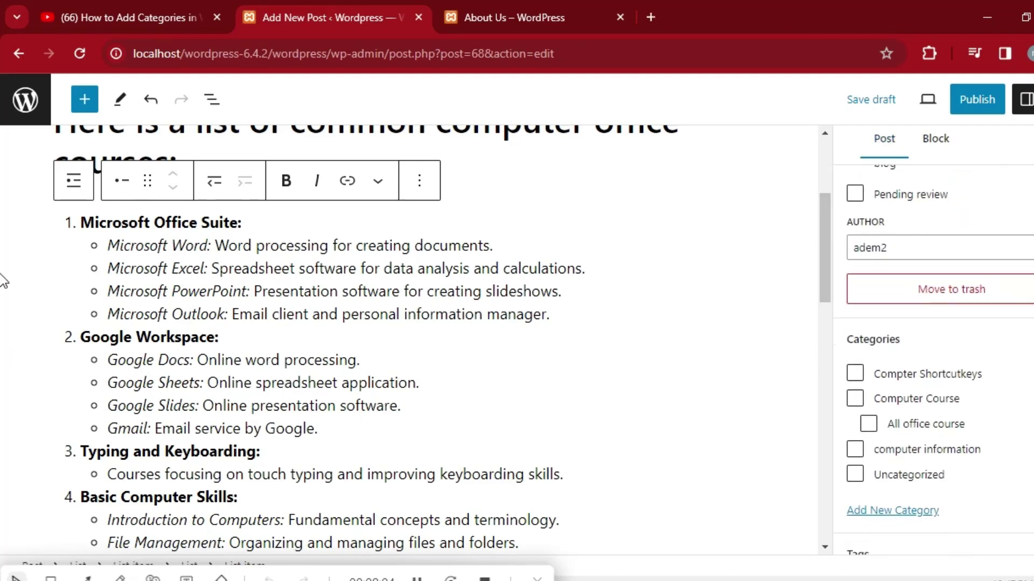
{"action": "scroll", "coordinate": [937, 366], "scroll_direction": "down", "scroll_amount": 6}
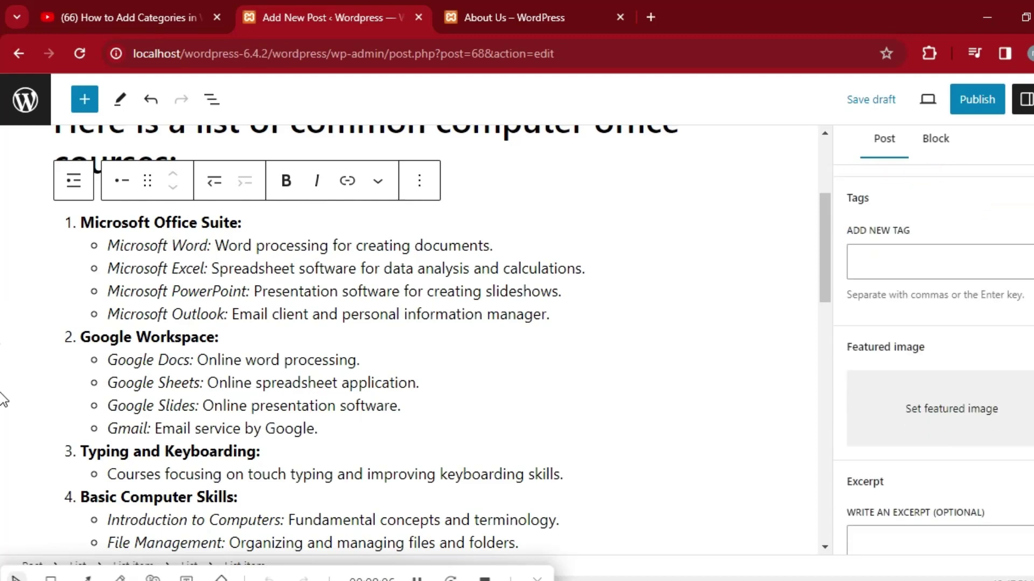
Open the featured image picker and filter the media library to items uploaded to this post.
{"action": "left_click", "coordinate": [958, 397]}
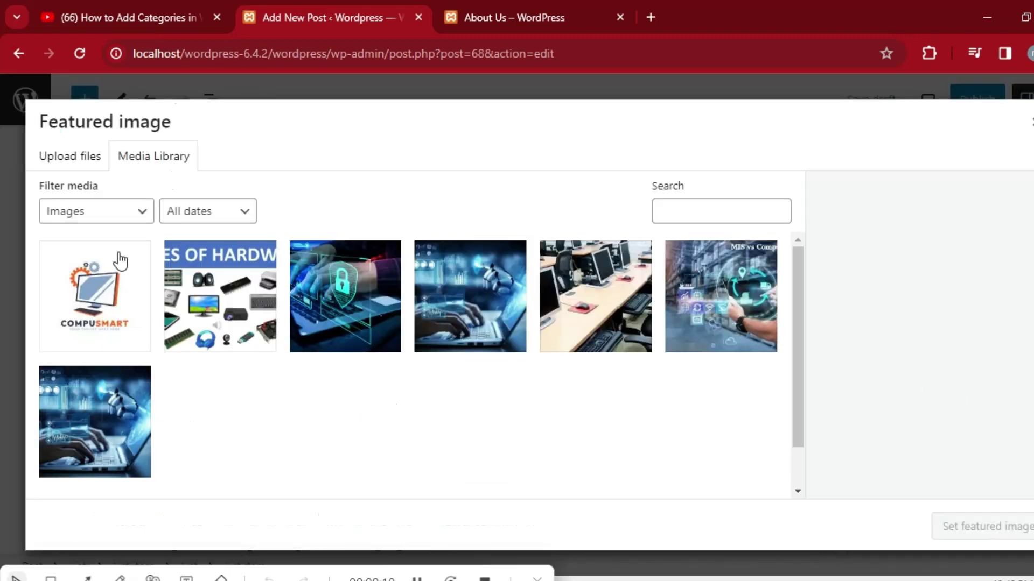
{"action": "left_click", "coordinate": [148, 214]}
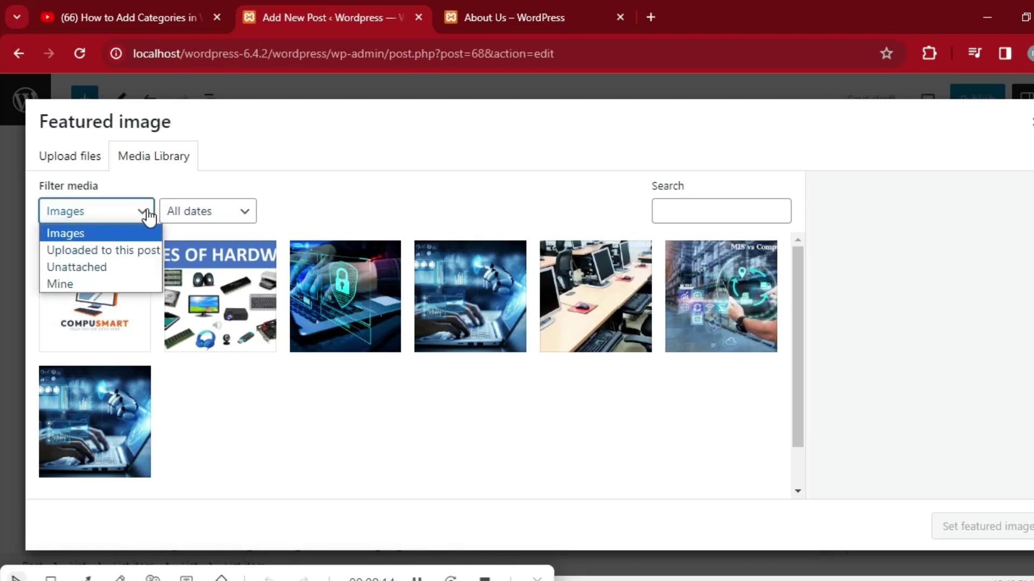
{"action": "left_click", "coordinate": [215, 185]}
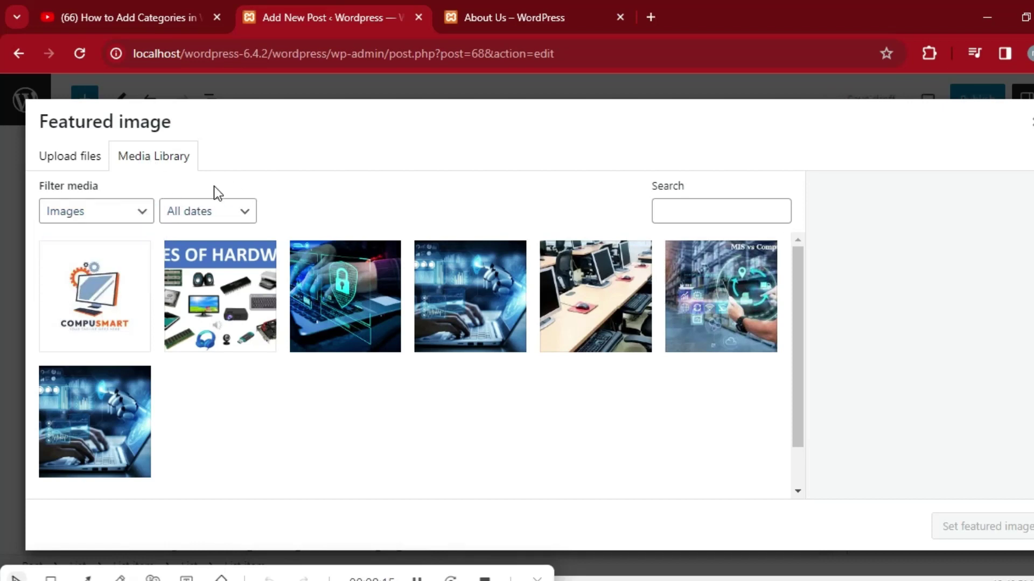
{"action": "left_click", "coordinate": [167, 161]}
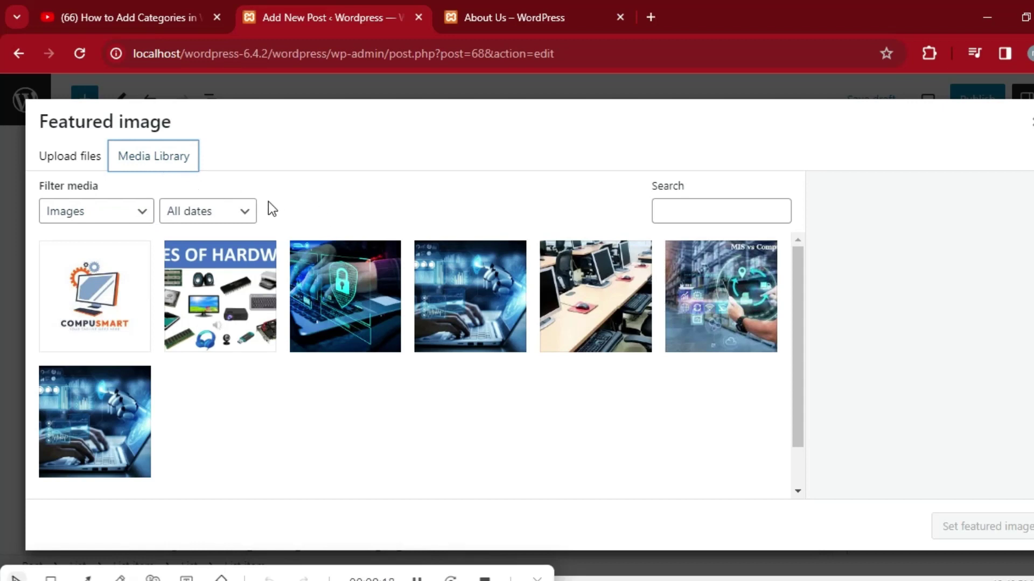
{"action": "left_click_drag", "start_coordinate": [797, 342], "coordinate": [799, 397]}
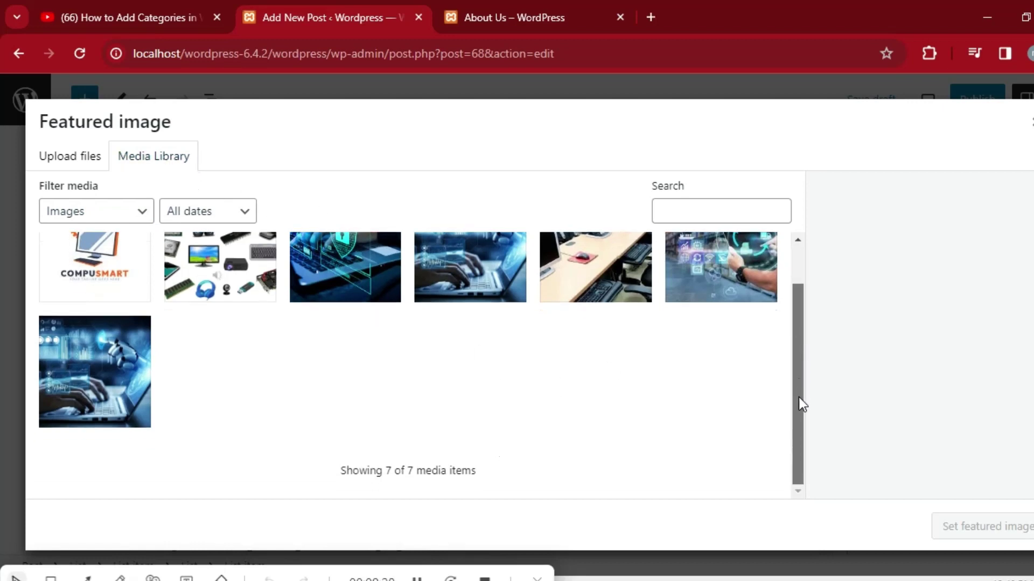
{"action": "left_click", "coordinate": [723, 213]}
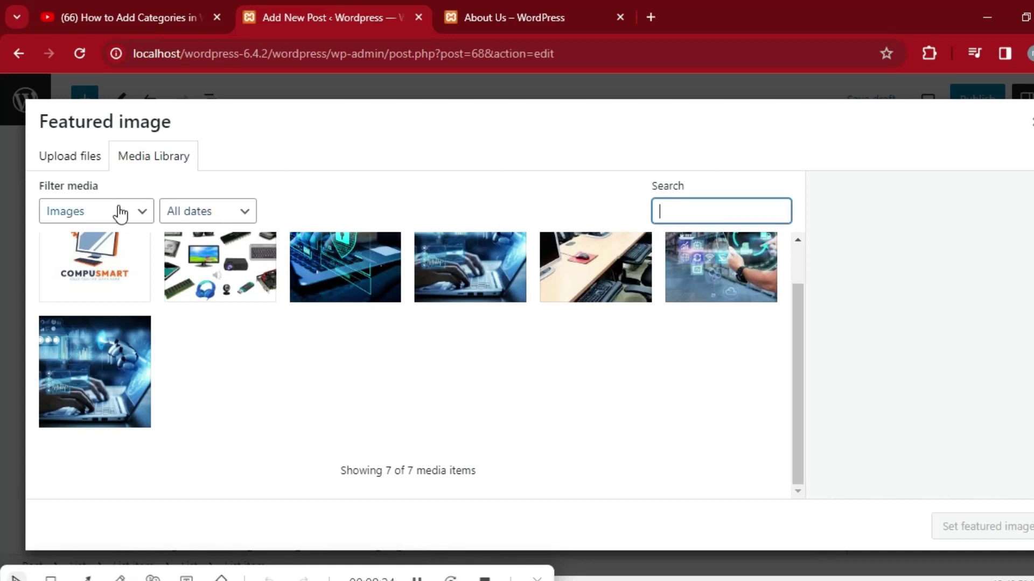
{"action": "left_click", "coordinate": [138, 215]}
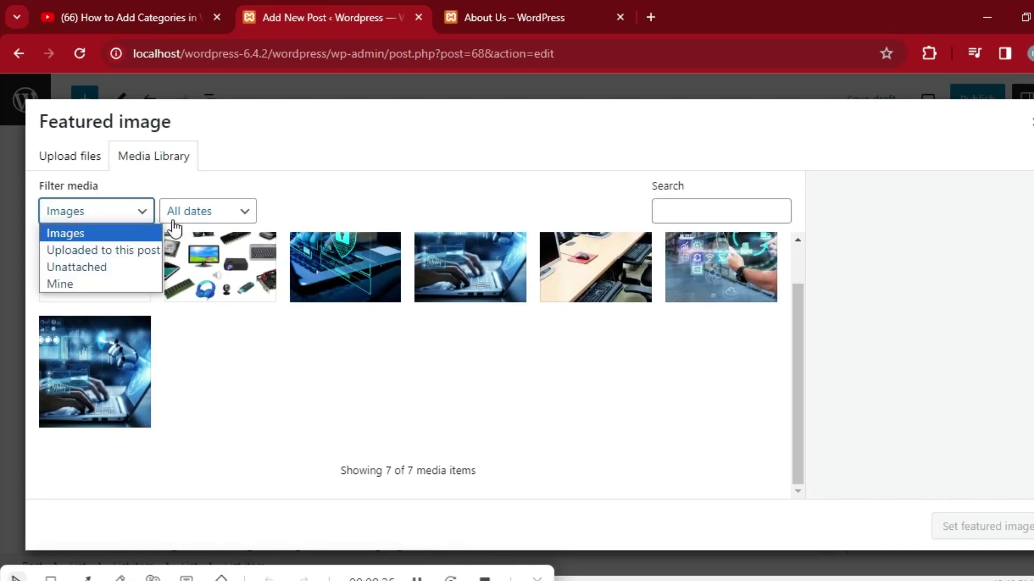
{"action": "left_click", "coordinate": [143, 253]}
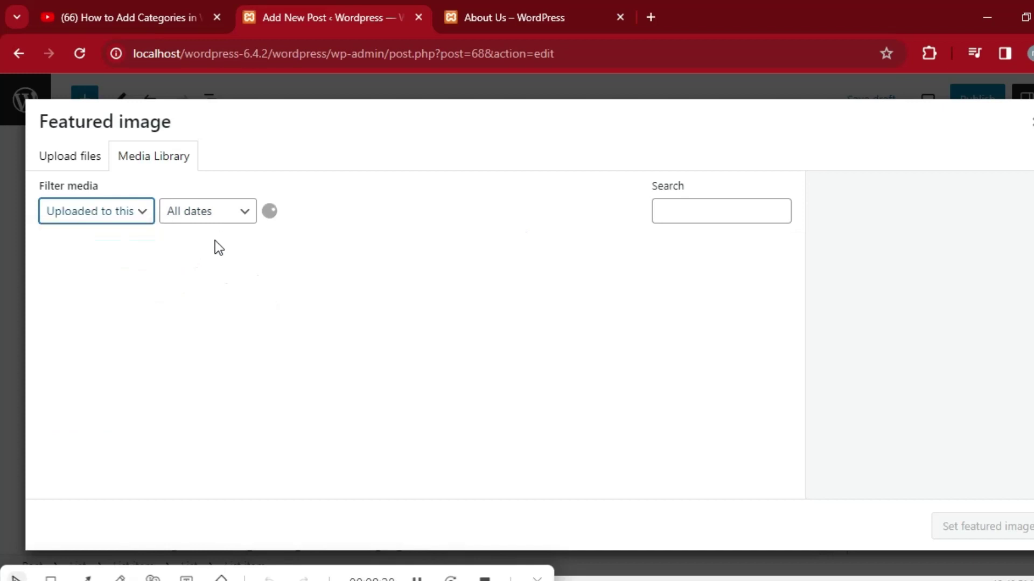
Upload the do-microsoft-office-work-power-point-excel-and-word image and set it as the featured image.
{"action": "left_click", "coordinate": [407, 395]}
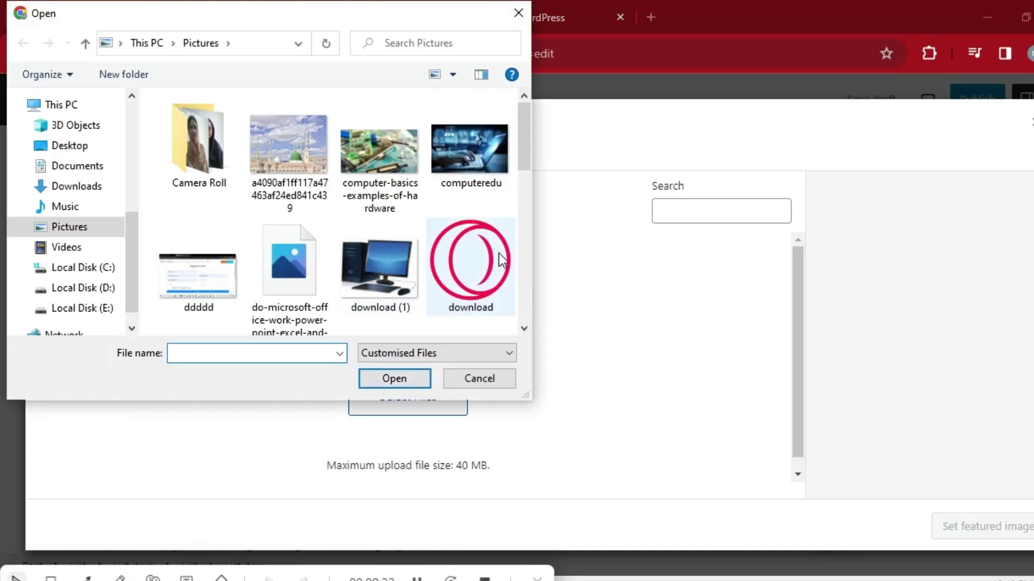
{"action": "left_click", "coordinate": [289, 275]}
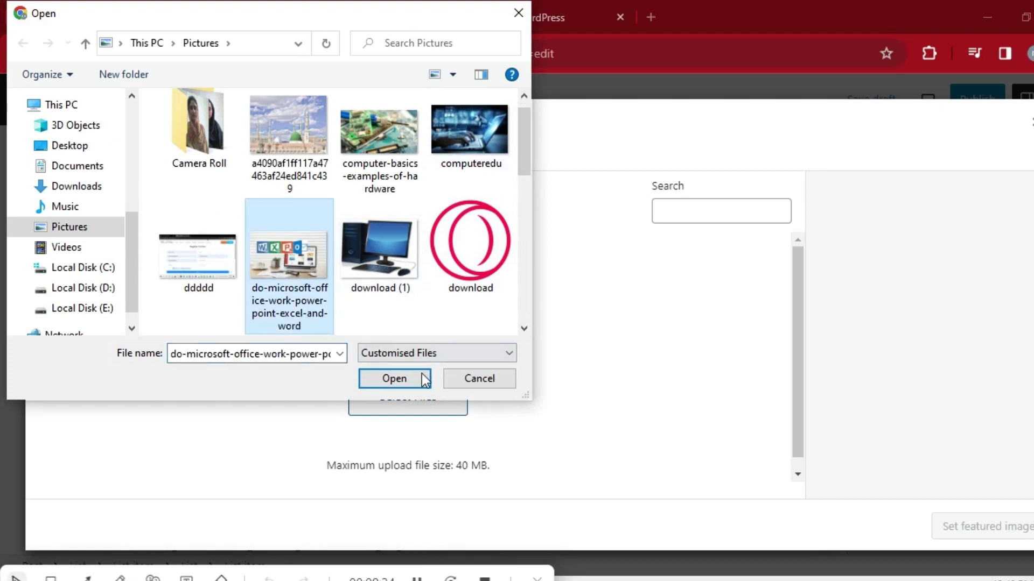
{"action": "left_click", "coordinate": [403, 385]}
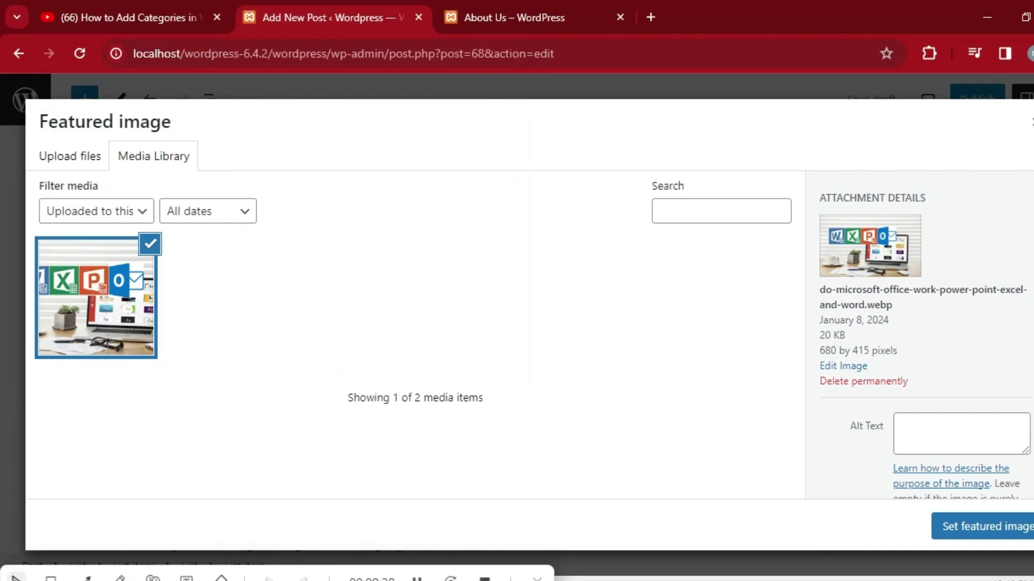
{"action": "scroll", "coordinate": [924, 340], "scroll_direction": "down", "scroll_amount": 2}
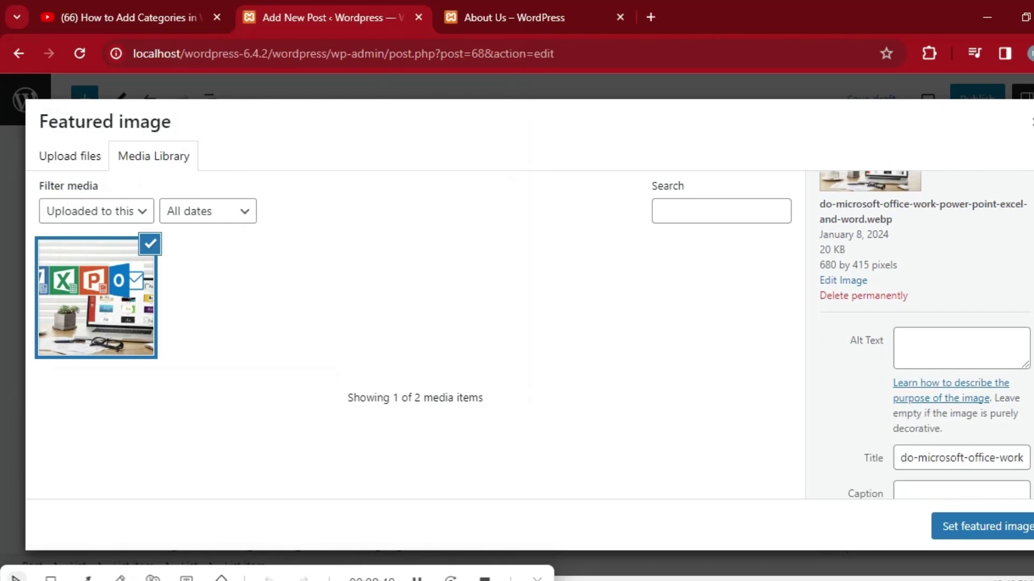
{"action": "scroll", "coordinate": [924, 334], "scroll_direction": "down", "scroll_amount": 3}
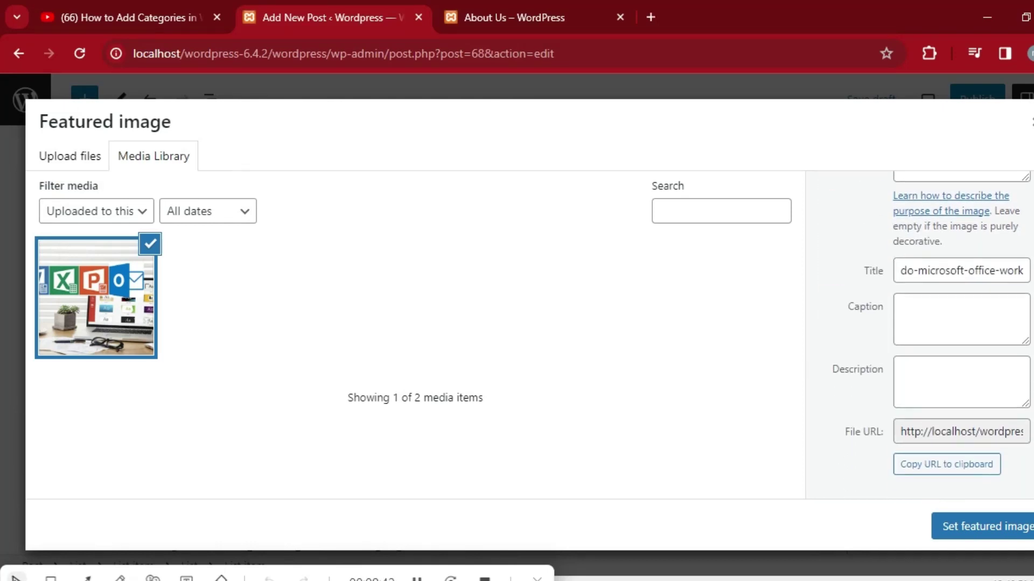
{"action": "scroll", "coordinate": [924, 334], "scroll_direction": "up", "scroll_amount": 5}
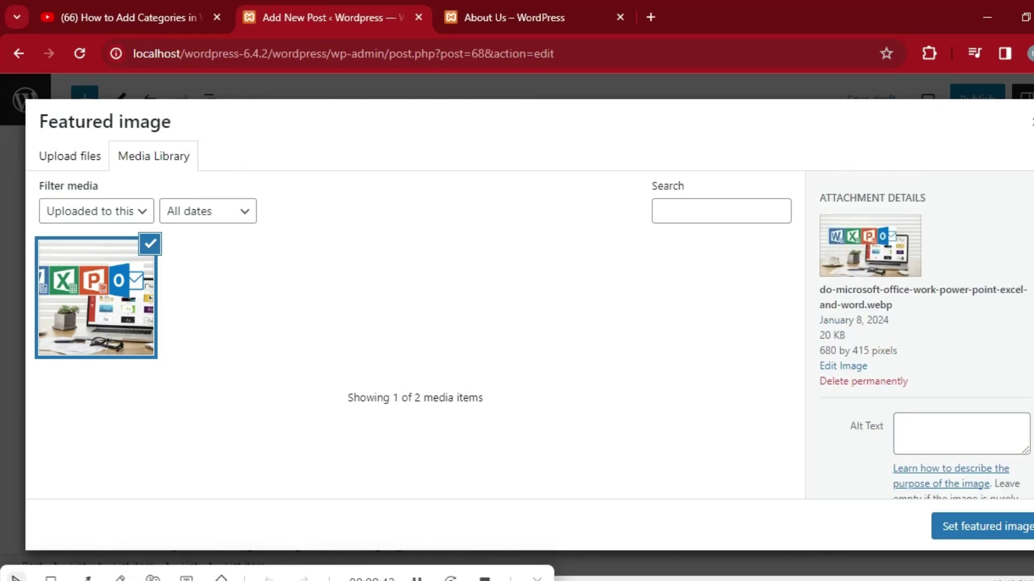
{"action": "left_click", "coordinate": [983, 532]}
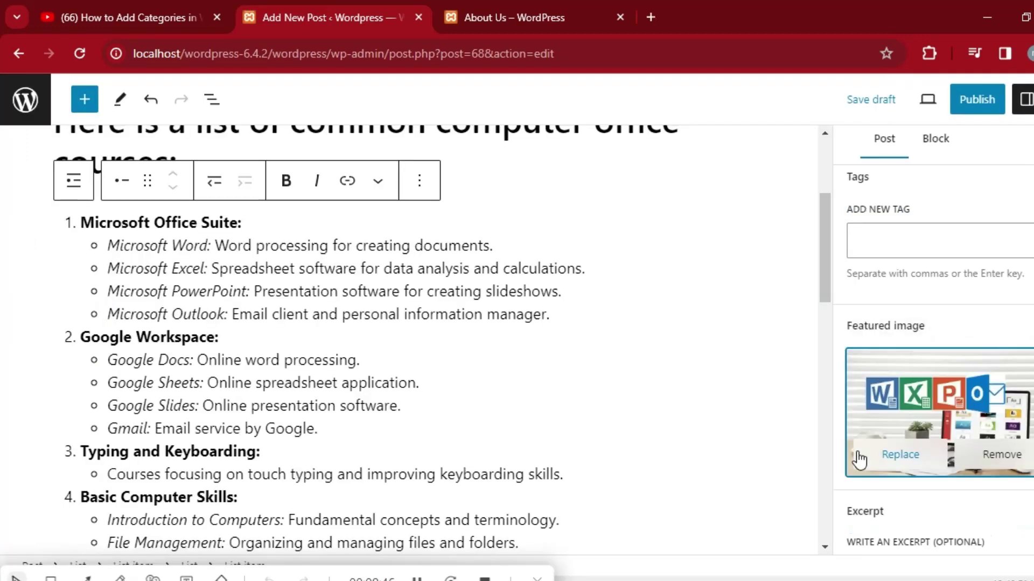
File the post under 'All office course' and publish it, confirming in the pre-publish panel.
{"action": "scroll", "coordinate": [934, 350], "scroll_direction": "down", "scroll_amount": 1}
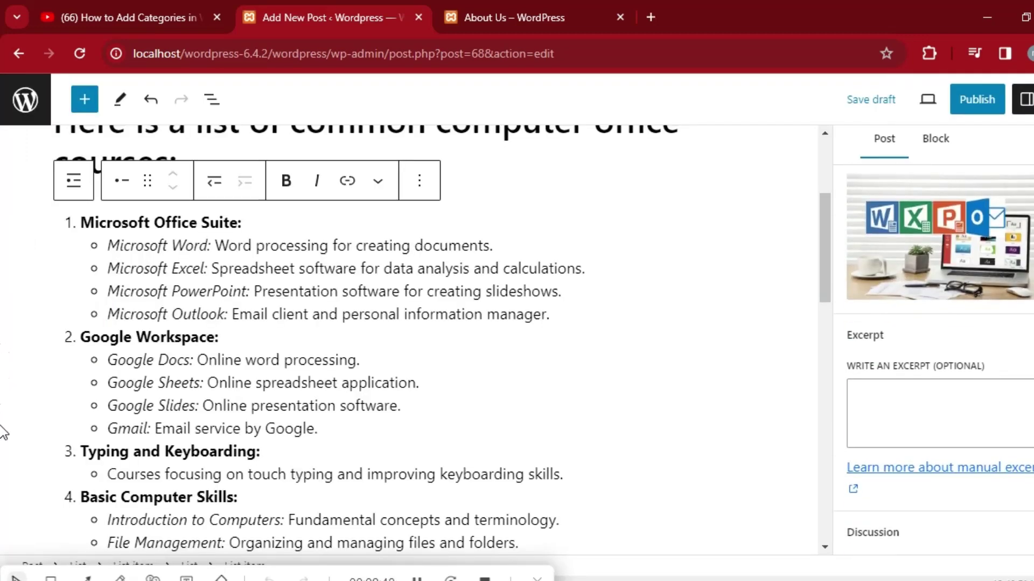
{"action": "scroll", "coordinate": [934, 350], "scroll_direction": "up", "scroll_amount": 3}
{"action": "scroll", "coordinate": [934, 350], "scroll_direction": "up", "scroll_amount": 3}
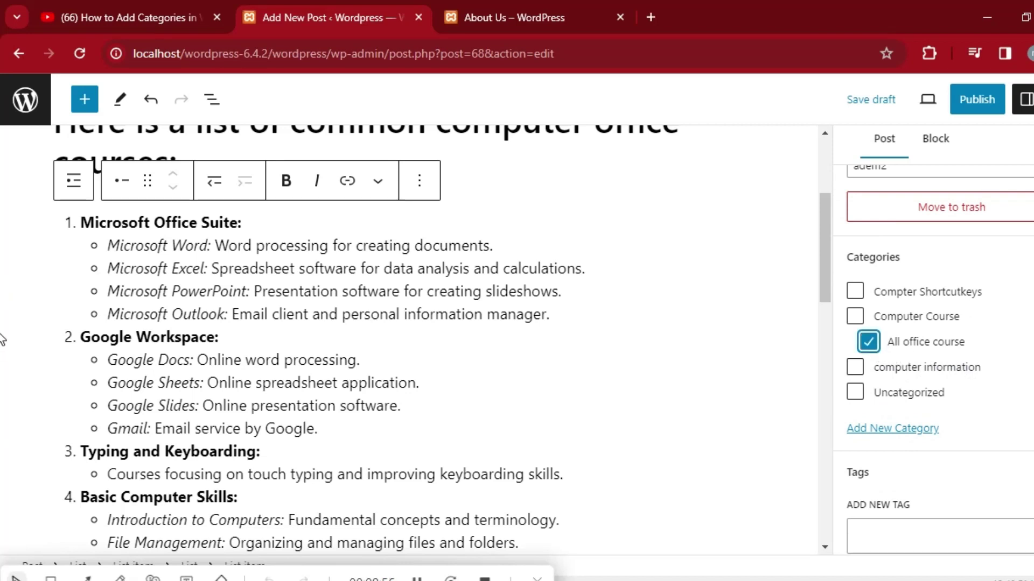
{"action": "scroll", "coordinate": [934, 350], "scroll_direction": "up", "scroll_amount": 4}
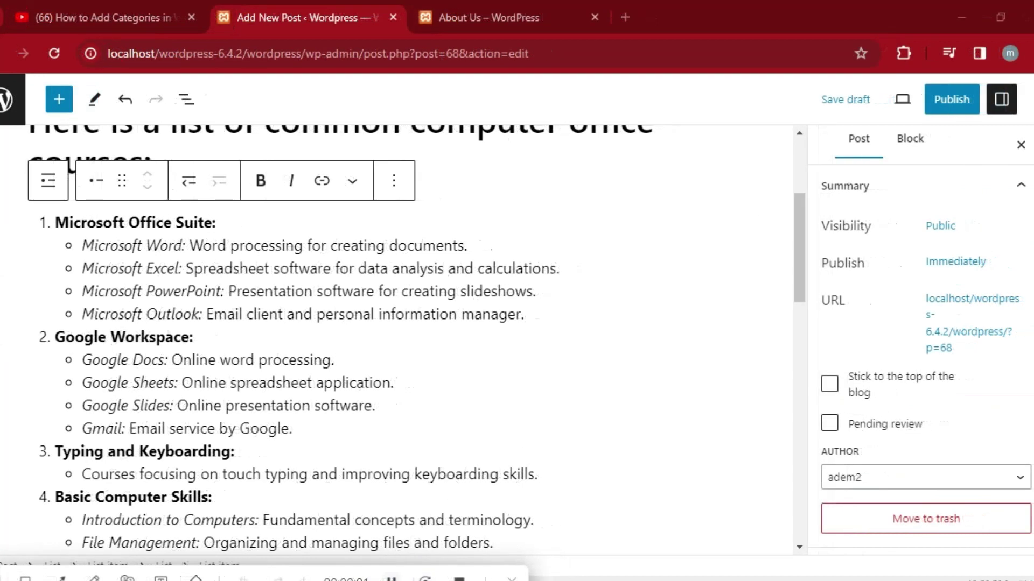
{"action": "left_click", "coordinate": [948, 101]}
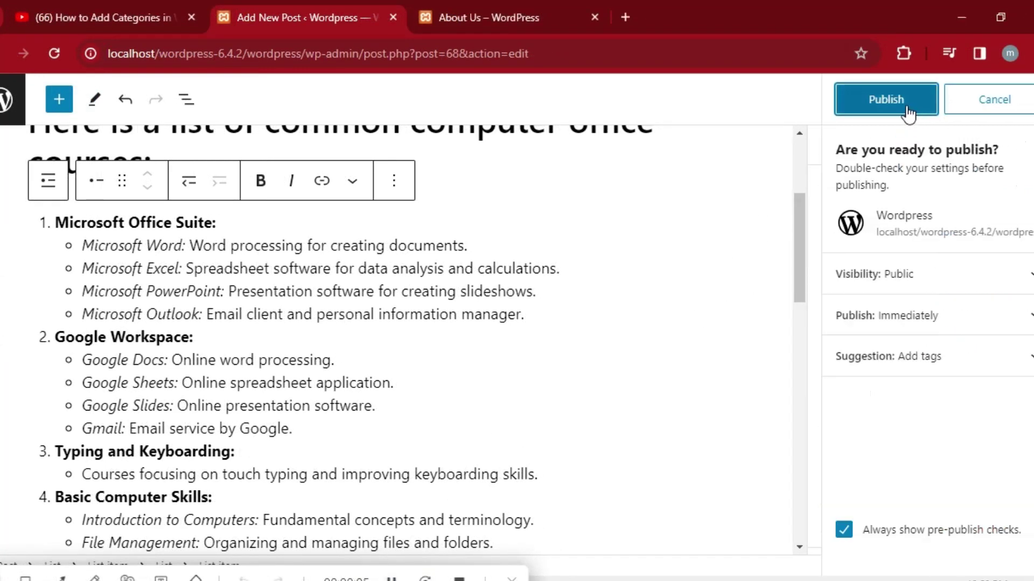
{"action": "left_click", "coordinate": [897, 110]}
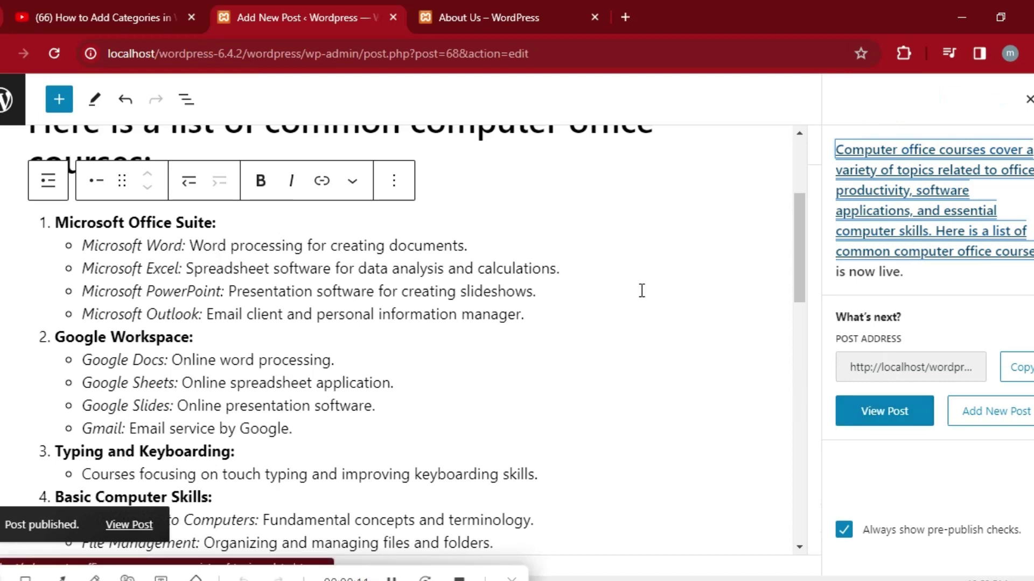
Go to the live site and open the All Office Course category page.
{"action": "left_click", "coordinate": [475, 18]}
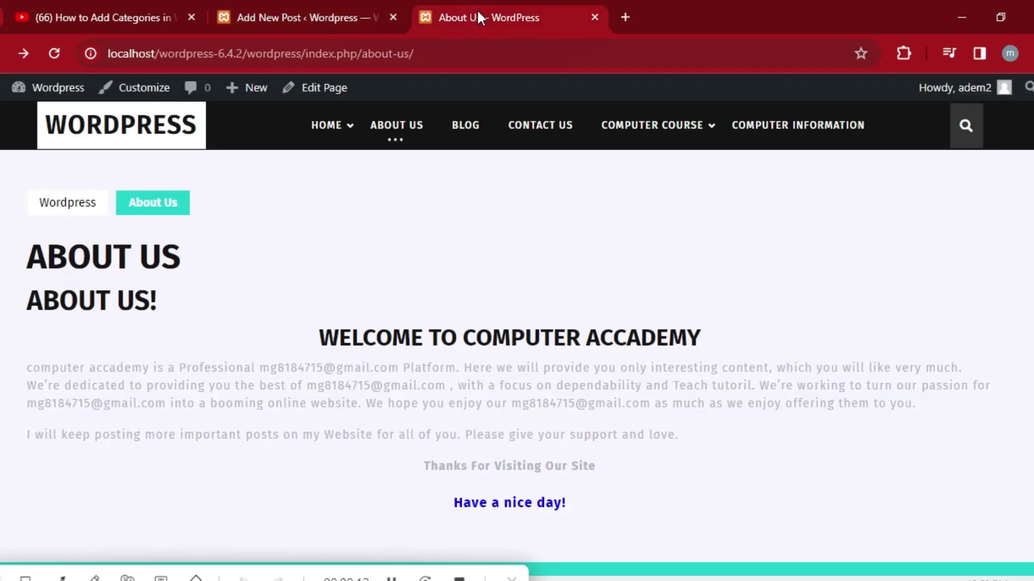
{"action": "mouse_move", "coordinate": [646, 129]}
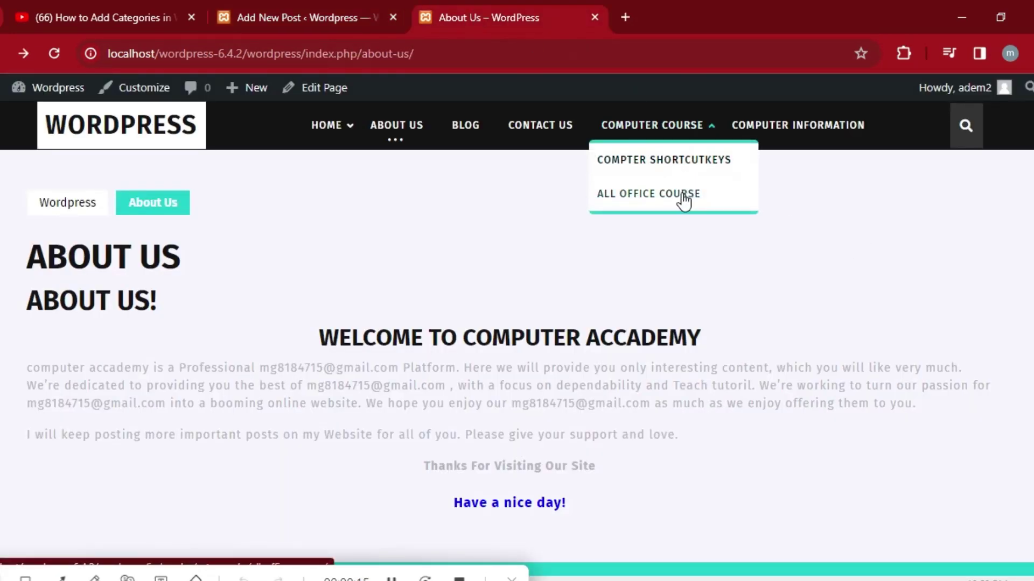
{"action": "left_click", "coordinate": [652, 199]}
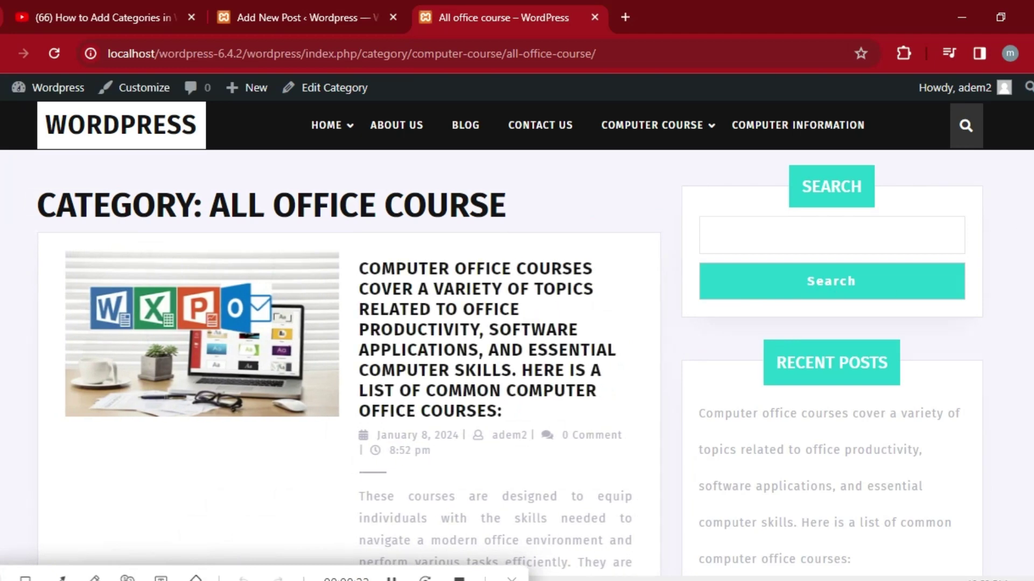
{"action": "scroll", "coordinate": [517, 338], "scroll_direction": "down", "scroll_amount": 10}
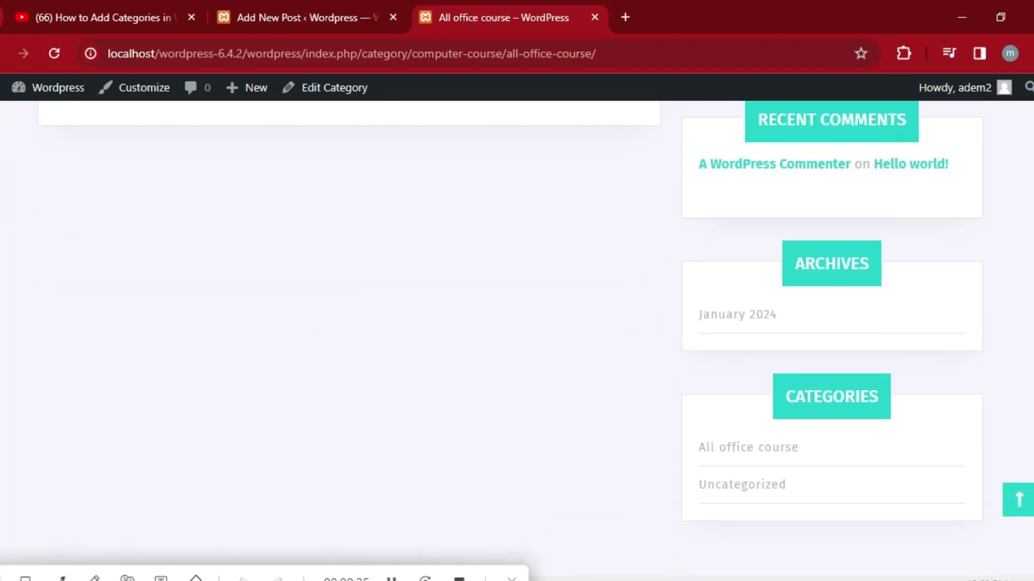
{"action": "scroll", "coordinate": [588, 427], "scroll_direction": "up", "scroll_amount": 7}
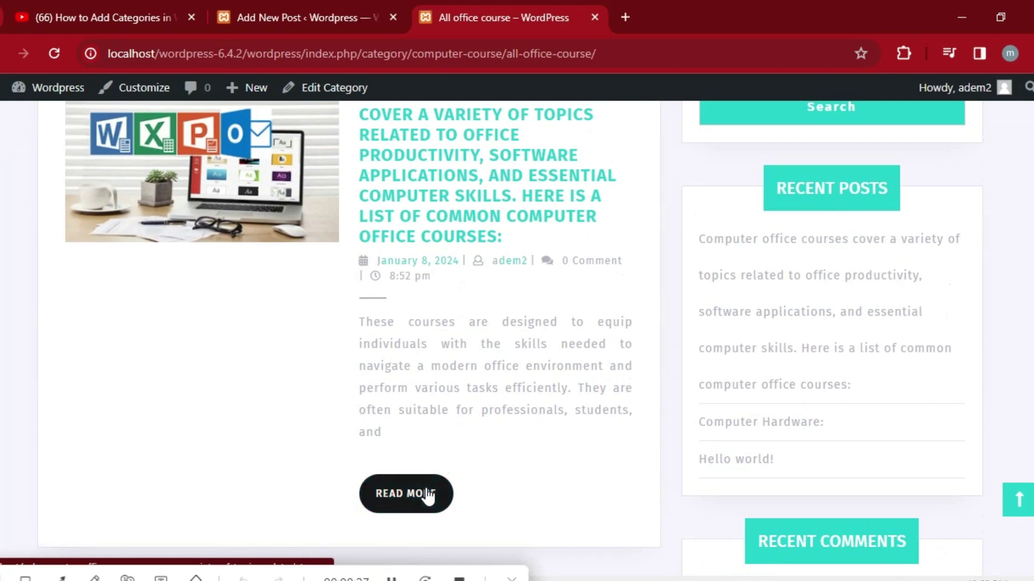
Open the computer office courses post via READ MORE and scroll through it.
{"action": "left_click", "coordinate": [426, 496]}
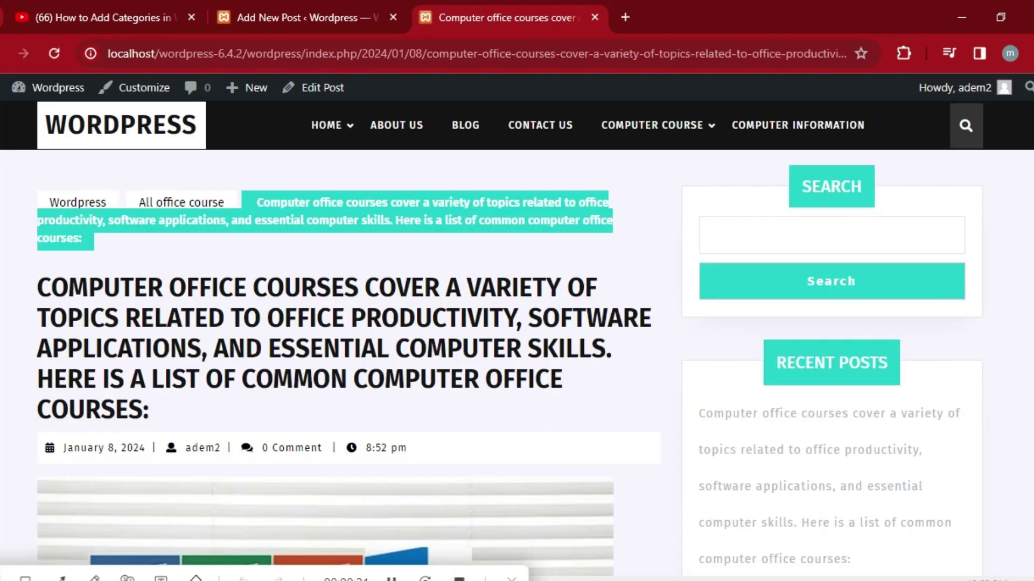
{"action": "scroll", "coordinate": [516, 338], "scroll_direction": "down", "scroll_amount": 15}
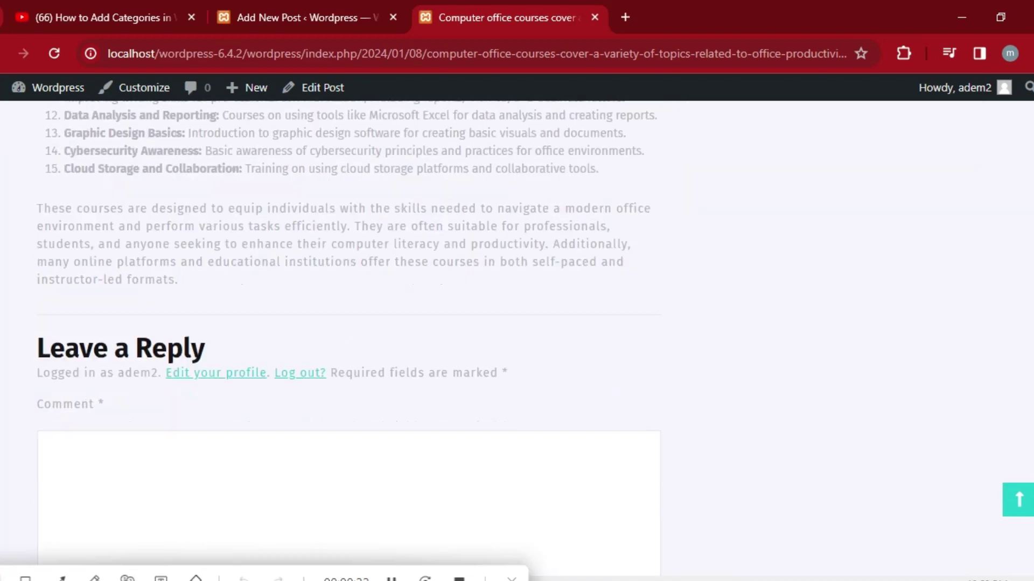
{"action": "scroll", "coordinate": [348, 323], "scroll_direction": "down", "scroll_amount": 1}
{"action": "scroll", "coordinate": [348, 323], "scroll_direction": "up", "scroll_amount": 3}
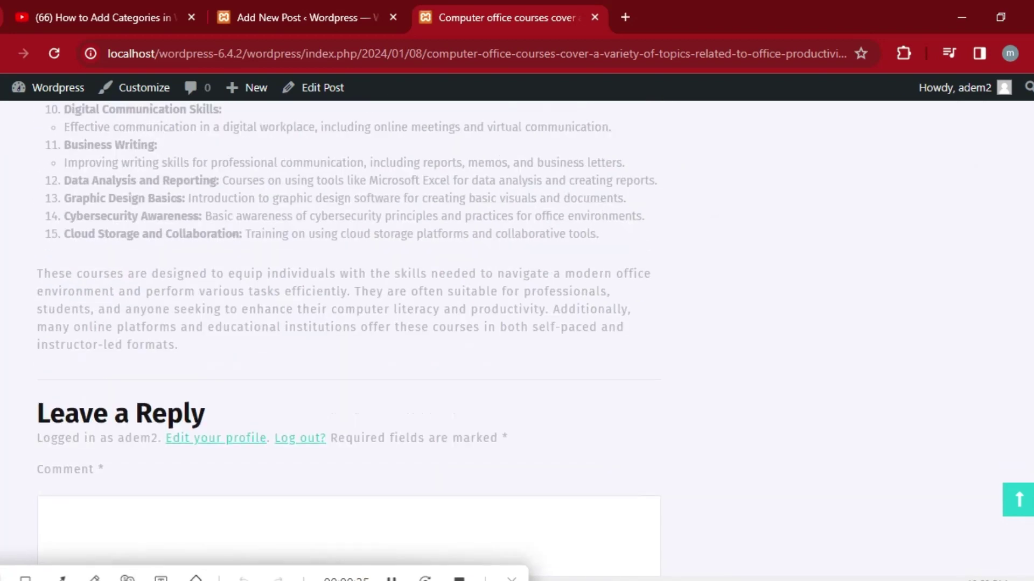
{"action": "scroll", "coordinate": [348, 323], "scroll_direction": "down", "scroll_amount": 5}
{"action": "scroll", "coordinate": [348, 323], "scroll_direction": "up", "scroll_amount": 15}
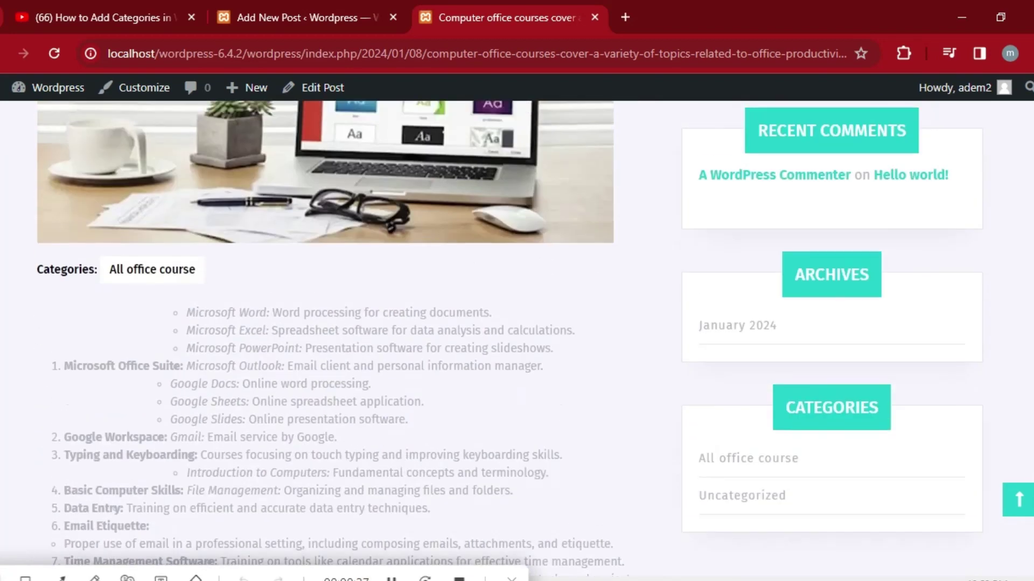
{"action": "scroll", "coordinate": [980, 175], "scroll_direction": "up", "scroll_amount": 8}
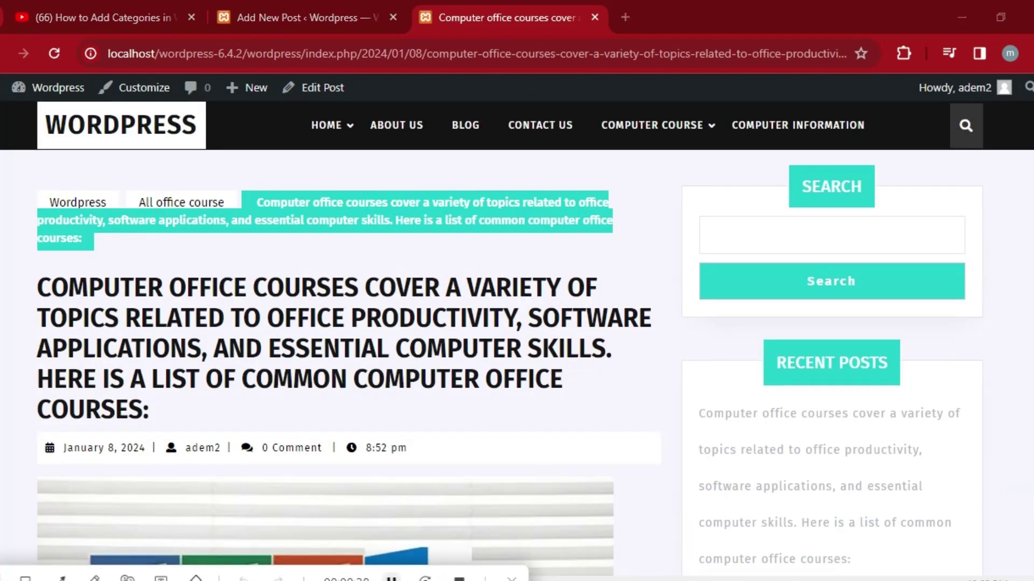
Return to the Computer shortcut keys draft and add a Paragraph block below the title.
{"action": "key", "text": "ctrl+shift+Tab"}
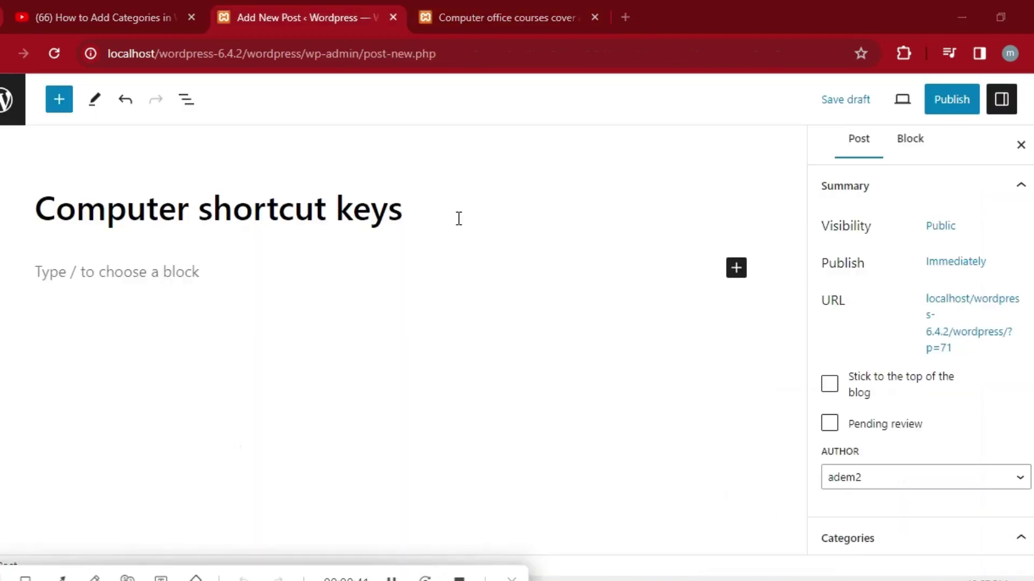
{"action": "left_click", "coordinate": [420, 215]}
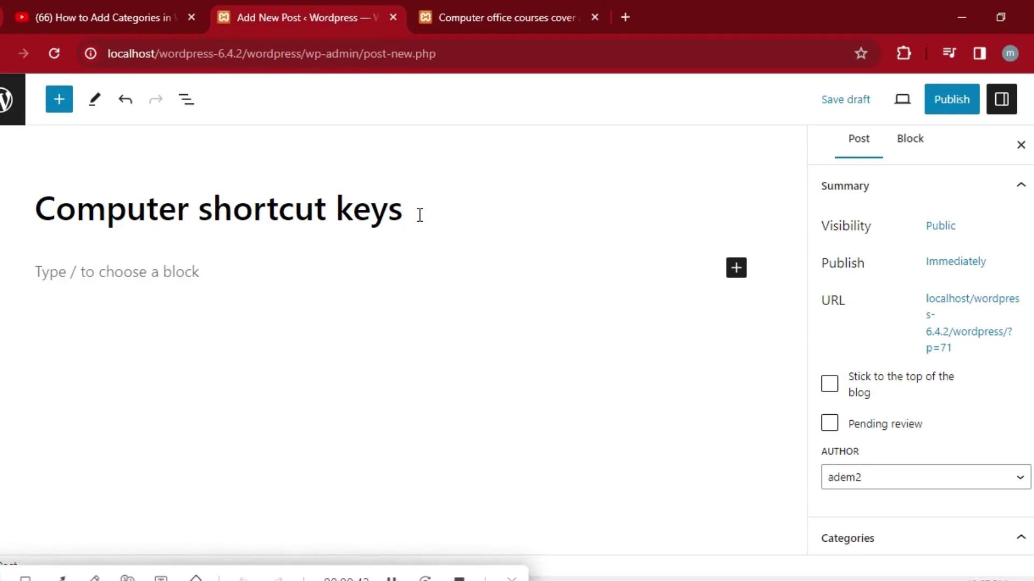
{"action": "key", "text": "Return"}
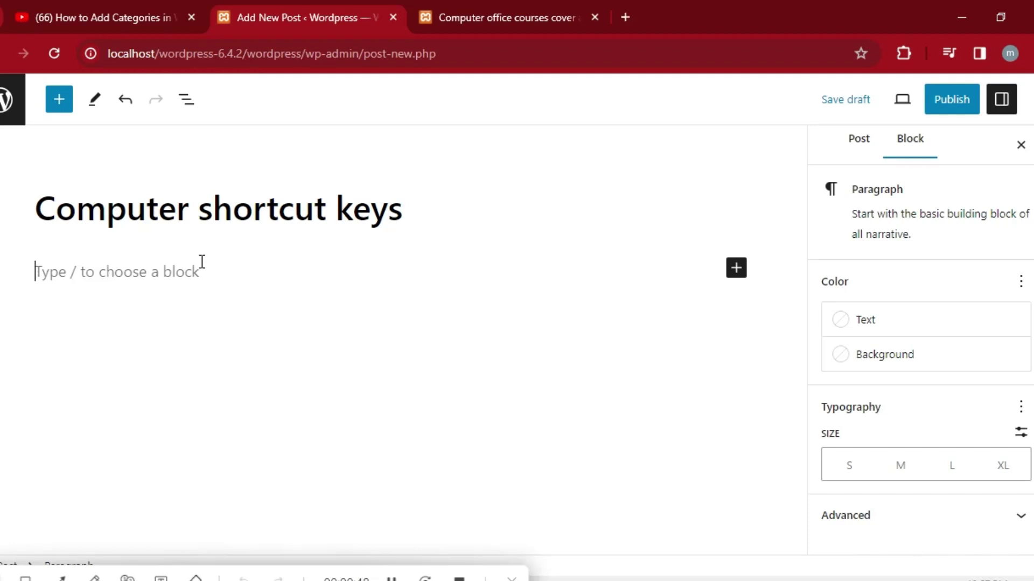
{"action": "left_click", "coordinate": [736, 267]}
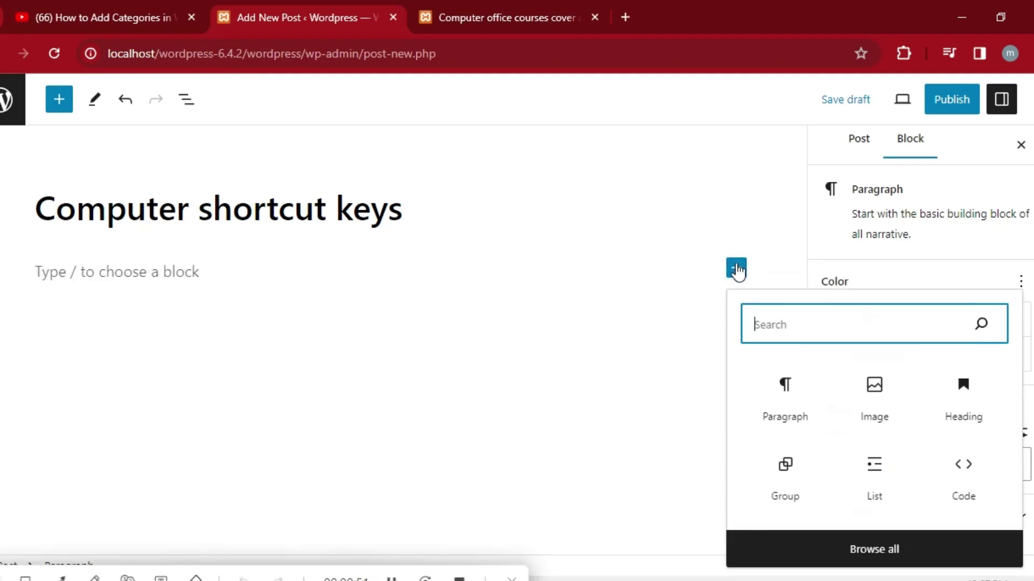
{"action": "left_click", "coordinate": [797, 409]}
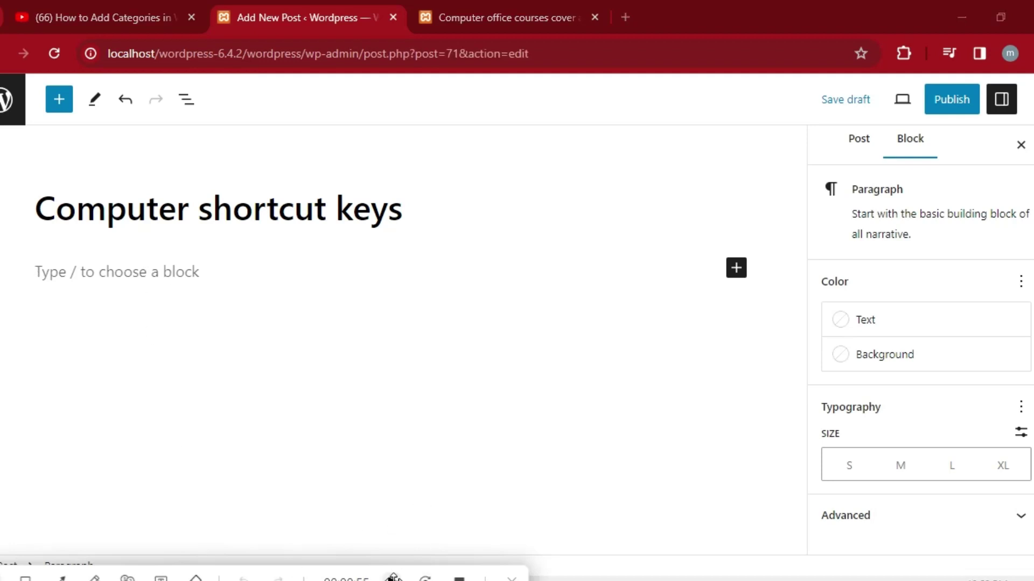
Paste the copied Excel, File Explorer, web browsing and Word shortcut lists into the paragraph.
{"action": "left_click", "coordinate": [159, 266]}
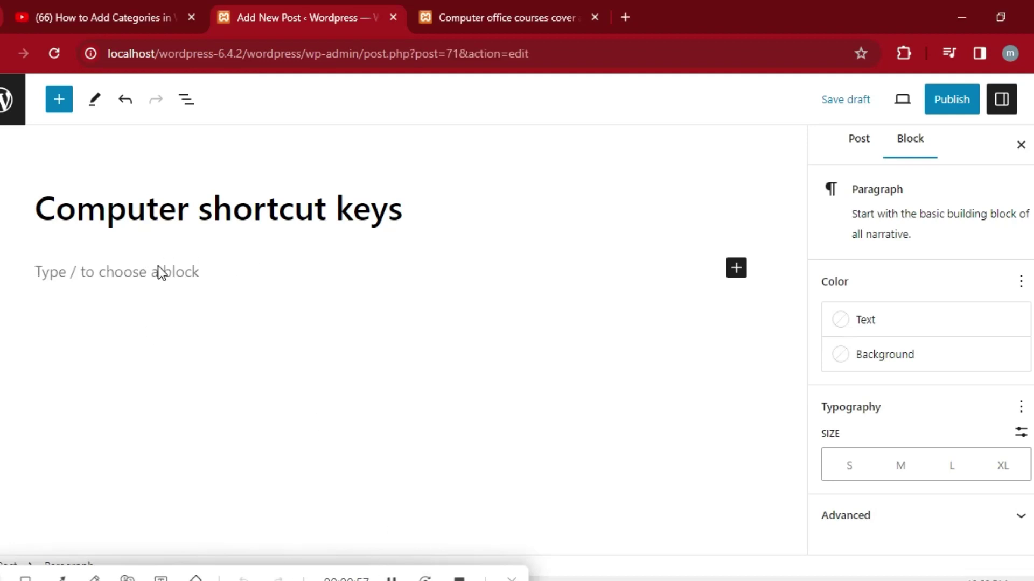
{"action": "right_click", "coordinate": [161, 271]}
{"action": "left_click", "coordinate": [210, 433]}
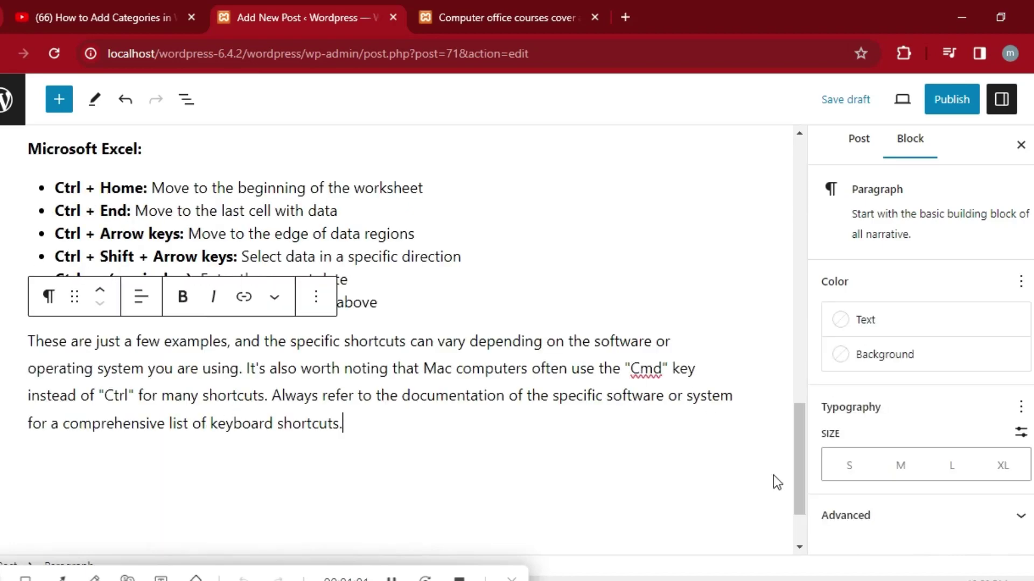
{"action": "mouse_move", "coordinate": [800, 464]}
{"action": "left_mouse_down"}
{"action": "mouse_move", "coordinate": [773, 345]}
{"action": "mouse_move", "coordinate": [773, 180]}
{"action": "mouse_move", "coordinate": [797, 418]}
{"action": "mouse_move", "coordinate": [794, 344]}
{"action": "mouse_move", "coordinate": [808, 368]}
{"action": "mouse_move", "coordinate": [796, 176]}
{"action": "mouse_move", "coordinate": [843, 464]}
{"action": "mouse_move", "coordinate": [804, 457]}
{"action": "mouse_move", "coordinate": [784, 369]}
{"action": "mouse_move", "coordinate": [794, 444]}
{"action": "left_mouse_up"}
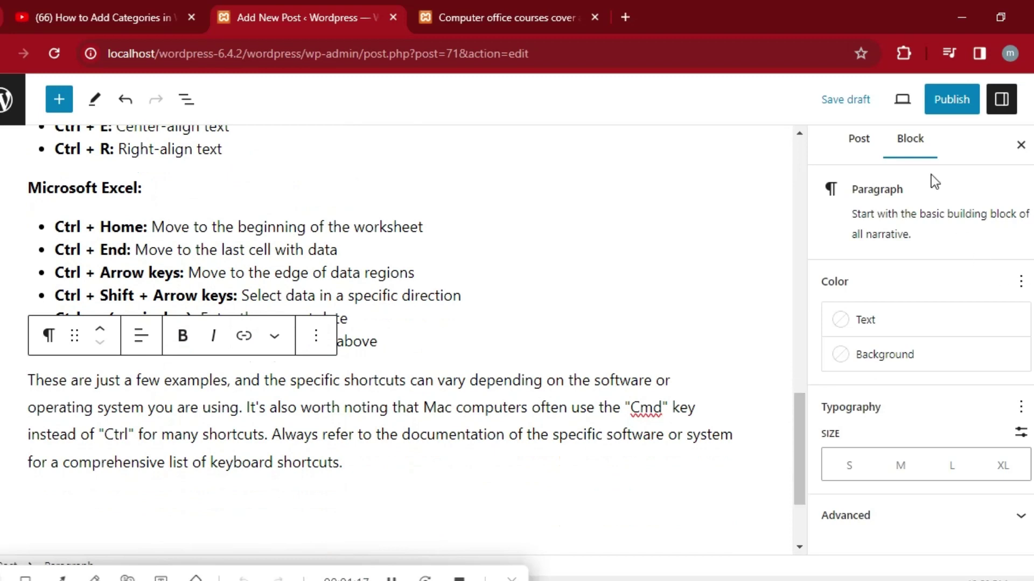
Set images.jpg, the padlock laptop photo, as the draft's featured image.
{"action": "left_click", "coordinate": [859, 141]}
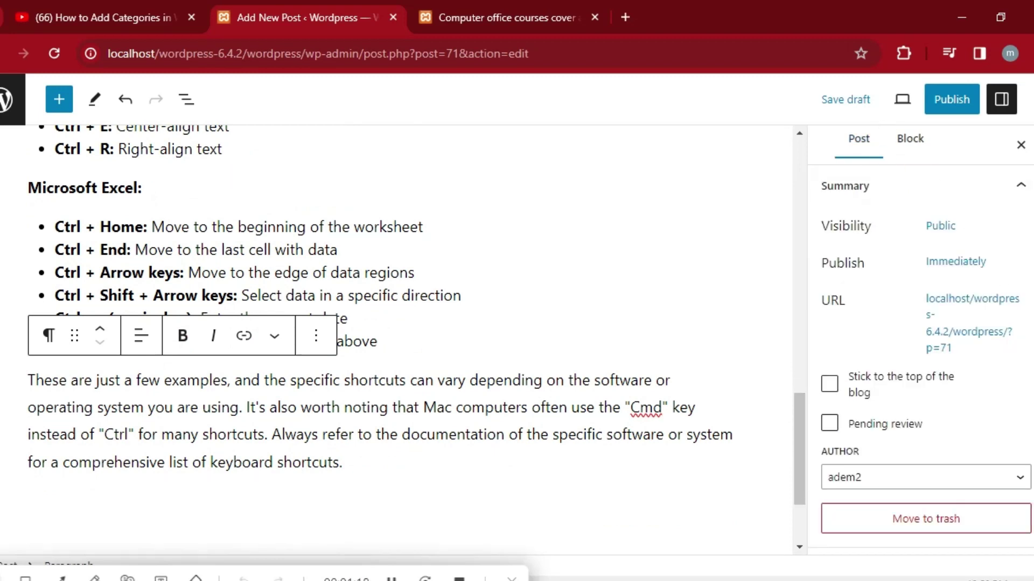
{"action": "scroll", "coordinate": [921, 360], "scroll_direction": "down", "scroll_amount": 8}
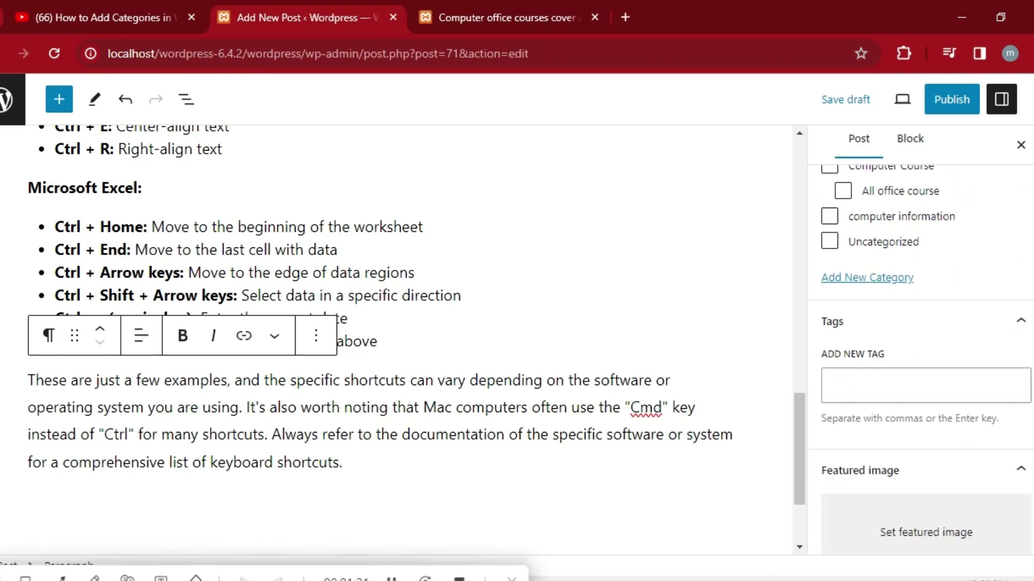
{"action": "scroll", "coordinate": [921, 360], "scroll_direction": "down", "scroll_amount": 1}
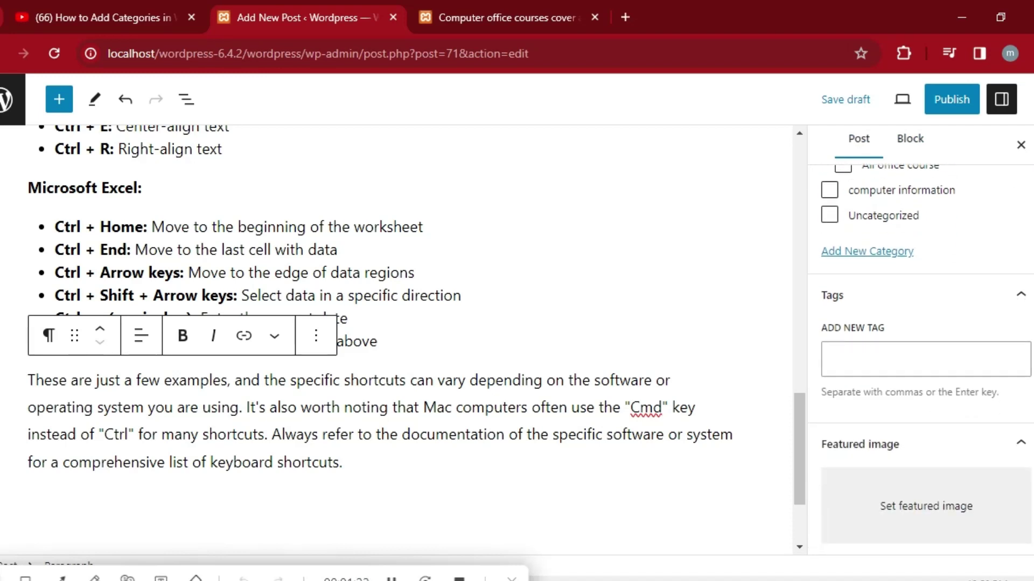
{"action": "scroll", "coordinate": [926, 398], "scroll_direction": "down", "scroll_amount": 3}
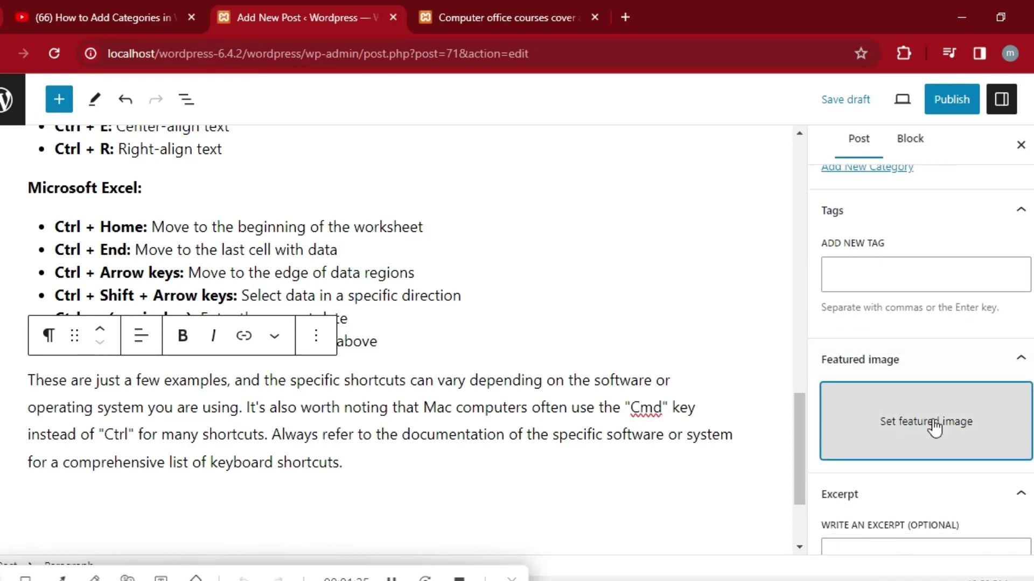
{"action": "left_click", "coordinate": [934, 428]}
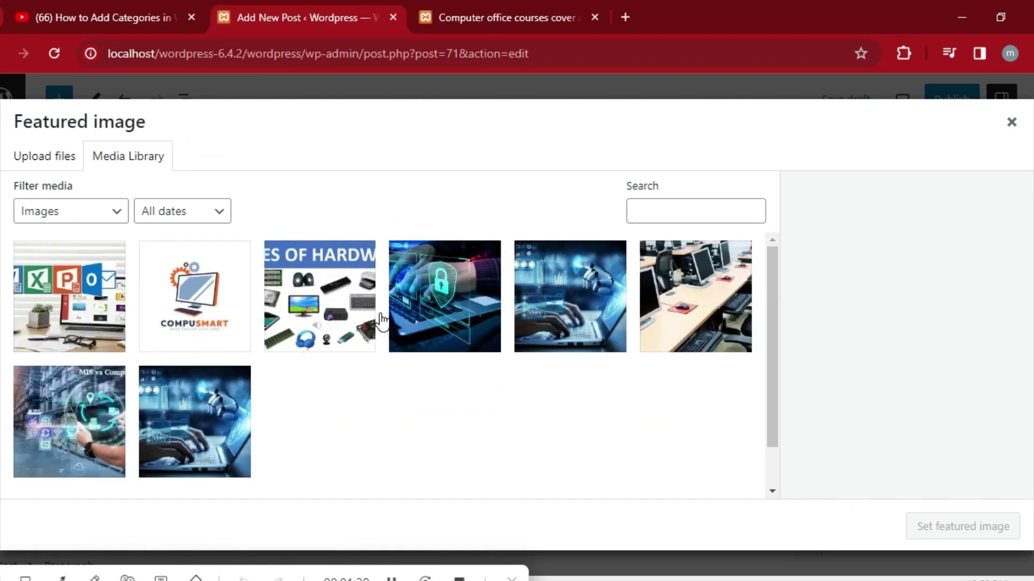
{"action": "left_click", "coordinate": [429, 309]}
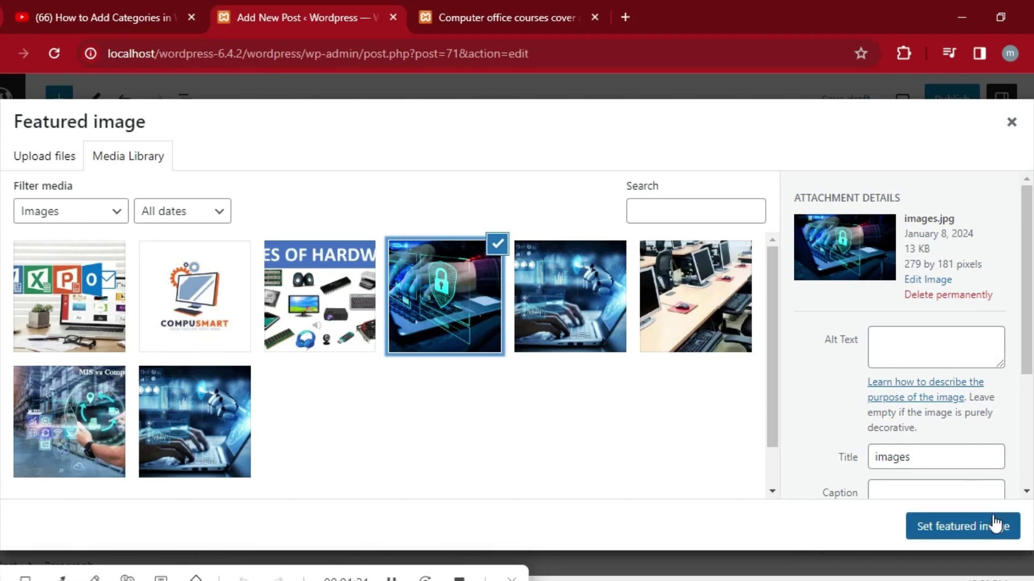
{"action": "left_click", "coordinate": [972, 526]}
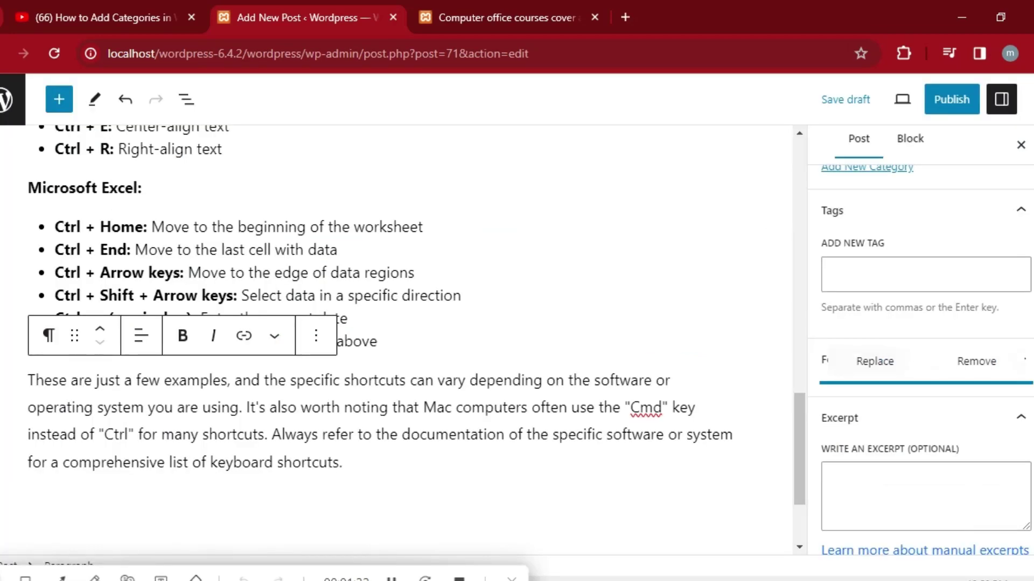
{"action": "scroll", "coordinate": [921, 361], "scroll_direction": "down", "scroll_amount": 5}
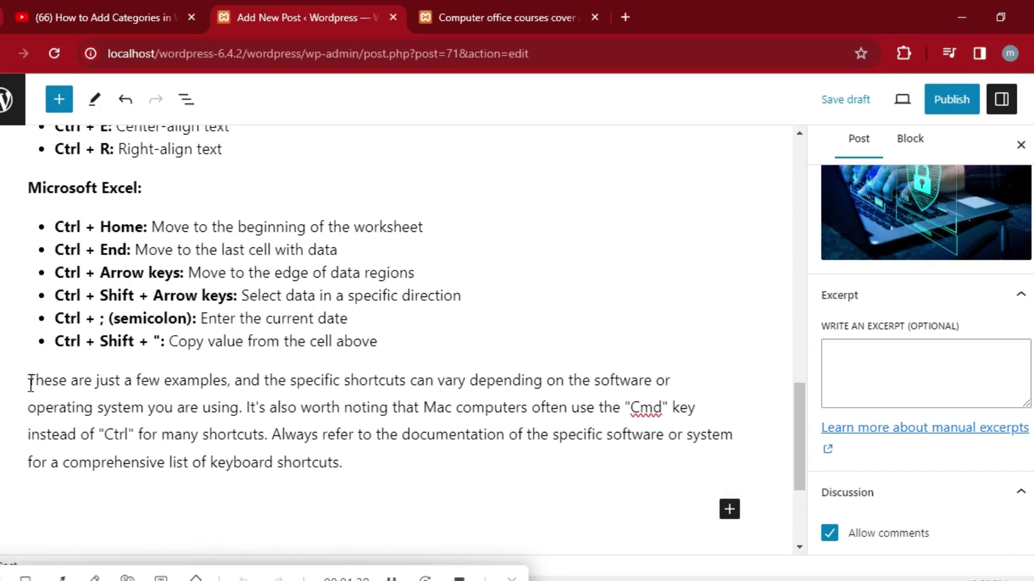
Copy the closing paragraph about shortcuts varying by software and operating system.
{"action": "triple_click", "coordinate": [173, 414]}
{"action": "key", "text": "ctrl+c"}
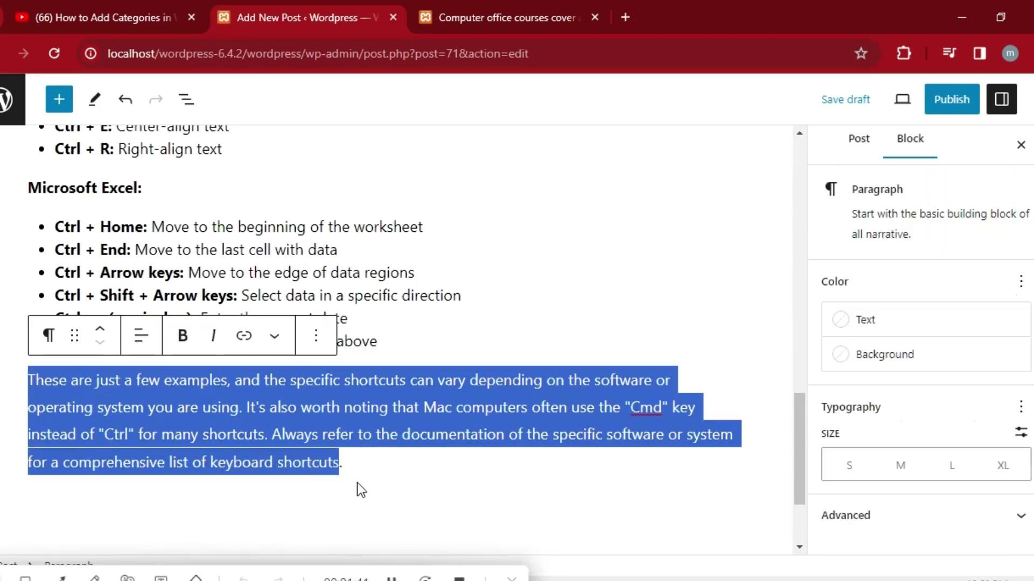
{"action": "right_click", "coordinate": [279, 408]}
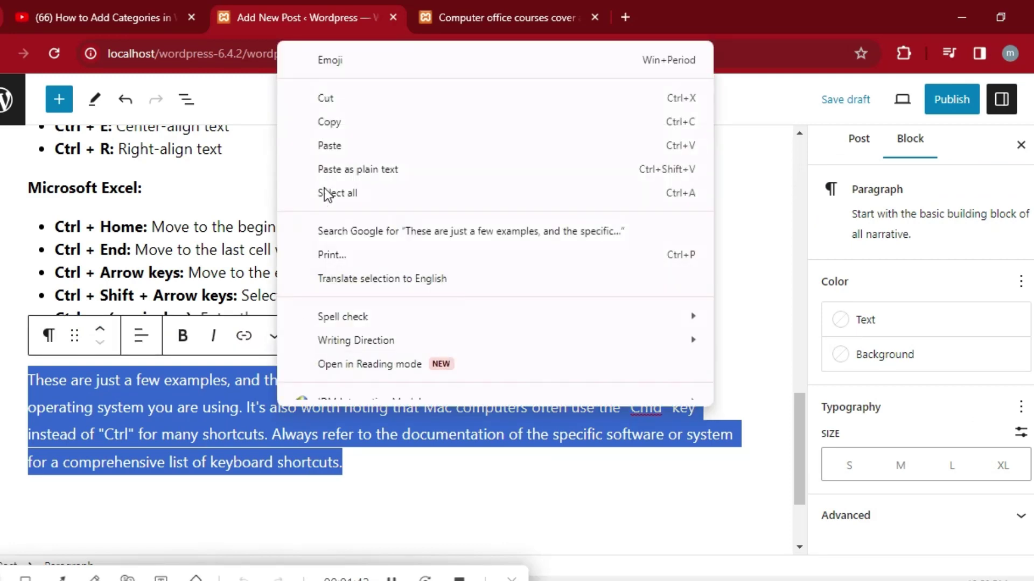
{"action": "left_click", "coordinate": [329, 123]}
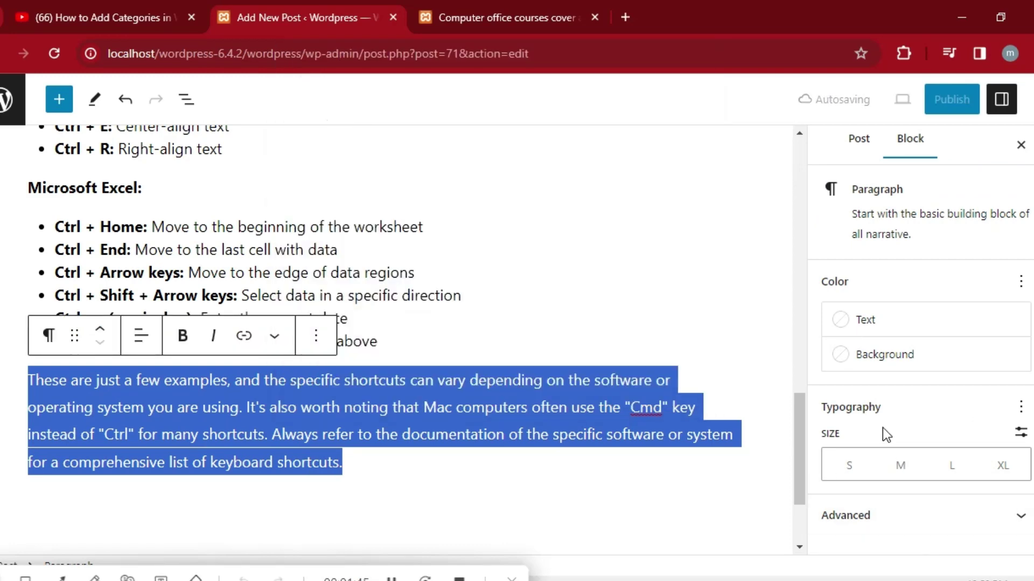
Paste that closing paragraph into the Excerpt box in the Post sidebar.
{"action": "left_click", "coordinate": [858, 138]}
{"action": "scroll", "coordinate": [920, 361], "scroll_direction": "down", "scroll_amount": 10}
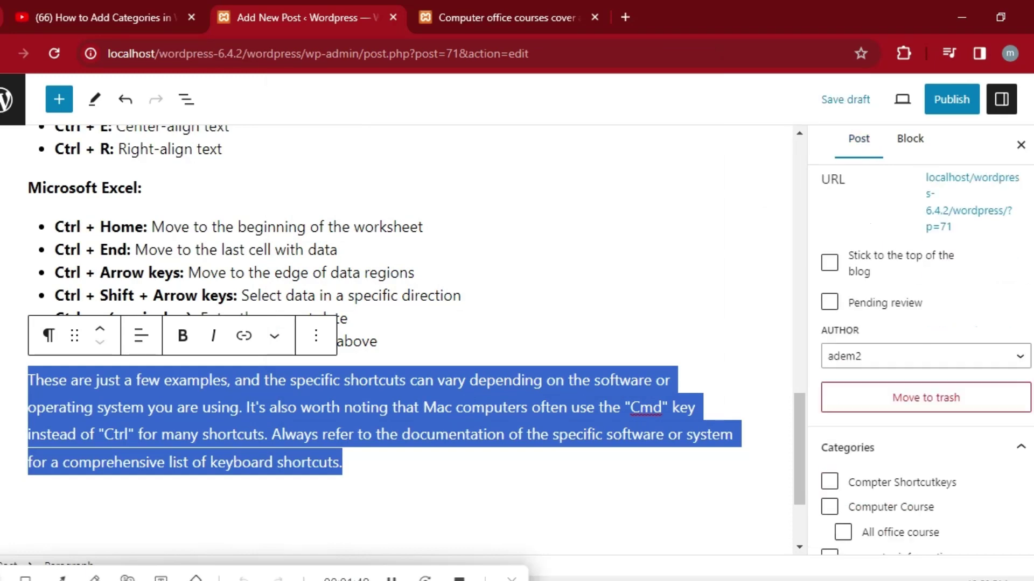
{"action": "scroll", "coordinate": [914, 357], "scroll_direction": "up", "scroll_amount": 1}
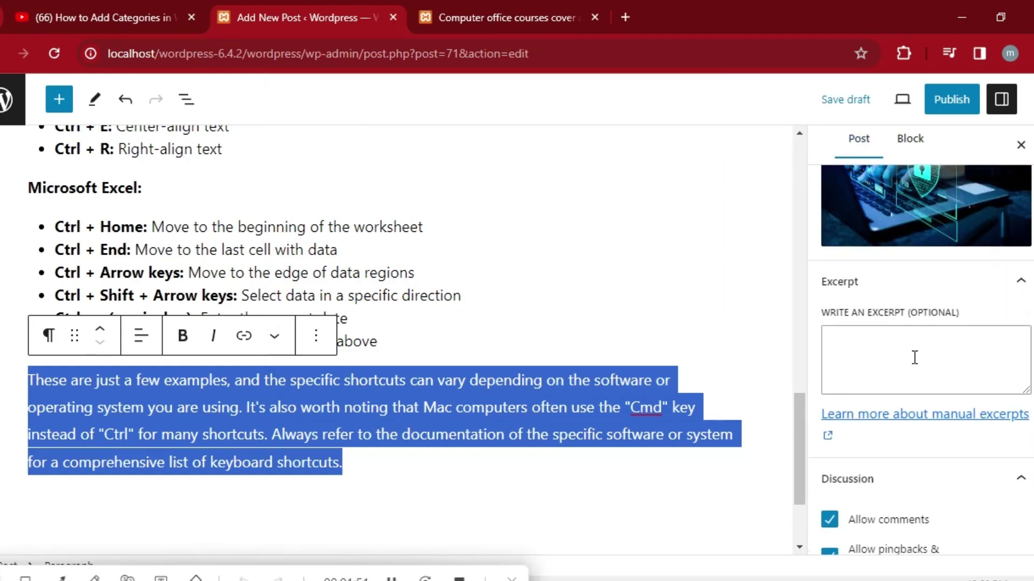
{"action": "left_click", "coordinate": [892, 361]}
{"action": "right_click", "coordinate": [887, 359]}
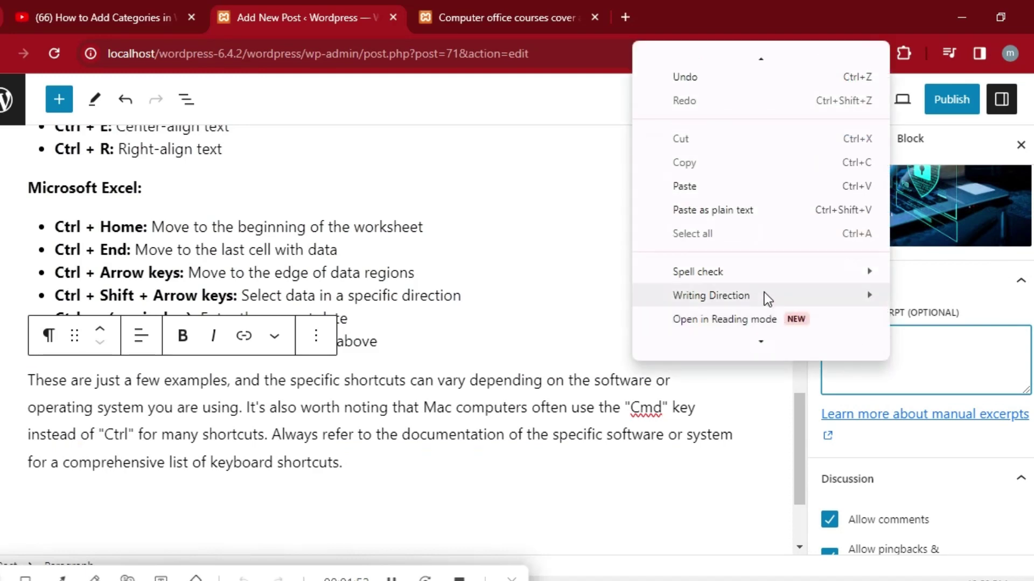
{"action": "left_click", "coordinate": [715, 190]}
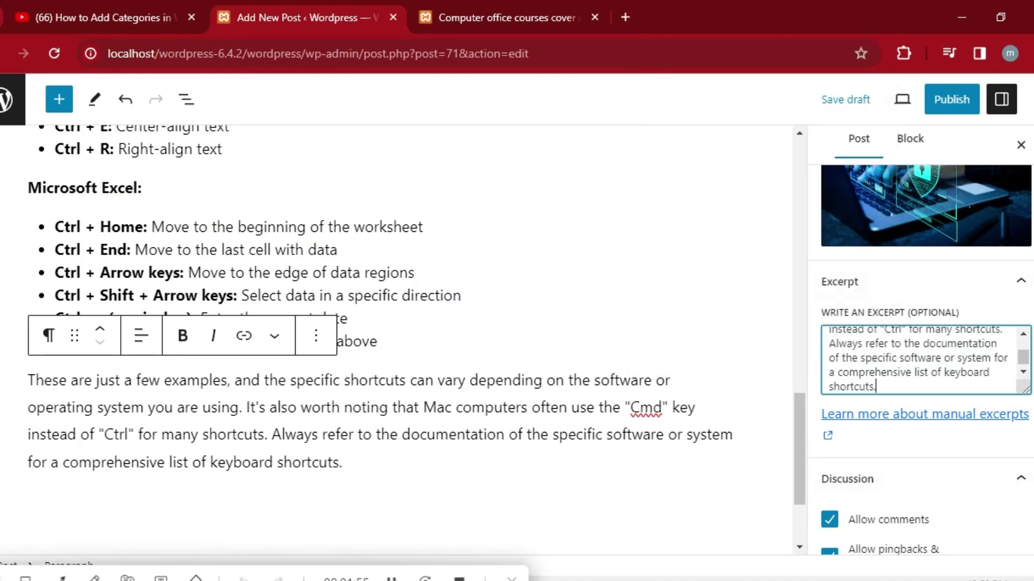
{"action": "scroll", "coordinate": [921, 361], "scroll_direction": "up", "scroll_amount": 1}
{"action": "scroll", "coordinate": [920, 355], "scroll_direction": "up", "scroll_amount": 5}
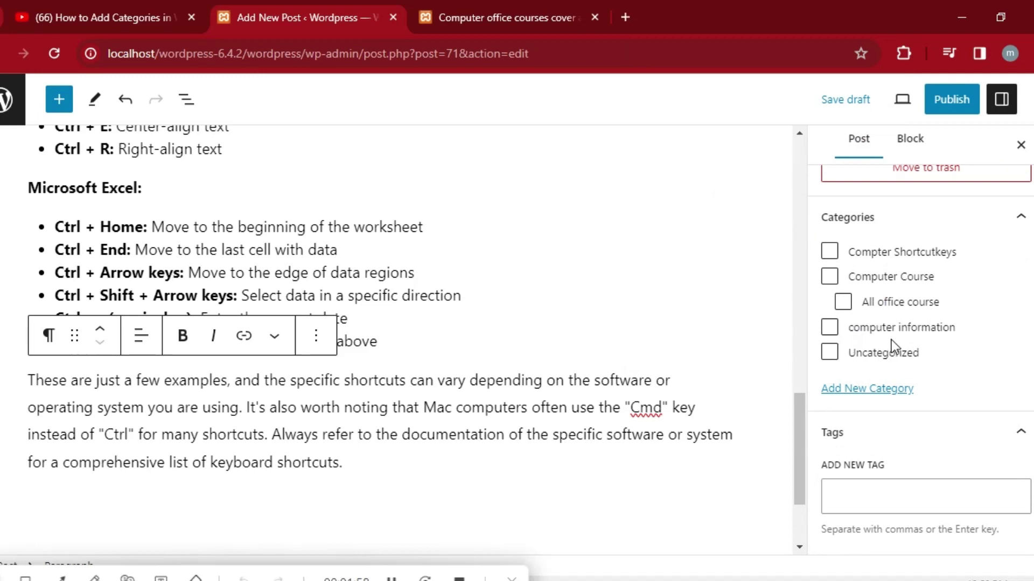
Tick the Compter Shortcutkeys category and publish the post, confirming in the pre-publish panel.
{"action": "left_click", "coordinate": [831, 255]}
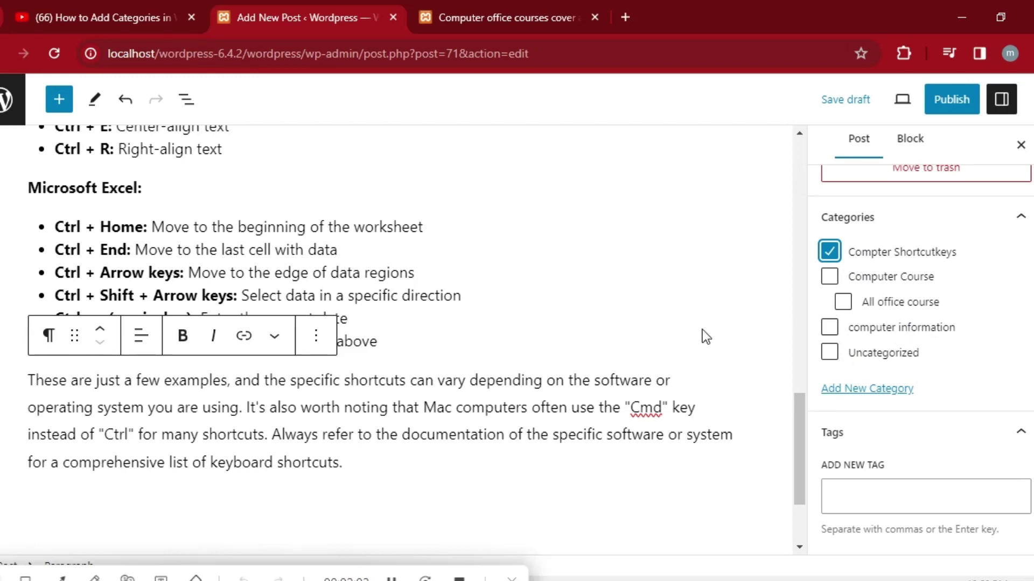
{"action": "scroll", "coordinate": [921, 323], "scroll_direction": "up", "scroll_amount": 6}
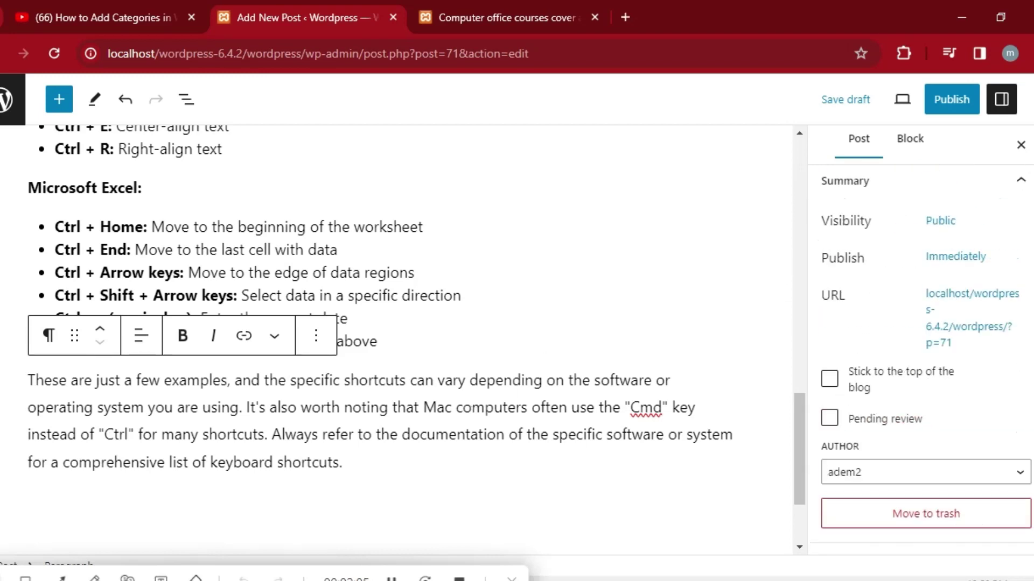
{"action": "left_click", "coordinate": [950, 102]}
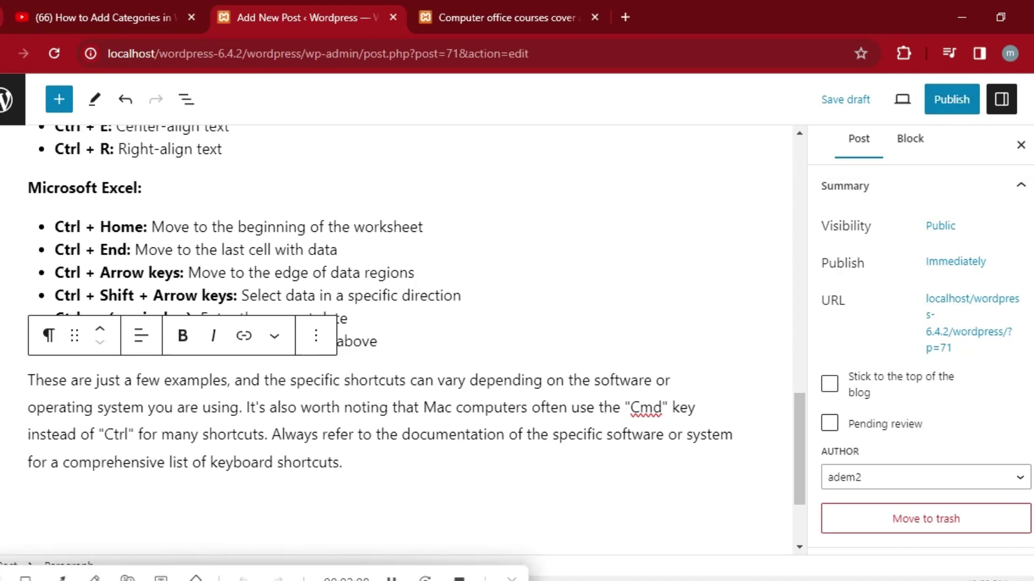
{"action": "left_click", "coordinate": [945, 102]}
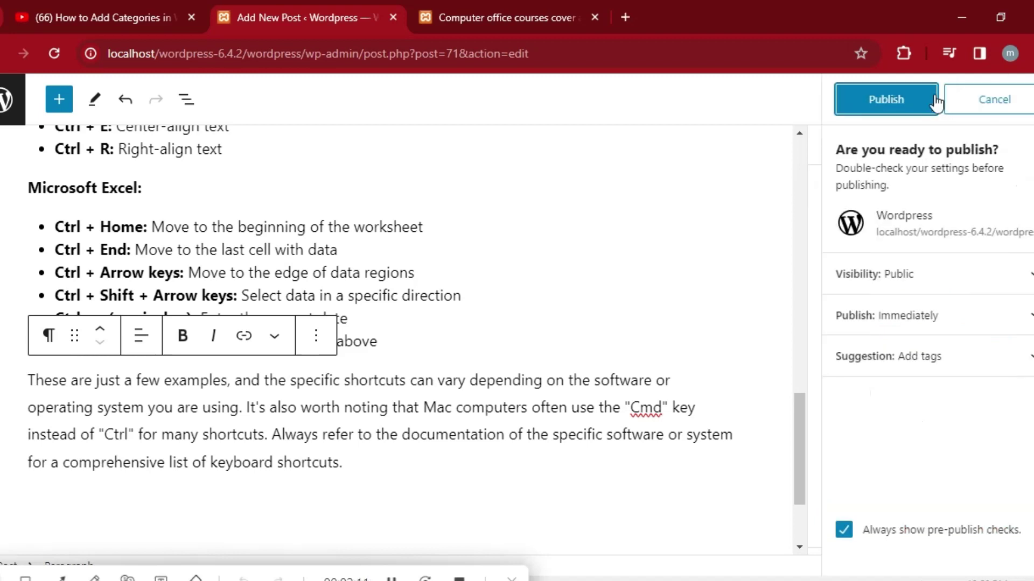
{"action": "left_click", "coordinate": [902, 100]}
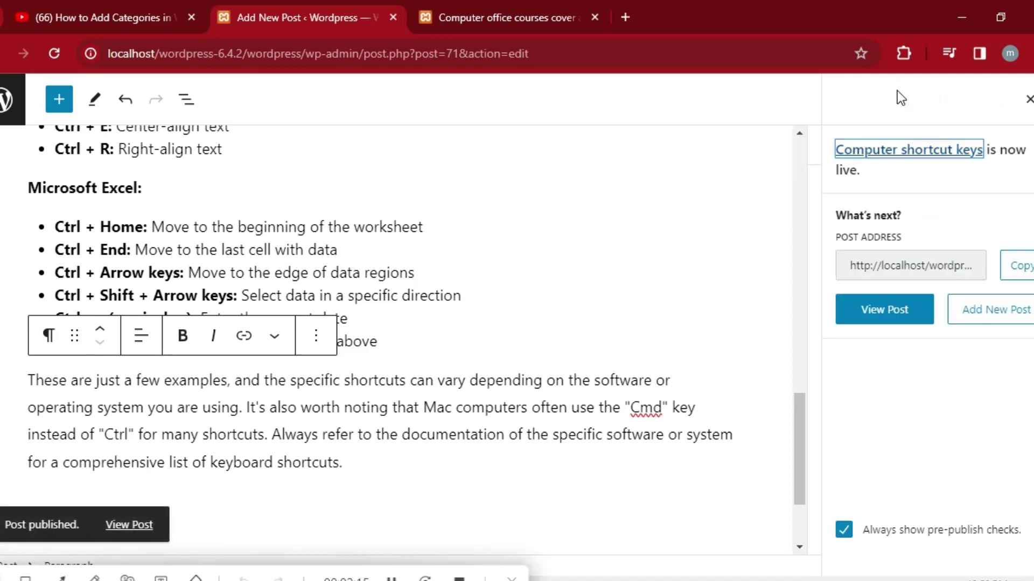
Reload the live site and open the Computer Course > Compter Shortcutkeys category page.
{"action": "left_click", "coordinate": [529, 2]}
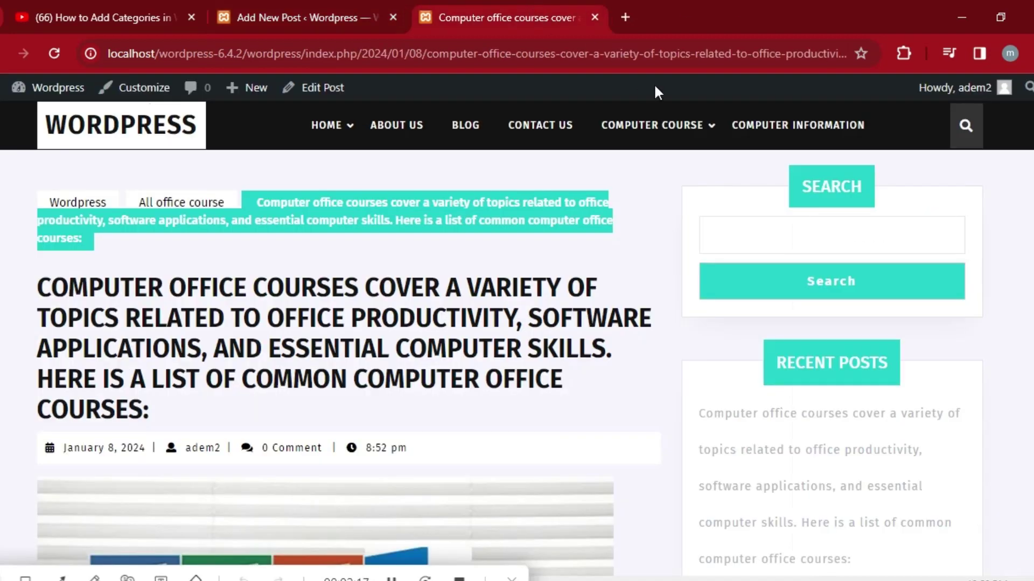
{"action": "left_click", "coordinate": [54, 53]}
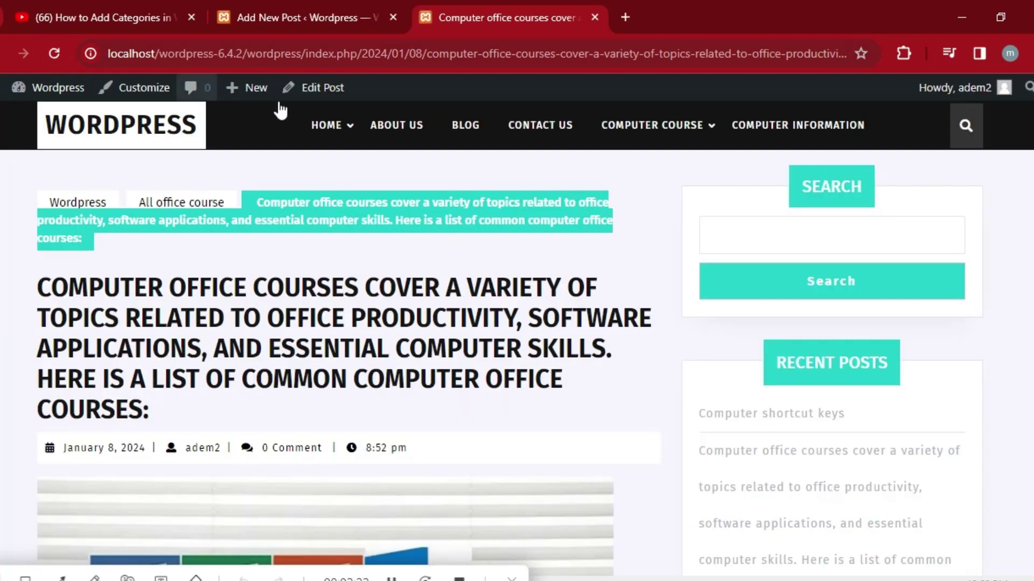
{"action": "mouse_move", "coordinate": [691, 140]}
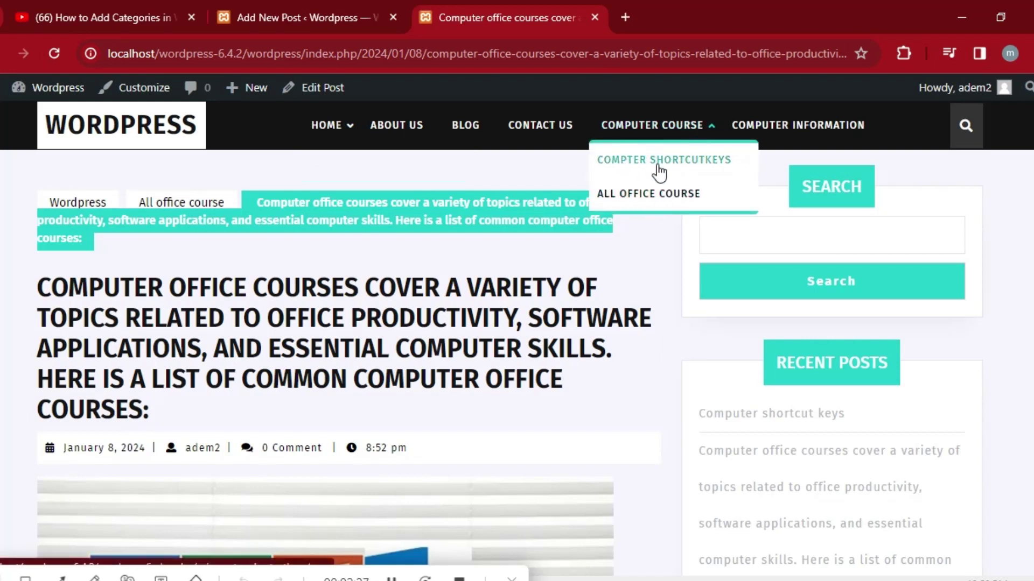
{"action": "left_click", "coordinate": [694, 168]}
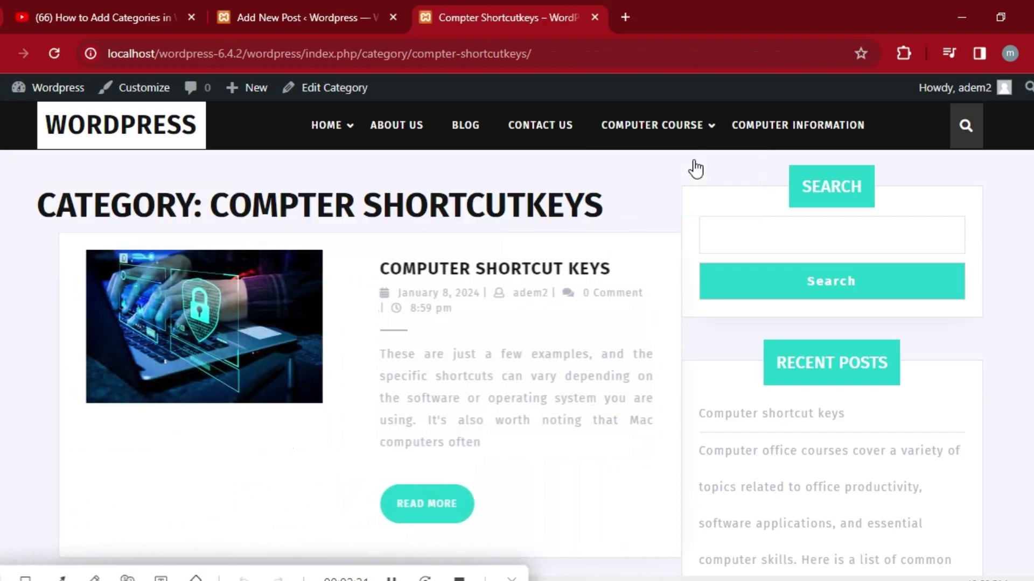
Open the Computer shortcut keys post via READ MORE and scroll through its shortcut lists.
{"action": "left_click", "coordinate": [422, 506]}
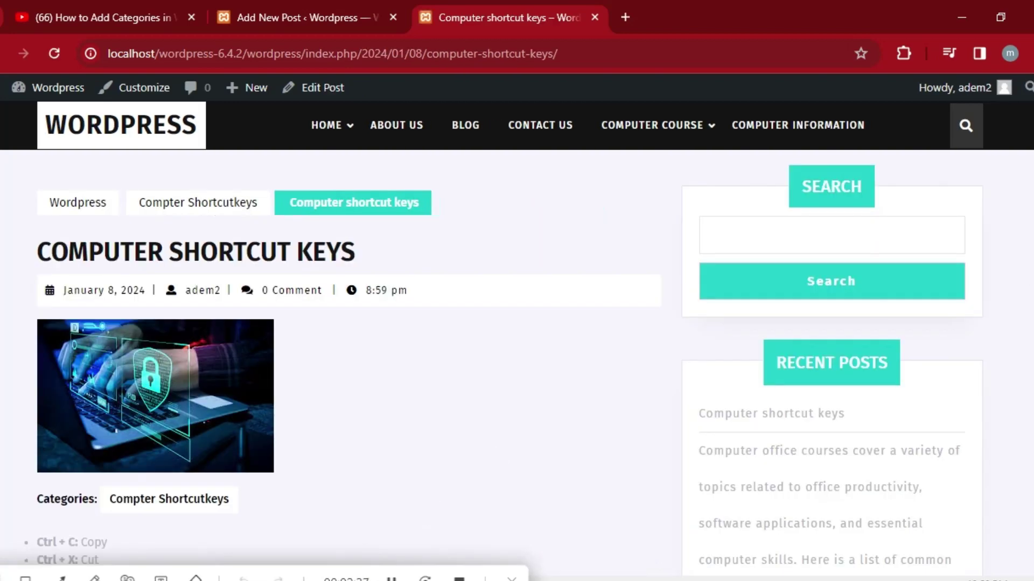
{"action": "scroll", "coordinate": [517, 339], "scroll_direction": "down", "scroll_amount": 7}
{"action": "scroll", "coordinate": [516, 340], "scroll_direction": "up", "scroll_amount": 2}
{"action": "scroll", "coordinate": [517, 339], "scroll_direction": "down", "scroll_amount": 3}
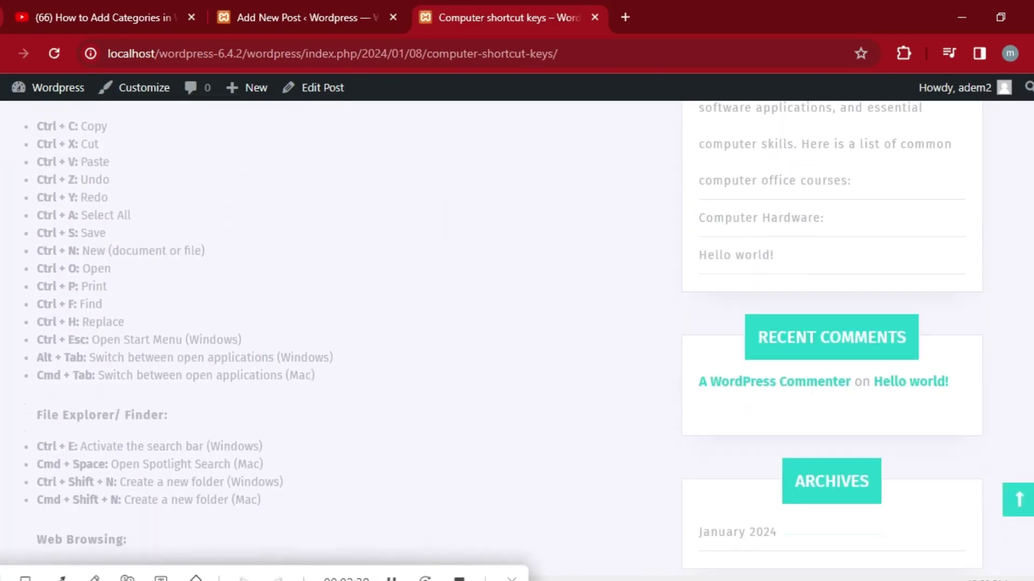
{"action": "scroll", "coordinate": [347, 324], "scroll_direction": "down", "scroll_amount": 15}
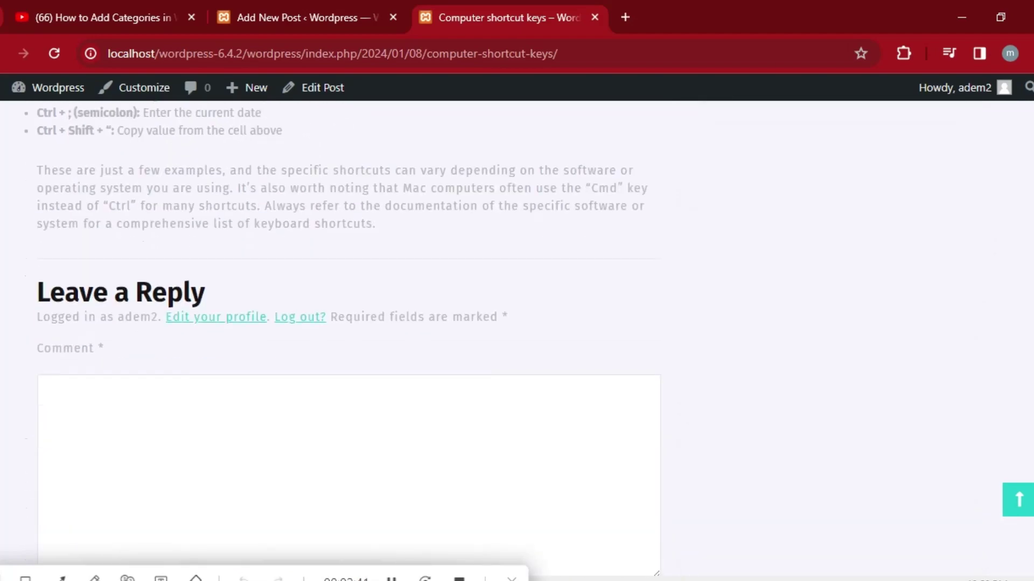
{"action": "scroll", "coordinate": [348, 336], "scroll_direction": "down", "scroll_amount": 6}
{"action": "scroll", "coordinate": [348, 336], "scroll_direction": "up", "scroll_amount": 15}
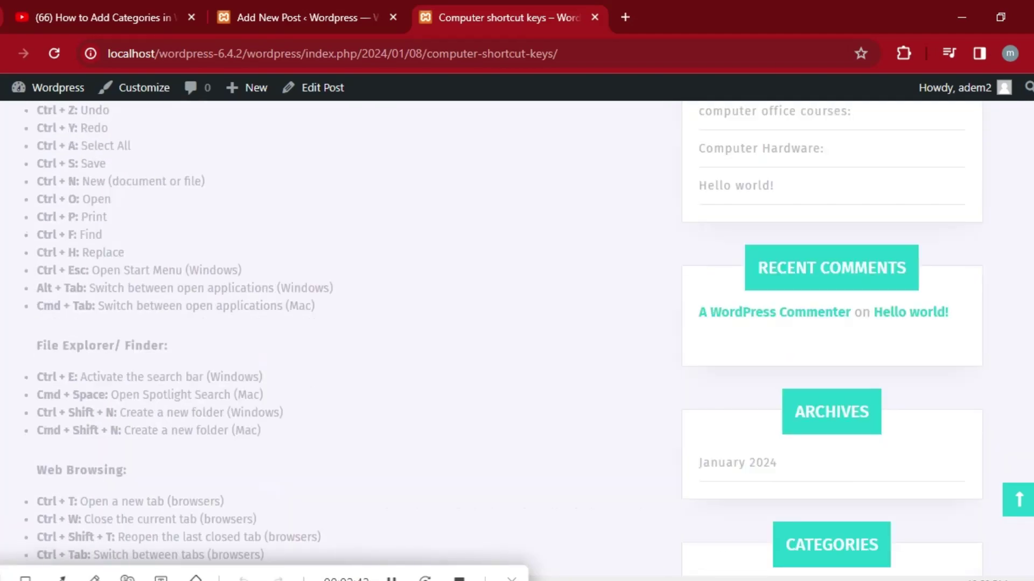
{"action": "scroll", "coordinate": [516, 339], "scroll_direction": "up", "scroll_amount": 8}
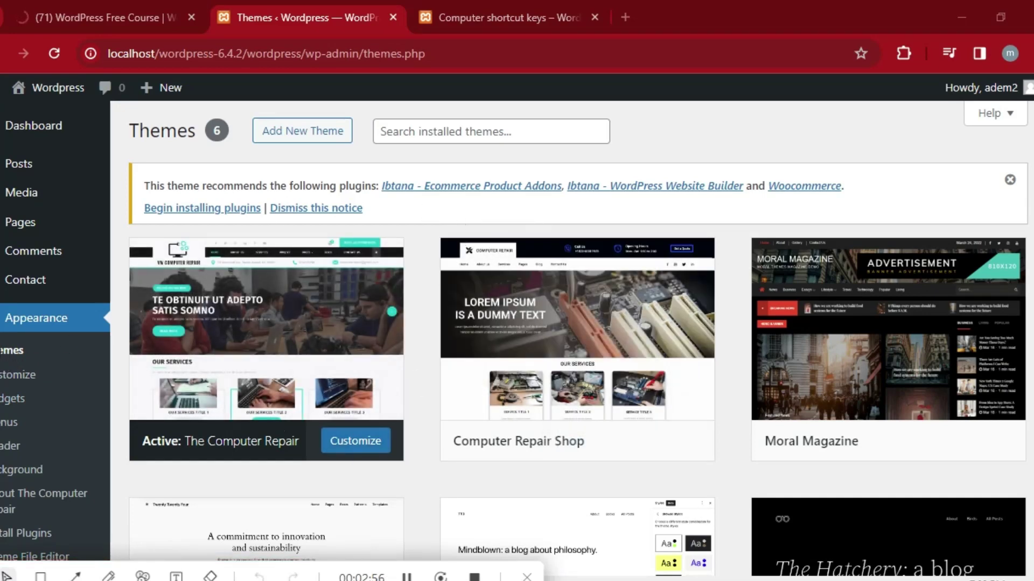
Open the active theme's Customizer, scroll its panel, then go back to the Dashboard.
{"action": "left_click", "coordinate": [19, 381]}
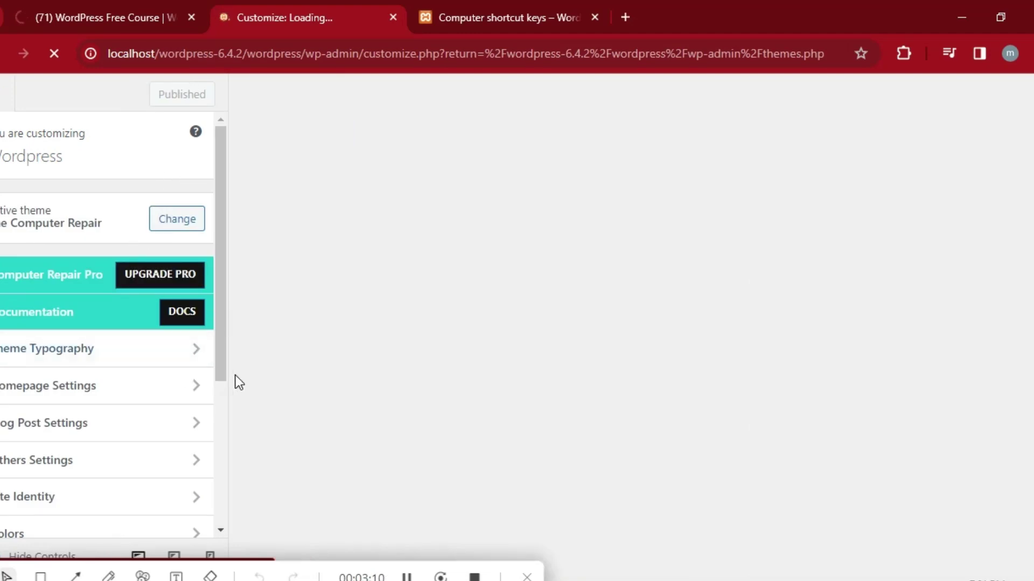
{"action": "mouse_move", "coordinate": [221, 313]}
{"action": "left_mouse_down"}
{"action": "mouse_move", "coordinate": [218, 460]}
{"action": "mouse_move", "coordinate": [219, 296]}
{"action": "left_mouse_up"}
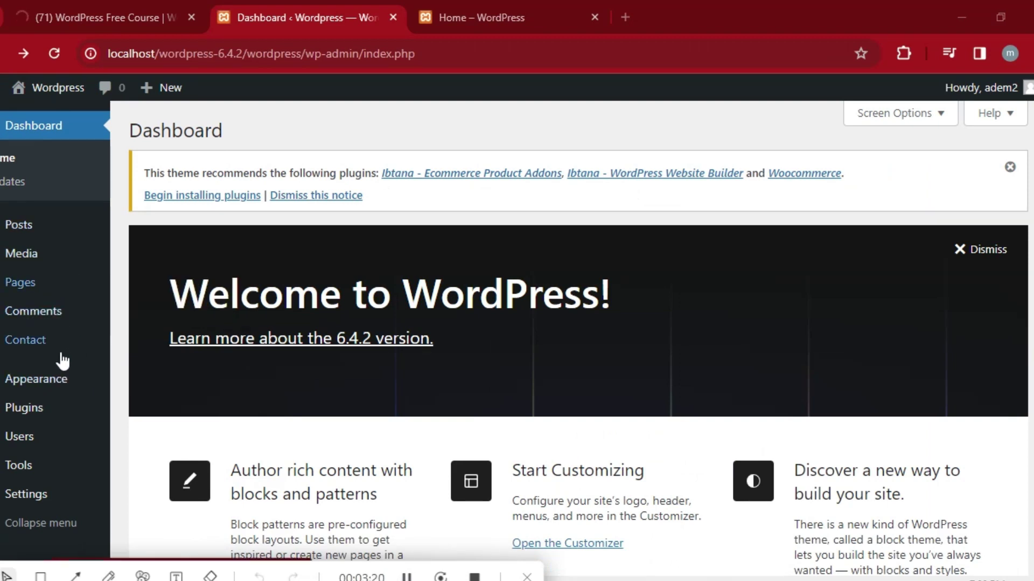
{"action": "mouse_move", "coordinate": [92, 393]}
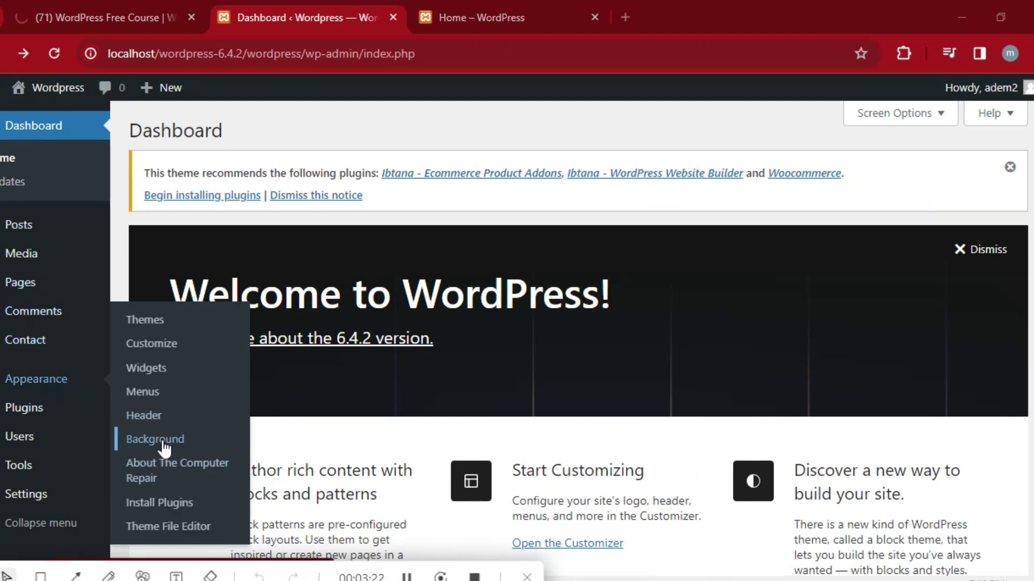
In the Customizer's Homepage Settings, look through the Top Bar, Menus and Social Links sections.
{"action": "left_click", "coordinate": [165, 346]}
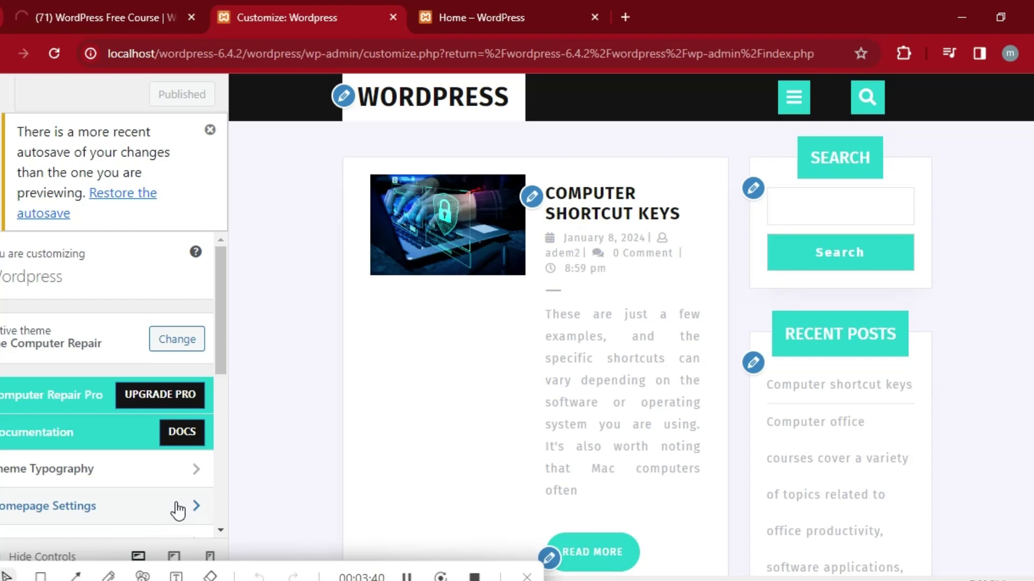
{"action": "left_click", "coordinate": [188, 506]}
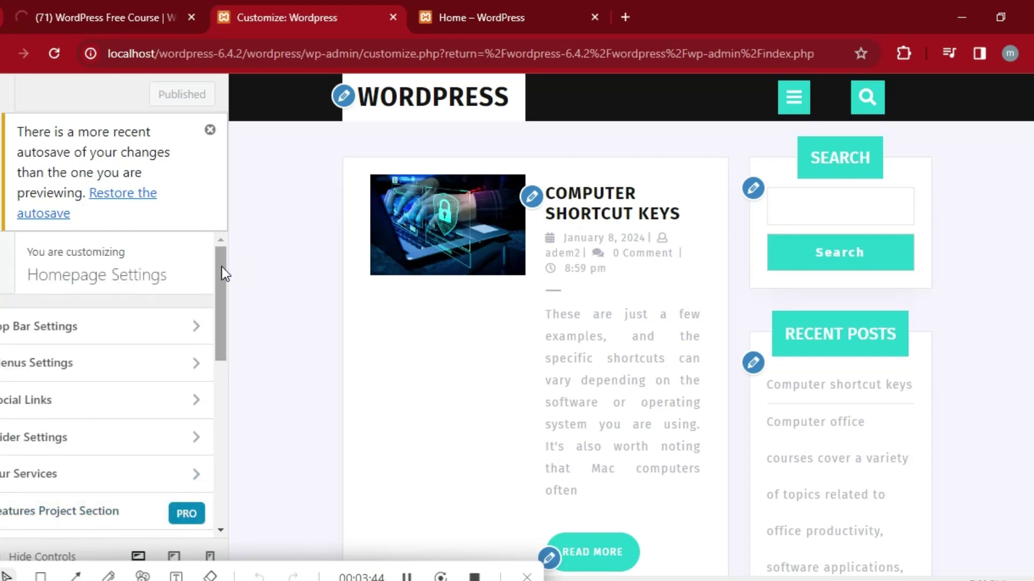
{"action": "left_click_drag", "start_coordinate": [225, 274], "coordinate": [219, 296]}
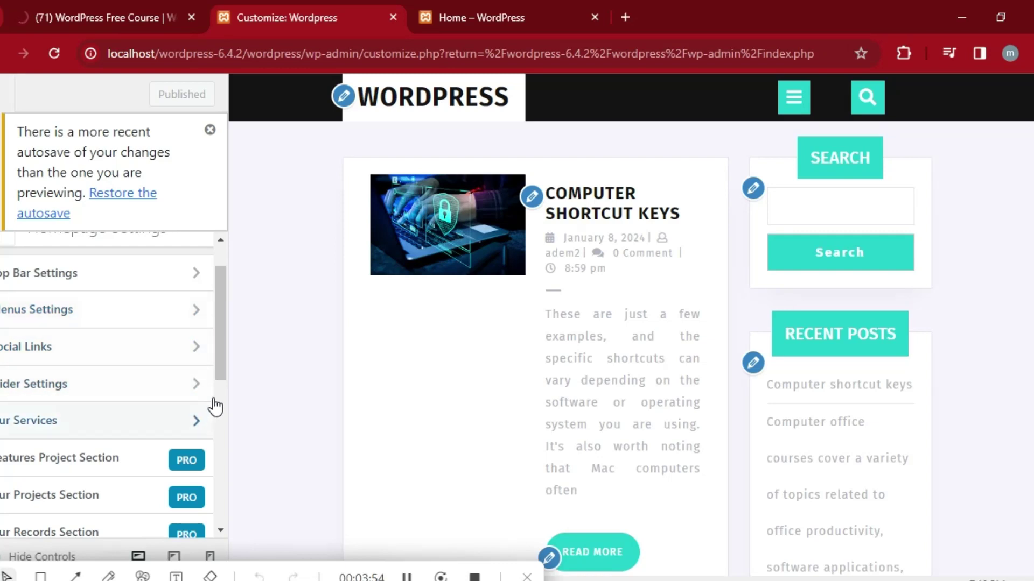
{"action": "mouse_move", "coordinate": [220, 332]}
{"action": "left_mouse_down"}
{"action": "mouse_move", "coordinate": [217, 445]}
{"action": "mouse_move", "coordinate": [231, 318]}
{"action": "left_mouse_up"}
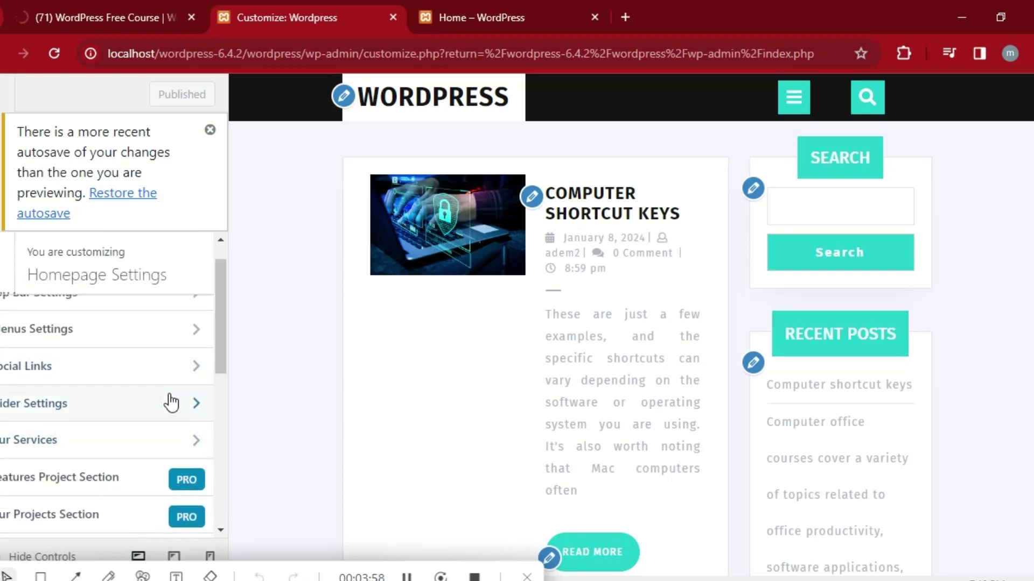
{"action": "left_click_drag", "start_coordinate": [215, 337], "coordinate": [216, 308]}
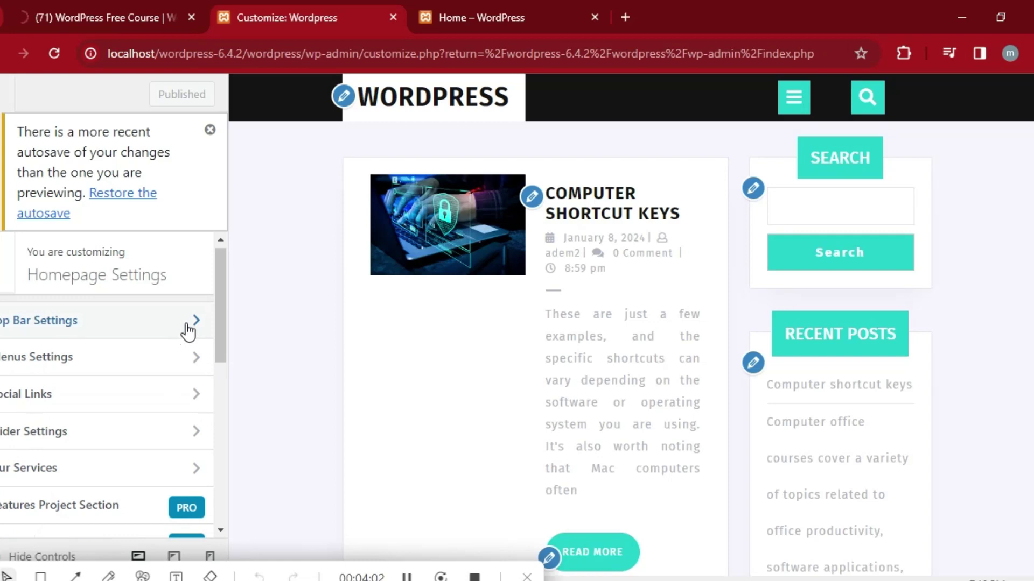
{"action": "left_click", "coordinate": [190, 330]}
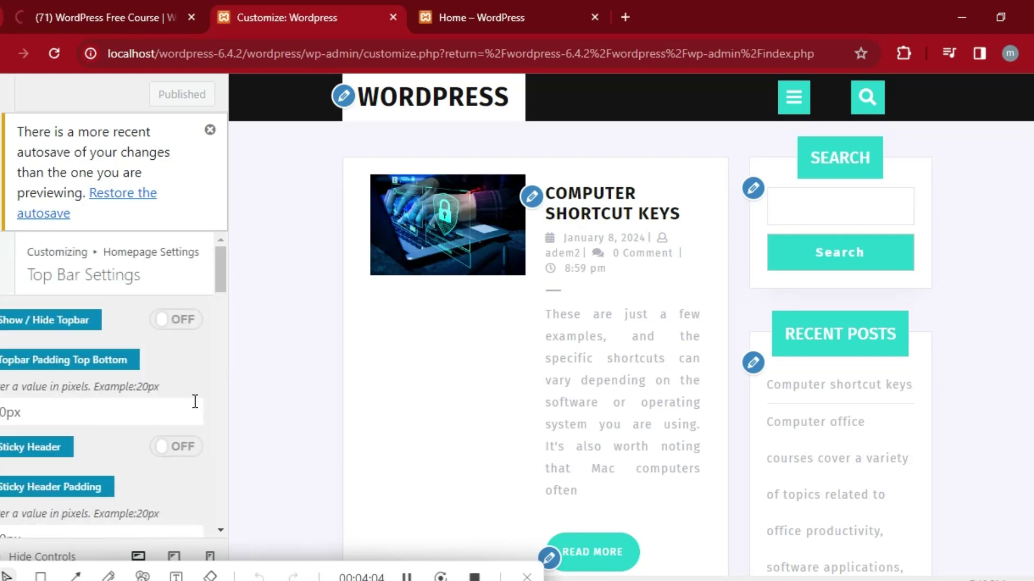
{"action": "mouse_move", "coordinate": [225, 297]}
{"action": "left_mouse_down"}
{"action": "mouse_move", "coordinate": [221, 327]}
{"action": "mouse_move", "coordinate": [224, 283]}
{"action": "left_mouse_up"}
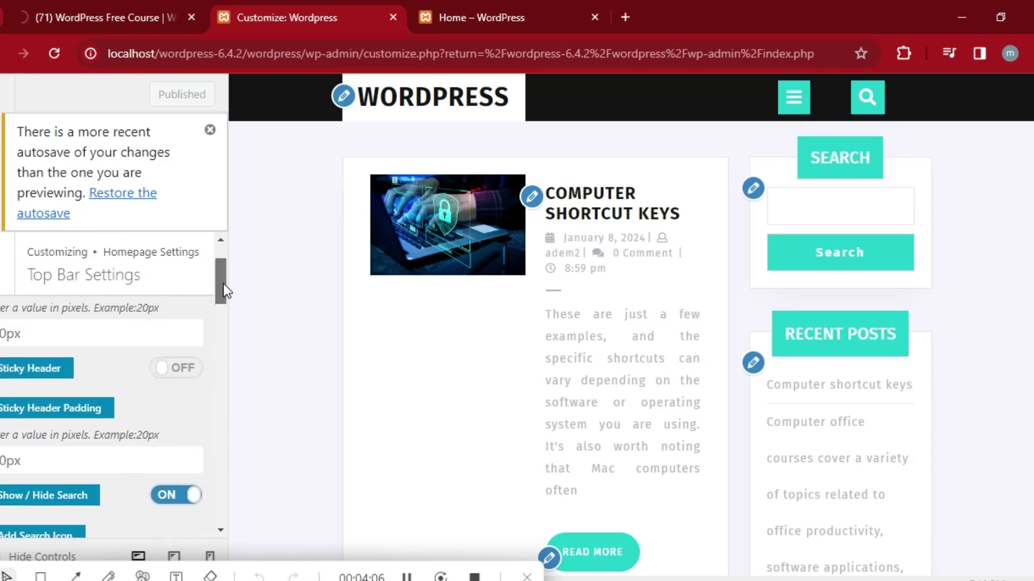
{"action": "left_click", "coordinate": [6, 273]}
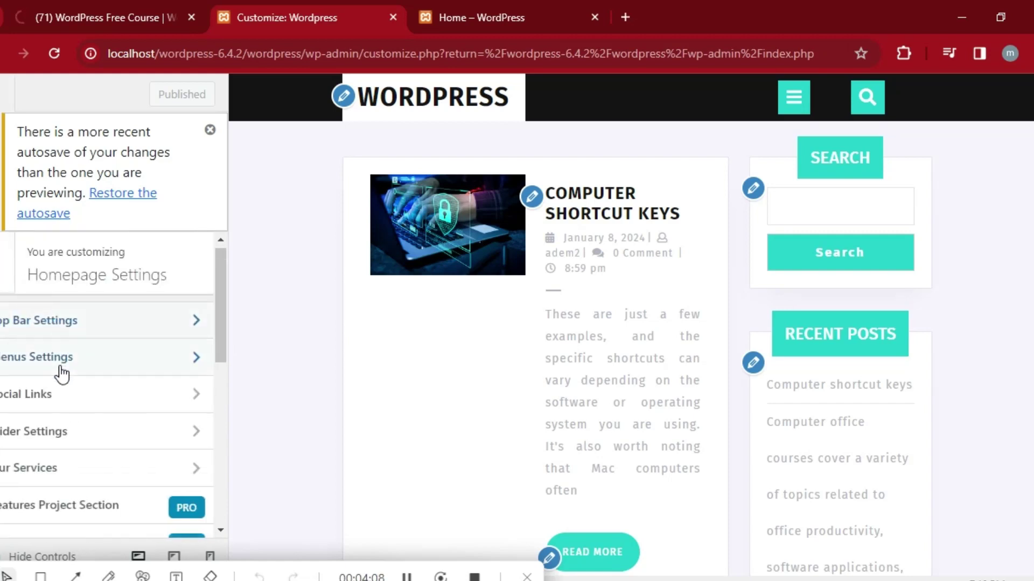
{"action": "left_click", "coordinate": [75, 358]}
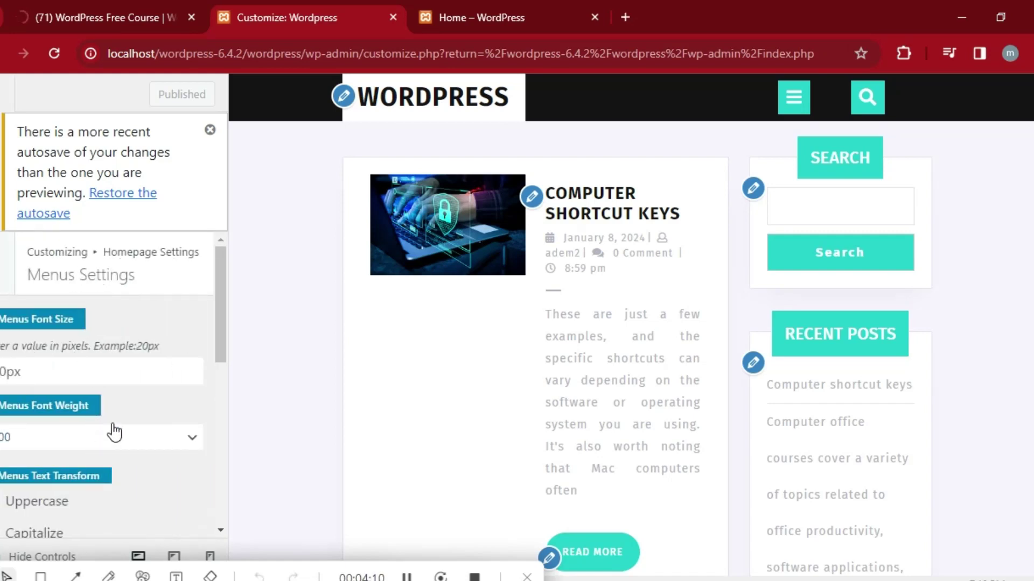
{"action": "mouse_move", "coordinate": [221, 315]}
{"action": "left_mouse_down"}
{"action": "mouse_move", "coordinate": [214, 386]}
{"action": "mouse_move", "coordinate": [207, 301]}
{"action": "left_mouse_up"}
{"action": "left_click", "coordinate": [4, 262]}
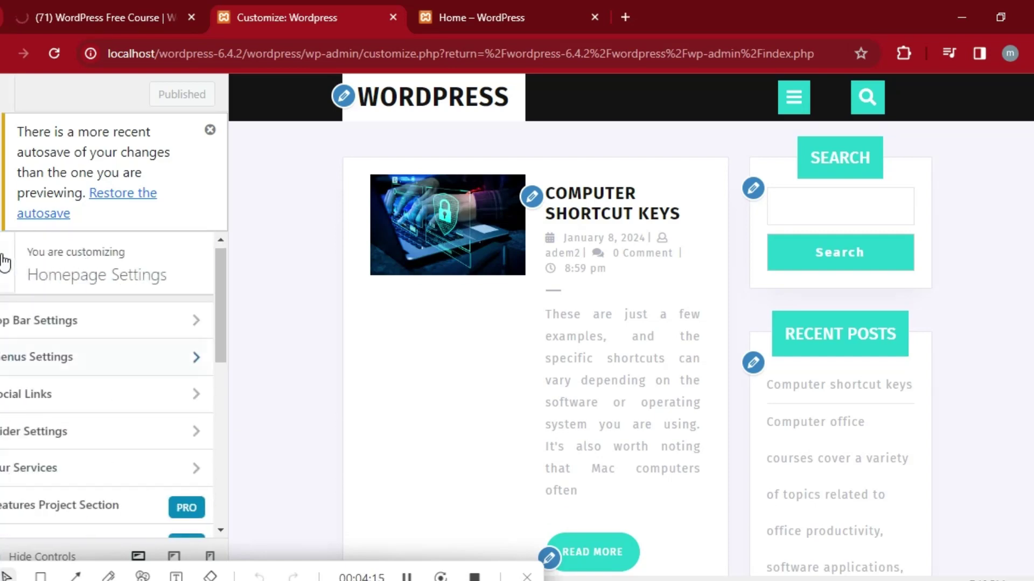
{"action": "left_click", "coordinate": [134, 404]}
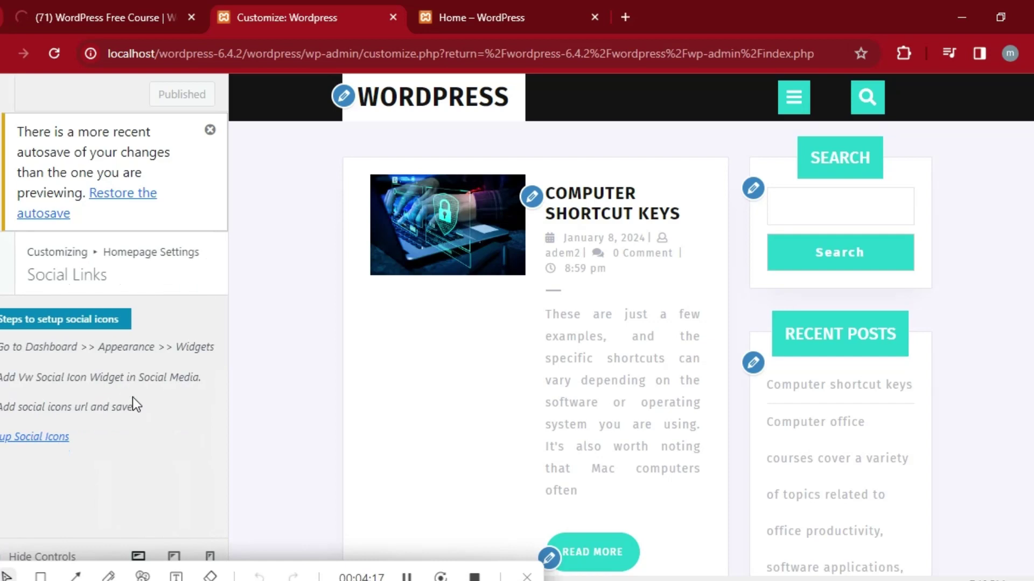
{"action": "left_click", "coordinate": [3, 269]}
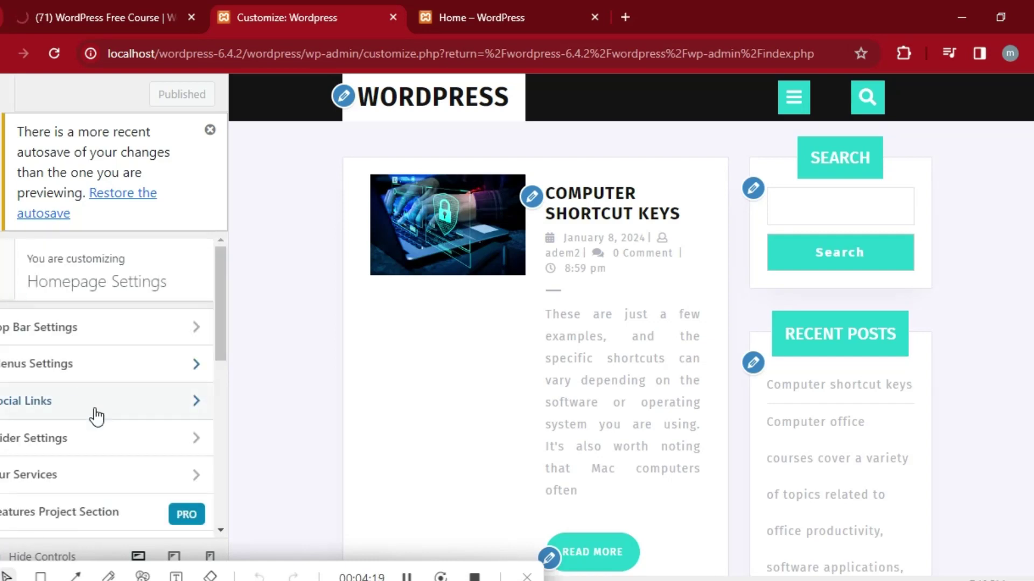
Set a Select Slider Page dropdown to Home and publish the Customizer changes.
{"action": "left_click", "coordinate": [144, 437]}
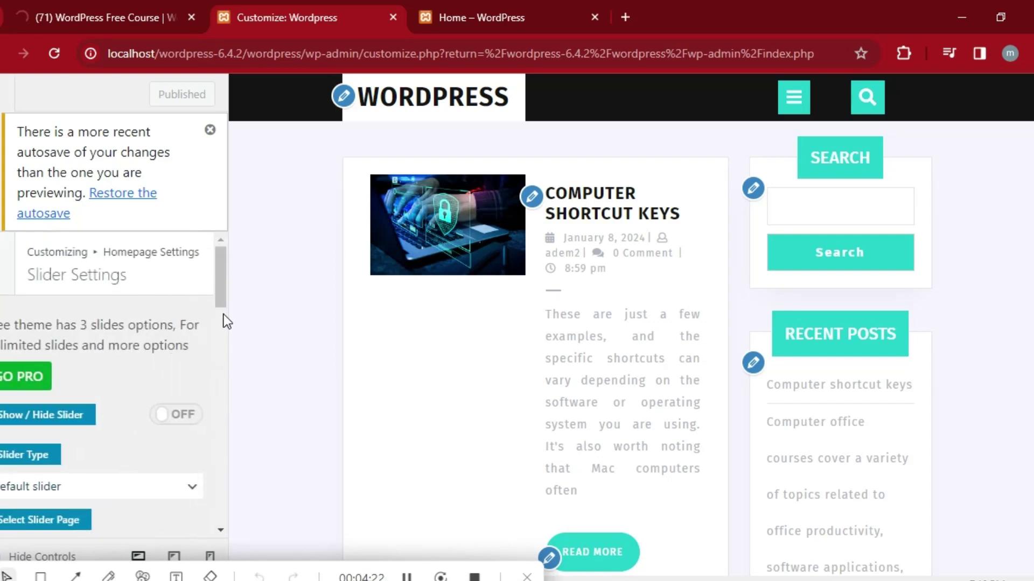
{"action": "left_click_drag", "start_coordinate": [219, 267], "coordinate": [229, 288]}
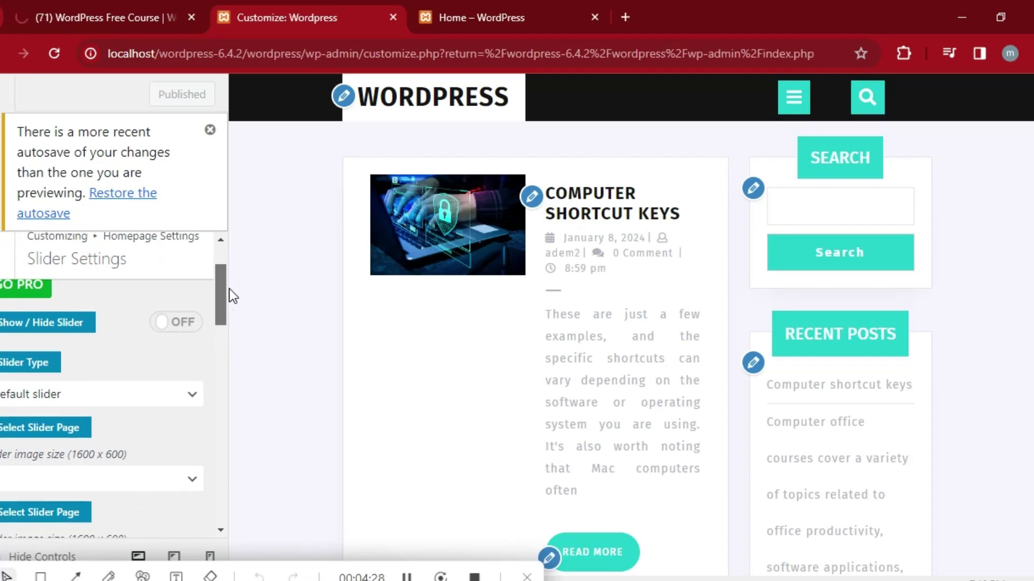
{"action": "left_click", "coordinate": [189, 478]}
{"action": "left_click", "coordinate": [47, 440]}
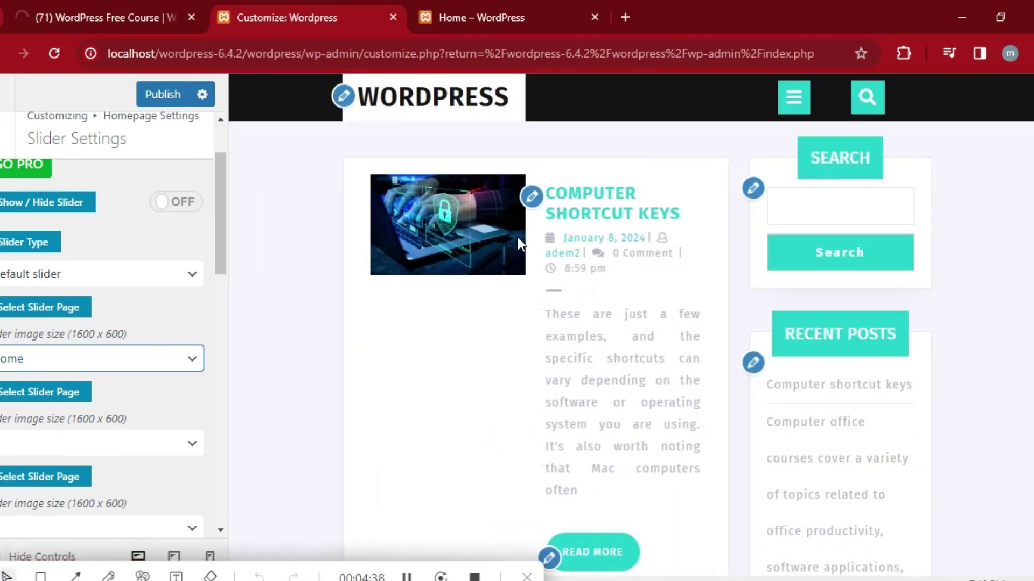
{"action": "left_click", "coordinate": [405, 573]}
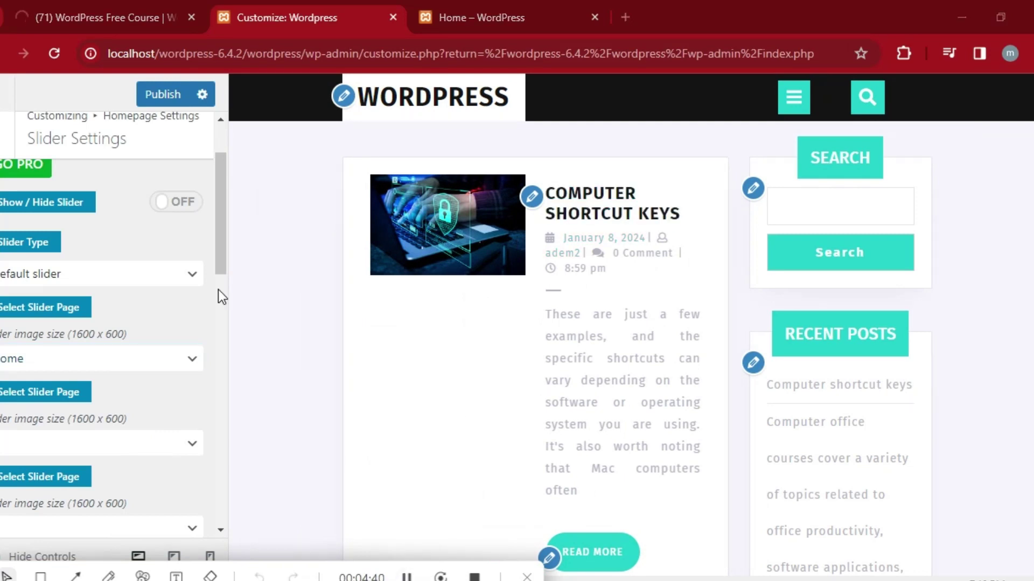
{"action": "left_click", "coordinate": [170, 94]}
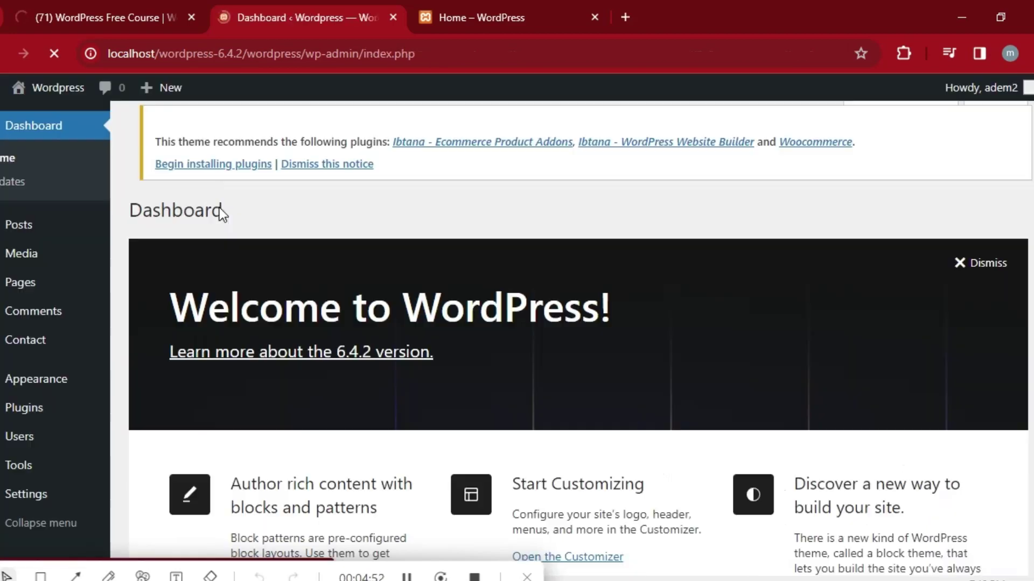
{"action": "left_click", "coordinate": [502, 4]}
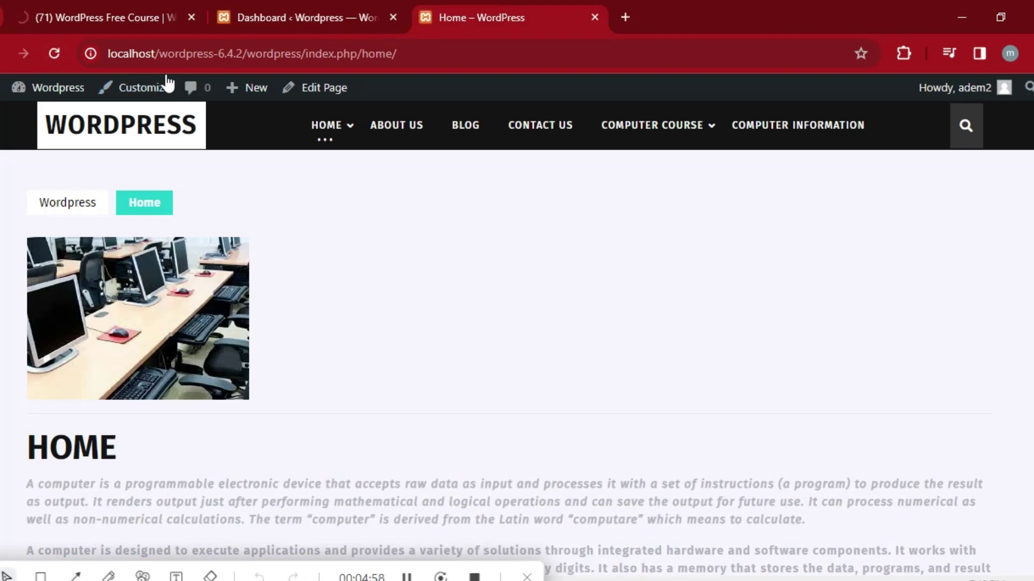
{"action": "left_click", "coordinate": [324, 129]}
{"action": "scroll", "coordinate": [716, 328], "scroll_direction": "down", "scroll_amount": 2}
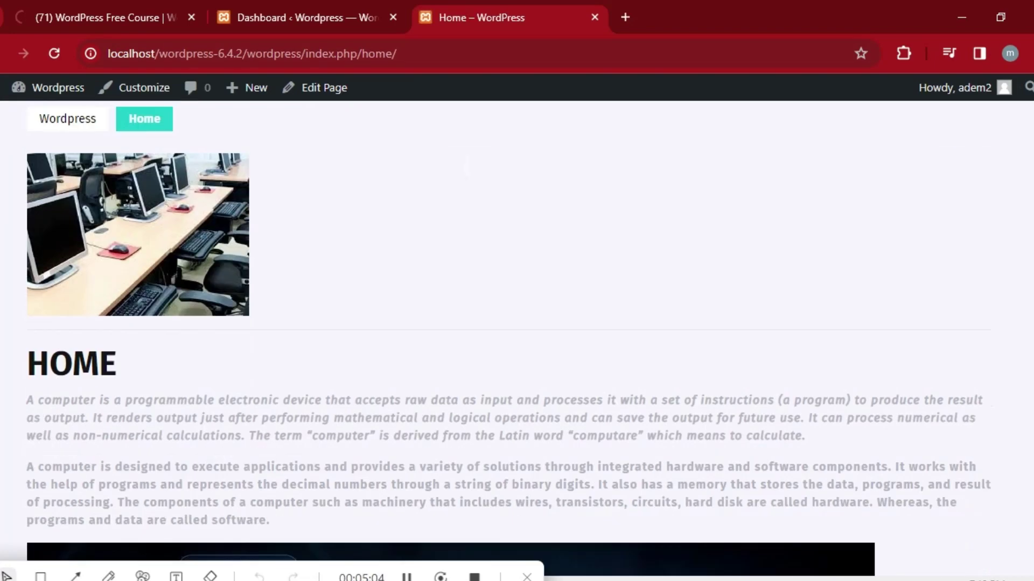
{"action": "scroll", "coordinate": [510, 338], "scroll_direction": "down", "scroll_amount": 7}
{"action": "scroll", "coordinate": [509, 338], "scroll_direction": "up", "scroll_amount": 10}
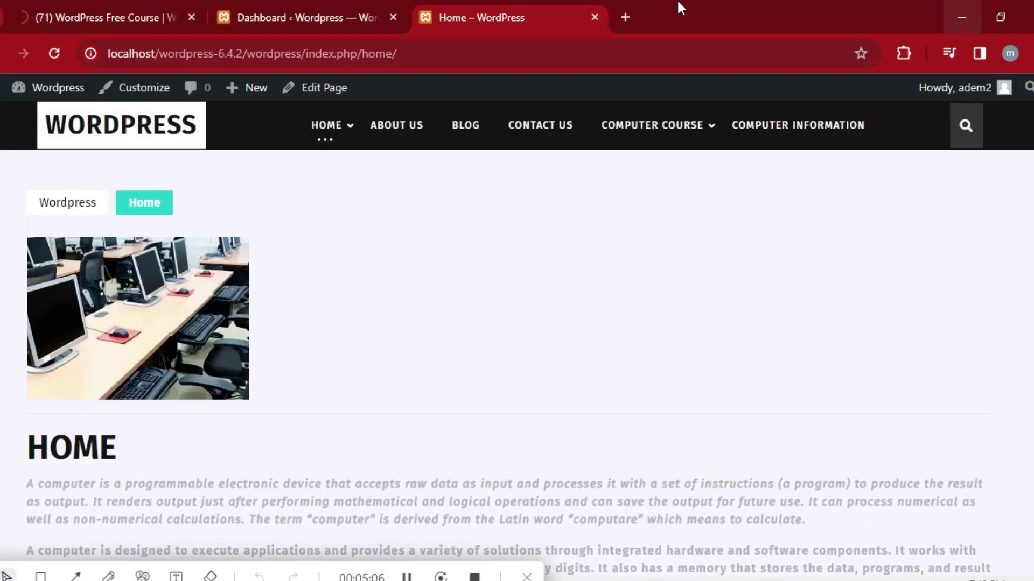
{"action": "mouse_move", "coordinate": [58, 88]}
{"action": "key", "text": "F5"}
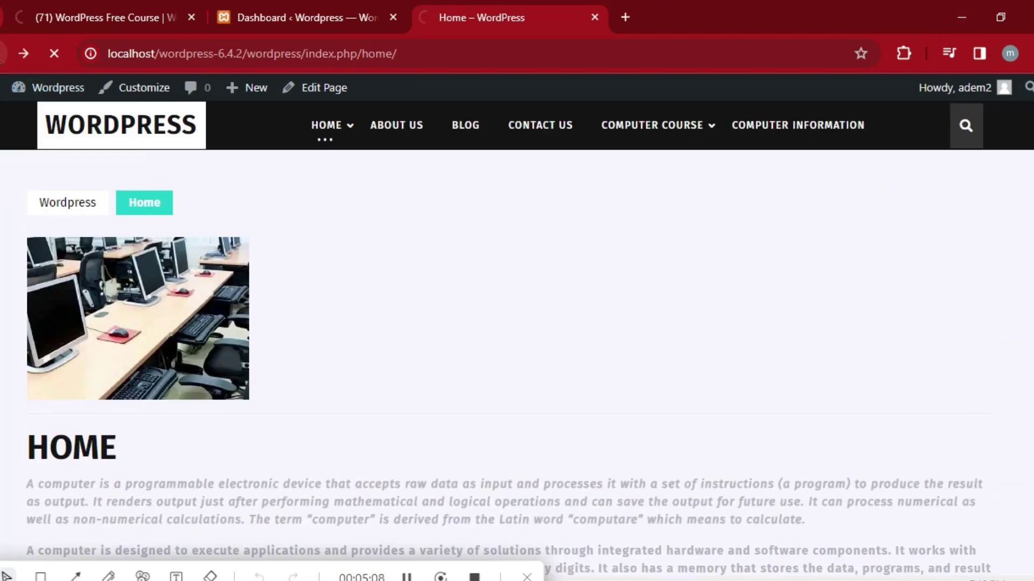
{"action": "left_click", "coordinate": [93, 8]}
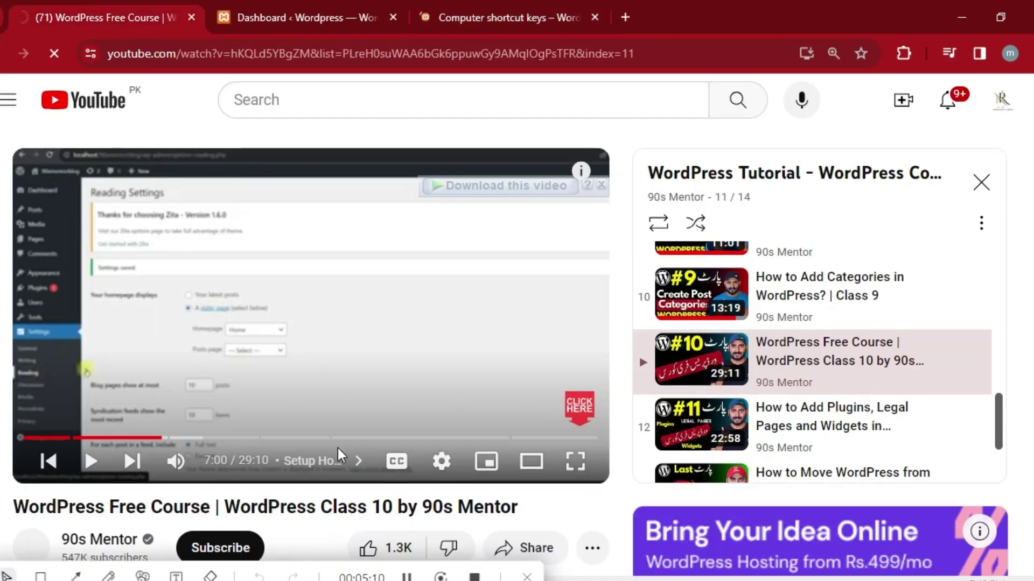
{"action": "left_click", "coordinate": [301, 17]}
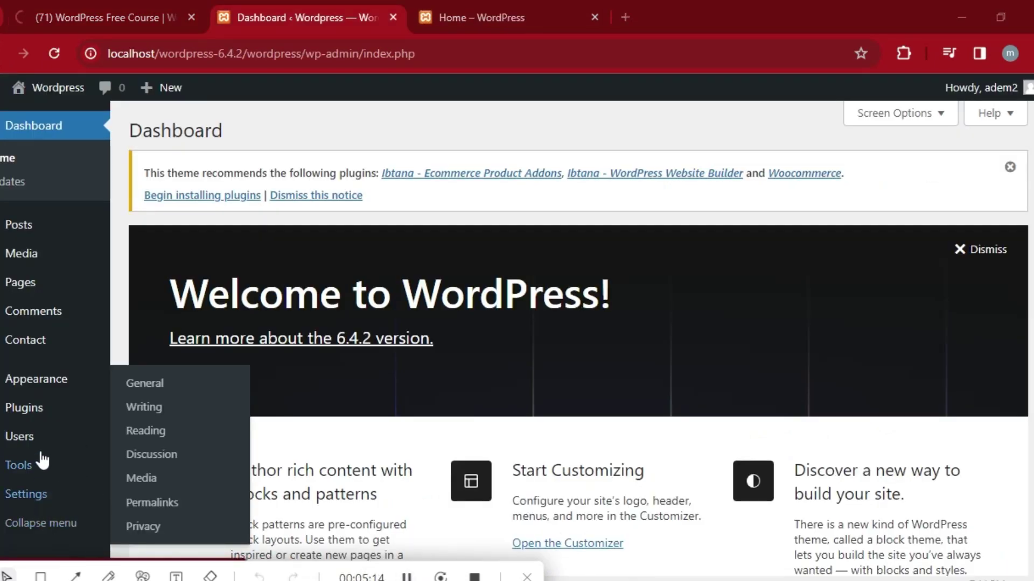
Set Reading Settings to a static page with Home as the homepage, and save.
{"action": "mouse_move", "coordinate": [47, 492]}
{"action": "left_click", "coordinate": [144, 415]}
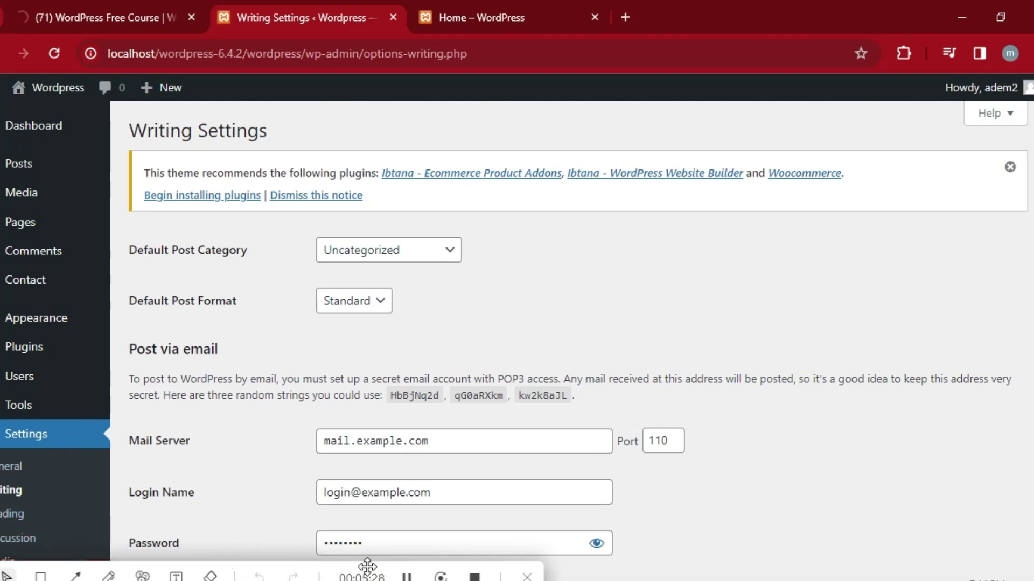
{"action": "left_click", "coordinate": [13, 513]}
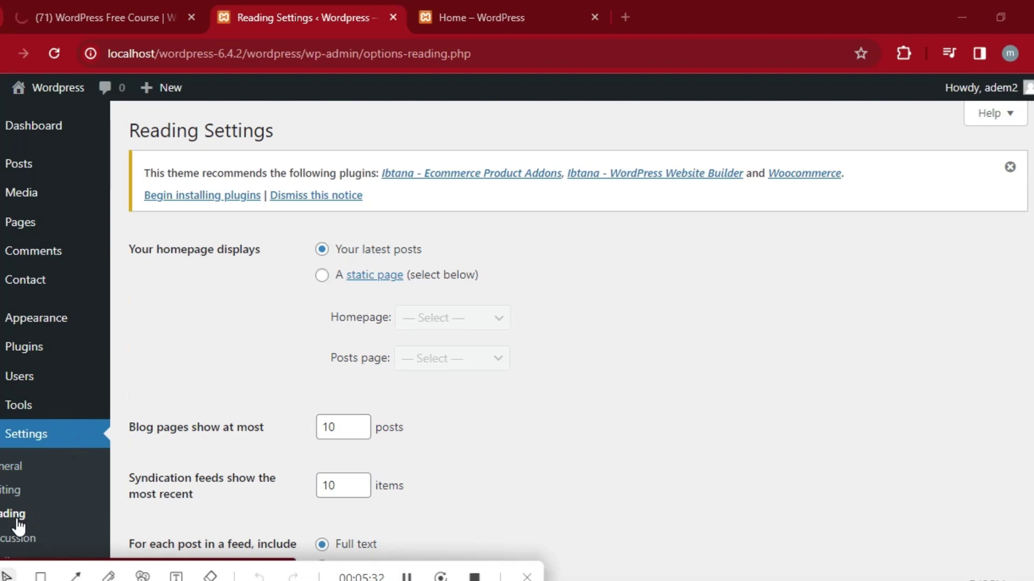
{"action": "left_click", "coordinate": [323, 276]}
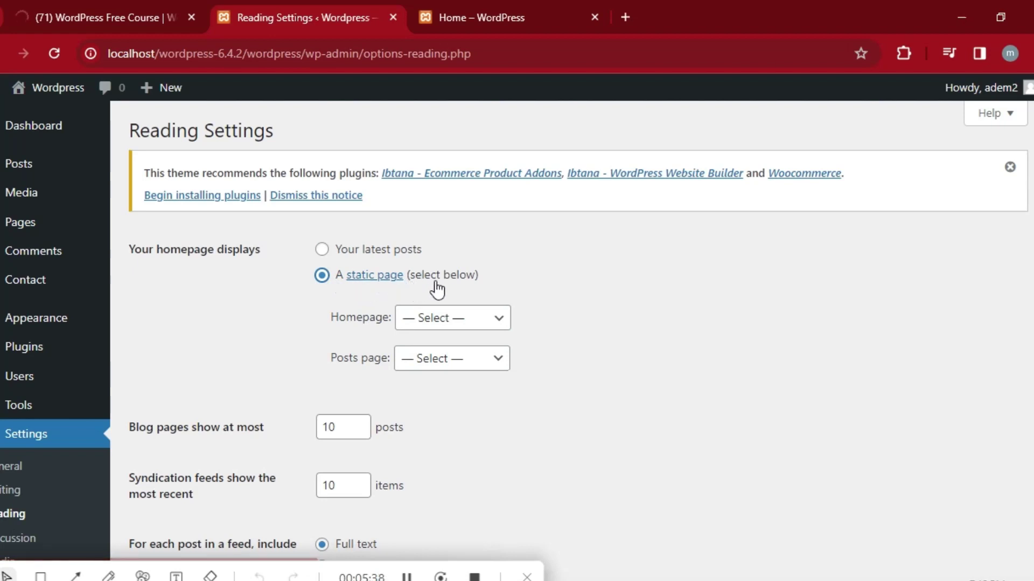
{"action": "left_click", "coordinate": [500, 322]}
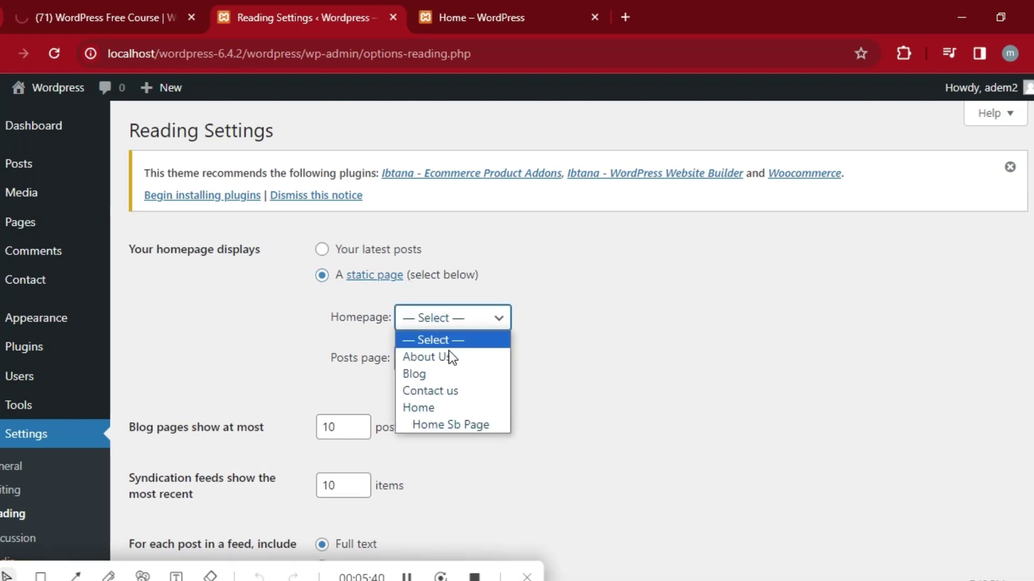
{"action": "left_click", "coordinate": [430, 408]}
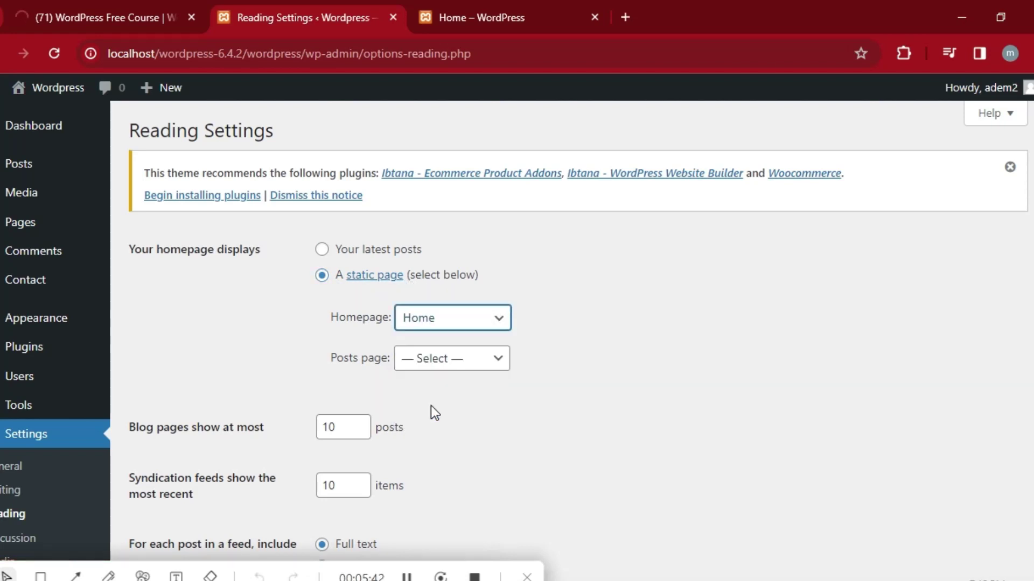
{"action": "scroll", "coordinate": [517, 323], "scroll_direction": "down", "scroll_amount": 4}
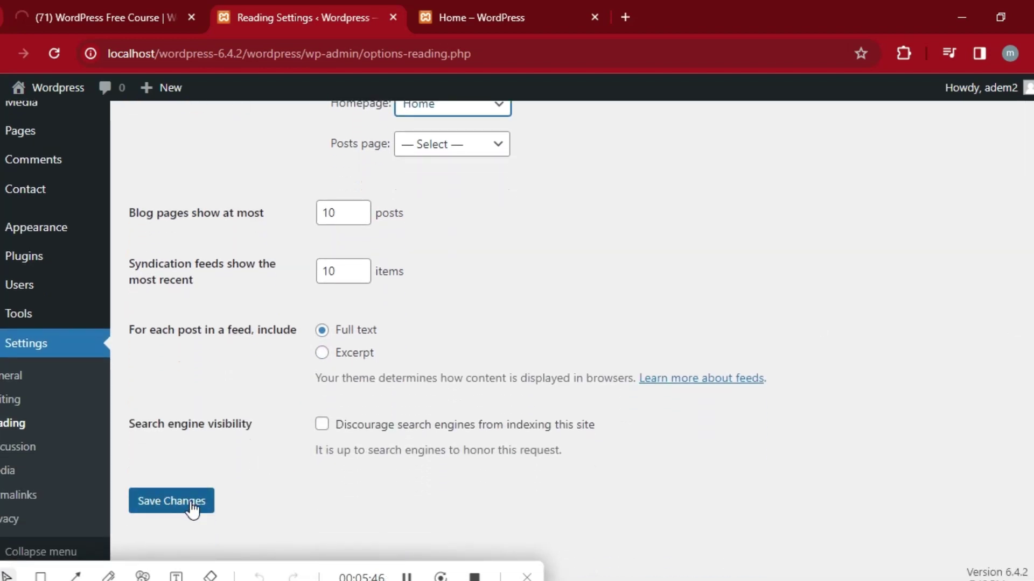
{"action": "left_click", "coordinate": [170, 507]}
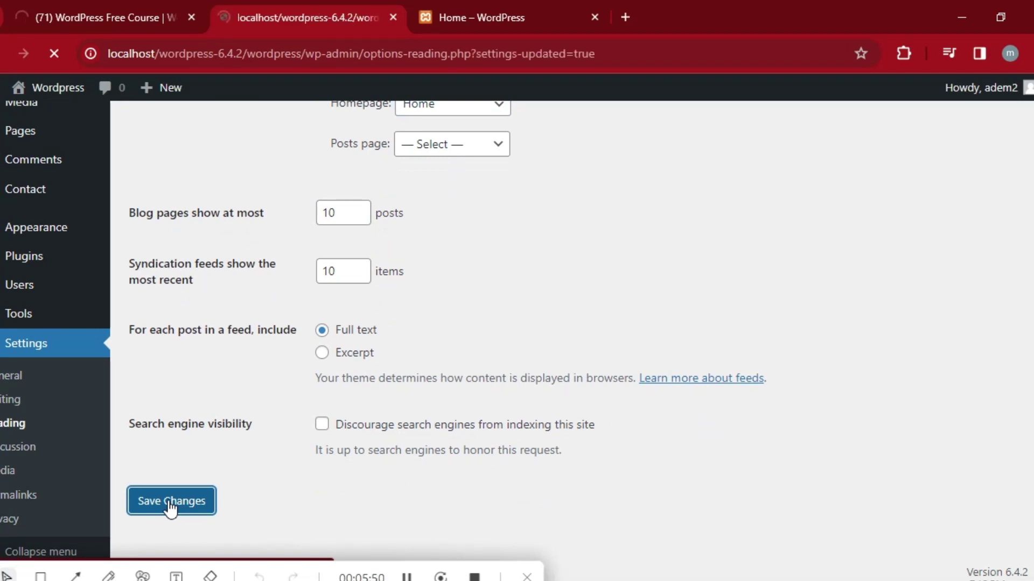
{"action": "left_click", "coordinate": [520, 16]}
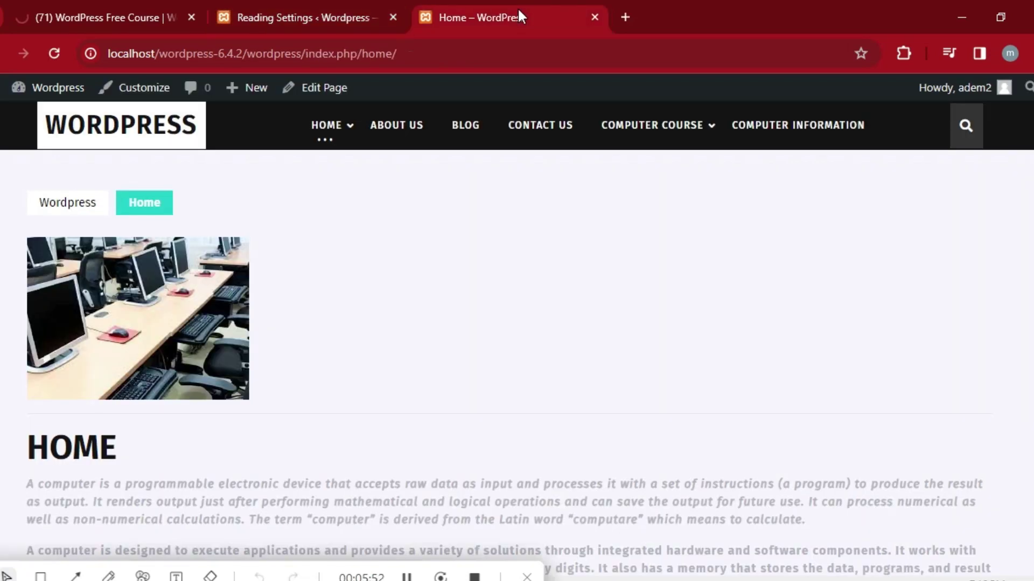
Reload the live site and scroll through it to confirm the Home page opens.
{"action": "left_click", "coordinate": [57, 51]}
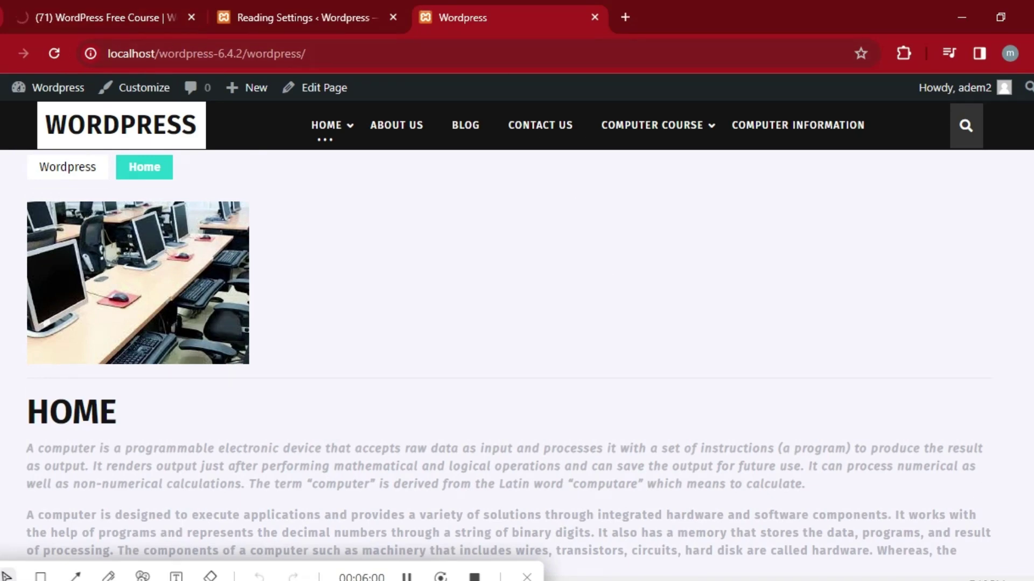
{"action": "scroll", "coordinate": [516, 339], "scroll_direction": "down", "scroll_amount": 20}
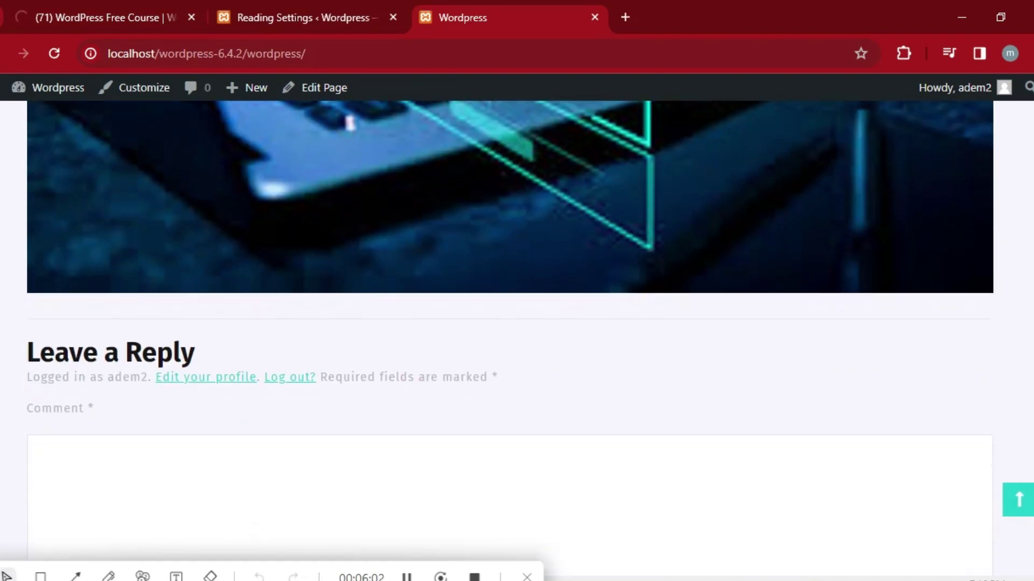
{"action": "scroll", "coordinate": [561, 358], "scroll_direction": "up", "scroll_amount": 20}
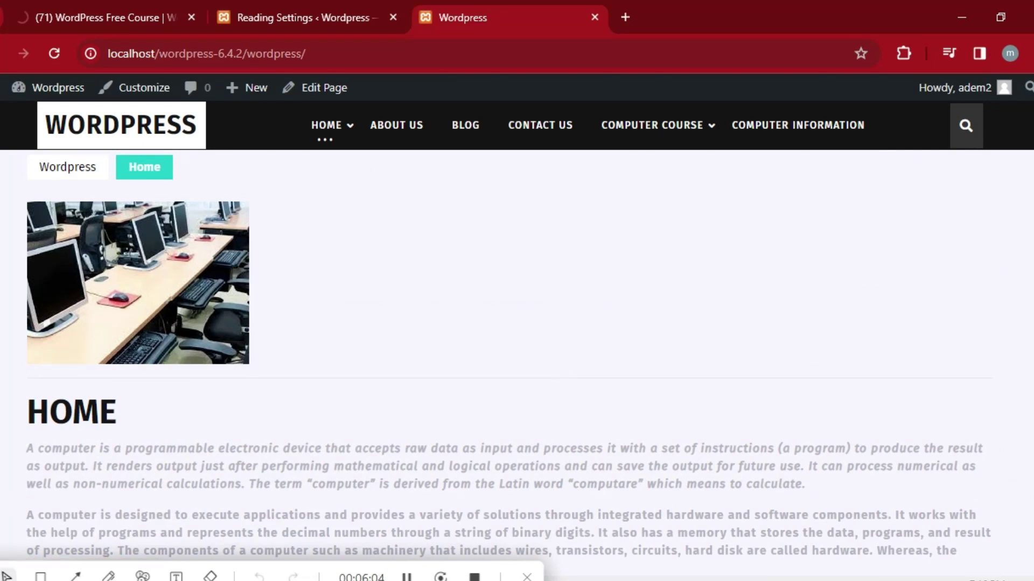
{"action": "left_click_drag", "start_coordinate": [396, 575], "coordinate": [407, 575]}
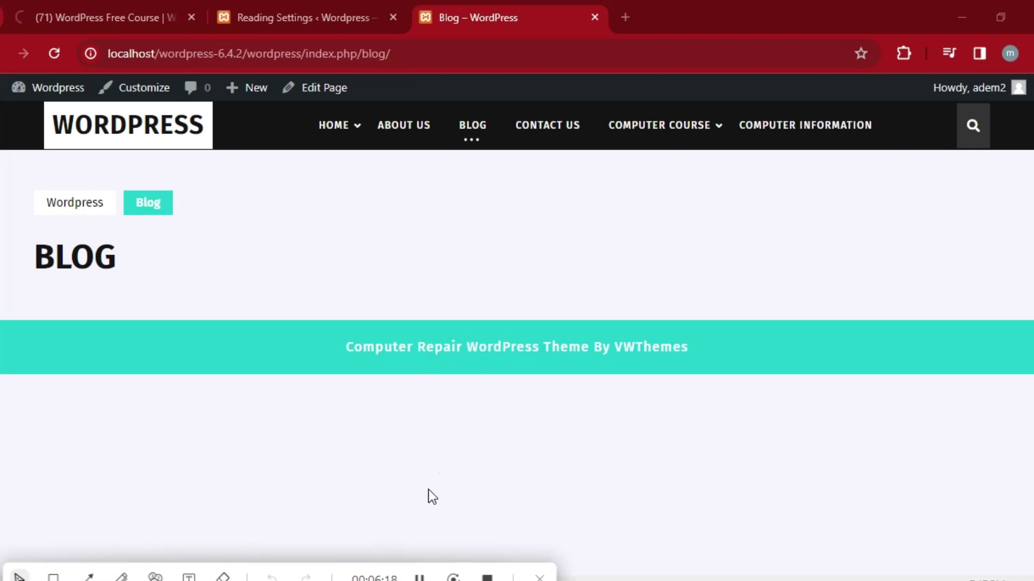
Look at the empty Blog page, then return to the Reading Settings tab.
{"action": "key", "text": "ctrl+shift+Tab"}
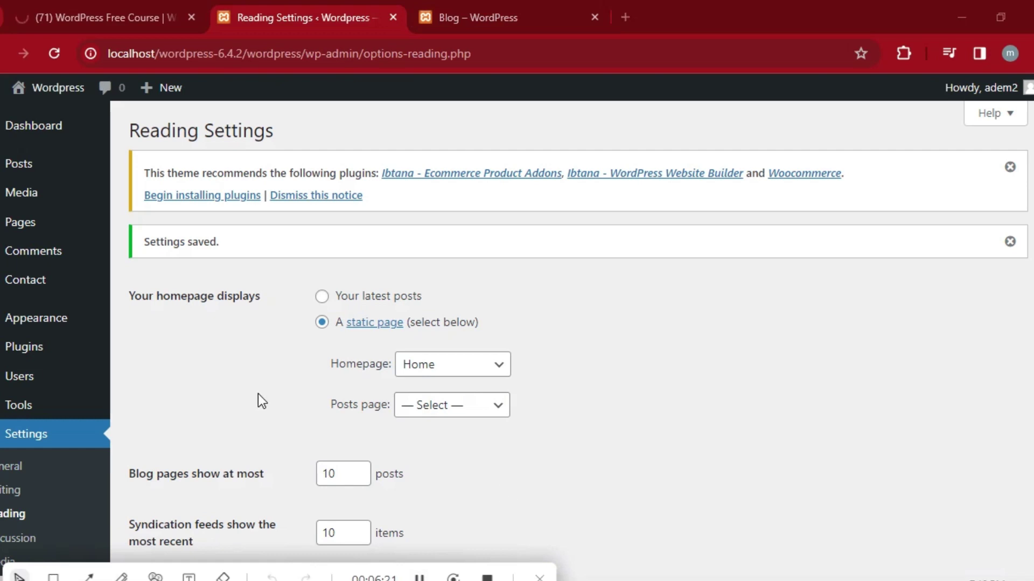
{"action": "left_click", "coordinate": [510, 1]}
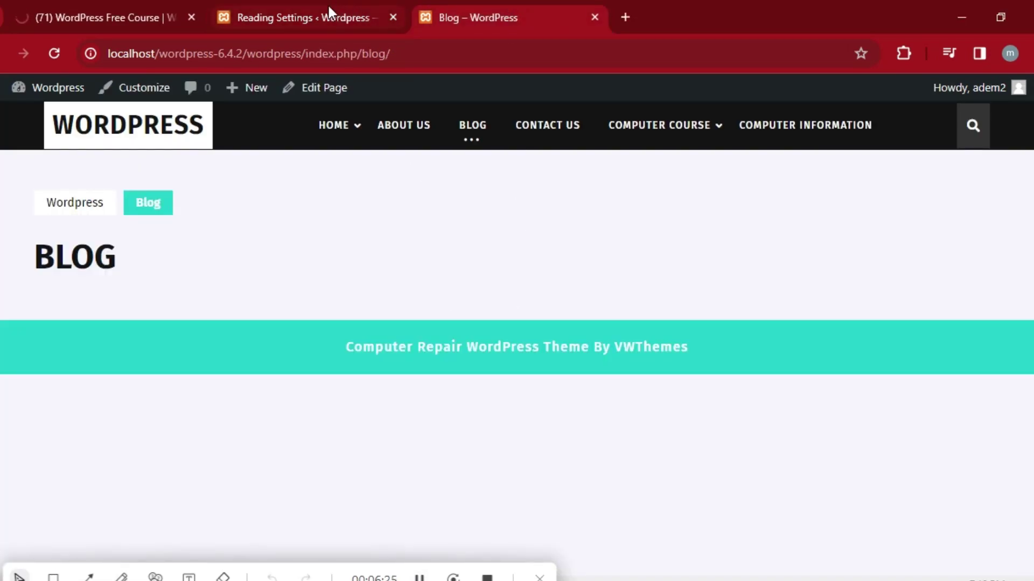
{"action": "left_click", "coordinate": [312, 7]}
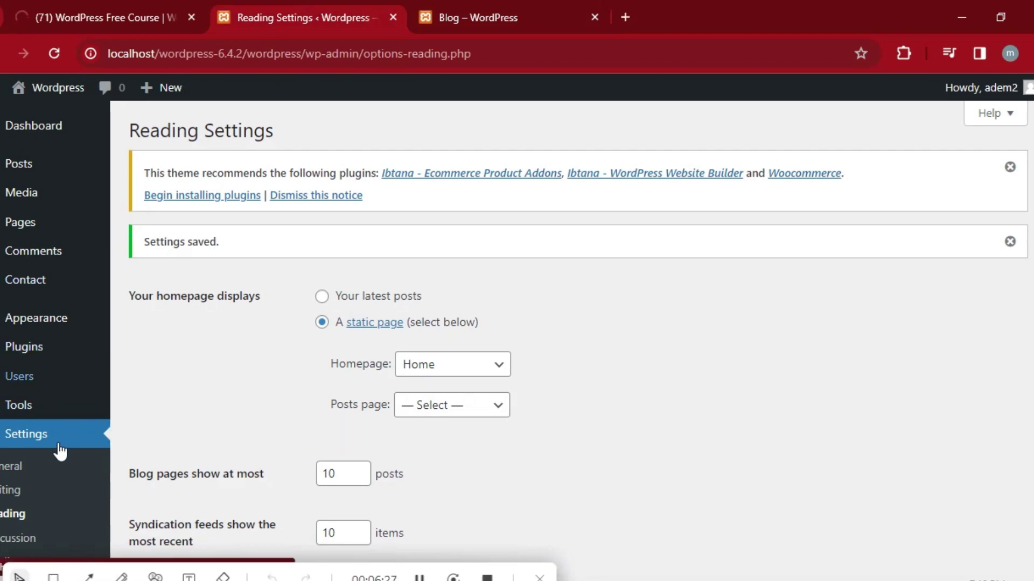
{"action": "mouse_move", "coordinate": [62, 328]}
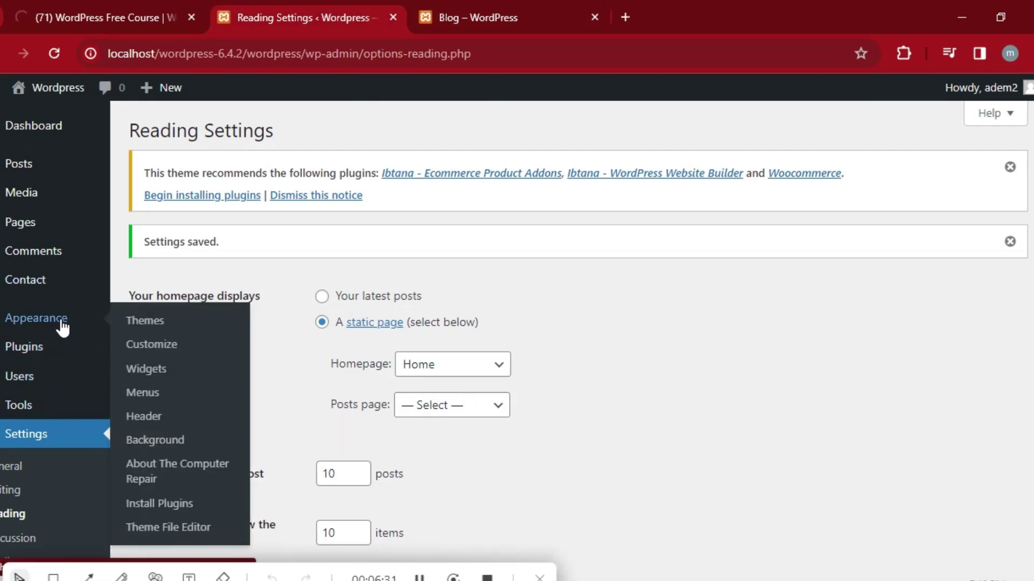
Look through the Slider and Menus settings under the Customizer's Homepage Settings.
{"action": "left_click", "coordinate": [167, 351]}
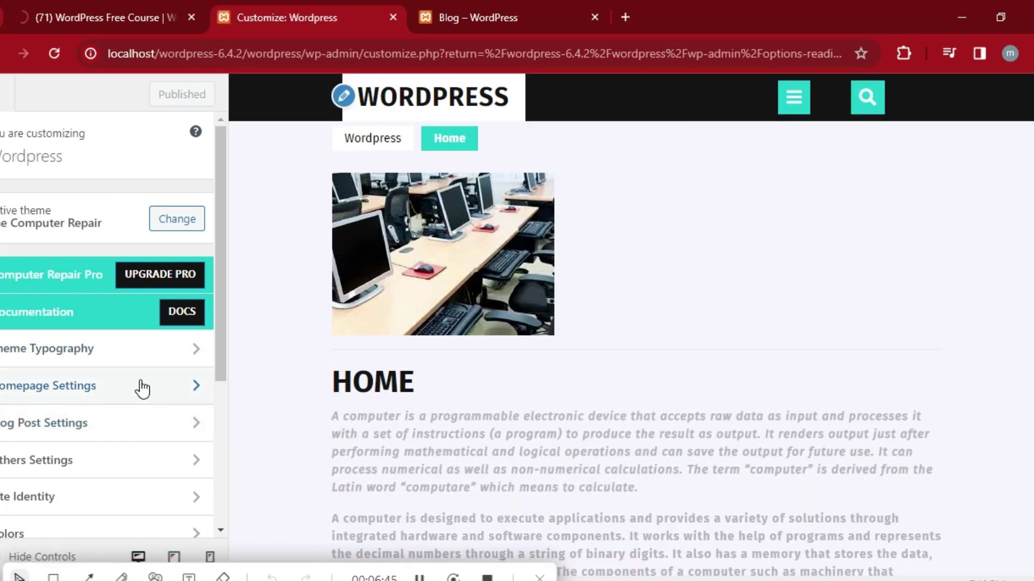
{"action": "left_click", "coordinate": [143, 388]}
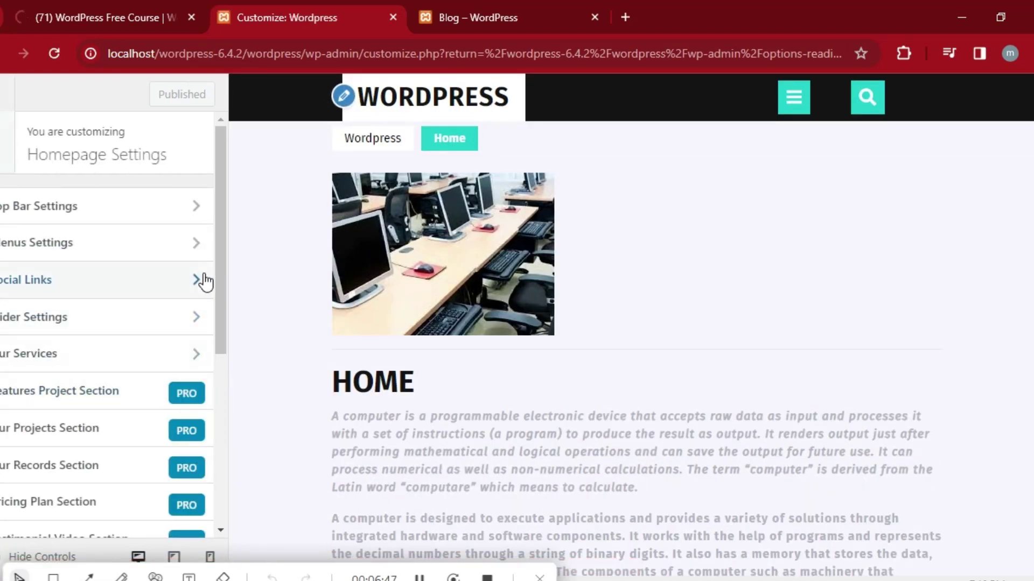
{"action": "left_click", "coordinate": [149, 319]}
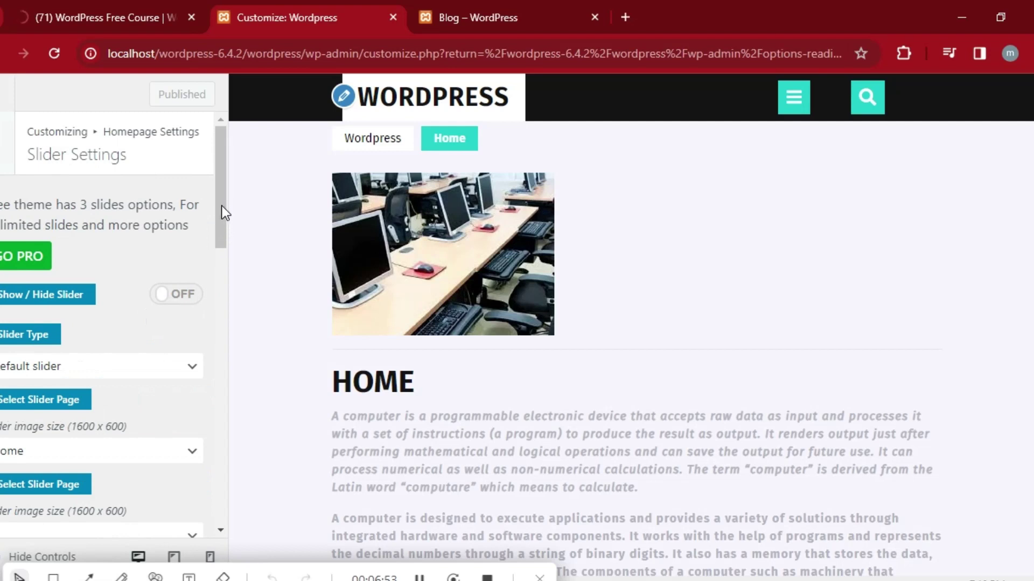
{"action": "left_click_drag", "start_coordinate": [224, 199], "coordinate": [257, 195]}
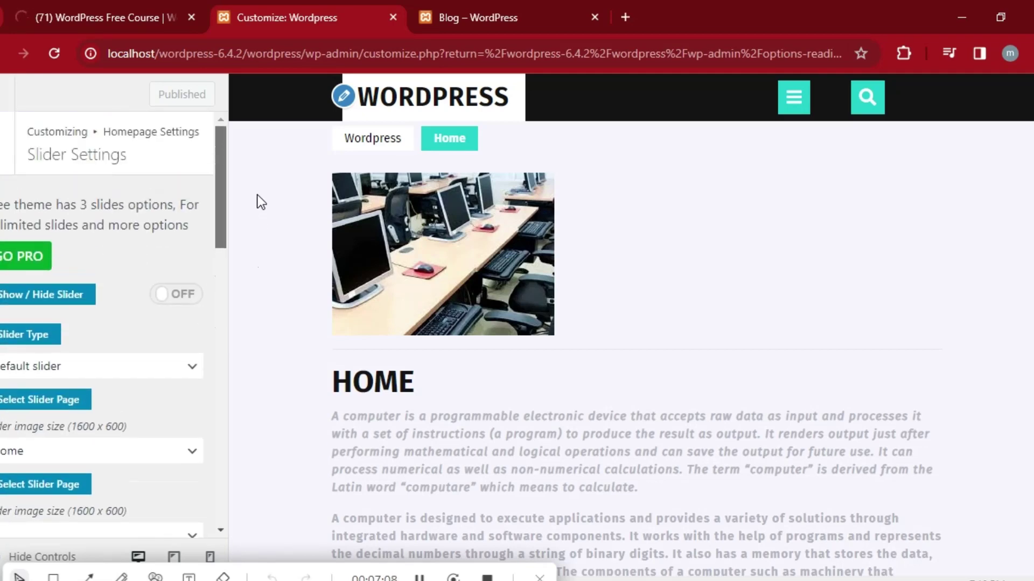
{"action": "left_click", "coordinate": [6, 139]}
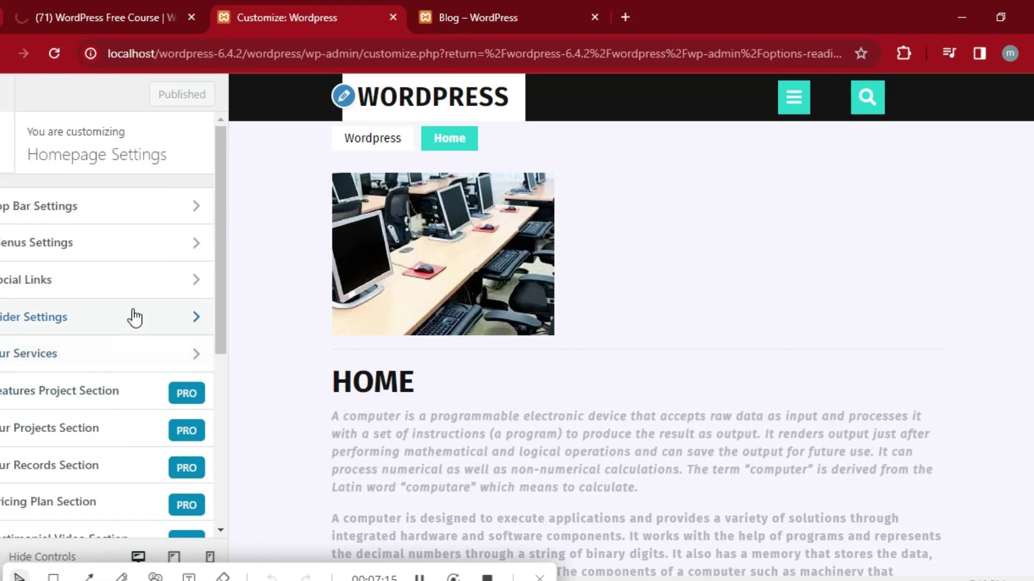
{"action": "left_click", "coordinate": [146, 250]}
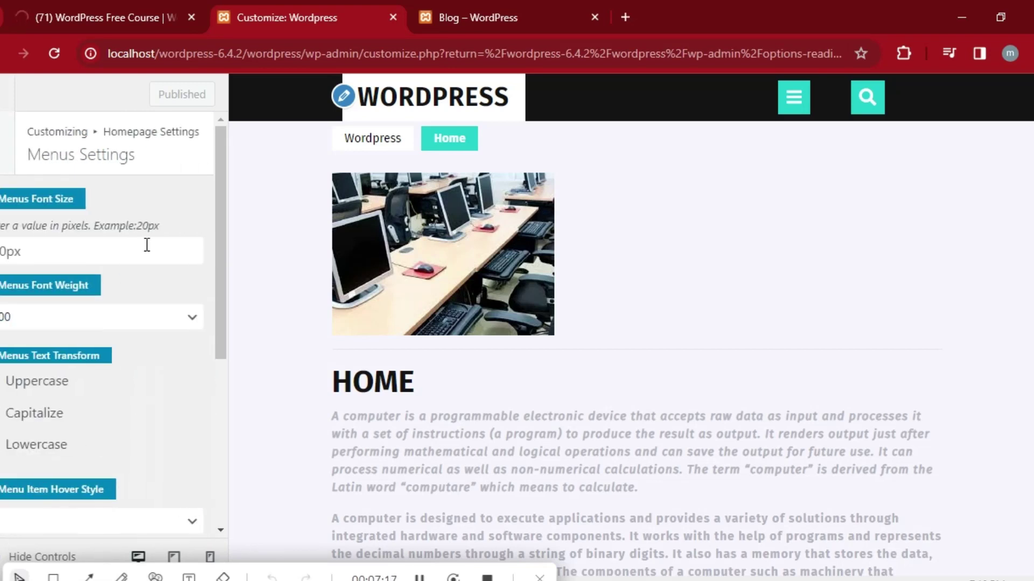
{"action": "left_click_drag", "start_coordinate": [218, 236], "coordinate": [226, 372]}
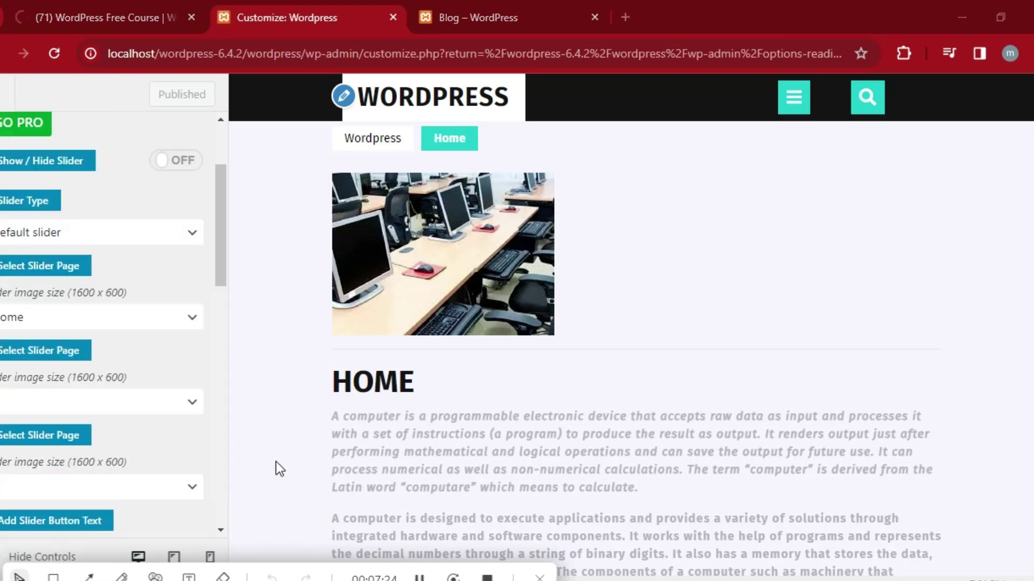
Set the third Select Slider Page to Blog, publish, and view the Blog page.
{"action": "left_click", "coordinate": [189, 410]}
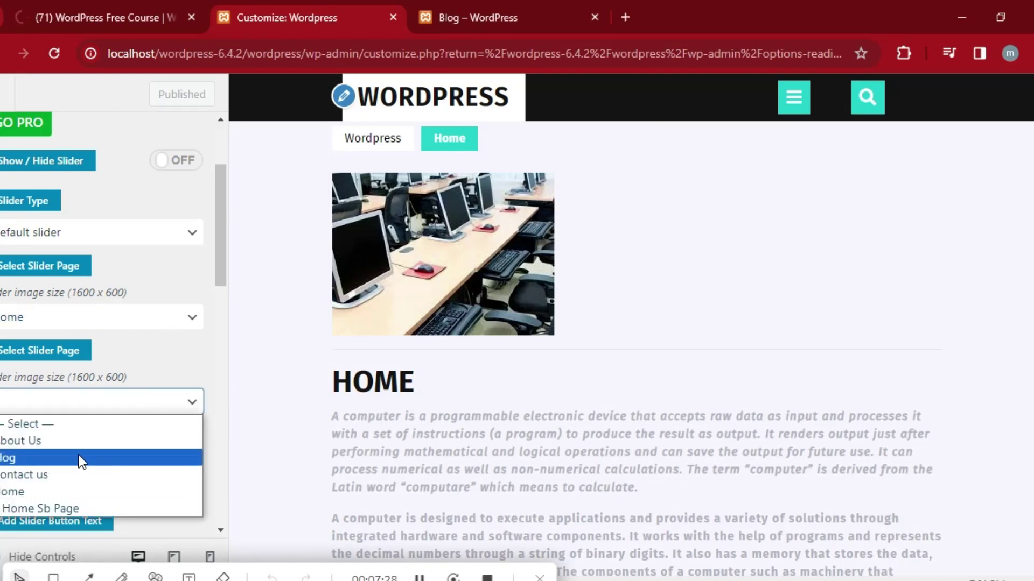
{"action": "left_click", "coordinate": [80, 458]}
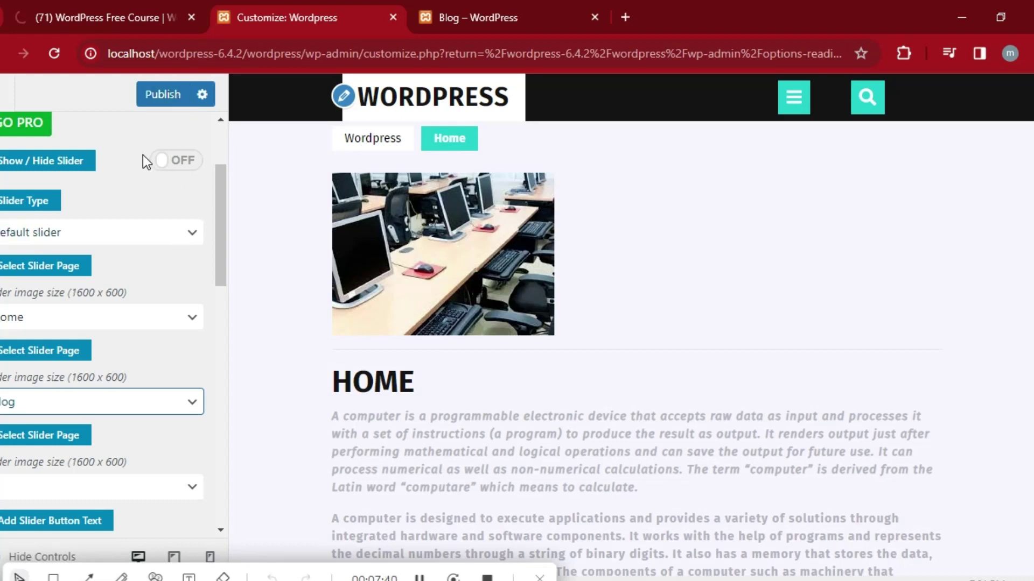
{"action": "left_click", "coordinate": [419, 577]}
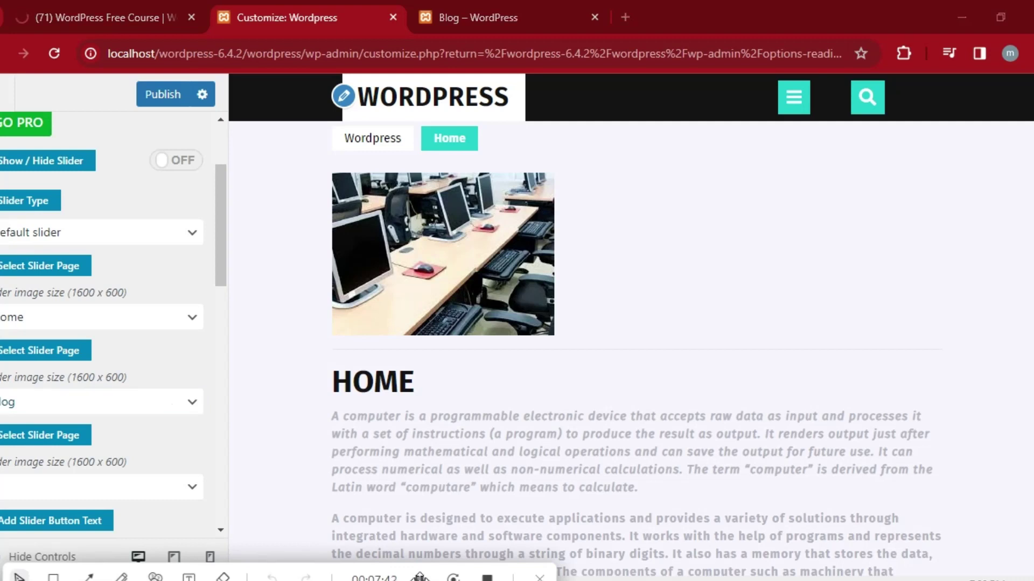
{"action": "left_click", "coordinate": [173, 96]}
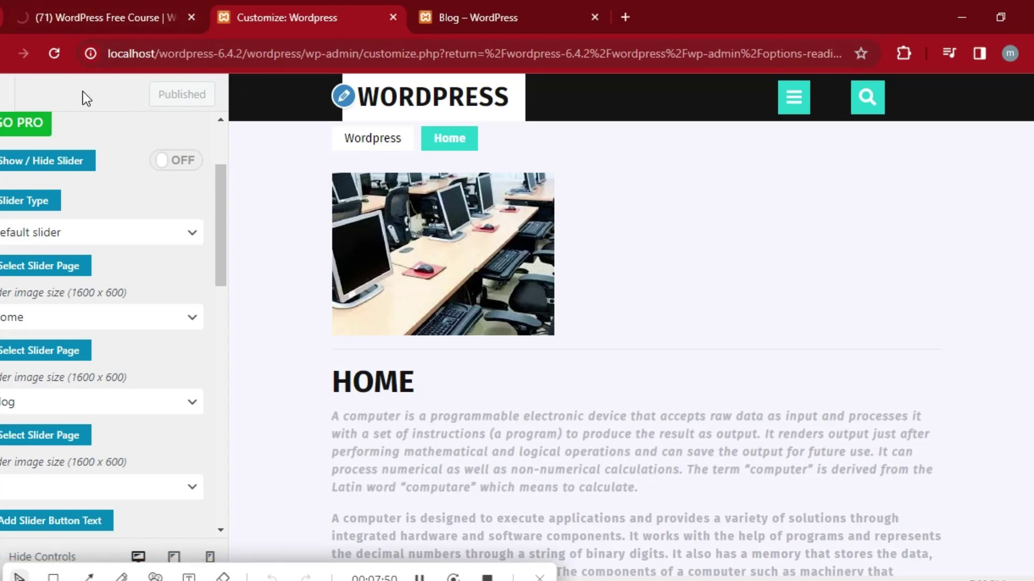
{"action": "left_click", "coordinate": [526, 10]}
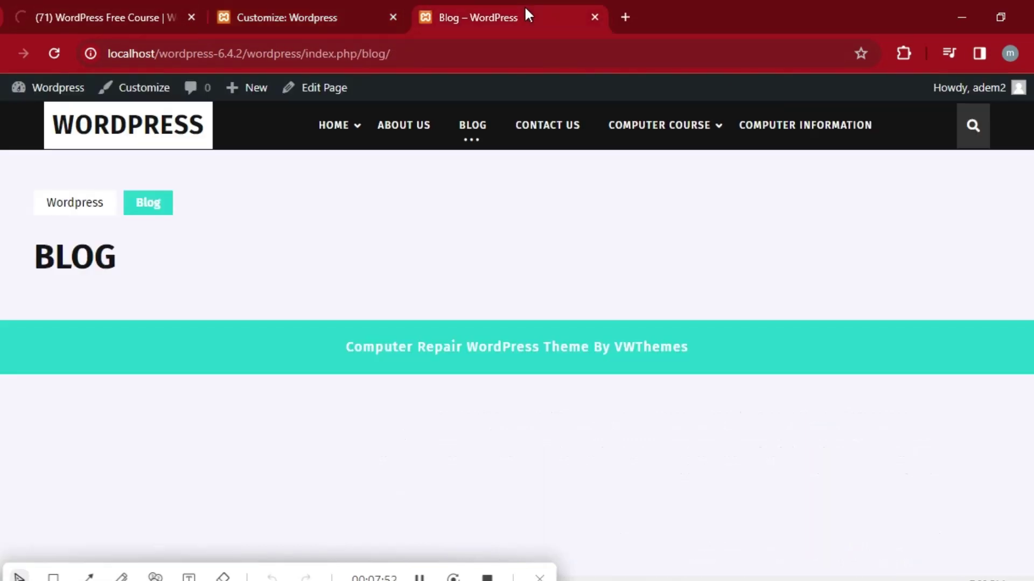
Reload the Blog page twice, still showing no posts, then return to the Customizer.
{"action": "left_click", "coordinate": [473, 132]}
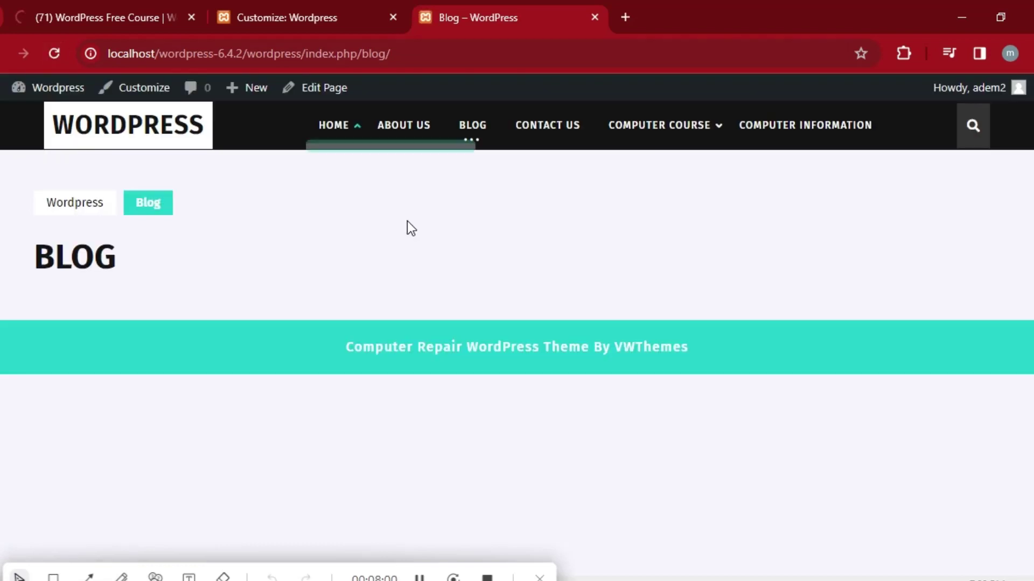
{"action": "left_click", "coordinate": [473, 134]}
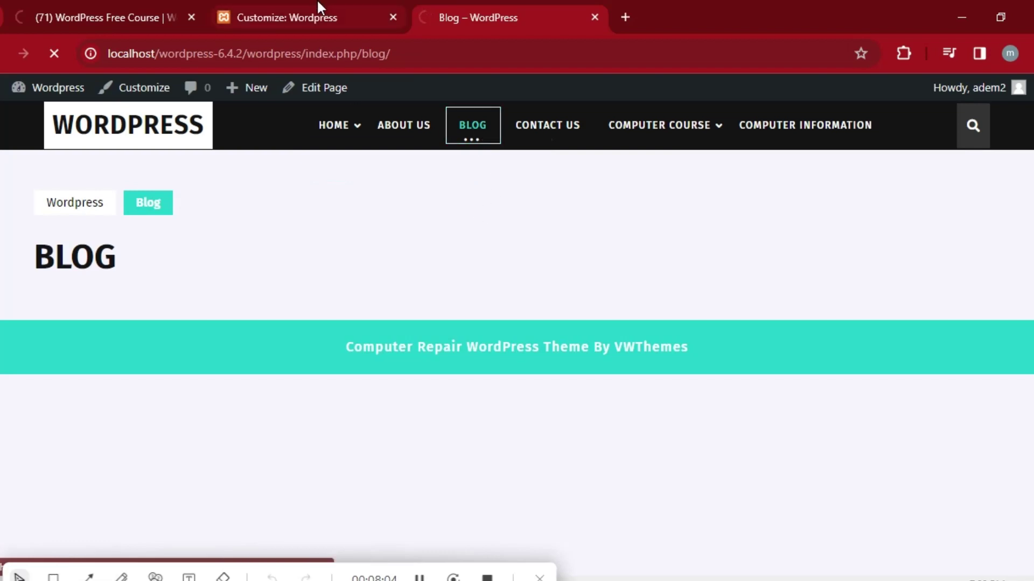
{"action": "left_click", "coordinate": [305, 24]}
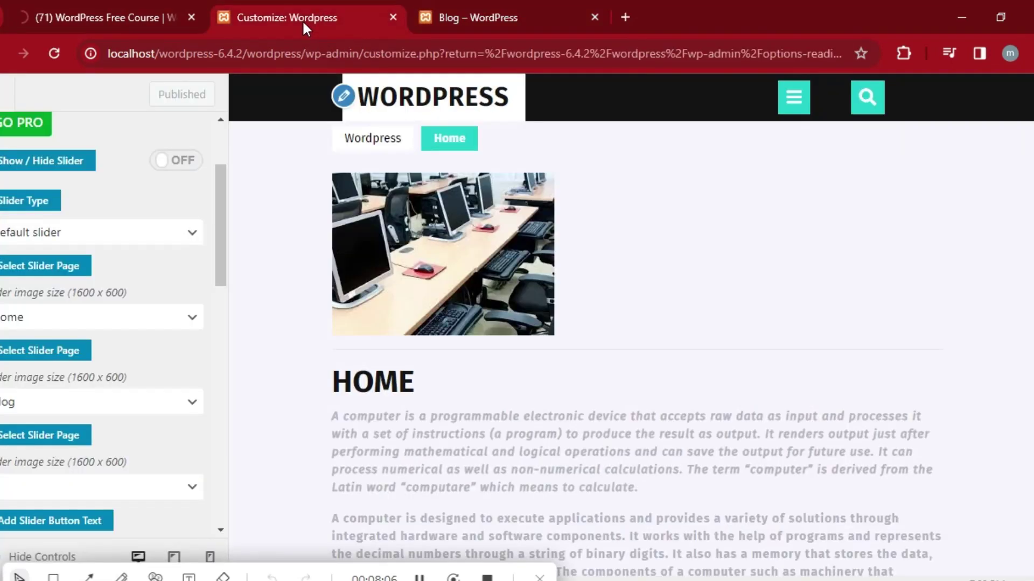
Choose Blog as the posts page in Reading Settings and save the changes.
{"action": "left_click", "coordinate": [3, 103]}
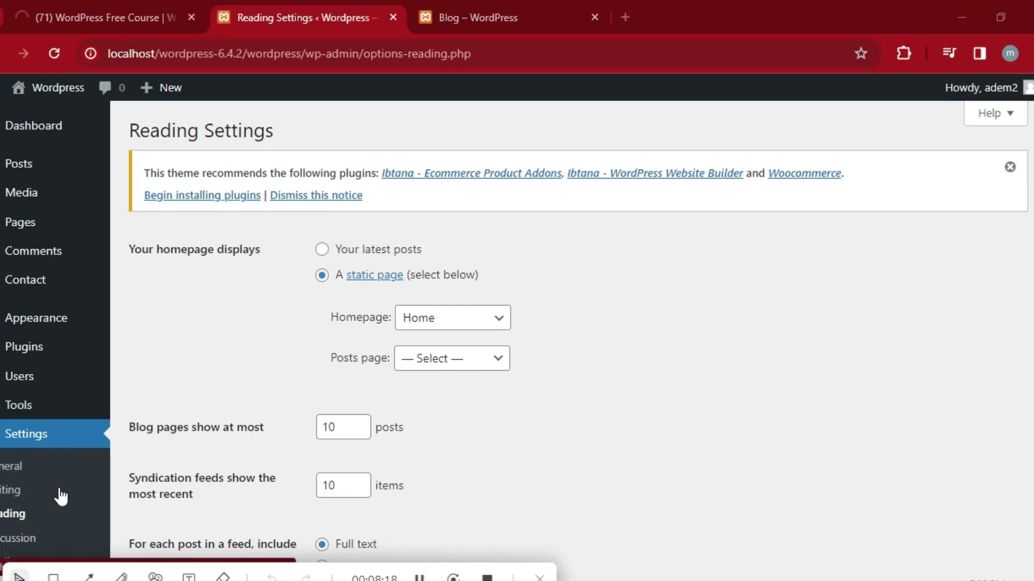
{"action": "left_click", "coordinate": [500, 359]}
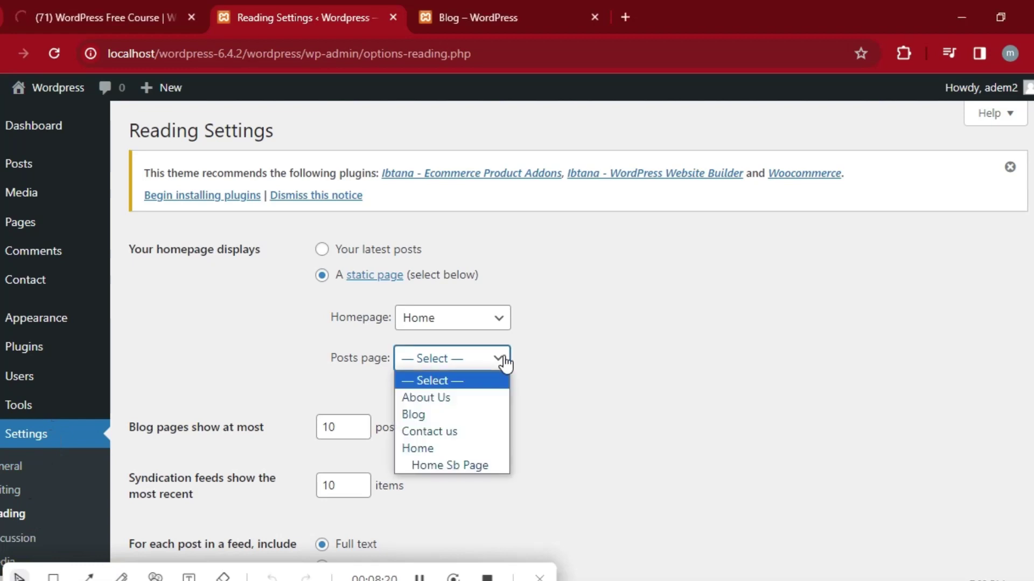
{"action": "left_click", "coordinate": [442, 415]}
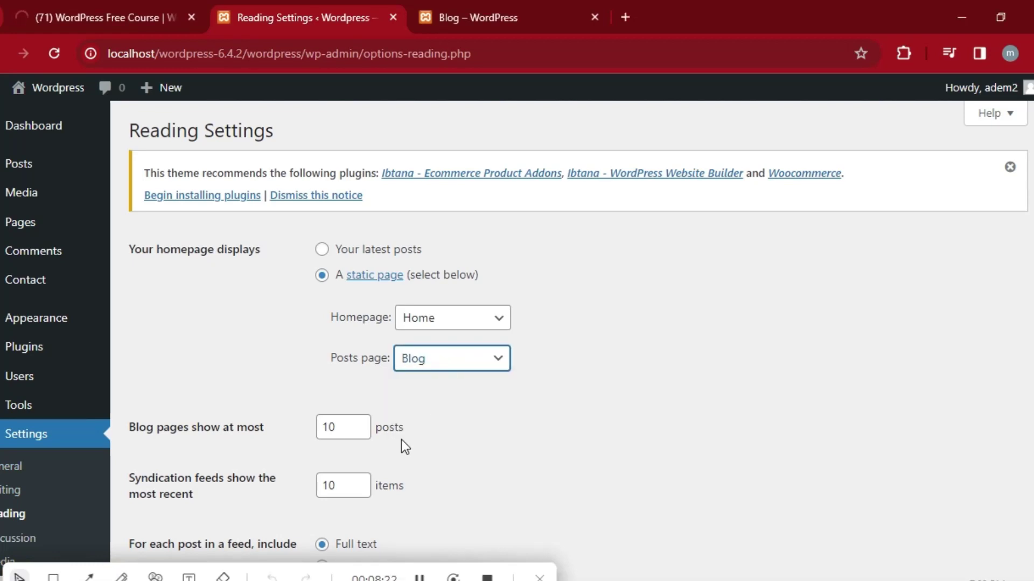
{"action": "scroll", "coordinate": [515, 335], "scroll_direction": "down", "scroll_amount": 4}
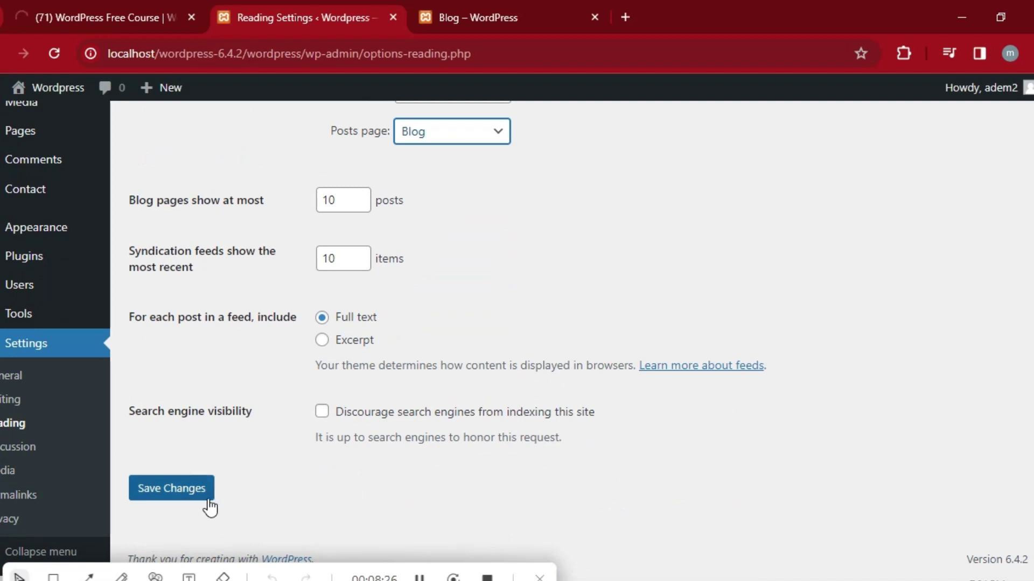
{"action": "left_click", "coordinate": [420, 576]}
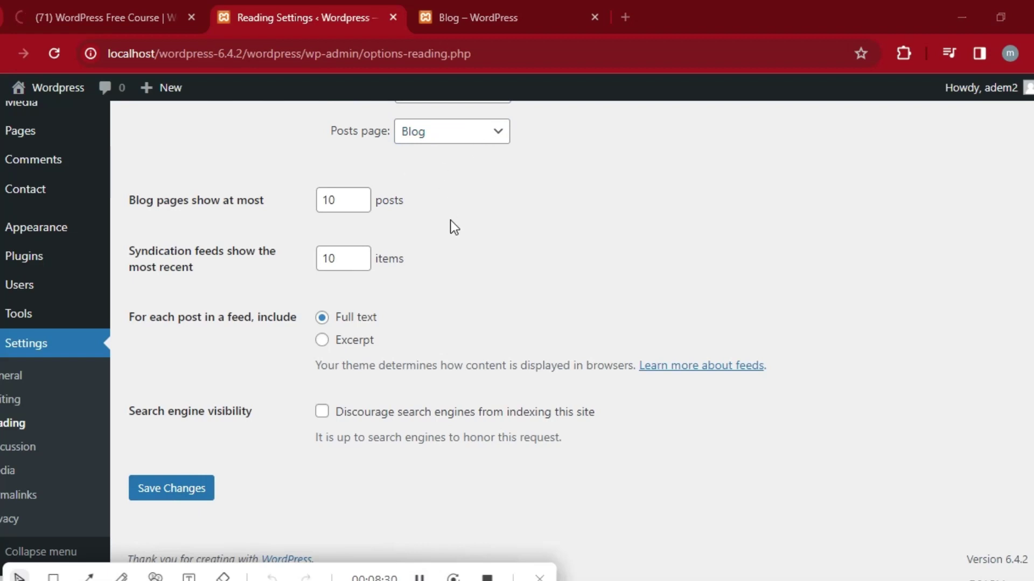
{"action": "scroll", "coordinate": [842, 358], "scroll_direction": "up", "scroll_amount": 2}
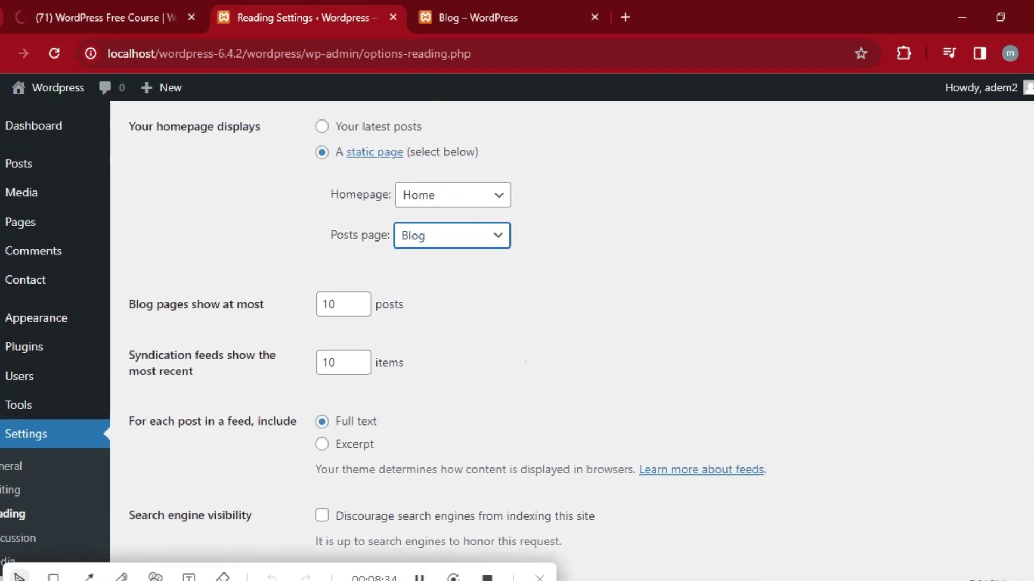
{"action": "scroll", "coordinate": [517, 323], "scroll_direction": "down", "scroll_amount": 2}
{"action": "left_click", "coordinate": [193, 501]}
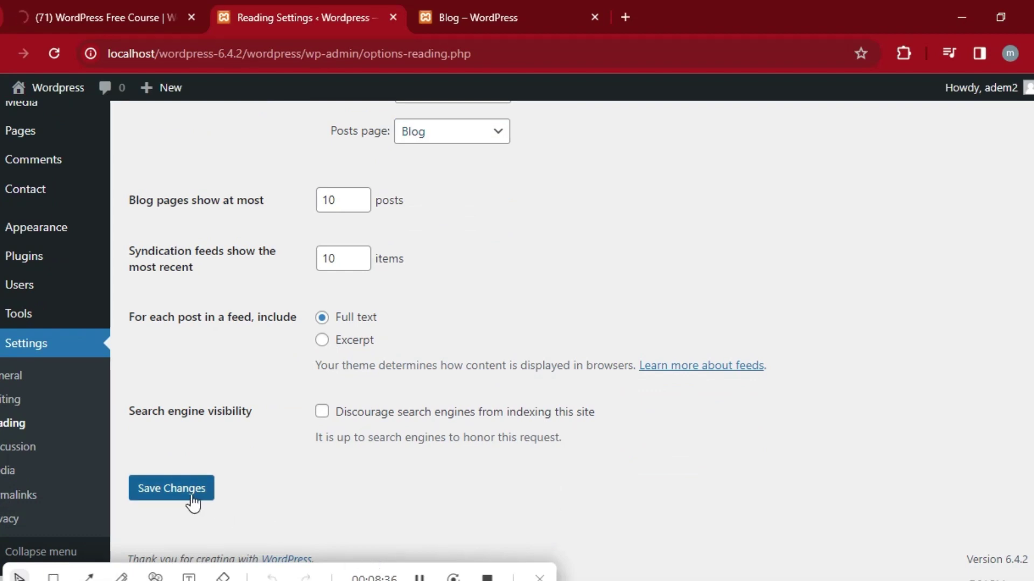
{"action": "left_click", "coordinate": [193, 501]}
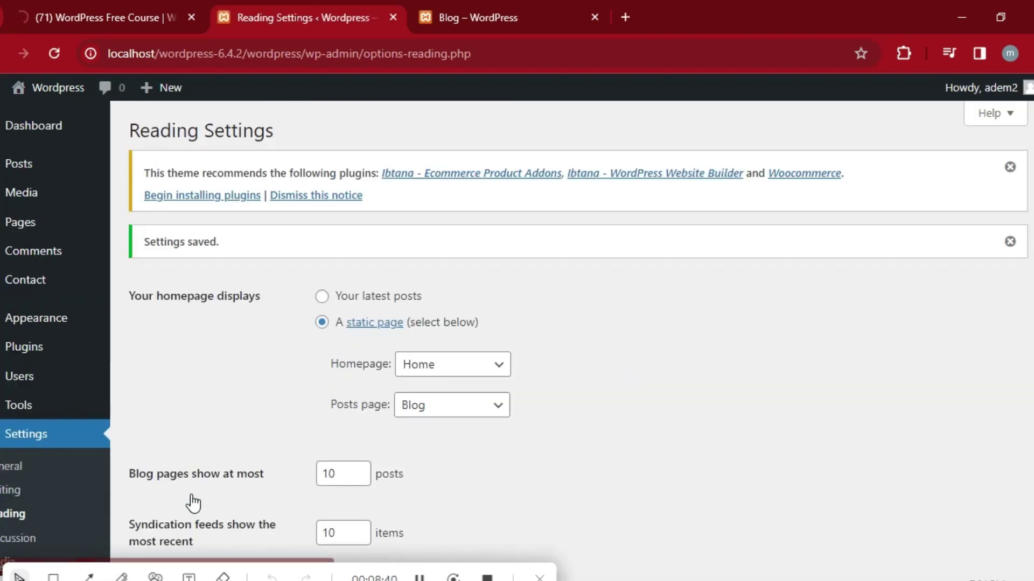
{"action": "left_click", "coordinate": [504, 2]}
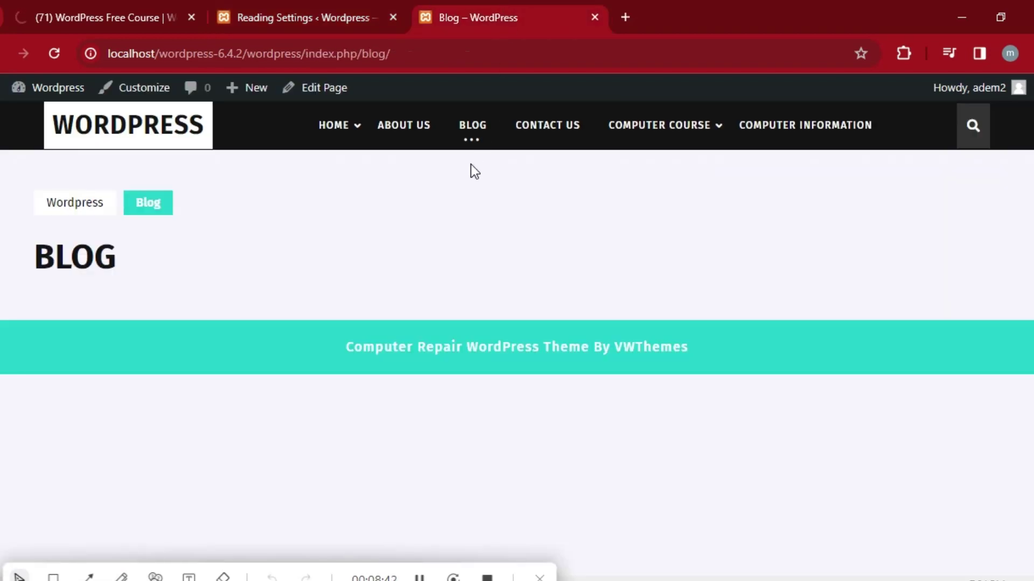
{"action": "left_click", "coordinate": [53, 55]}
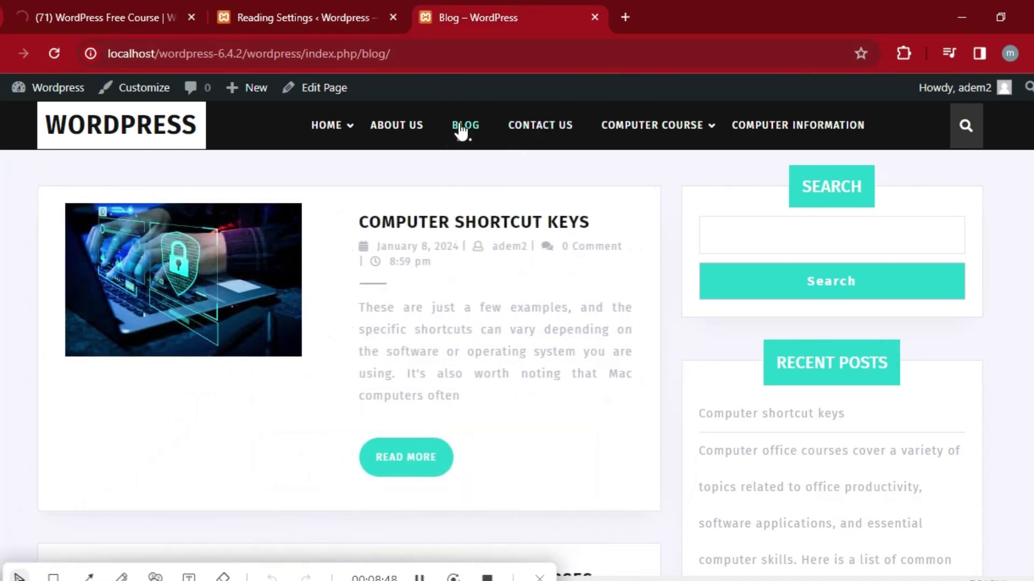
{"action": "left_click", "coordinate": [461, 129]}
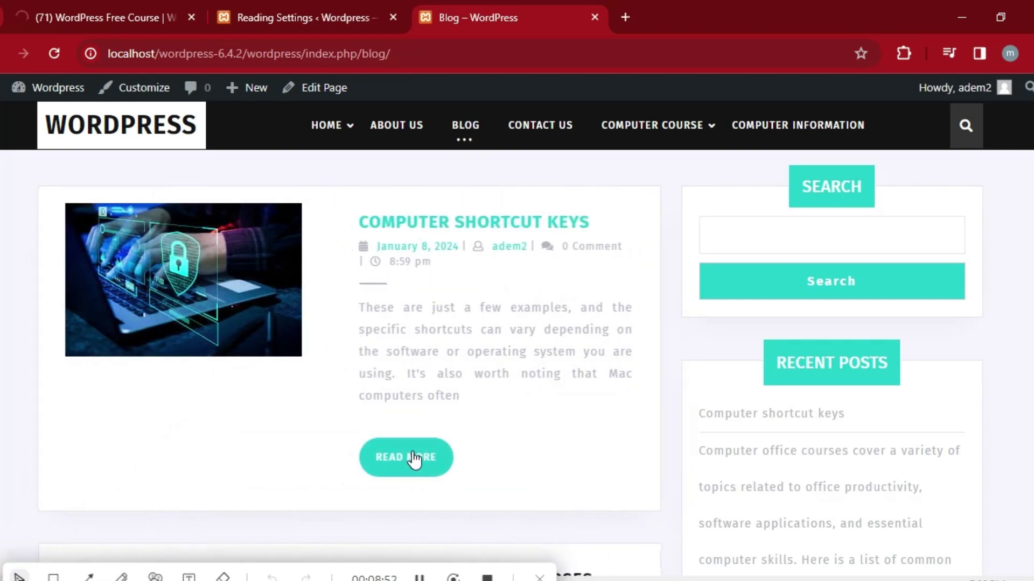
{"action": "scroll", "coordinate": [517, 339], "scroll_direction": "down", "scroll_amount": 15}
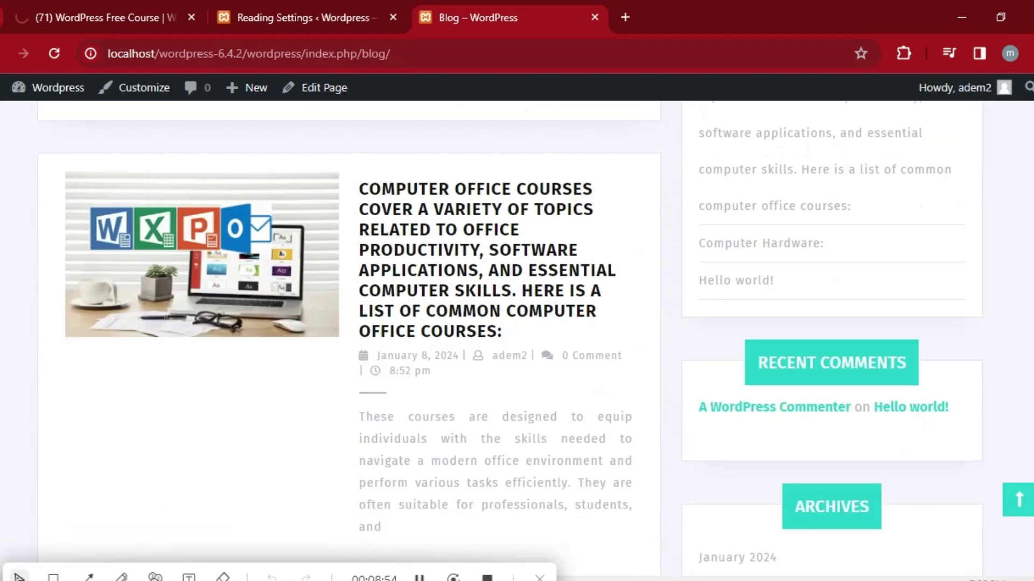
{"action": "scroll", "coordinate": [517, 339], "scroll_direction": "down", "scroll_amount": 10}
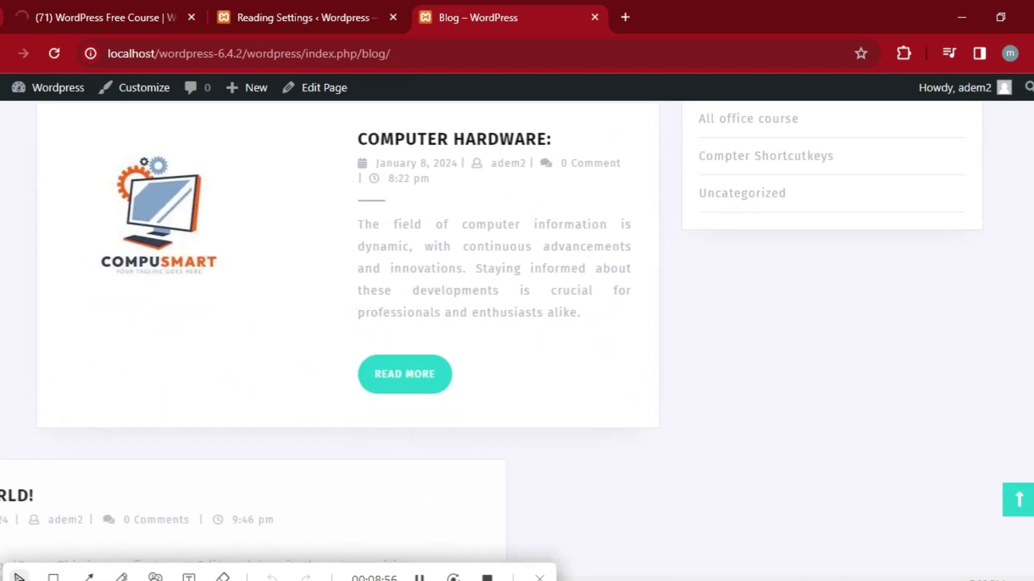
{"action": "scroll", "coordinate": [516, 339], "scroll_direction": "up", "scroll_amount": 10}
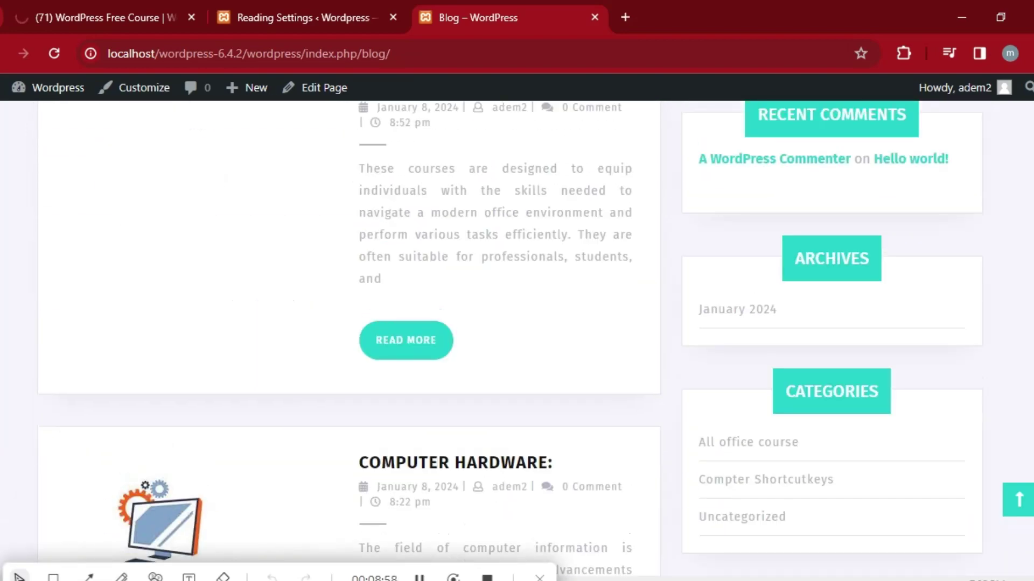
{"action": "scroll", "coordinate": [516, 339], "scroll_direction": "up", "scroll_amount": 8}
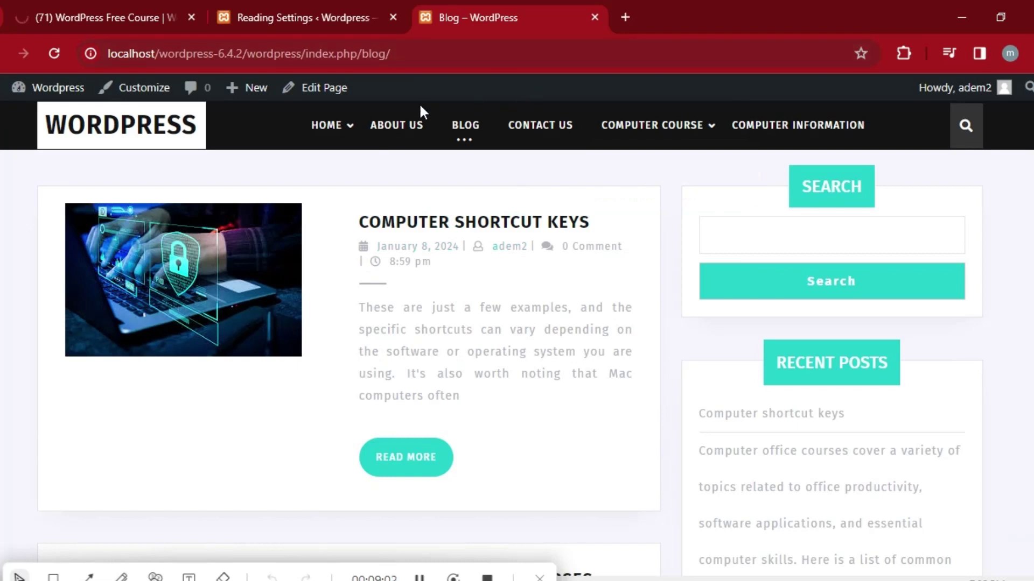
{"action": "key", "text": "ctrl+shift+Tab"}
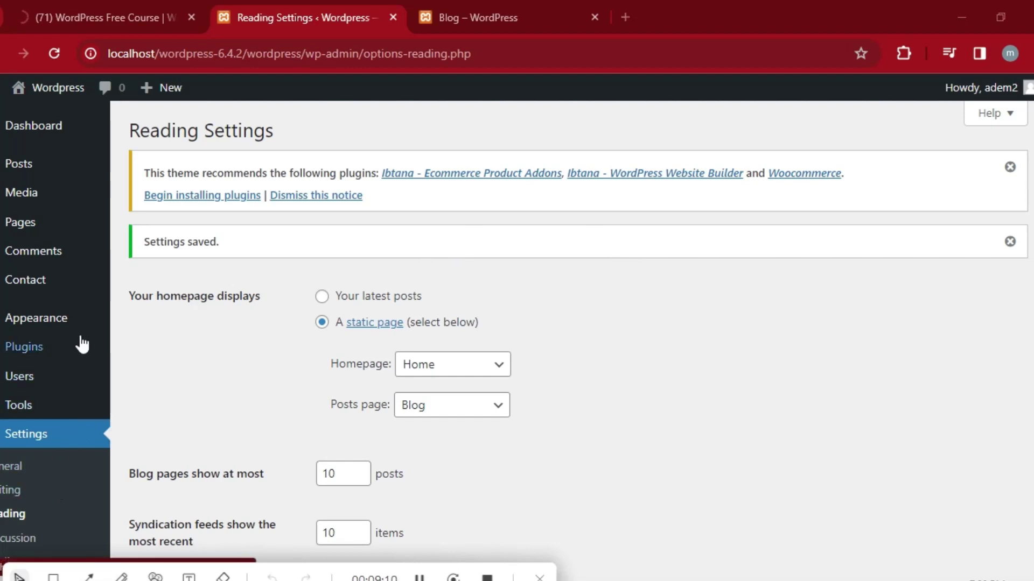
In Appearance > Menus, paste the YouTube URL into a new Custom Link.
{"action": "mouse_move", "coordinate": [69, 325]}
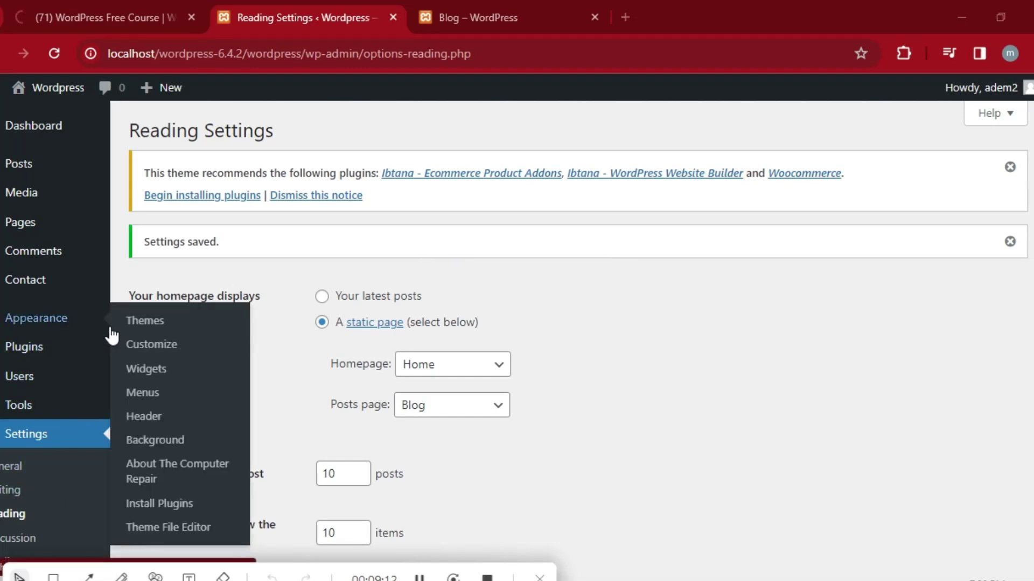
{"action": "left_click", "coordinate": [151, 397]}
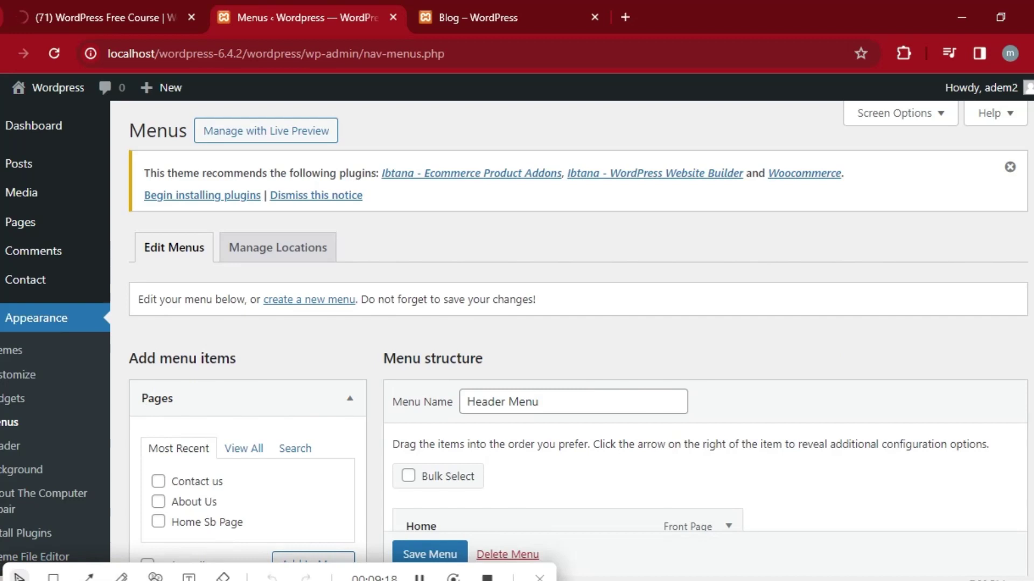
{"action": "scroll", "coordinate": [995, 323], "scroll_direction": "down", "scroll_amount": 4}
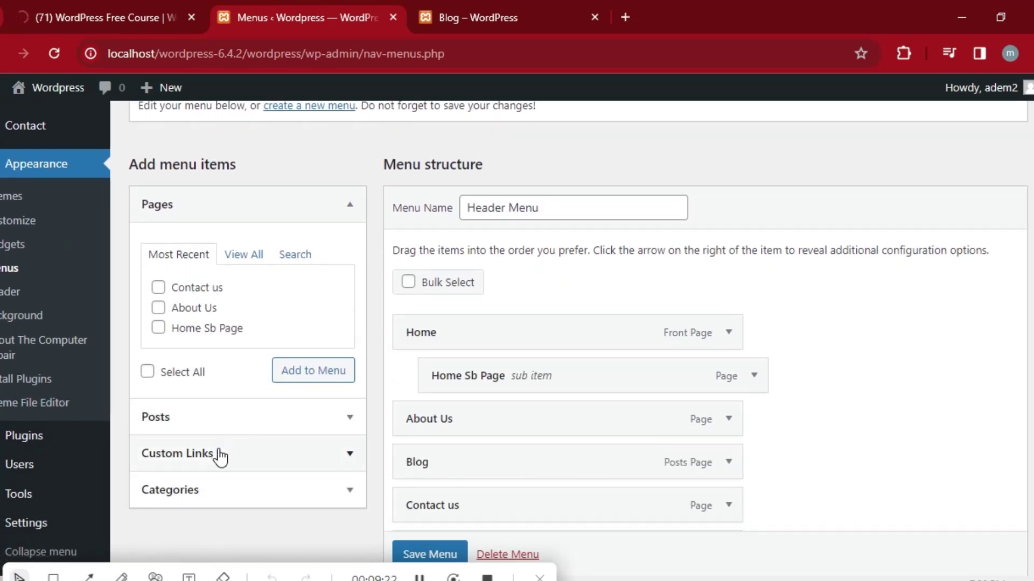
{"action": "key", "text": "XF86MonBrightnessUp"}
{"action": "key", "text": "XF86MonBrightnessUp"}
{"action": "key", "text": "XF86MonBrightnessUp"}
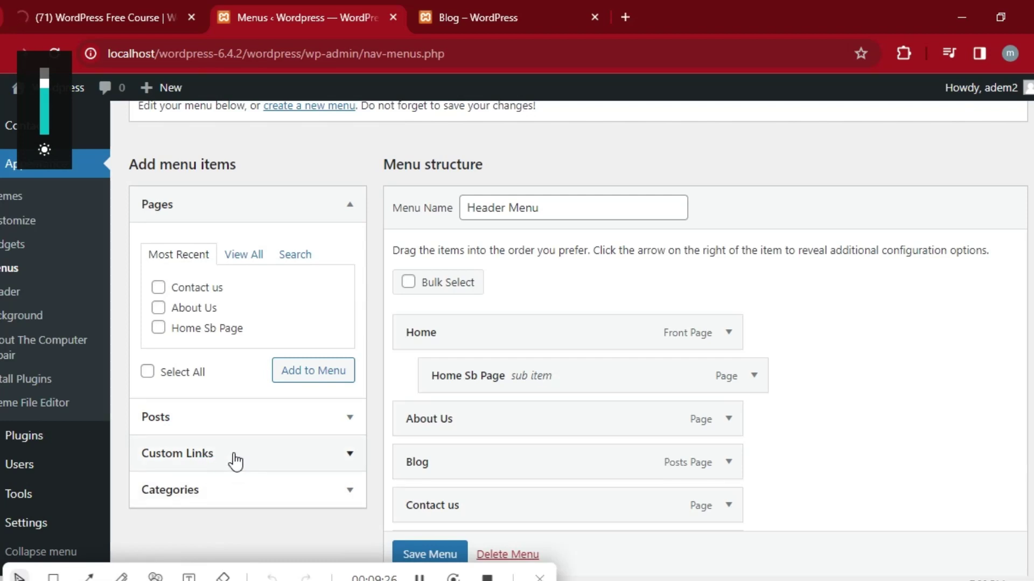
{"action": "left_click", "coordinate": [234, 458]}
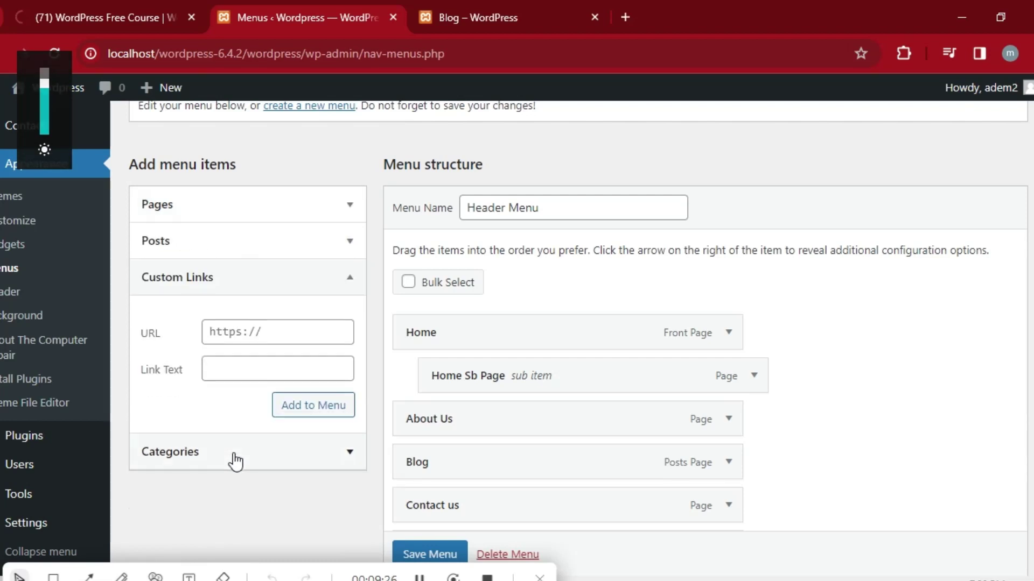
{"action": "left_click", "coordinate": [286, 334]}
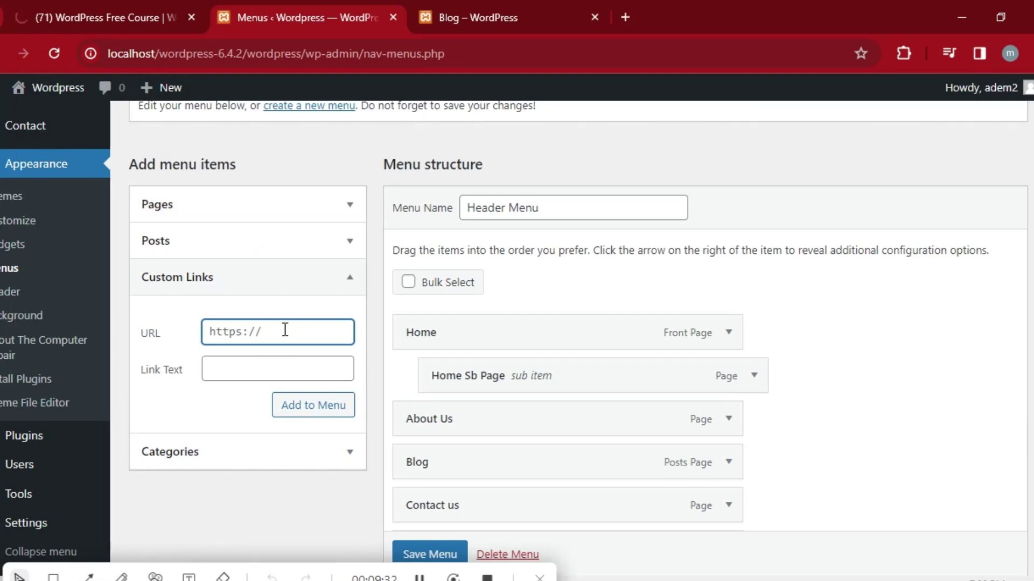
{"action": "left_click", "coordinate": [419, 577]}
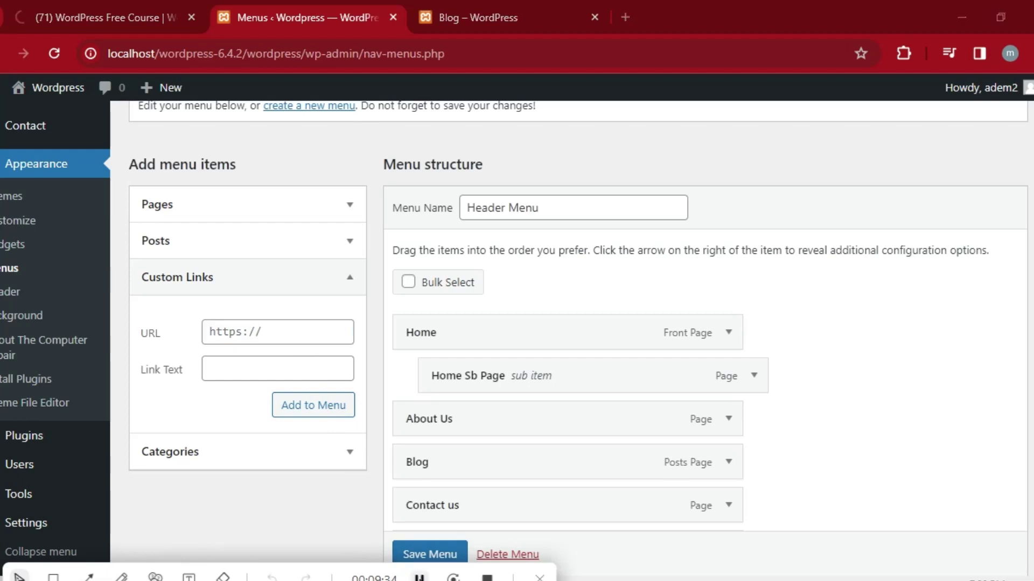
{"action": "left_click", "coordinate": [265, 332]}
{"action": "right_click", "coordinate": [266, 332]}
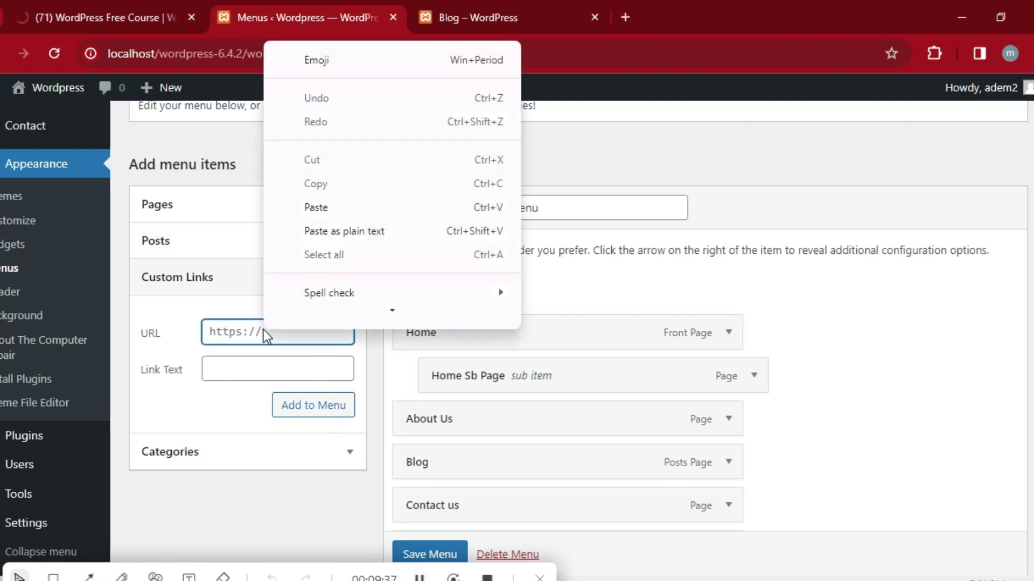
{"action": "left_click", "coordinate": [307, 224]}
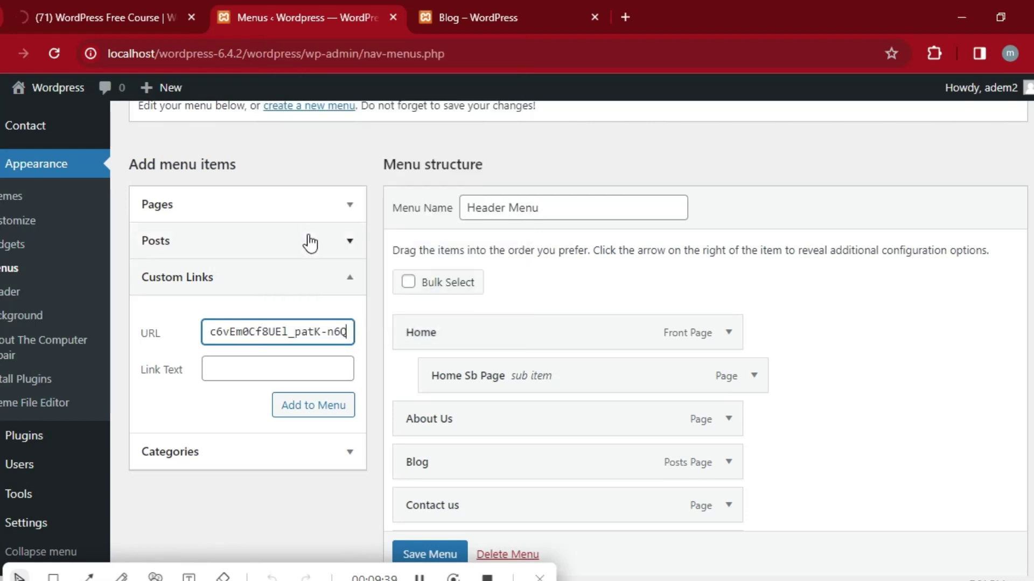
Give the link the text 'Youtube', add it to the Header Menu, and save the menu.
{"action": "left_click", "coordinate": [254, 366]}
{"action": "key", "text": "Tab"}
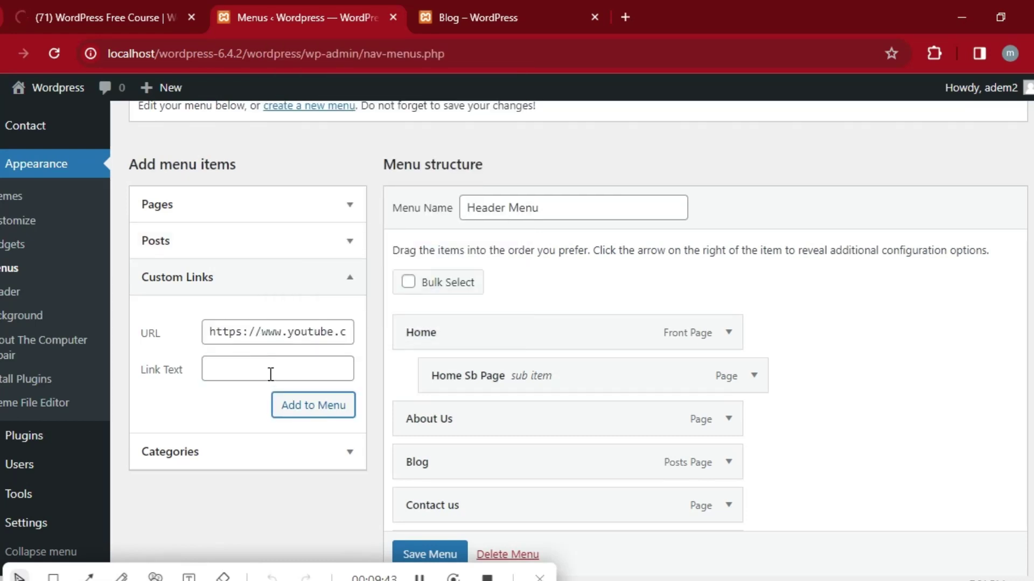
{"action": "left_click", "coordinate": [270, 374]}
{"action": "type", "text": "y"}
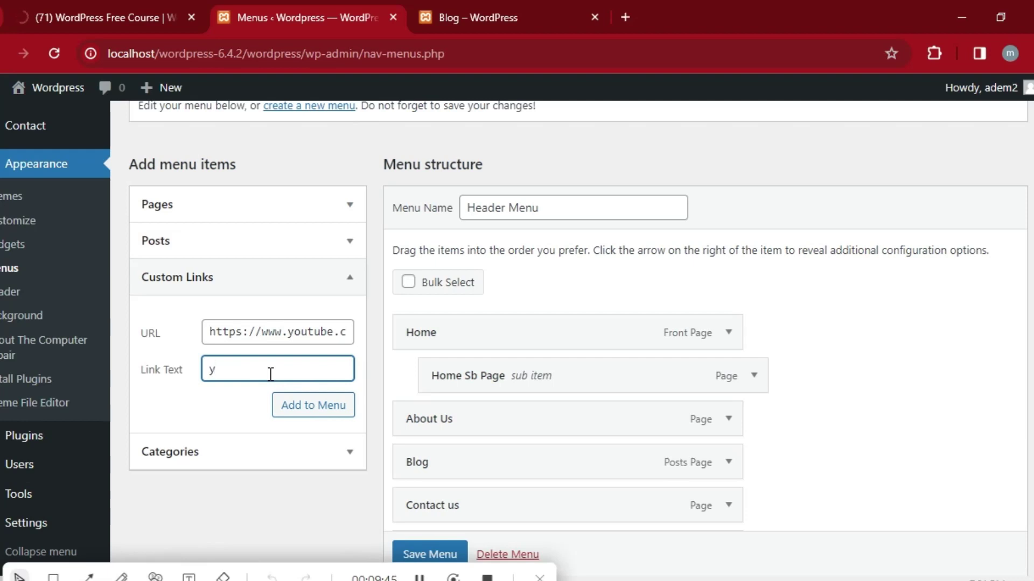
{"action": "key", "text": "BackSpace"}
{"action": "type", "text": "Youtube"}
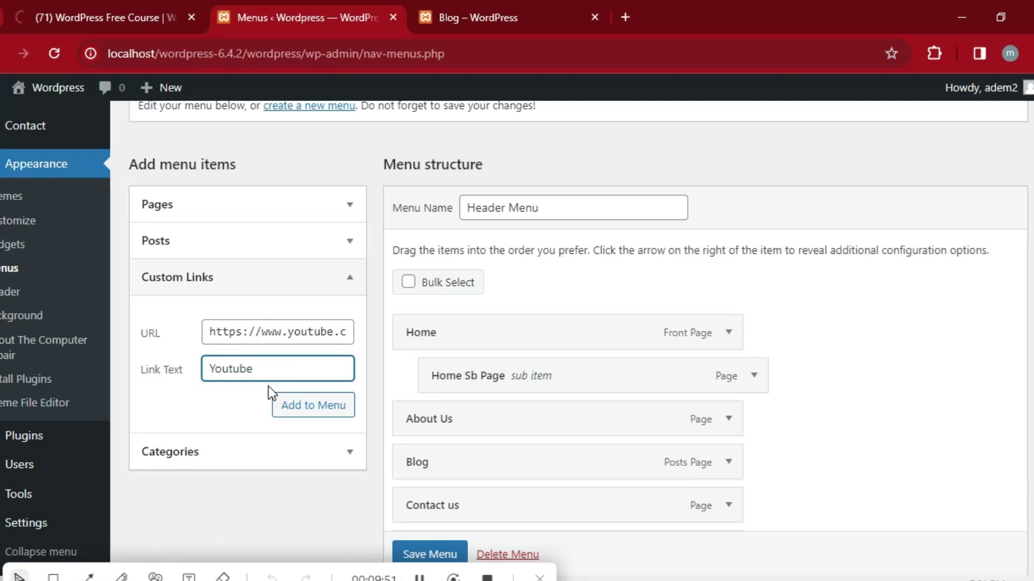
{"action": "left_click", "coordinate": [311, 414]}
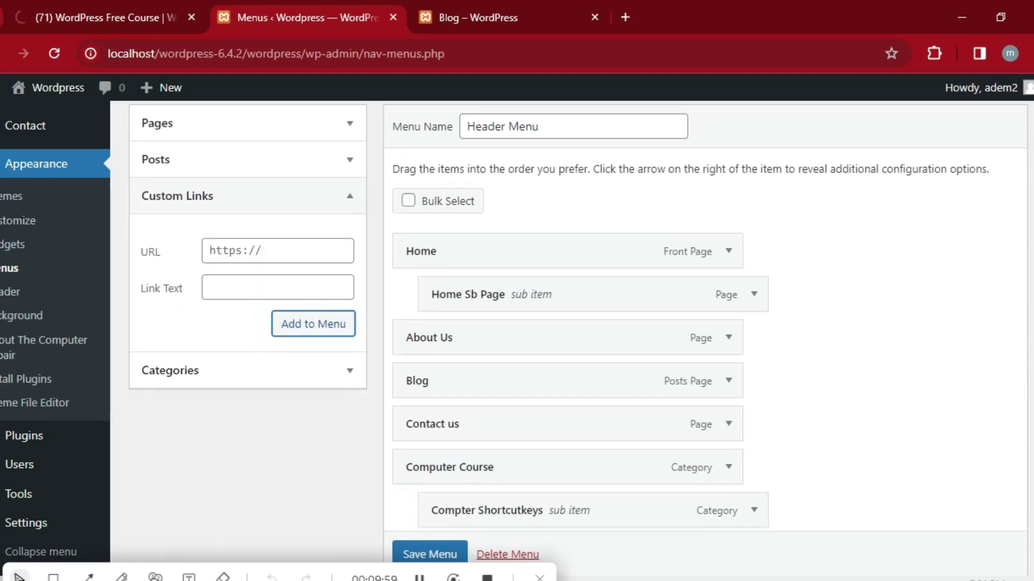
{"action": "scroll", "coordinate": [509, 353], "scroll_direction": "down", "scroll_amount": 5}
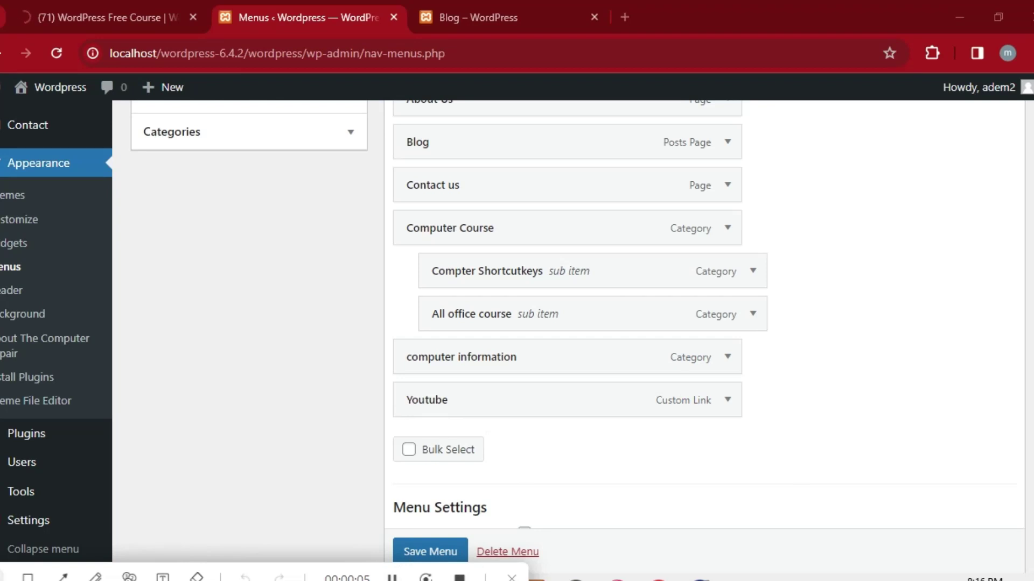
{"action": "scroll", "coordinate": [436, 533], "scroll_direction": "down", "scroll_amount": 2}
{"action": "scroll", "coordinate": [430, 526], "scroll_direction": "down", "scroll_amount": 1}
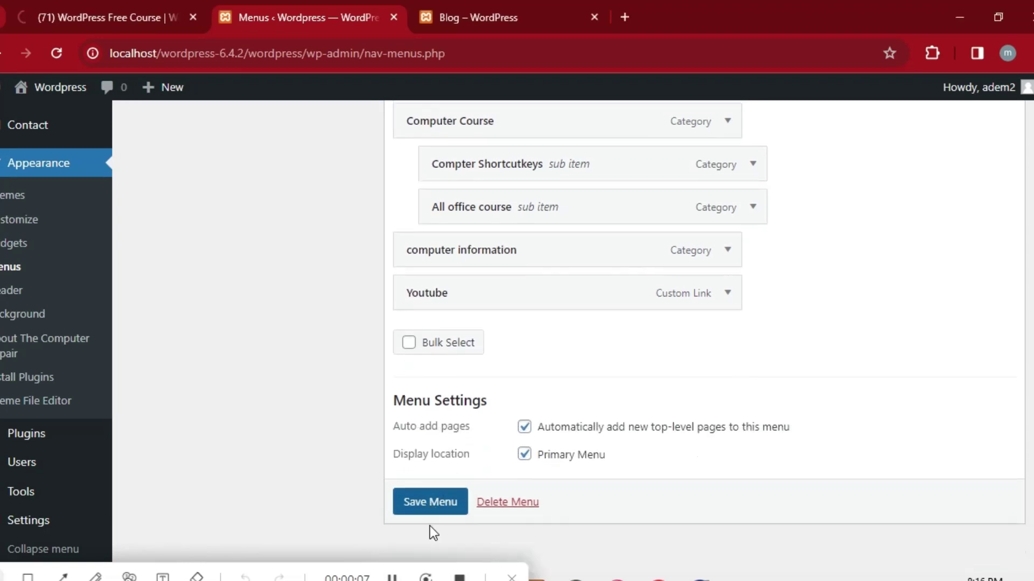
{"action": "left_click", "coordinate": [435, 507]}
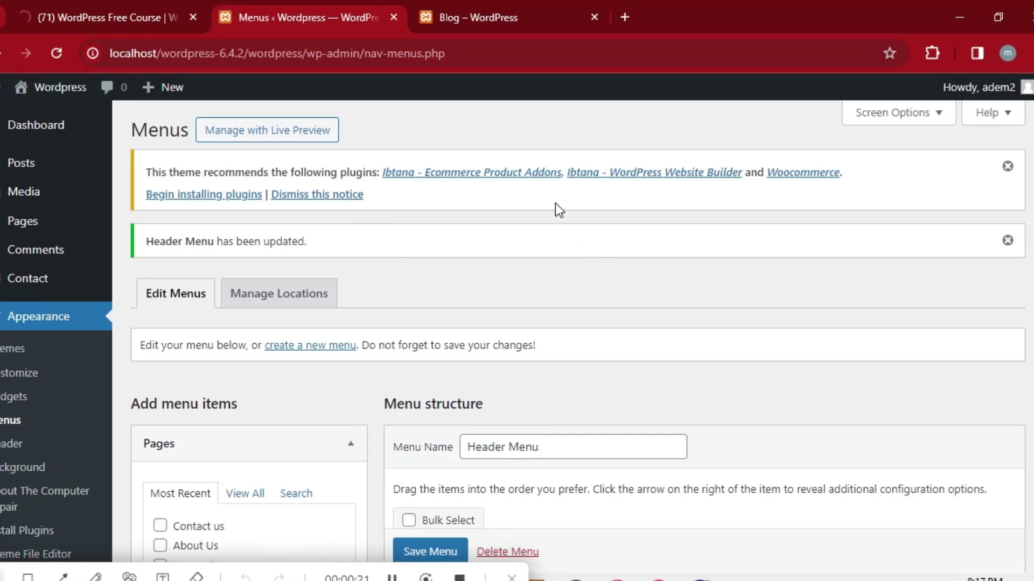
{"action": "left_click", "coordinate": [513, 13]}
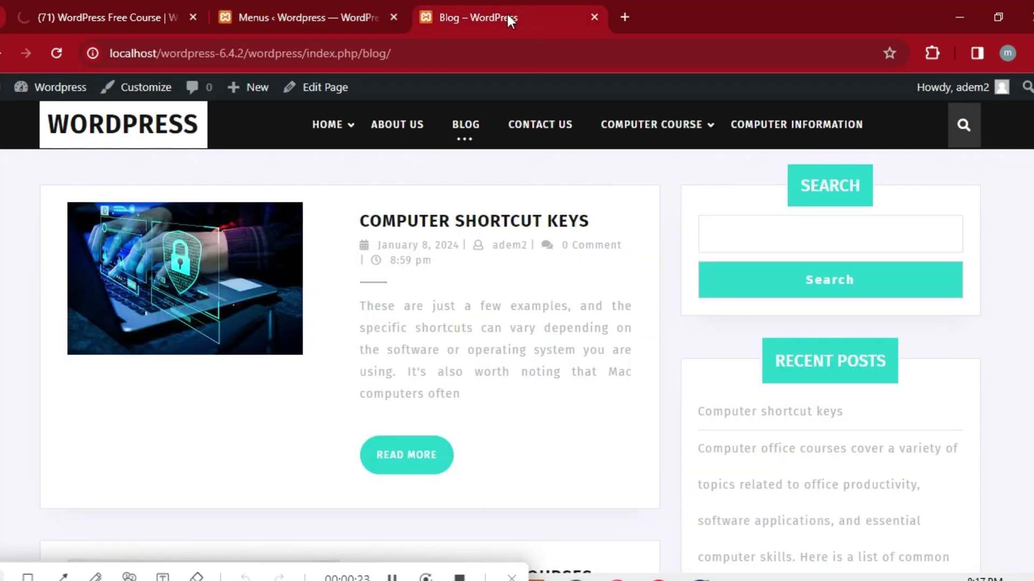
{"action": "left_click", "coordinate": [61, 56]}
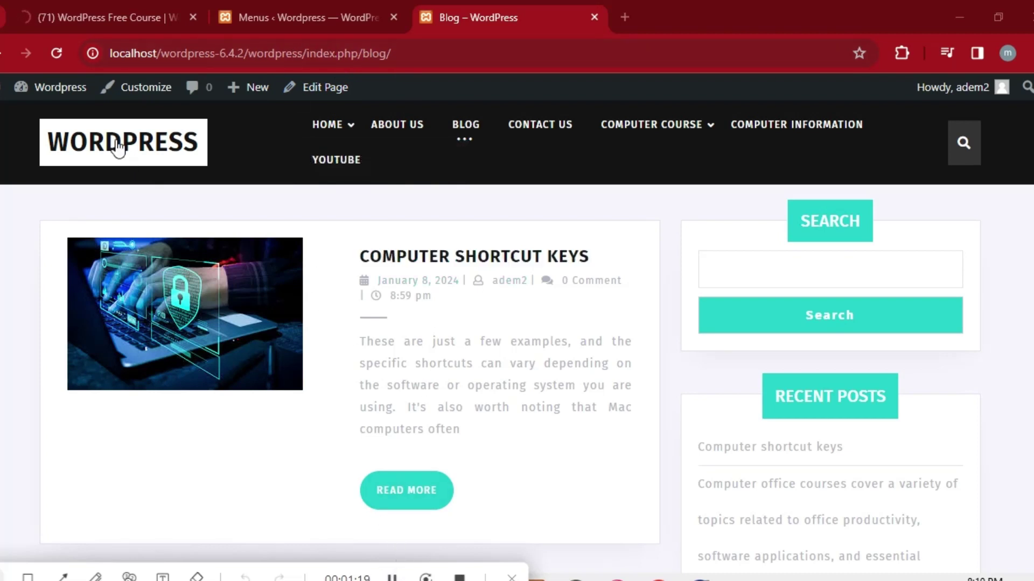
{"action": "left_click", "coordinate": [302, 13]}
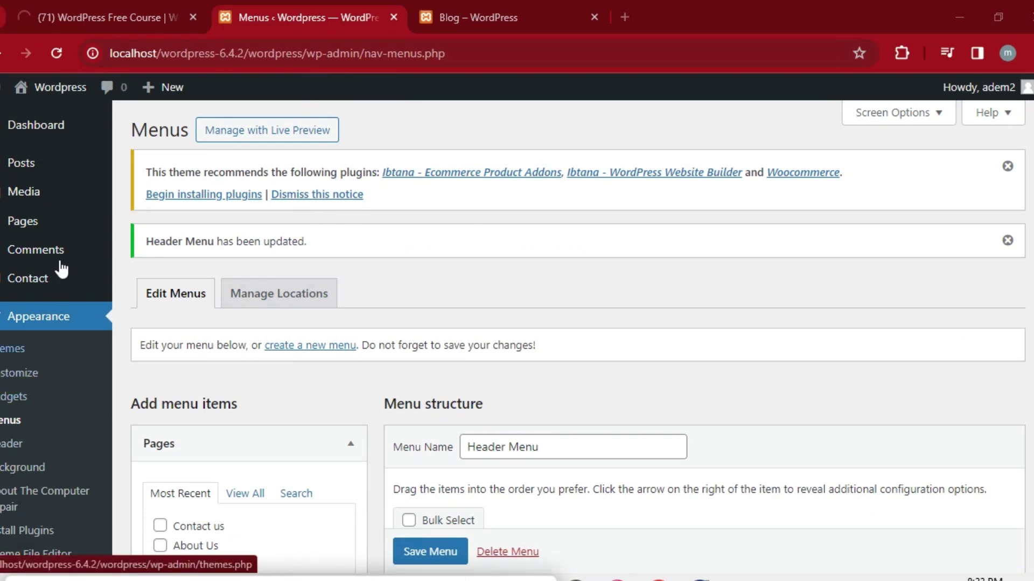
Open the 'Computer shortcut keys' post from All Posts in the block editor.
{"action": "mouse_move", "coordinate": [51, 188]}
{"action": "mouse_move", "coordinate": [41, 167]}
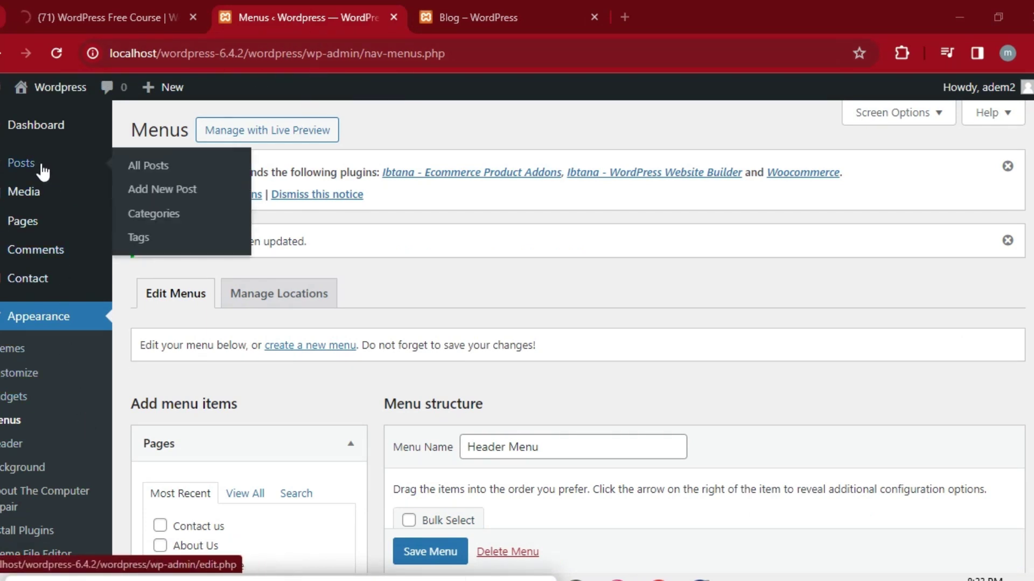
{"action": "left_click", "coordinate": [167, 166]}
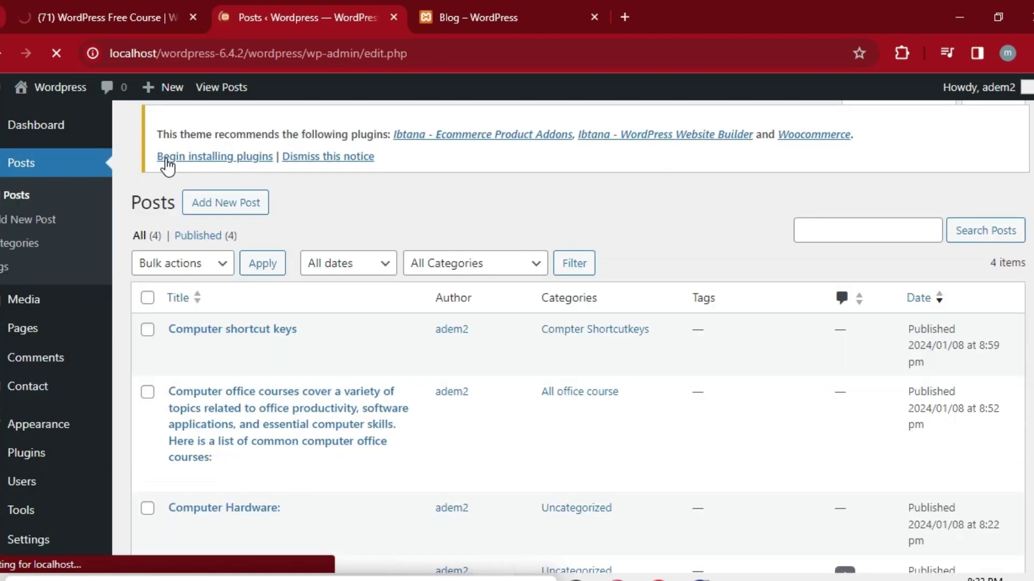
{"action": "left_click", "coordinate": [225, 336]}
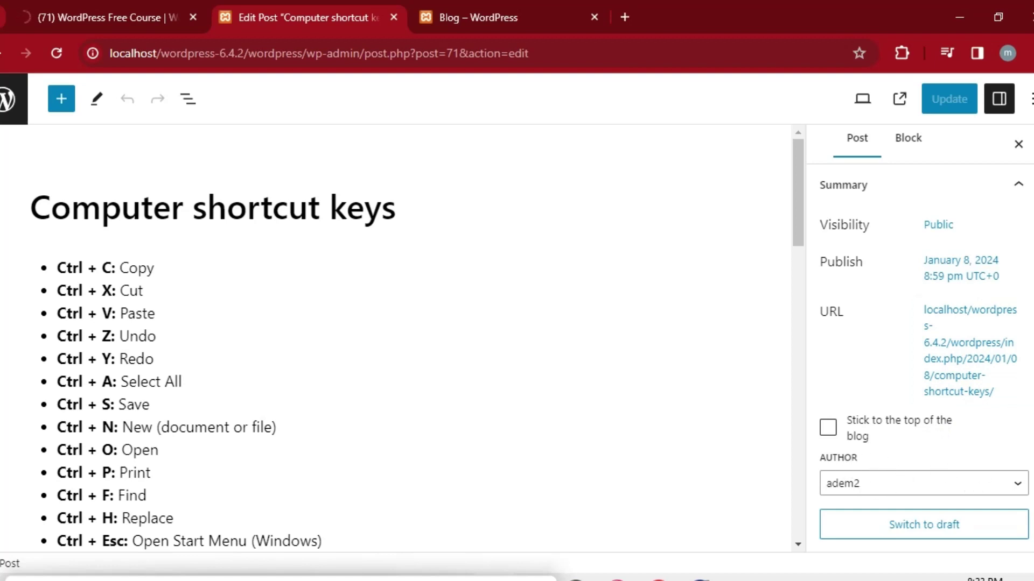
Append 'inportant' to the post's slug, making it computer-shortcut-keys-inportant.
{"action": "scroll", "coordinate": [969, 483], "scroll_direction": "down", "scroll_amount": 2}
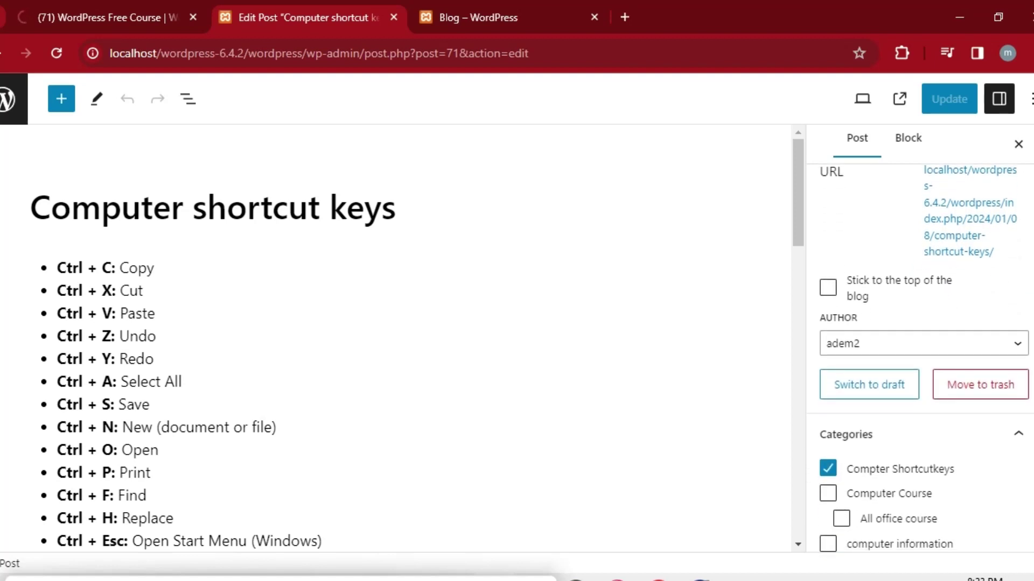
{"action": "scroll", "coordinate": [920, 360], "scroll_direction": "down", "scroll_amount": 3}
{"action": "scroll", "coordinate": [921, 355], "scroll_direction": "up", "scroll_amount": 5}
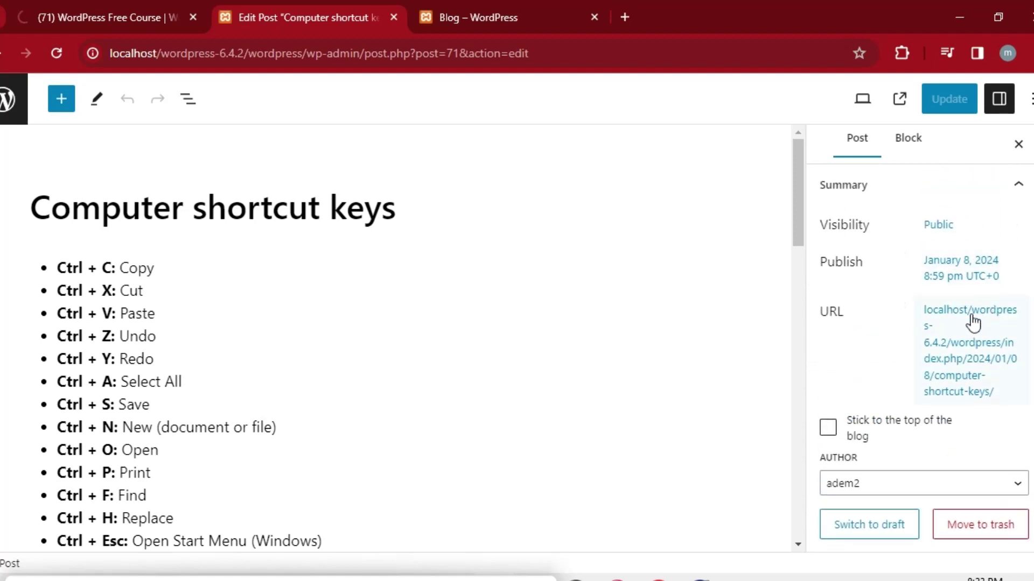
{"action": "left_click", "coordinate": [949, 350]}
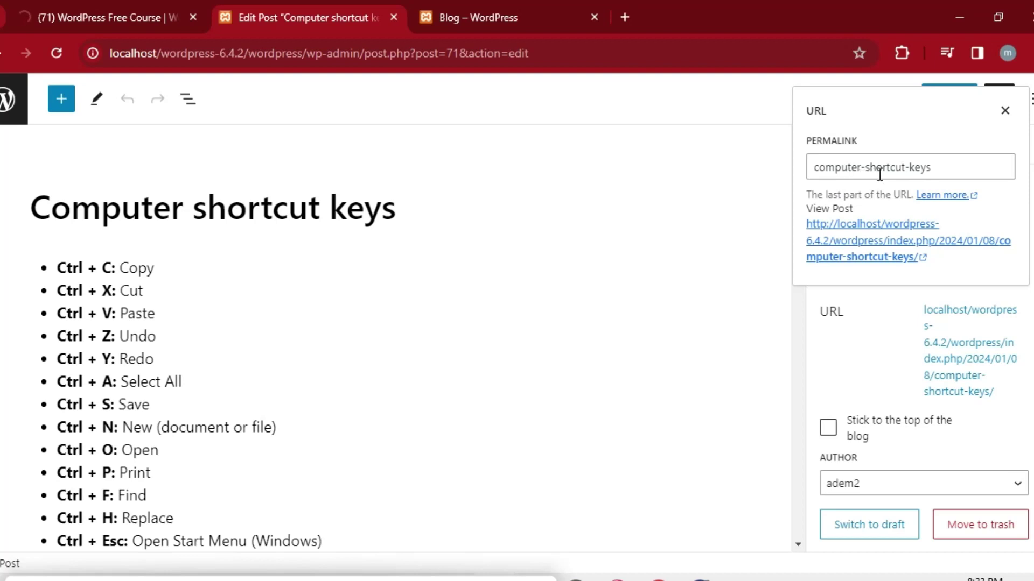
{"action": "left_click", "coordinate": [946, 168]}
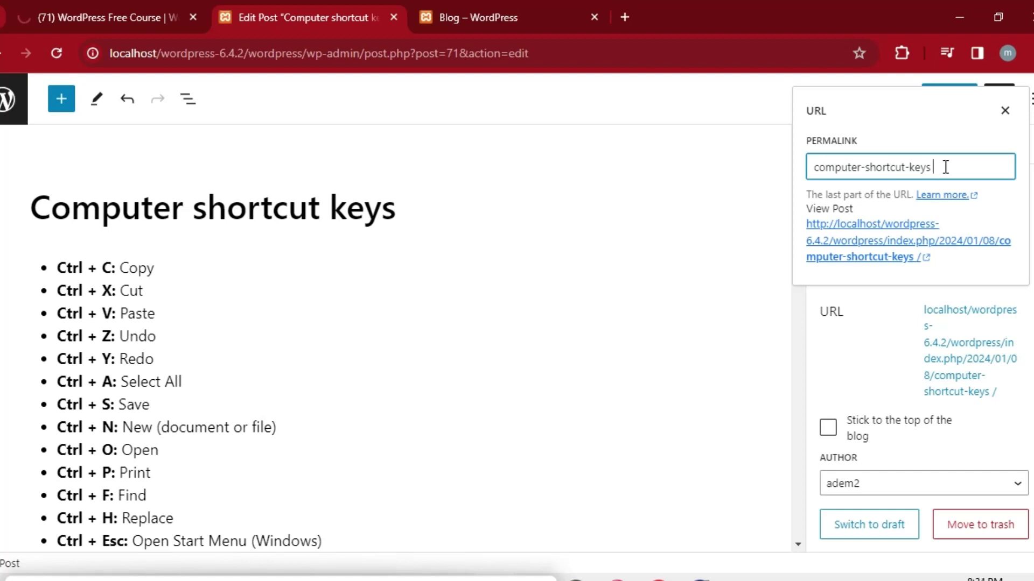
{"action": "type", "text": "in"}
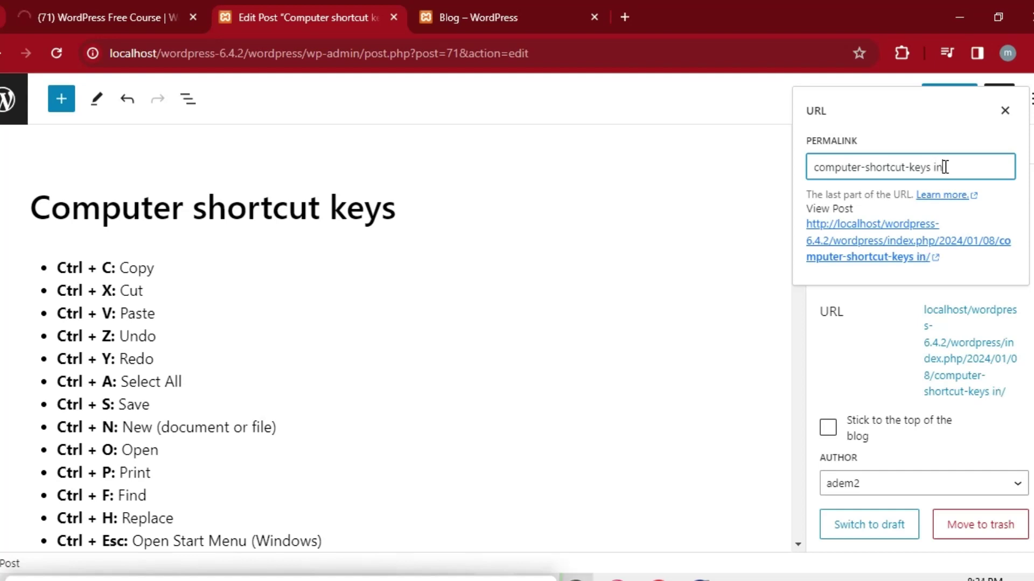
{"action": "type", "text": "portant"}
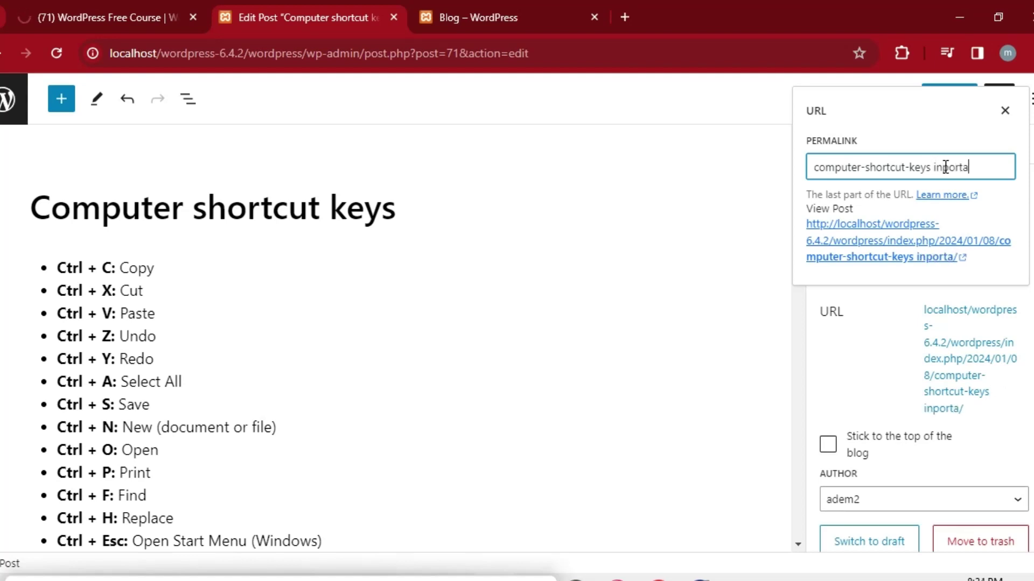
{"action": "left_click", "coordinate": [441, 565]}
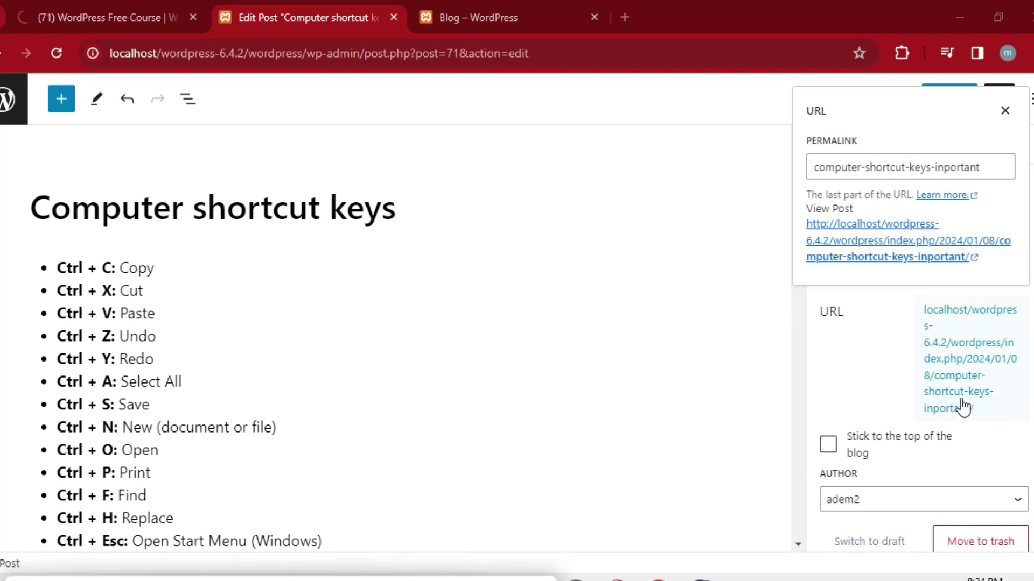
{"action": "left_click", "coordinate": [888, 390]}
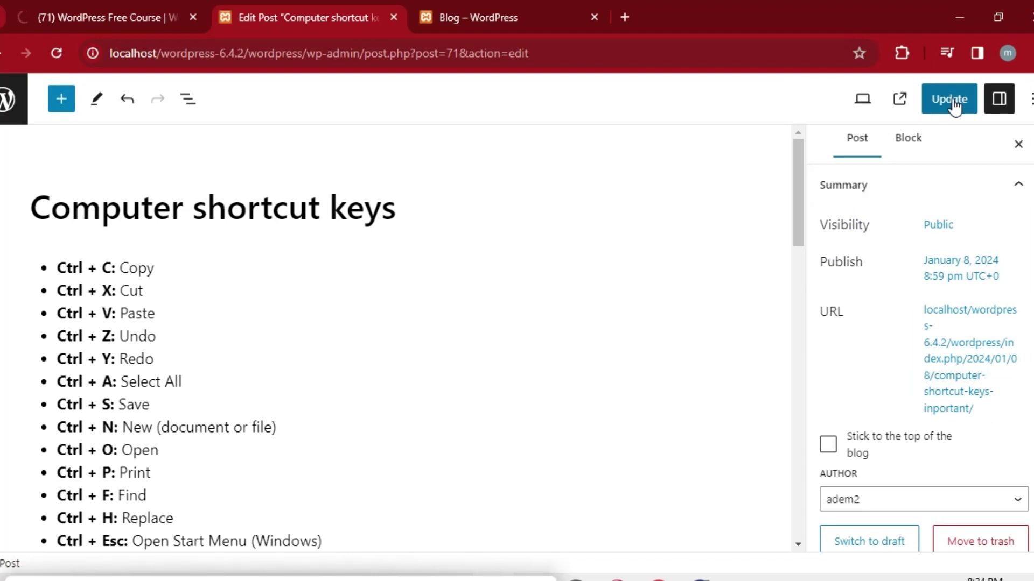
{"action": "left_click", "coordinate": [496, 7]}
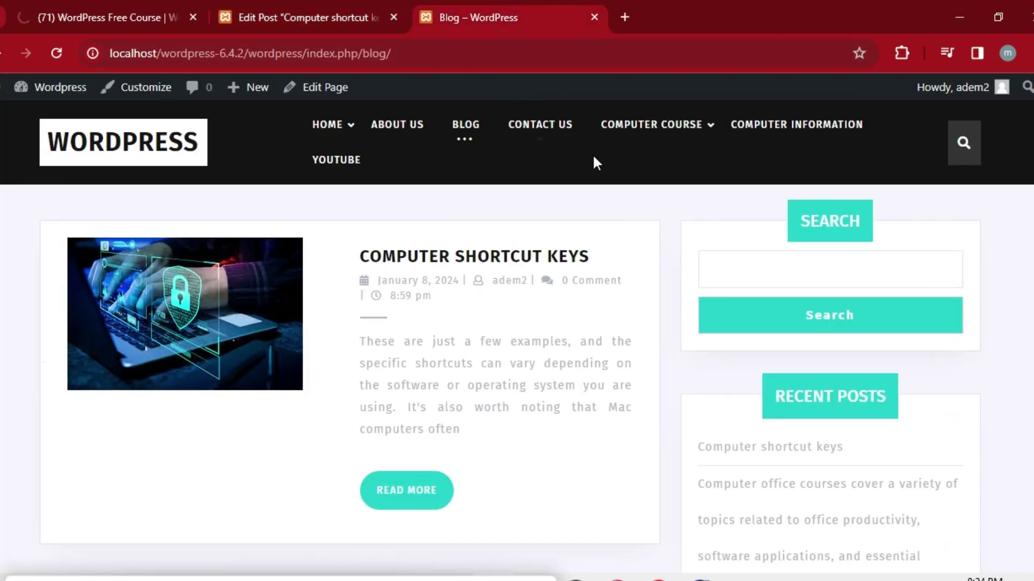
Update the post and reload the Compter Shortcutkeys category page to see the change.
{"action": "mouse_move", "coordinate": [687, 105]}
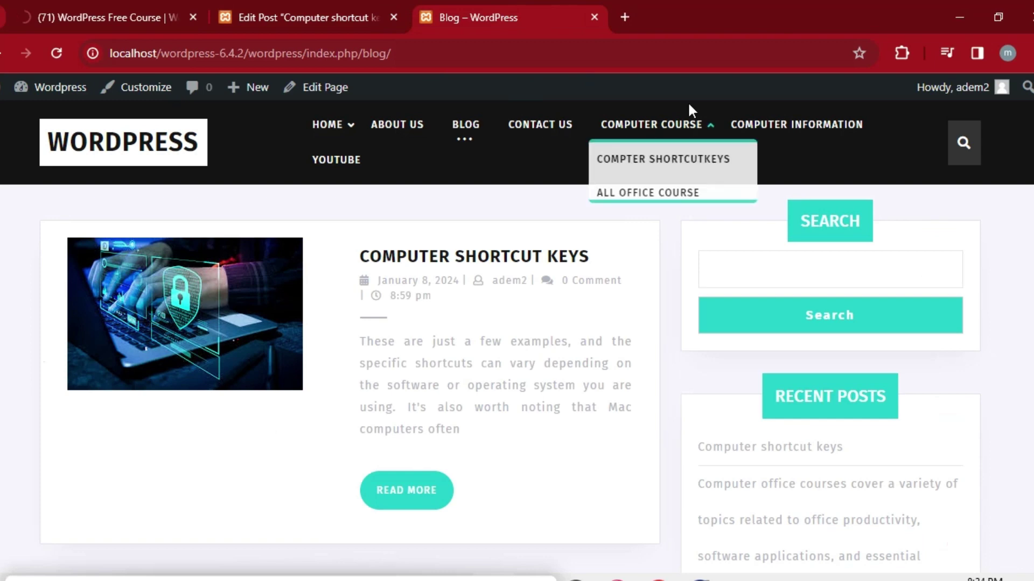
{"action": "left_click", "coordinate": [675, 164]}
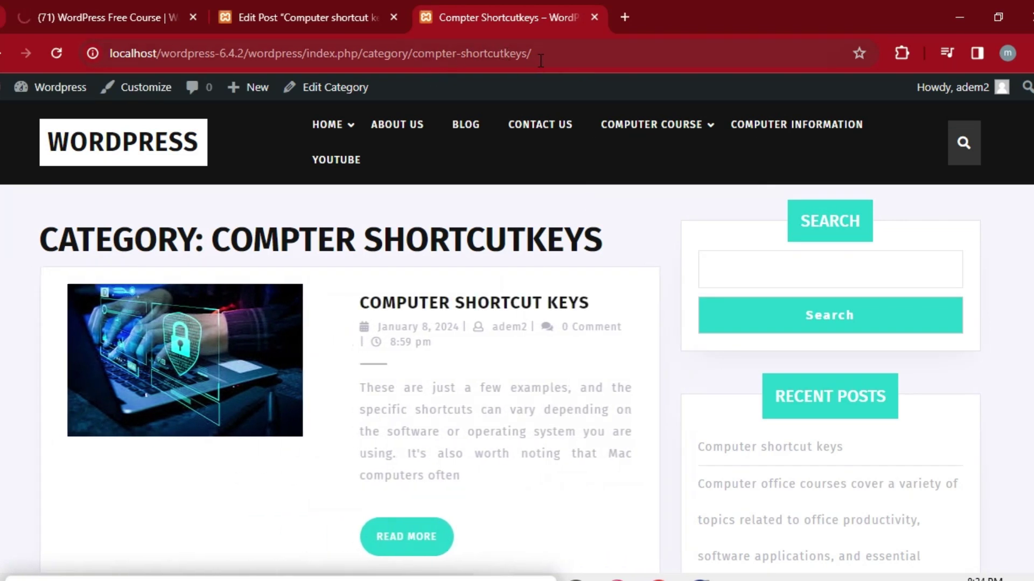
{"action": "left_click", "coordinate": [314, 16]}
{"action": "left_click", "coordinate": [949, 105]}
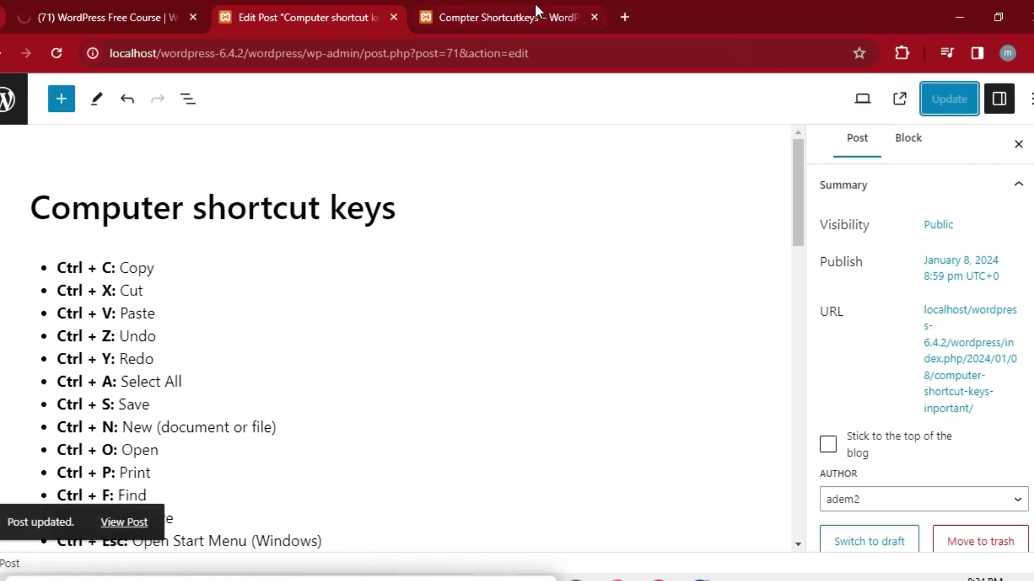
{"action": "left_click", "coordinate": [517, 16]}
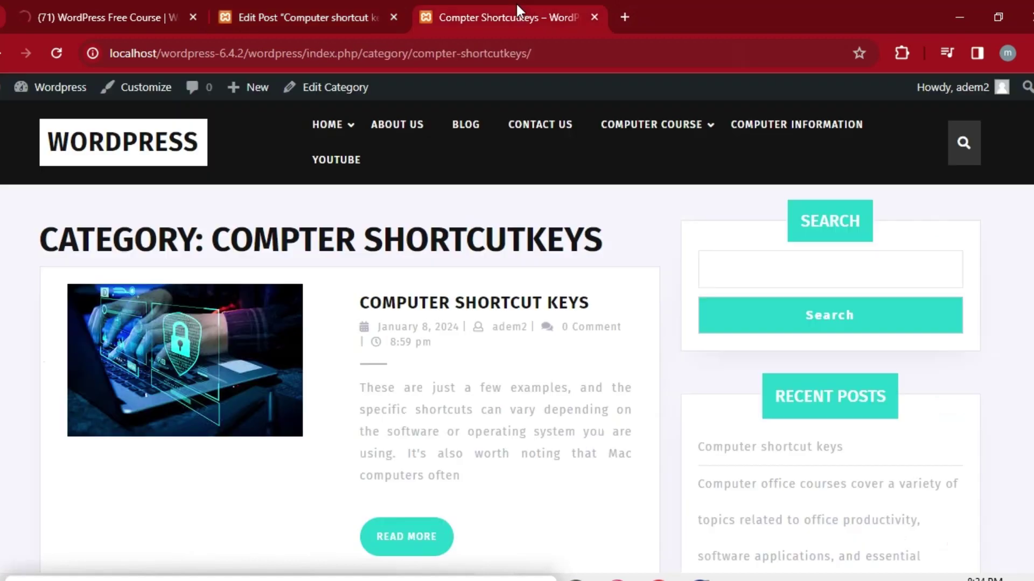
{"action": "left_click", "coordinate": [57, 52]}
{"action": "left_click", "coordinate": [323, 17]}
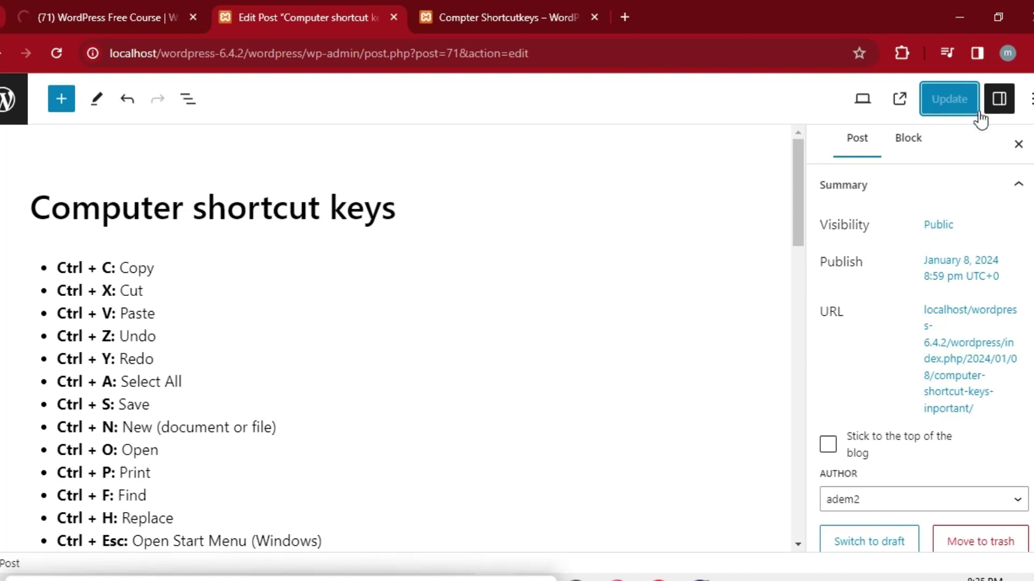
Open the post from the Compter Shortcutkeys category to check its live page, then return to the editor.
{"action": "left_click", "coordinate": [544, 6]}
{"action": "mouse_move", "coordinate": [721, 139]}
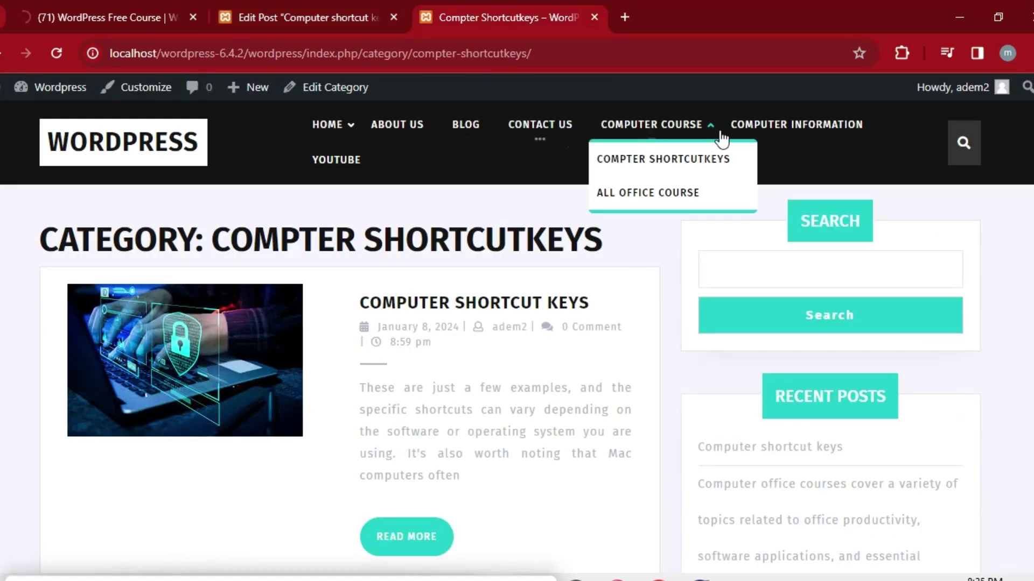
{"action": "left_click", "coordinate": [669, 161]}
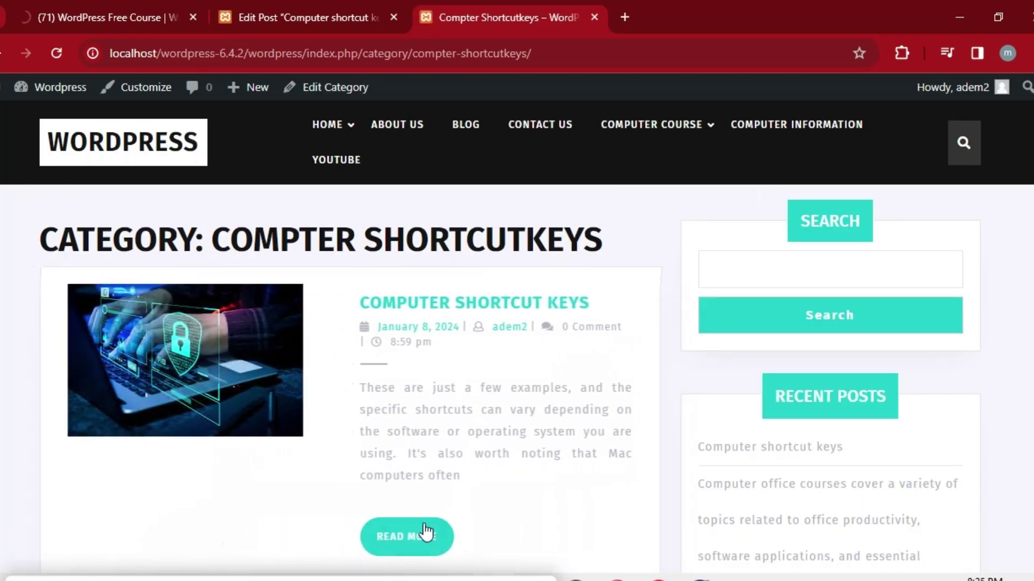
{"action": "left_click", "coordinate": [413, 536]}
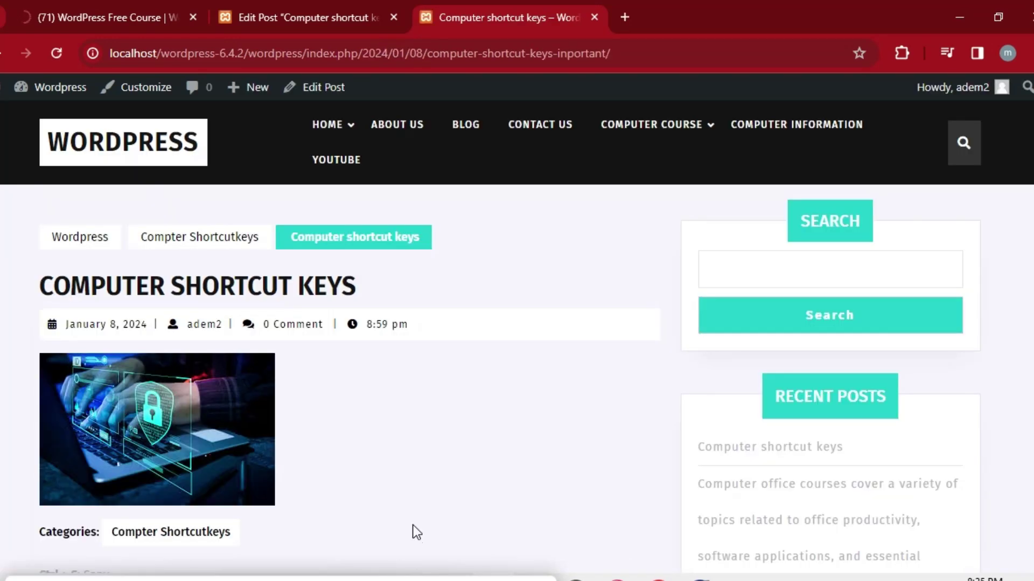
{"action": "left_click", "coordinate": [237, 245]}
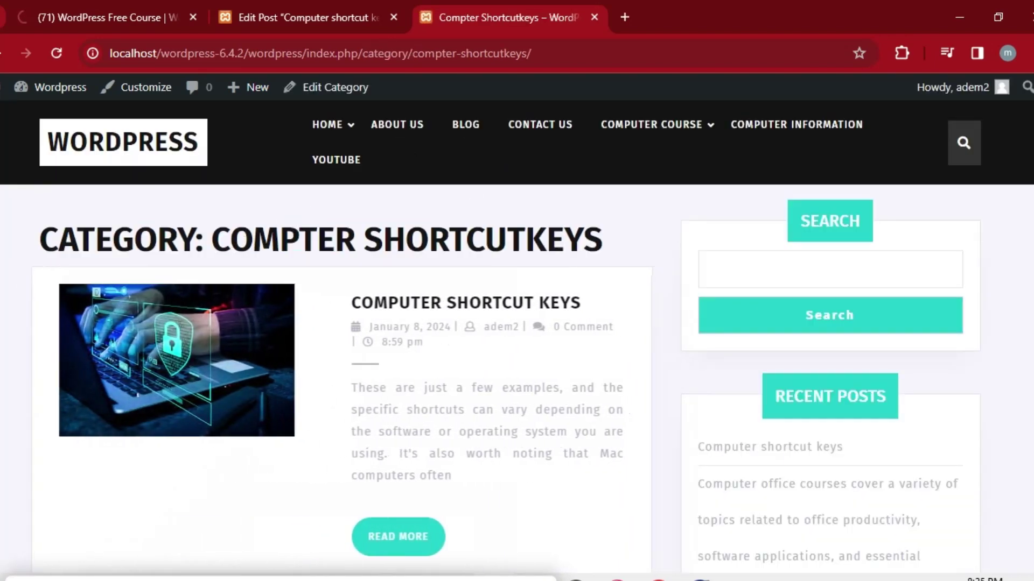
{"action": "scroll", "coordinate": [749, 315], "scroll_direction": "down", "scroll_amount": 8}
{"action": "scroll", "coordinate": [512, 431], "scroll_direction": "up", "scroll_amount": 8}
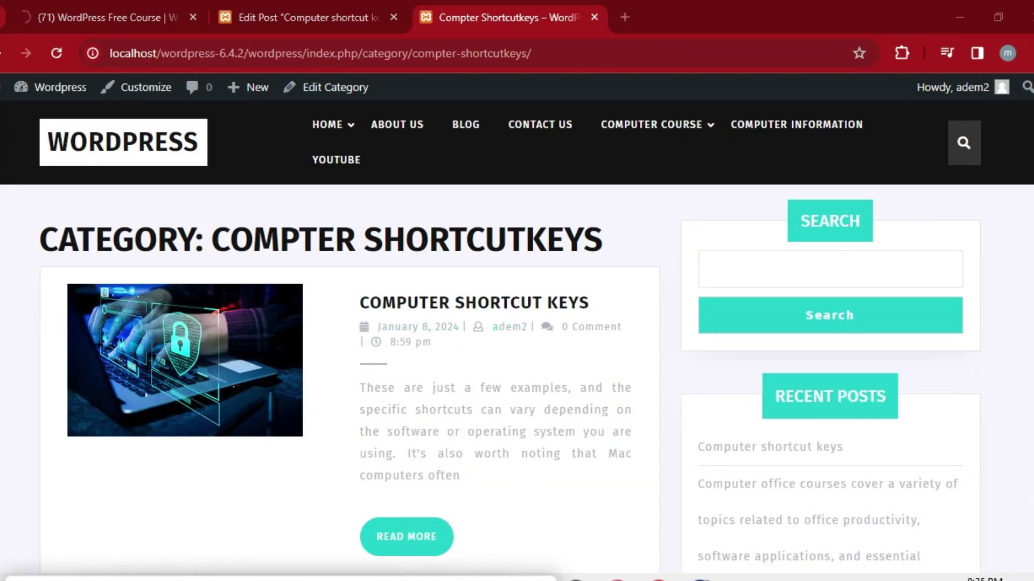
{"action": "left_click", "coordinate": [304, 11]}
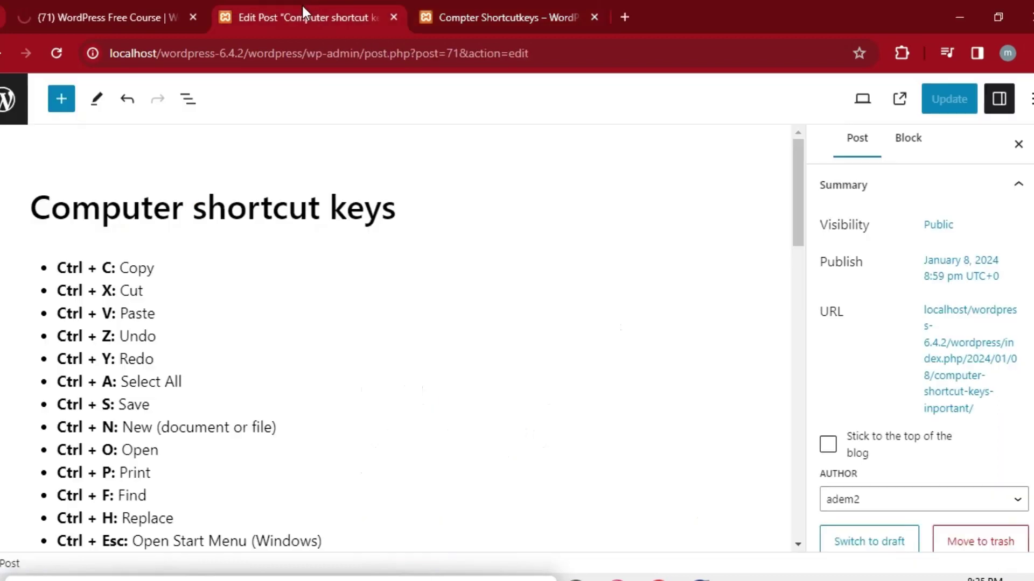
Open the About Us page for editing from the site's Pages list.
{"action": "left_click", "coordinate": [3, 54]}
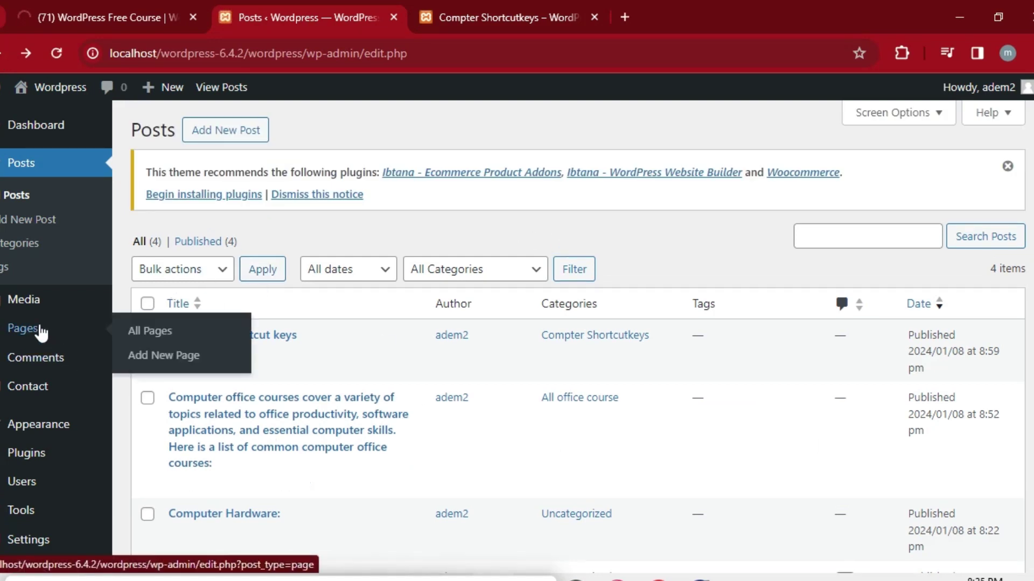
{"action": "left_click", "coordinate": [40, 337]}
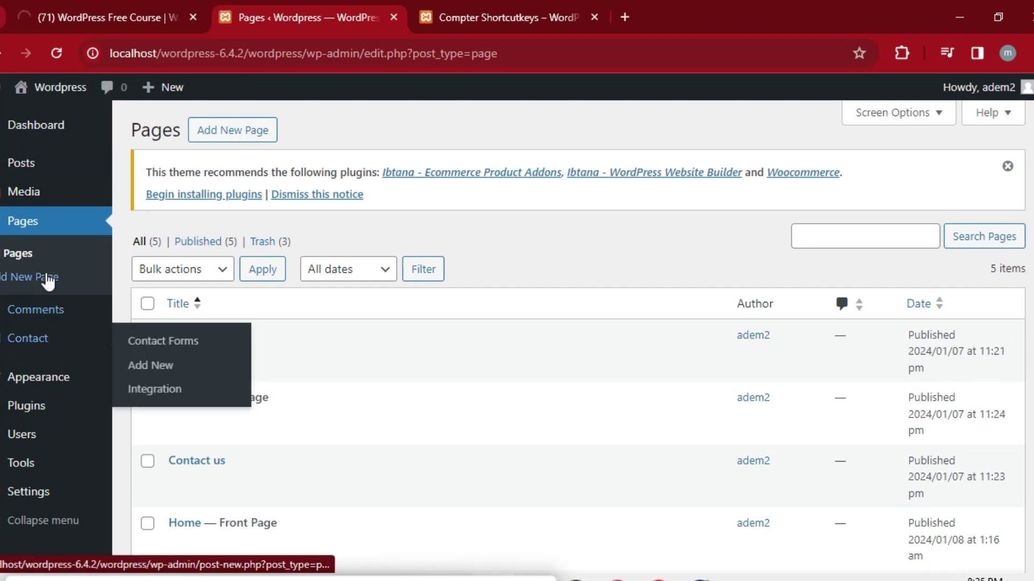
{"action": "mouse_move", "coordinate": [32, 338]}
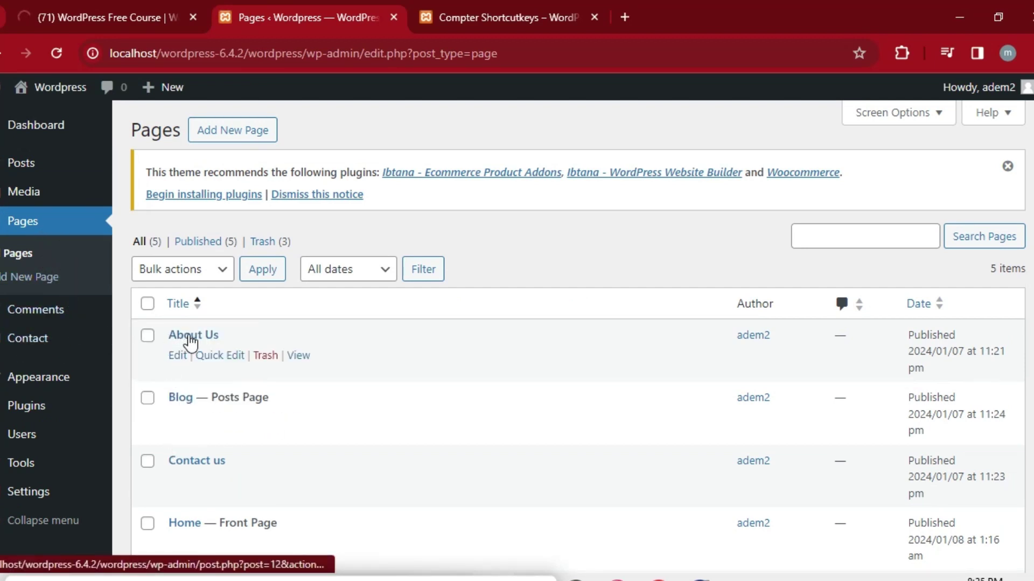
{"action": "left_click", "coordinate": [196, 340]}
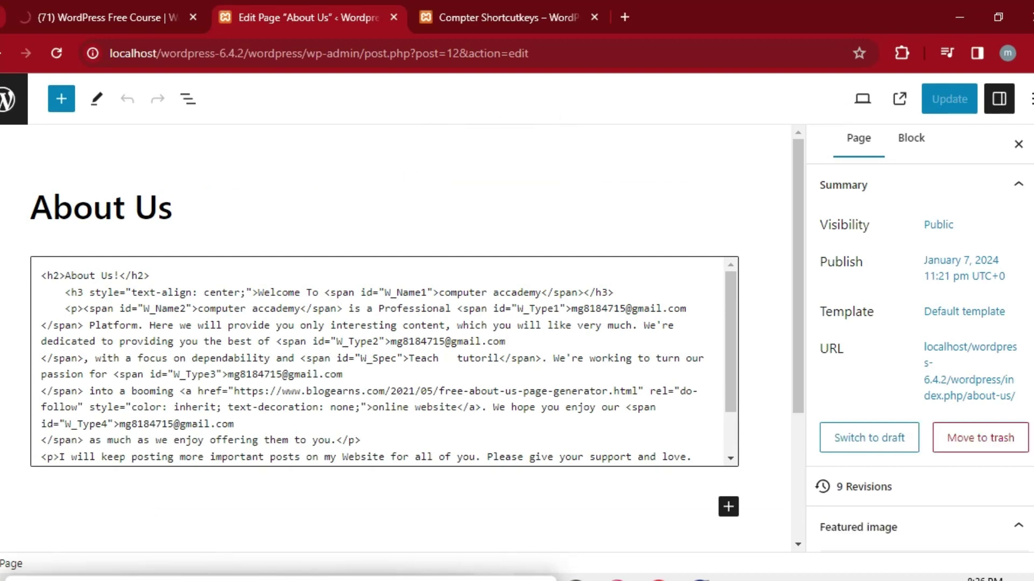
Check that the About Us page's URL settings show the about-us permalink.
{"action": "scroll", "coordinate": [919, 365], "scroll_direction": "down", "scroll_amount": 5}
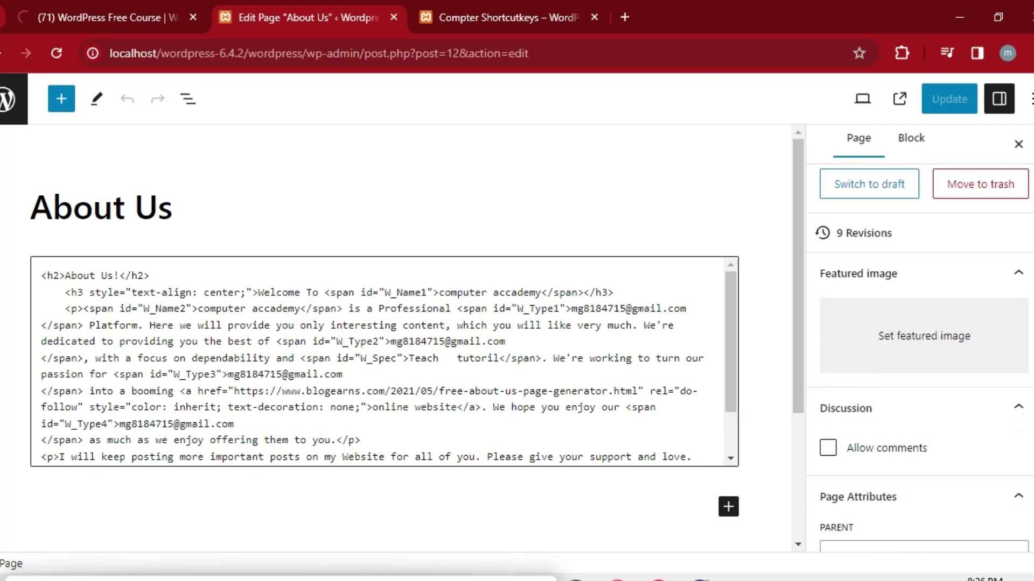
{"action": "scroll", "coordinate": [954, 315], "scroll_direction": "up", "scroll_amount": 5}
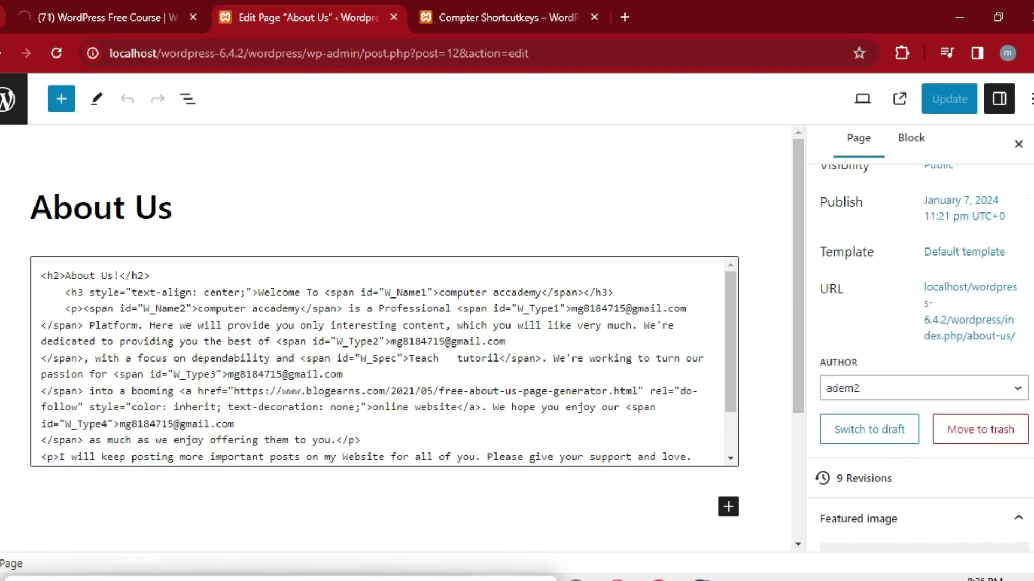
{"action": "left_click", "coordinate": [953, 315]}
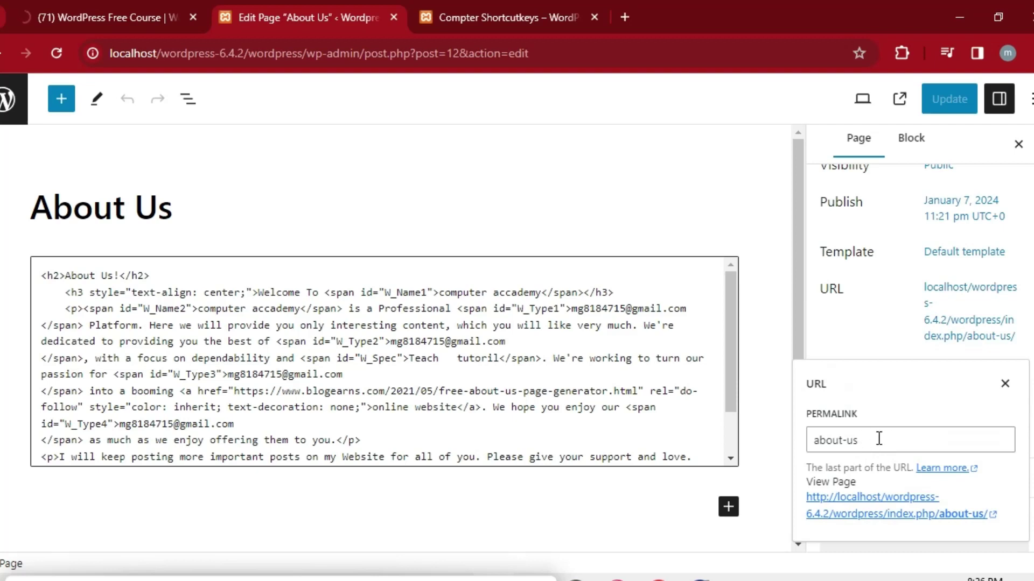
{"action": "left_click", "coordinate": [878, 438]}
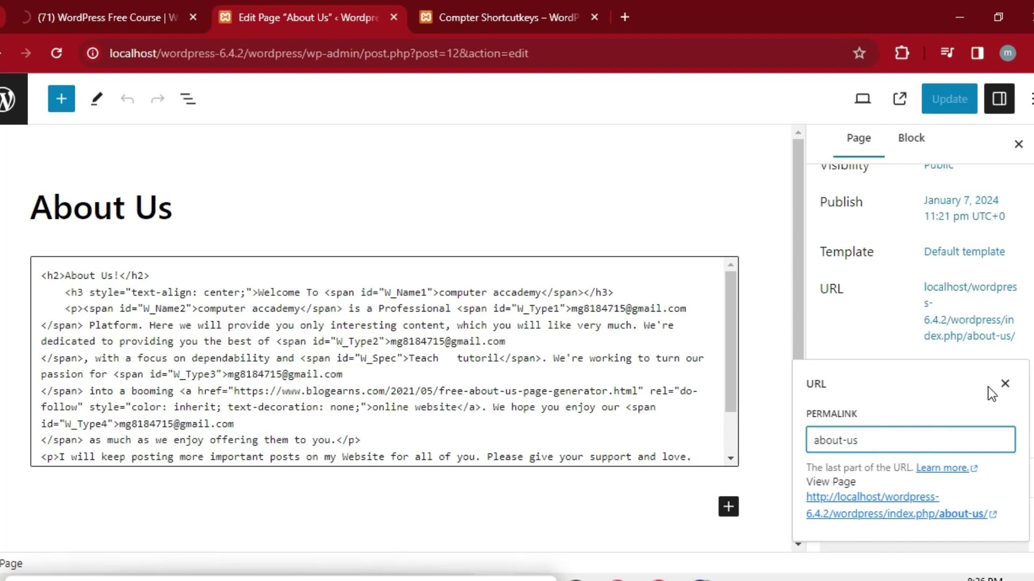
{"action": "left_click", "coordinate": [1004, 384]}
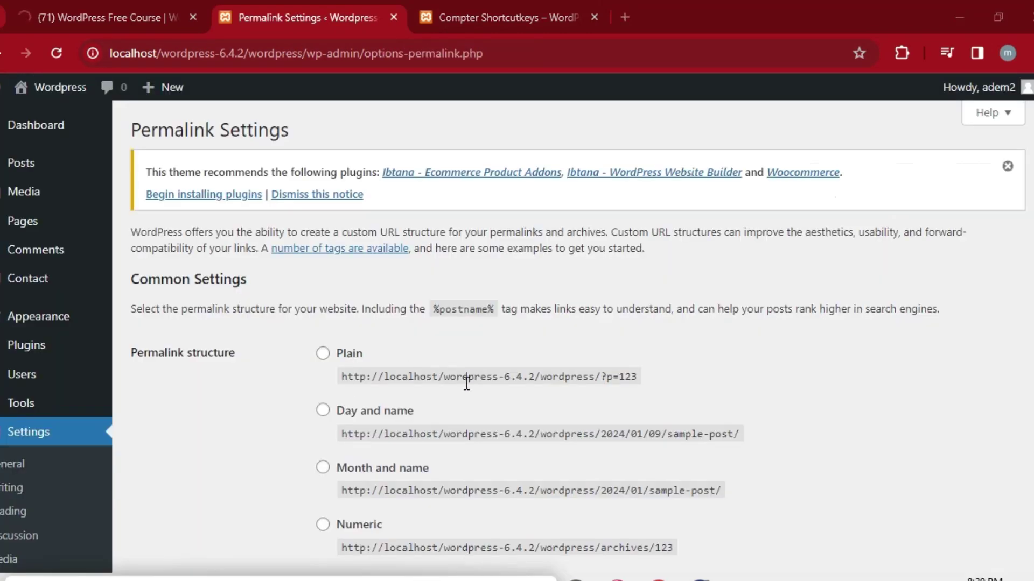
Save the Plain permalink structure and reload the category page, which still fails.
{"action": "left_click", "coordinate": [323, 354]}
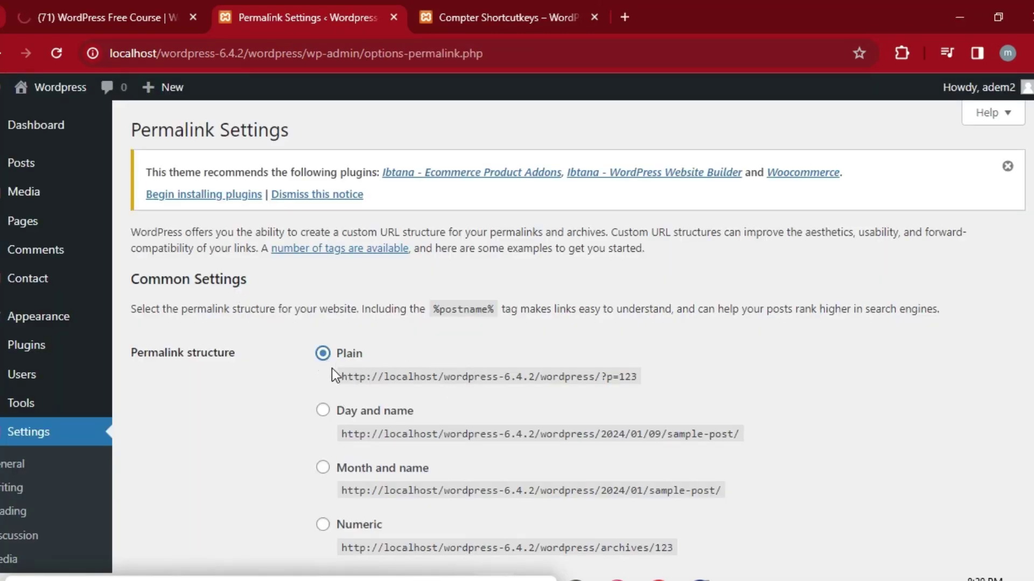
{"action": "left_click", "coordinate": [483, 7]}
{"action": "left_click", "coordinate": [282, 2]}
{"action": "scroll", "coordinate": [569, 333], "scroll_direction": "down", "scroll_amount": 6}
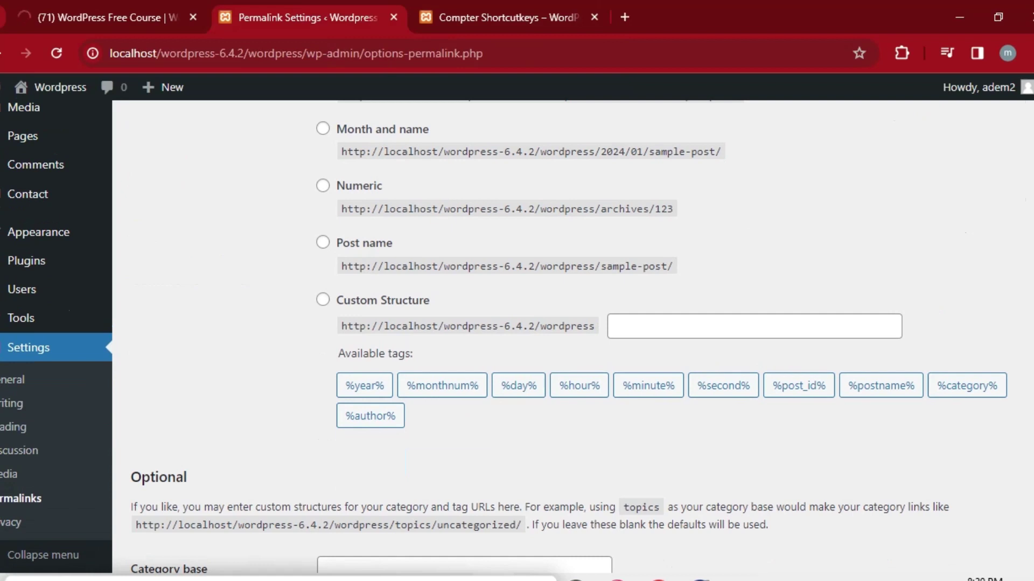
{"action": "scroll", "coordinate": [569, 333], "scroll_direction": "down", "scroll_amount": 3}
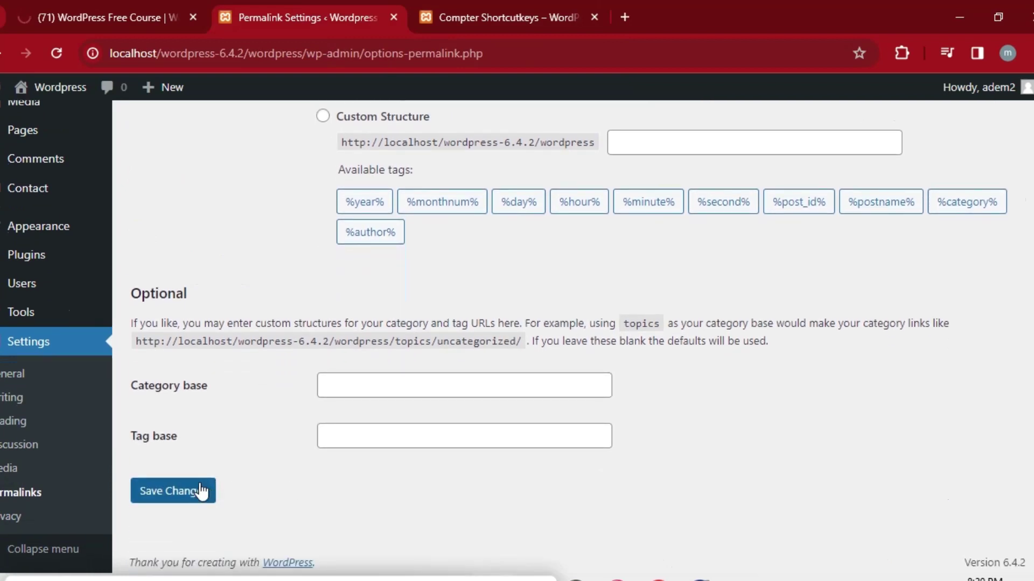
{"action": "left_click", "coordinate": [202, 491]}
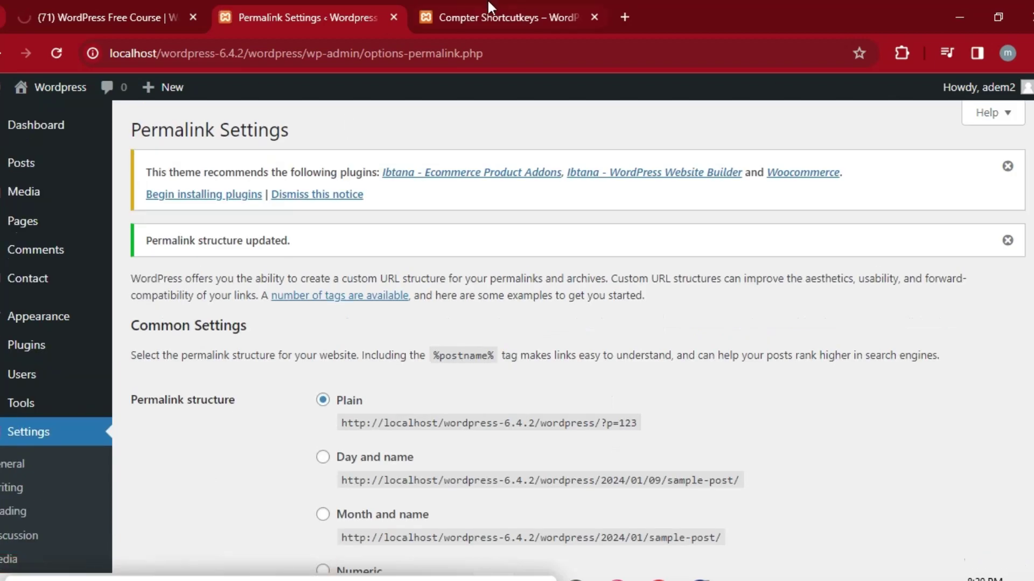
{"action": "left_click", "coordinate": [492, 2]}
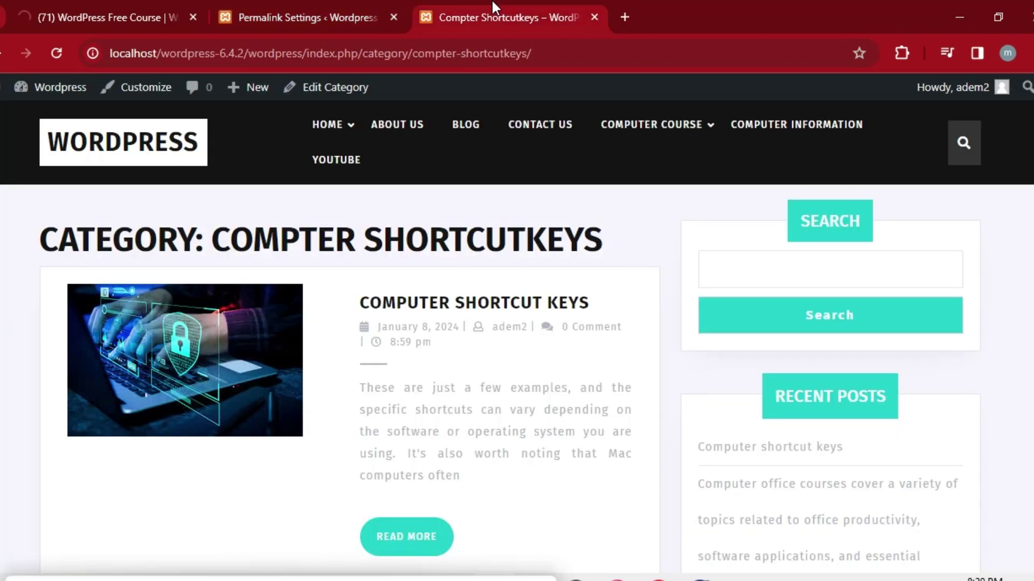
{"action": "left_click", "coordinate": [56, 54]}
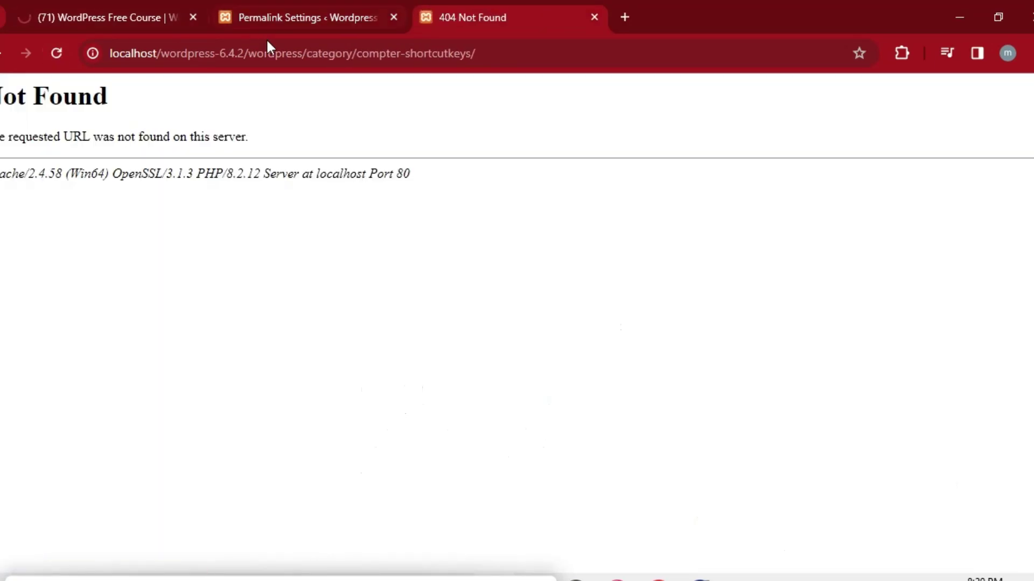
{"action": "left_click", "coordinate": [59, 53]}
{"action": "left_click", "coordinate": [313, 11]}
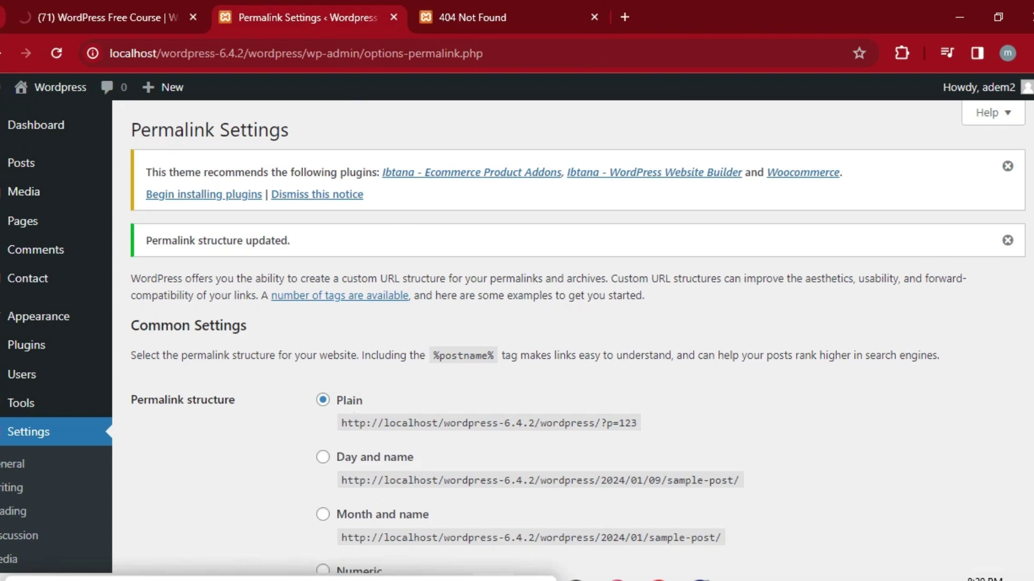
Switch permalinks to Post name, save, and recheck the Compter Shortcutkeys category page.
{"action": "scroll", "coordinate": [569, 337], "scroll_direction": "down", "scroll_amount": 4}
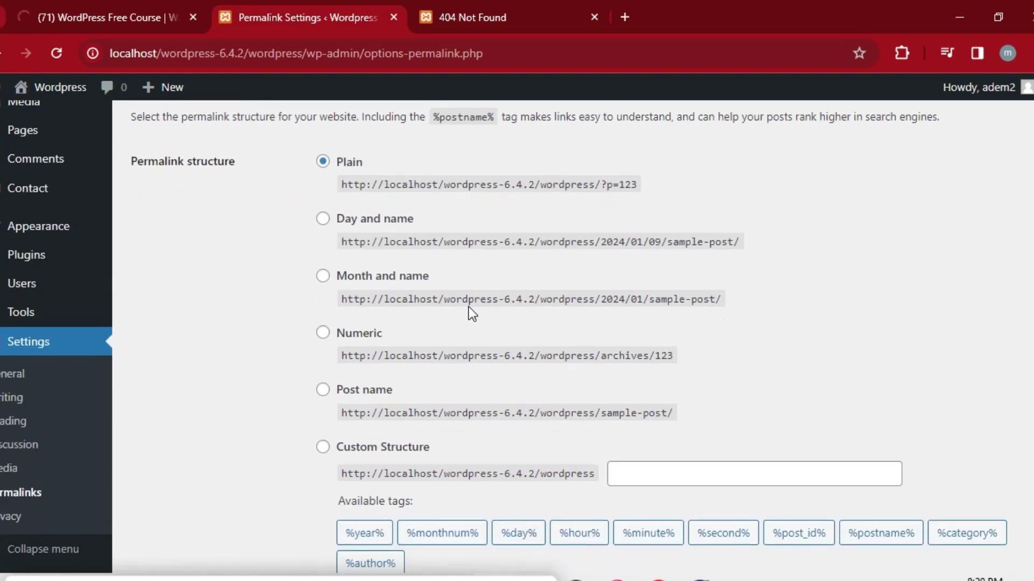
{"action": "left_click", "coordinate": [323, 391]}
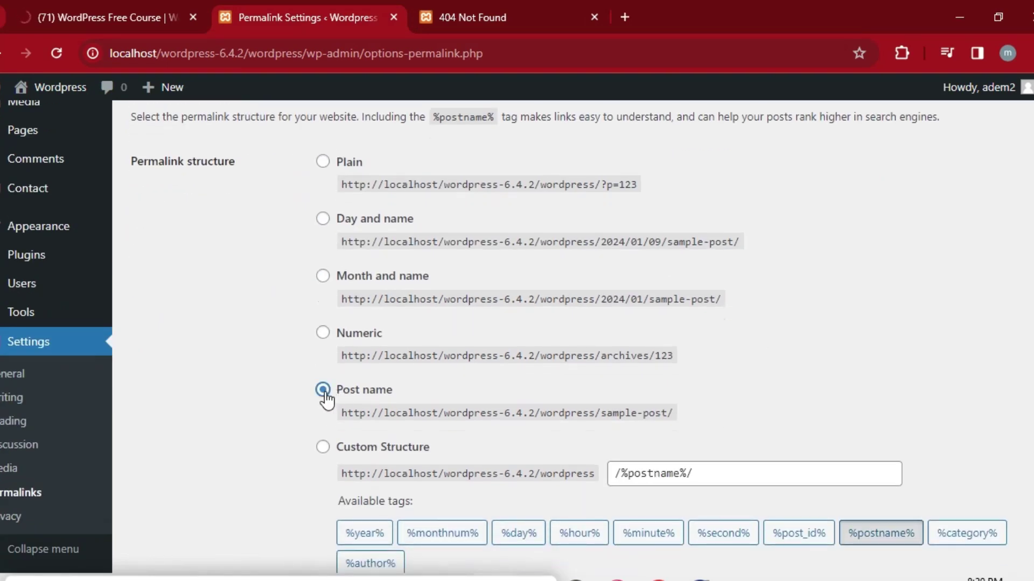
{"action": "scroll", "coordinate": [325, 399], "scroll_direction": "down", "scroll_amount": 6}
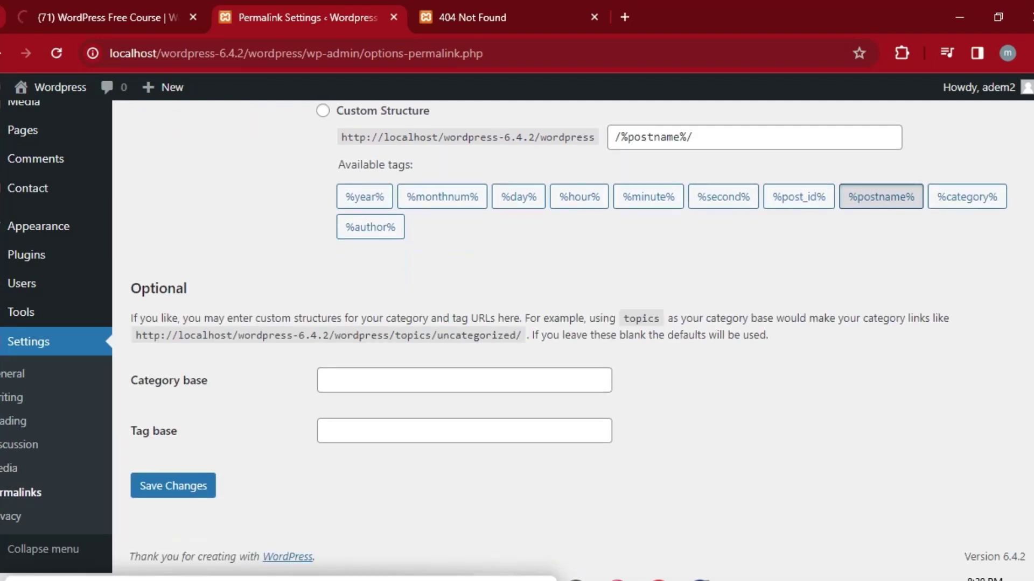
{"action": "left_click", "coordinate": [179, 488]}
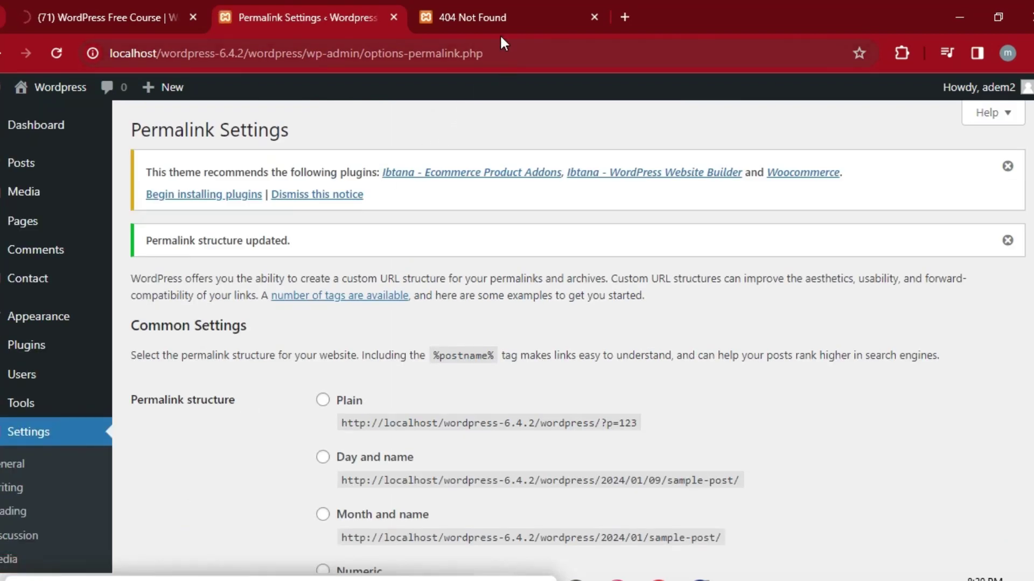
{"action": "left_click", "coordinate": [499, 4]}
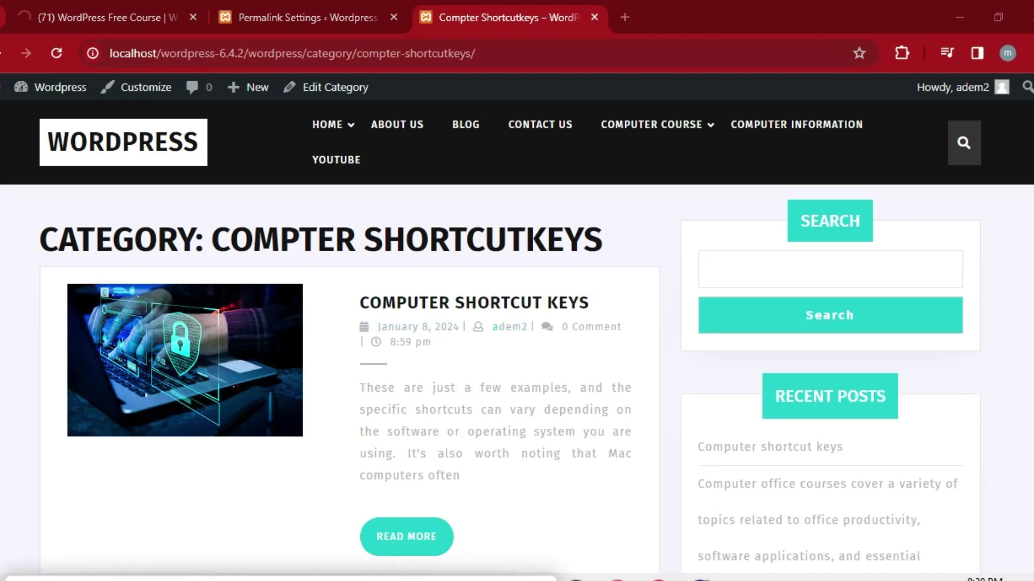
{"action": "left_click", "coordinate": [306, 18]}
{"action": "mouse_move", "coordinate": [424, 18]}
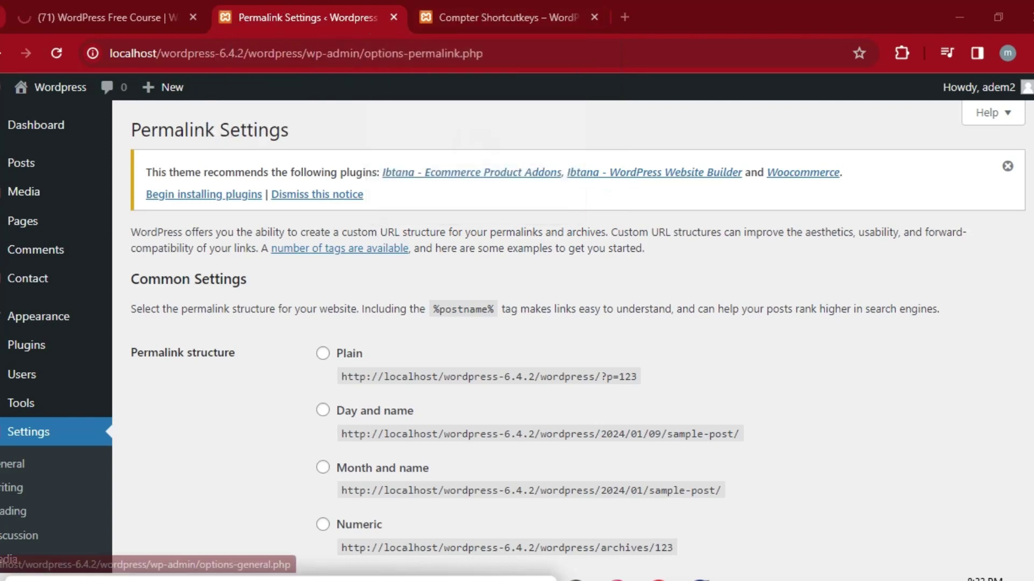
Open the Site Identity settings in the Customizer.
{"action": "mouse_move", "coordinate": [64, 321]}
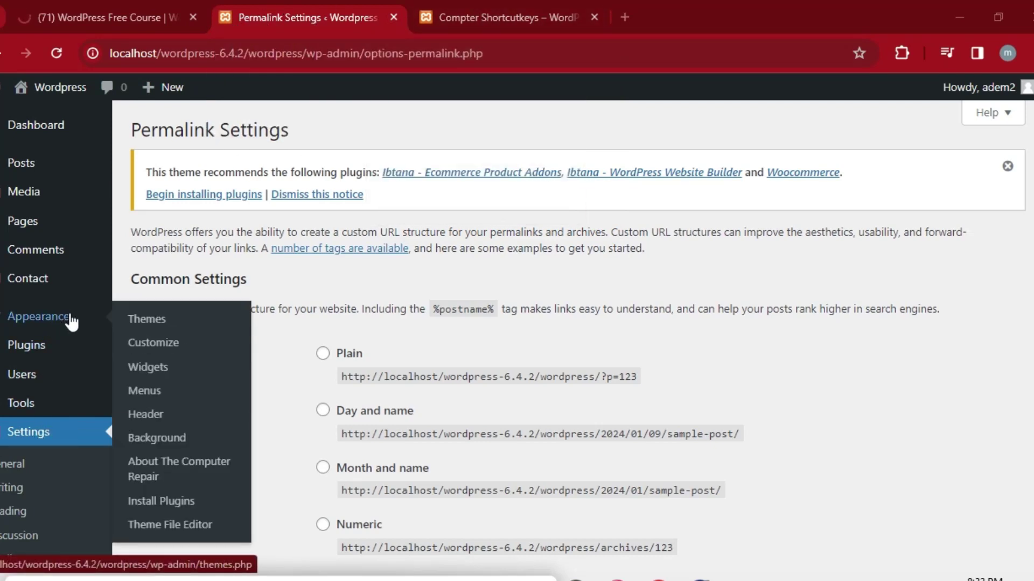
{"action": "left_click", "coordinate": [163, 346]}
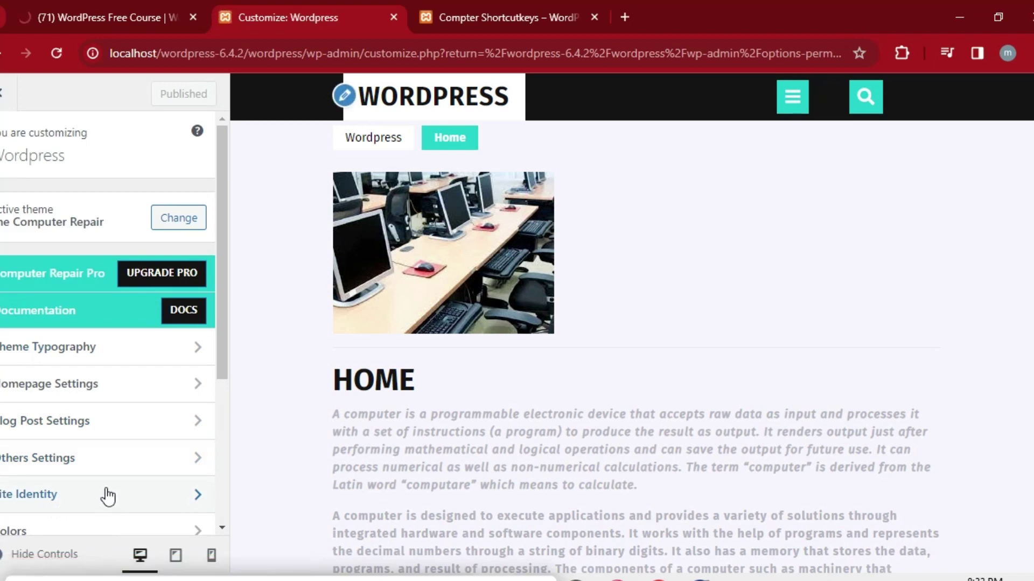
{"action": "left_click", "coordinate": [109, 495]}
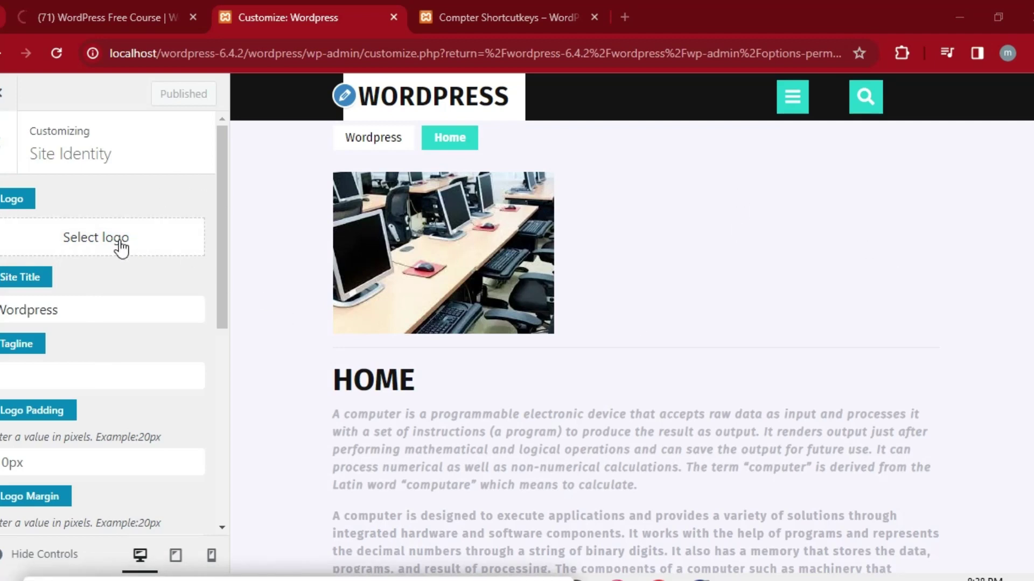
Upload the Computer Courses image from Pictures and select it as the site logo.
{"action": "left_click", "coordinate": [85, 242]}
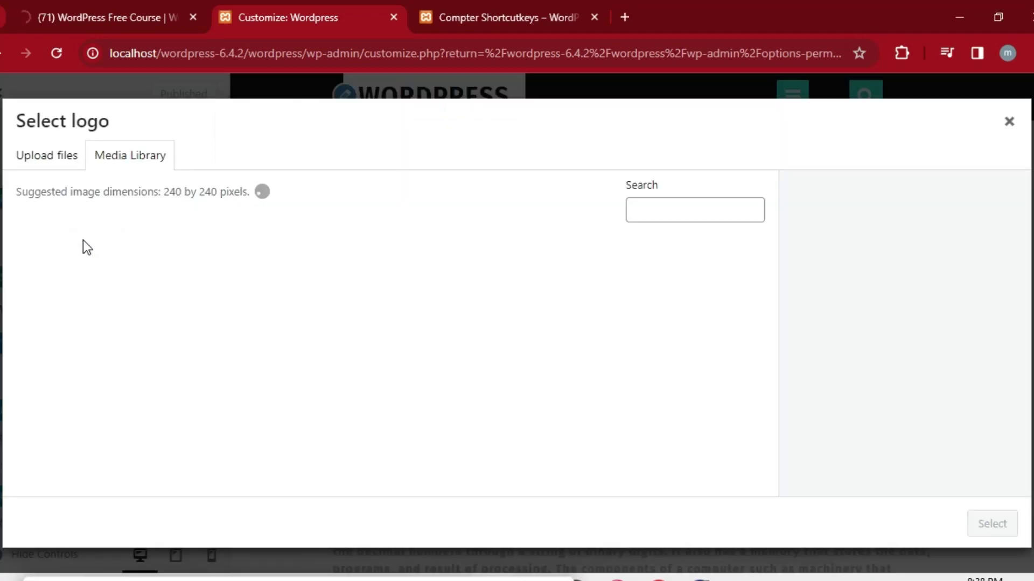
{"action": "left_click", "coordinate": [61, 165]}
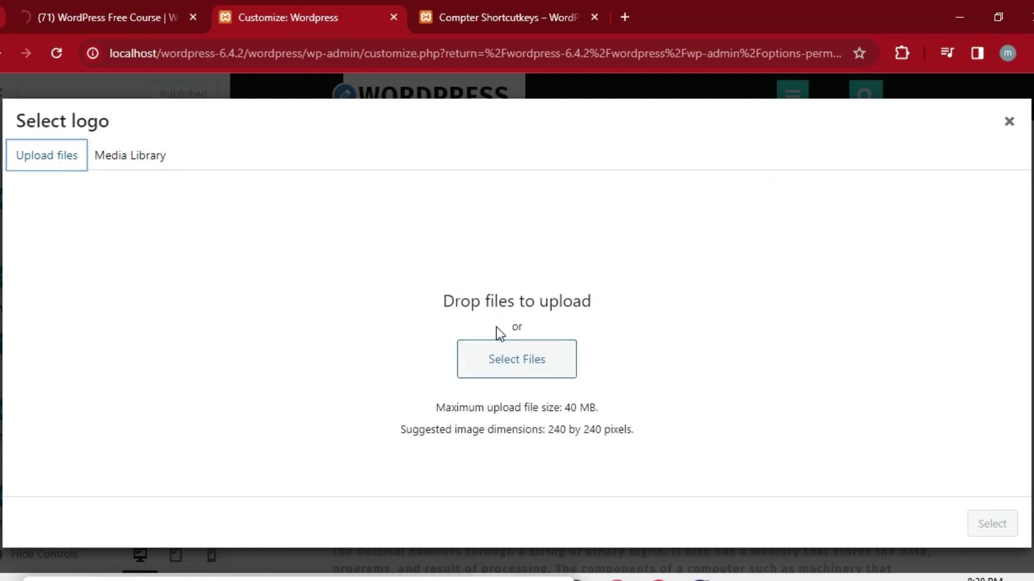
{"action": "left_click", "coordinate": [495, 362]}
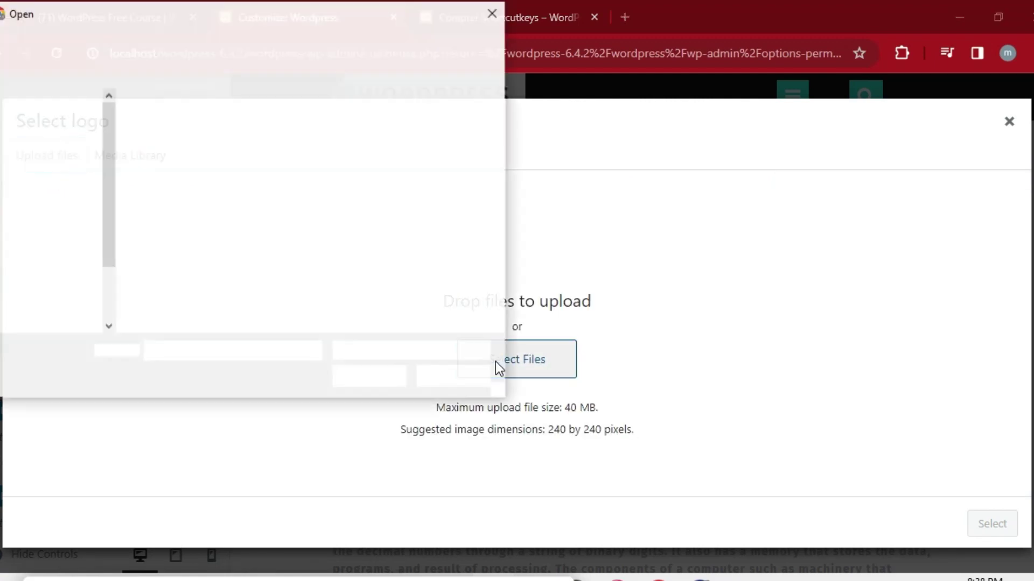
{"action": "left_click", "coordinate": [498, 327]}
{"action": "left_click", "coordinate": [498, 327]}
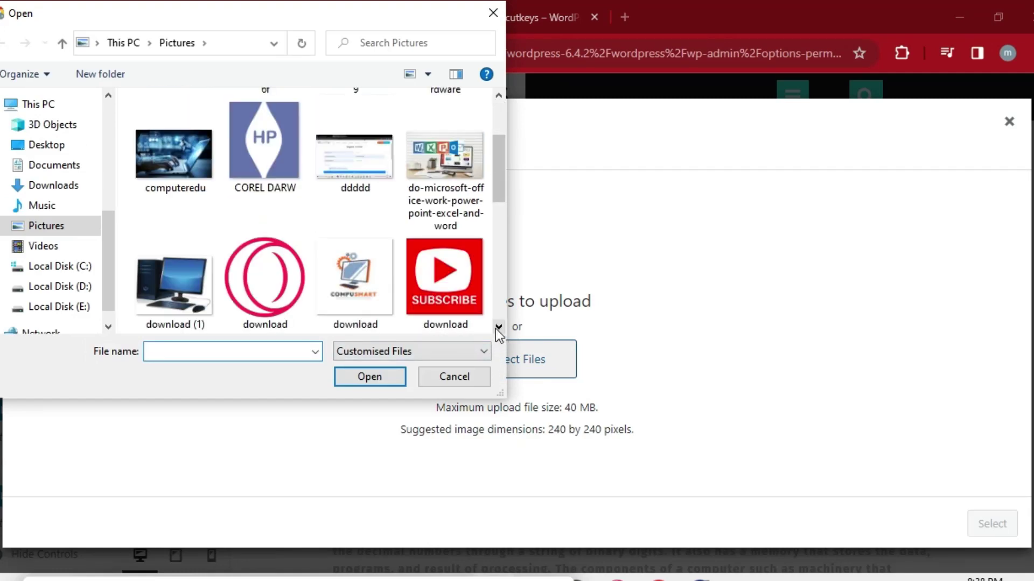
{"action": "left_click", "coordinate": [498, 98]}
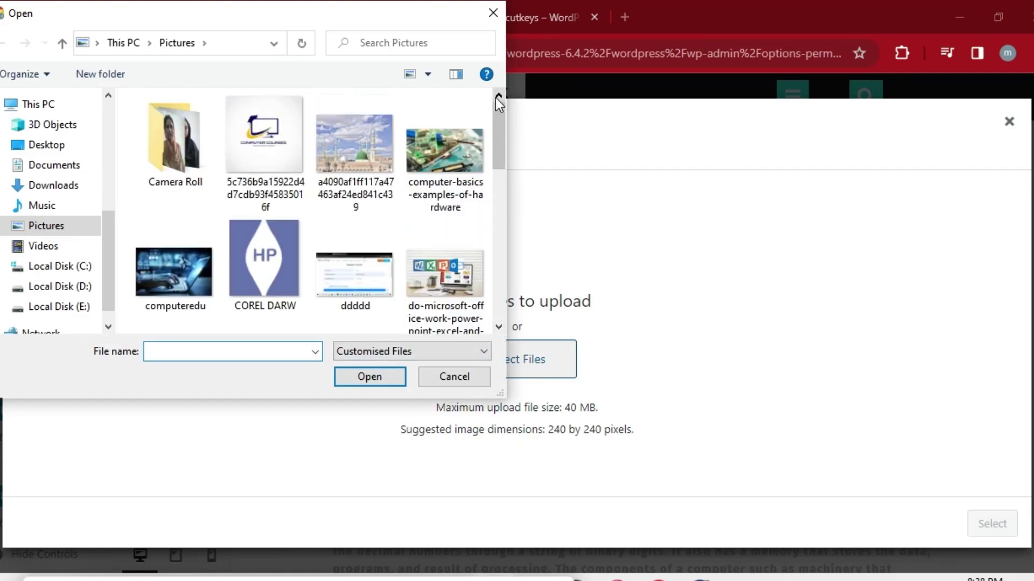
{"action": "left_click", "coordinate": [280, 130]}
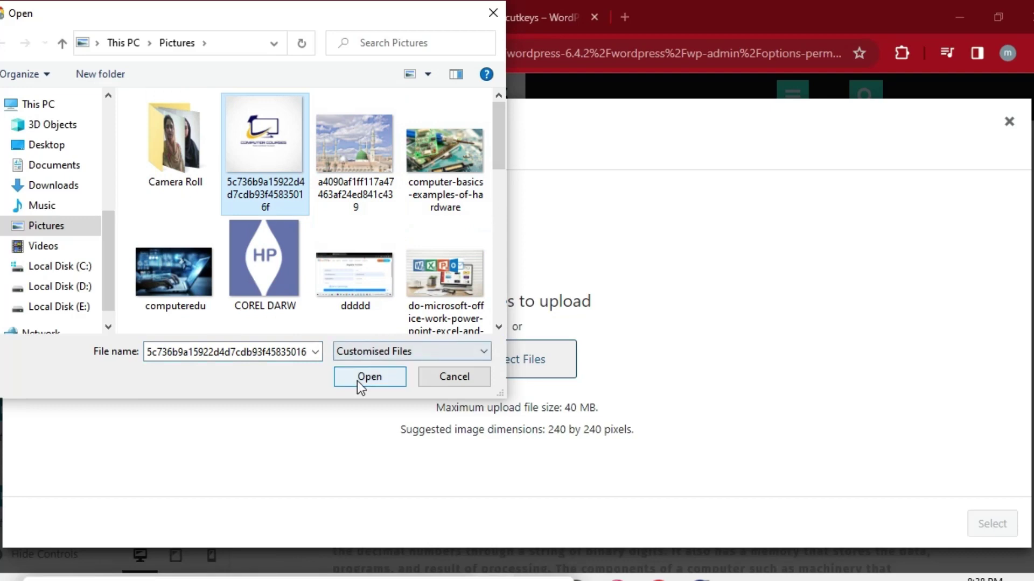
{"action": "left_click", "coordinate": [357, 378]}
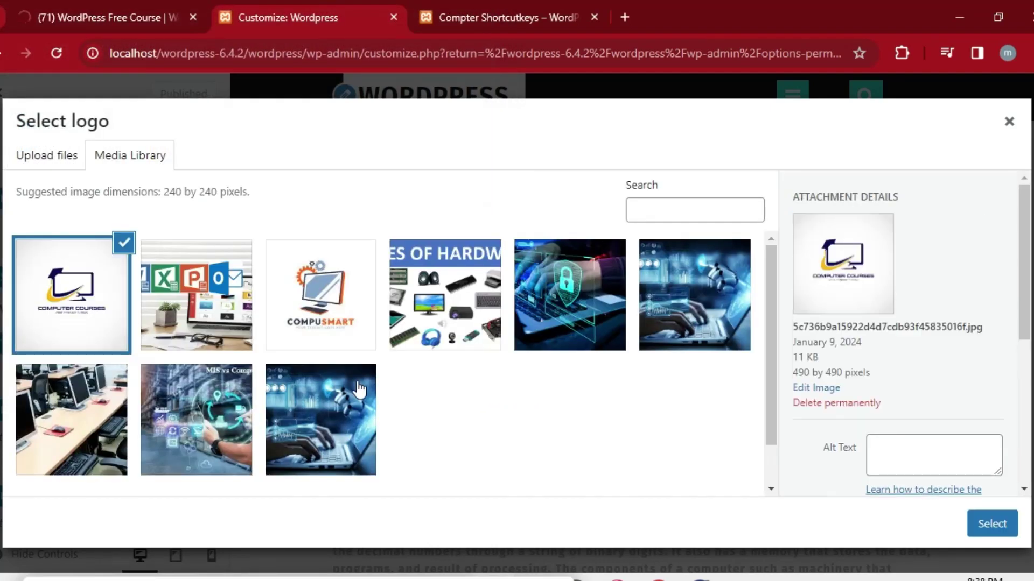
{"action": "left_click", "coordinate": [981, 527]}
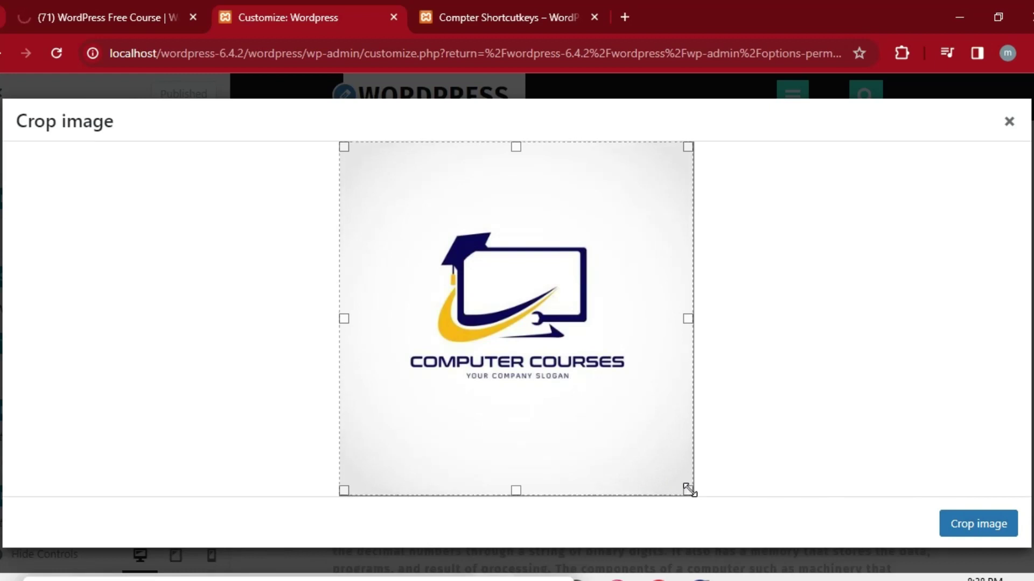
Drag the crop edges in from all sides to frame the logo and title, then crop.
{"action": "left_click_drag", "start_coordinate": [686, 489], "coordinate": [677, 384]}
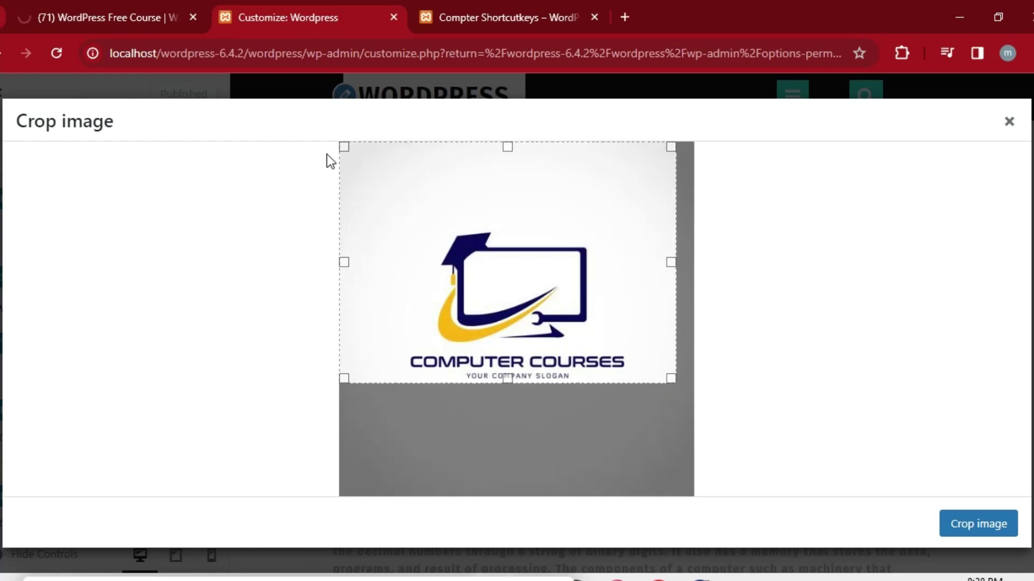
{"action": "left_click_drag", "start_coordinate": [347, 148], "coordinate": [399, 222]}
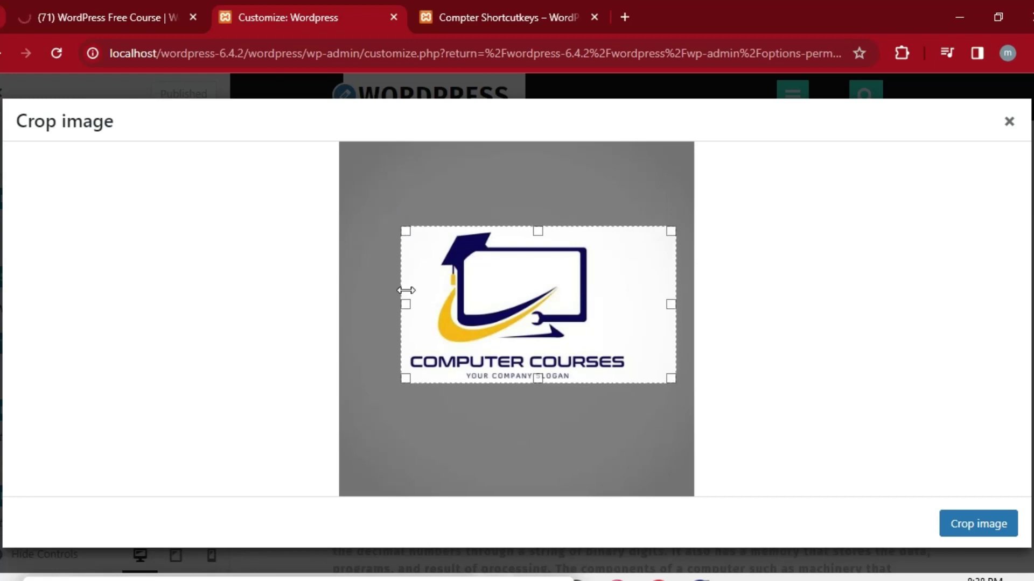
{"action": "left_click_drag", "start_coordinate": [404, 303], "coordinate": [414, 304]}
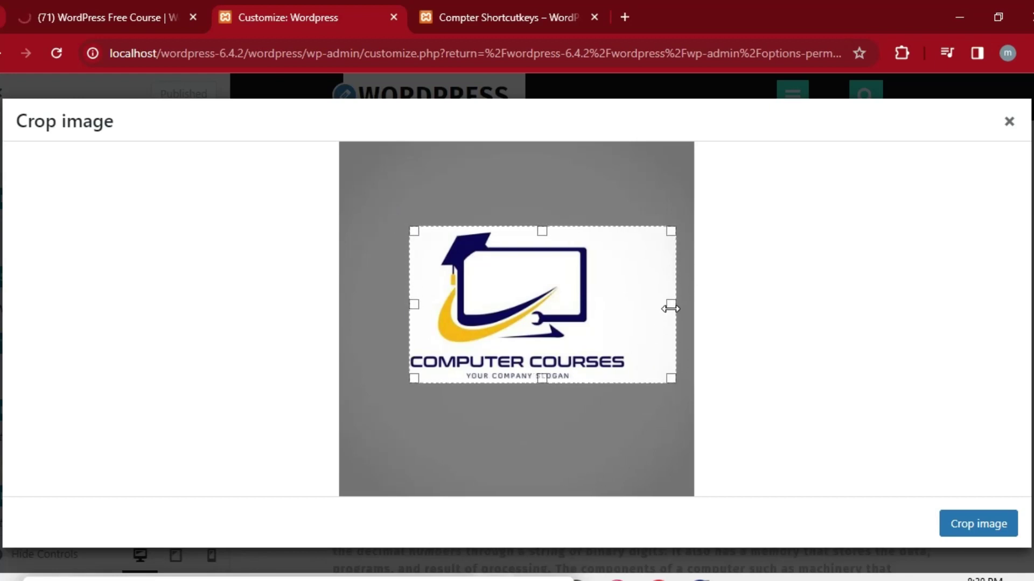
{"action": "left_click_drag", "start_coordinate": [670, 305], "coordinate": [625, 298]}
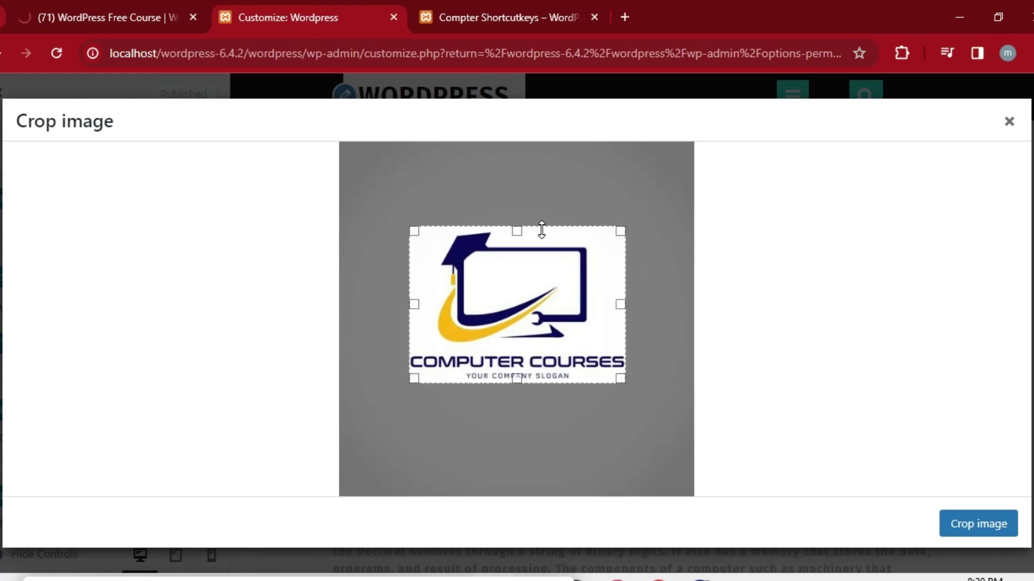
{"action": "left_click_drag", "start_coordinate": [520, 231], "coordinate": [520, 230]}
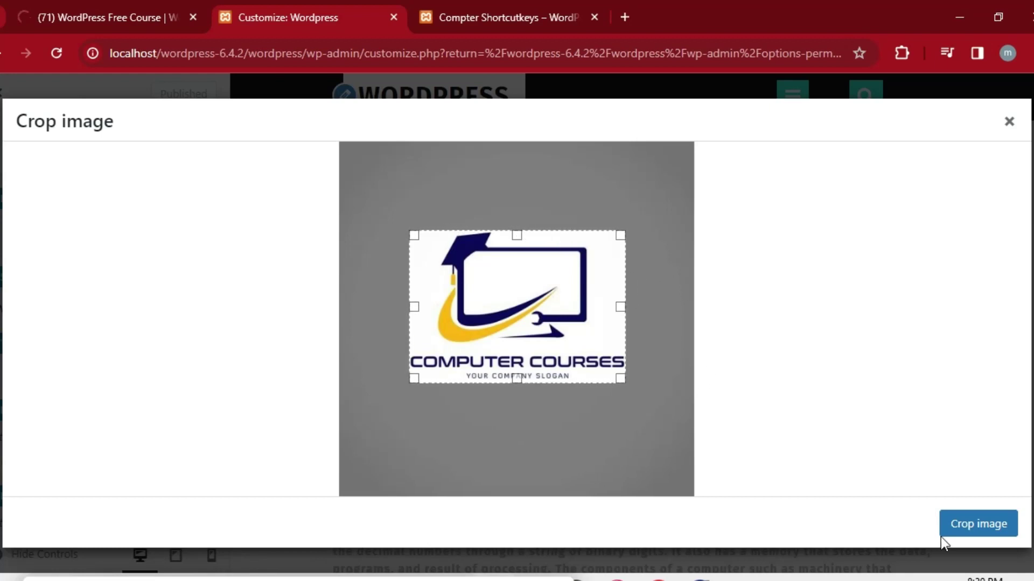
{"action": "left_click", "coordinate": [989, 534]}
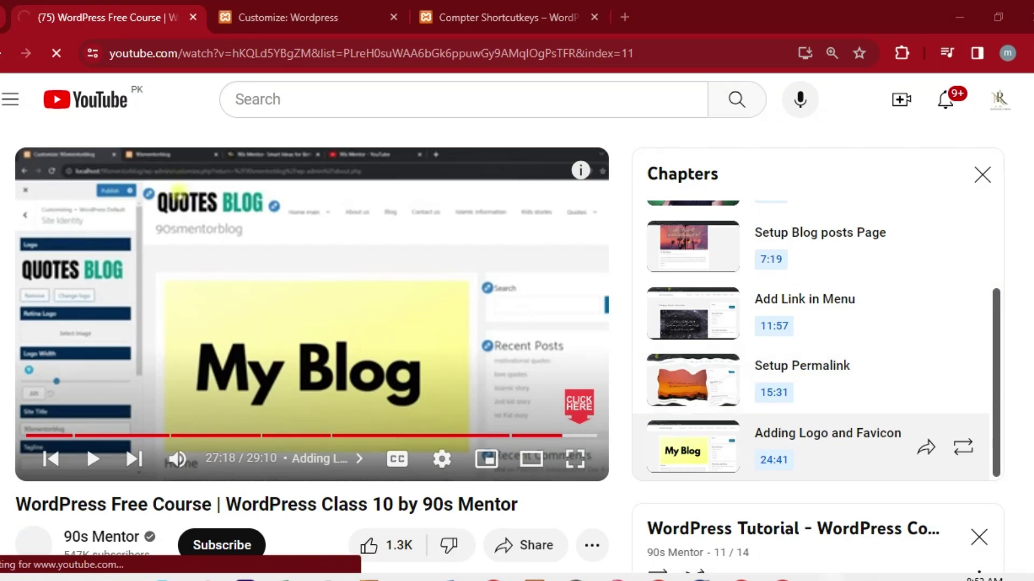
Minimize the YouTube and tutorial browser windows to reveal OpenShot.
{"action": "left_click", "coordinate": [830, 579]}
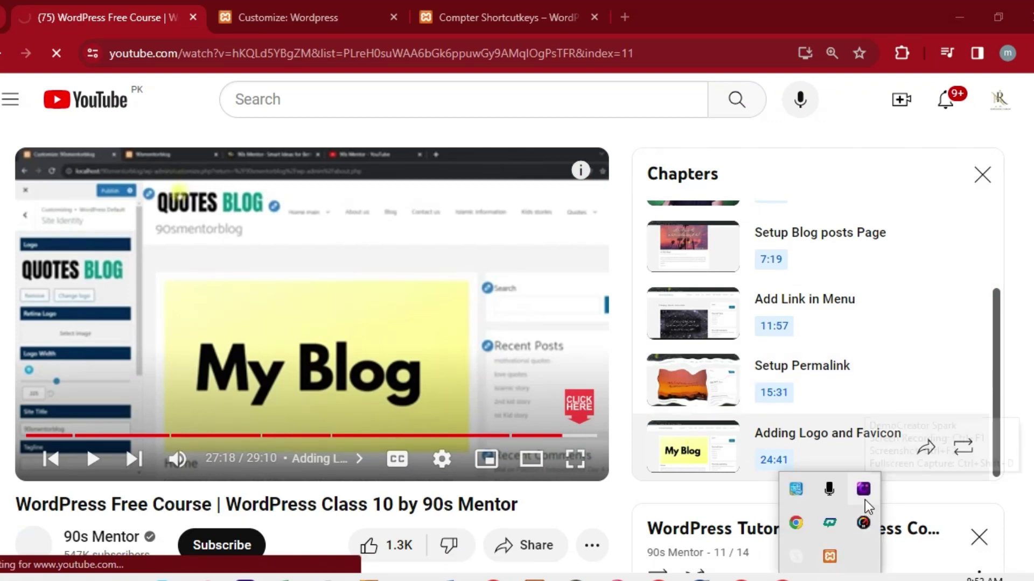
{"action": "left_click", "coordinate": [959, 17]}
{"action": "left_click", "coordinate": [959, 21]}
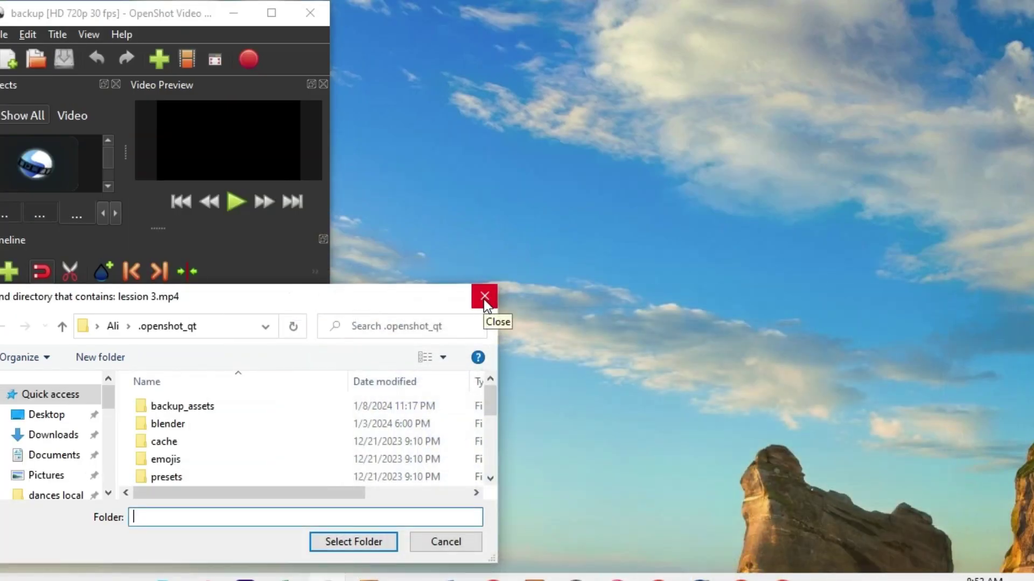
Dismiss the missing-file warnings and folder searches for lession 2.mp4 and lesson 1.mp4.
{"action": "scroll", "coordinate": [488, 478], "scroll_direction": "down", "scroll_amount": 3}
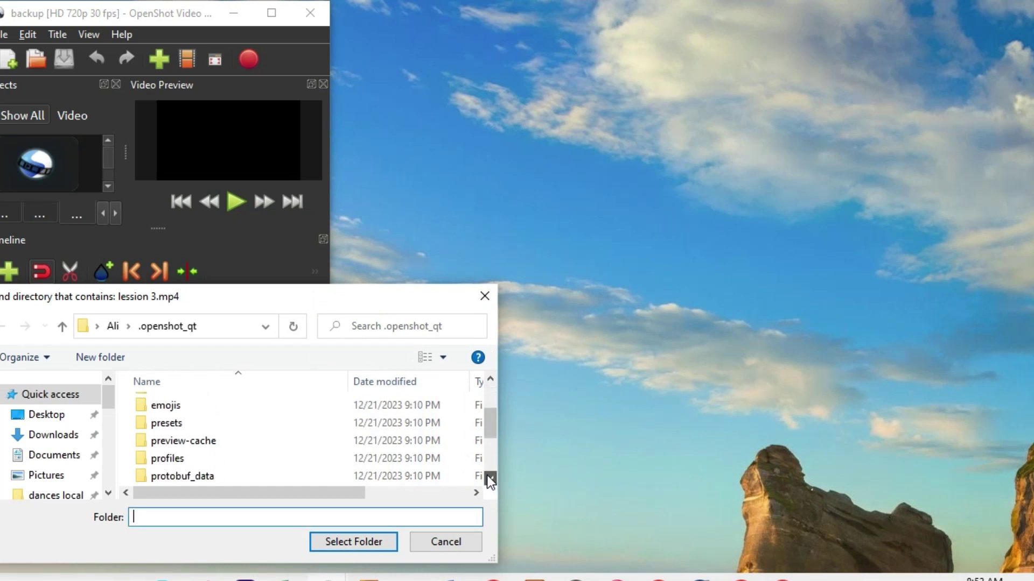
{"action": "left_click", "coordinate": [486, 298]}
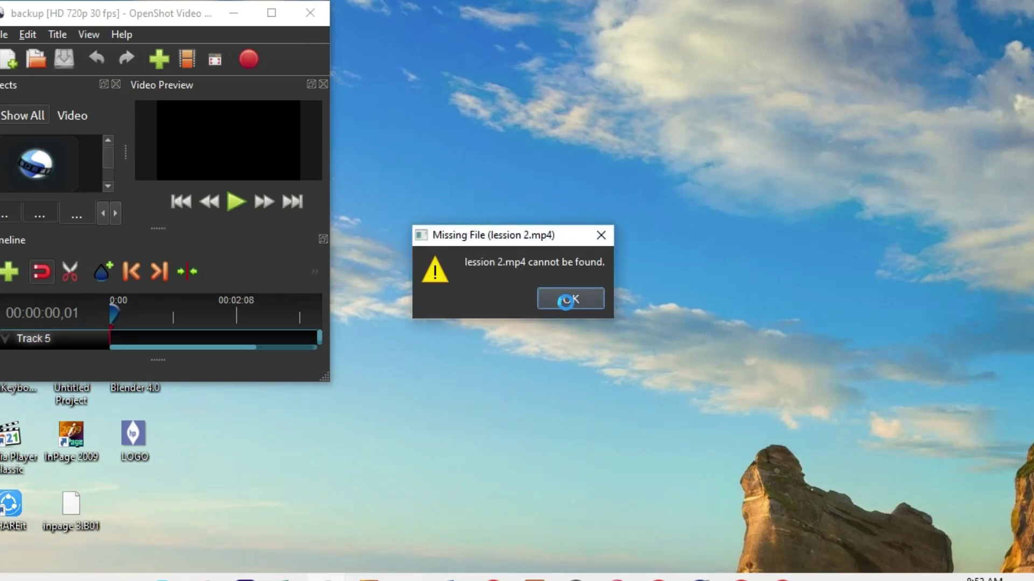
{"action": "left_click", "coordinate": [568, 298]}
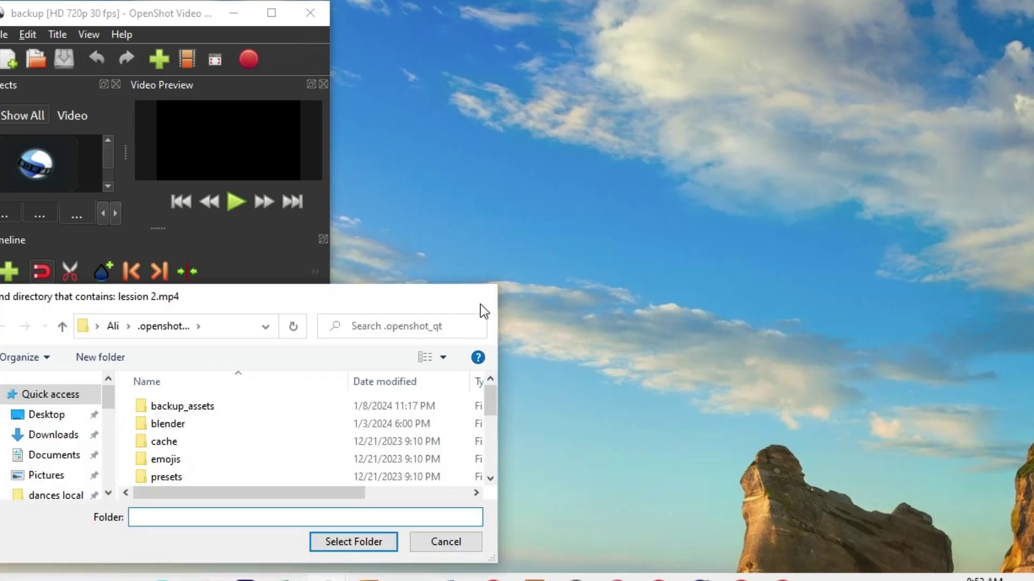
{"action": "left_click", "coordinate": [480, 304]}
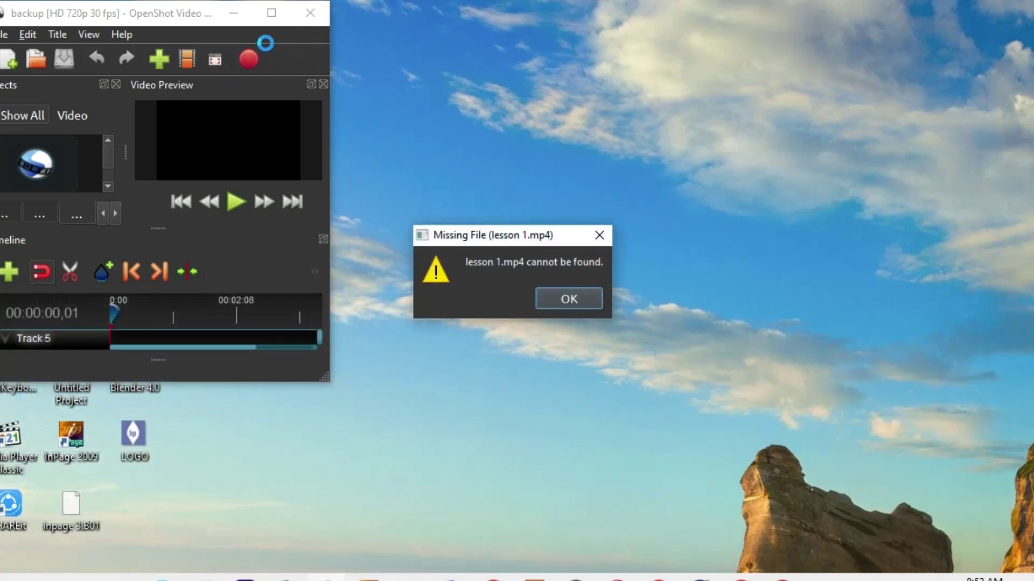
{"action": "left_click", "coordinate": [567, 300]}
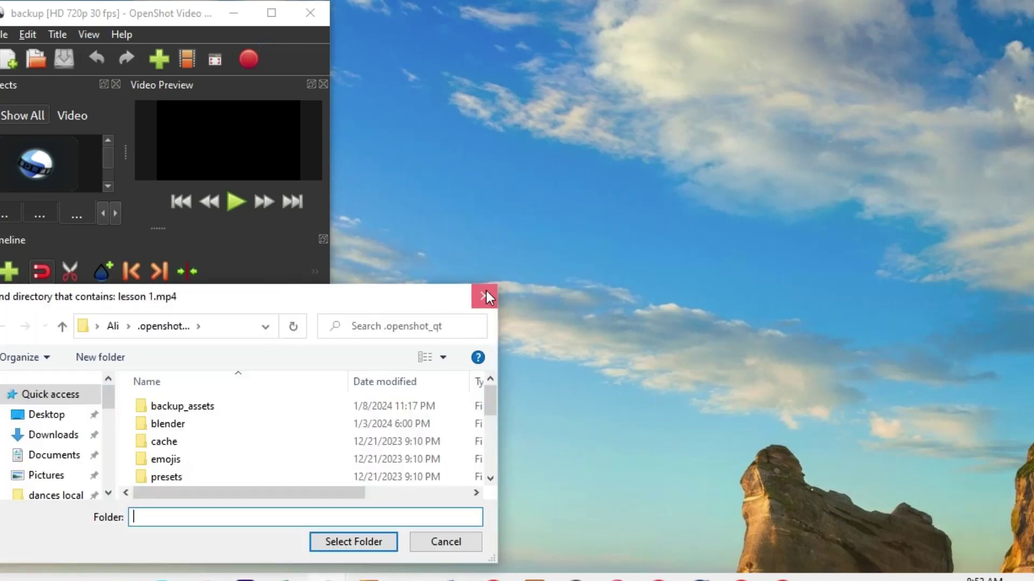
{"action": "left_click", "coordinate": [484, 294]}
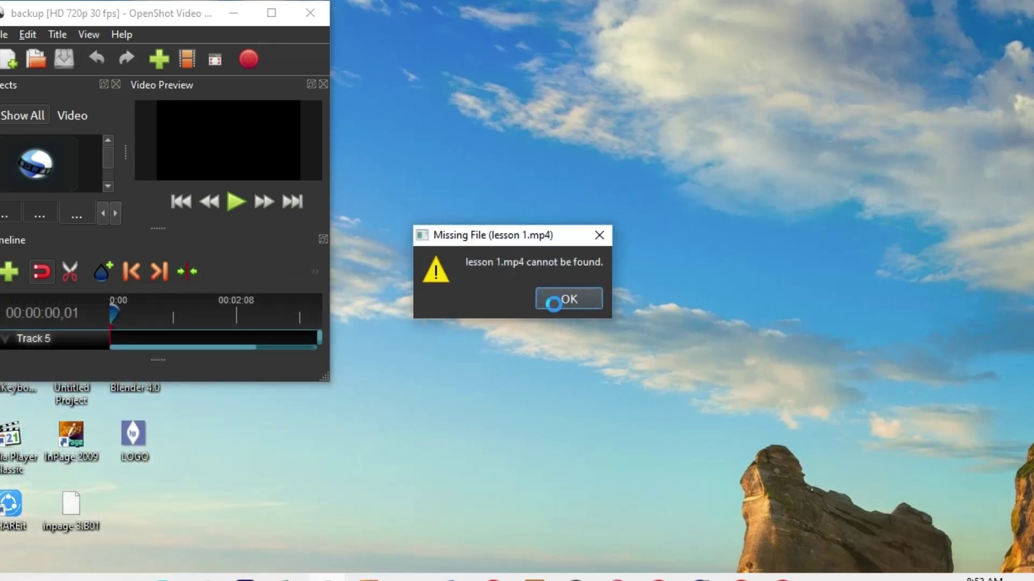
{"action": "left_click", "coordinate": [560, 301]}
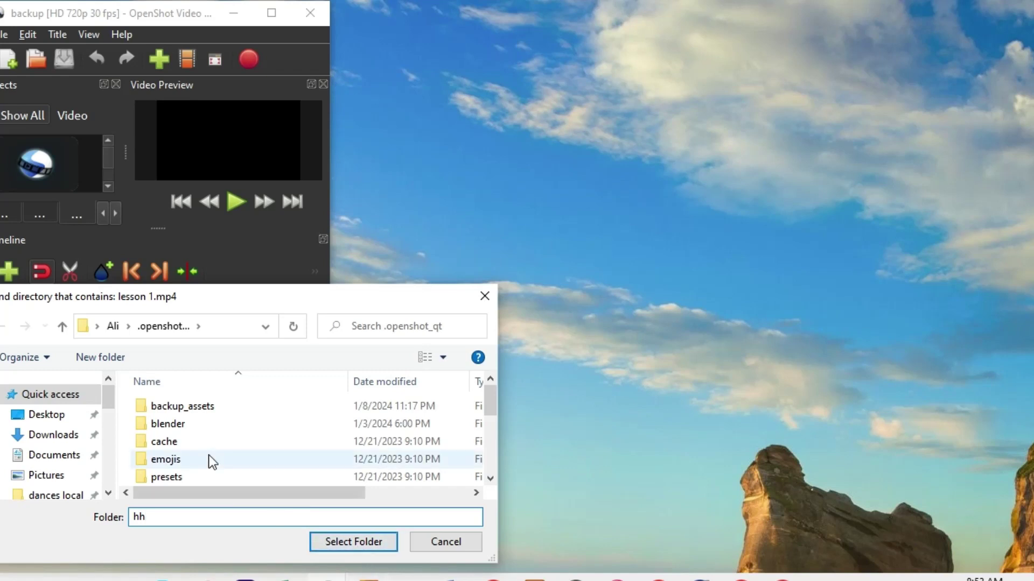
Search the cache and Documents folders for lesson 1.mp4, then cancel when still missing.
{"action": "left_click", "coordinate": [186, 442]}
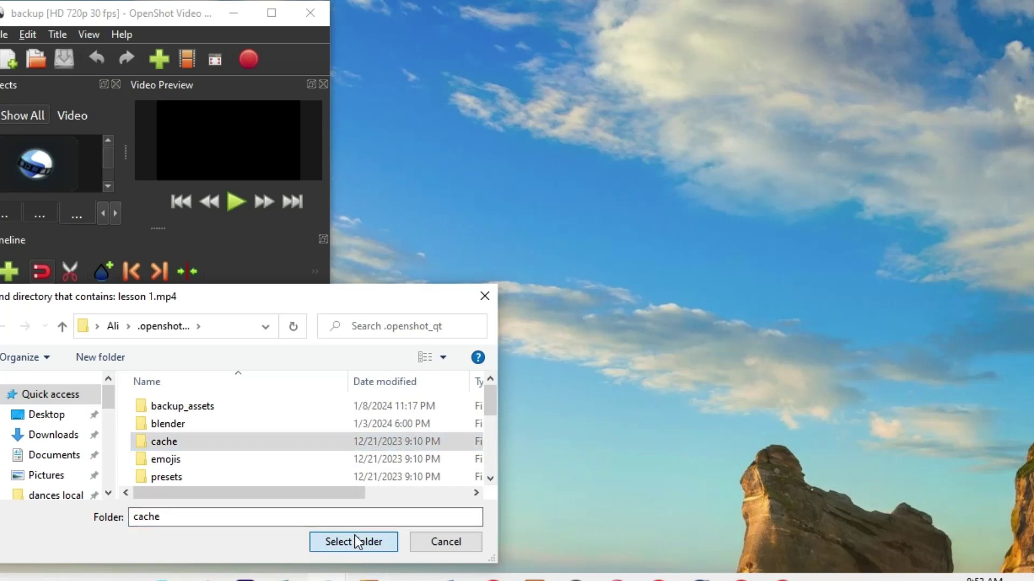
{"action": "left_click", "coordinate": [361, 542]}
{"action": "left_click", "coordinate": [564, 301]}
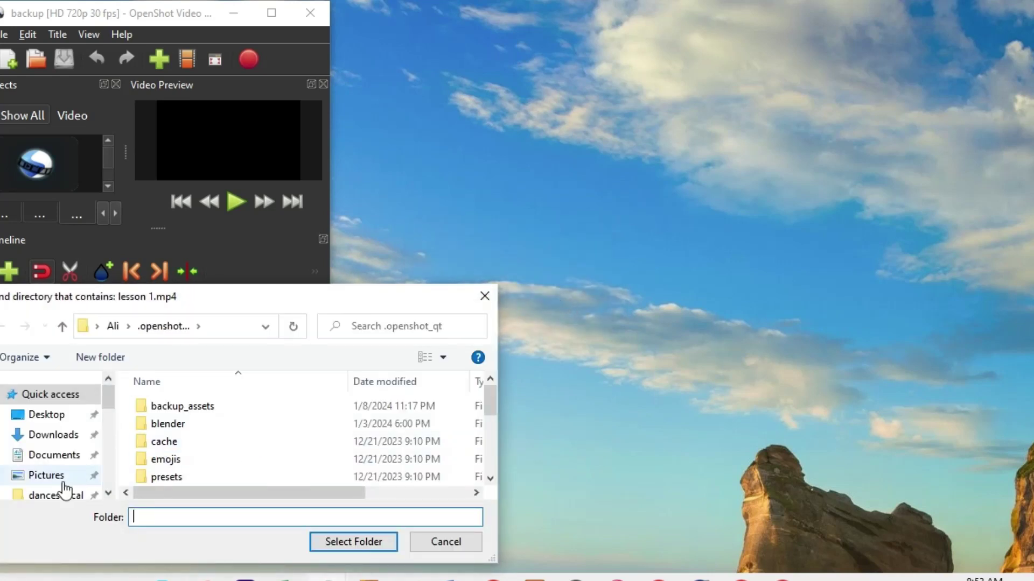
{"action": "left_click", "coordinate": [53, 457]}
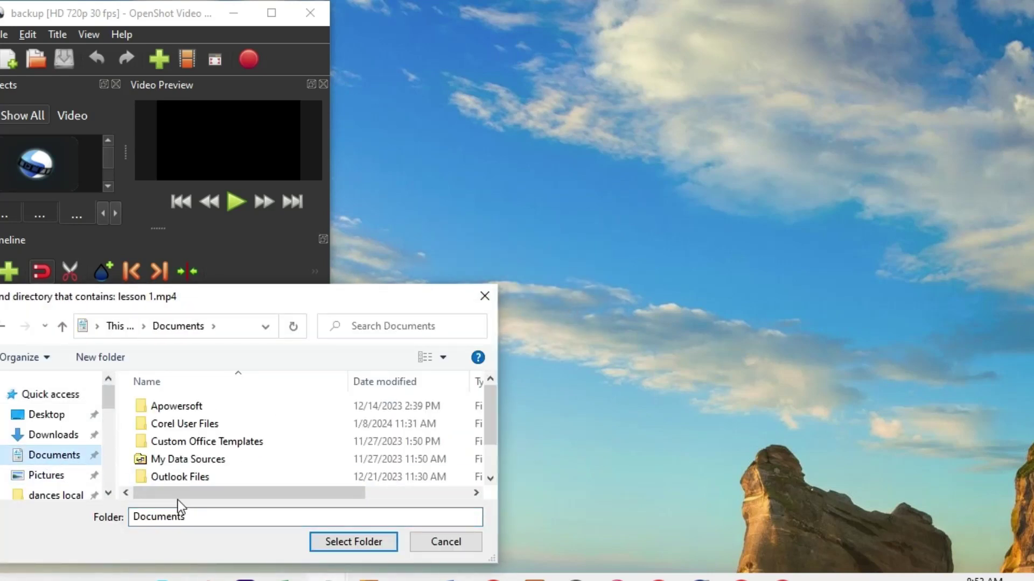
{"action": "left_click", "coordinate": [350, 549]}
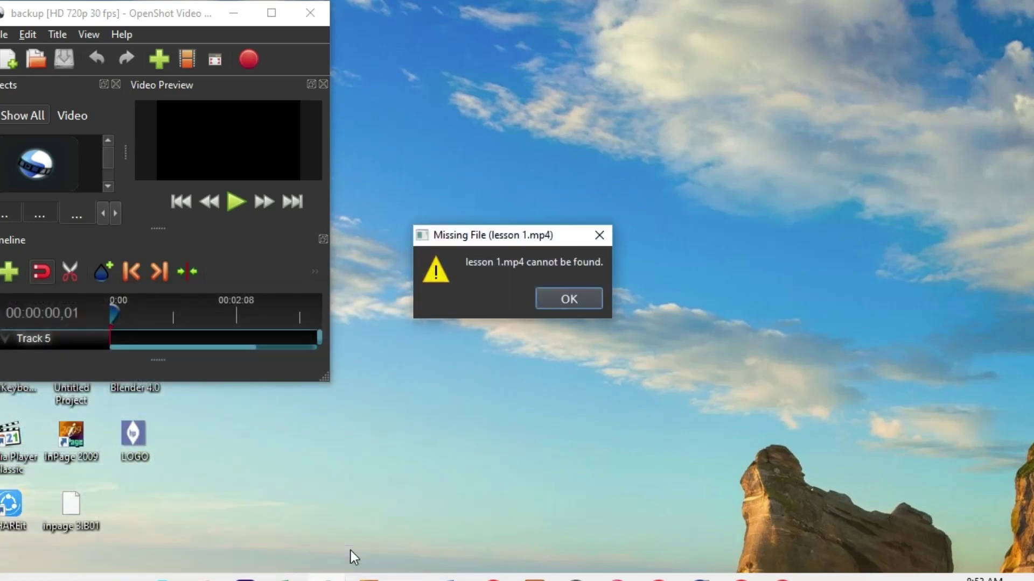
{"action": "left_click", "coordinate": [551, 293]}
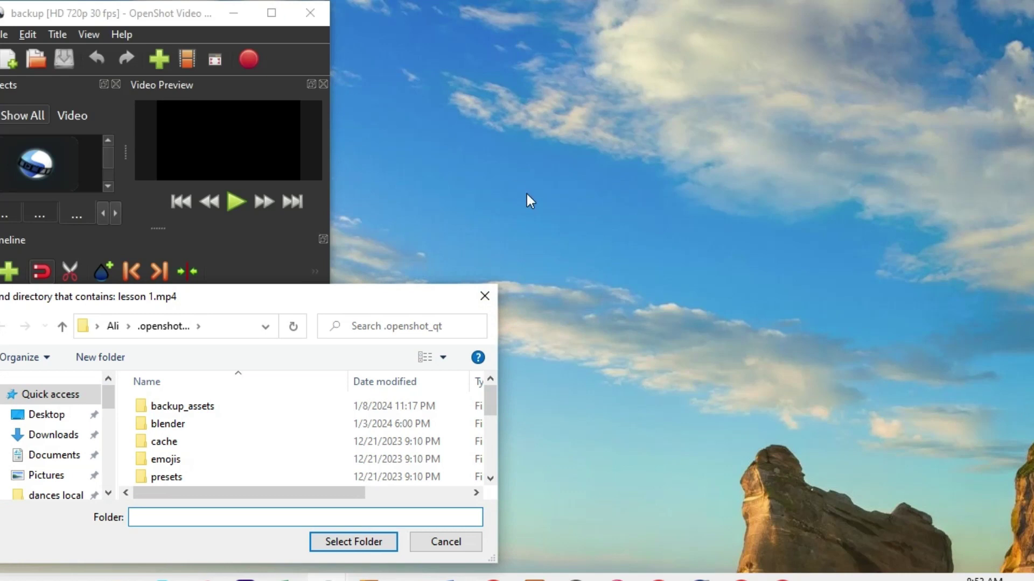
{"action": "left_click", "coordinate": [485, 295]}
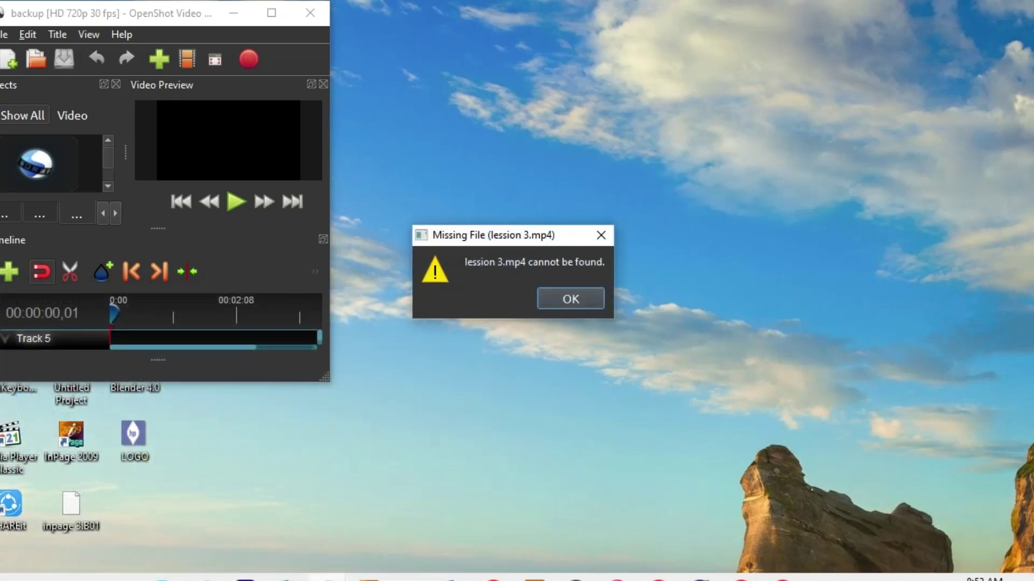
Point OpenShot at the Desktop folder for lession 3.mp4 and check the hidden tray icons.
{"action": "left_click", "coordinate": [604, 233]}
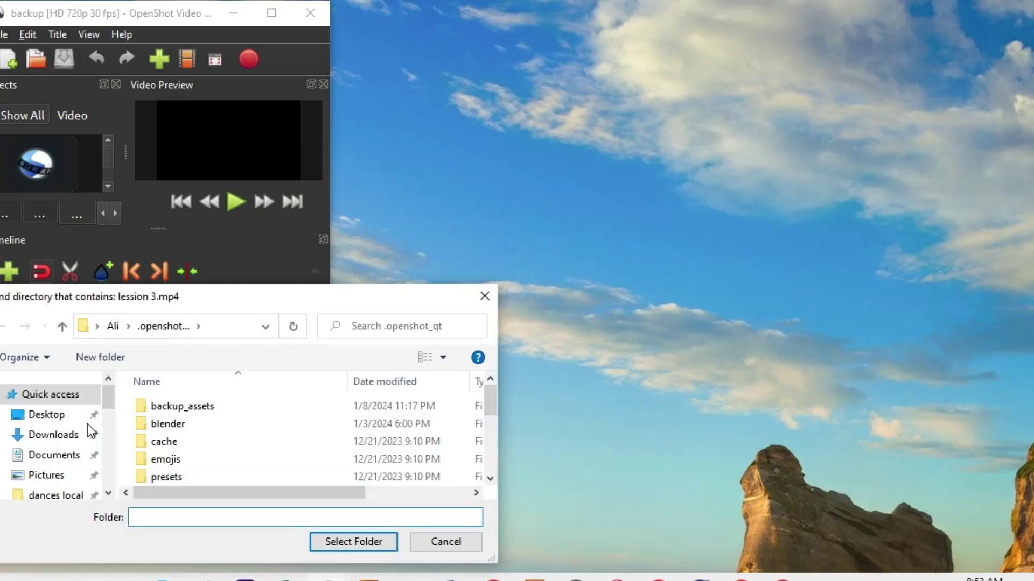
{"action": "left_click", "coordinate": [41, 415]}
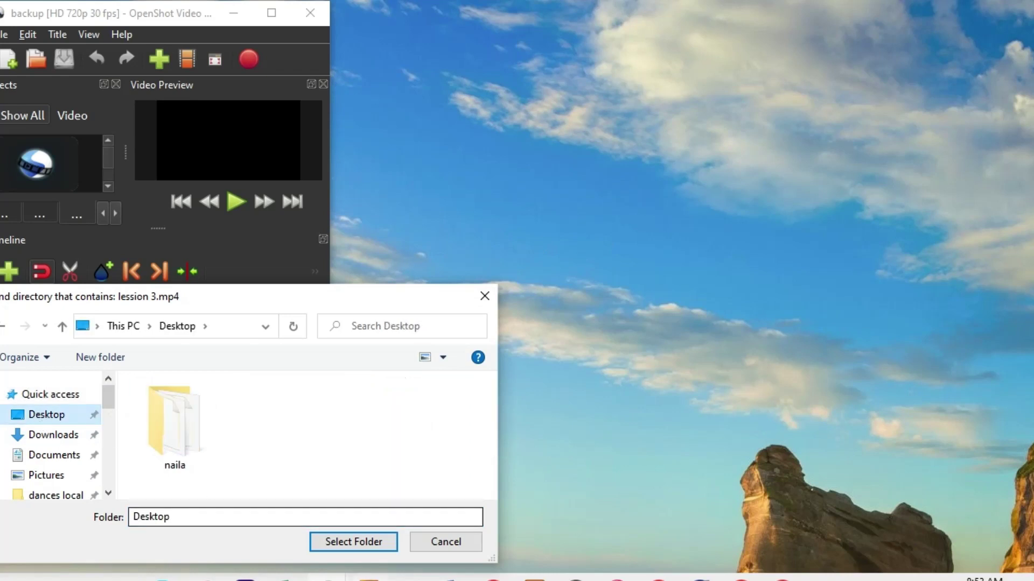
{"action": "left_click", "coordinate": [360, 549]}
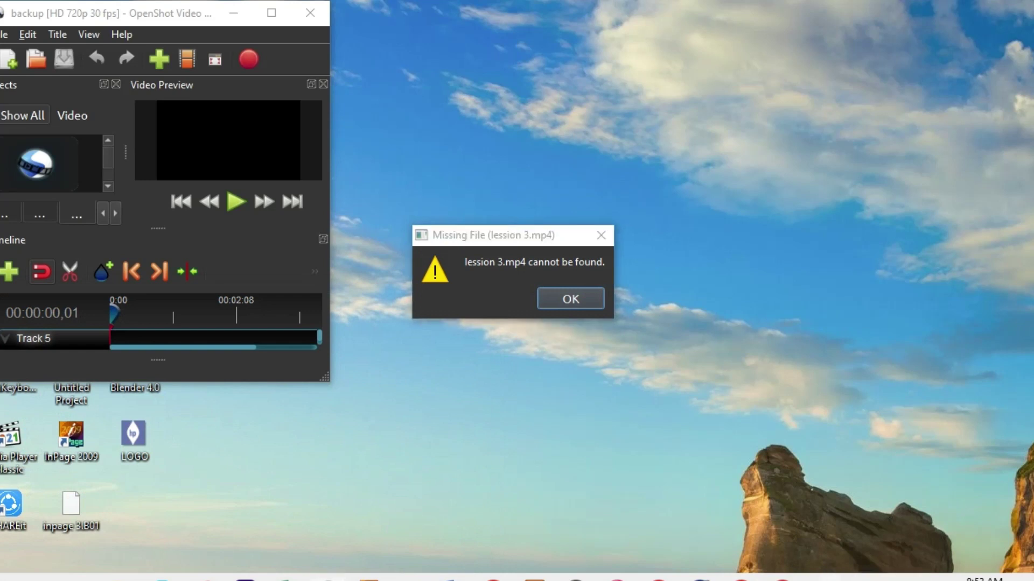
{"action": "left_click", "coordinate": [826, 578]}
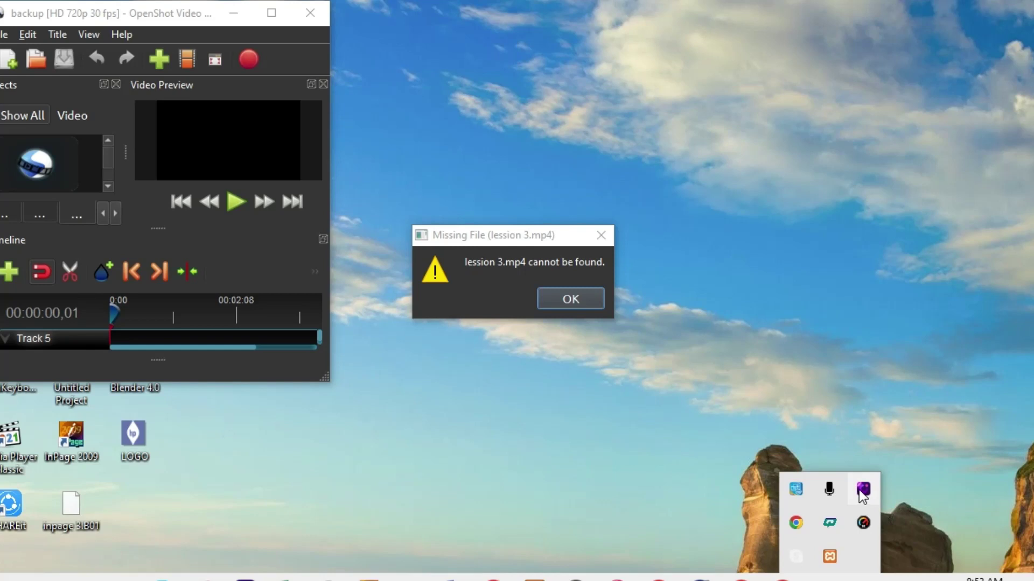
{"action": "left_click", "coordinate": [795, 316]}
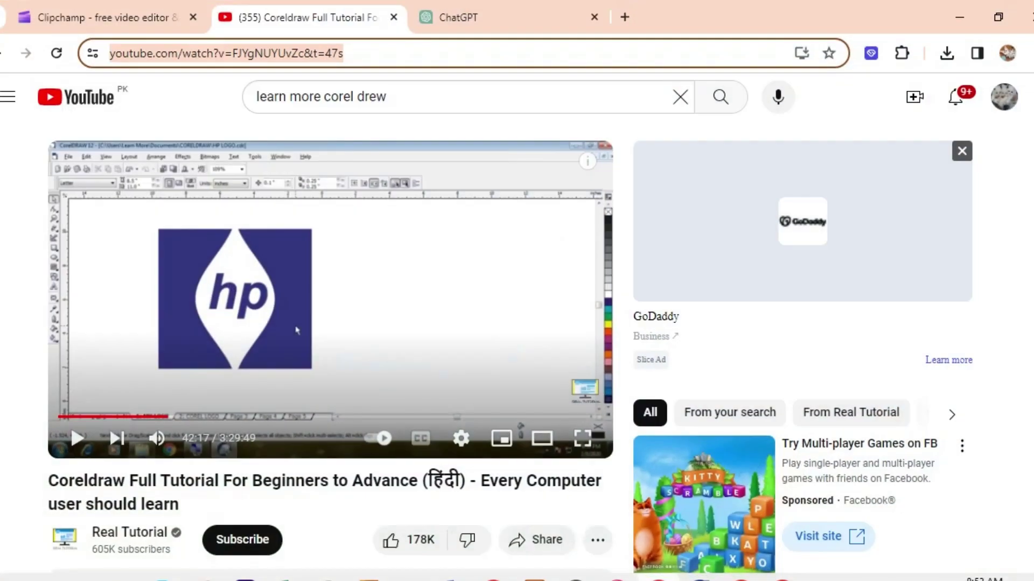
Refresh the slow-loading Clipchamp tab and return once the Untitled video project loads.
{"action": "left_click", "coordinate": [135, 16]}
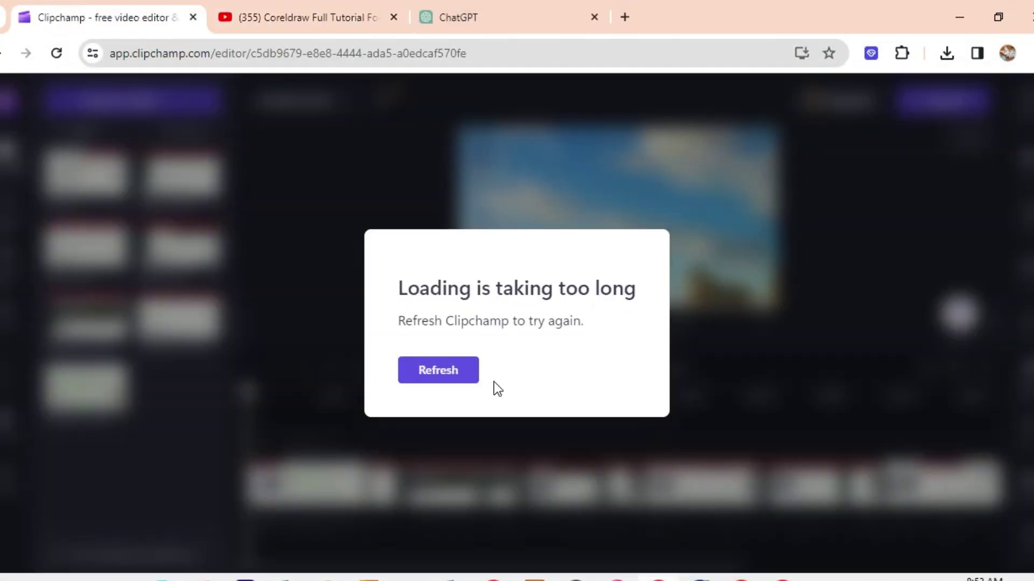
{"action": "left_click", "coordinate": [467, 378]}
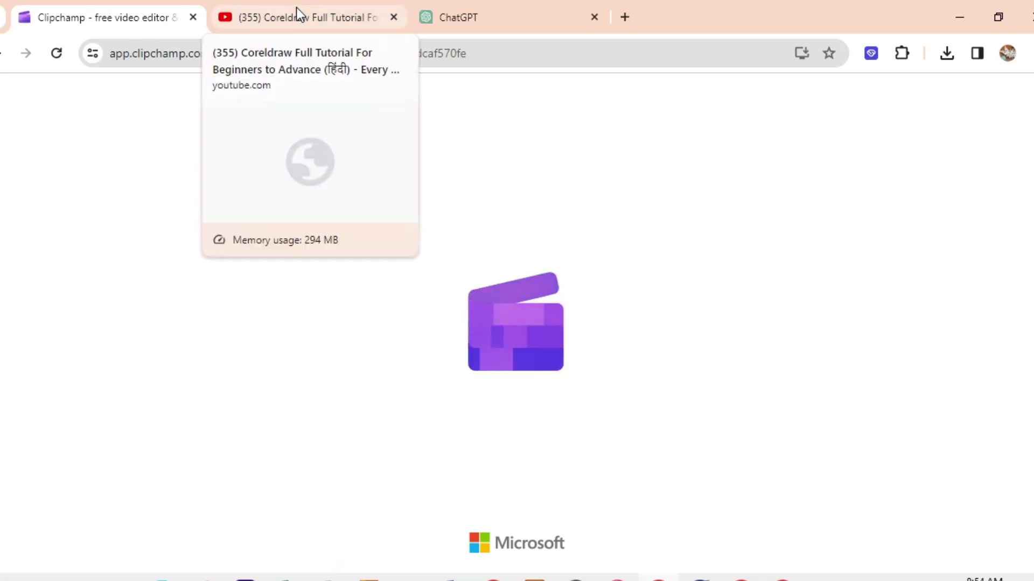
{"action": "left_click", "coordinate": [308, 14]}
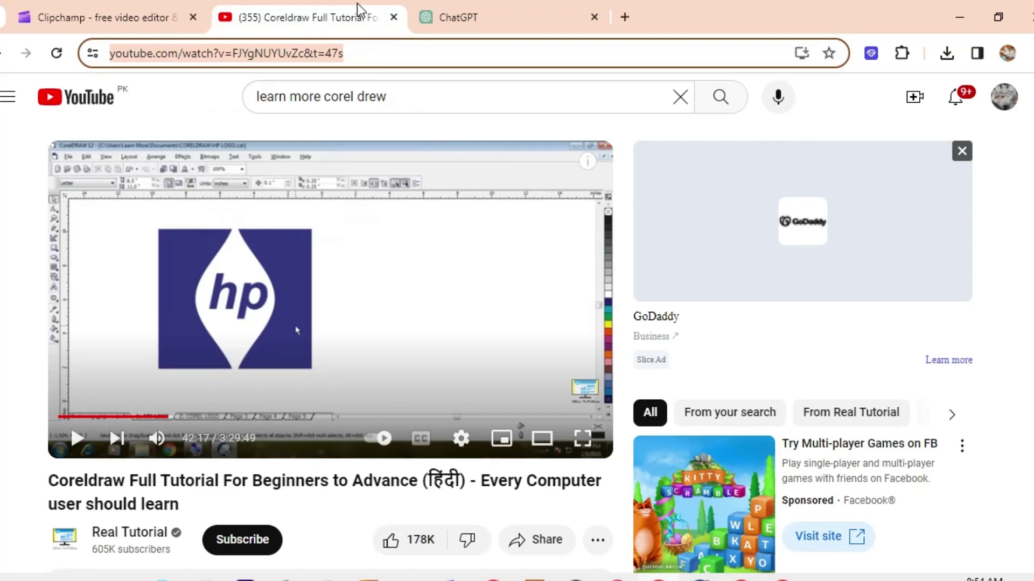
{"action": "left_click", "coordinate": [128, 23]}
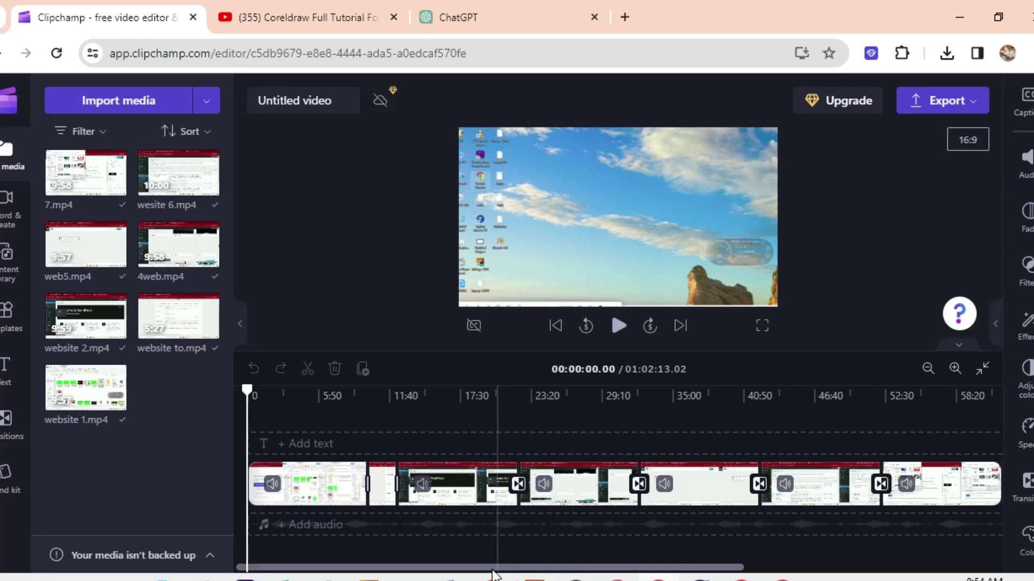
Scrub the playhead near the timeline's end, then import video 8 from Local Disk (D:).
{"action": "left_click_drag", "start_coordinate": [498, 564], "coordinate": [473, 571]}
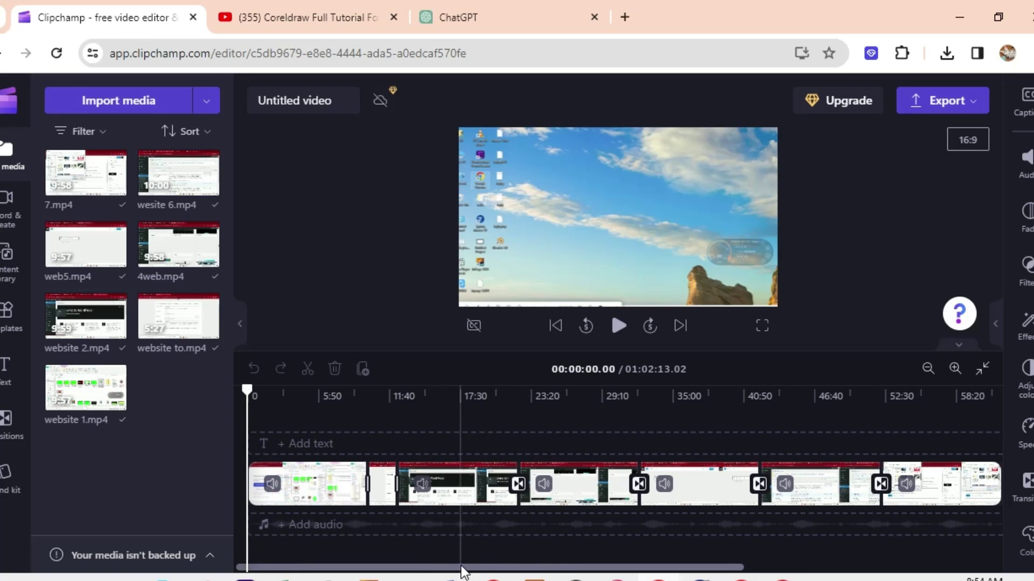
{"action": "left_click_drag", "start_coordinate": [249, 390], "coordinate": [953, 367]}
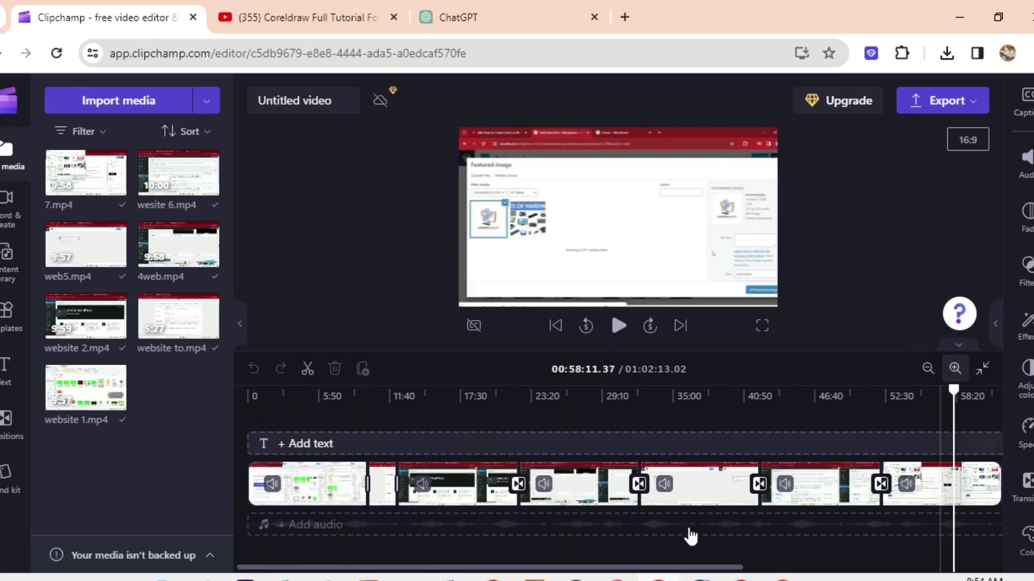
{"action": "left_click_drag", "start_coordinate": [641, 567], "coordinate": [723, 560]}
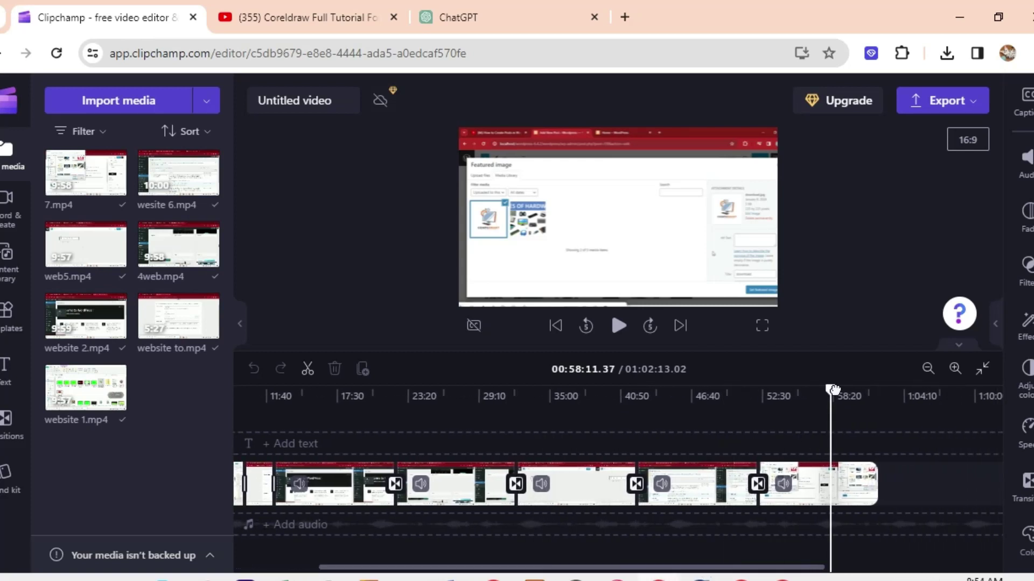
{"action": "left_click_drag", "start_coordinate": [833, 389], "coordinate": [876, 388]}
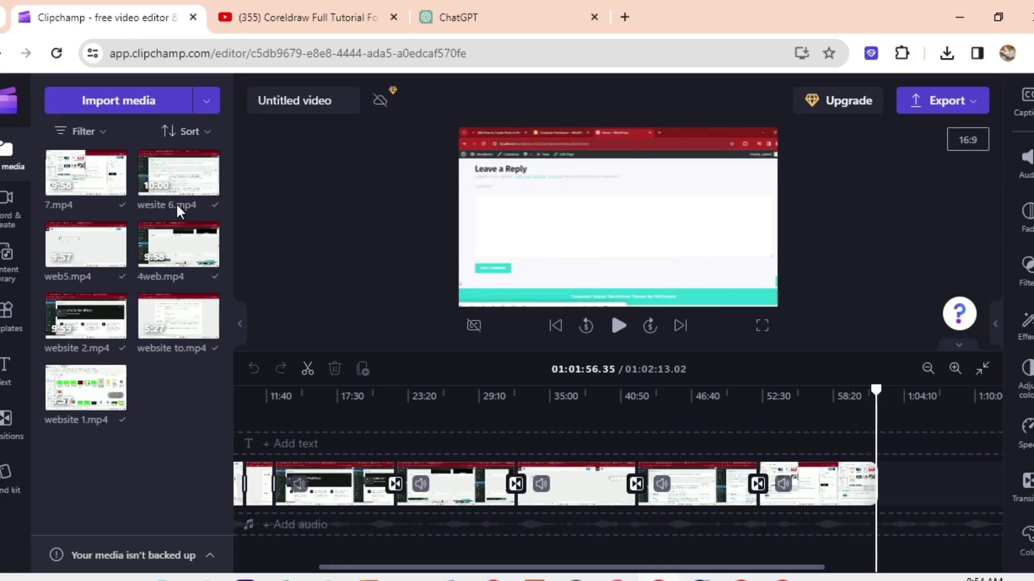
{"action": "left_click", "coordinate": [123, 99]}
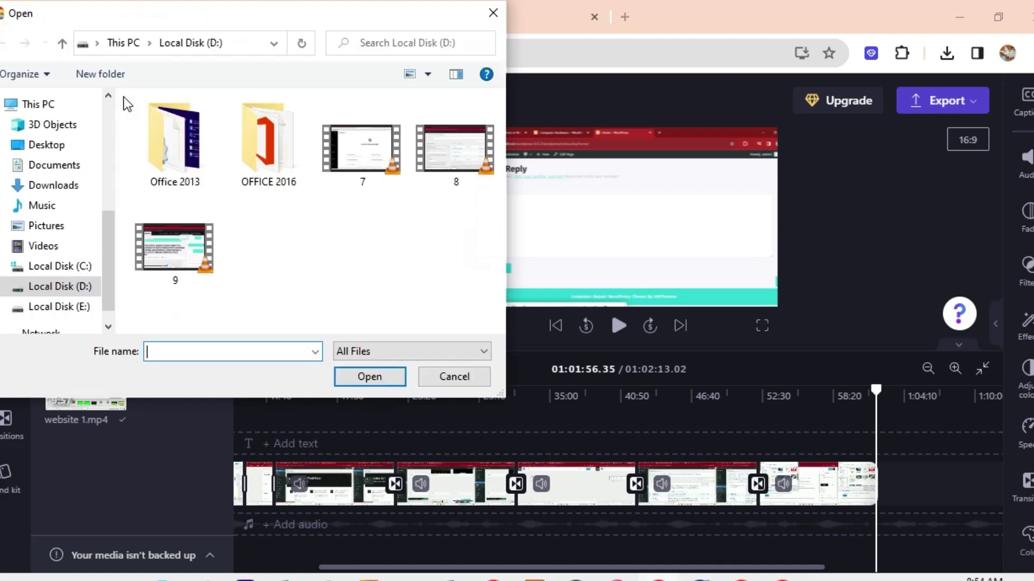
{"action": "left_click", "coordinate": [456, 149]}
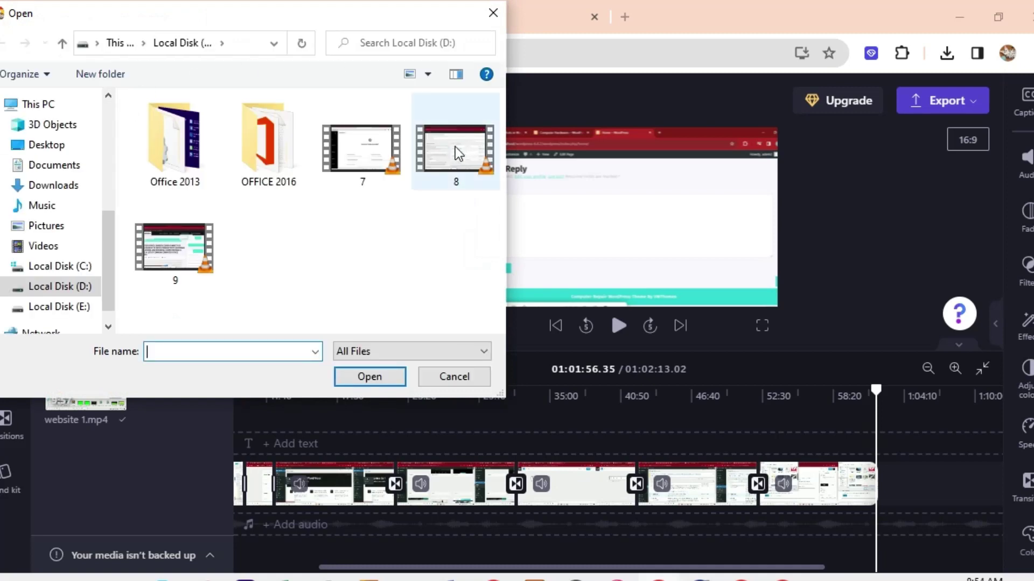